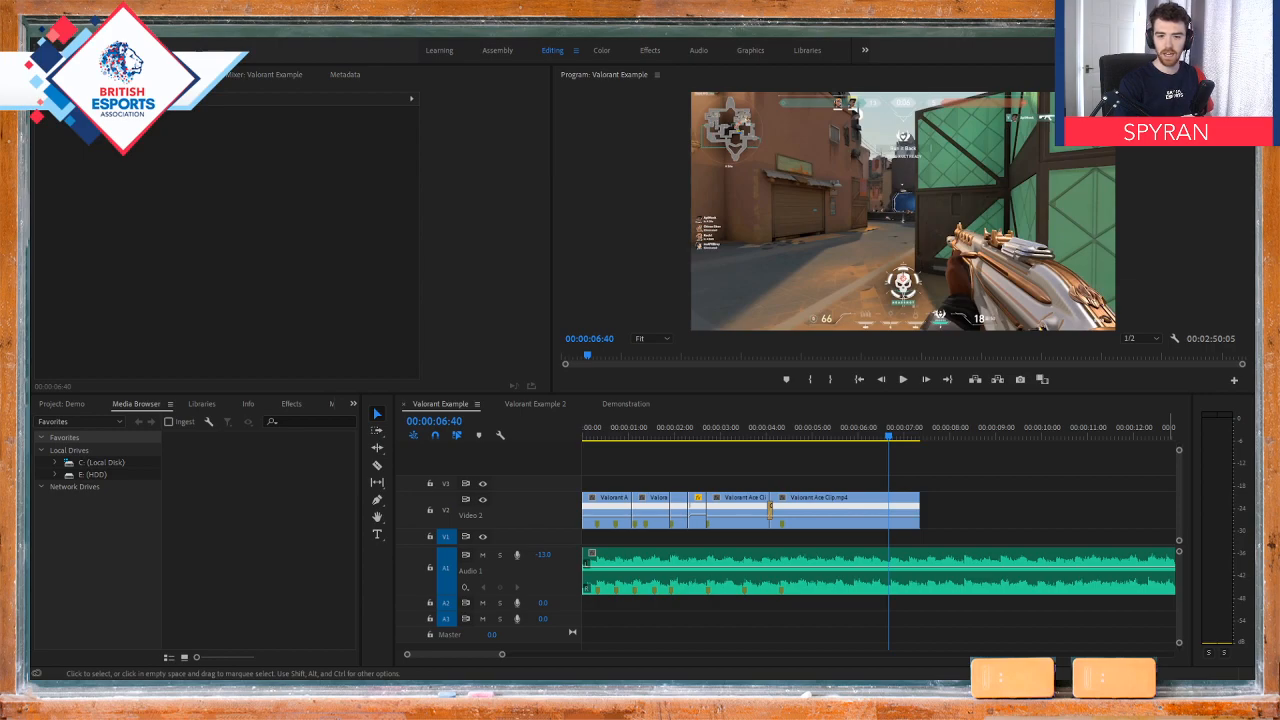
# Step: Return the playhead to the start of the Valorant Example sequence
pyautogui.click(484, 333)
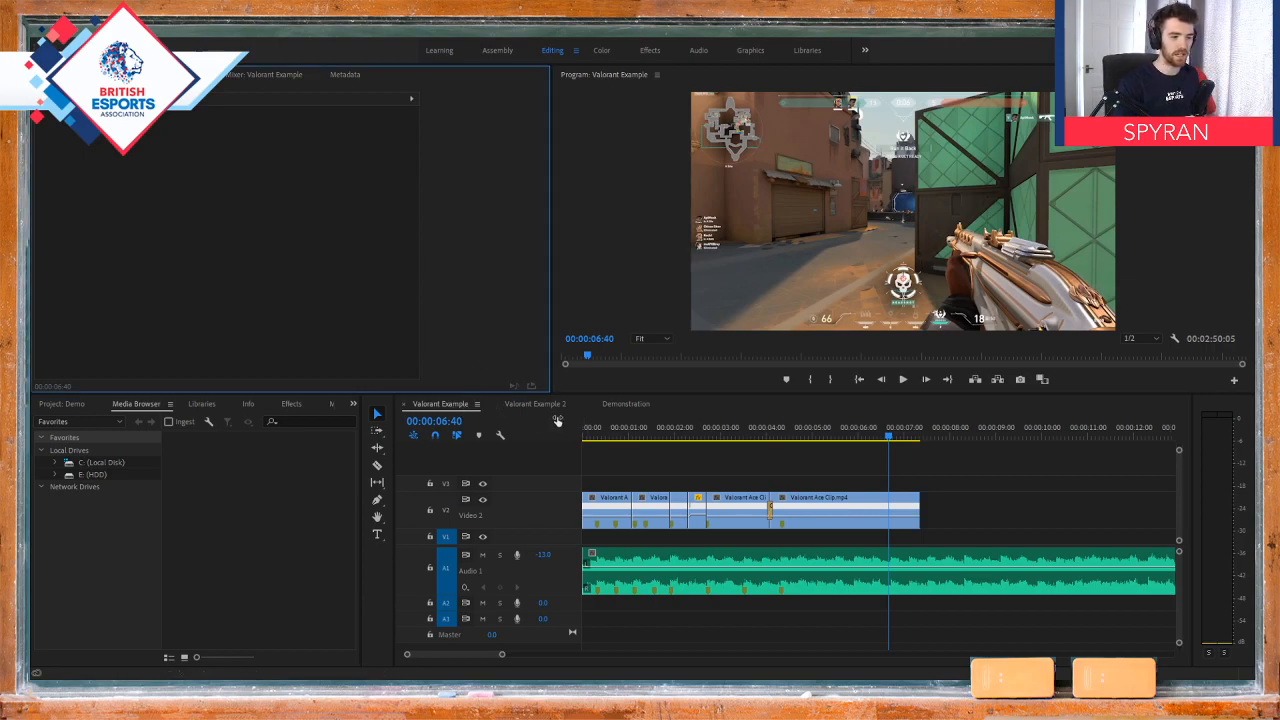
pyautogui.click(618, 430)
pyautogui.press('Home')
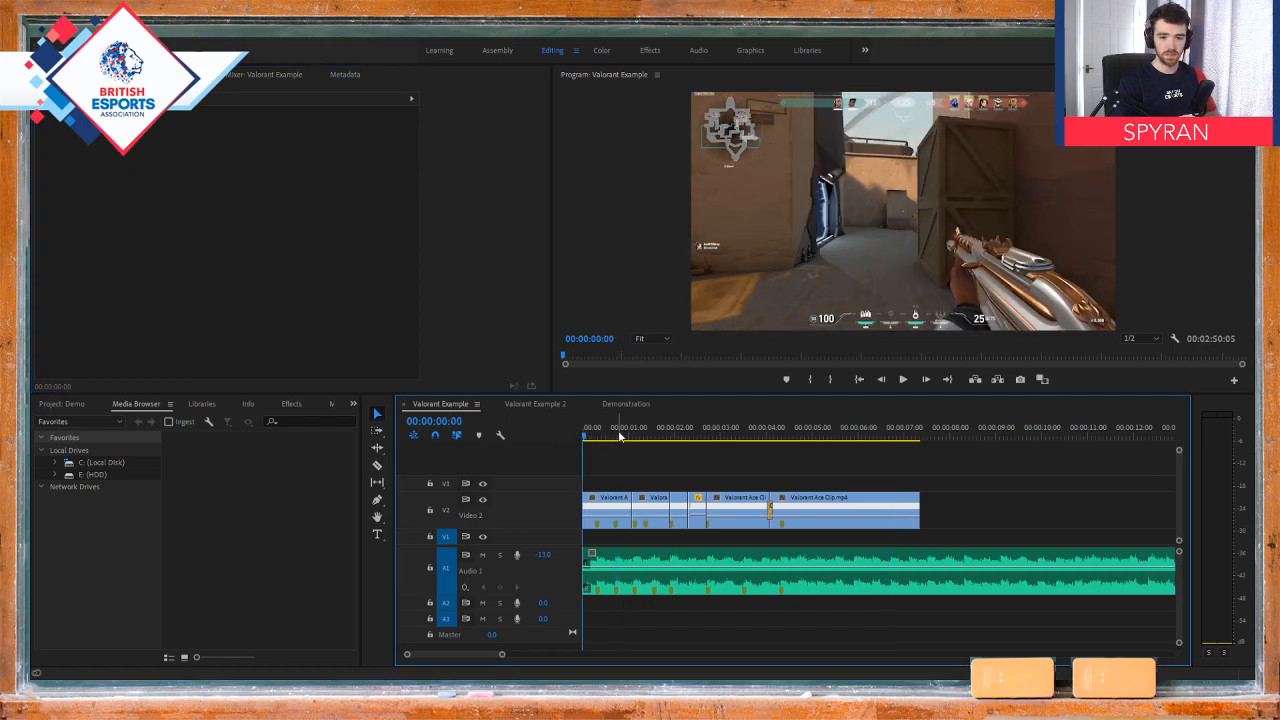
pyautogui.moveTo(623, 435); pyautogui.dragTo(565, 434)
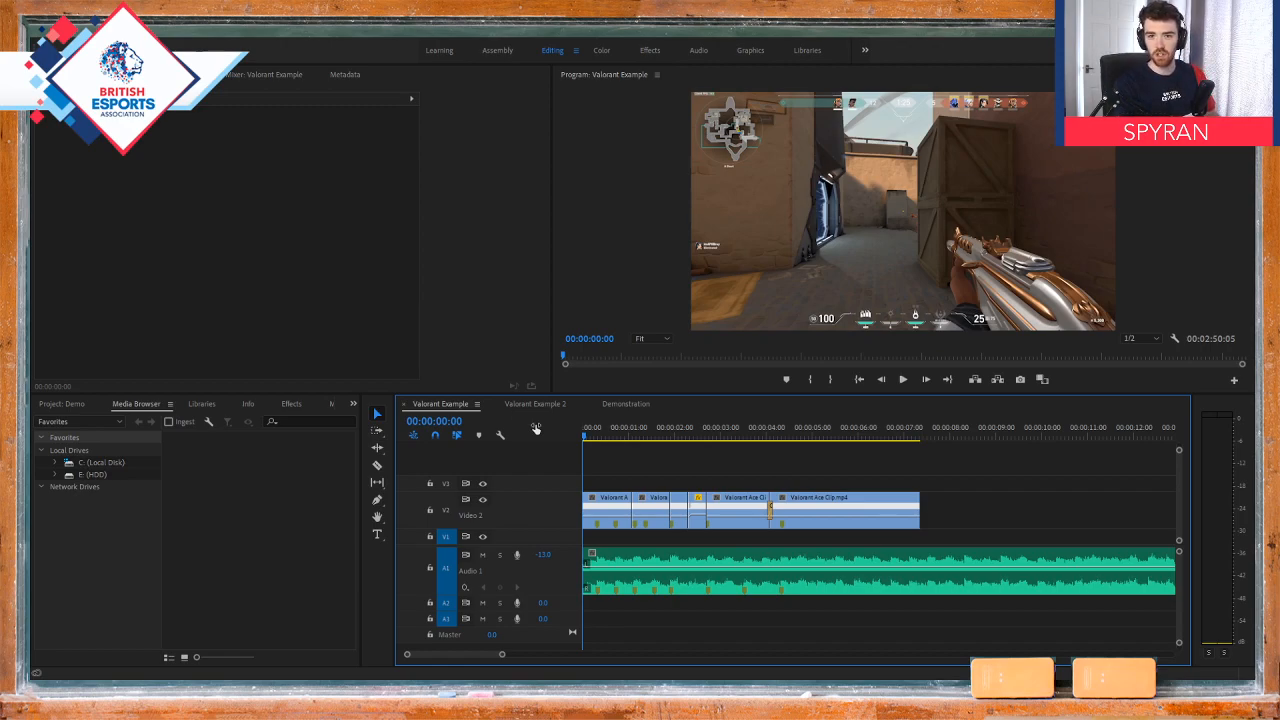
pyautogui.moveTo(610, 435); pyautogui.dragTo(557, 435)
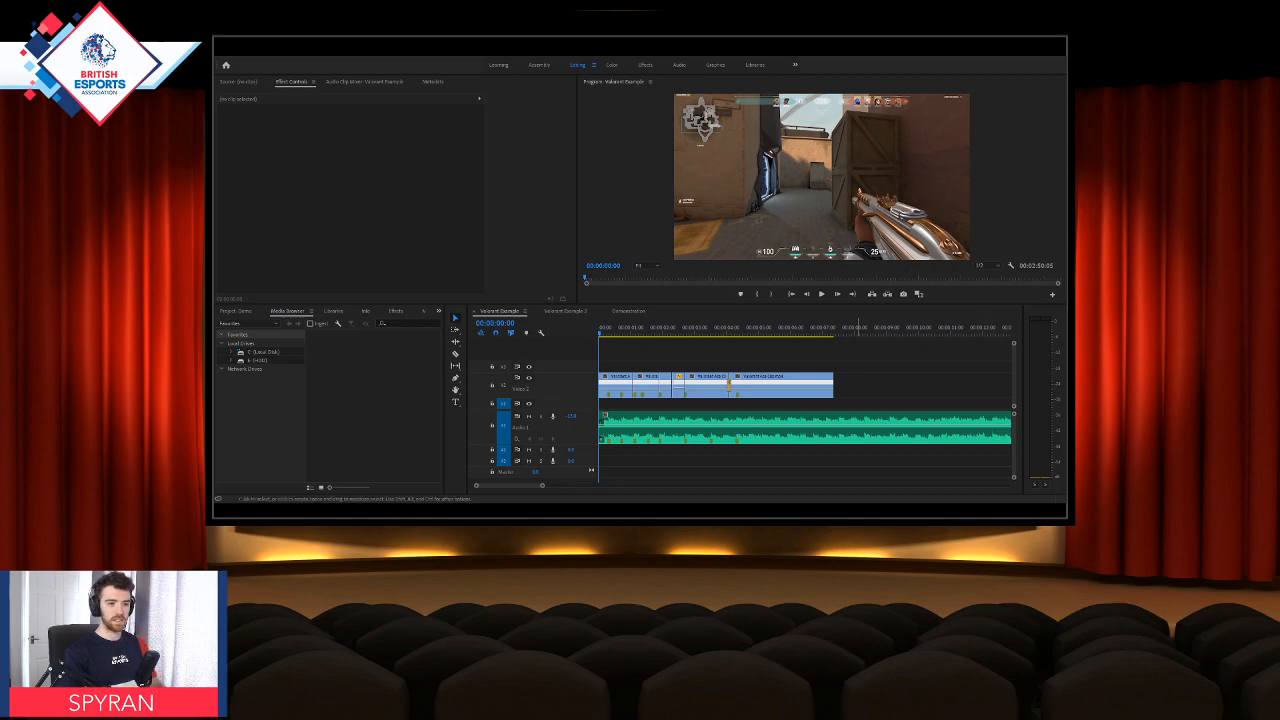
# Step: Play the Valorant Example sequence from the start twice in an enlarged program monitor, and restore the normal layout
pyautogui.press('`')
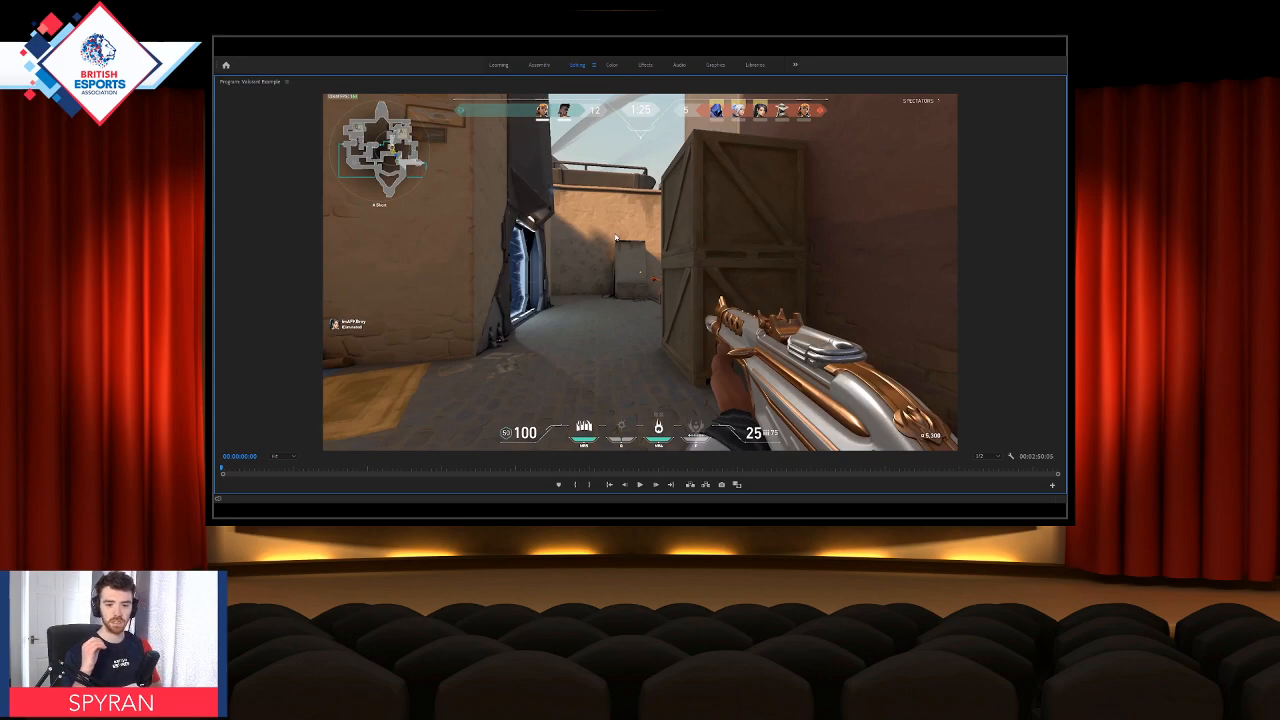
pyautogui.press('space')
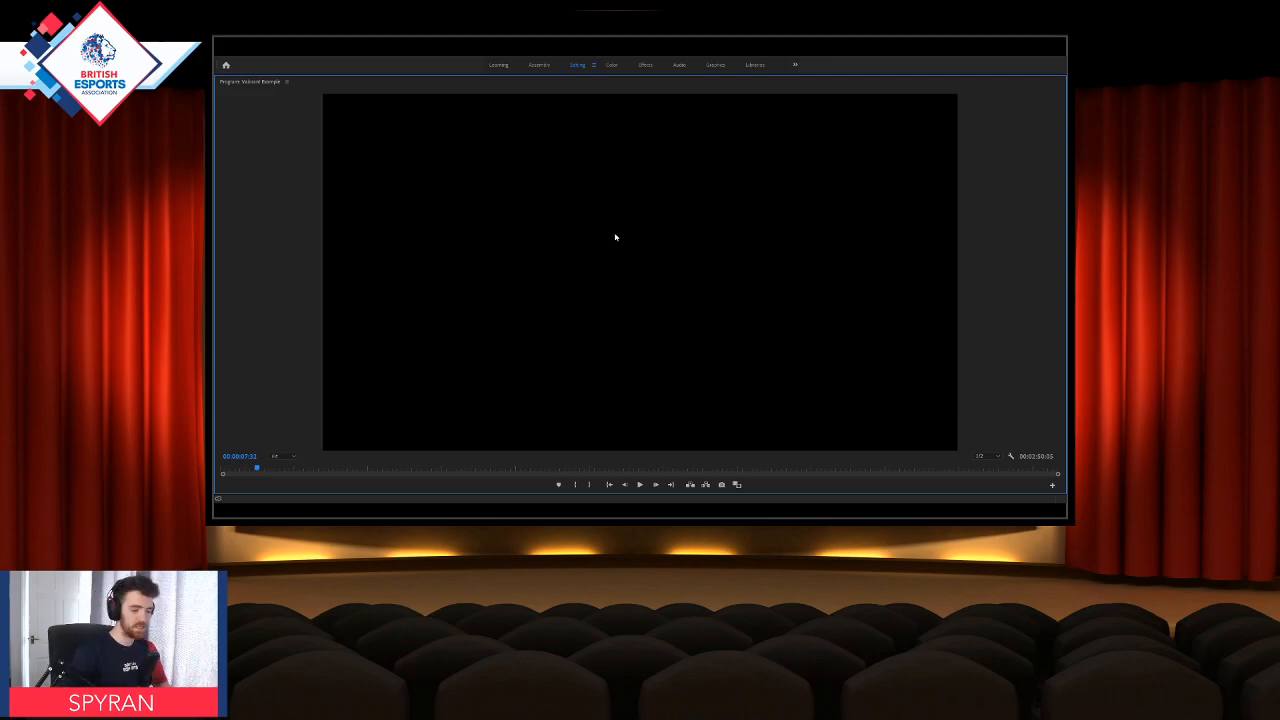
pyautogui.moveTo(258, 468); pyautogui.dragTo(220, 468)
pyautogui.press('space')
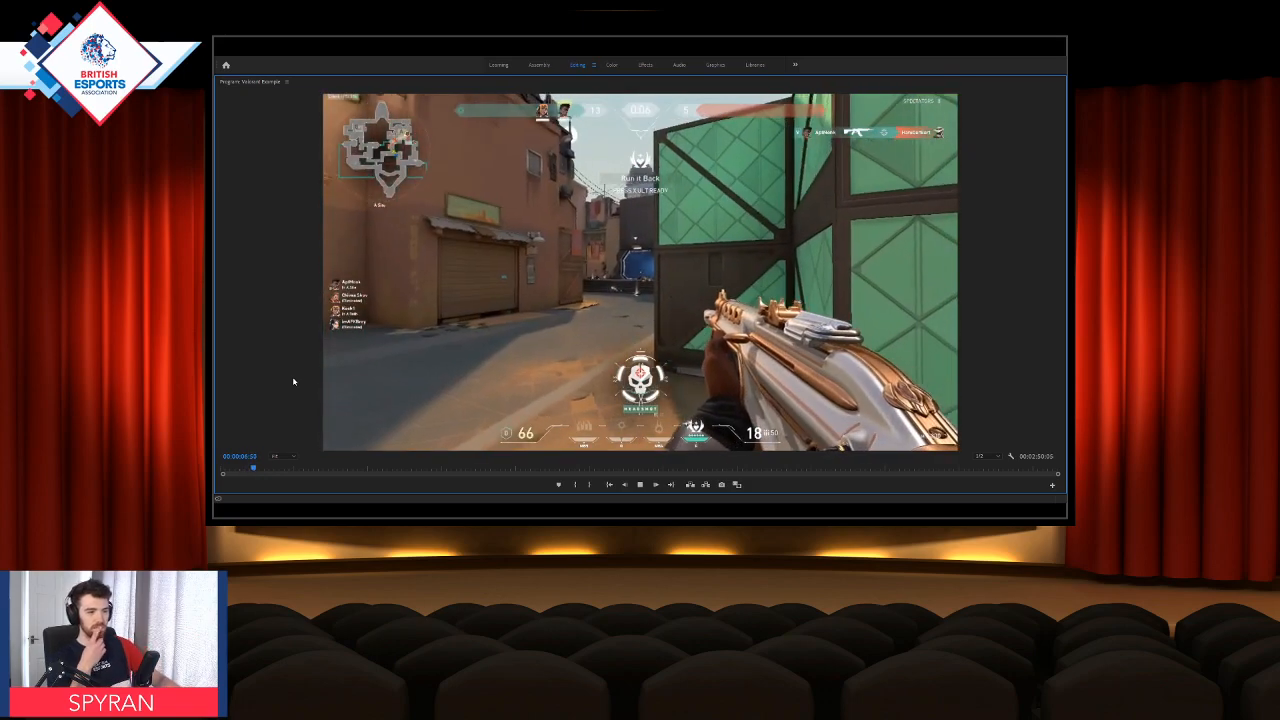
pyautogui.press('space')
pyautogui.press('`')
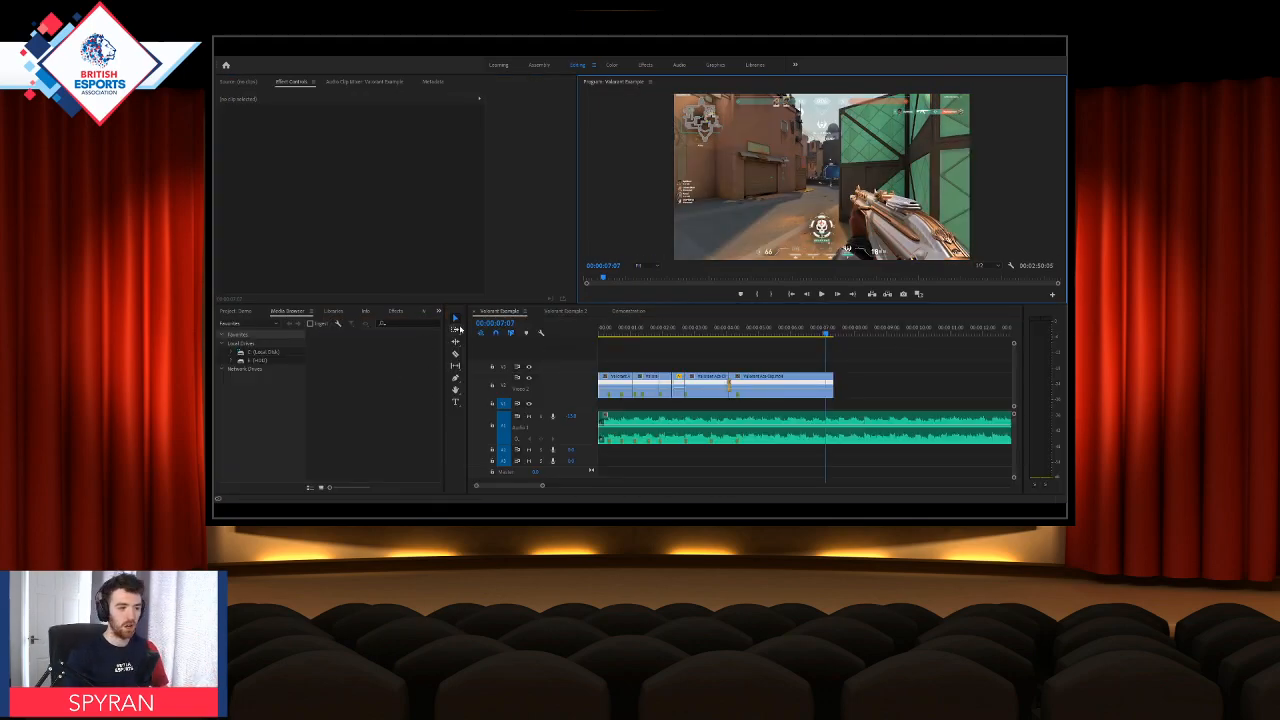
# Step: Open the Valorant Example 2 sequence and preview its opening from the start in an enlarged program monitor
pyautogui.click(556, 313)
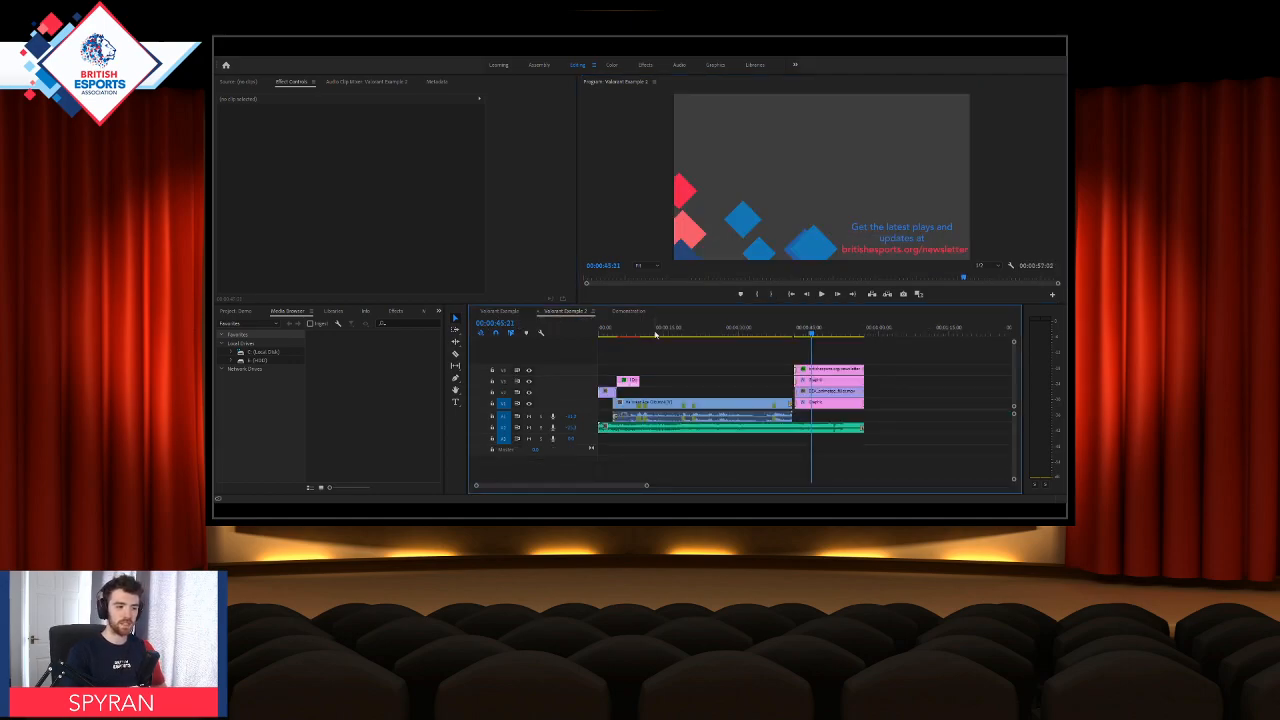
pyautogui.press('Home')
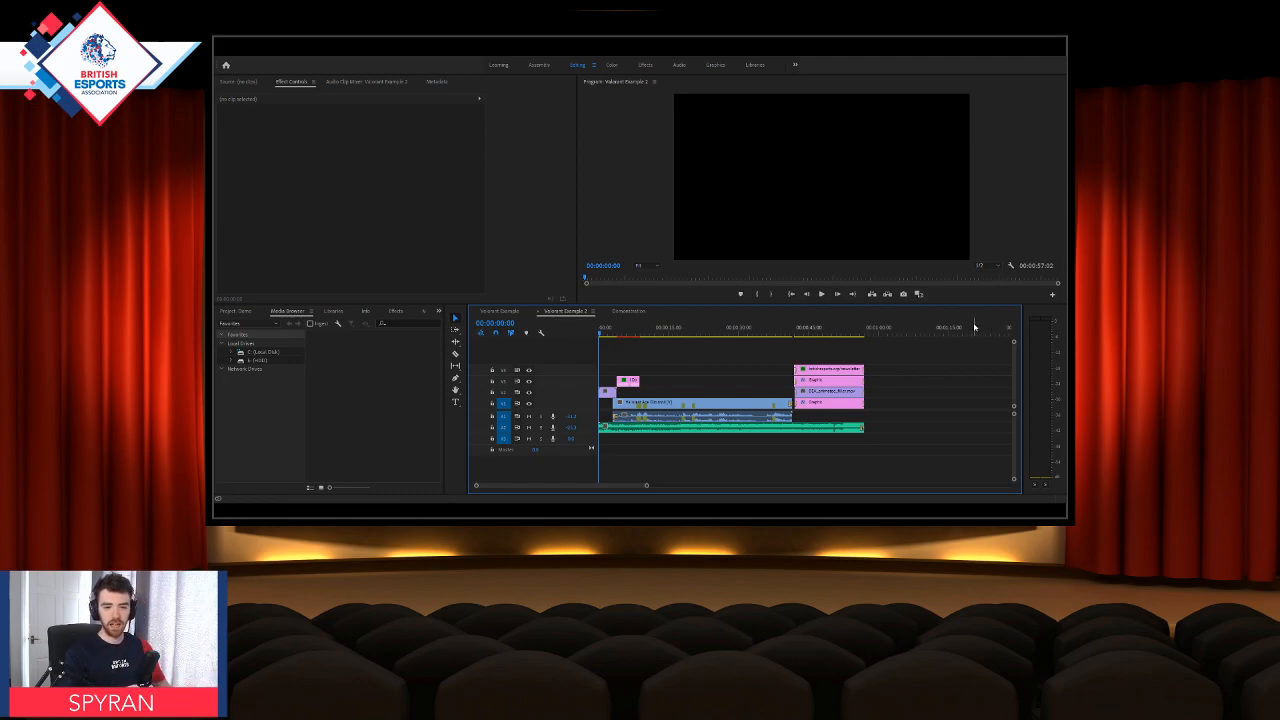
pyautogui.press('`')
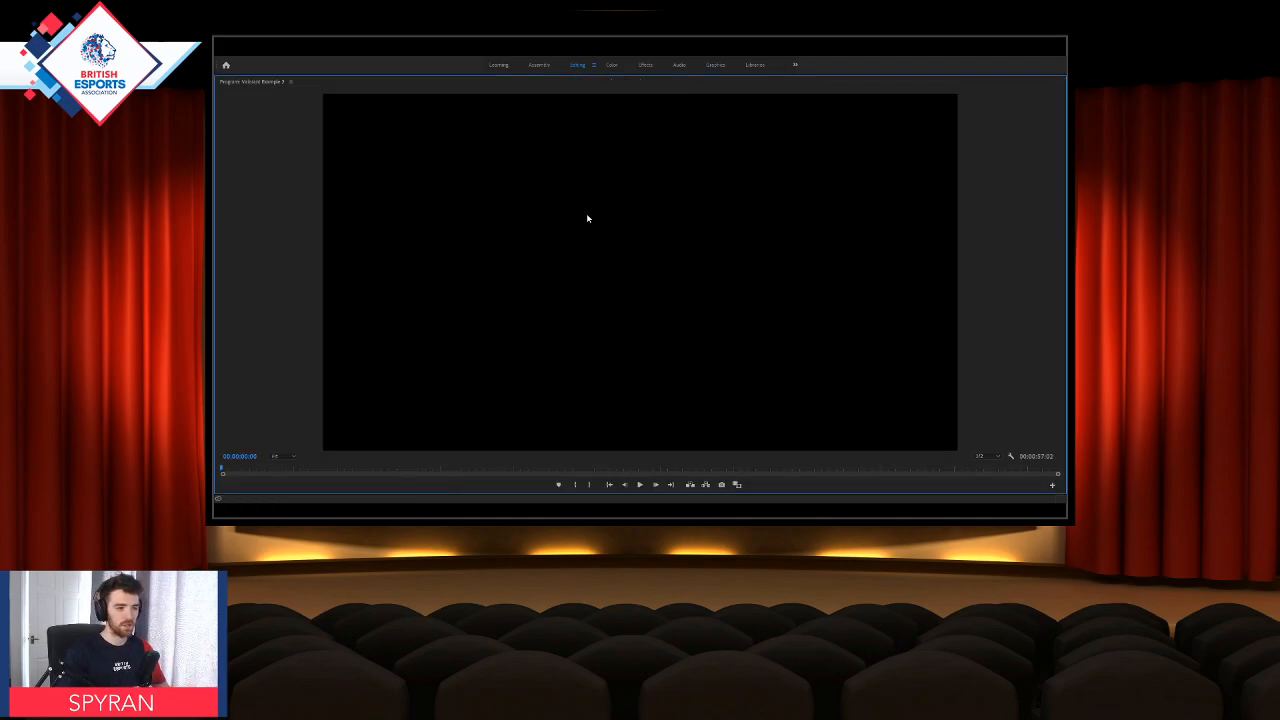
pyautogui.press('space')
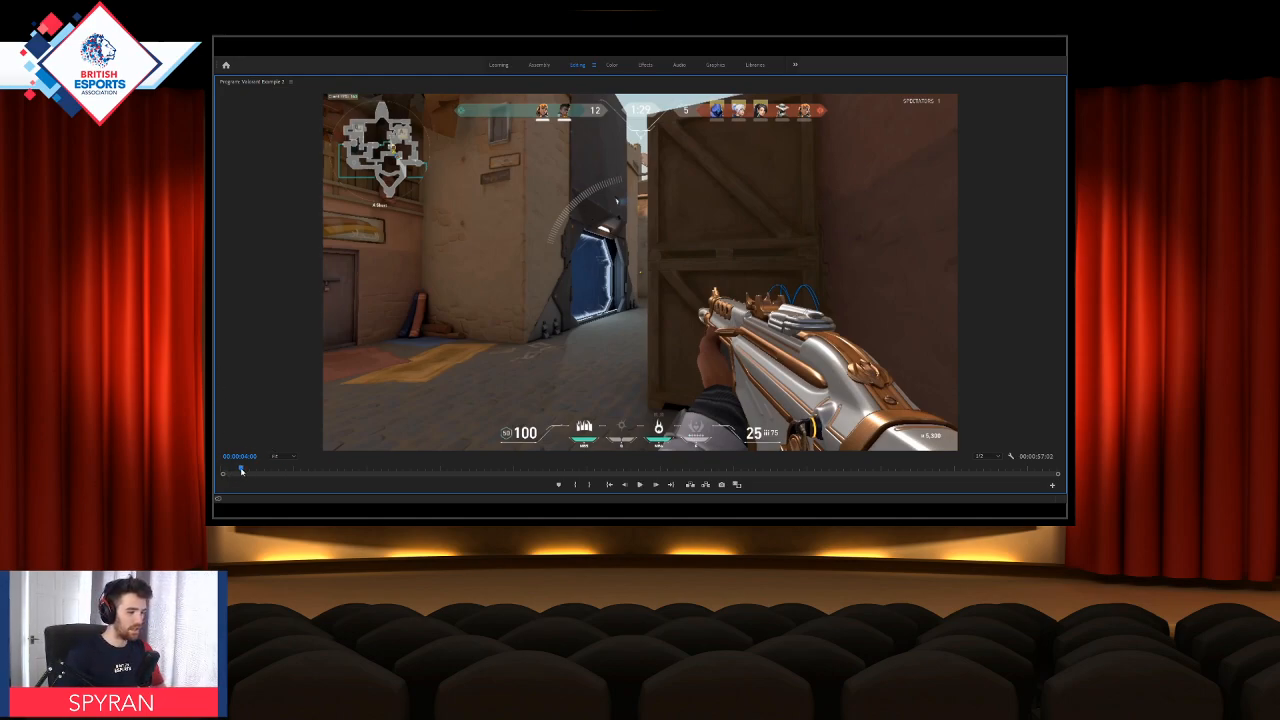
pyautogui.press('`')
# Step: Replay the transition from the logo intro to the gameplay clip in an enlarged program monitor
pyautogui.click(628, 333)
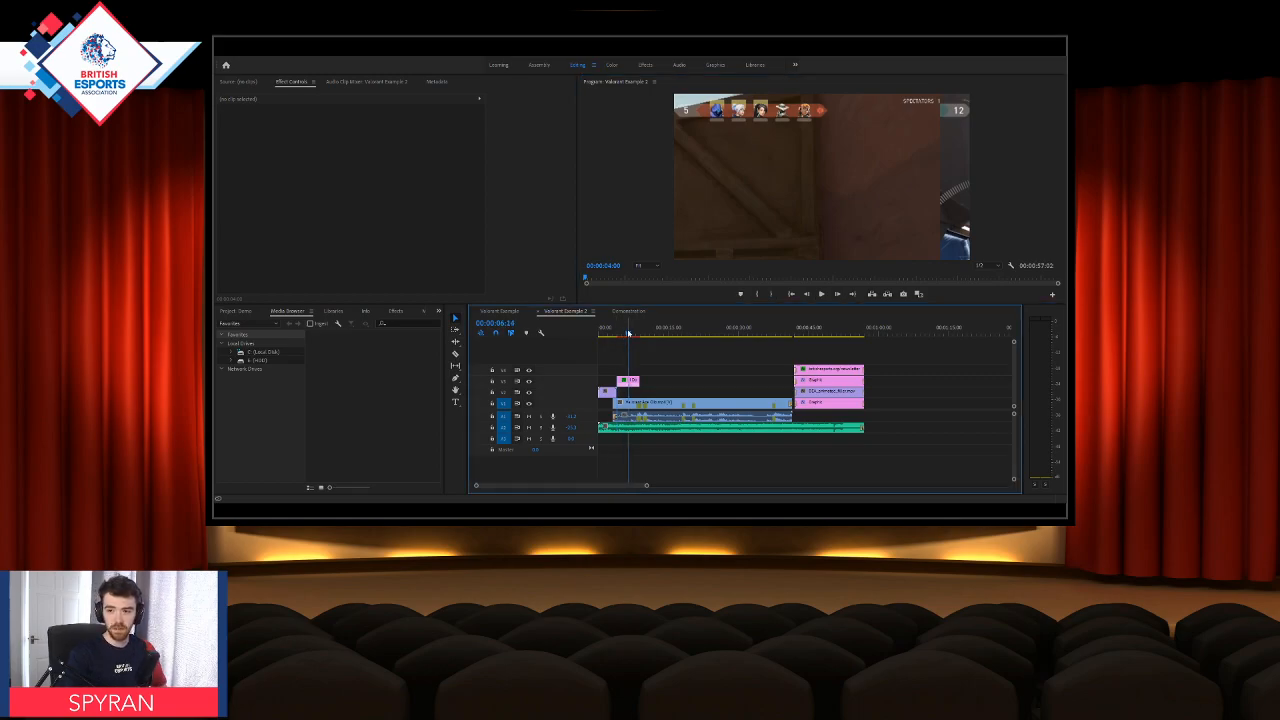
pyautogui.moveTo(628, 333)
pyautogui.mouseDown()
pyautogui.moveTo(600, 335)
pyautogui.moveTo(614, 333)
pyautogui.mouseUp()
pyautogui.press('`')
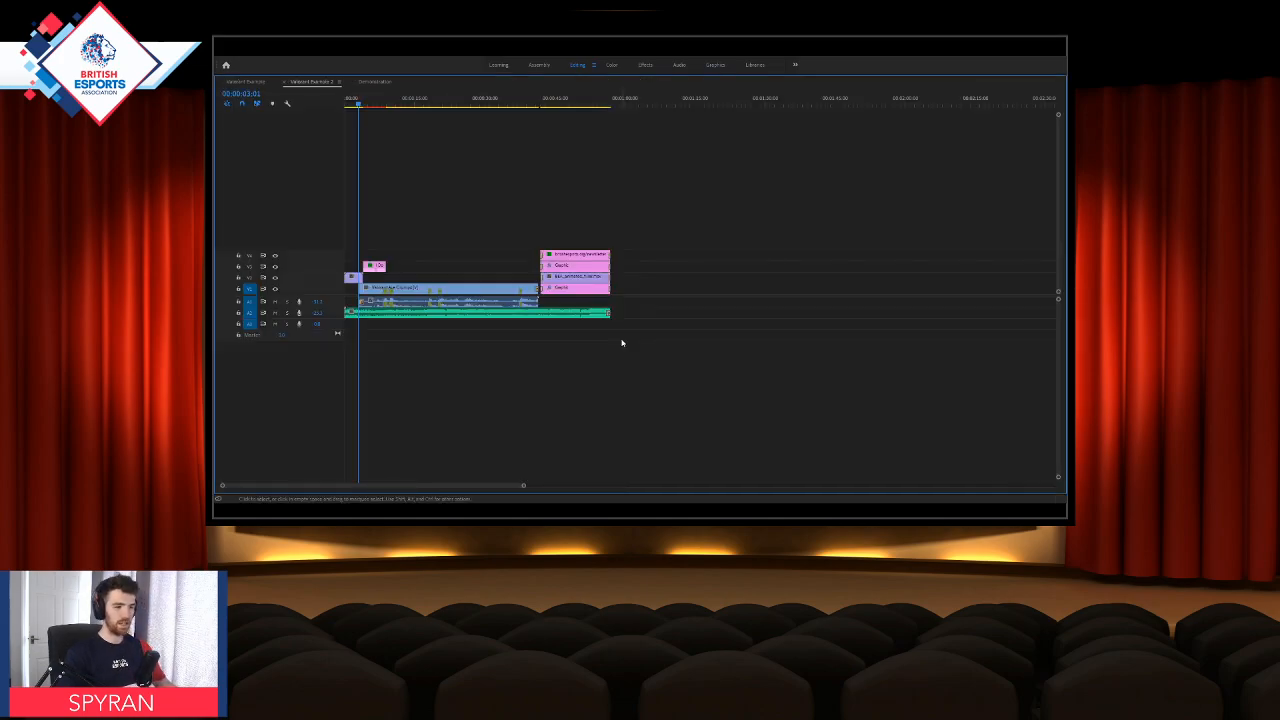
pyautogui.press('`')
pyautogui.press('`')
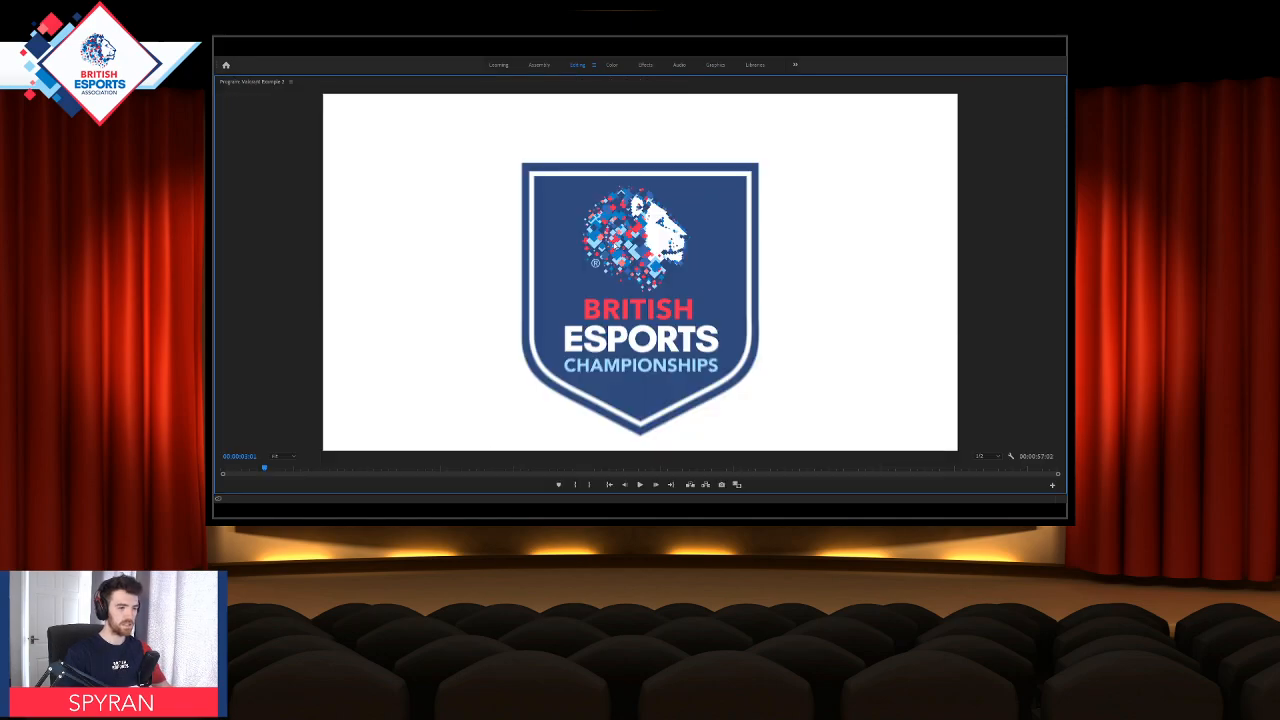
pyautogui.press('space')
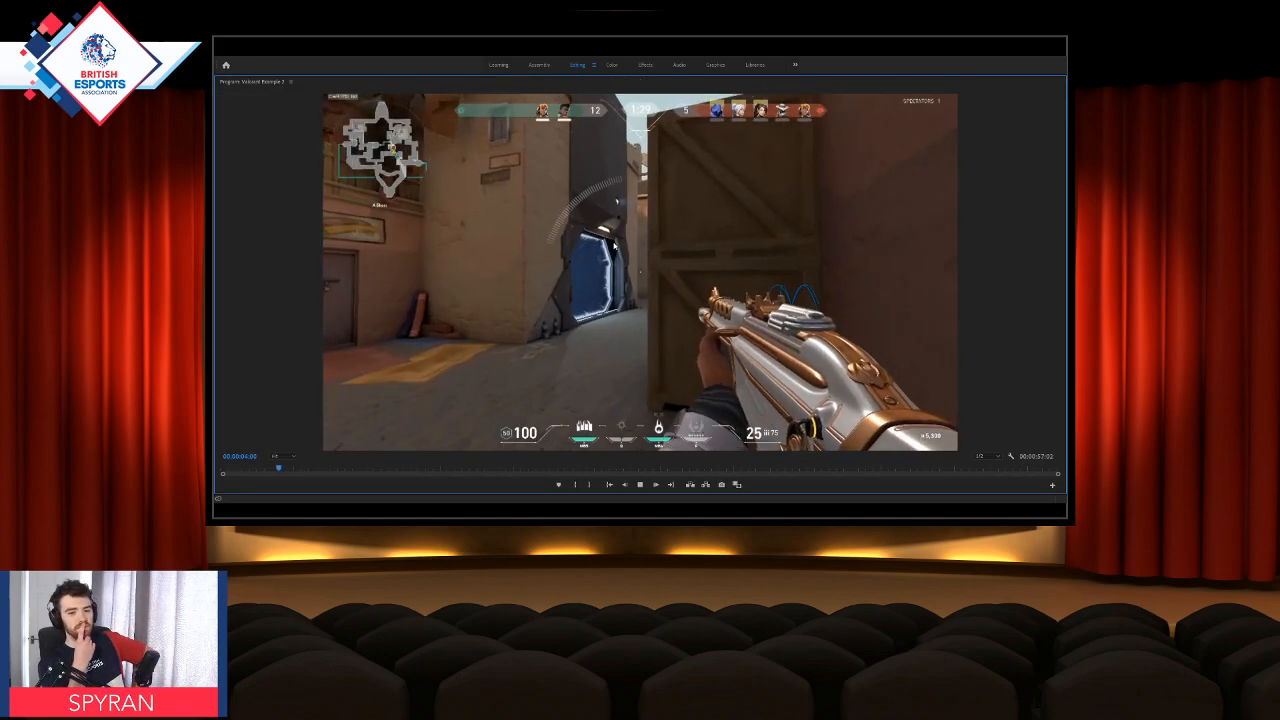
pyautogui.press('space')
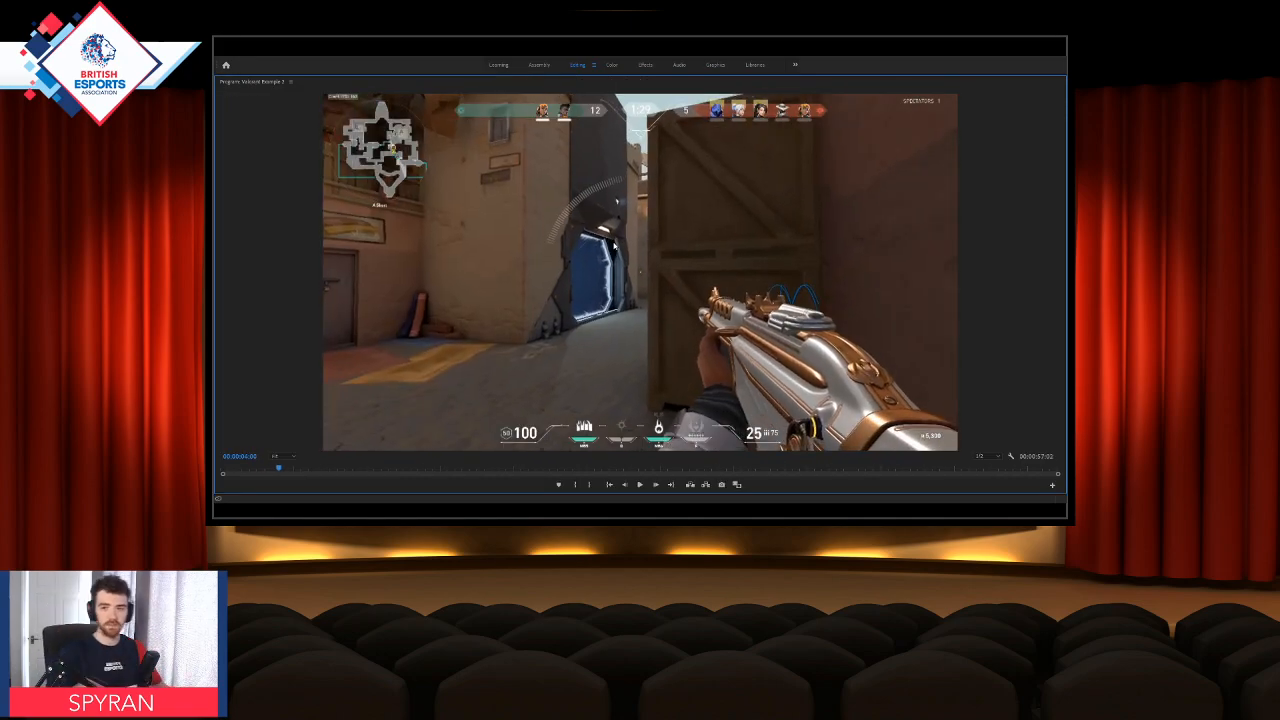
# Step: Select the short title graphic near the start of the timeline and open it for editing in the Graphics workspace
pyautogui.press('`')
pyautogui.moveTo(630, 330)
pyautogui.mouseDown()
pyautogui.moveTo(650, 330)
pyautogui.moveTo(624, 331)
pyautogui.mouseUp()
pyautogui.click(630, 380)
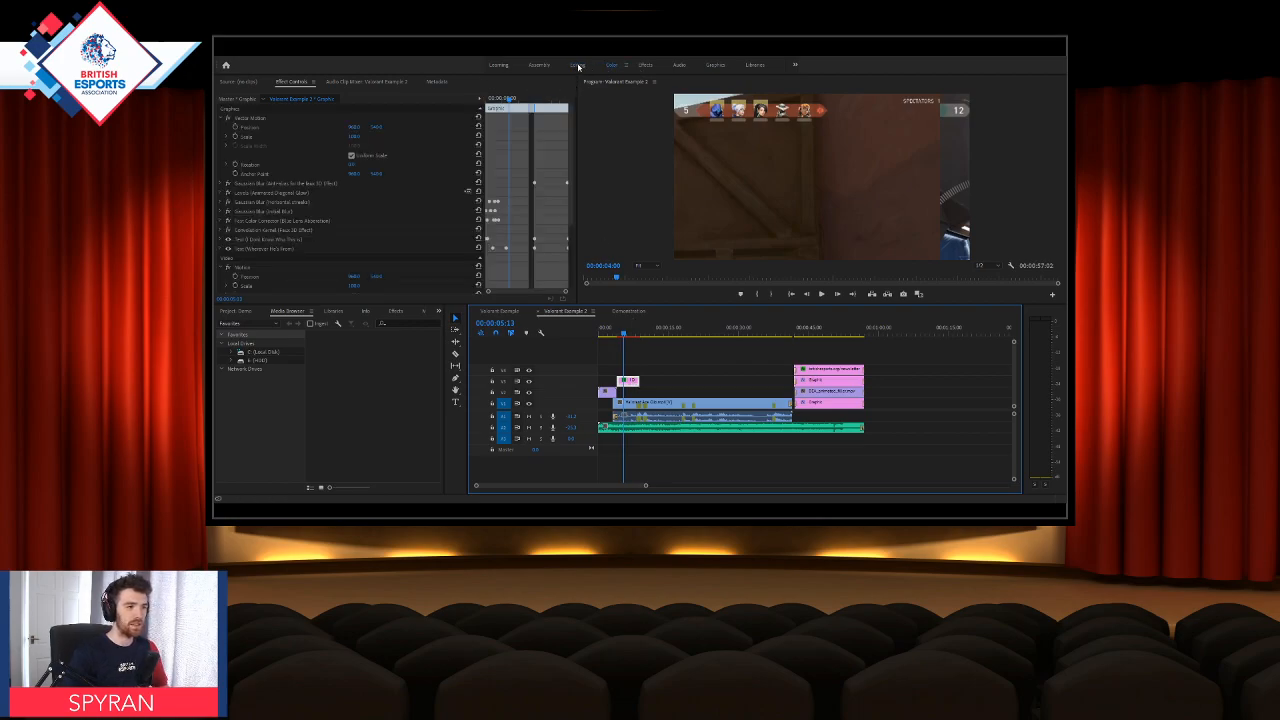
pyautogui.click(578, 66)
pyautogui.click(715, 65)
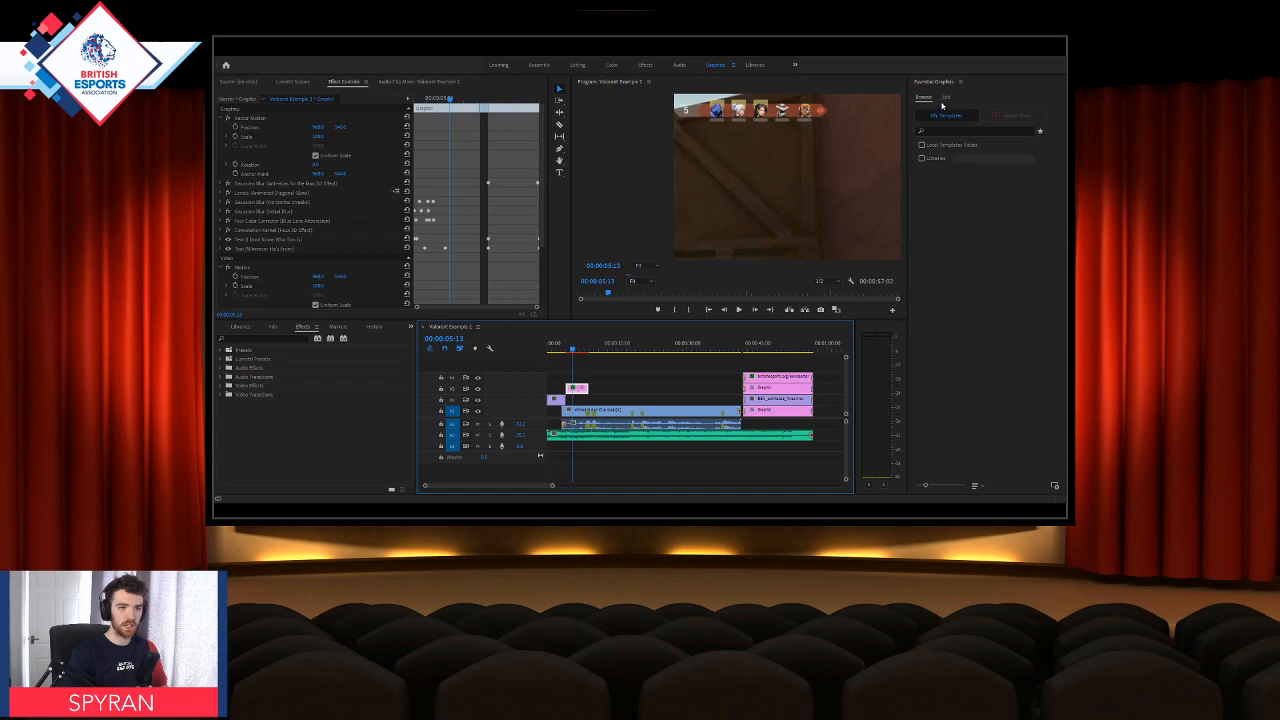
pyautogui.click(946, 97)
# Step: Try to replace the font on both text layers of the title graphic
pyautogui.click(963, 167)
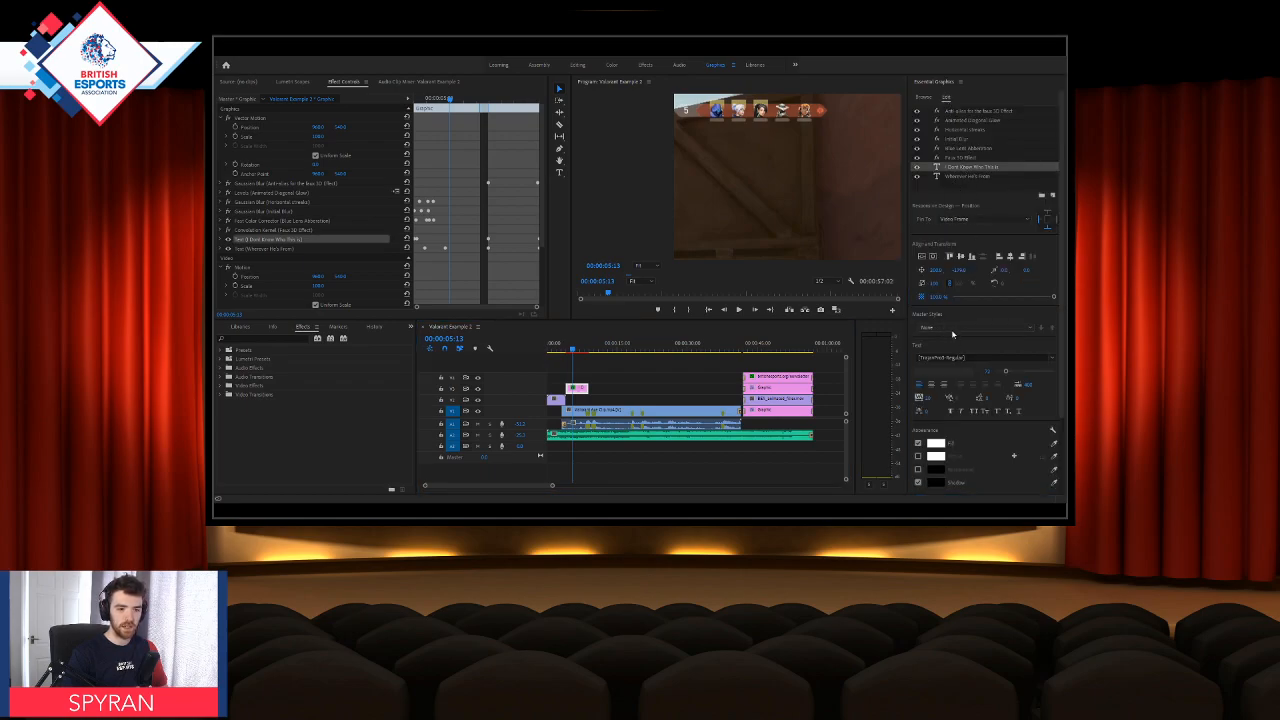
pyautogui.click(969, 357)
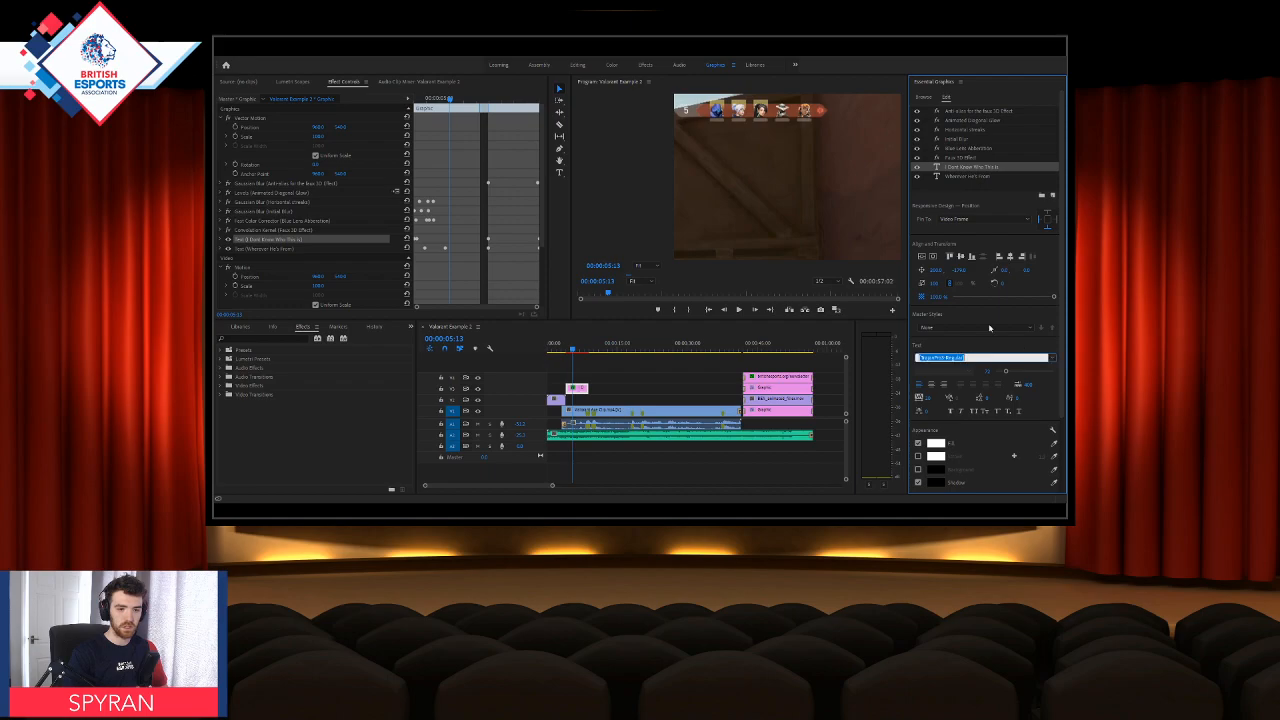
pyautogui.click(971, 276)
pyautogui.click(957, 177)
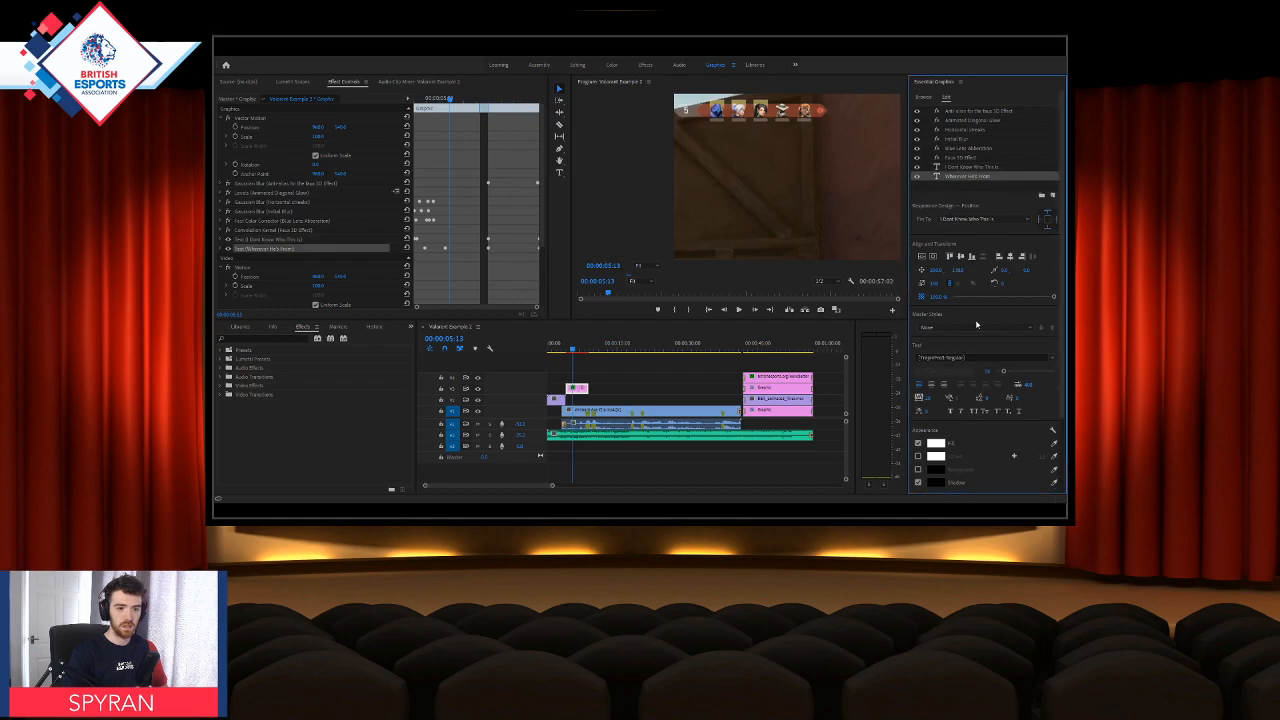
pyautogui.click(973, 357)
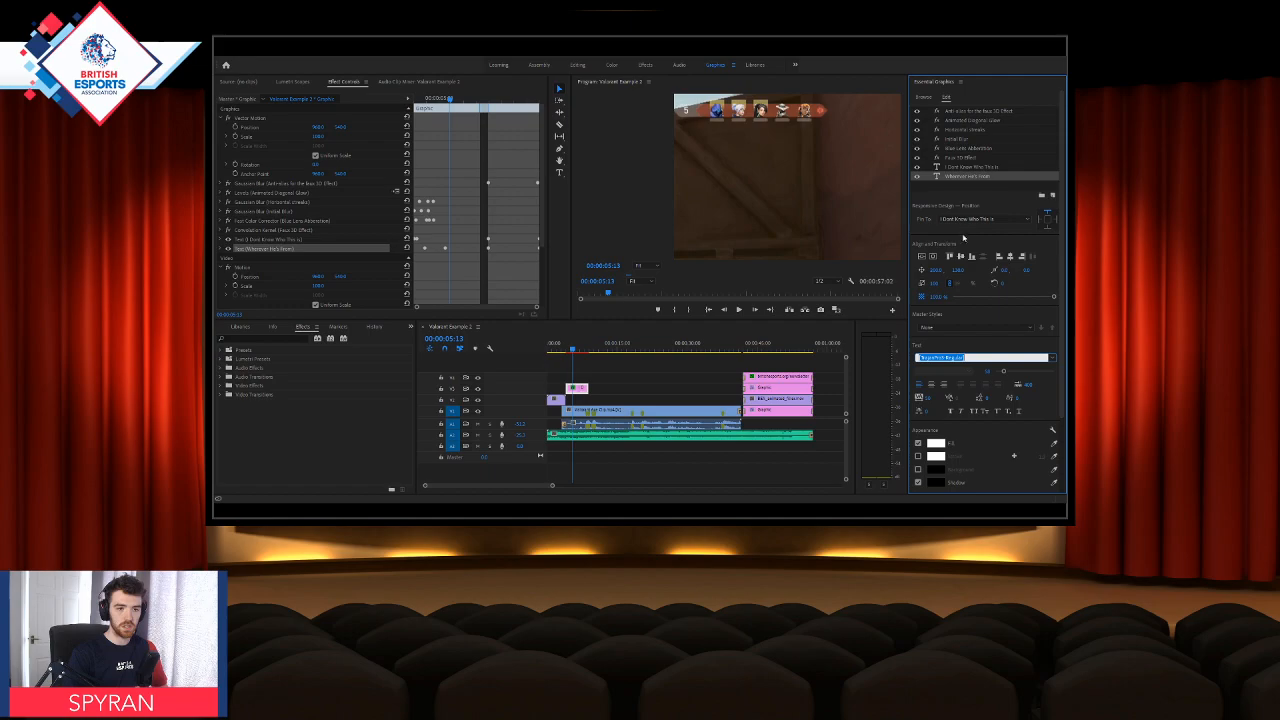
pyautogui.click(960, 302)
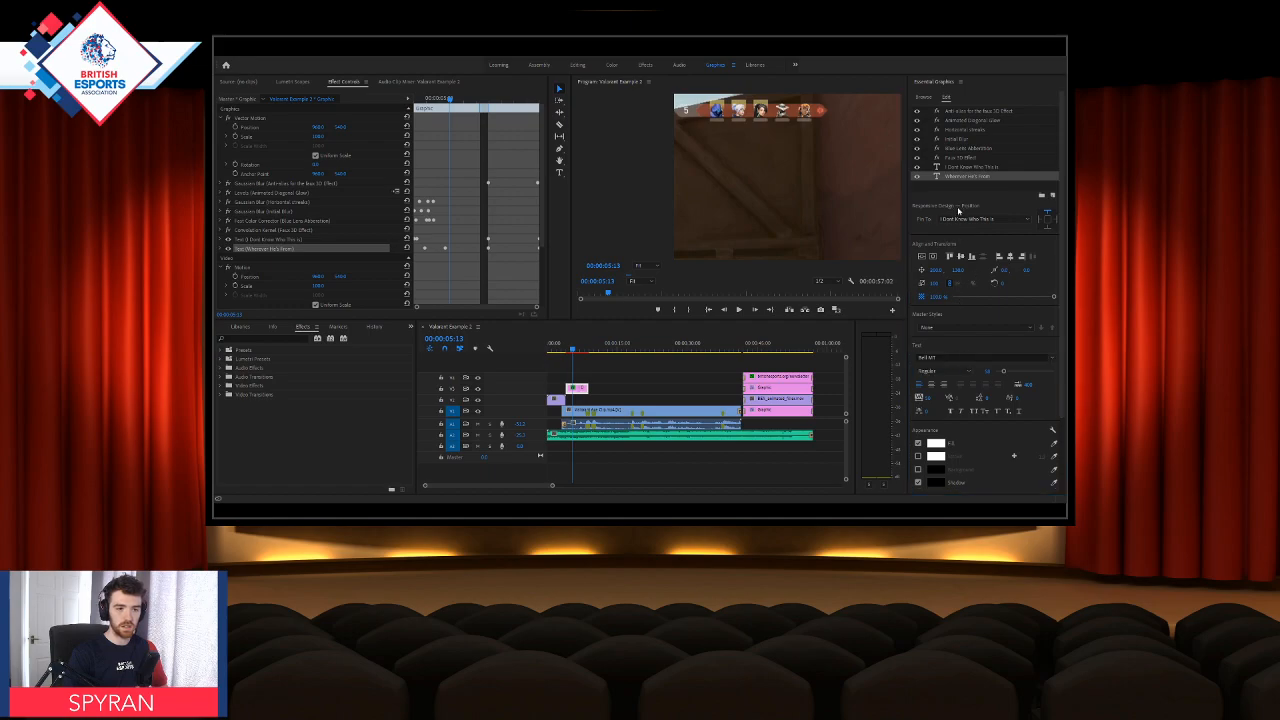
pyautogui.click(955, 167)
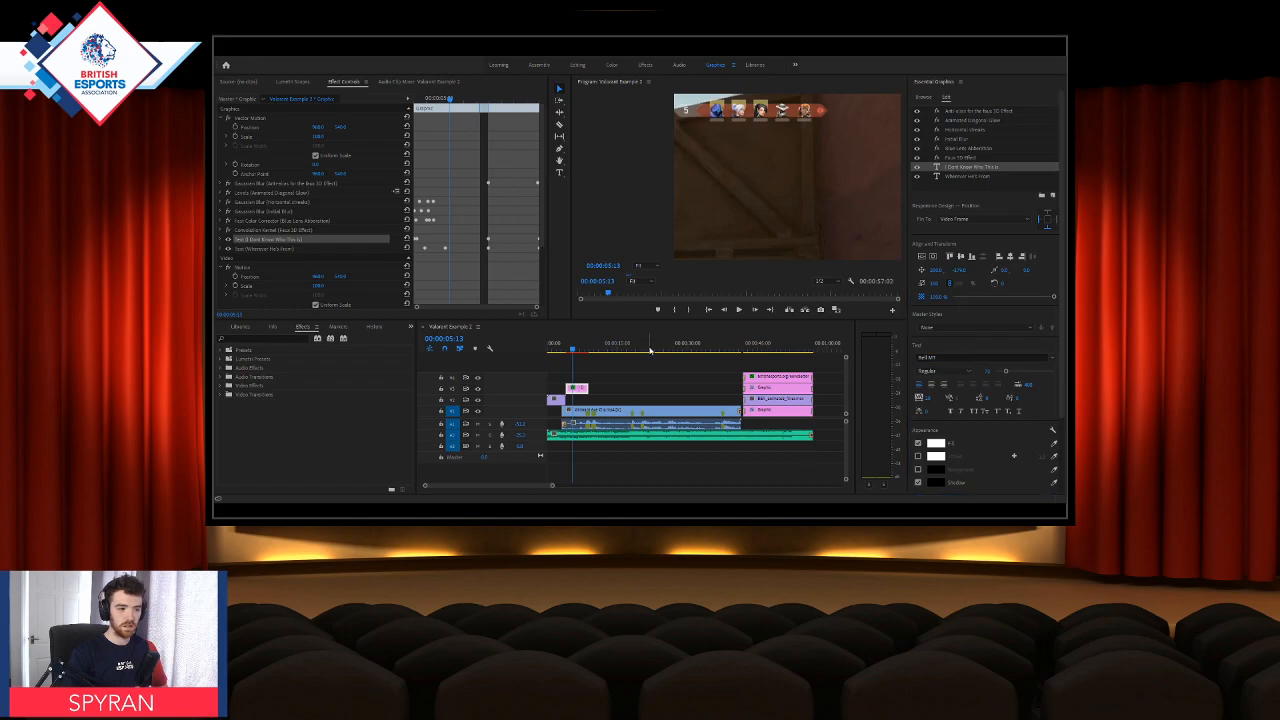
# Step: Shift the title graphic clip slightly later on the timeline and preview that section
pyautogui.click(584, 350)
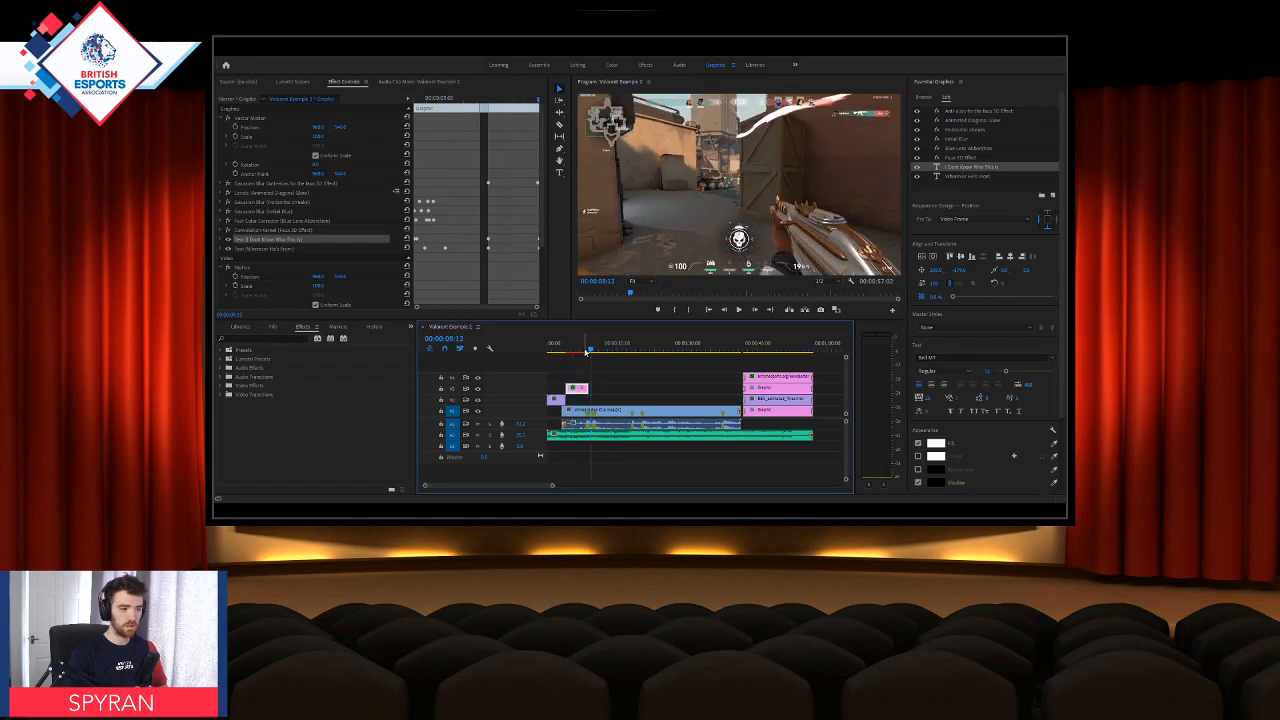
pyautogui.moveTo(584, 354); pyautogui.dragTo(579, 390)
pyautogui.click(574, 349)
pyautogui.click(570, 350)
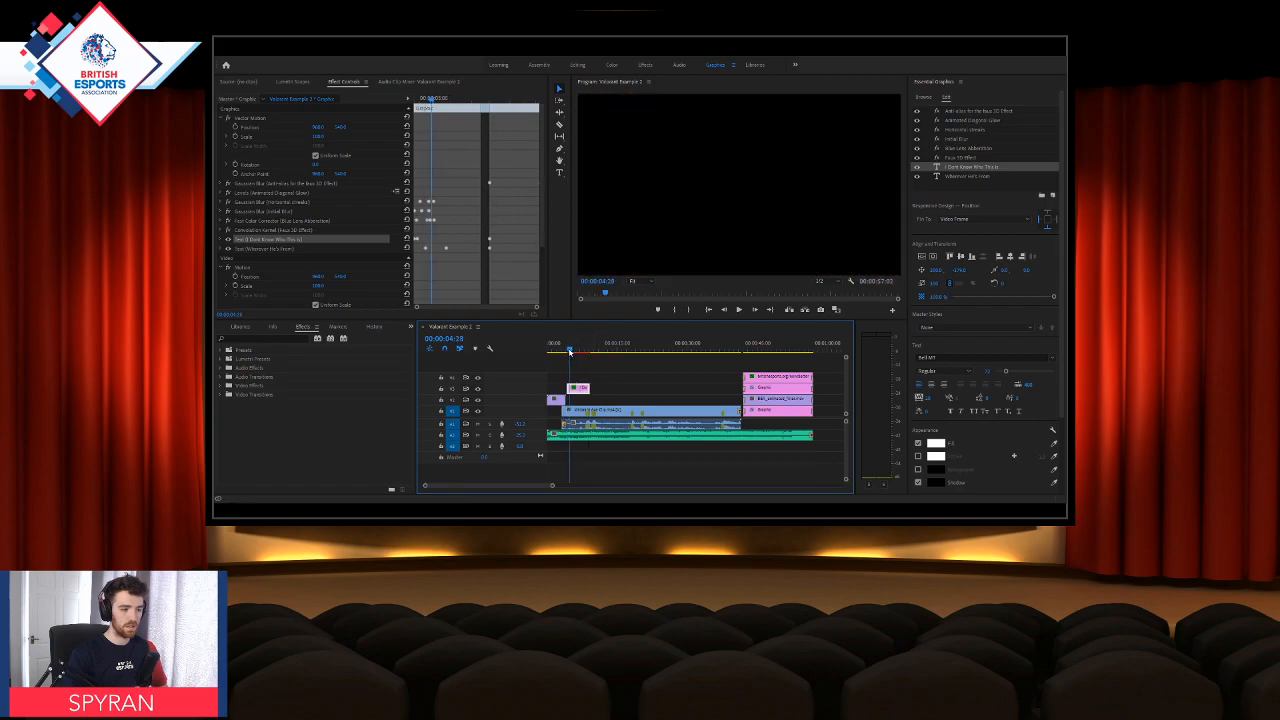
pyautogui.click(576, 353)
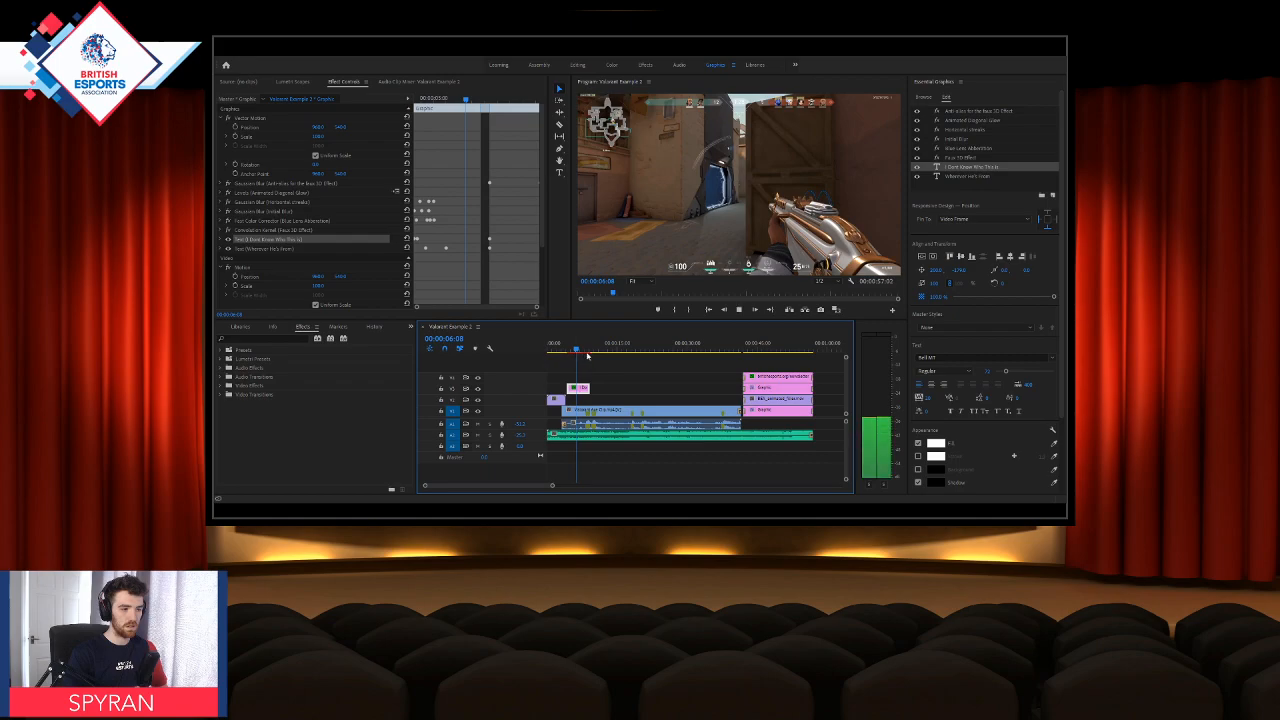
pyautogui.click(573, 349)
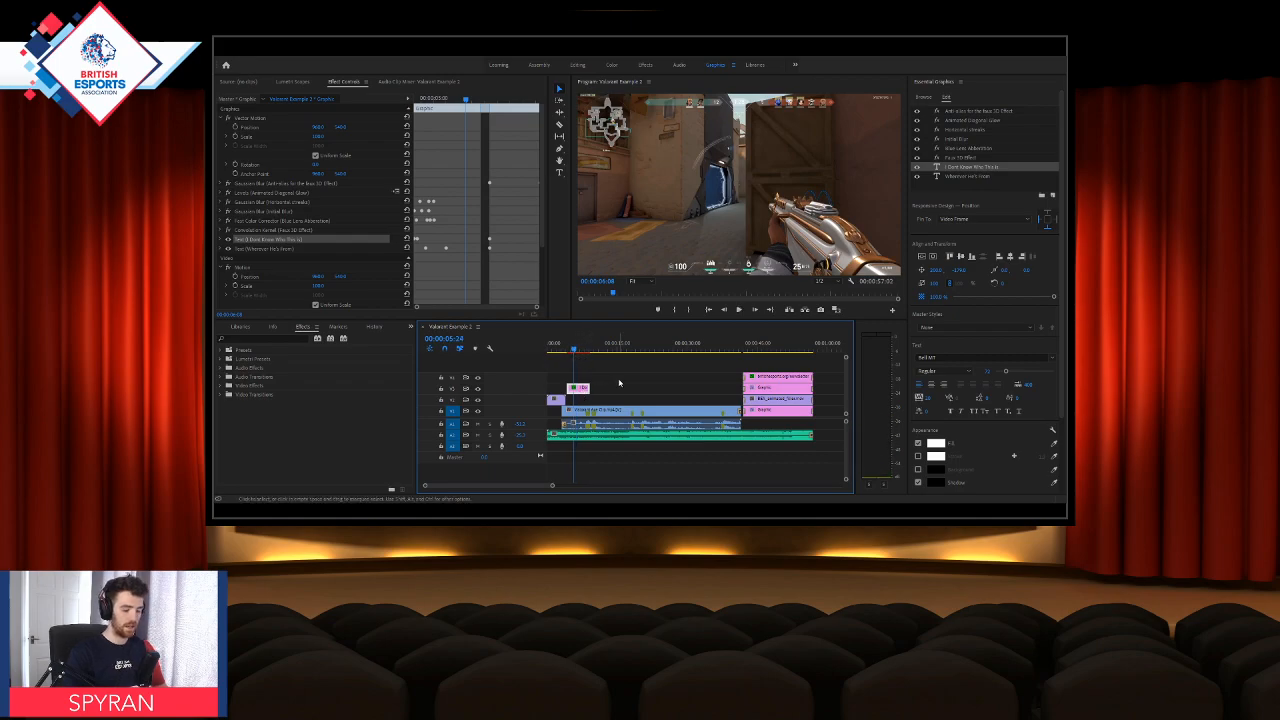
# Step: Delete the title graphic near the start of the timeline and preview the section without it
pyautogui.press('Delete')
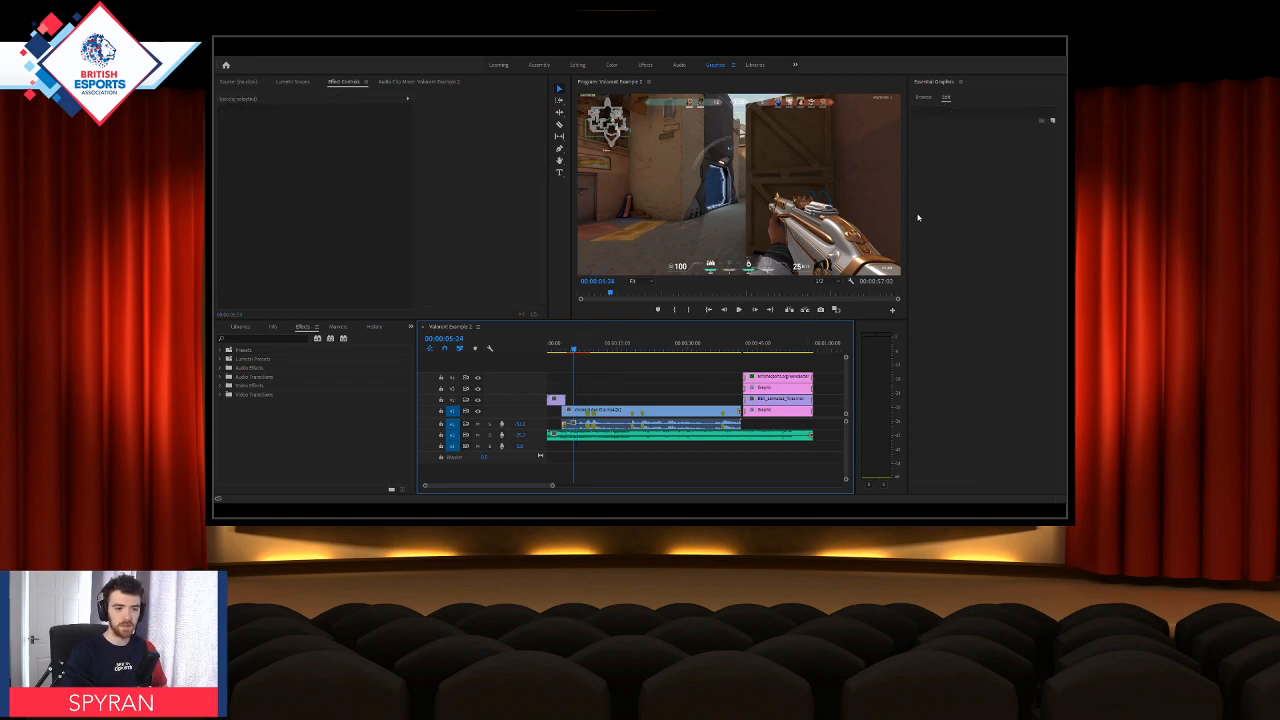
pyautogui.click(565, 352)
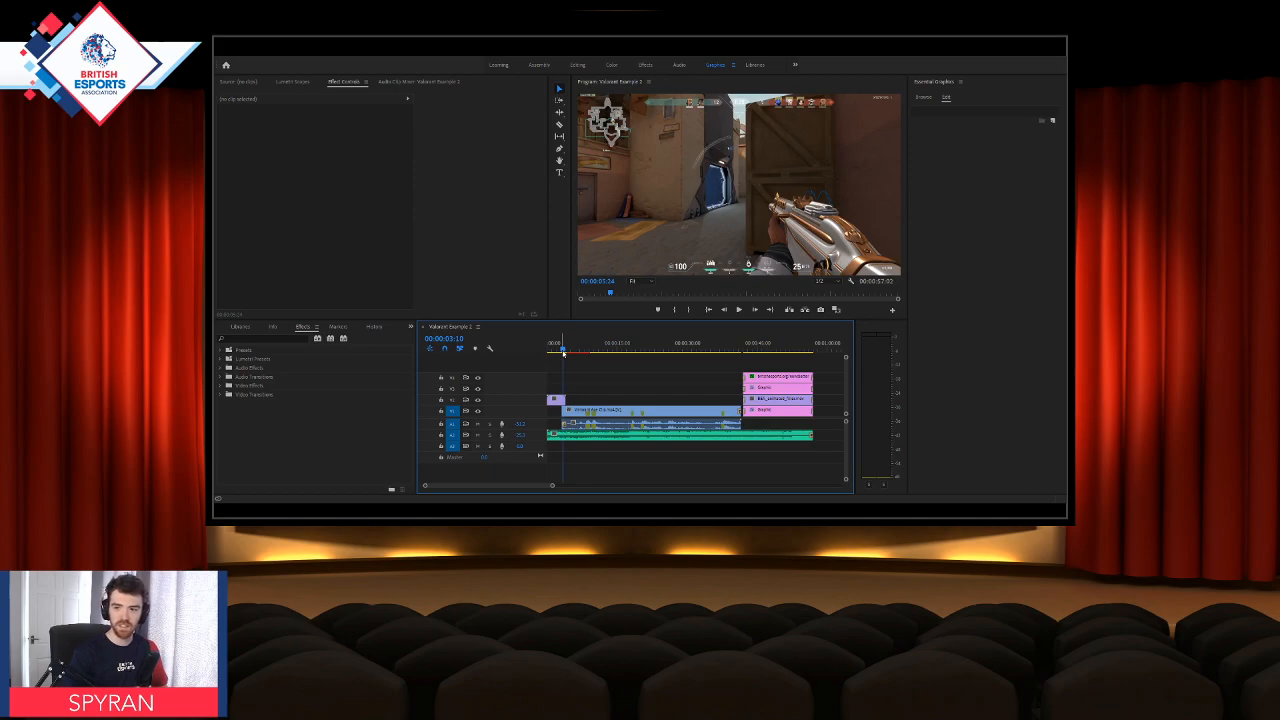
pyautogui.moveTo(563, 353)
pyautogui.mouseDown()
pyautogui.moveTo(551, 350)
pyautogui.moveTo(583, 349)
pyautogui.mouseUp()
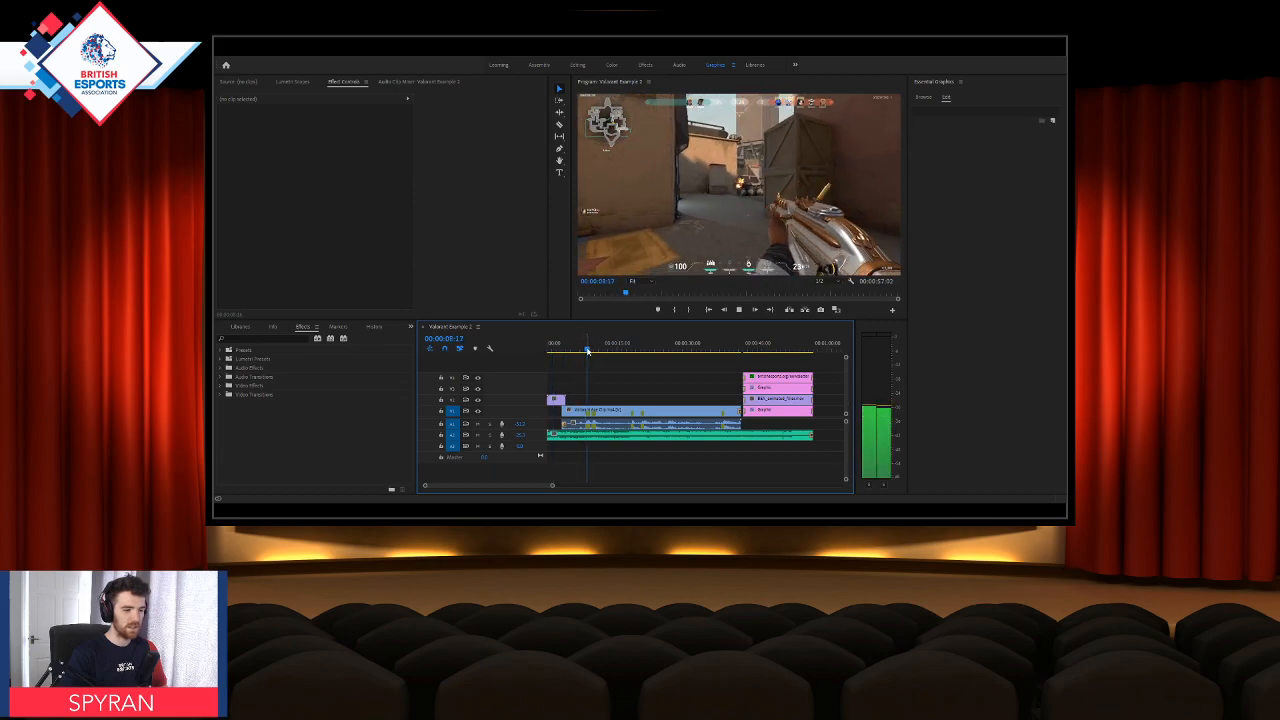
# Step: Play Valorant Example 2 from the beginning through to the newsletter end screen in an enlarged program monitor
pyautogui.click(549, 351)
pyautogui.moveTo(549, 351); pyautogui.dragTo(548, 351)
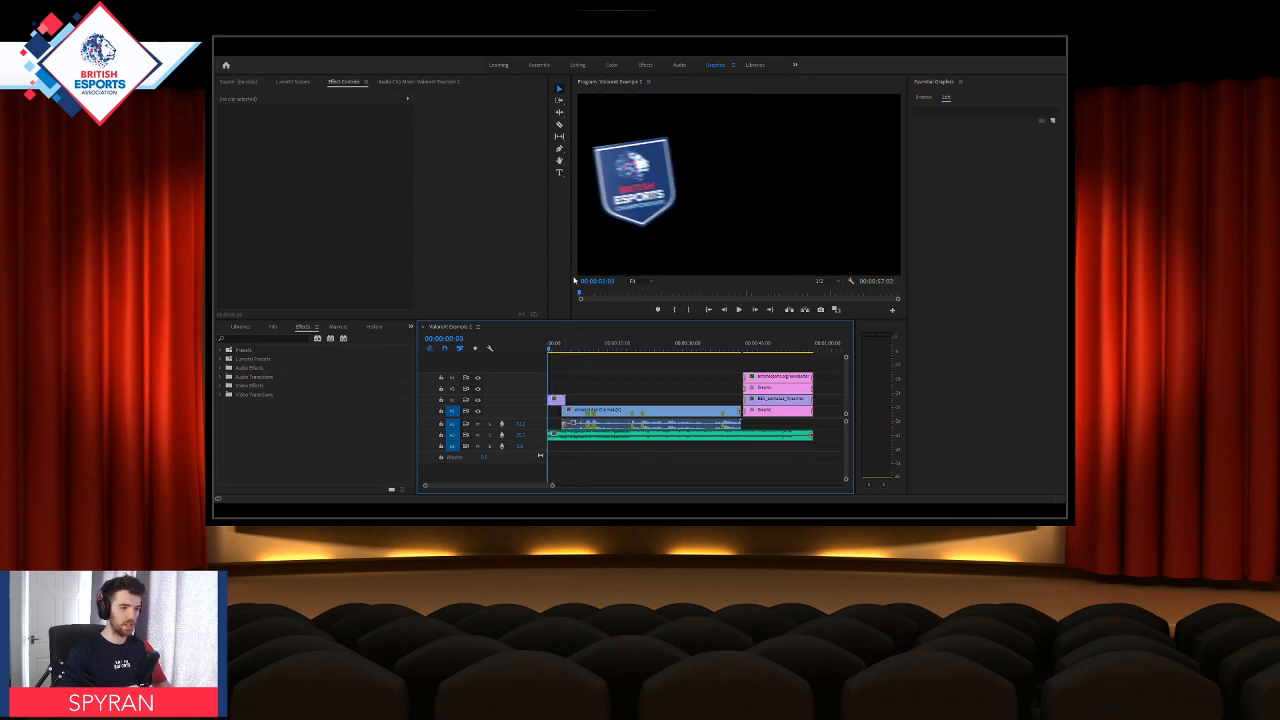
pyautogui.press('`')
pyautogui.press('space')
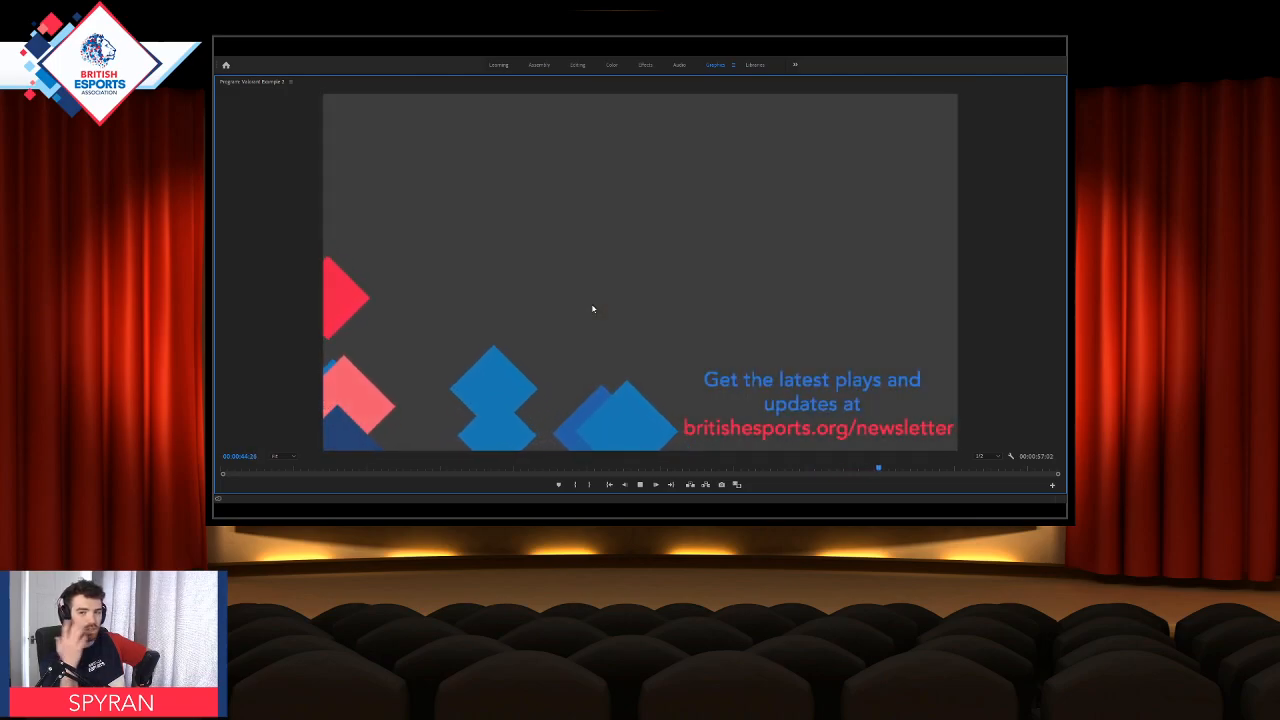
pyautogui.press('space')
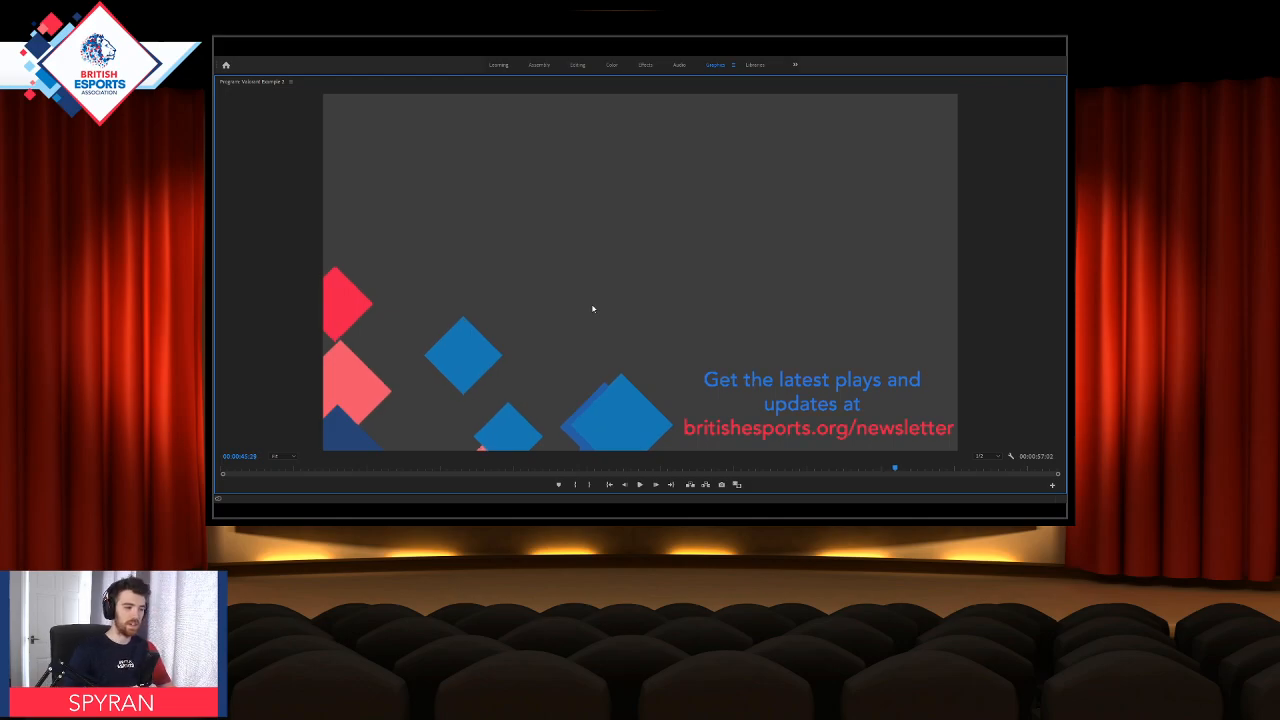
# Step: Restore the program monitor to normal size and switch to the Editing workspace to bring back the project's media
pyautogui.press('`')
pyautogui.click(592, 346)
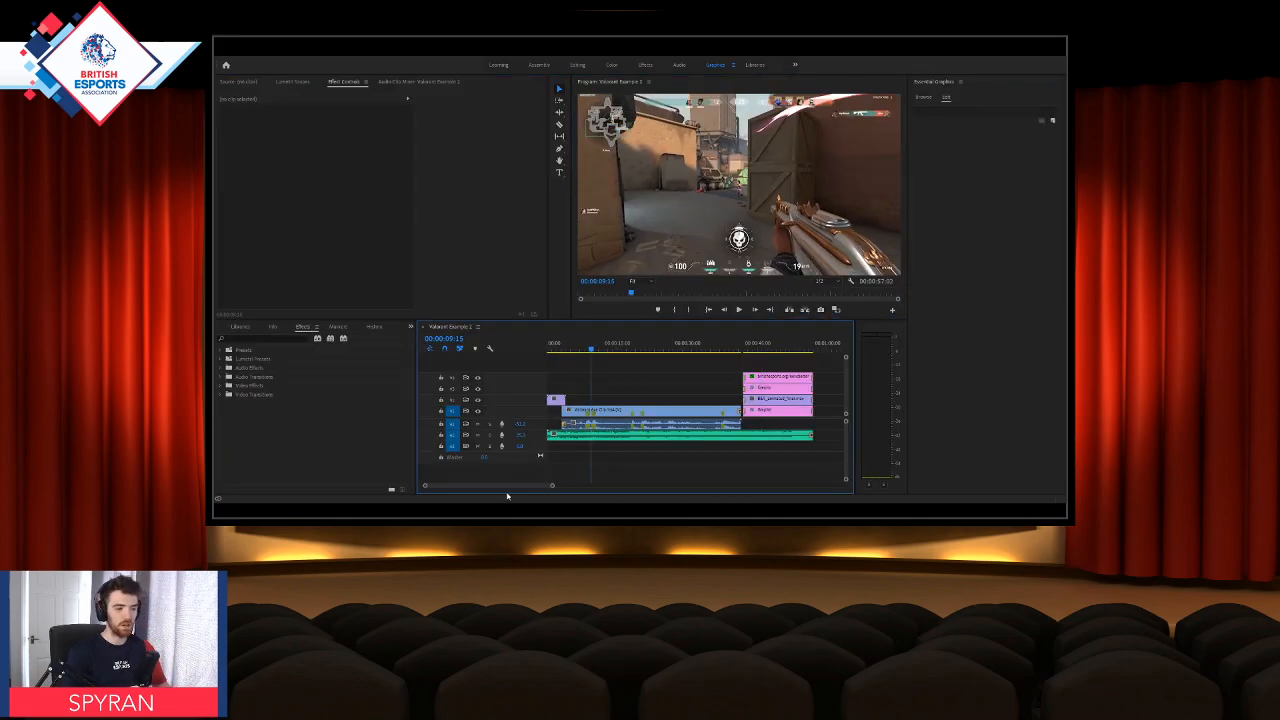
pyautogui.click(273, 327)
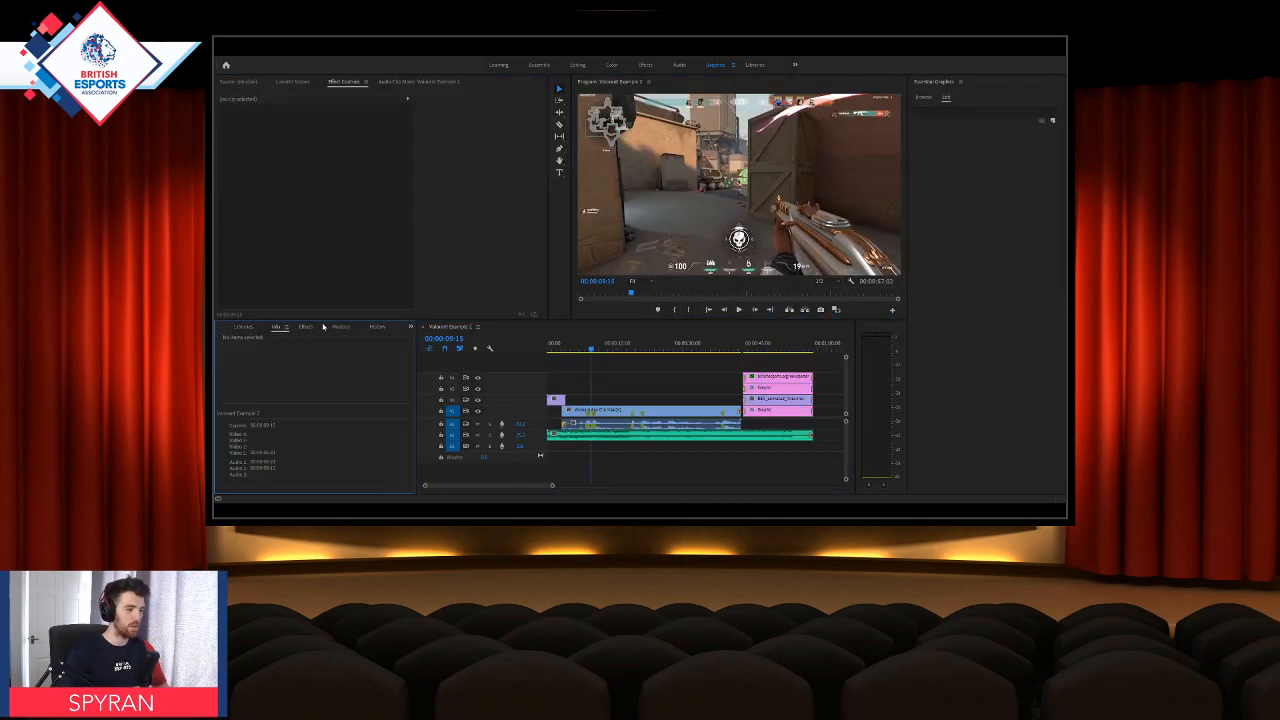
pyautogui.click(368, 327)
pyautogui.click(336, 328)
pyautogui.click(243, 327)
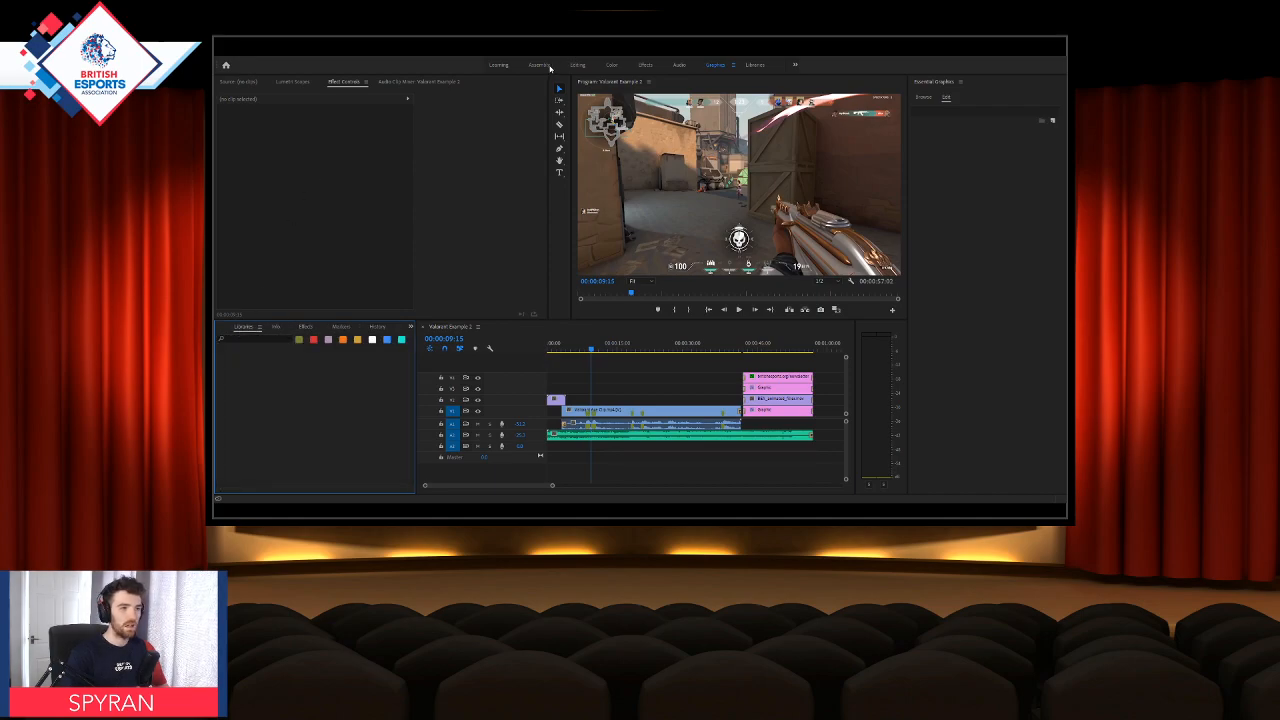
pyautogui.click(577, 65)
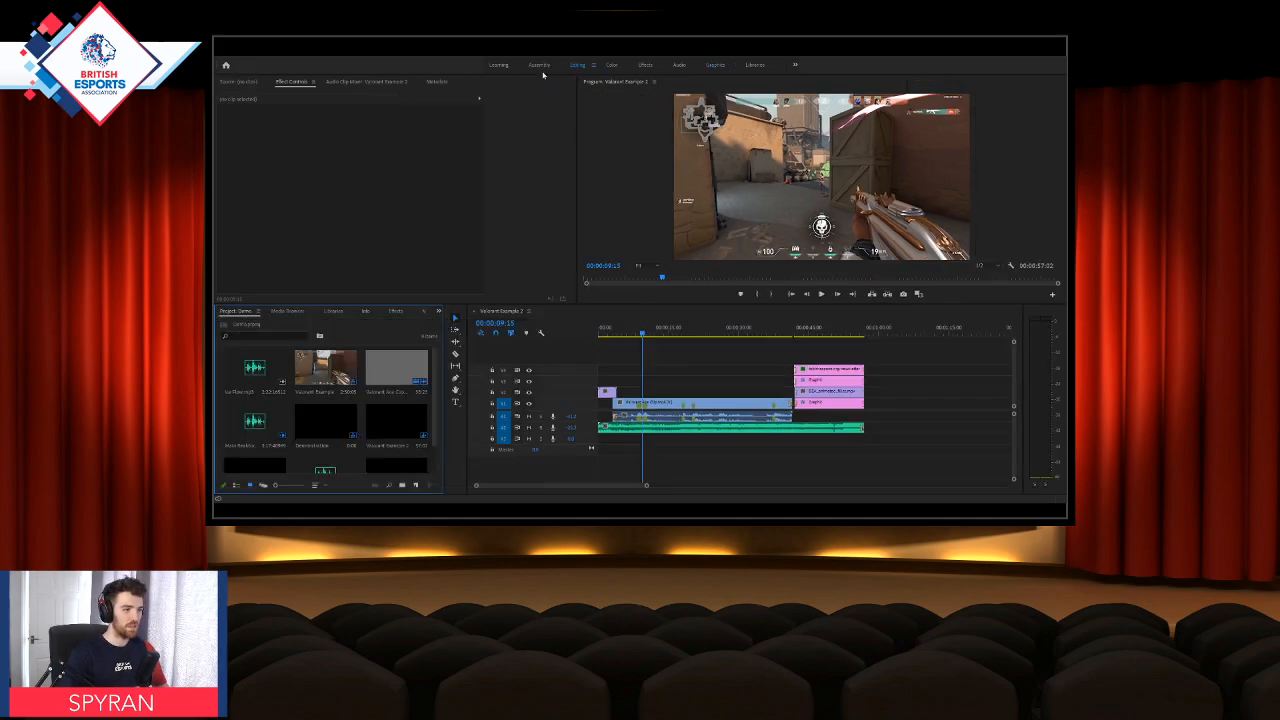
# Step: Open the Valorant Example and Demonstration sequences from the project media alongside Valorant Example 2
pyautogui.doubleClick(348, 378)
pyautogui.scroll(-1, 349, 433)
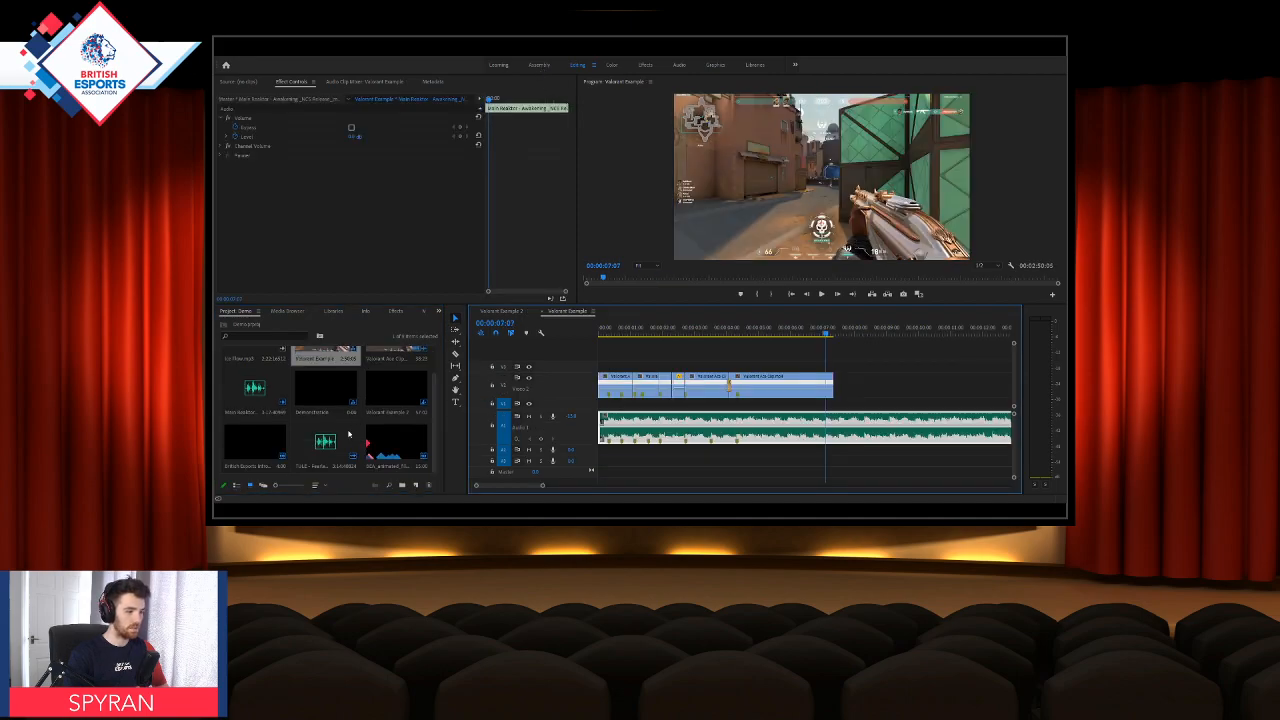
pyautogui.doubleClick(327, 392)
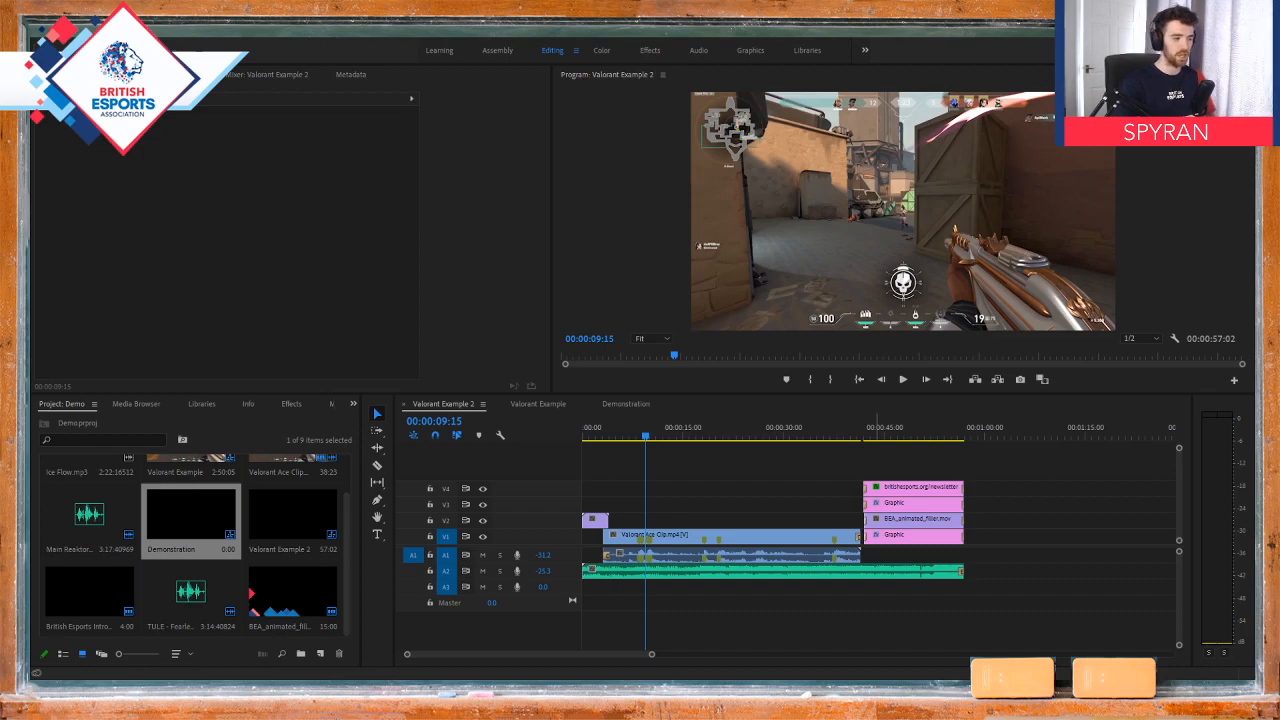
# Step: Return the playheads of the Valorant Example 2 and Valorant Example sequences to the start
pyautogui.click(790, 621)
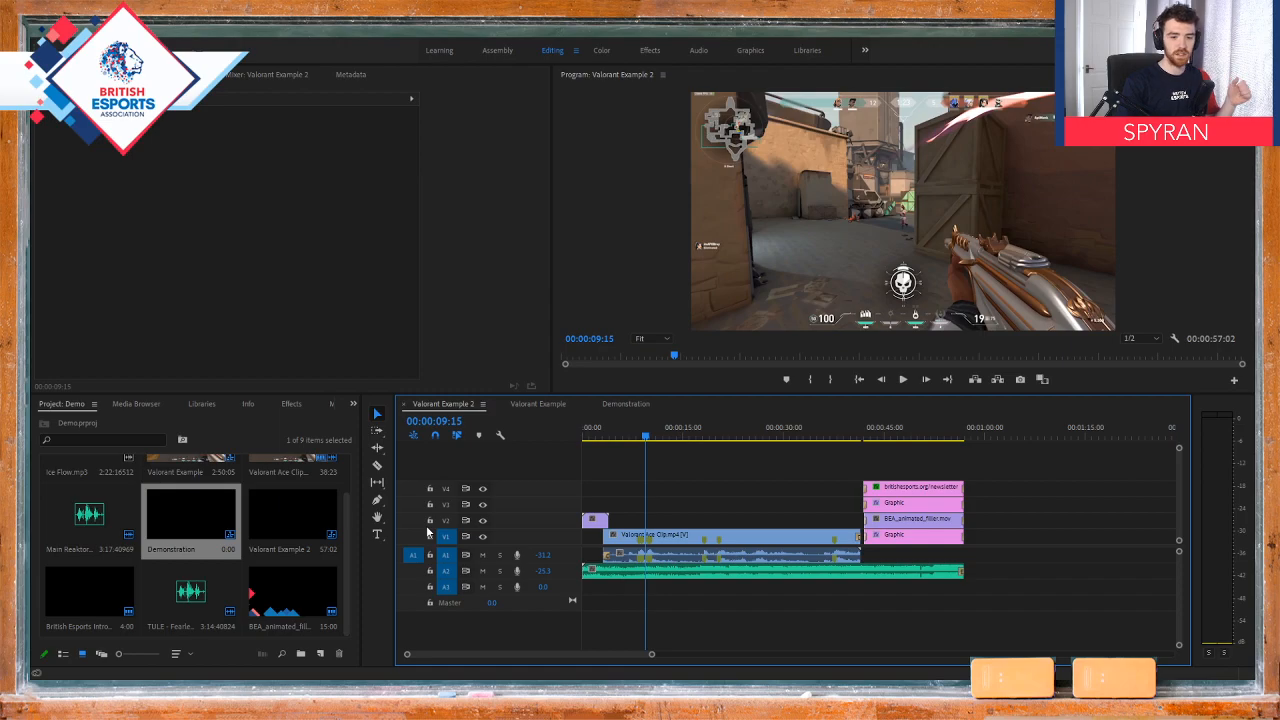
pyautogui.moveTo(637, 427); pyautogui.dragTo(484, 418)
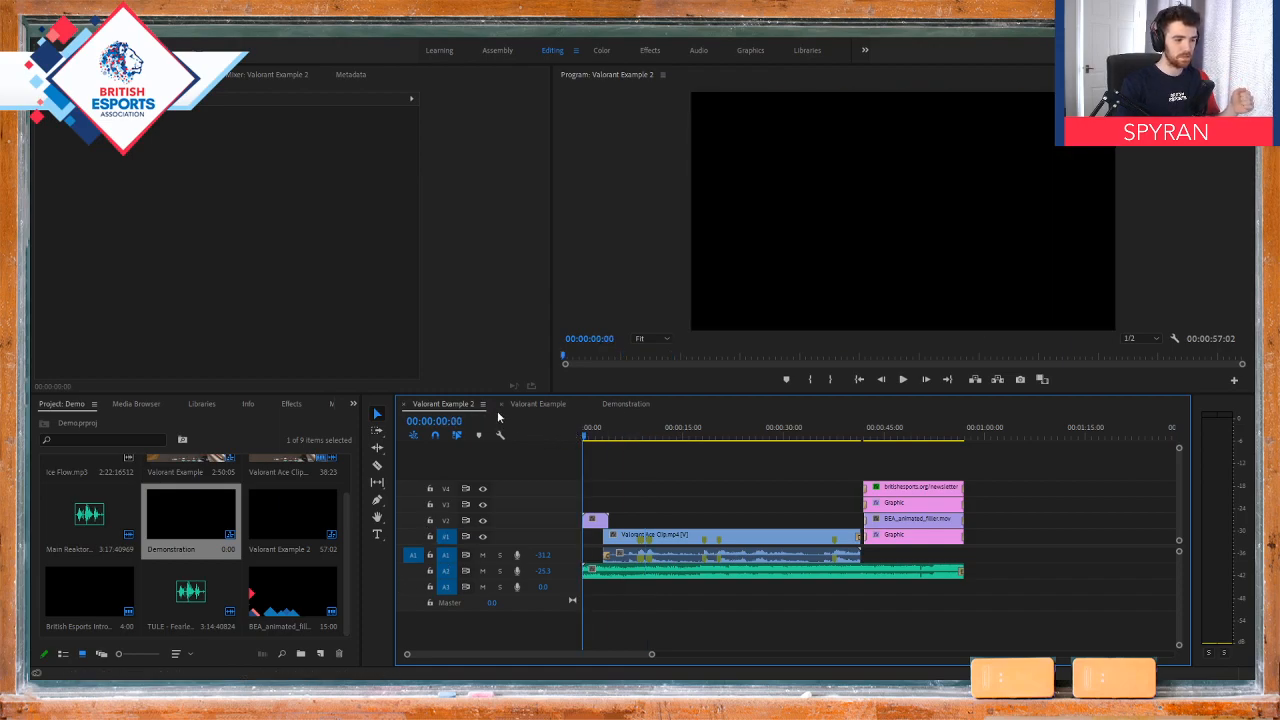
pyautogui.click(527, 404)
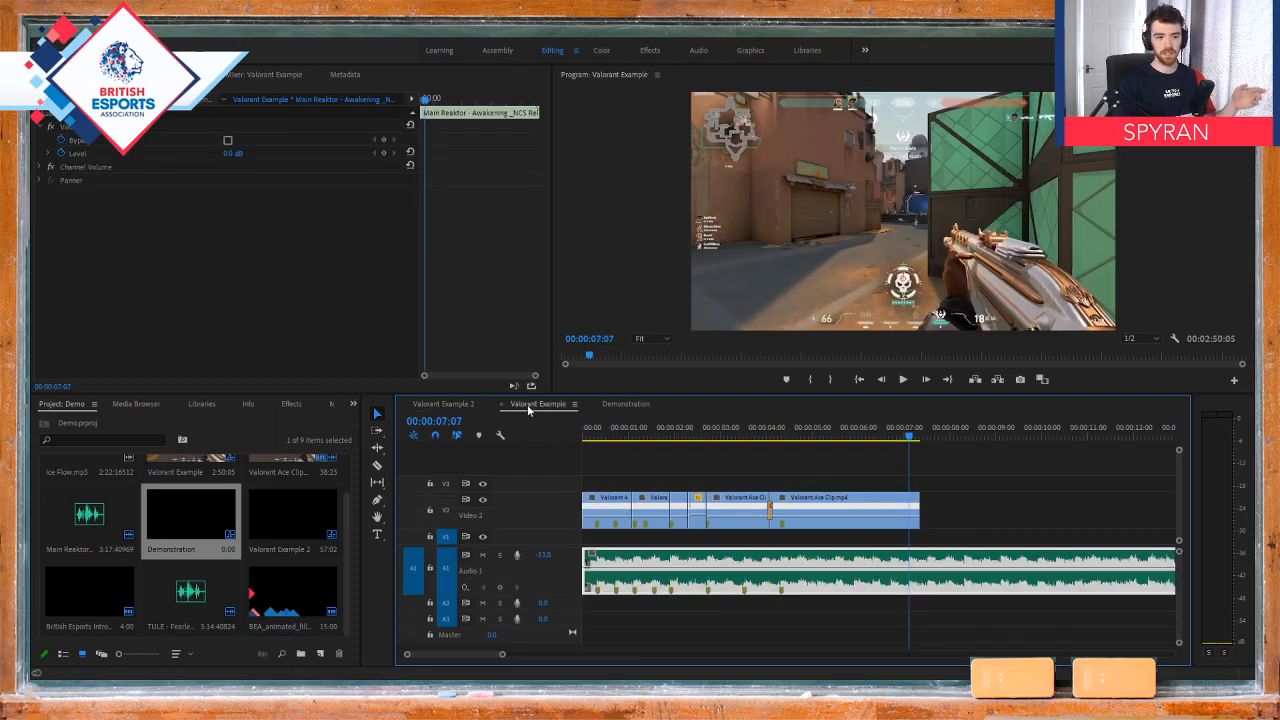
pyautogui.click(586, 430)
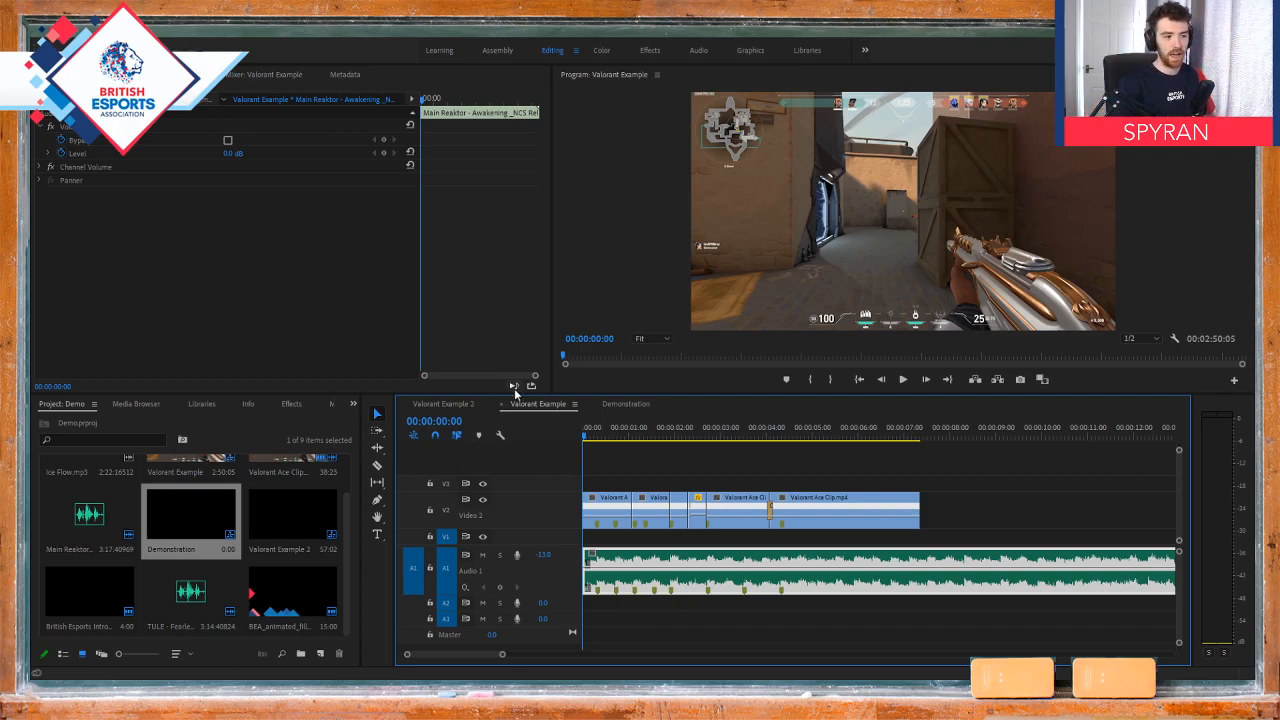
# Step: Compare the timeline layouts of Valorant Example and Valorant Example 2 by alternating between the two sequences
pyautogui.click(446, 407)
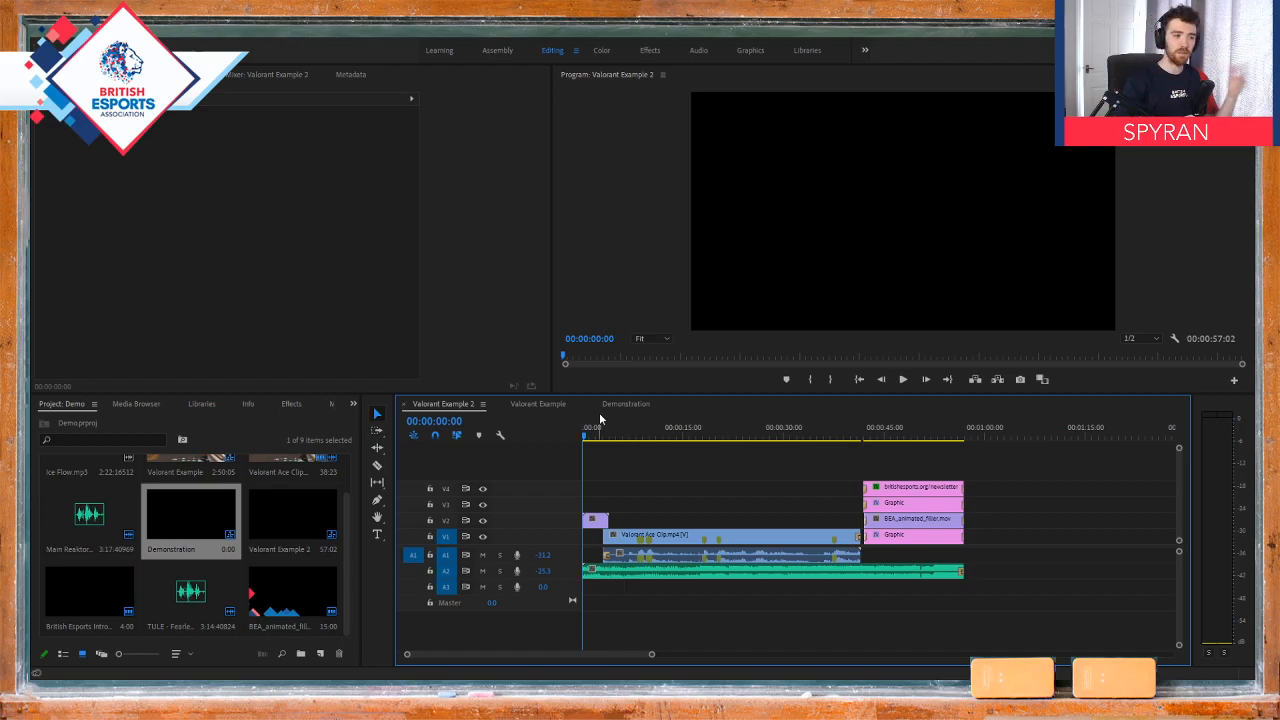
pyautogui.click(543, 405)
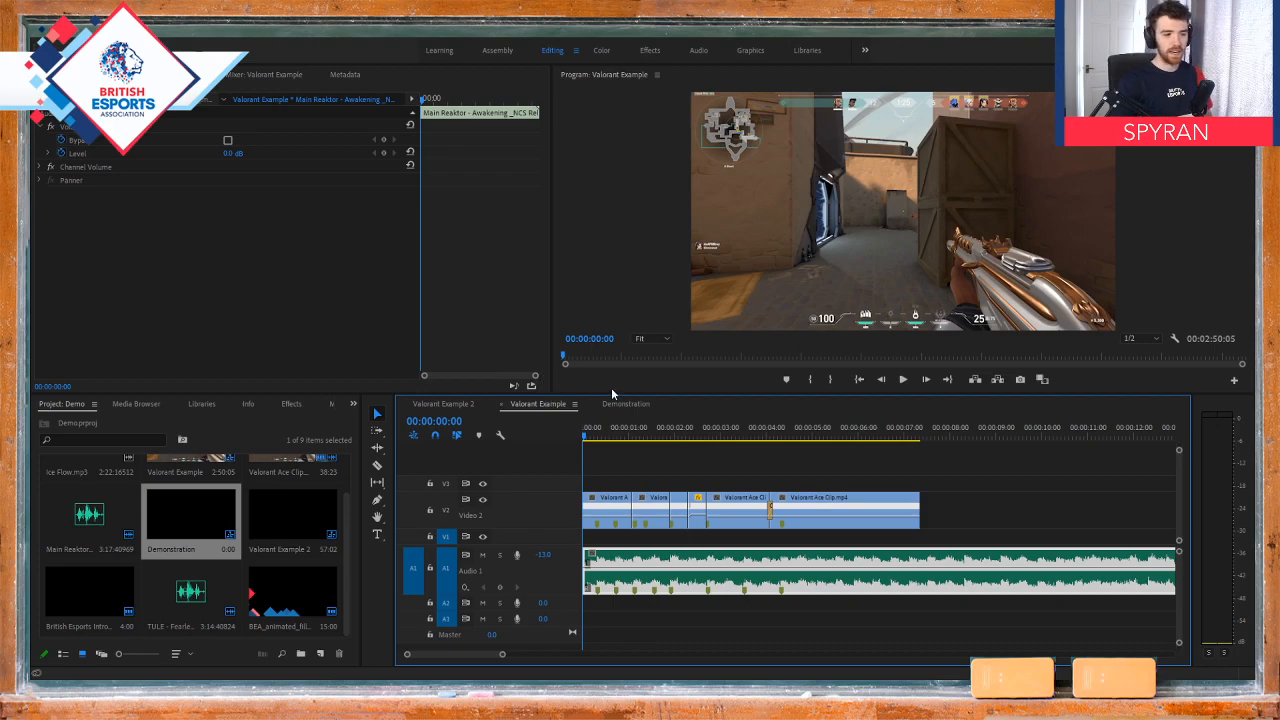
pyautogui.click(450, 405)
pyautogui.click(549, 405)
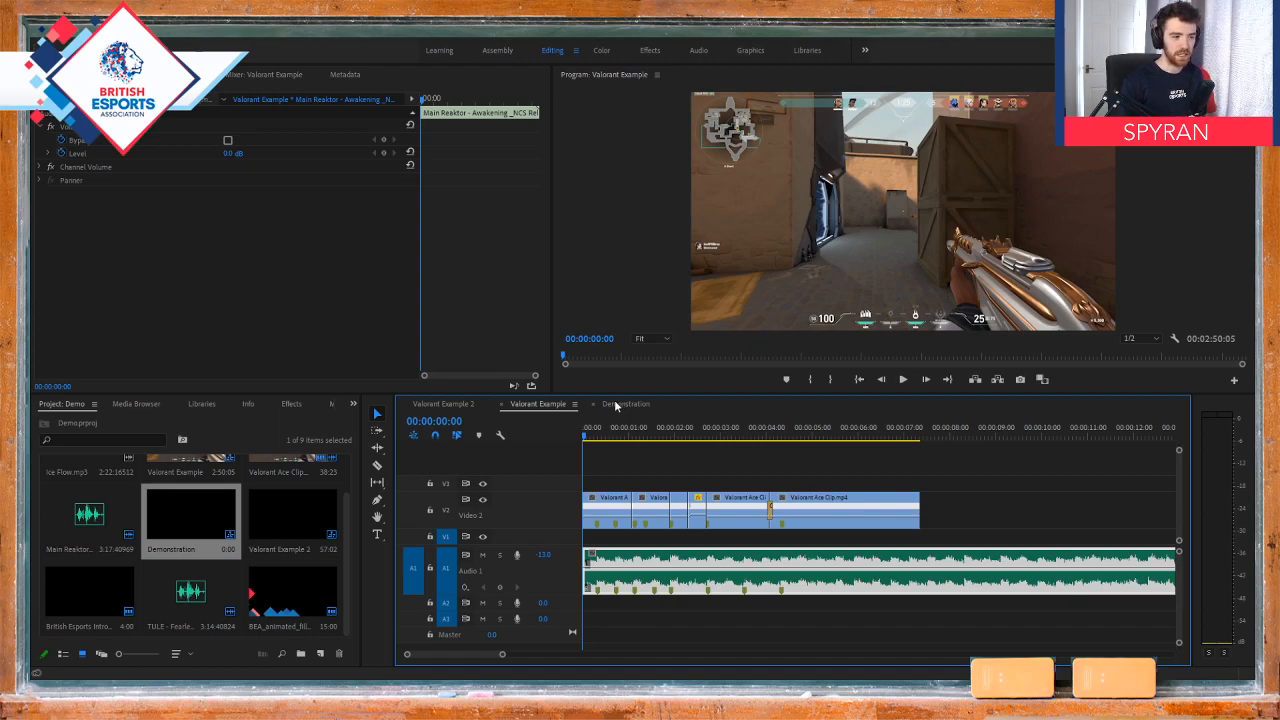
pyautogui.click(457, 405)
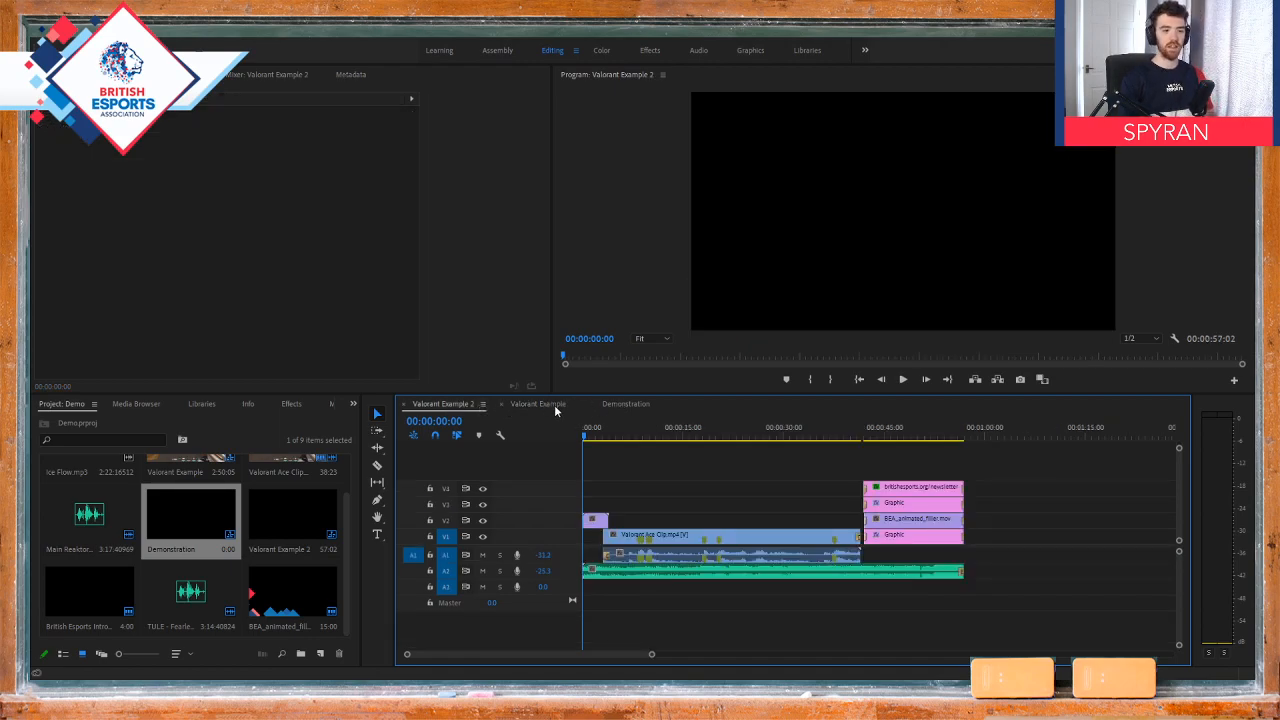
pyautogui.click(552, 404)
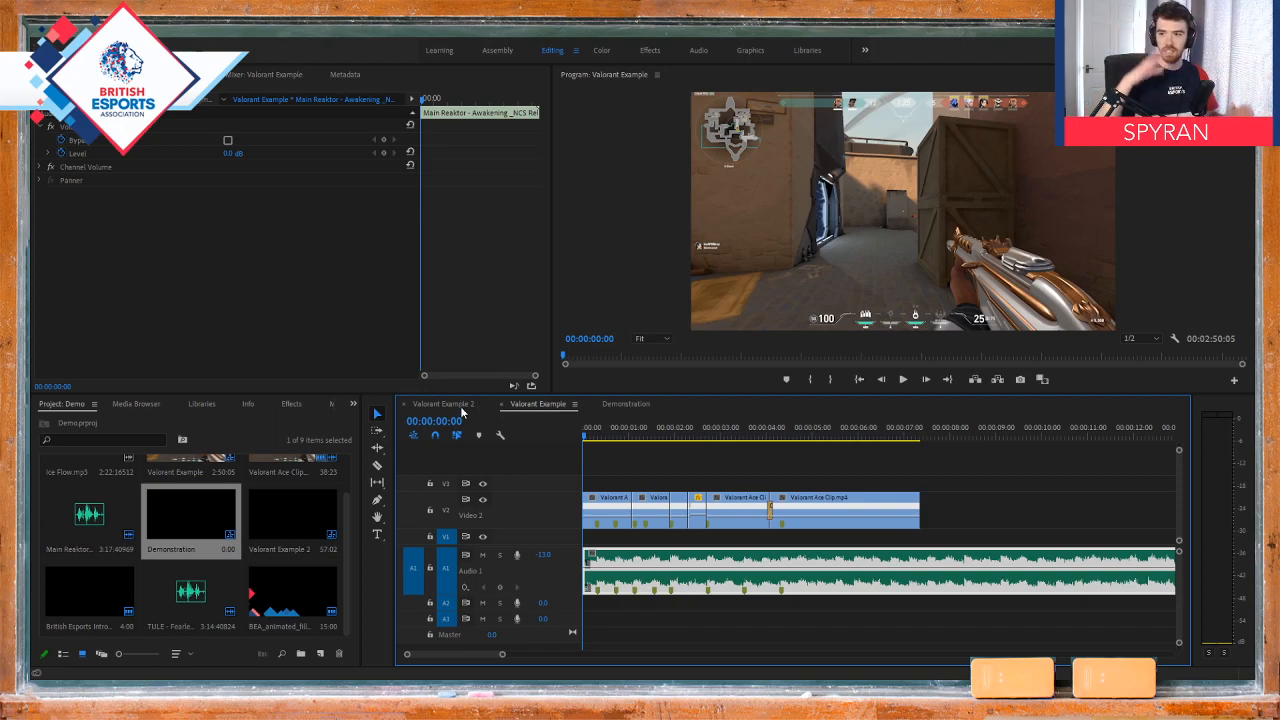
pyautogui.click(444, 404)
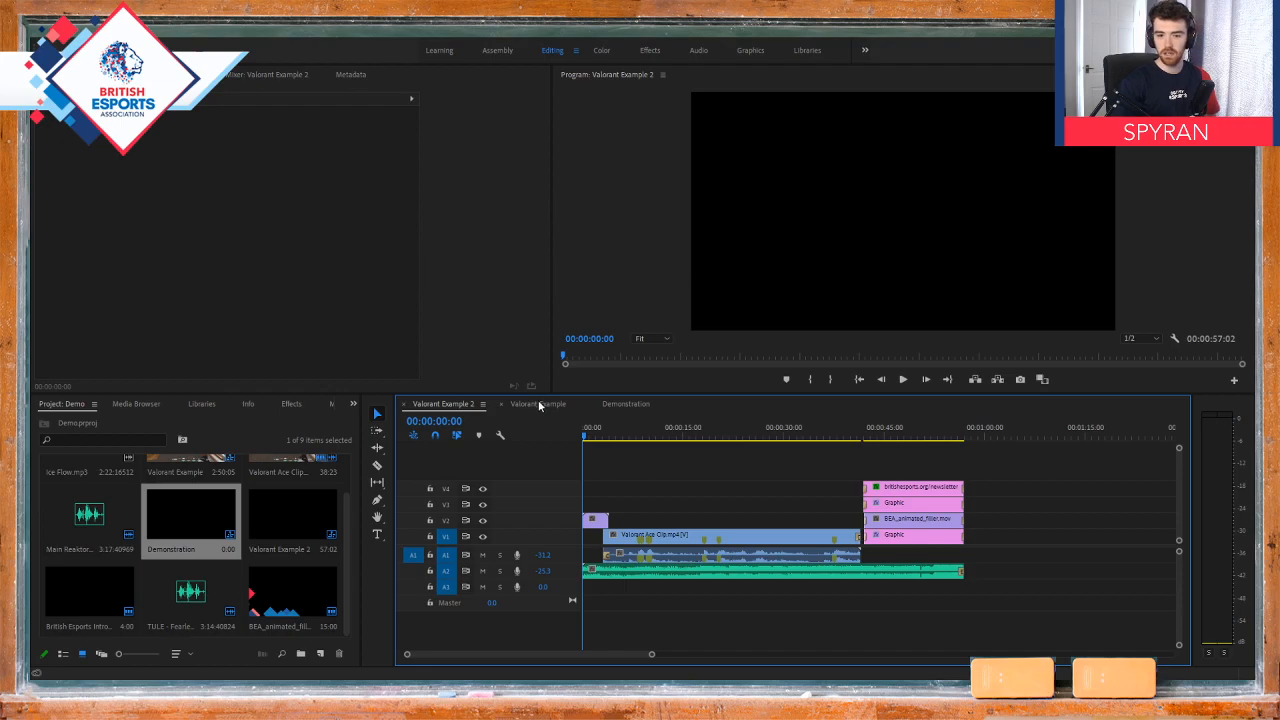
pyautogui.click(539, 404)
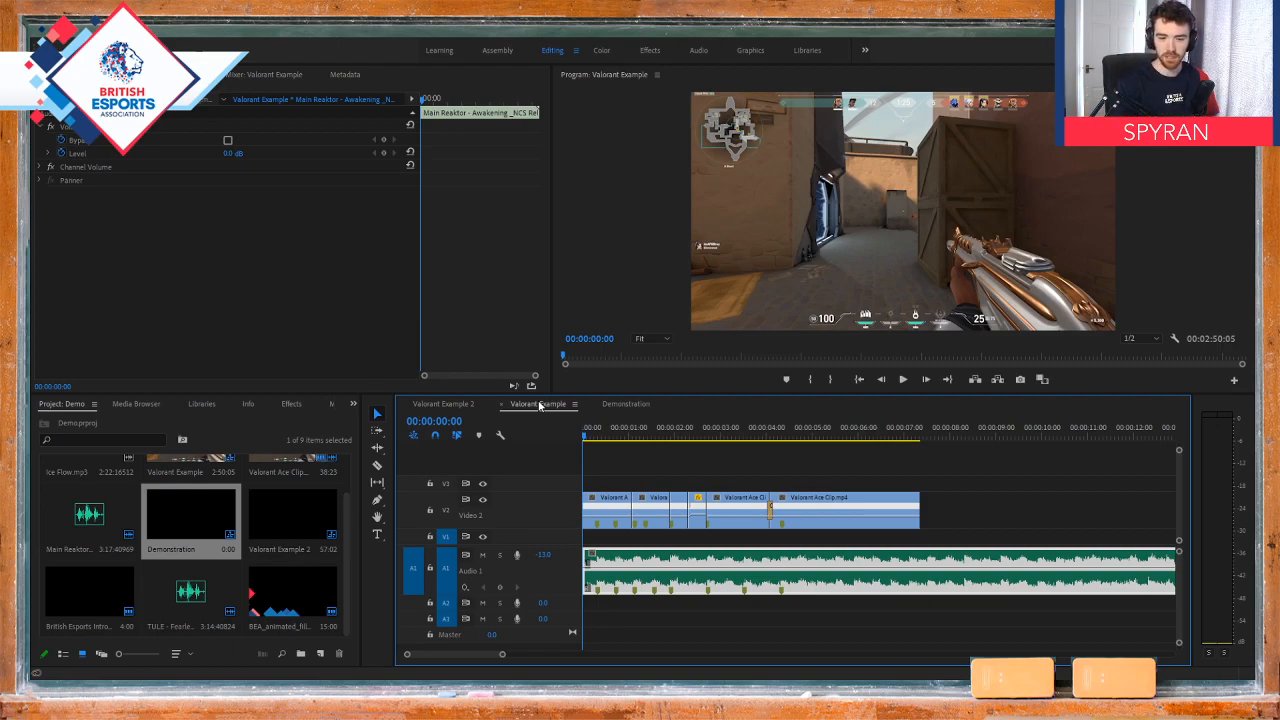
# Step: Place Ice Flow.mp3 at the start of audio track A1 in the empty Demonstration sequence
pyautogui.click(622, 406)
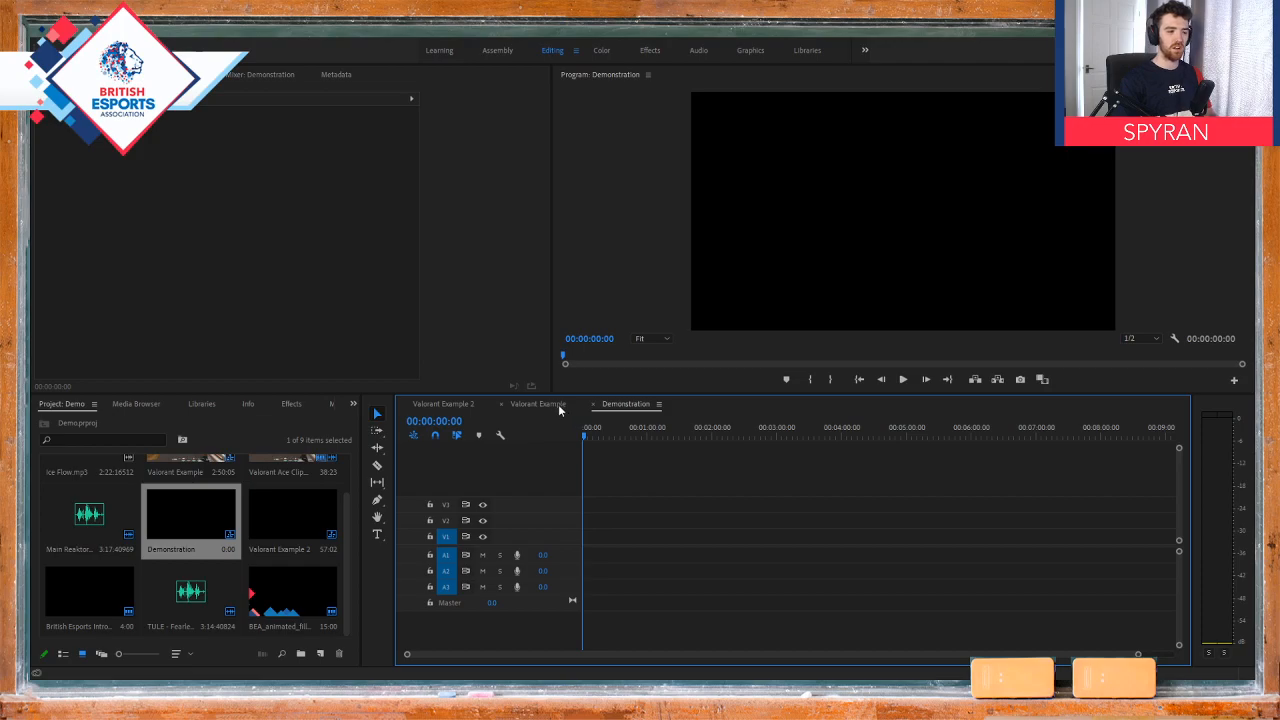
pyautogui.scroll(1, 314, 506)
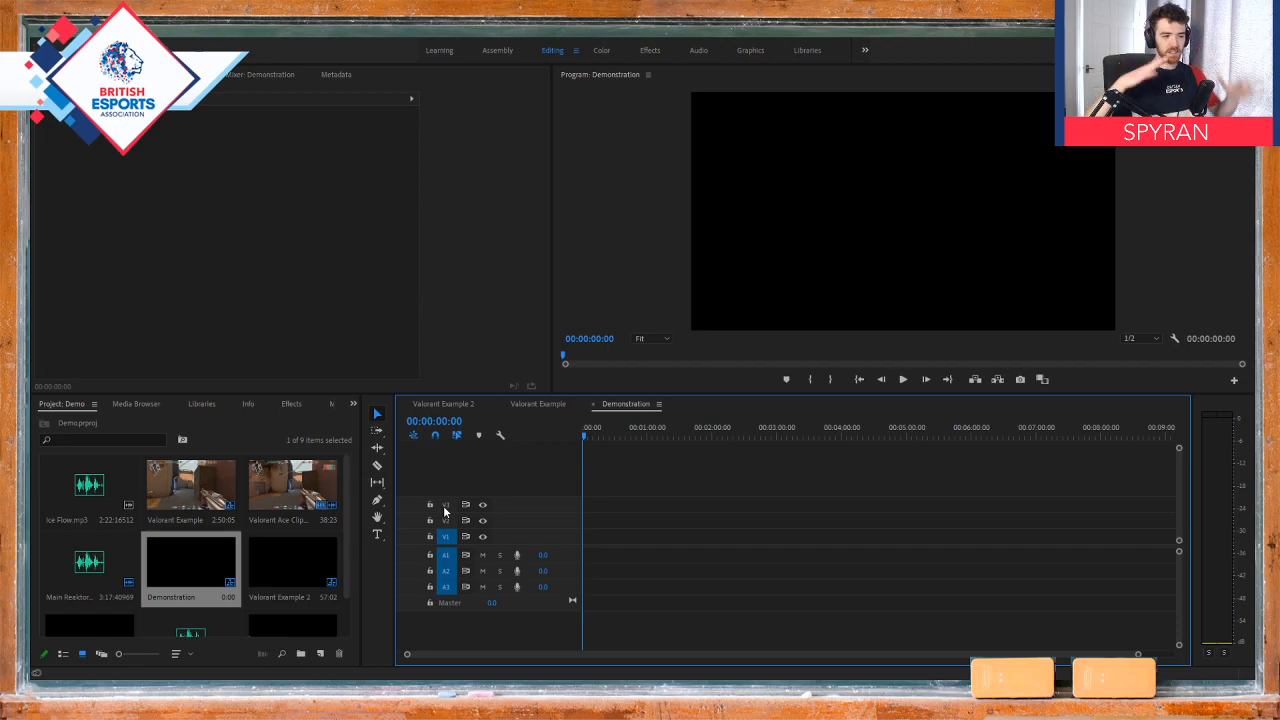
pyautogui.scroll(-1, 131, 535)
pyautogui.scroll(1, 131, 535)
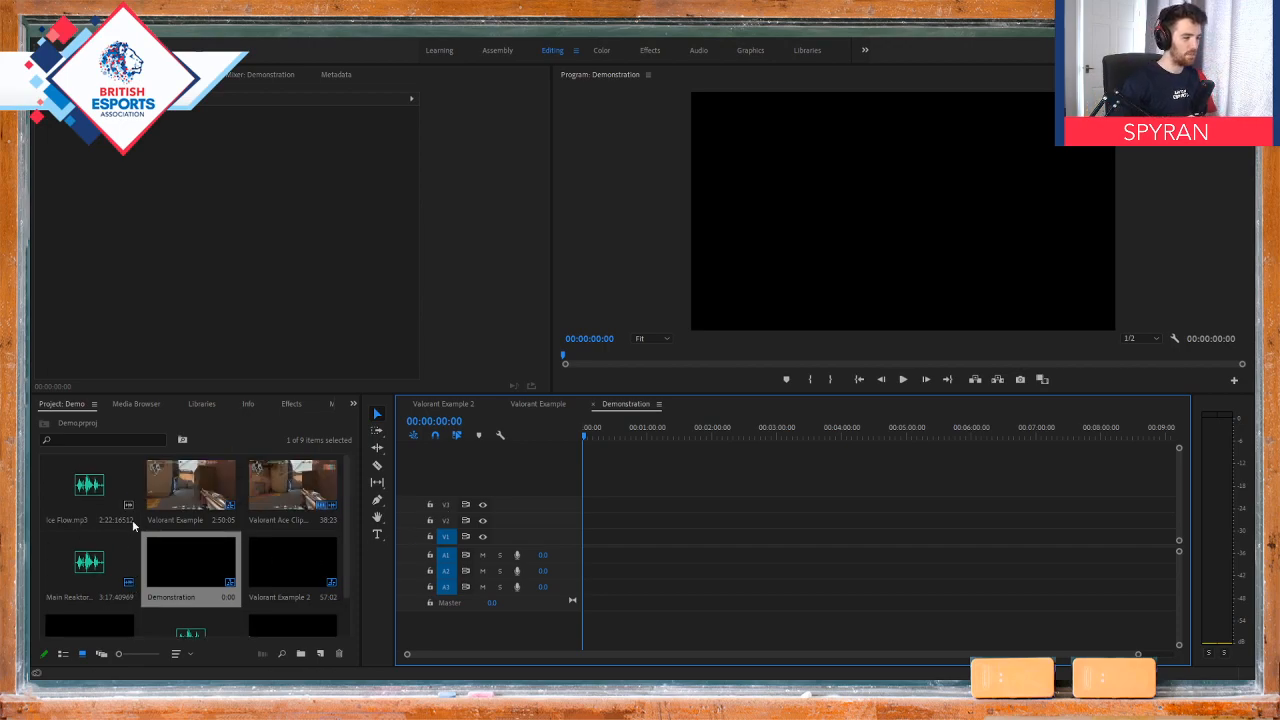
pyautogui.click(536, 404)
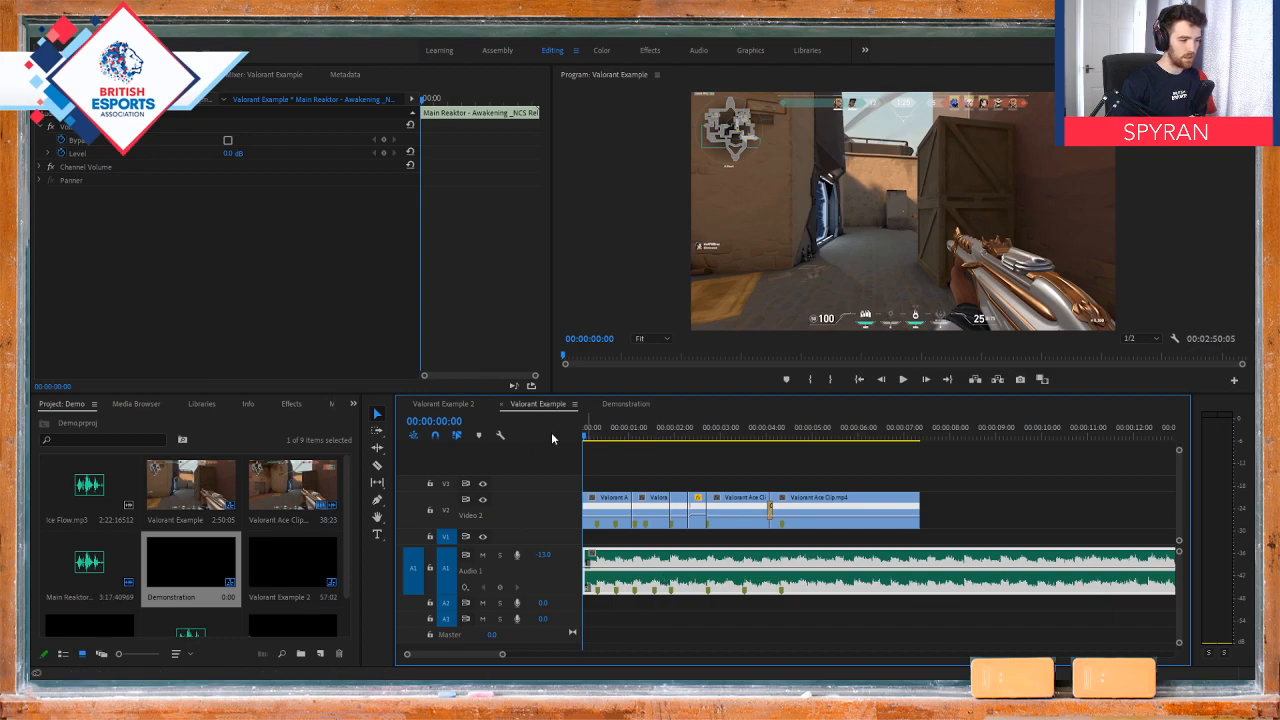
pyautogui.click(618, 404)
pyautogui.moveTo(89, 488); pyautogui.dragTo(584, 556)
# Step: Play the opening of the music and lower audio track A1's volume to -30.7 dB
pyautogui.click(603, 438)
pyautogui.moveTo(603, 438); pyautogui.dragTo(587, 437)
pyautogui.press('space')
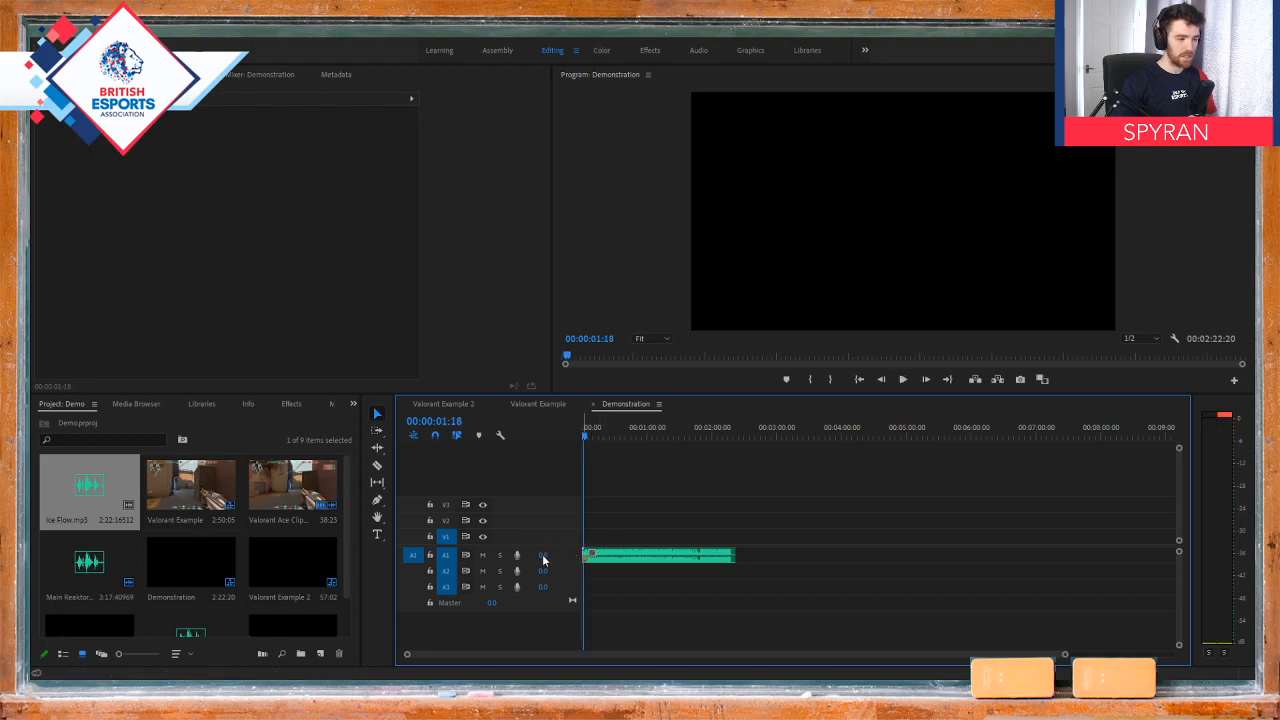
pyautogui.moveTo(543, 556); pyautogui.dragTo(527, 554)
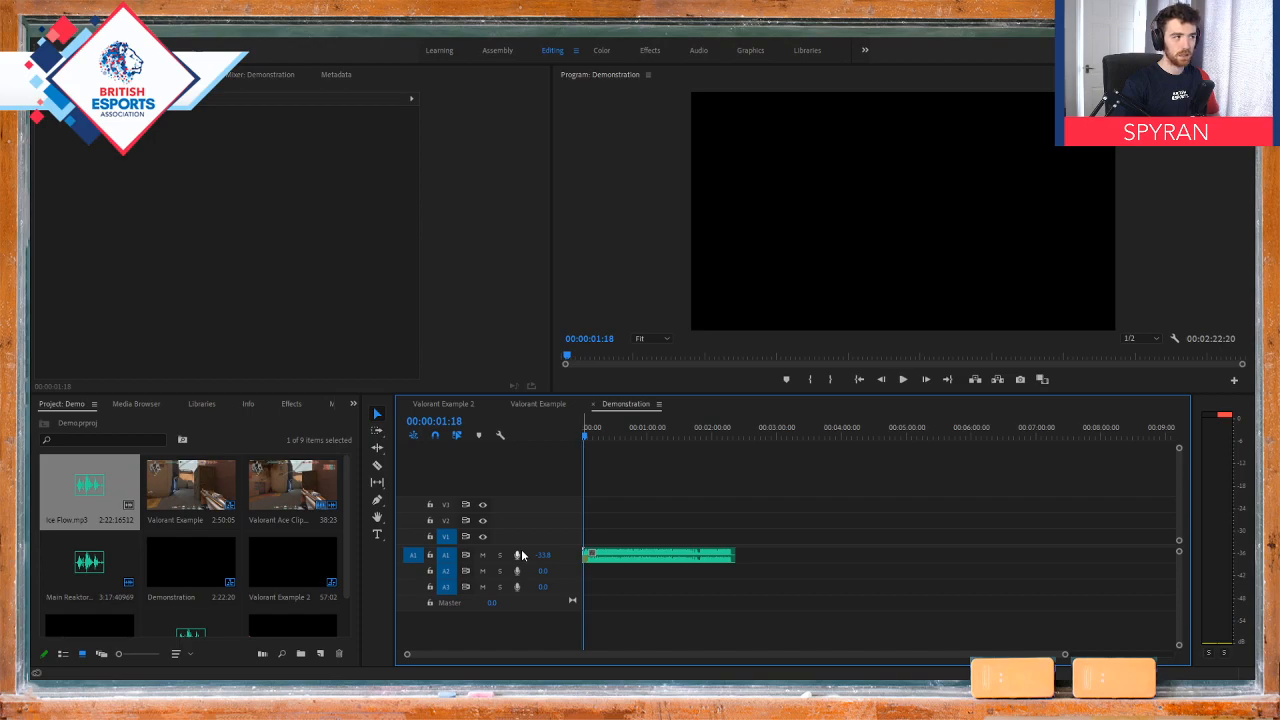
pyautogui.moveTo(560, 556); pyautogui.dragTo(601, 571)
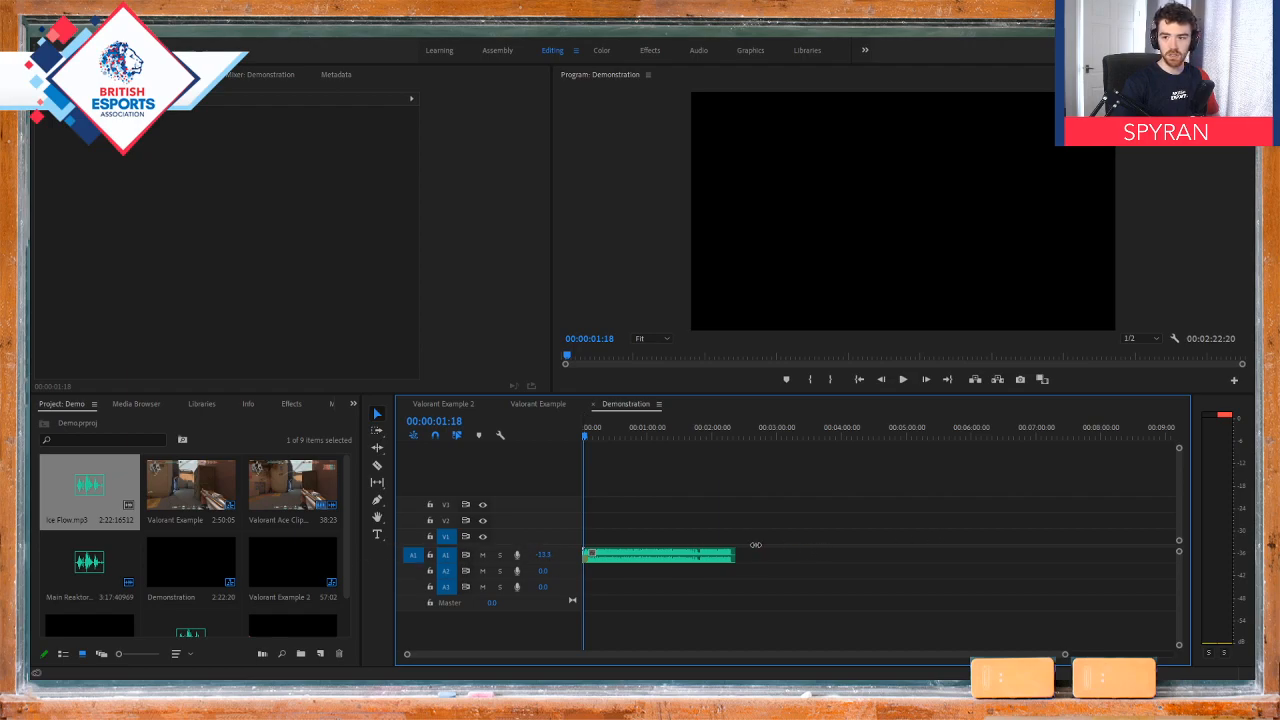
pyautogui.moveTo(755, 545); pyautogui.dragTo(544, 562)
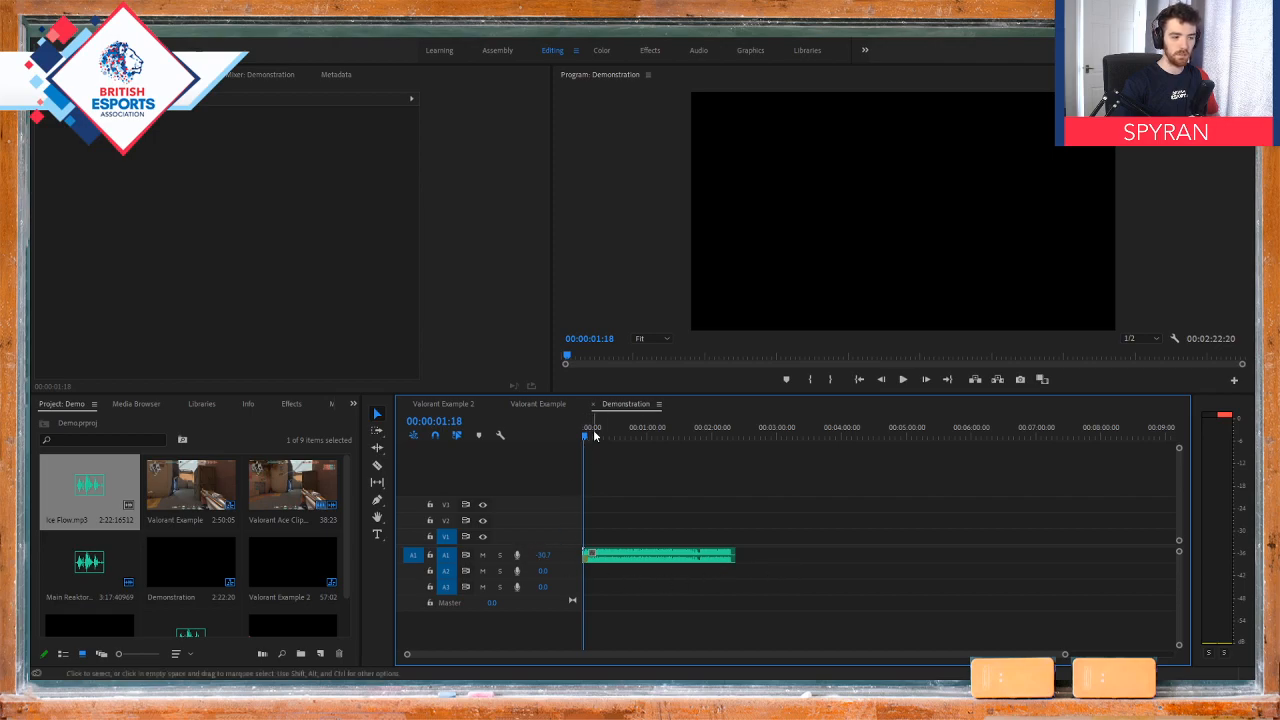
# Step: Play the music again to check its level, and return the playhead to the sequence start
pyautogui.press('space')
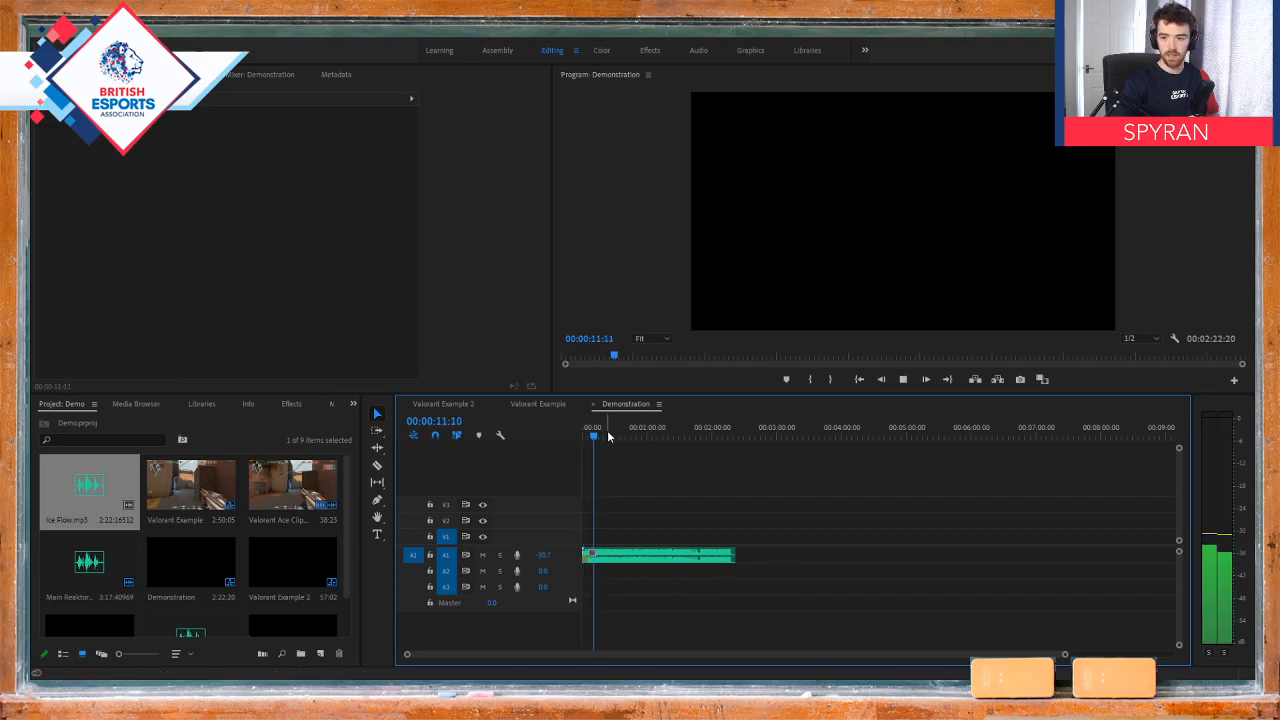
pyautogui.press('space')
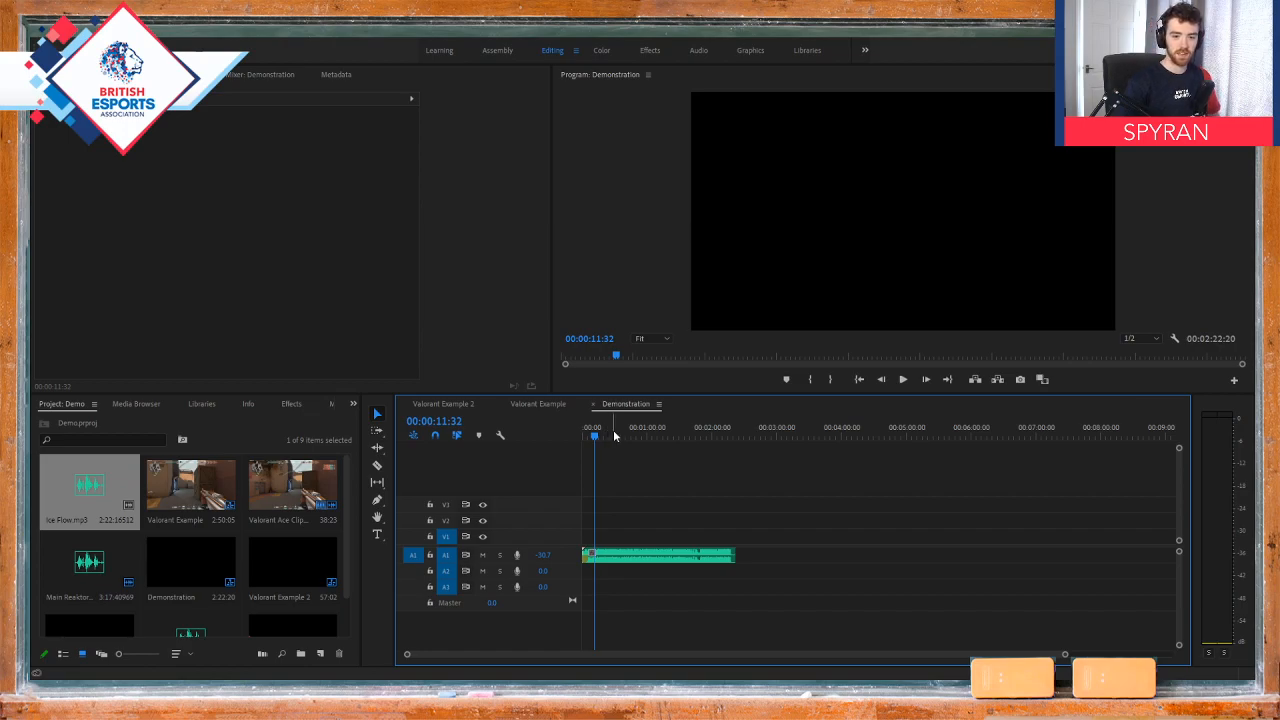
pyautogui.moveTo(595, 435); pyautogui.dragTo(557, 440)
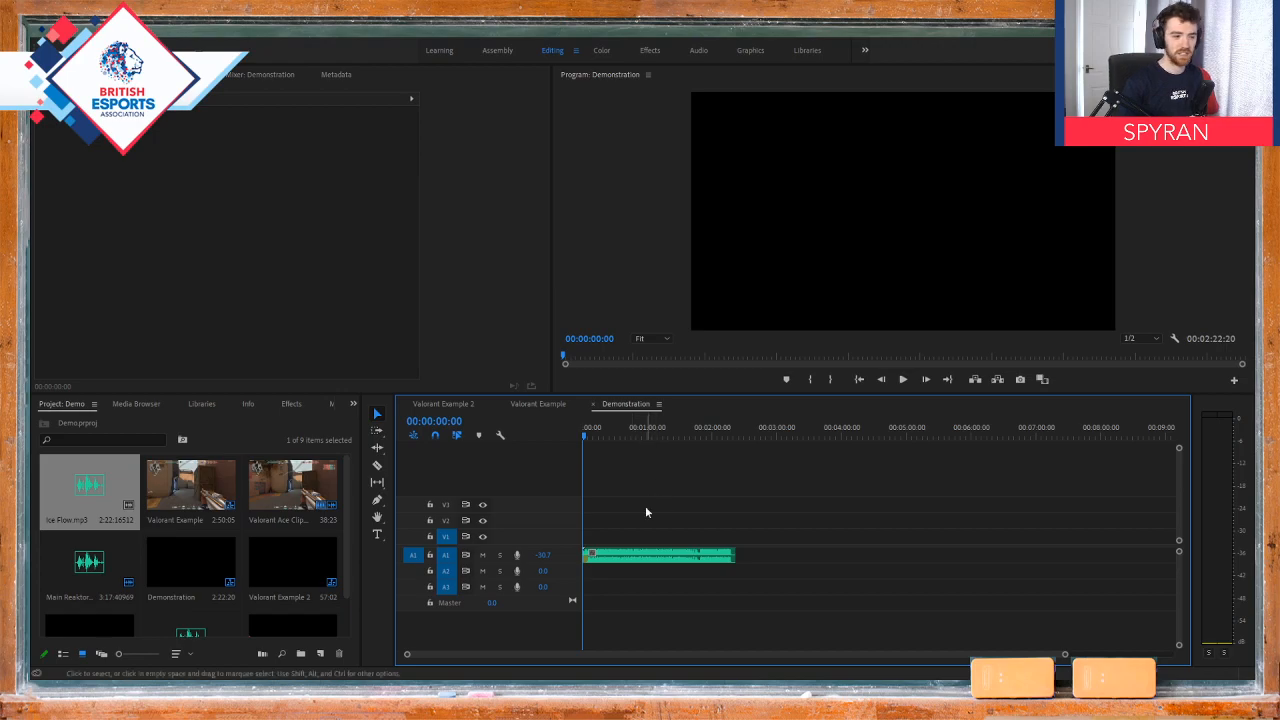
# Step: Trim the end of the Ice Flow music clip so it ends at 00:00:07:31
pyautogui.press('=')
pyautogui.scroll(8, 636, 531)
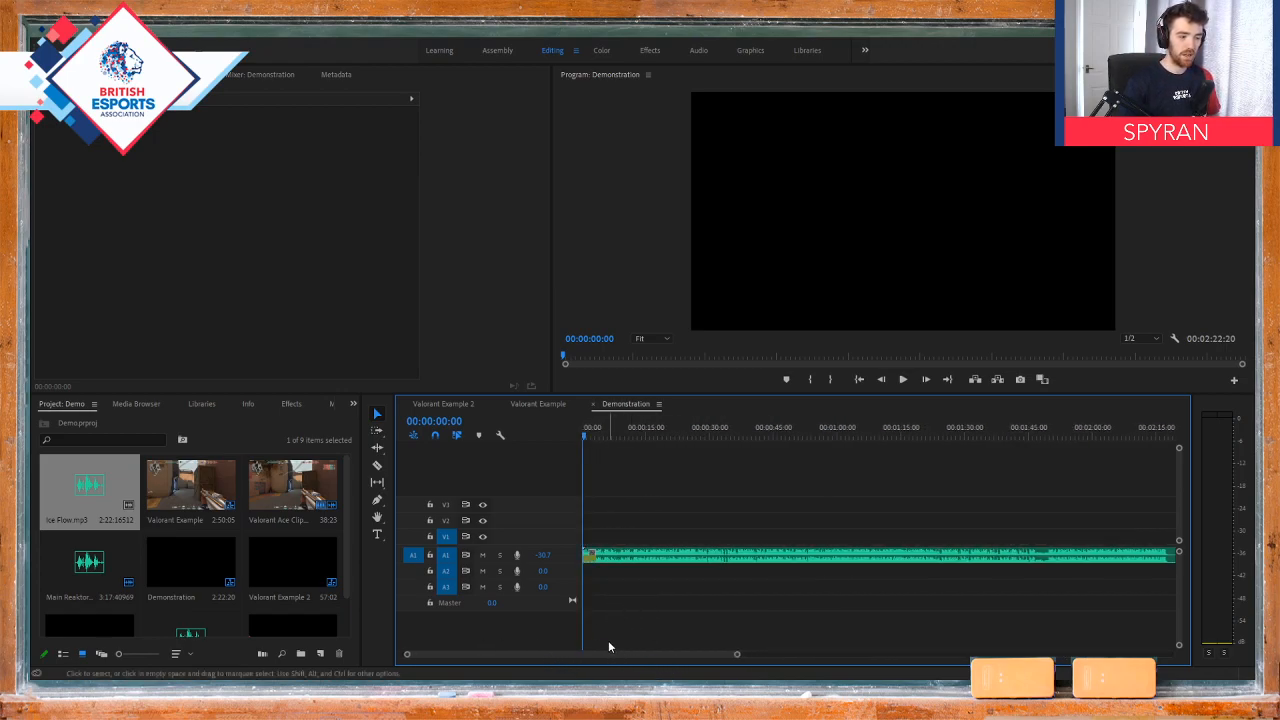
pyautogui.scroll(3, 604, 586)
pyautogui.scroll(-10, 607, 608)
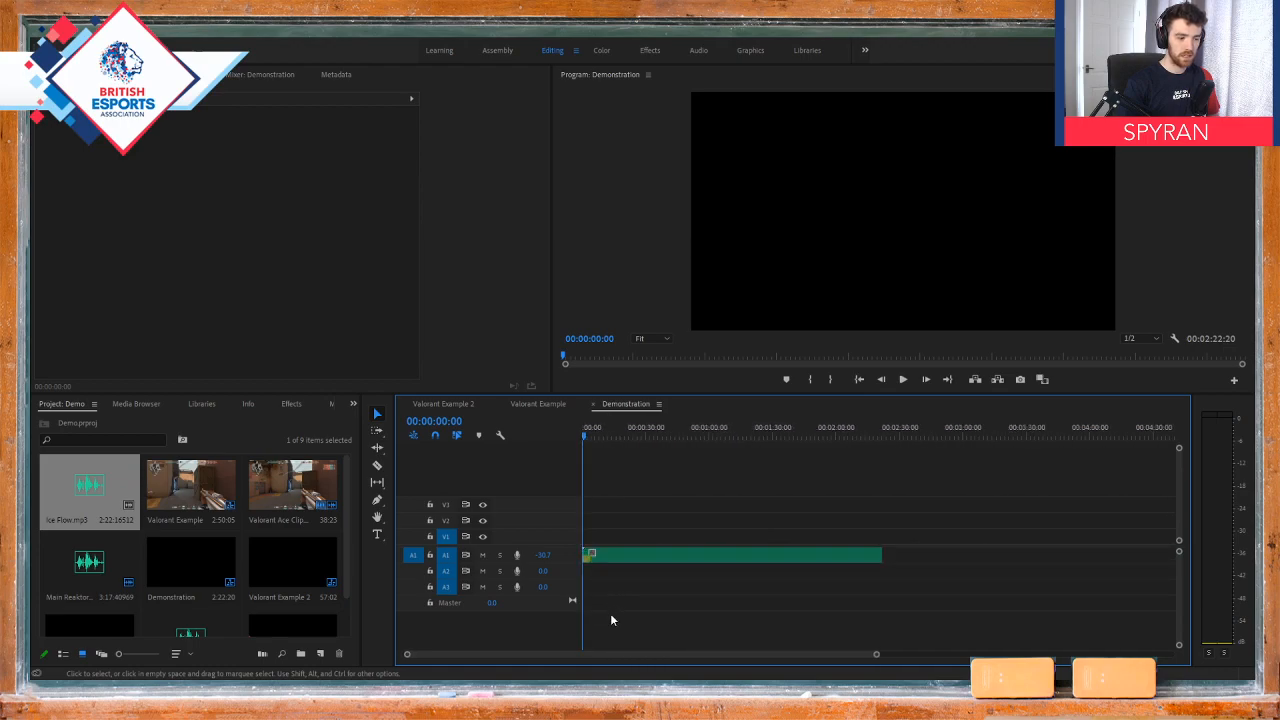
pyautogui.moveTo(621, 548); pyautogui.dragTo(607, 549)
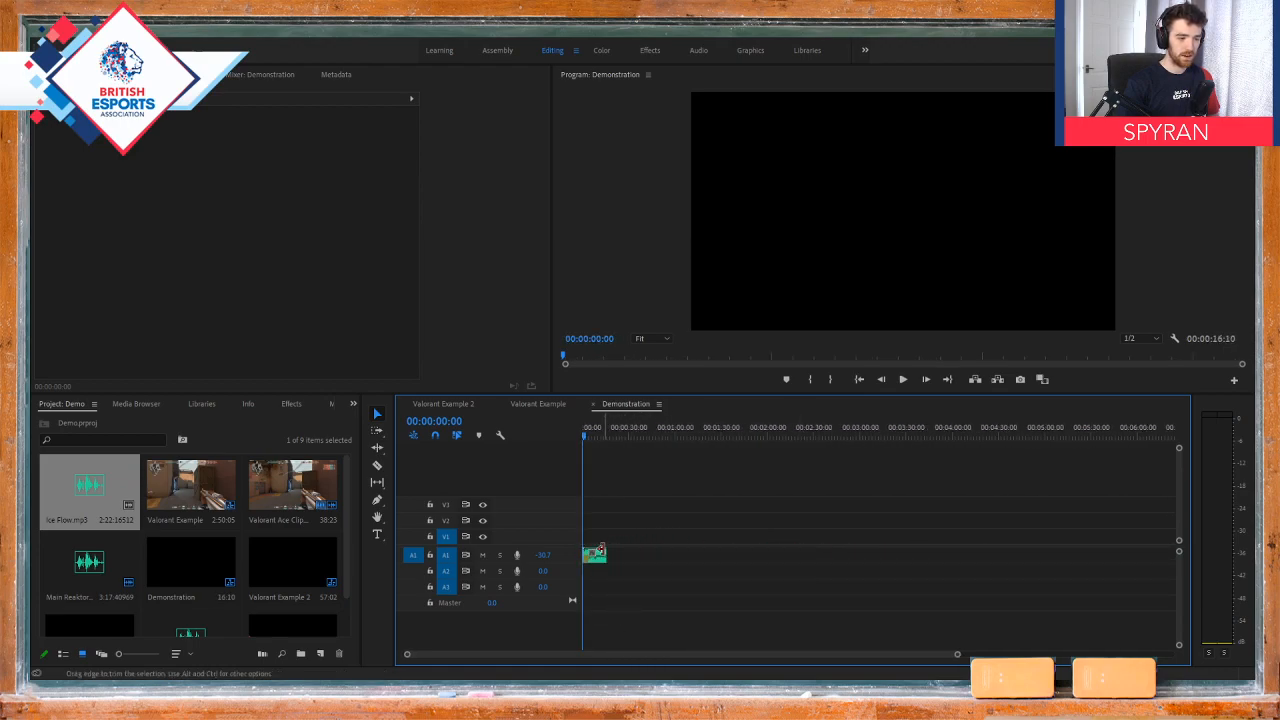
pyautogui.scroll(3, 601, 578)
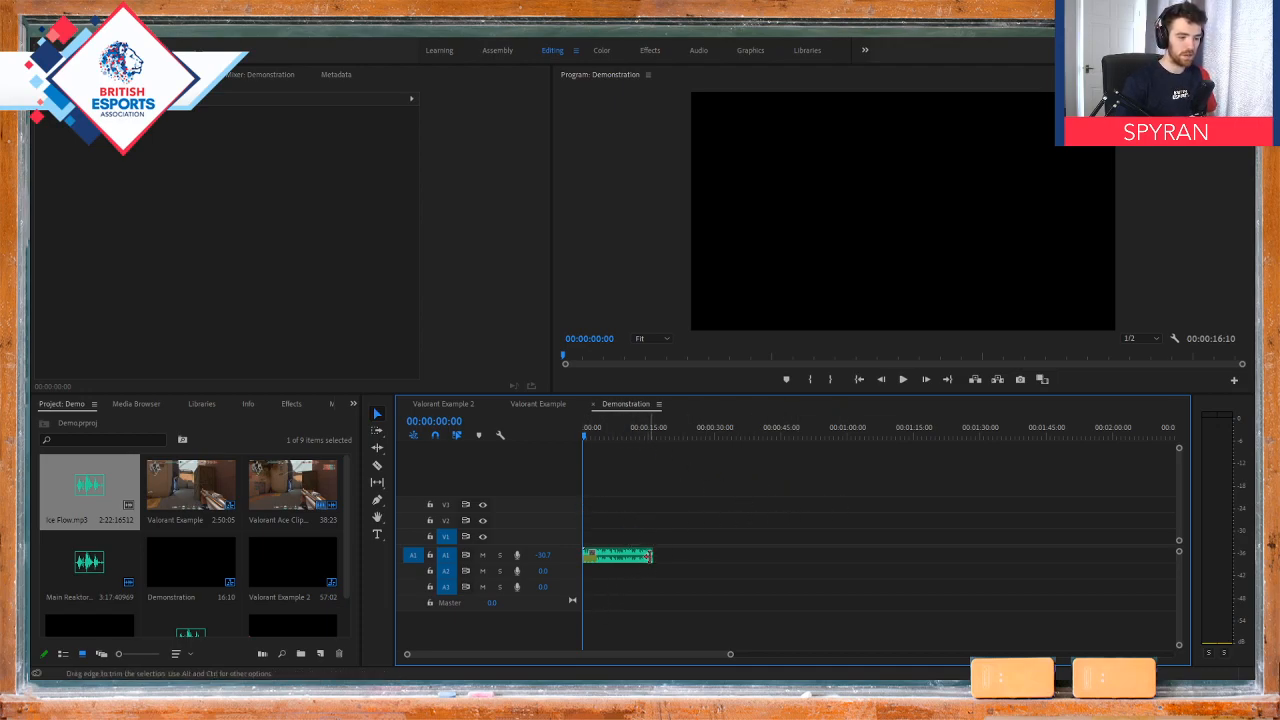
pyautogui.moveTo(652, 554); pyautogui.dragTo(614, 556)
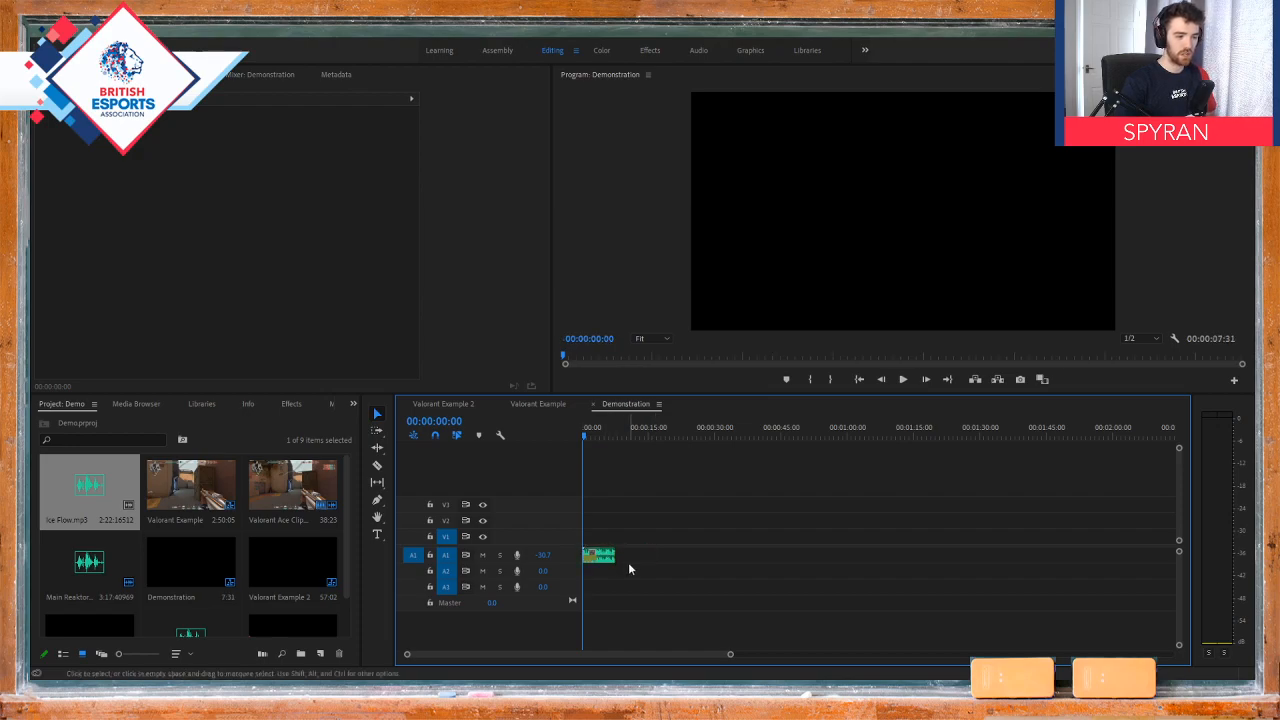
# Step: Extend the end of the music clip slightly so it ends at 00:00:08:30
pyautogui.scroll(5, 588, 569)
pyautogui.moveTo(572, 654); pyautogui.dragTo(466, 650)
pyautogui.scroll(1, 665, 562)
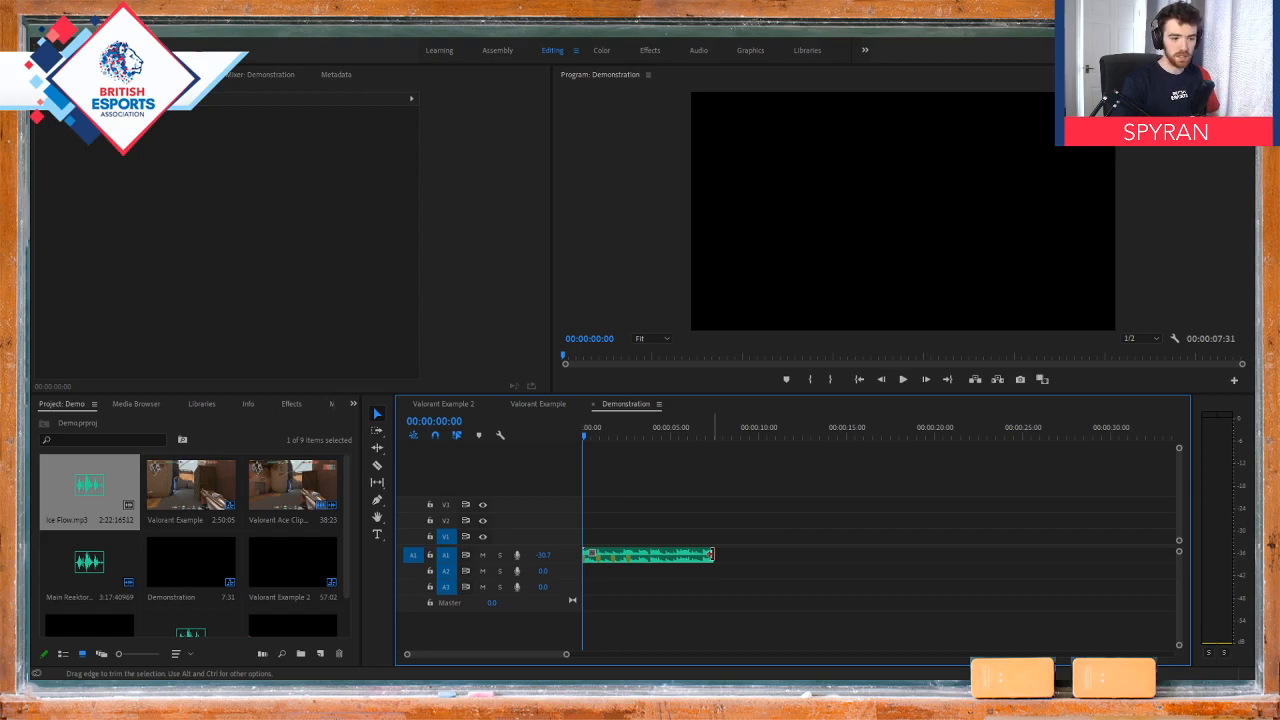
pyautogui.moveTo(711, 554)
pyautogui.mouseDown()
pyautogui.moveTo(943, 552)
pyautogui.moveTo(729, 557)
pyautogui.mouseUp()
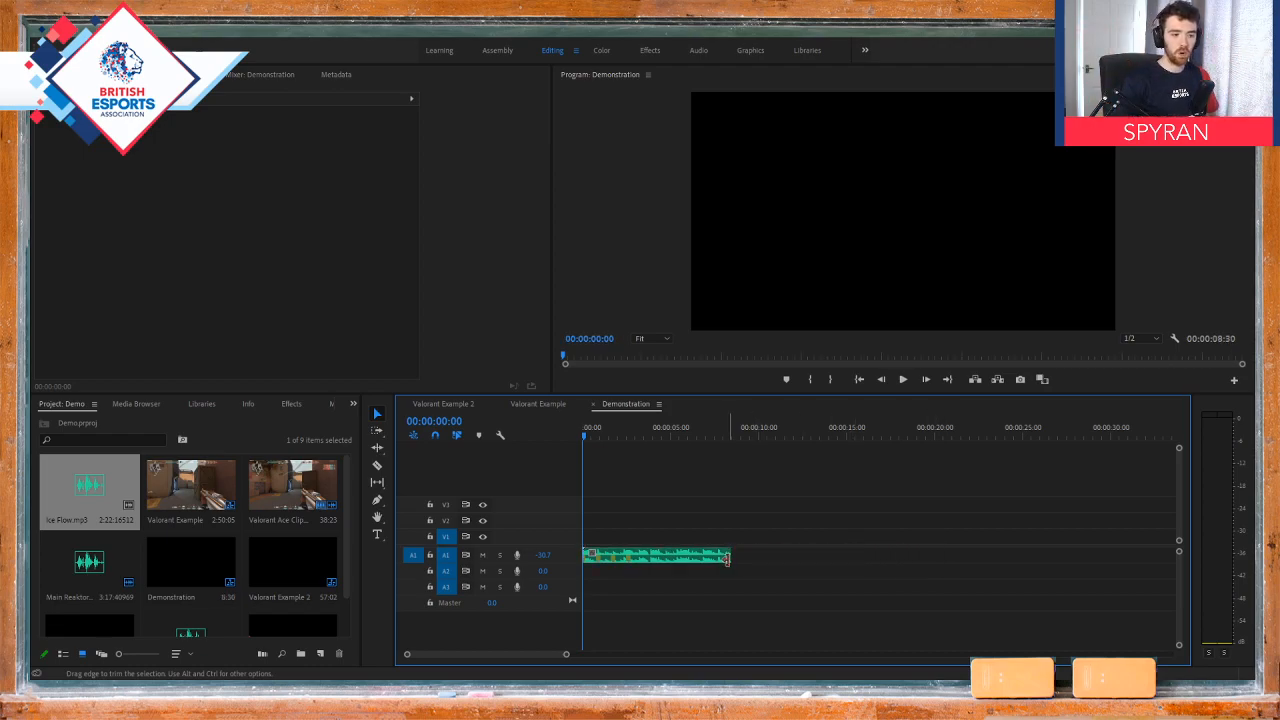
# Step: Readjust the end of the Ice Flow music clip so that it ends at 00:00:08:29
pyautogui.moveTo(728, 557); pyautogui.dragTo(788, 550)
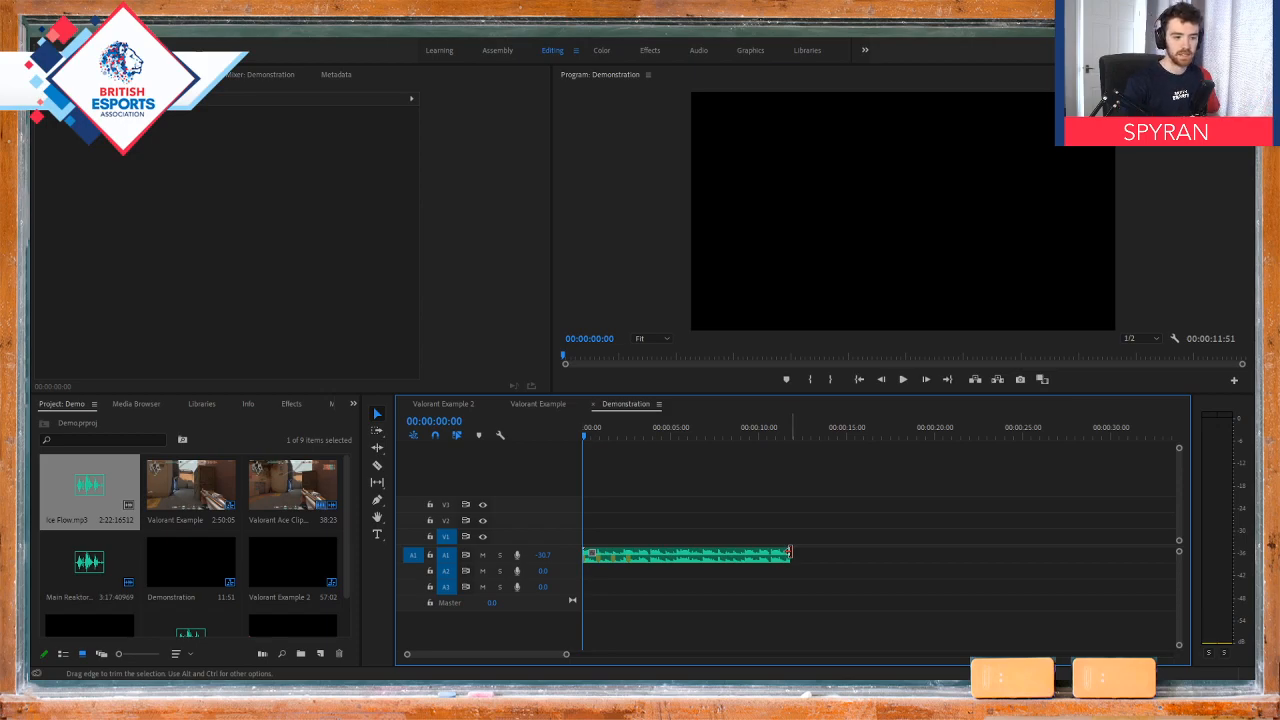
pyautogui.moveTo(789, 551); pyautogui.dragTo(646, 552)
pyautogui.scroll(3, 636, 528)
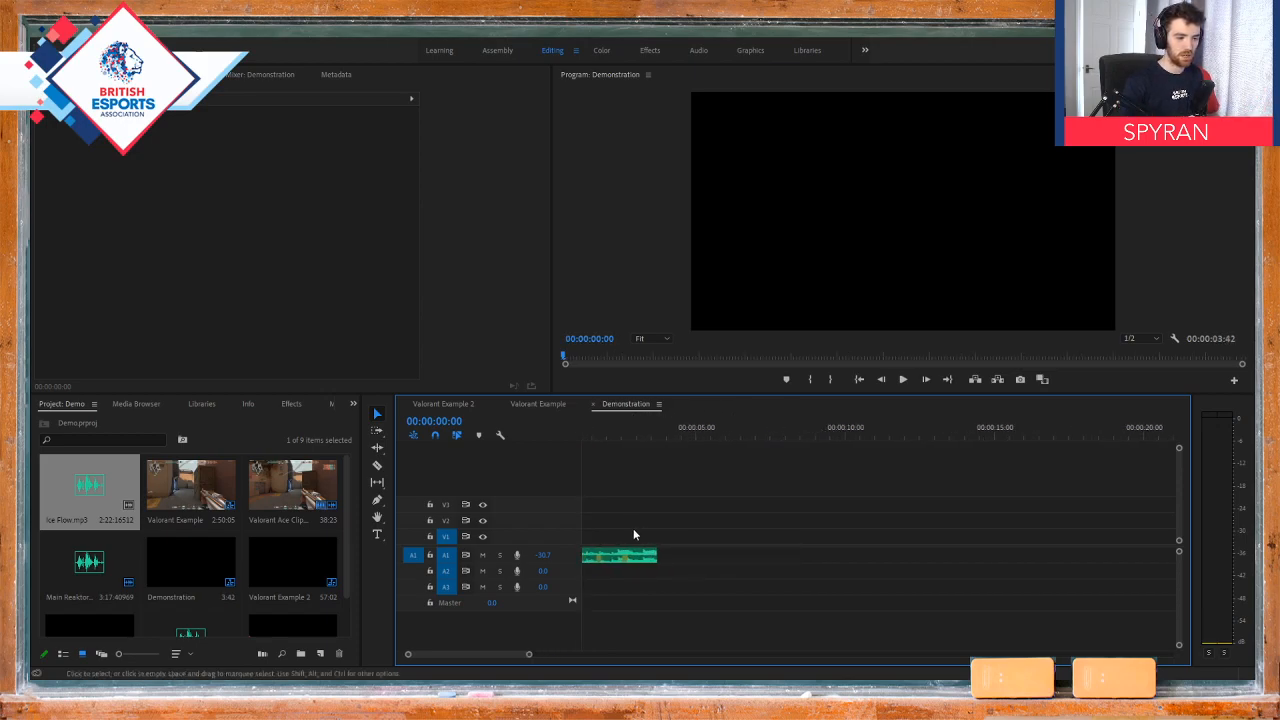
pyautogui.moveTo(529, 654); pyautogui.dragTo(503, 655)
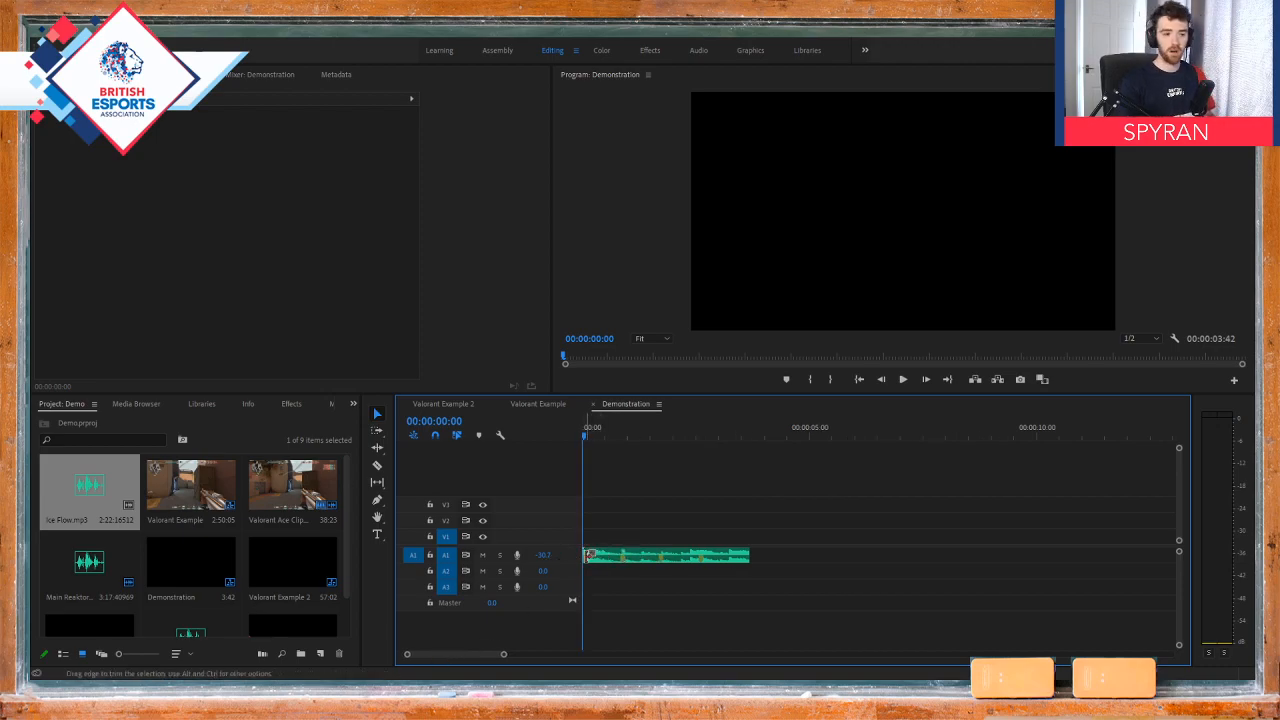
pyautogui.moveTo(749, 554); pyautogui.dragTo(967, 554)
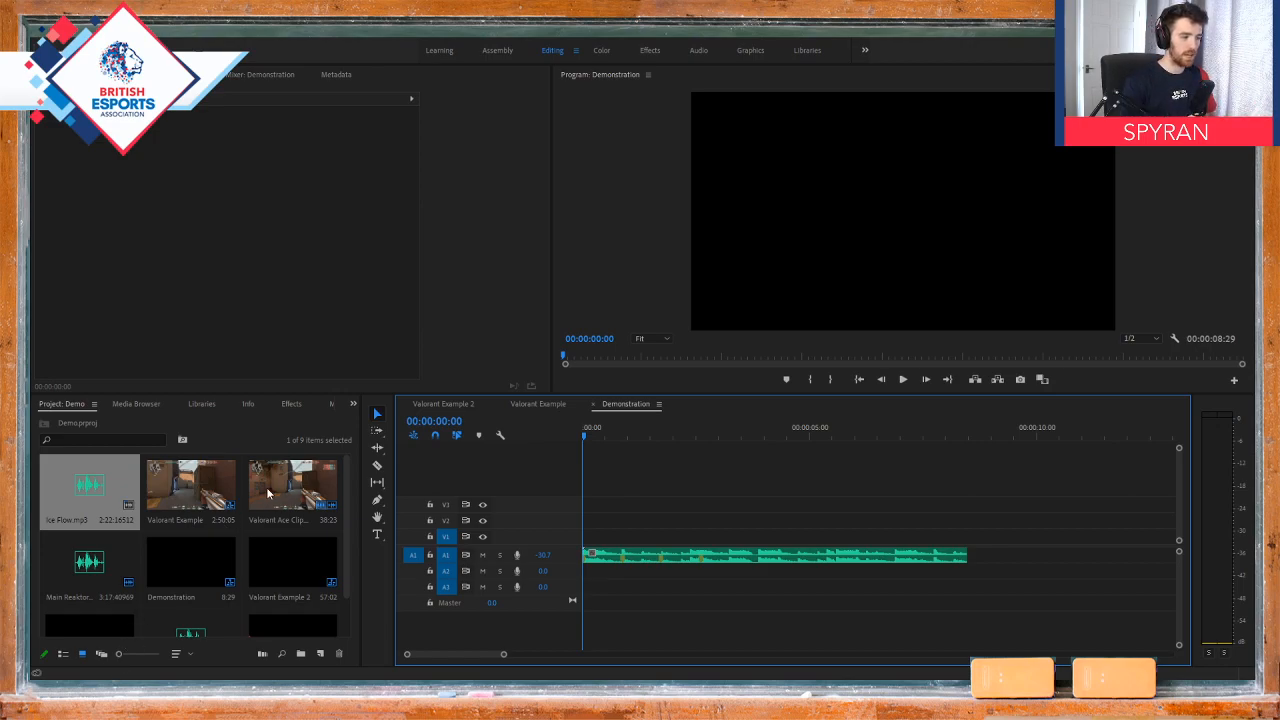
# Step: Place Valorant Ace Clip at the sequence start on tracks V2 and A2, and lower track A2's volume to -35.2 dB
pyautogui.moveTo(269, 494); pyautogui.dragTo(595, 521)
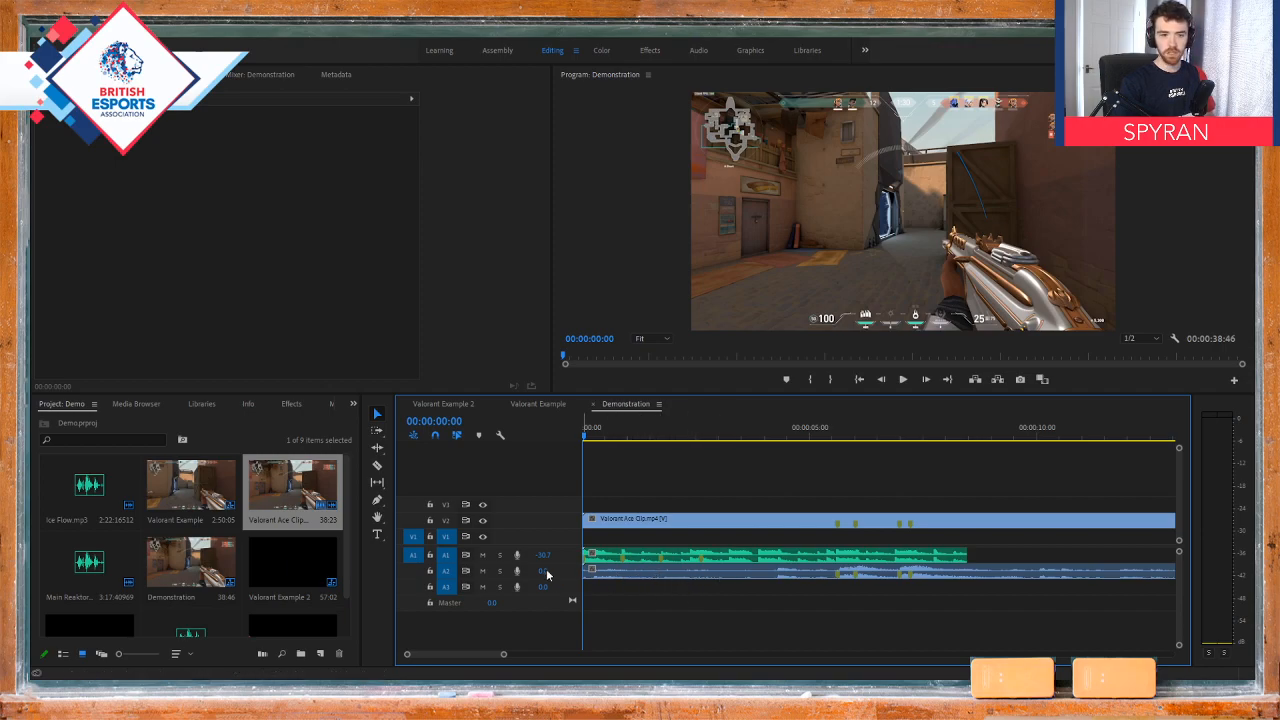
pyautogui.moveTo(547, 573); pyautogui.dragTo(317, 572)
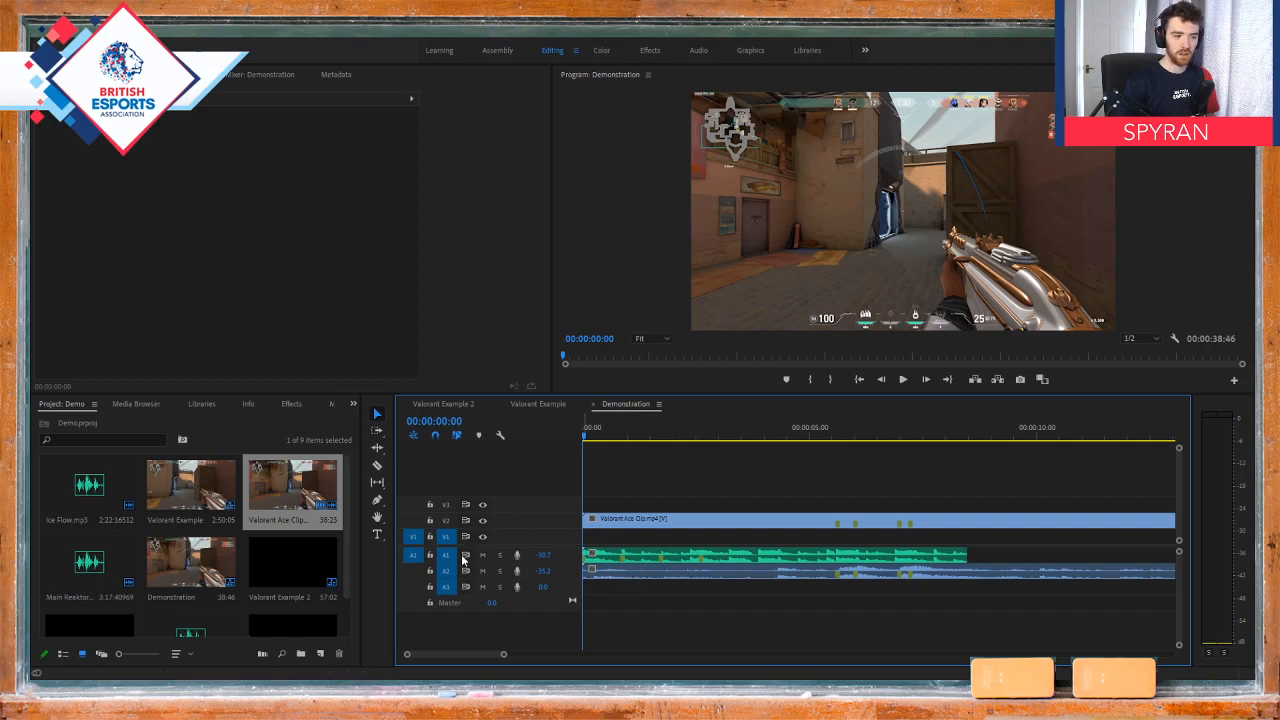
# Step: Try to delete the gameplay audio on track A2 while it is still linked to its video, and undo the deletion
pyautogui.click(616, 566)
pyautogui.moveTo(657, 521)
pyautogui.mouseDown()
pyautogui.moveTo(736, 526)
pyautogui.moveTo(638, 525)
pyautogui.mouseUp()
pyautogui.moveTo(638, 525)
pyautogui.mouseDown()
pyautogui.moveTo(722, 525)
pyautogui.moveTo(623, 527)
pyautogui.mouseUp()
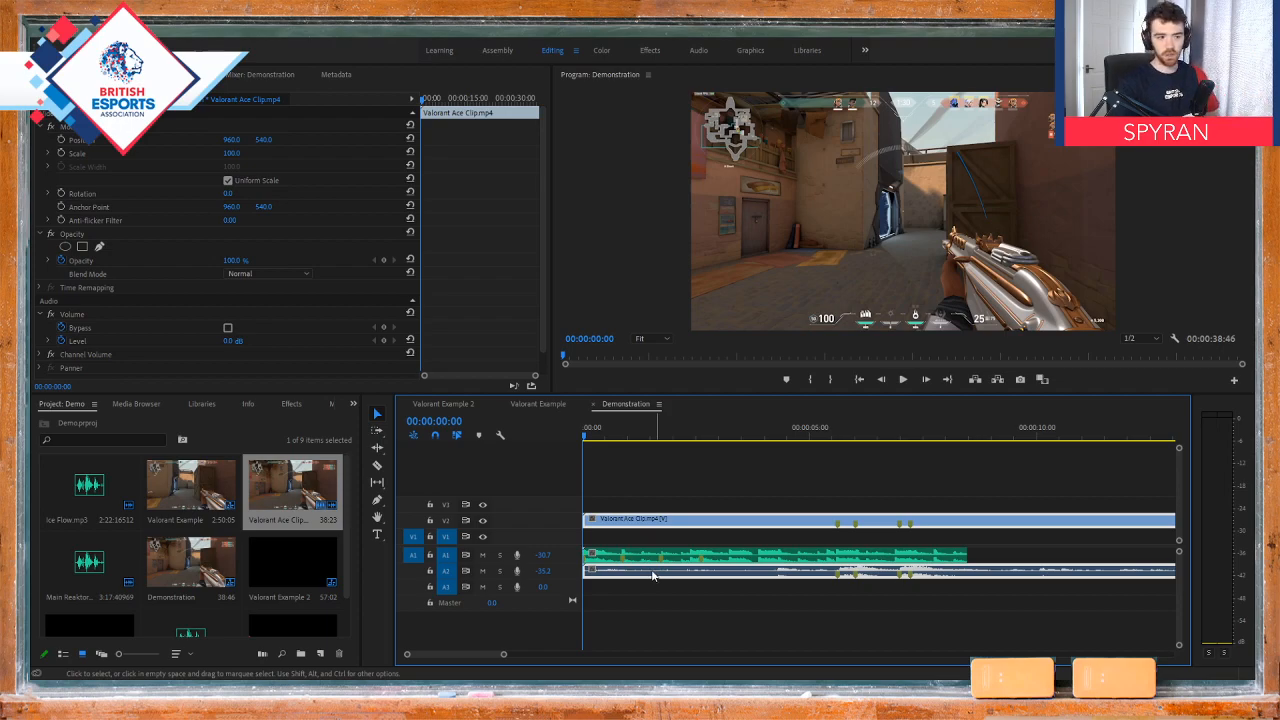
pyautogui.click(629, 582)
pyautogui.click(627, 574)
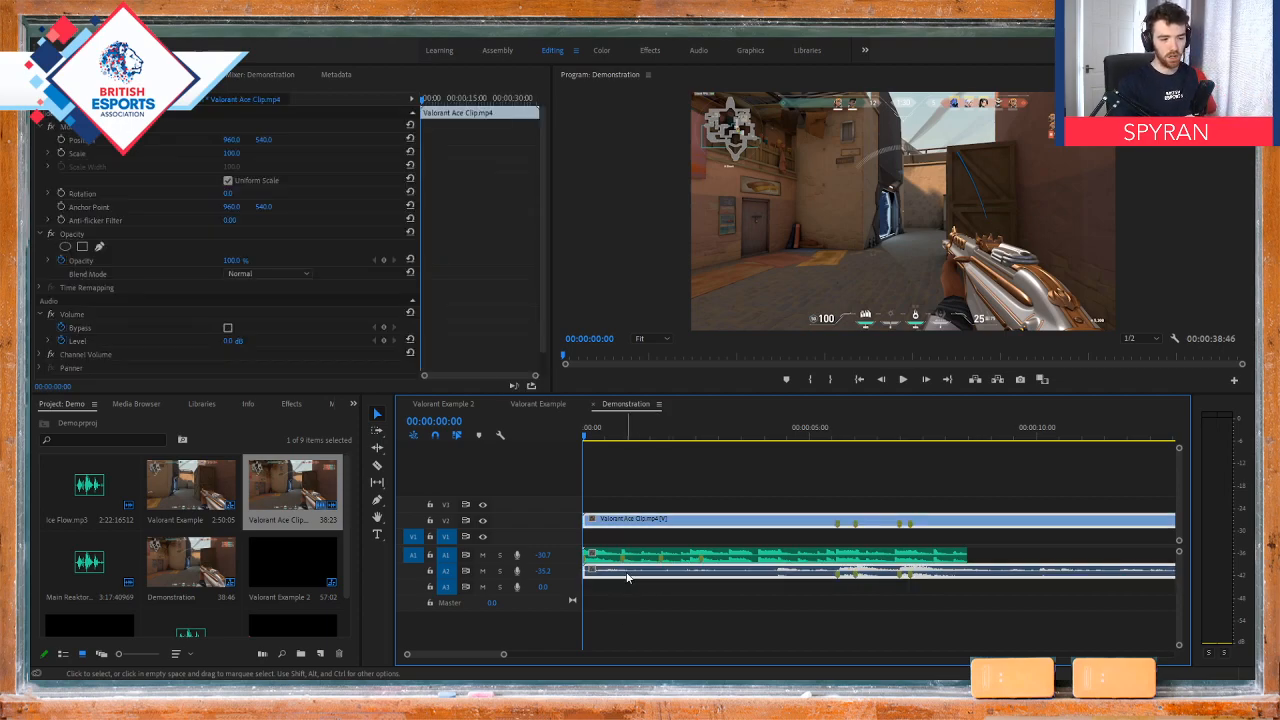
pyautogui.press('Delete')
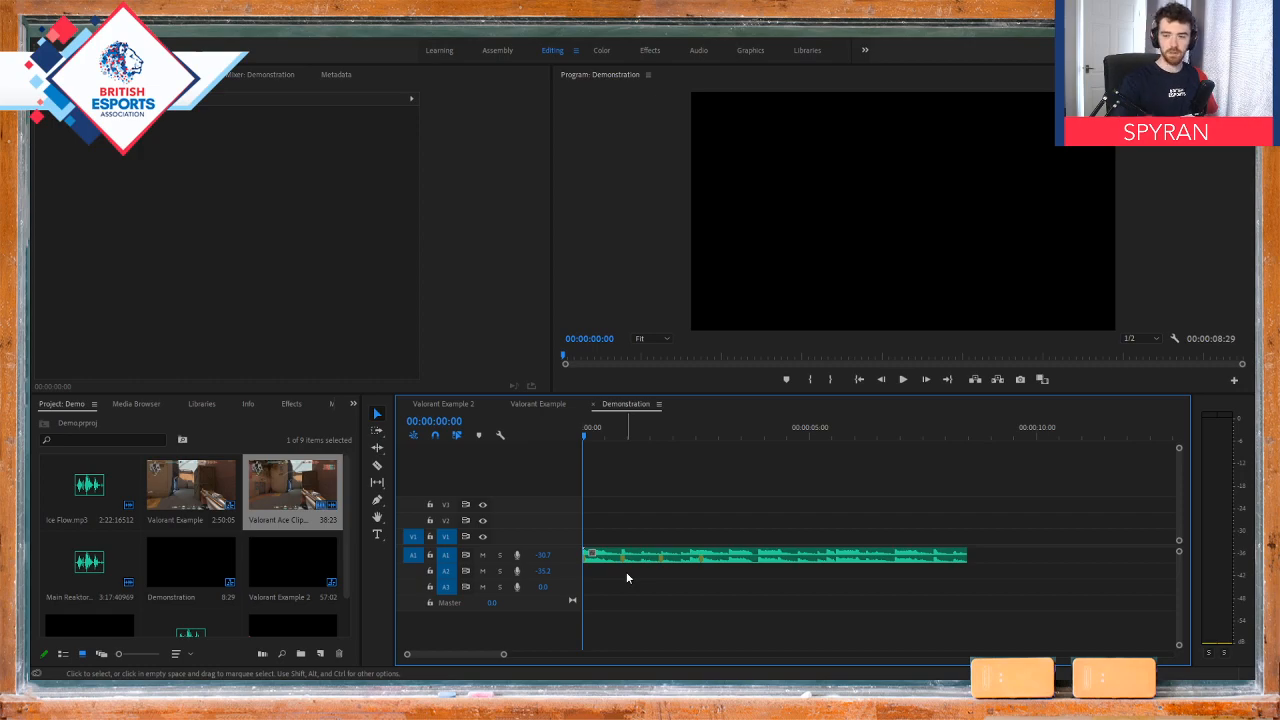
pyautogui.hotkey('ctrl', 'z')
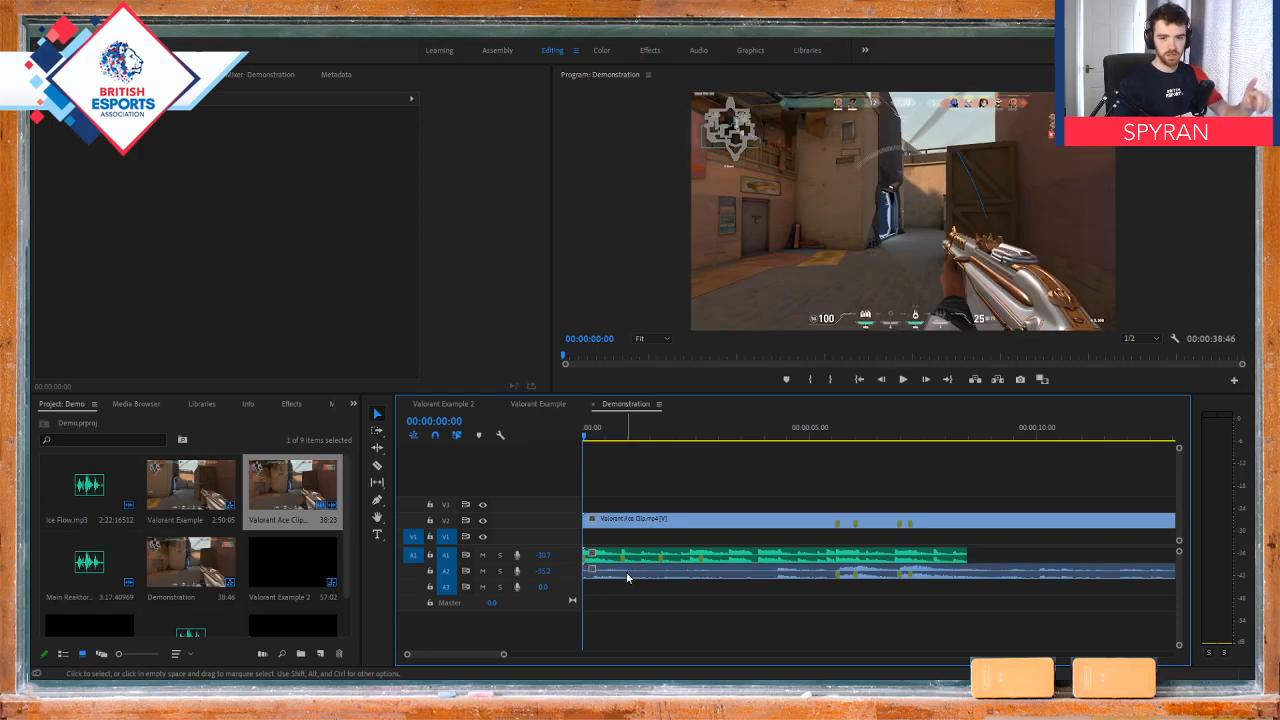
pyautogui.click(627, 573)
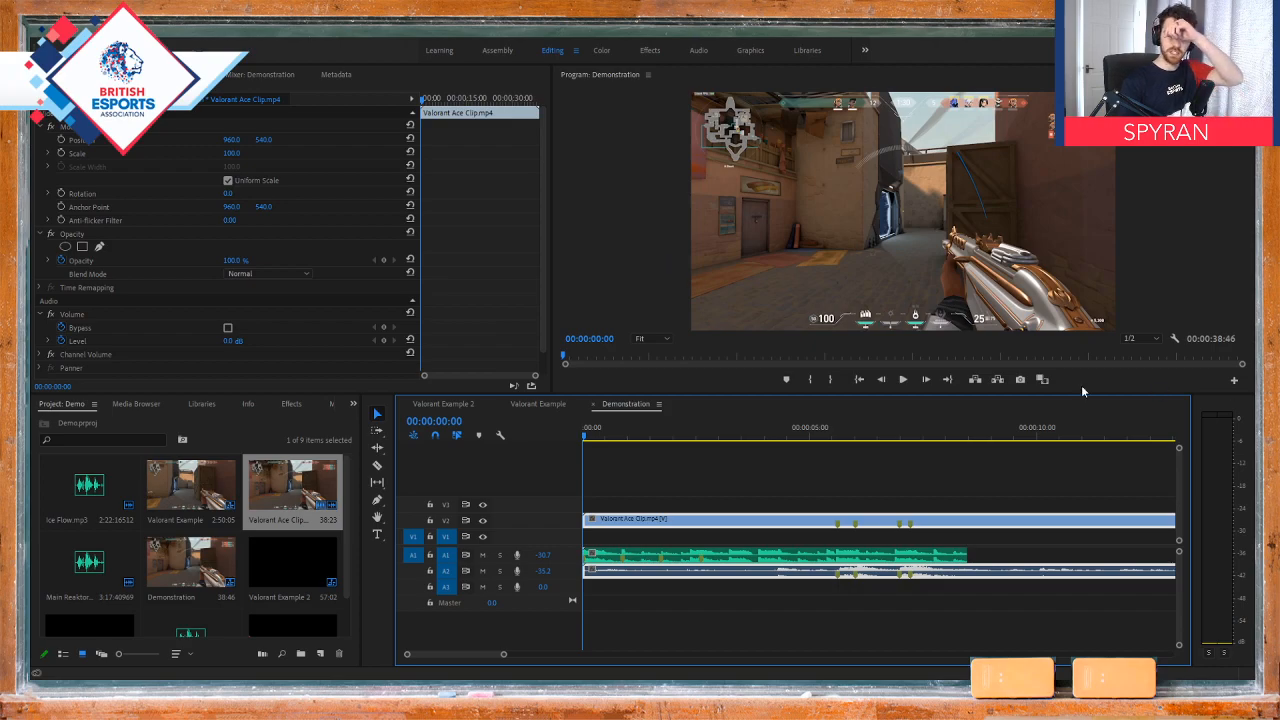
pyautogui.click(908, 487)
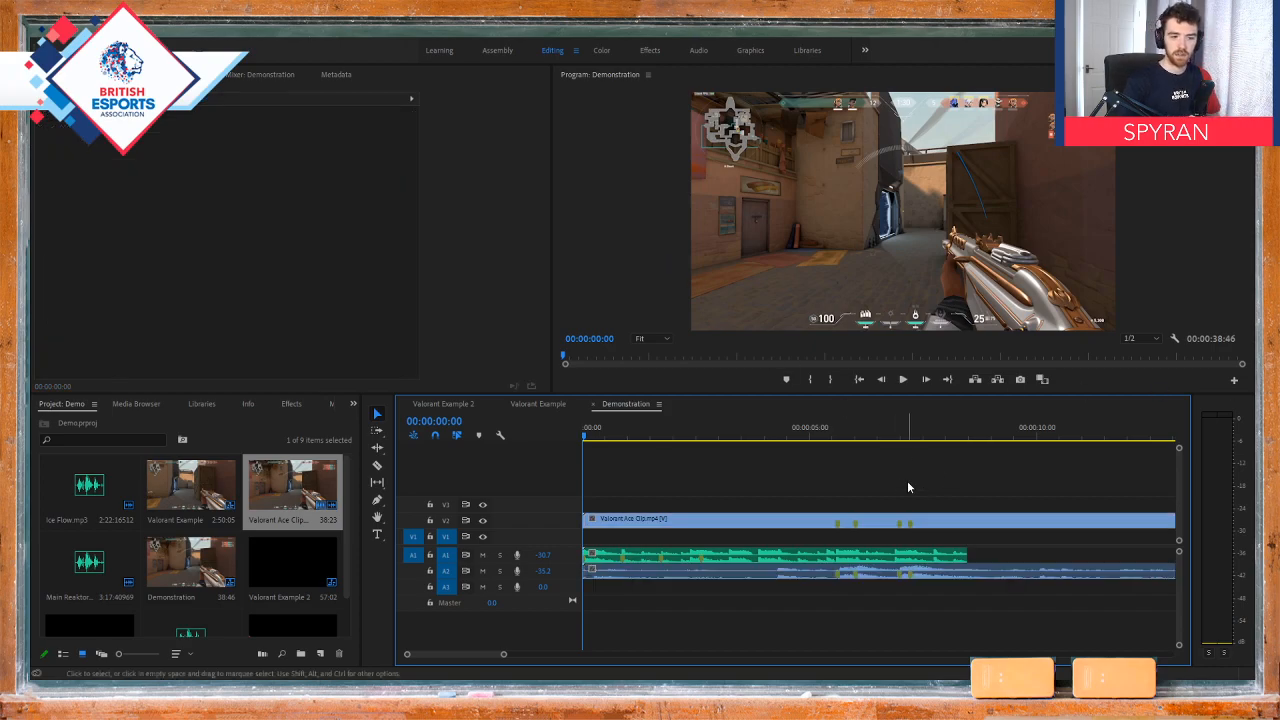
pyautogui.click(705, 577)
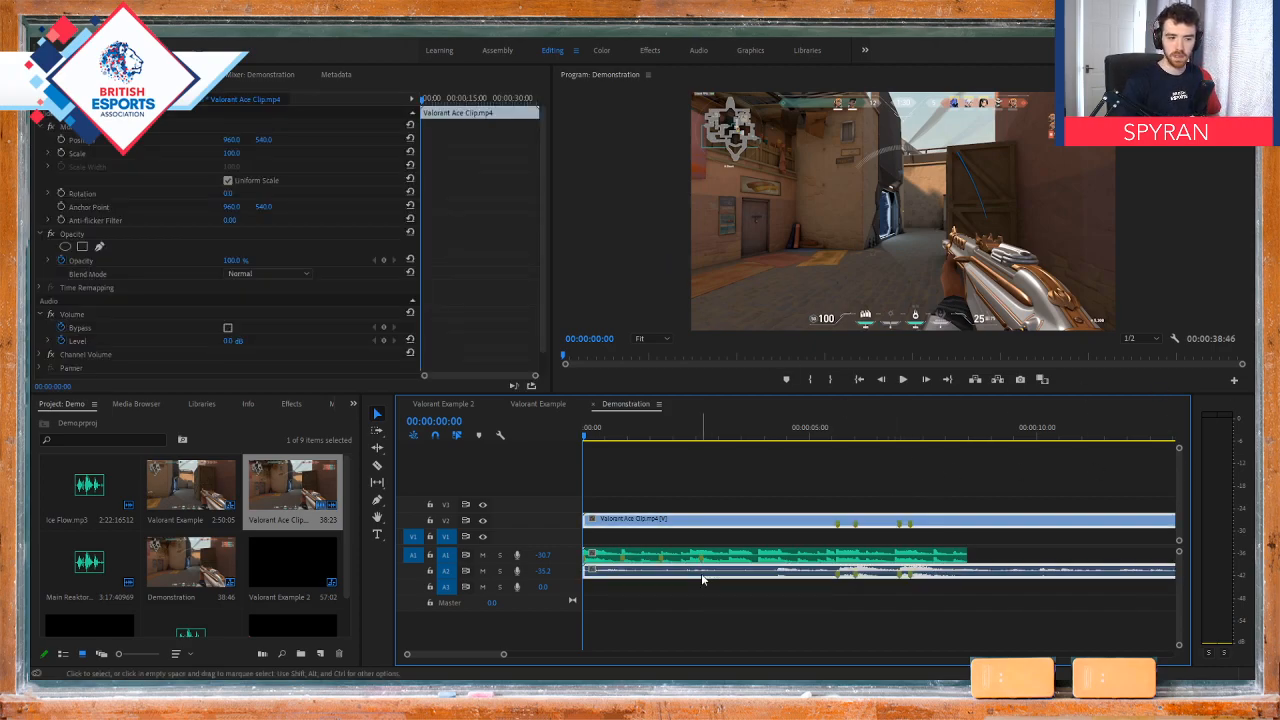
pyautogui.click(974, 458)
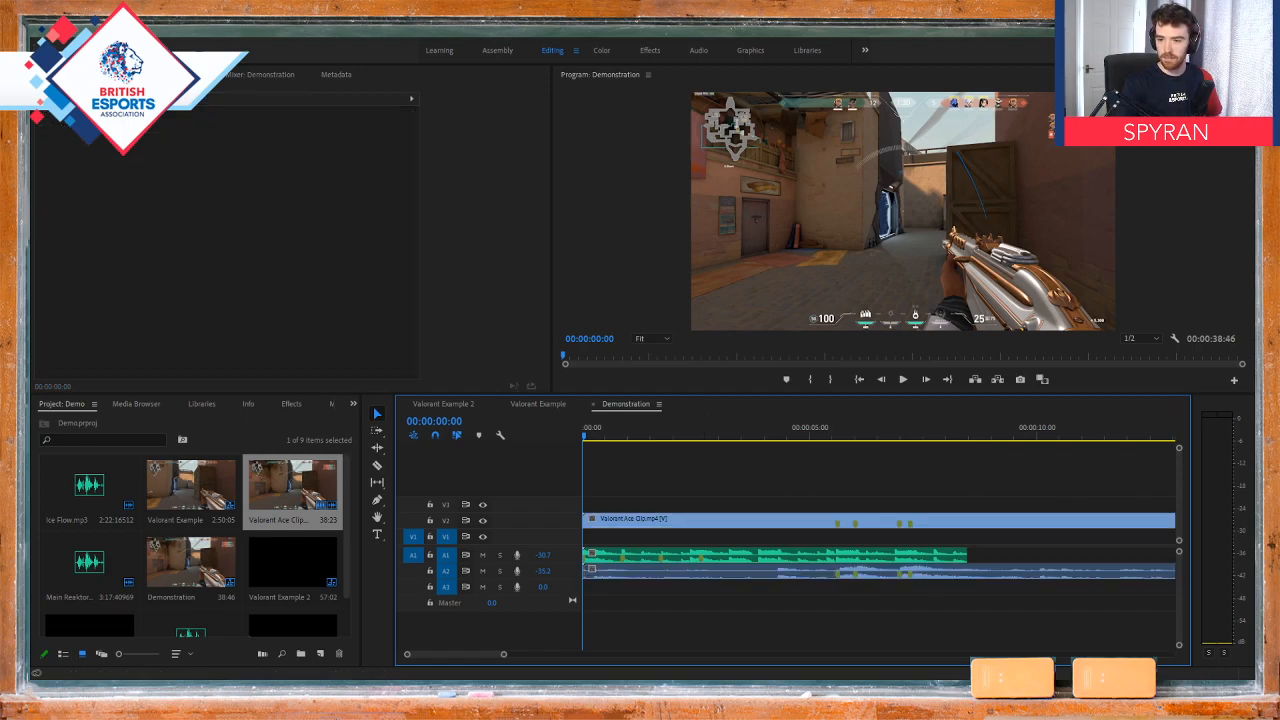
pyautogui.hotkey('ctrl', 'm')
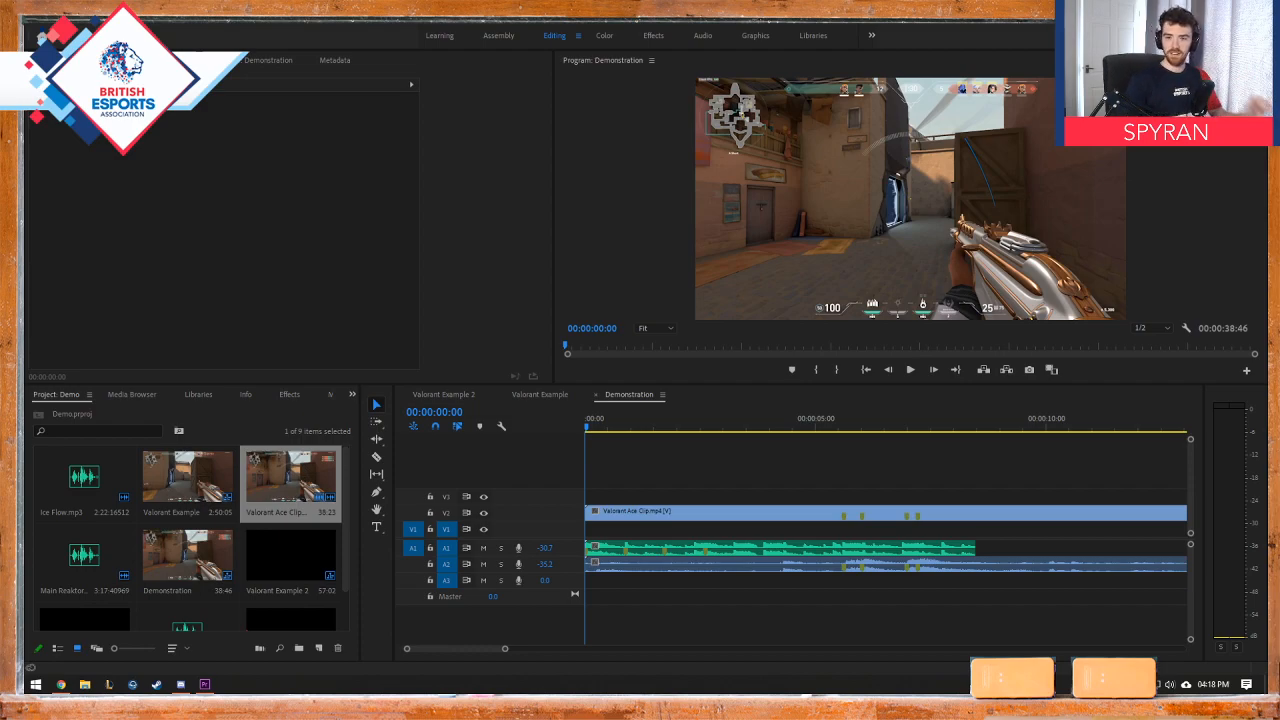
# Step: Unlink the Valorant Ace Clip video from its audio and delete the gameplay audio from track A2
pyautogui.rightClick(749, 513)
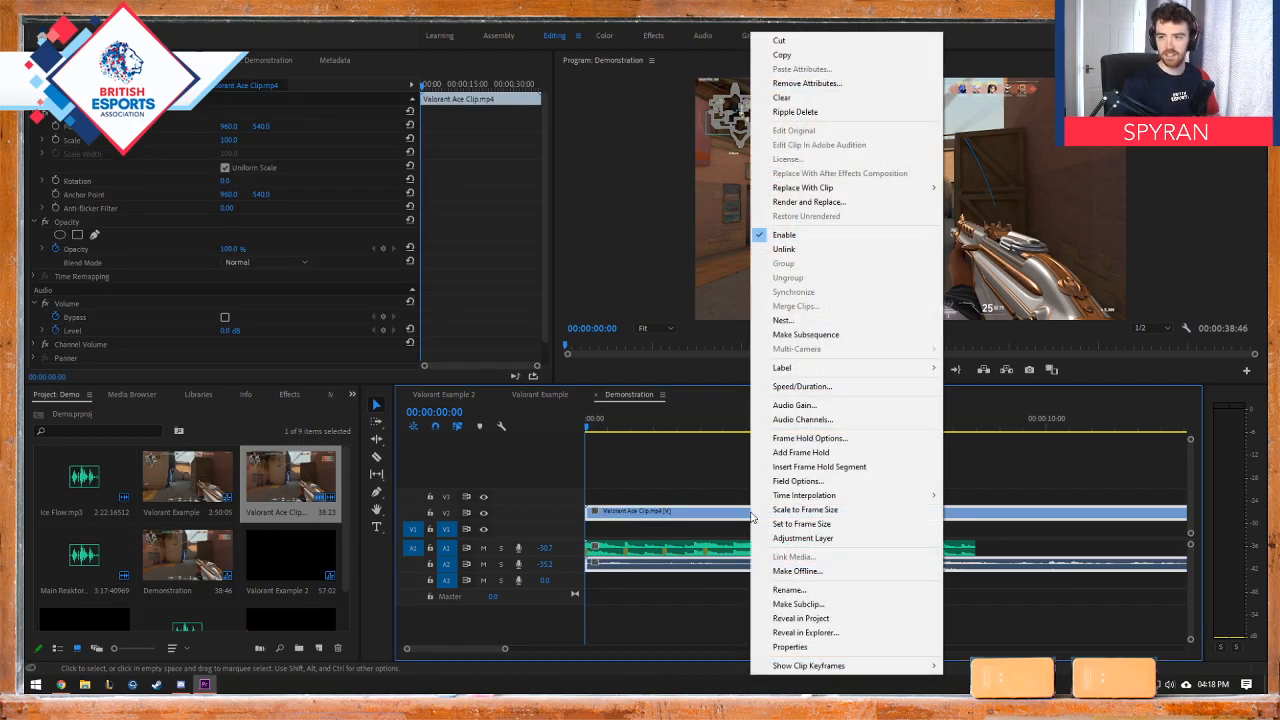
pyautogui.click(731, 491)
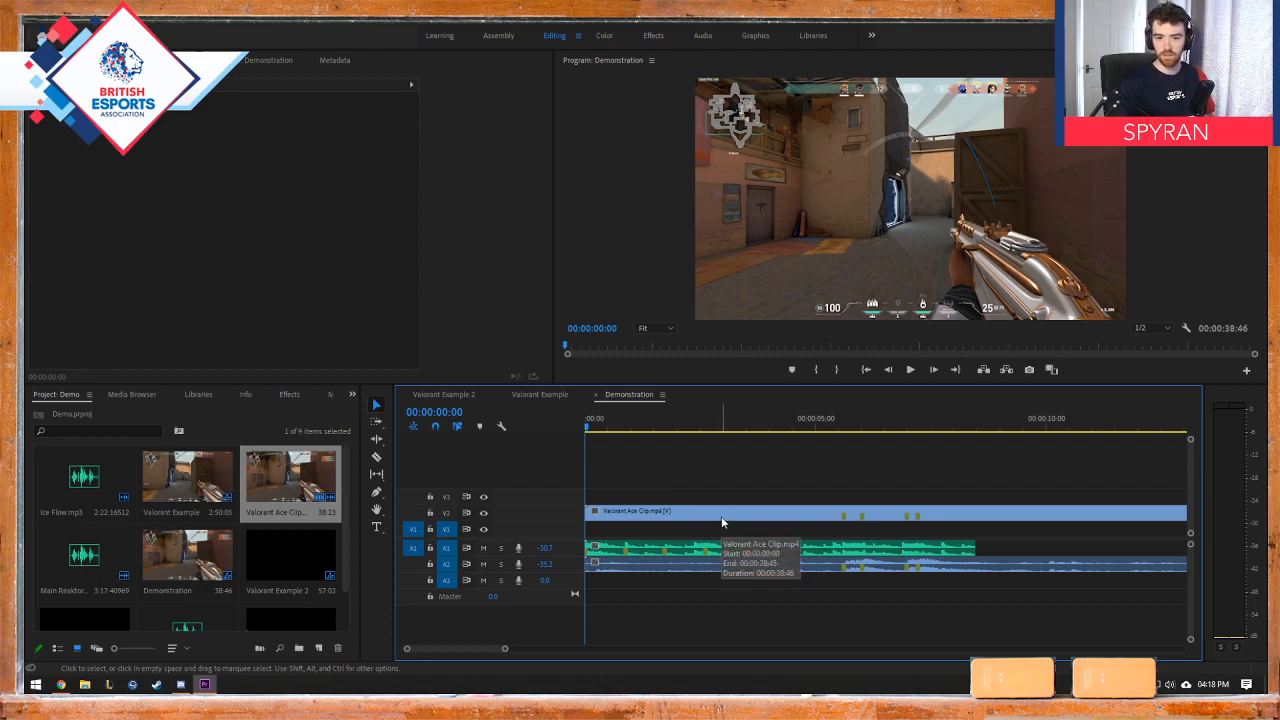
pyautogui.rightClick(721, 516)
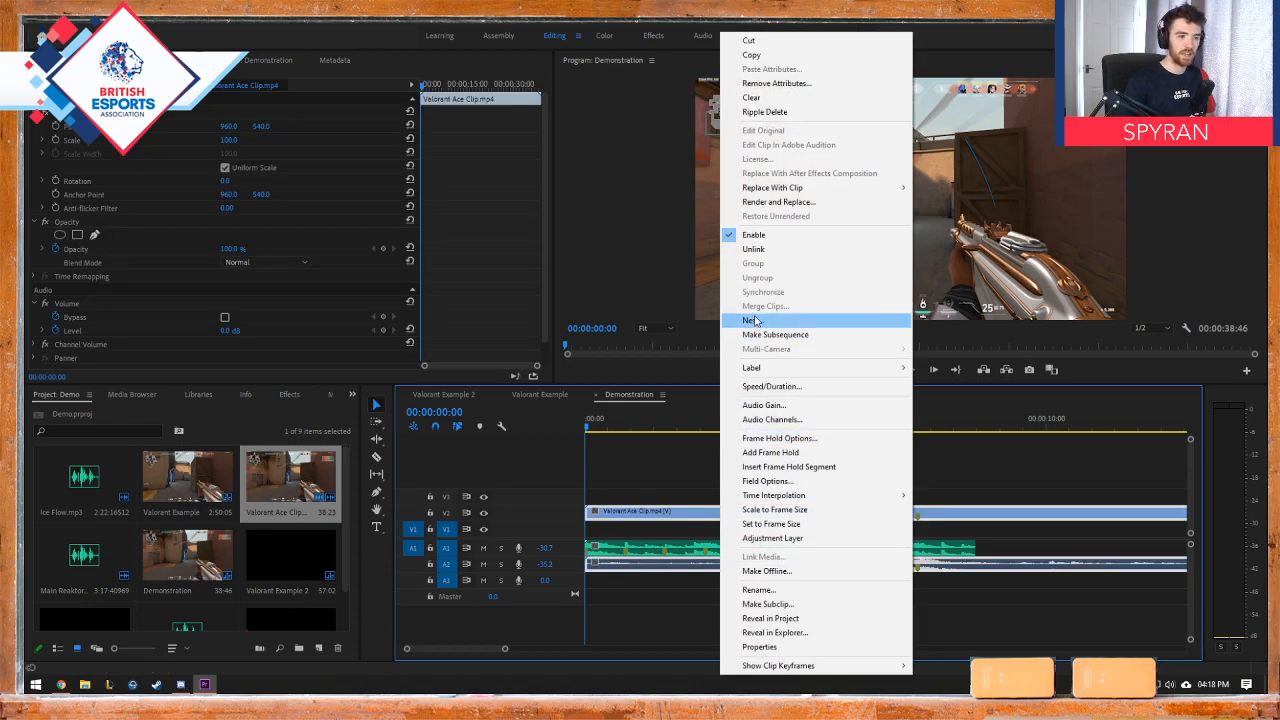
pyautogui.click(742, 250)
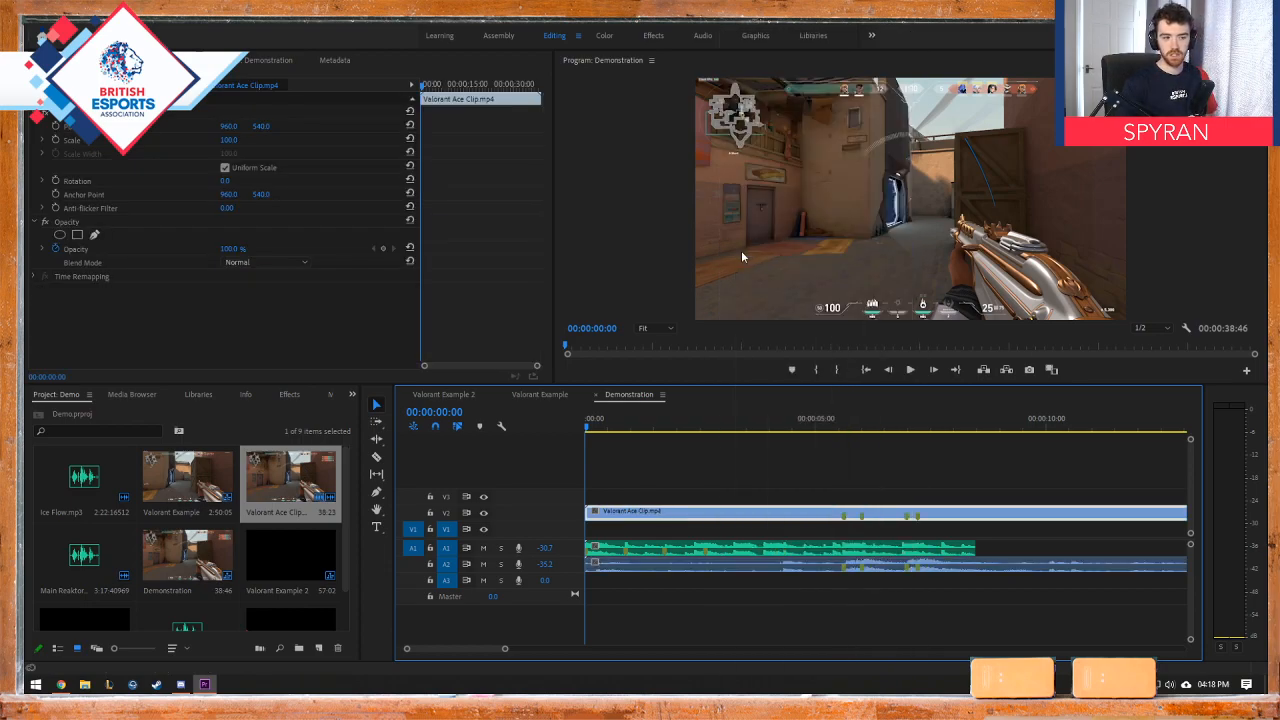
pyautogui.click(728, 566)
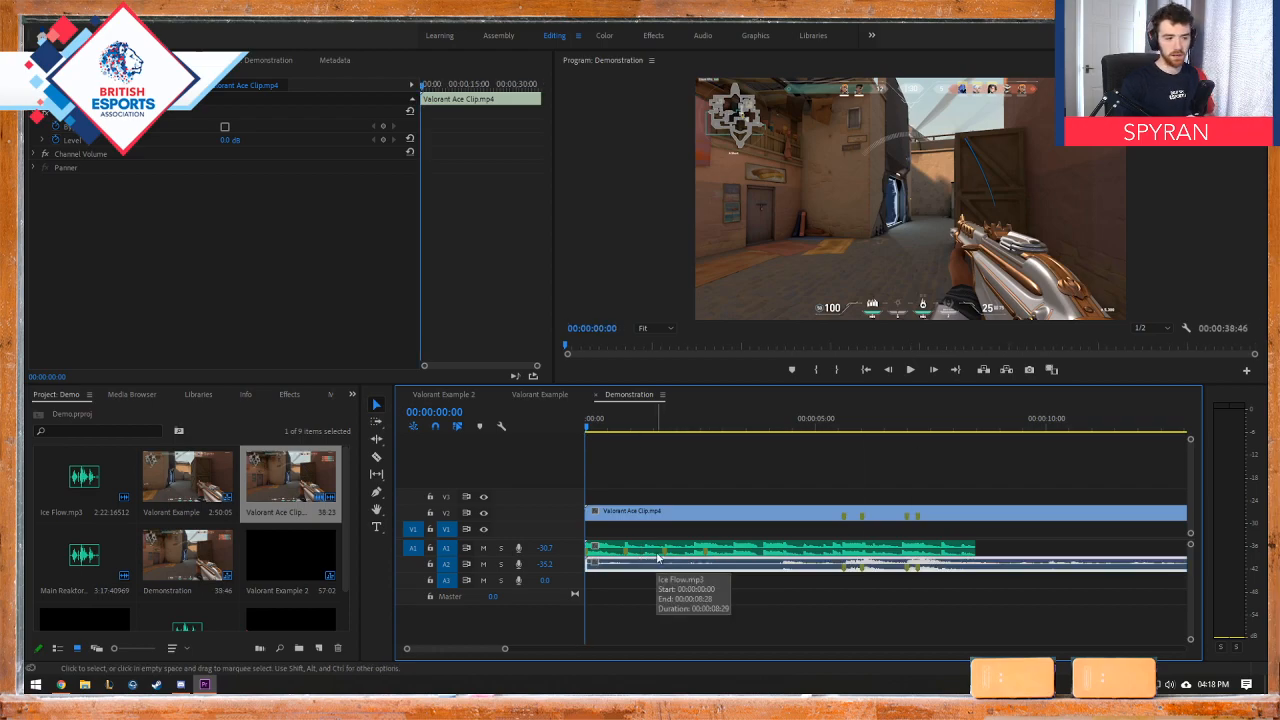
pyautogui.press('Delete')
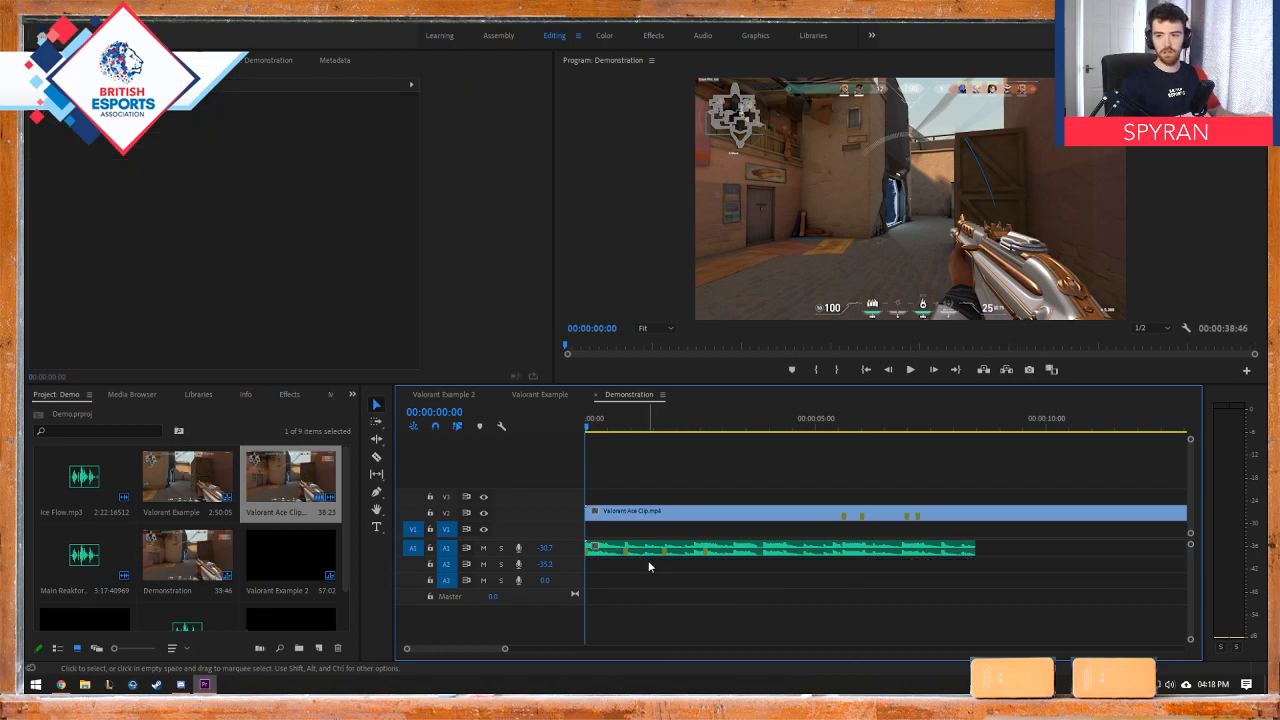
# Step: Try shifting Valorant Ace Clip on track V2 to match the music markers, and move it back to the sequence start
pyautogui.moveTo(614, 428); pyautogui.dragTo(582, 429)
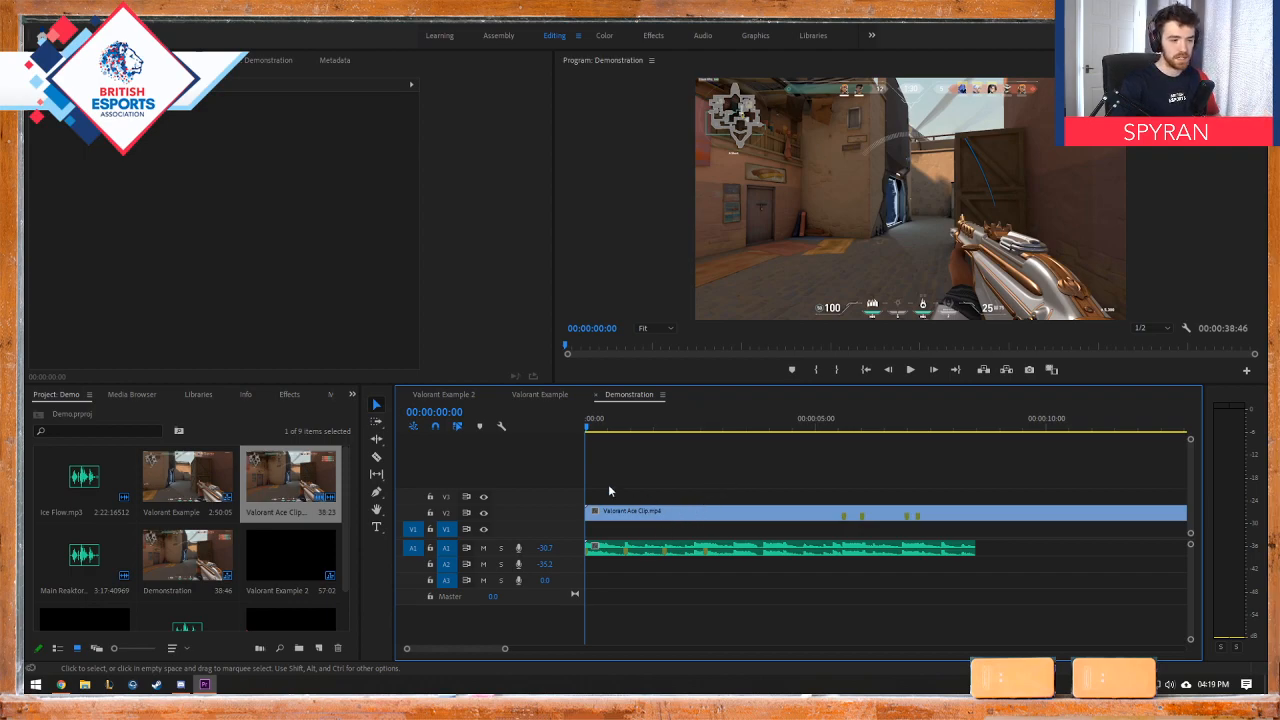
pyautogui.scroll(5, 636, 570)
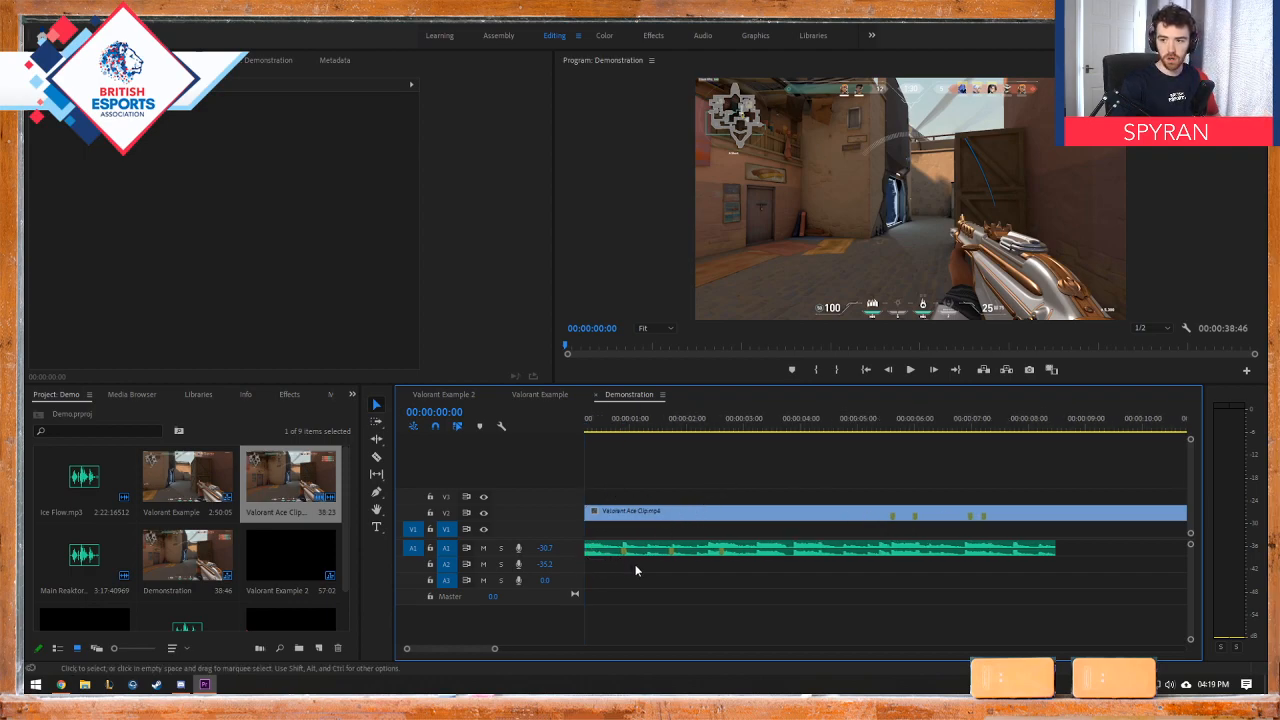
pyautogui.scroll(-2, 648, 590)
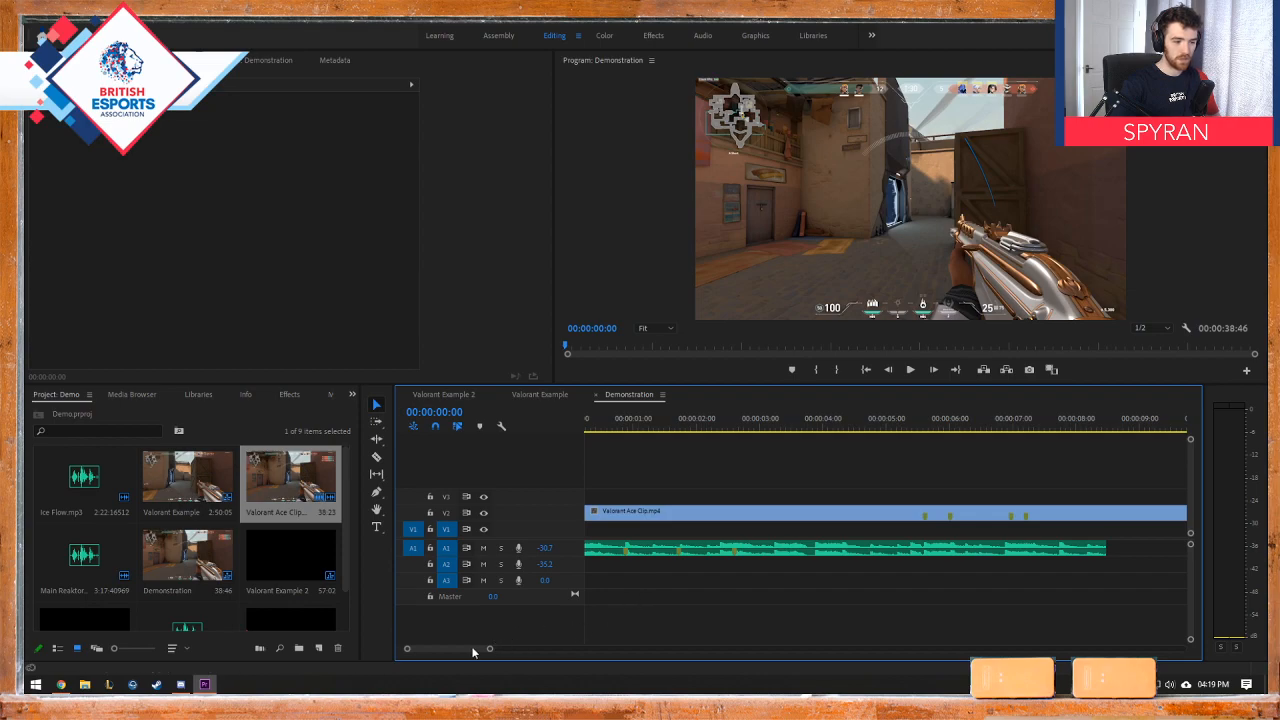
pyautogui.moveTo(472, 648); pyautogui.dragTo(469, 648)
pyautogui.scroll(-1, 648, 585)
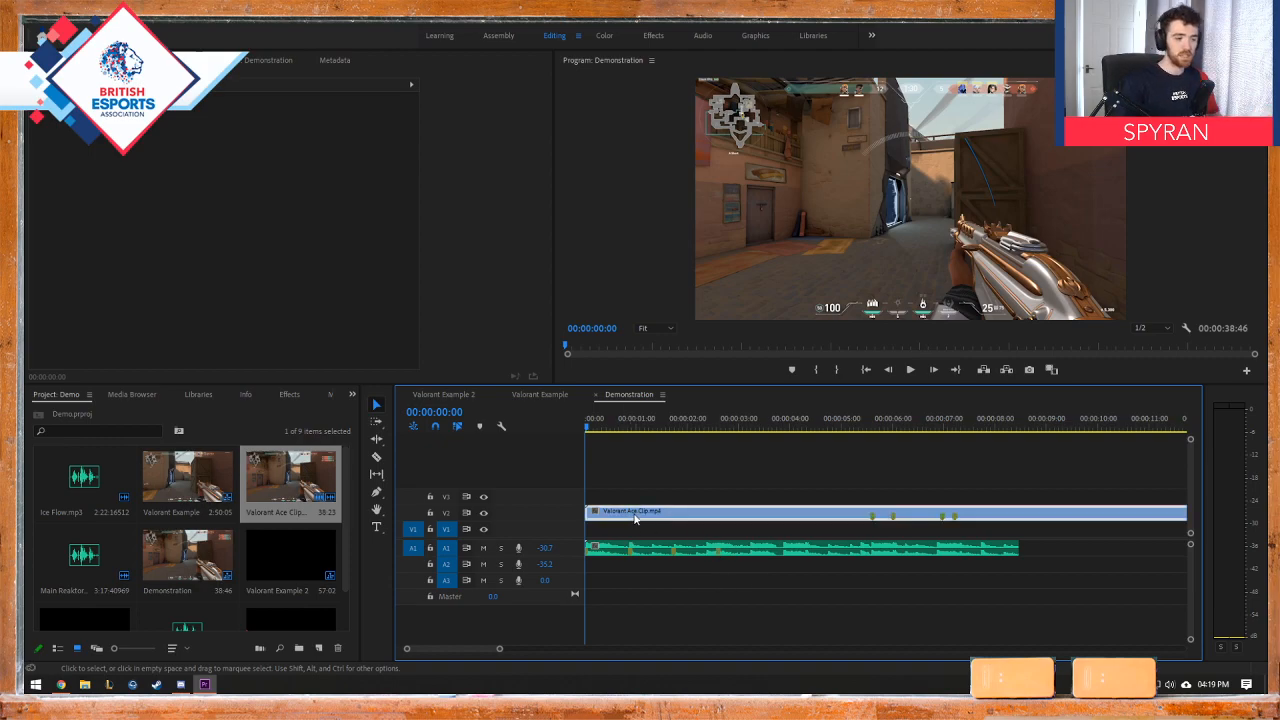
pyautogui.moveTo(634, 514); pyautogui.dragTo(675, 515)
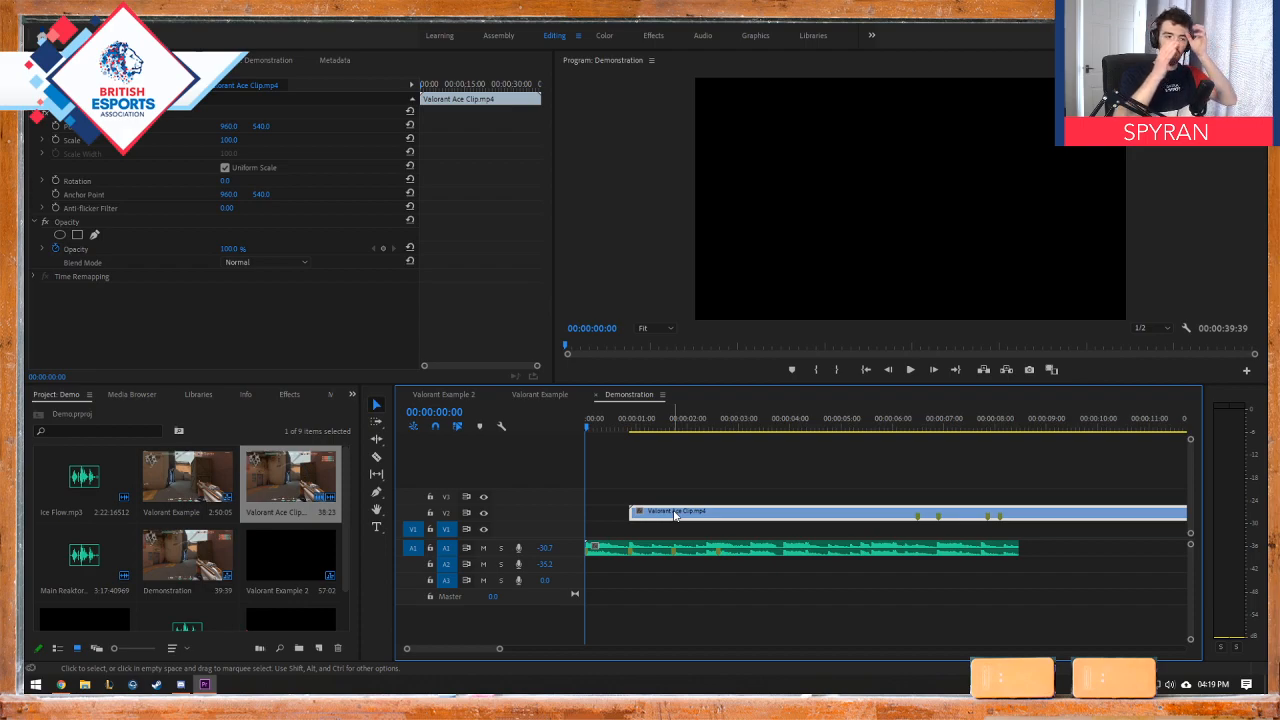
pyautogui.moveTo(675, 515); pyautogui.dragTo(726, 521)
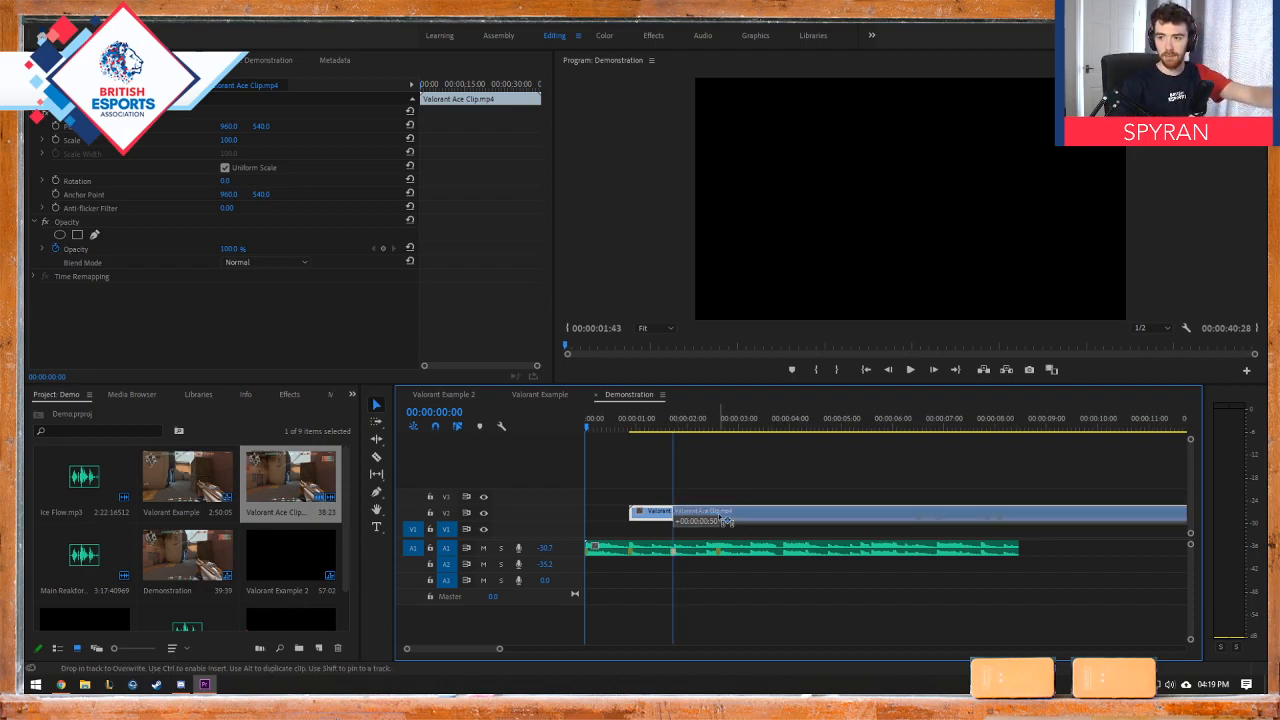
pyautogui.moveTo(728, 521)
pyautogui.mouseDown()
pyautogui.moveTo(770, 522)
pyautogui.moveTo(724, 522)
pyautogui.mouseUp()
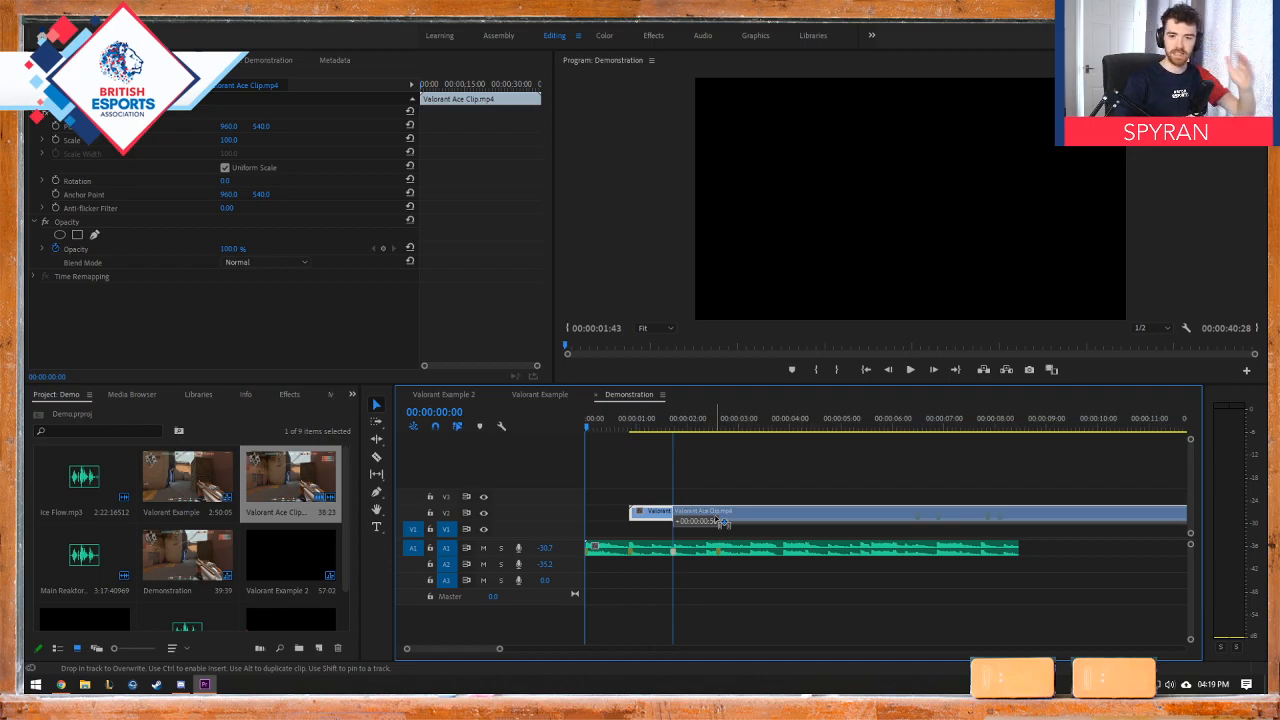
pyautogui.moveTo(720, 521); pyautogui.dragTo(614, 520)
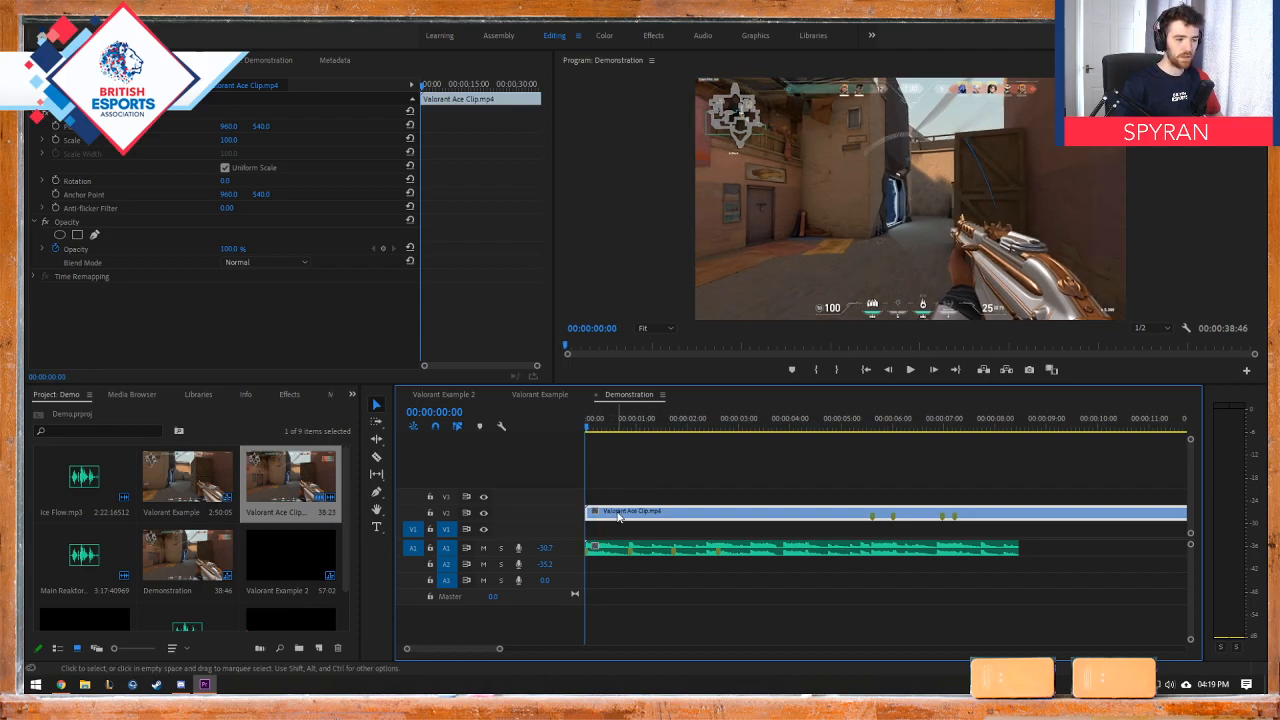
# Step: Turn off track V2's output and play the opening of the music without the footage, stopping at 00:00:03:22
pyautogui.click(484, 513)
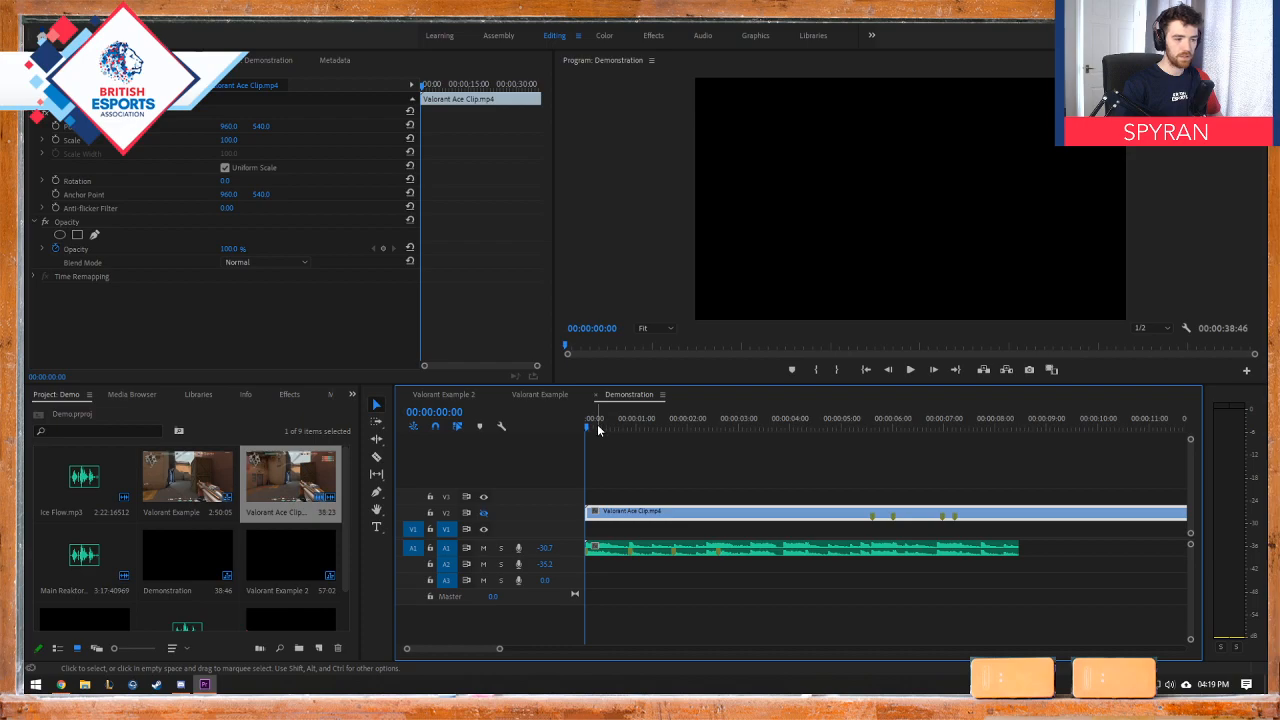
pyautogui.click(484, 519)
pyautogui.click(484, 519)
pyautogui.click(484, 519)
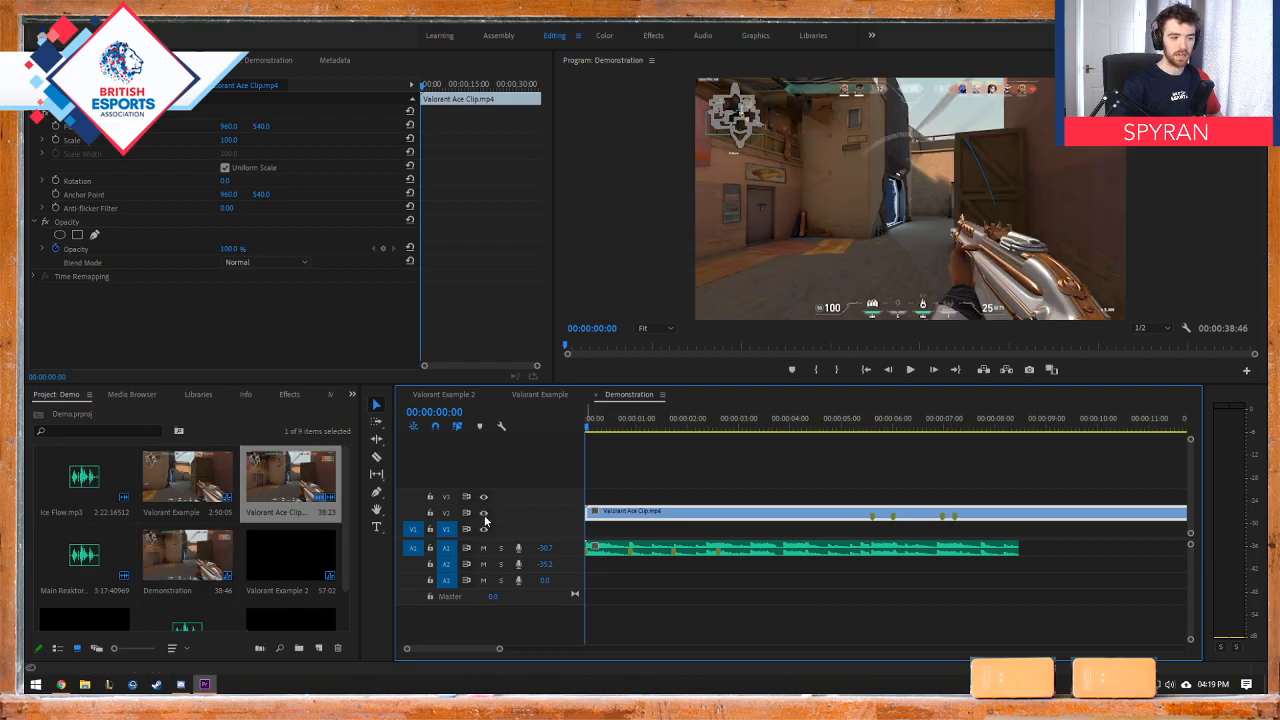
pyautogui.click(484, 515)
pyautogui.click(484, 515)
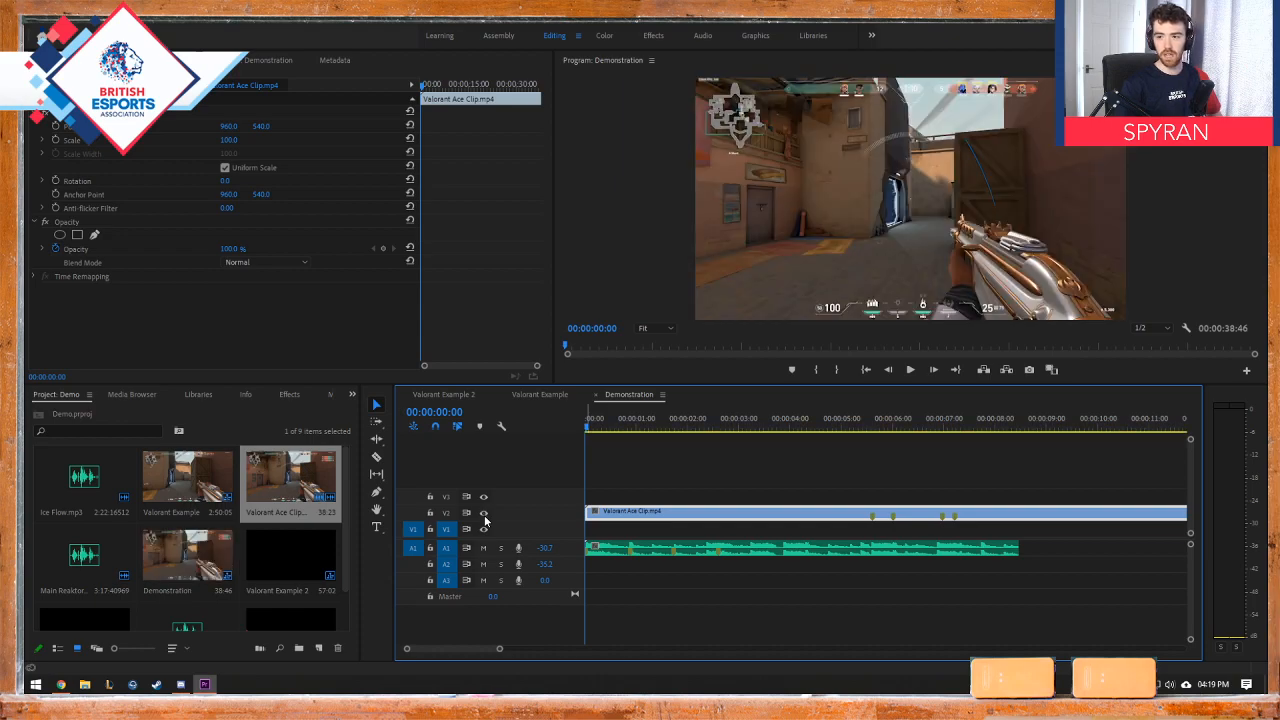
pyautogui.click(484, 515)
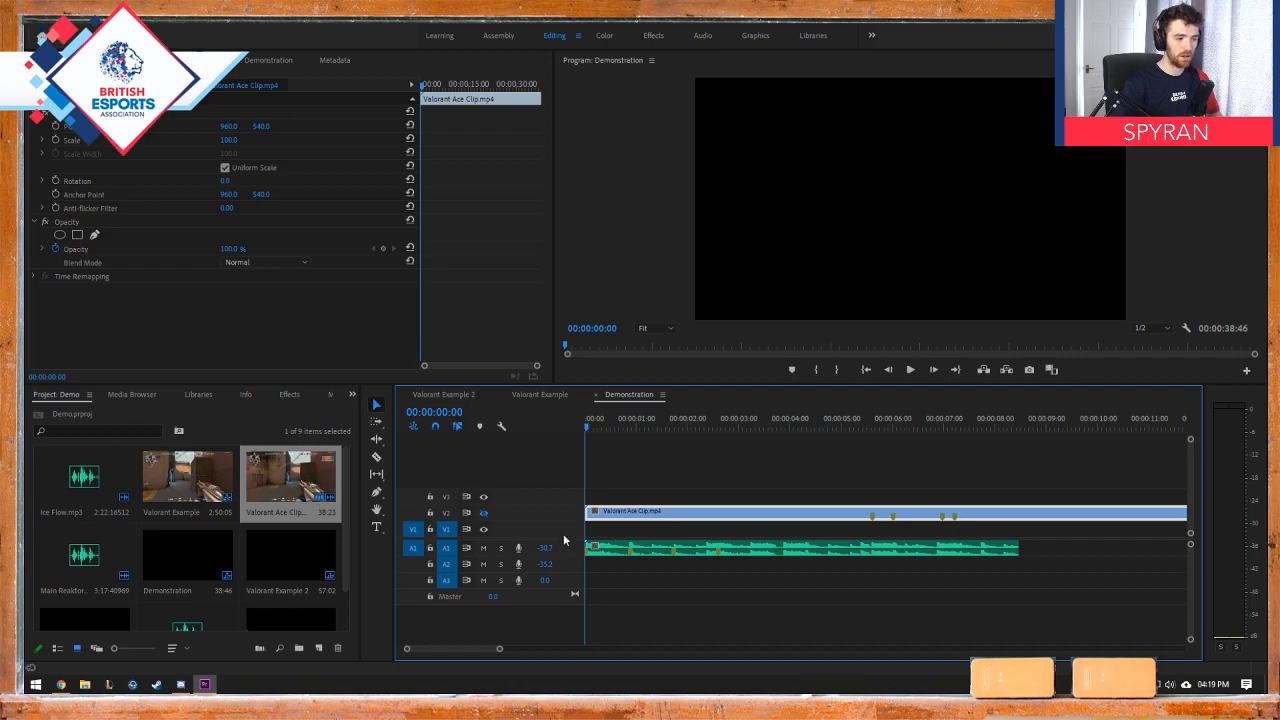
pyautogui.press('space')
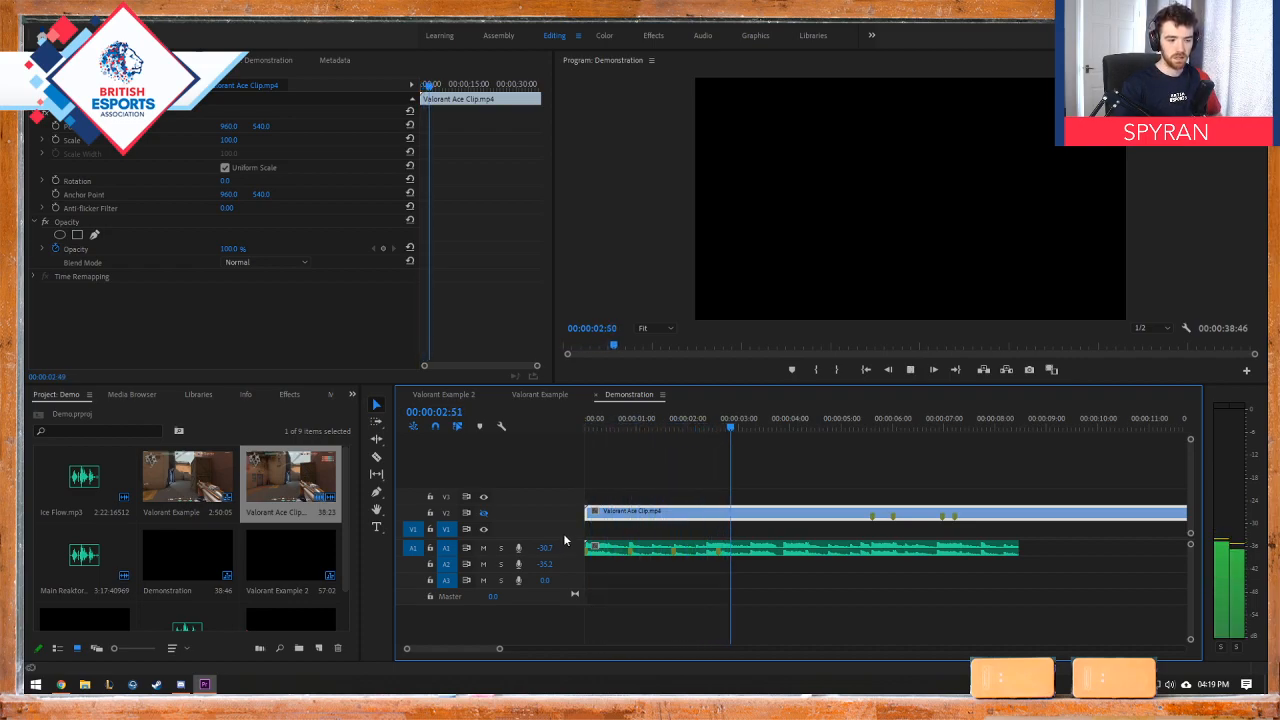
pyautogui.press('space')
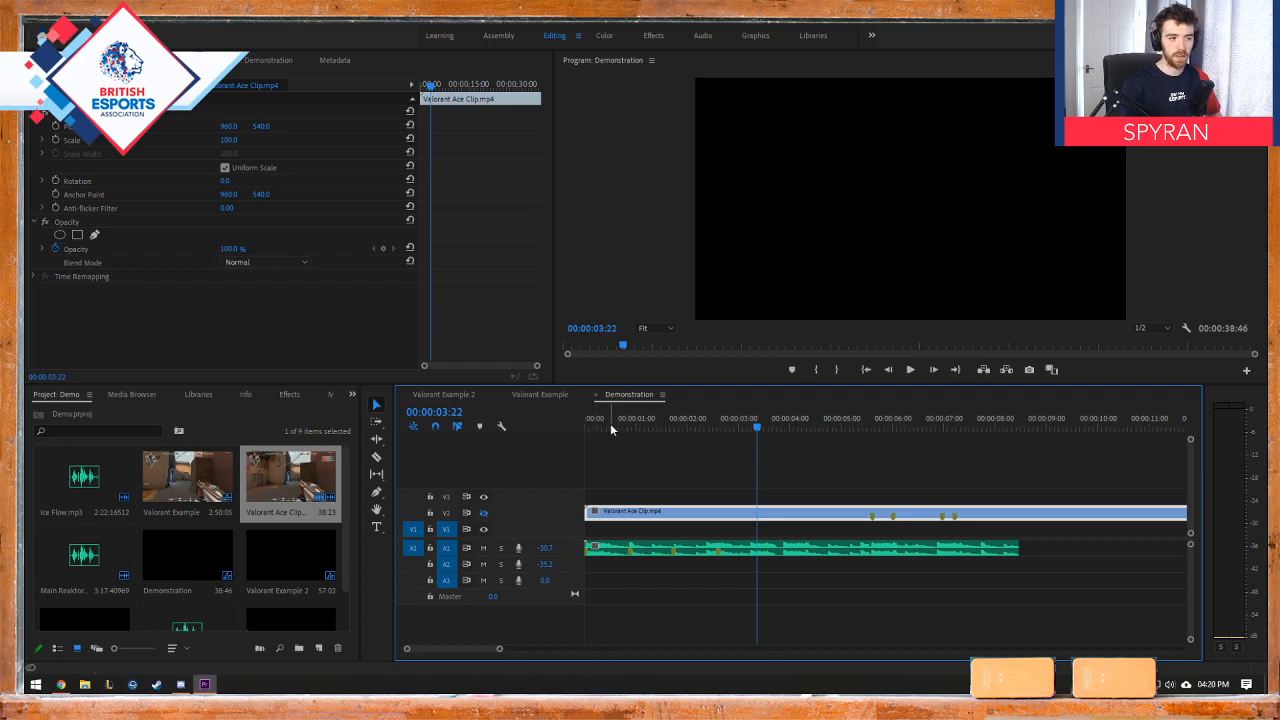
# Step: Replay the music without the footage from the sequence start, stopping at 00:00:02:51, and return to 00:00:00:58
pyautogui.moveTo(610, 423); pyautogui.dragTo(548, 423)
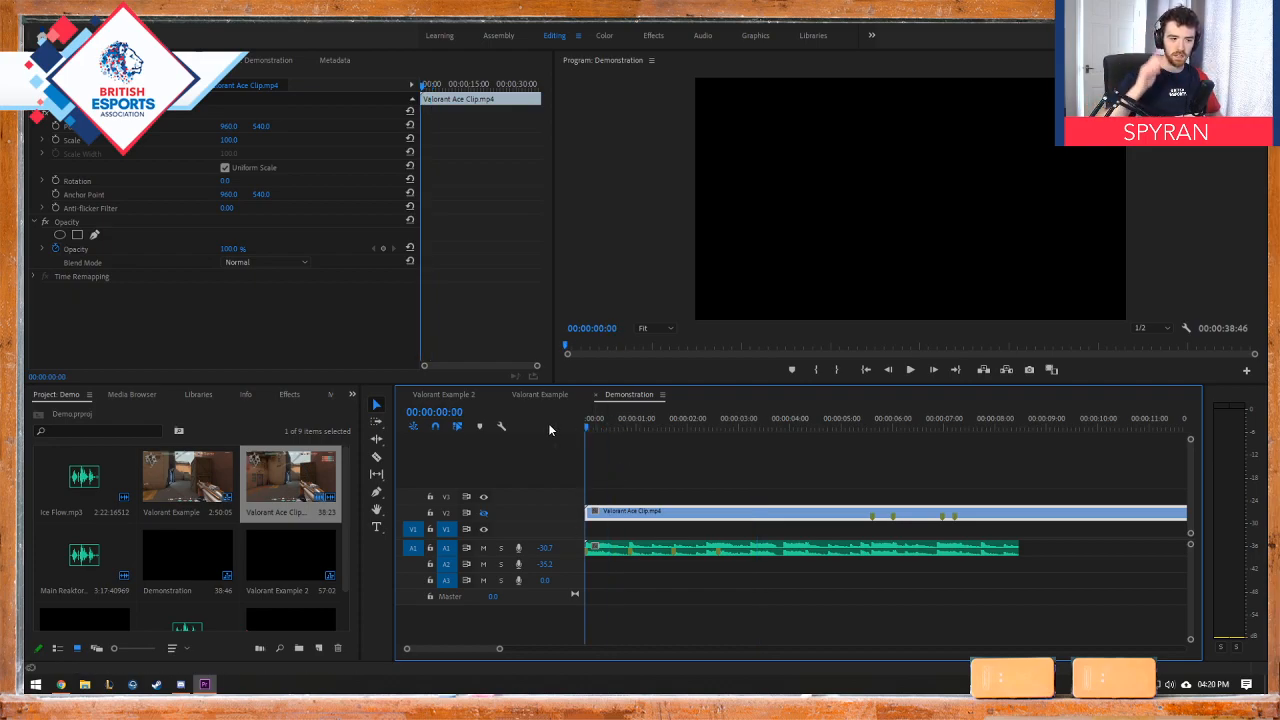
pyautogui.press('space')
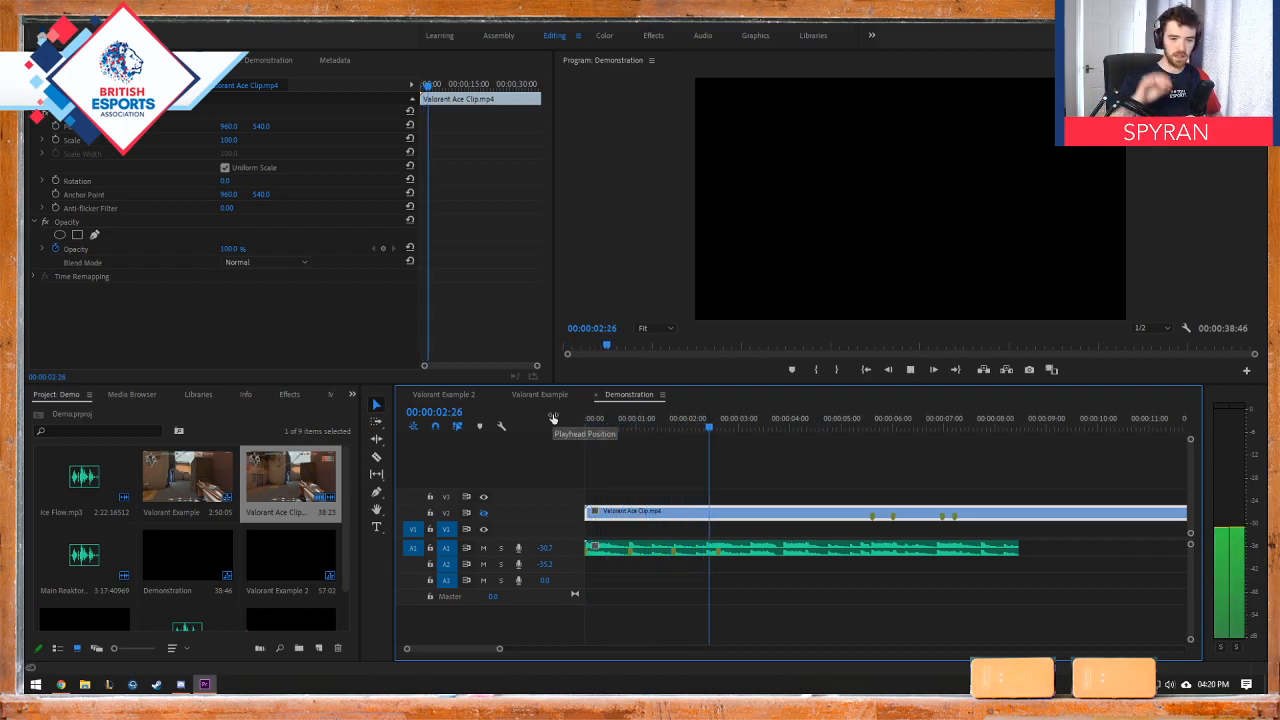
pyautogui.press('space')
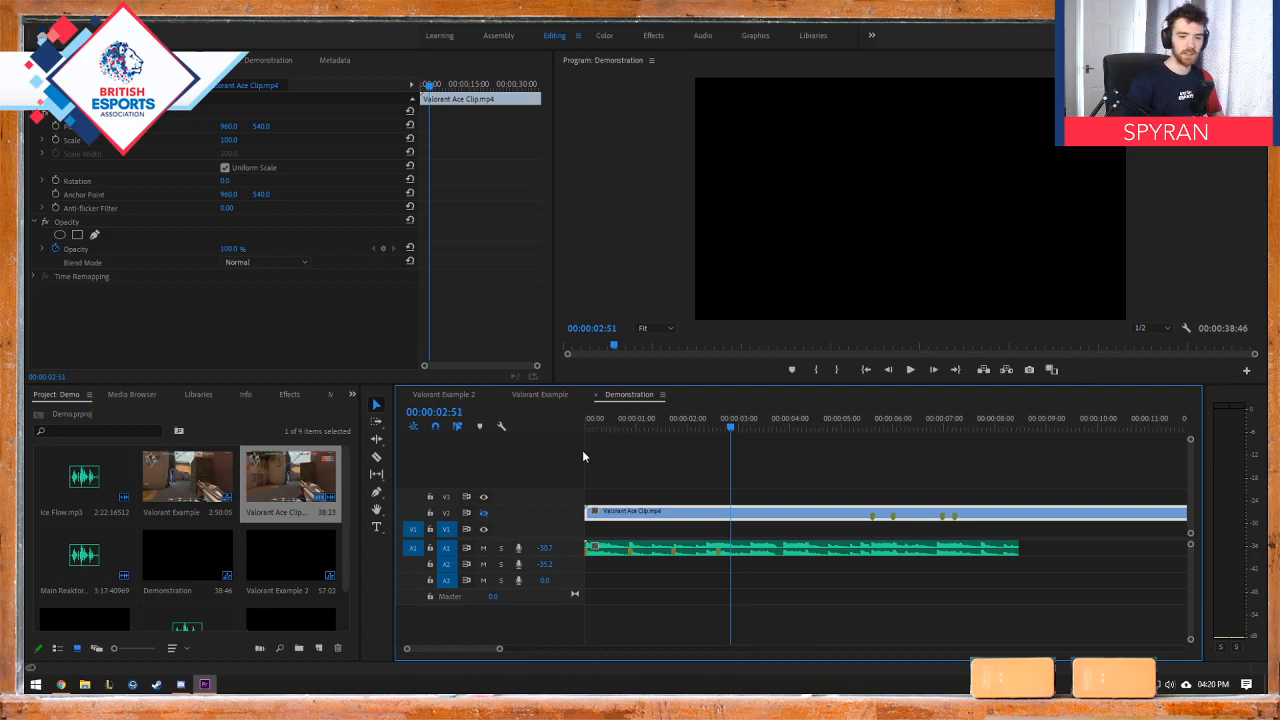
pyautogui.moveTo(587, 512)
pyautogui.mouseDown()
pyautogui.moveTo(794, 504)
pyautogui.moveTo(588, 500)
pyautogui.mouseUp()
pyautogui.click(634, 428)
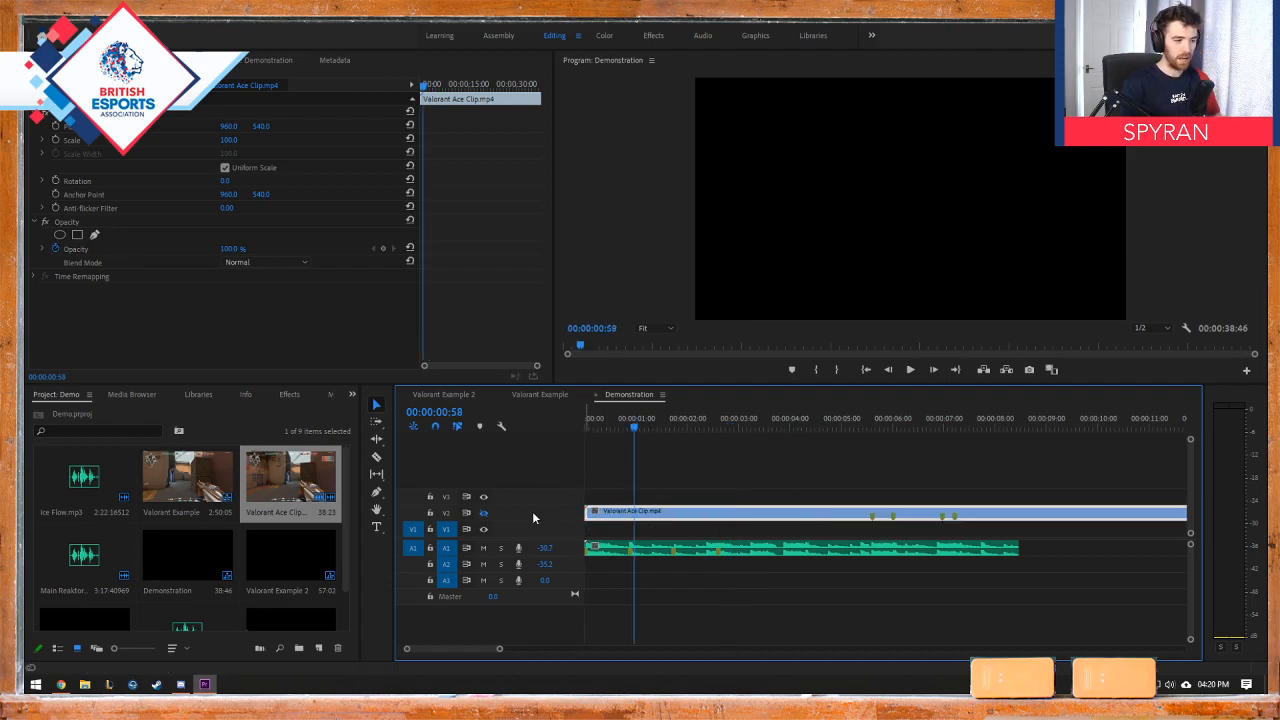
# Step: Turn track V2's output back on, play the edit from the sequence start, and move the playhead to the kill at 00:00:06:02
pyautogui.click(484, 513)
pyautogui.moveTo(618, 428); pyautogui.dragTo(586, 427)
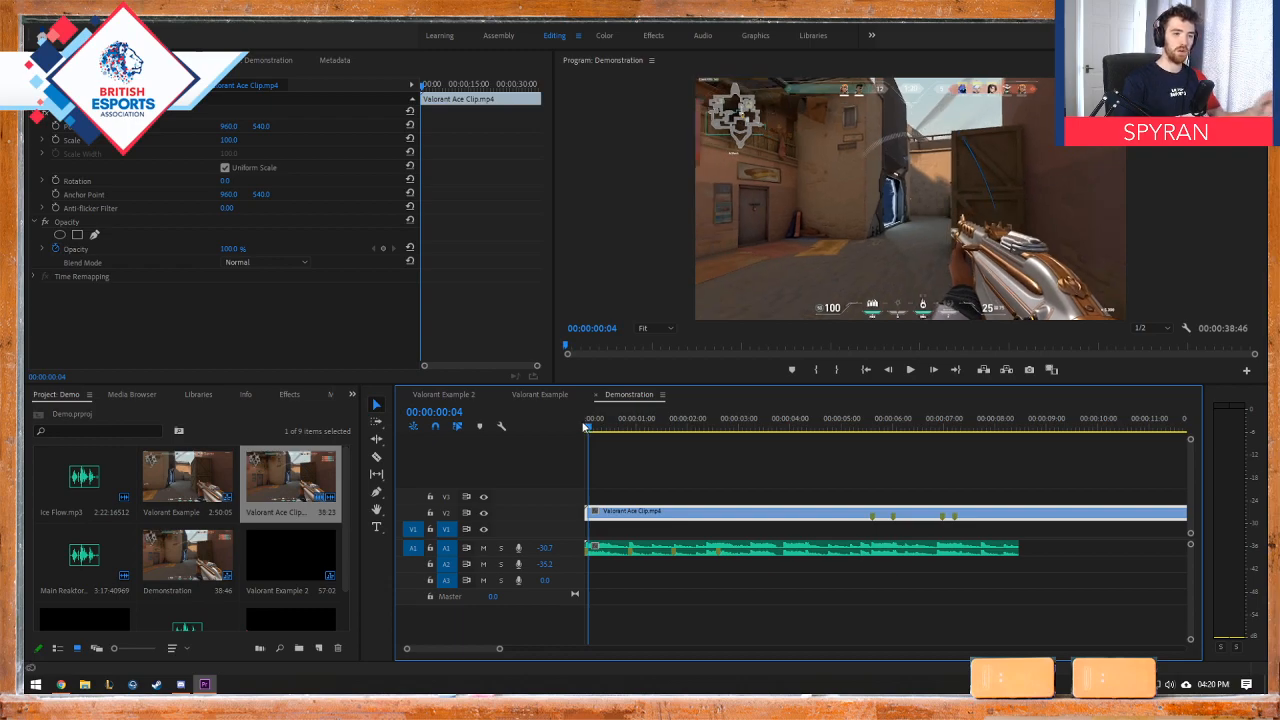
pyautogui.press('space')
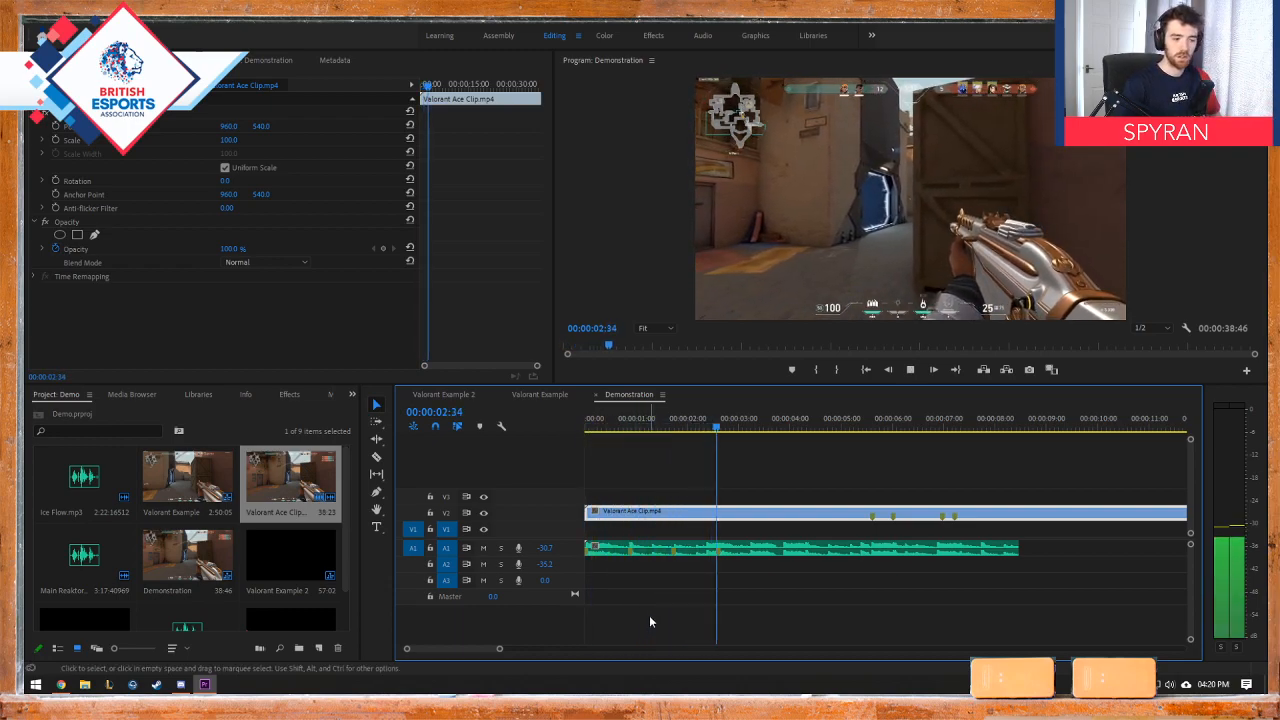
pyautogui.press('space')
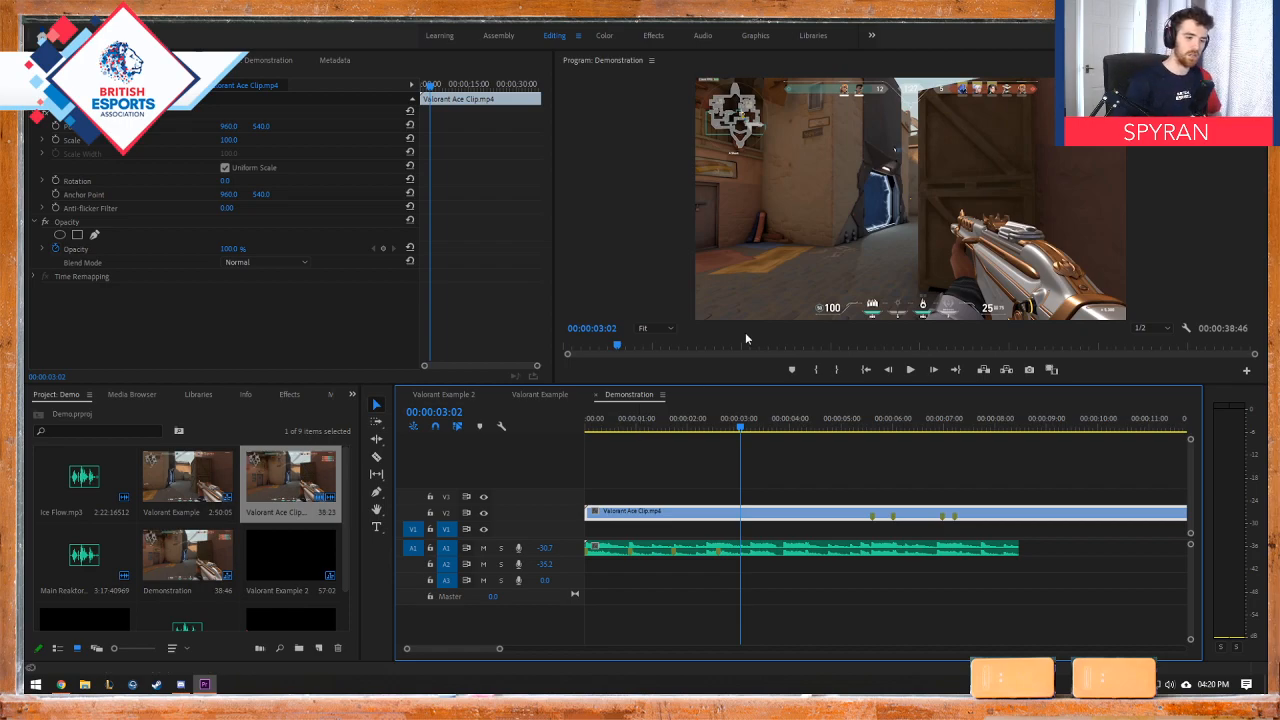
pyautogui.moveTo(740, 425); pyautogui.dragTo(897, 416)
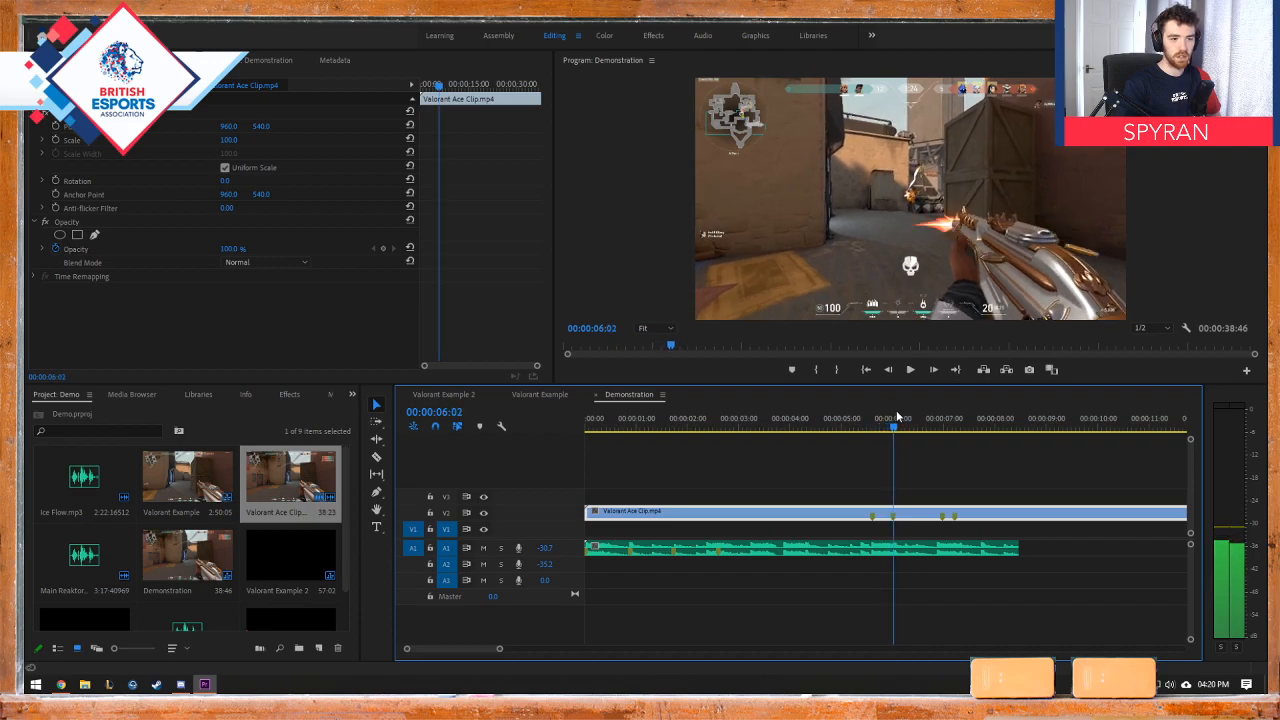
# Step: Try to delete the first marker on Valorant Ace Clip, and undo the deletion
pyautogui.doubleClick(874, 517)
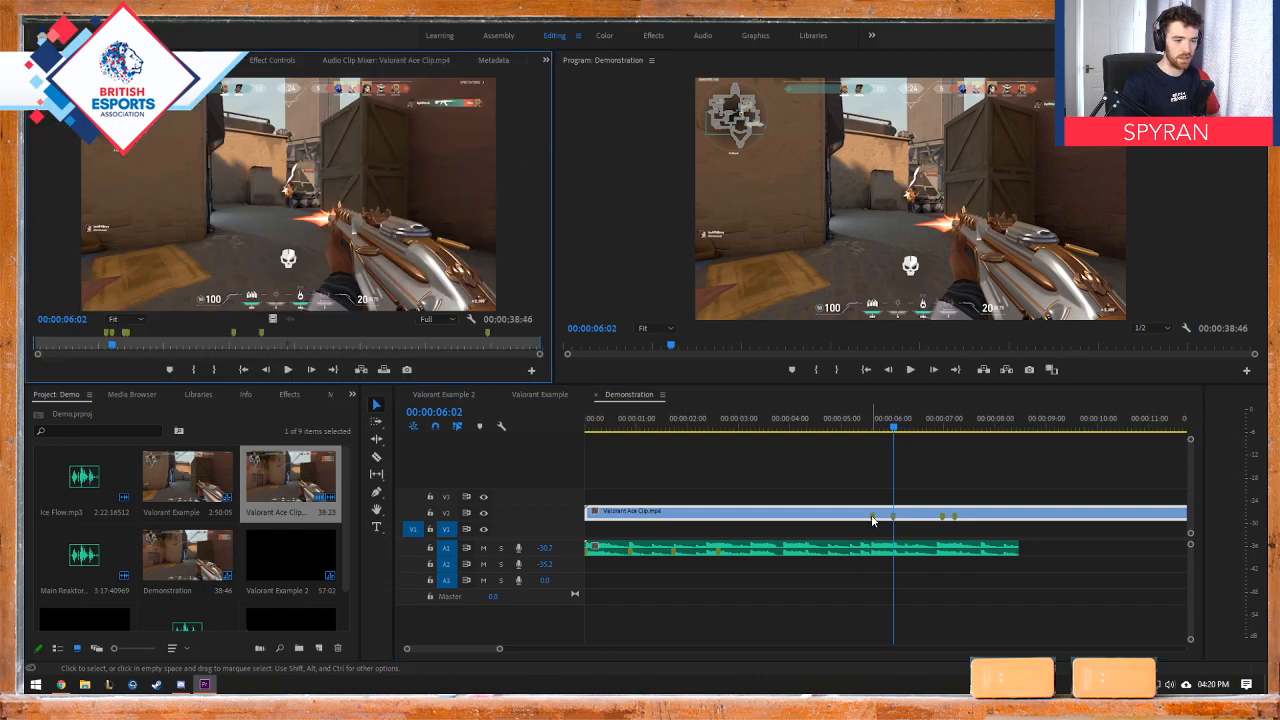
pyautogui.rightClick(869, 511)
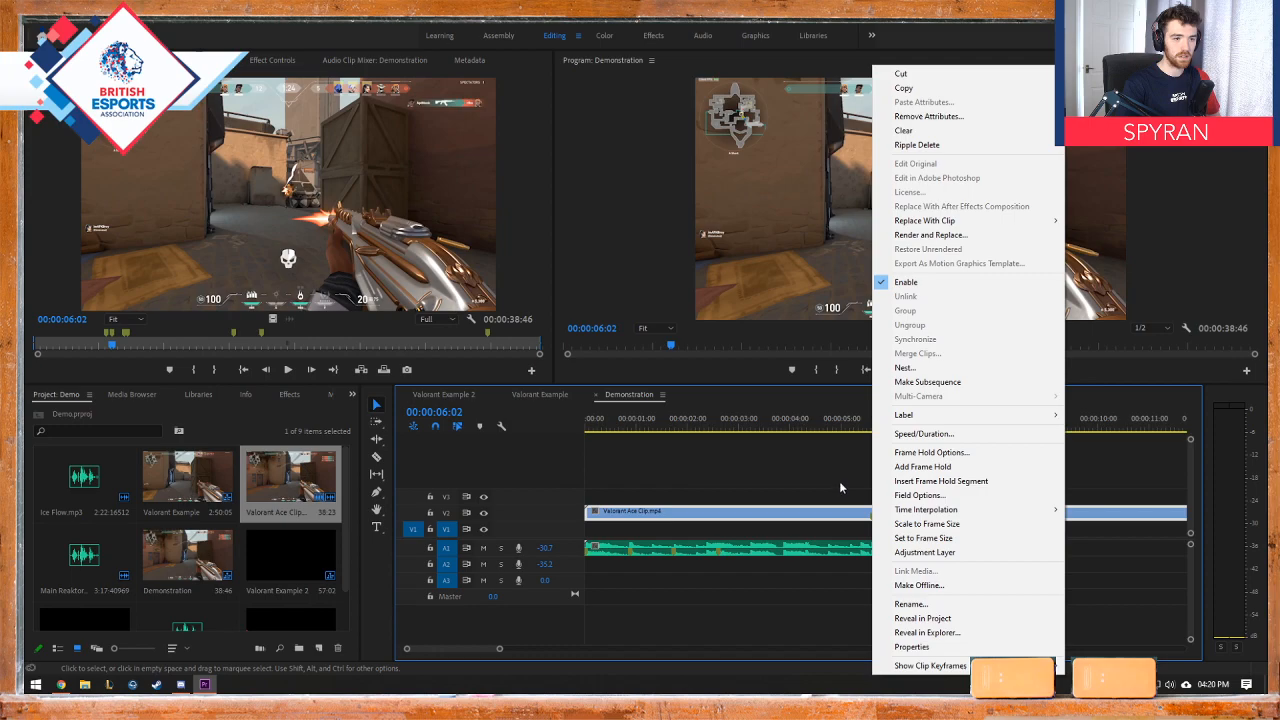
pyautogui.click(873, 516)
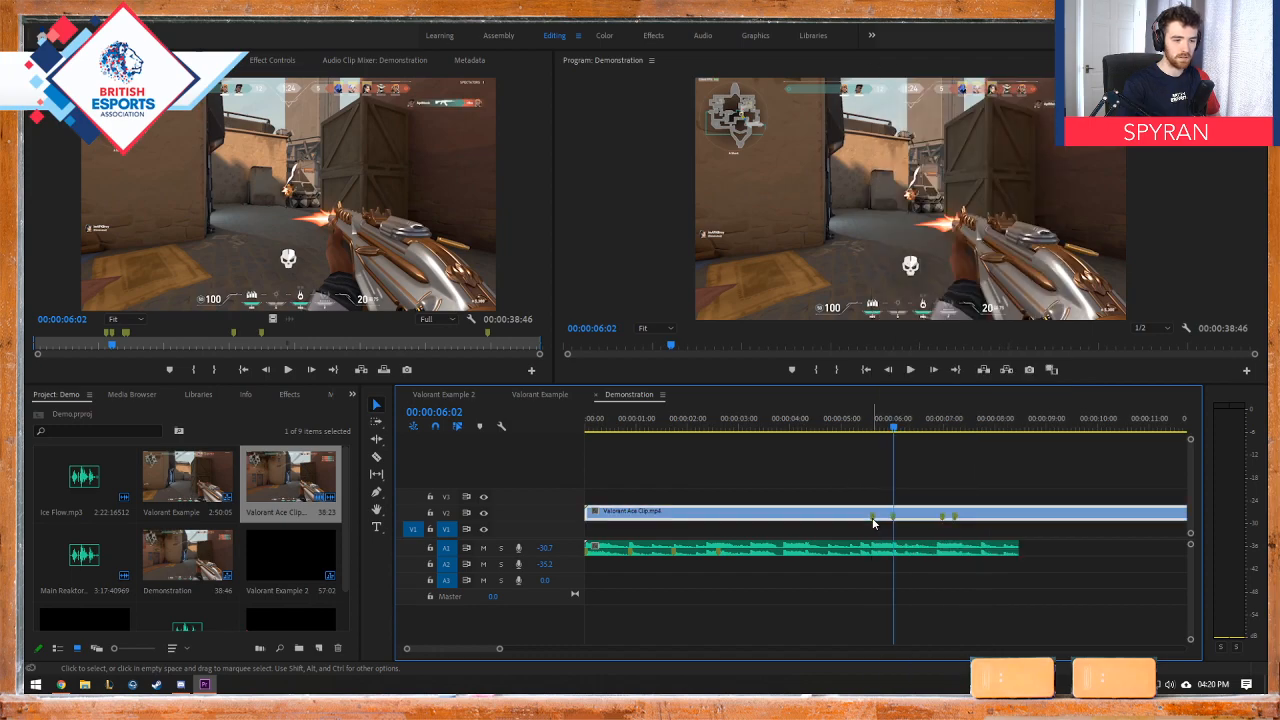
pyautogui.press('Delete')
pyautogui.hotkey('ctrl', 'z')
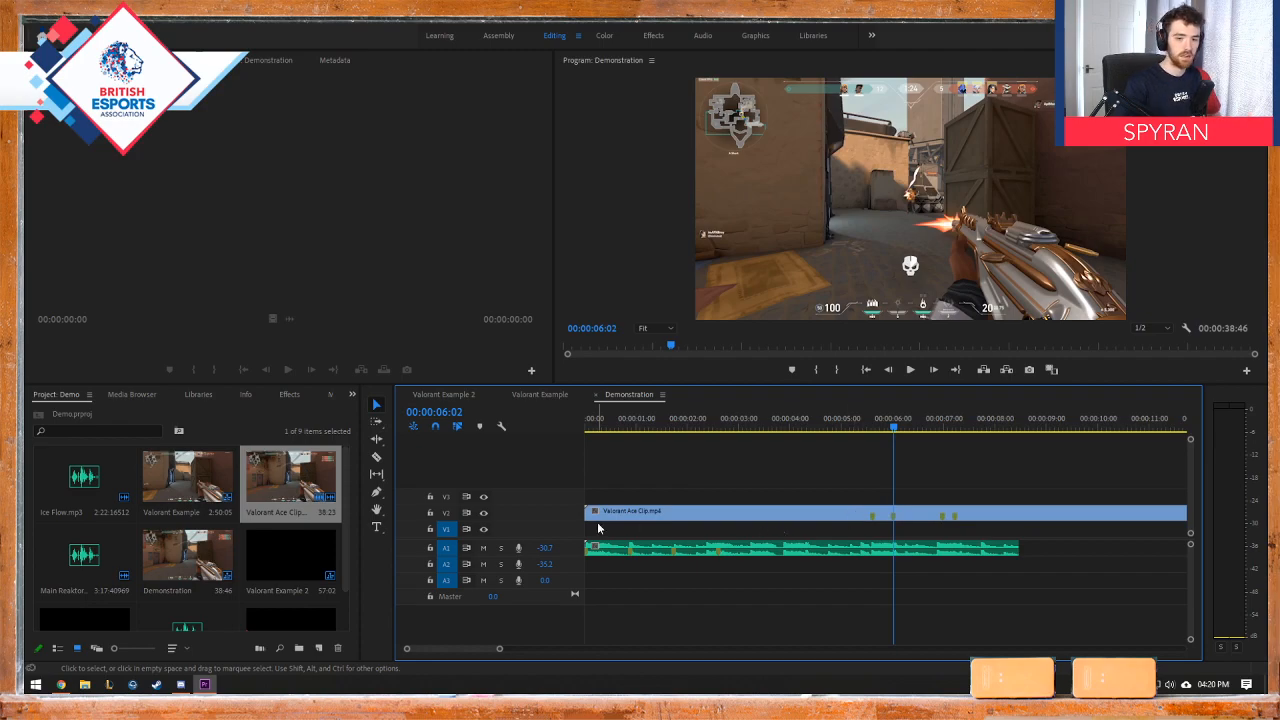
# Step: Trim about 6 seconds off the start of Valorant Ace Clip and place the clip at the sequence start
pyautogui.moveTo(586, 512)
pyautogui.mouseDown()
pyautogui.moveTo(894, 512)
pyautogui.moveTo(609, 518)
pyautogui.mouseUp()
pyautogui.click(594, 424)
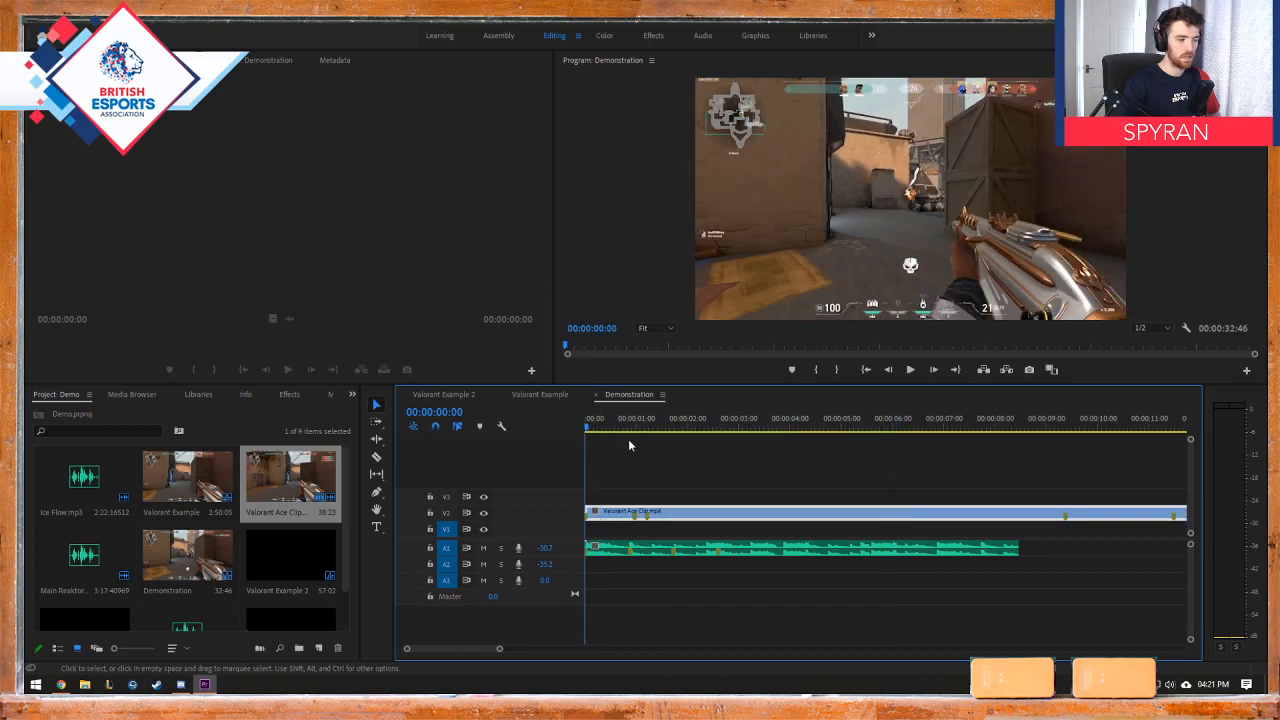
pyautogui.scroll(-2, 268, 533)
pyautogui.scroll(2, 267, 535)
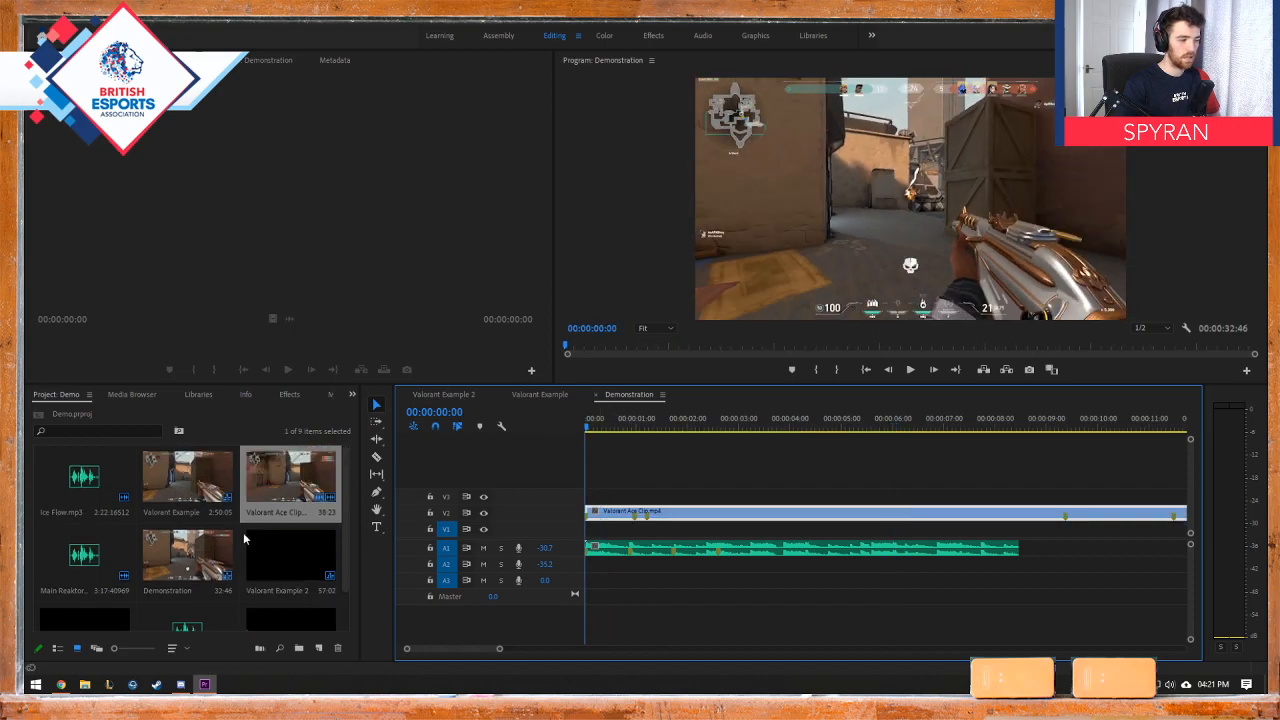
# Step: Check the Valorant Example sequence for reference and delete the current music from track A1 in the Demonstration sequence
pyautogui.click(520, 396)
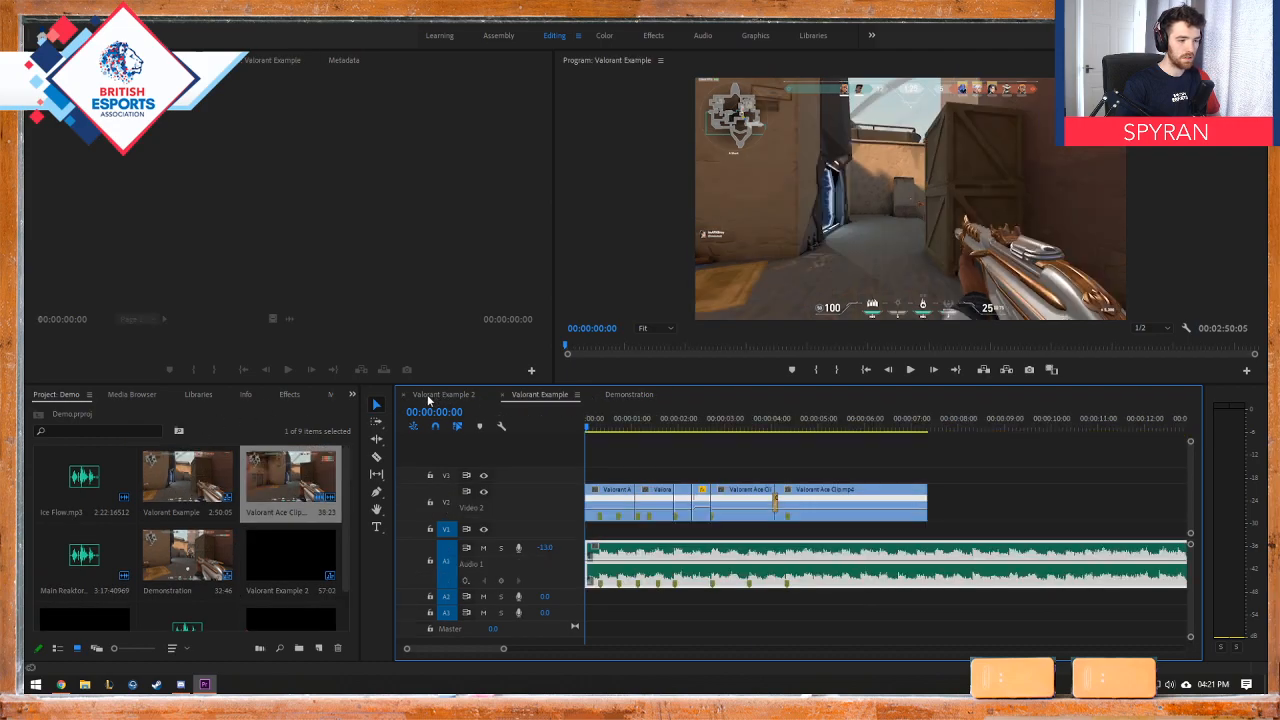
pyautogui.click(622, 395)
pyautogui.press('Delete')
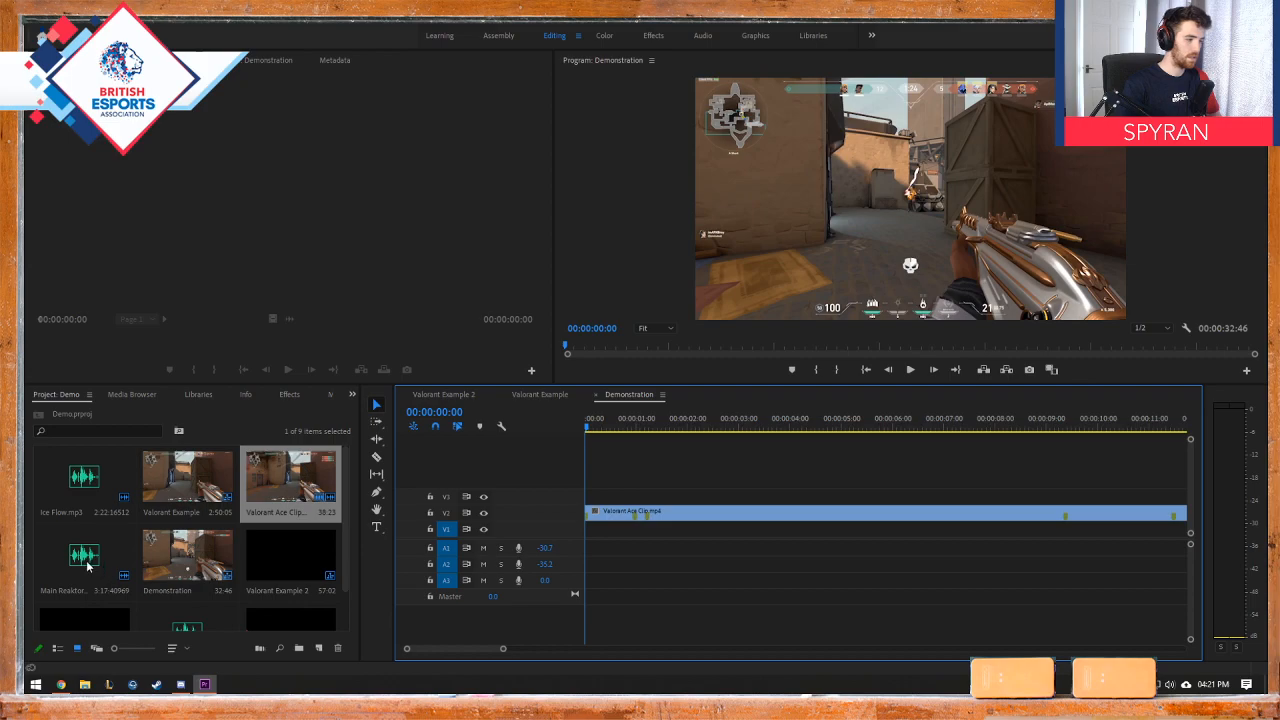
# Step: Try the Main Reaktor audio and another project audio file as music on track A1, deleting each one again
pyautogui.moveTo(101, 566); pyautogui.dragTo(600, 552)
pyautogui.click(634, 555)
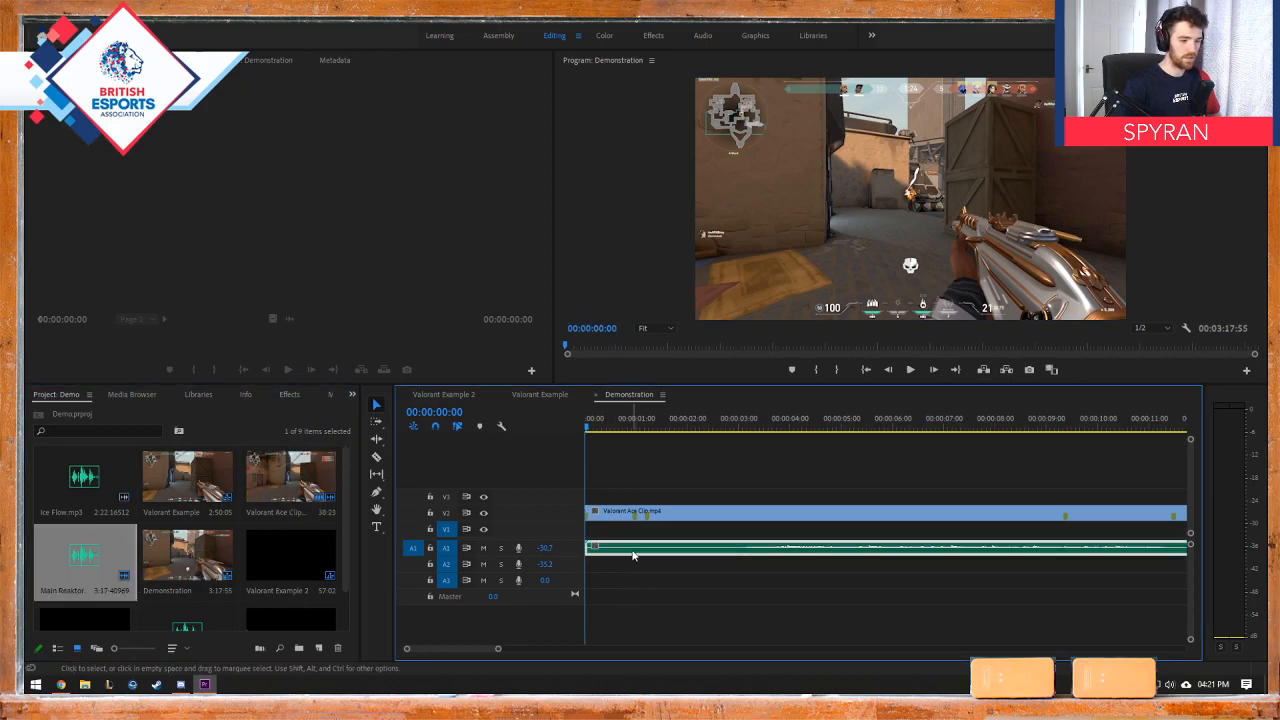
pyautogui.press('Delete')
pyautogui.moveTo(182, 626); pyautogui.dragTo(596, 550)
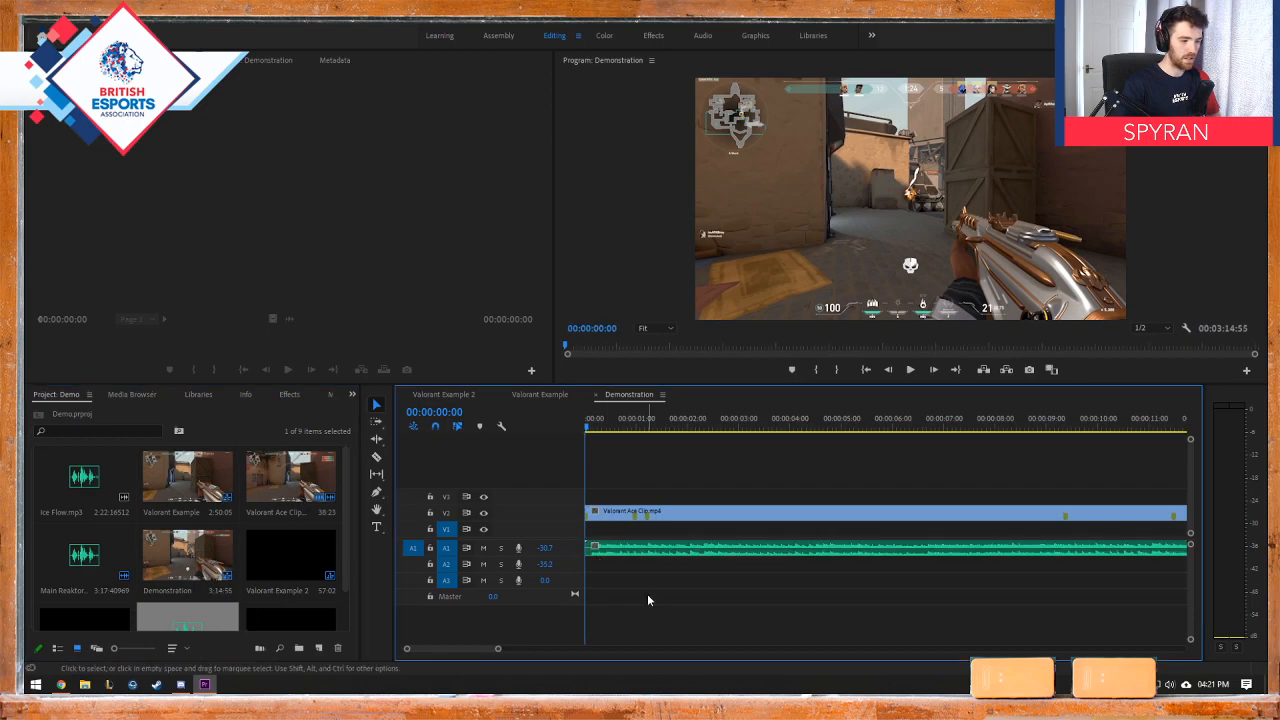
pyautogui.press('space')
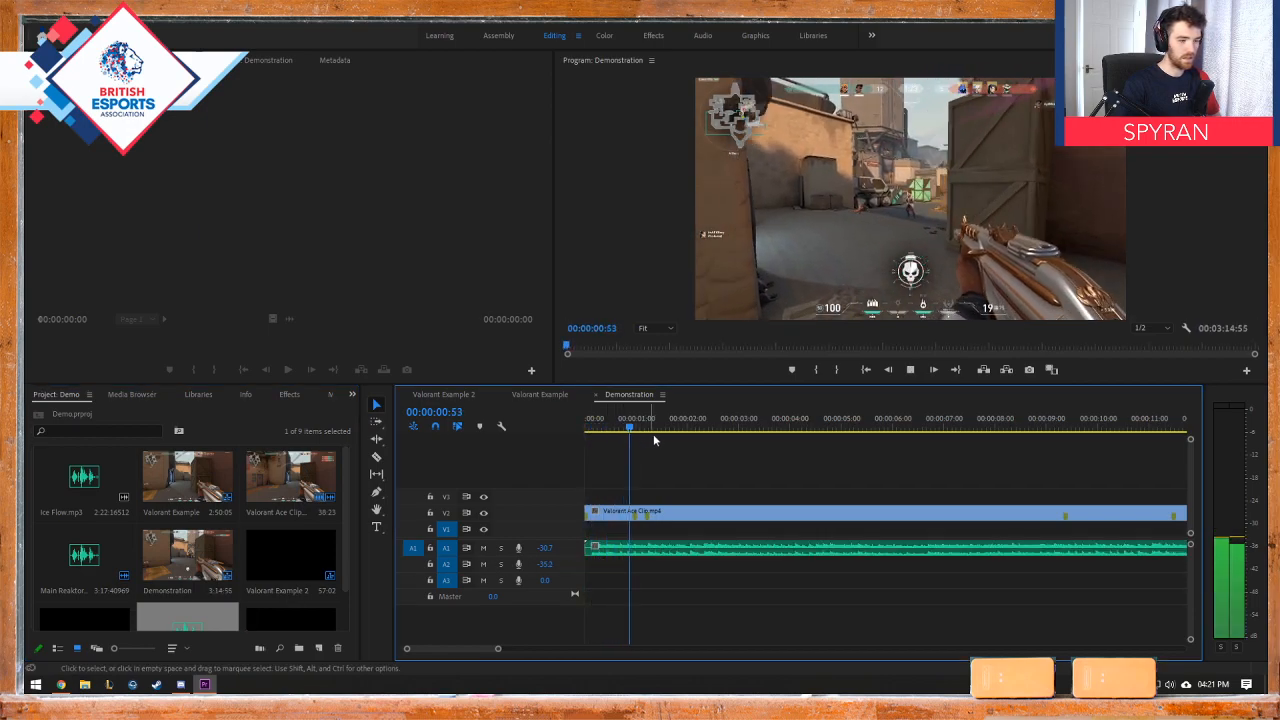
pyautogui.press('space')
pyautogui.click(600, 550)
pyautogui.press('Delete')
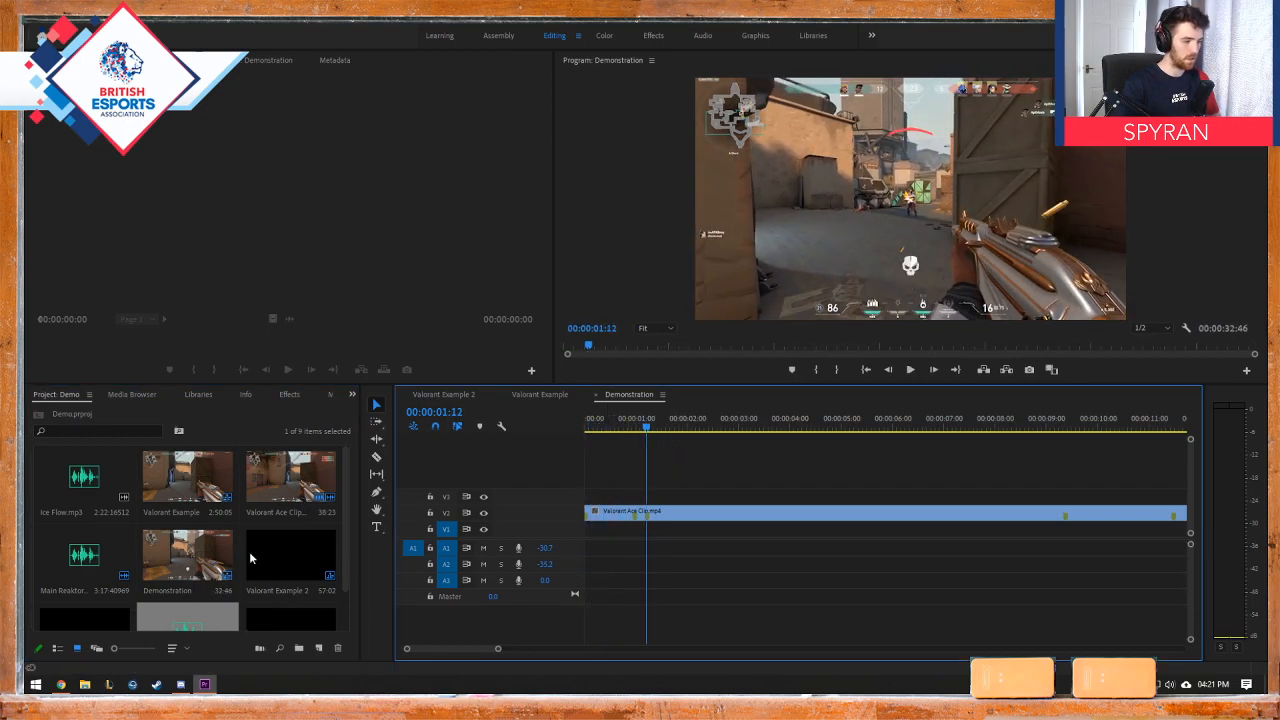
# Step: Place the Main Reaktor audio on track A1 at the sequence start and sample it from the beginning and from 00:00:04:37
pyautogui.moveTo(84, 555); pyautogui.dragTo(587, 557)
pyautogui.press('space')
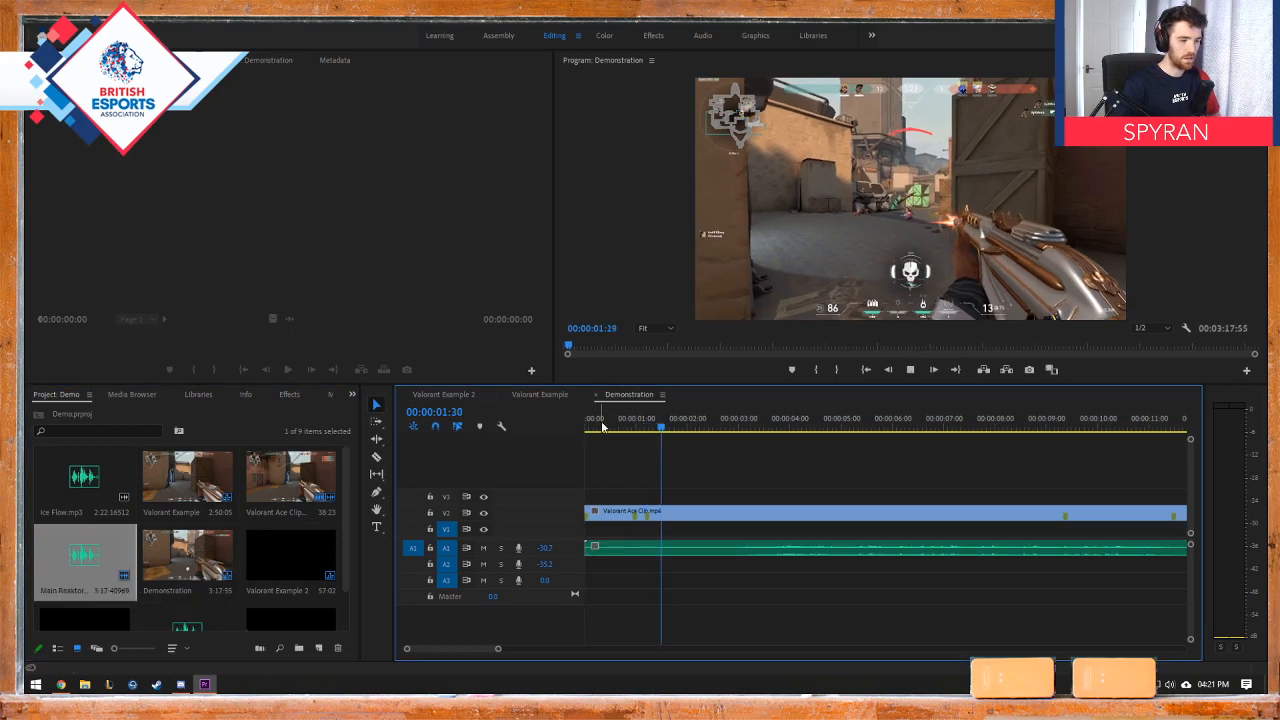
pyautogui.moveTo(603, 425); pyautogui.dragTo(586, 430)
pyautogui.press('space')
pyautogui.click(823, 427)
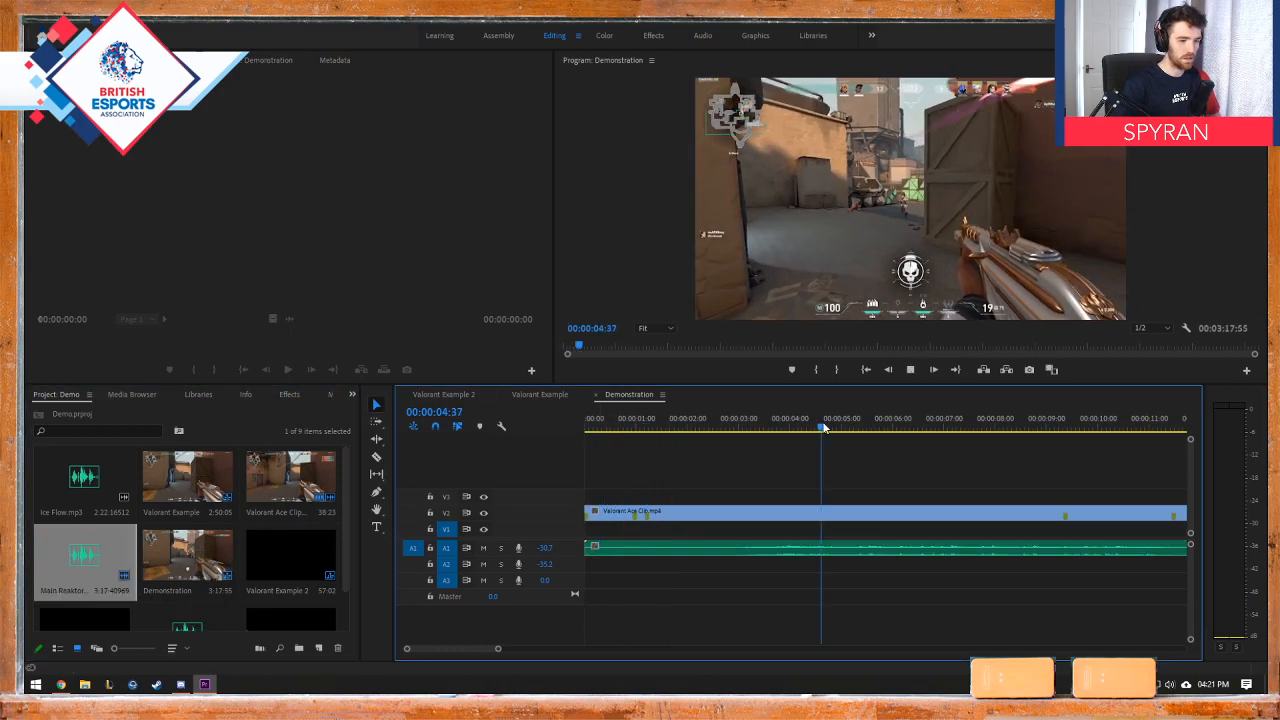
pyautogui.press('space')
pyautogui.press('space')
# Step: Trim the Main Reaktor music's quiet intro to just before its first marker and move the remaining music to the sequence start
pyautogui.press('-')
pyautogui.press('-')
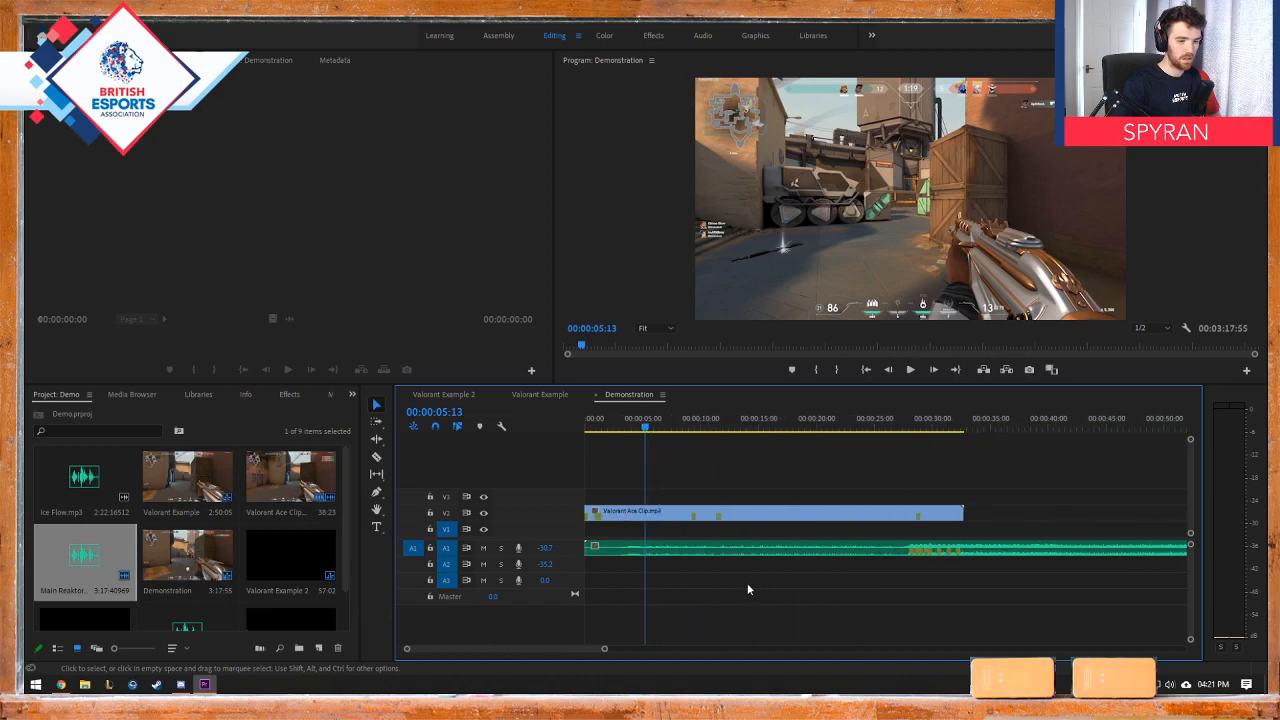
pyautogui.moveTo(587, 548); pyautogui.dragTo(905, 545)
pyautogui.moveTo(990, 548); pyautogui.dragTo(668, 548)
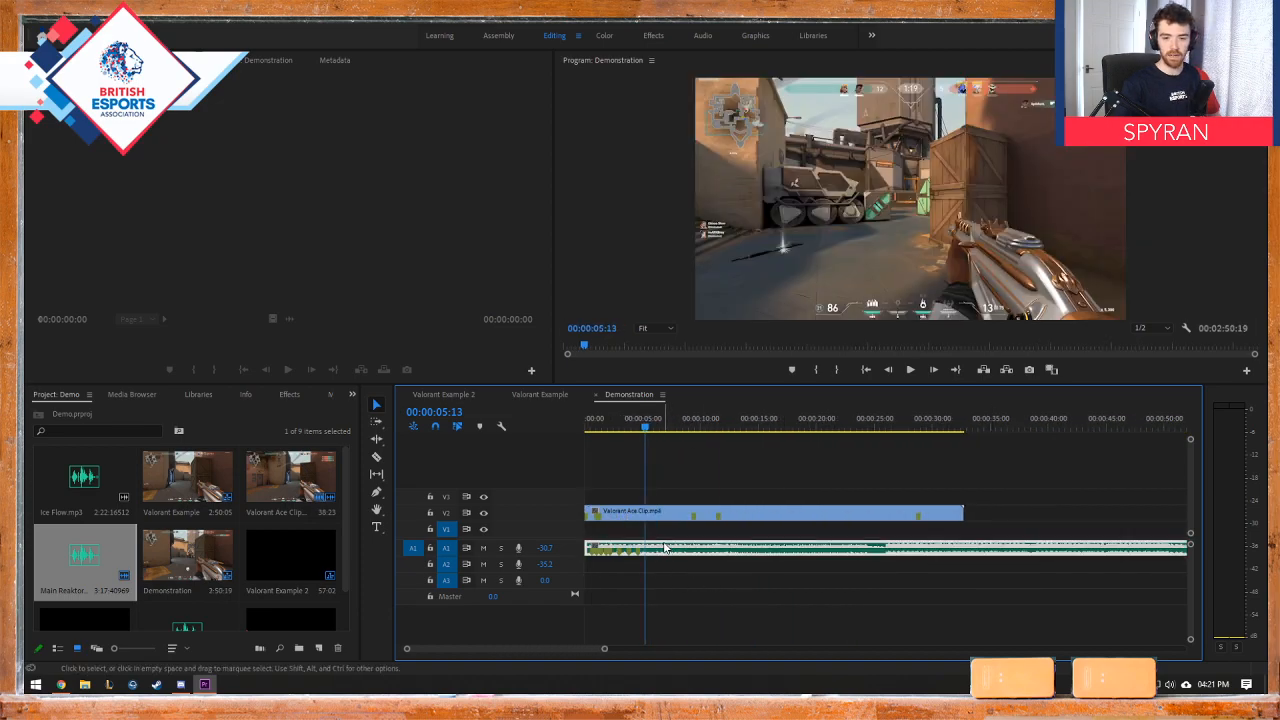
# Step: Play the footage with the trimmed Main Reaktor music from the sequence start, stopping at 00:00:04:59
pyautogui.press('=')
pyautogui.press('=')
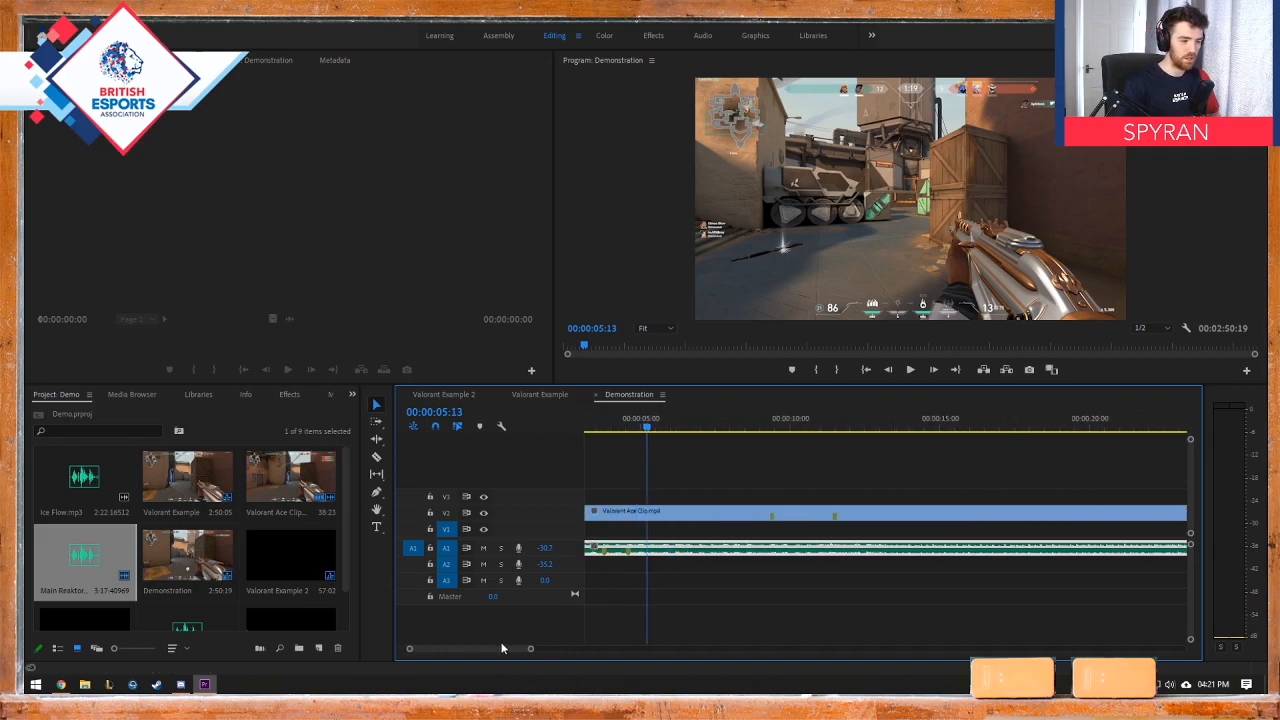
pyautogui.moveTo(502, 649); pyautogui.dragTo(443, 649)
pyautogui.press('=')
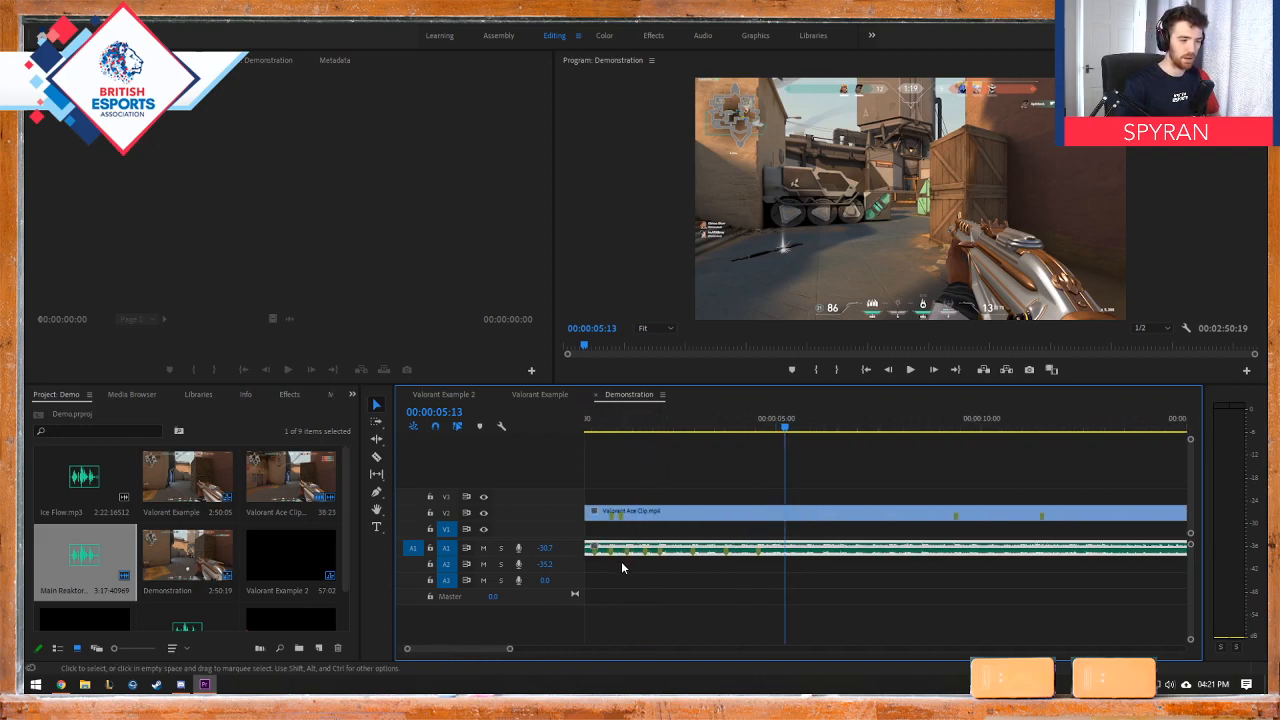
pyautogui.press('Home')
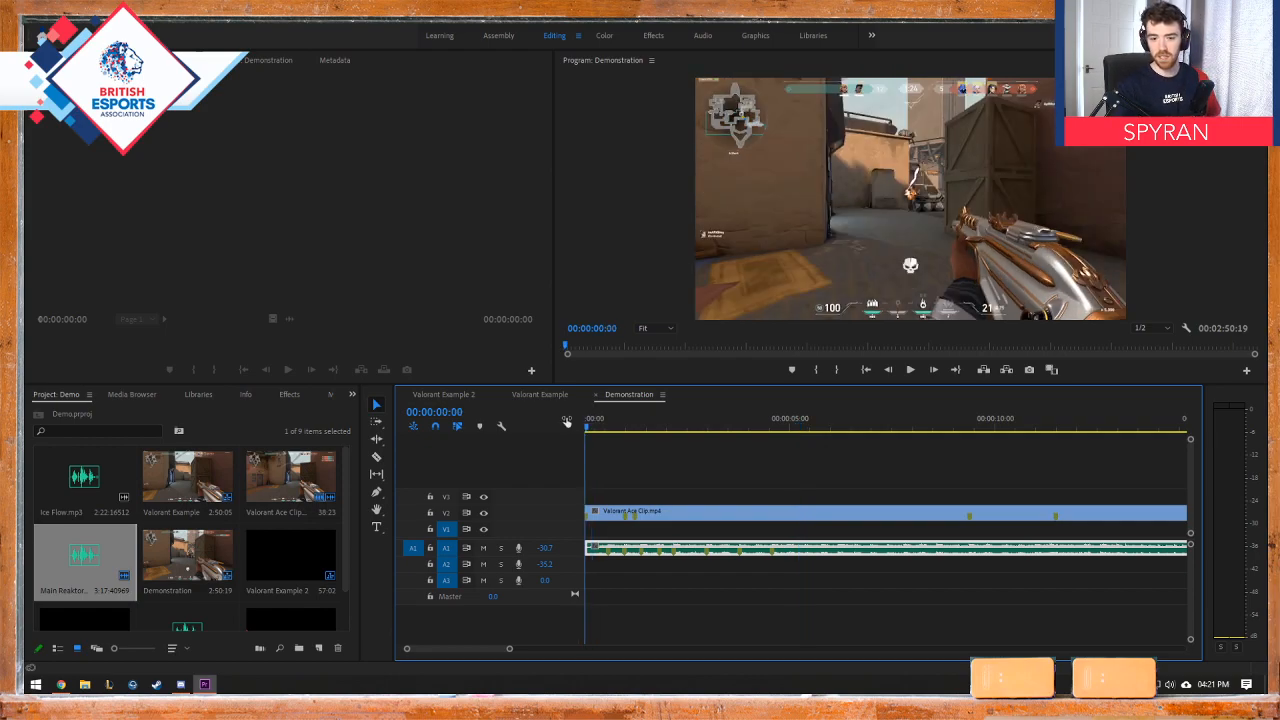
pyautogui.press('space')
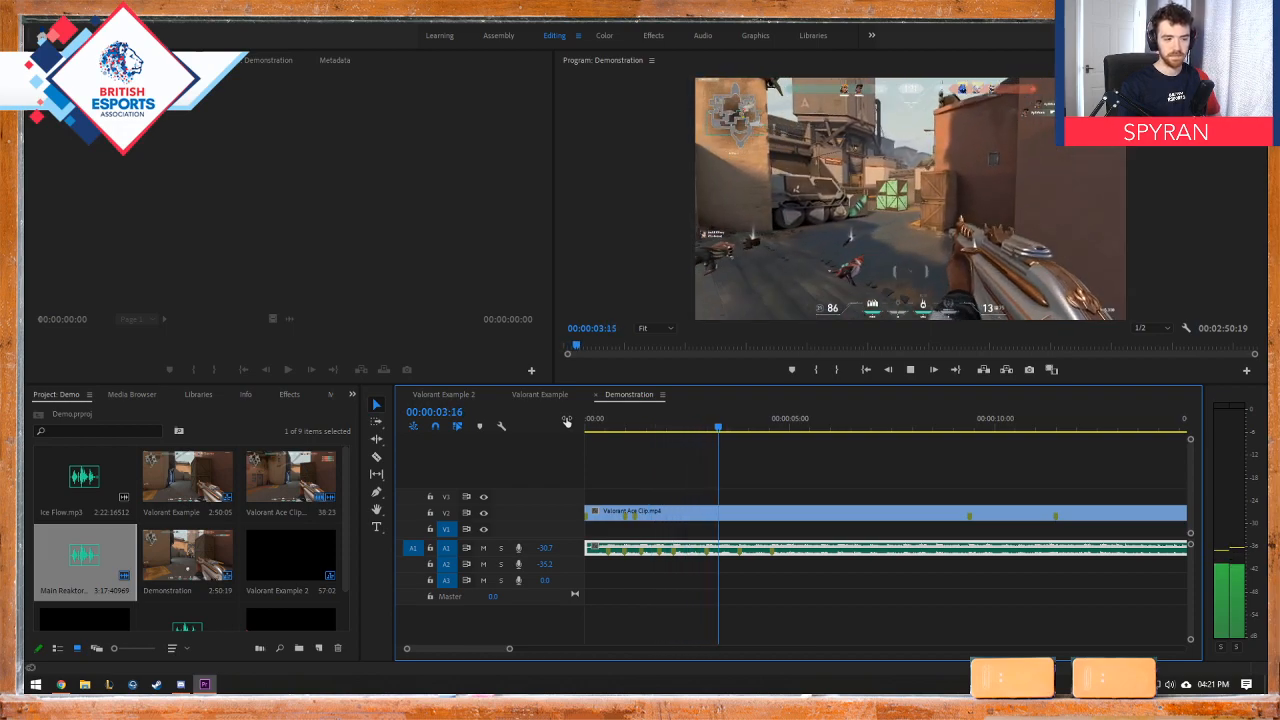
pyautogui.press('space')
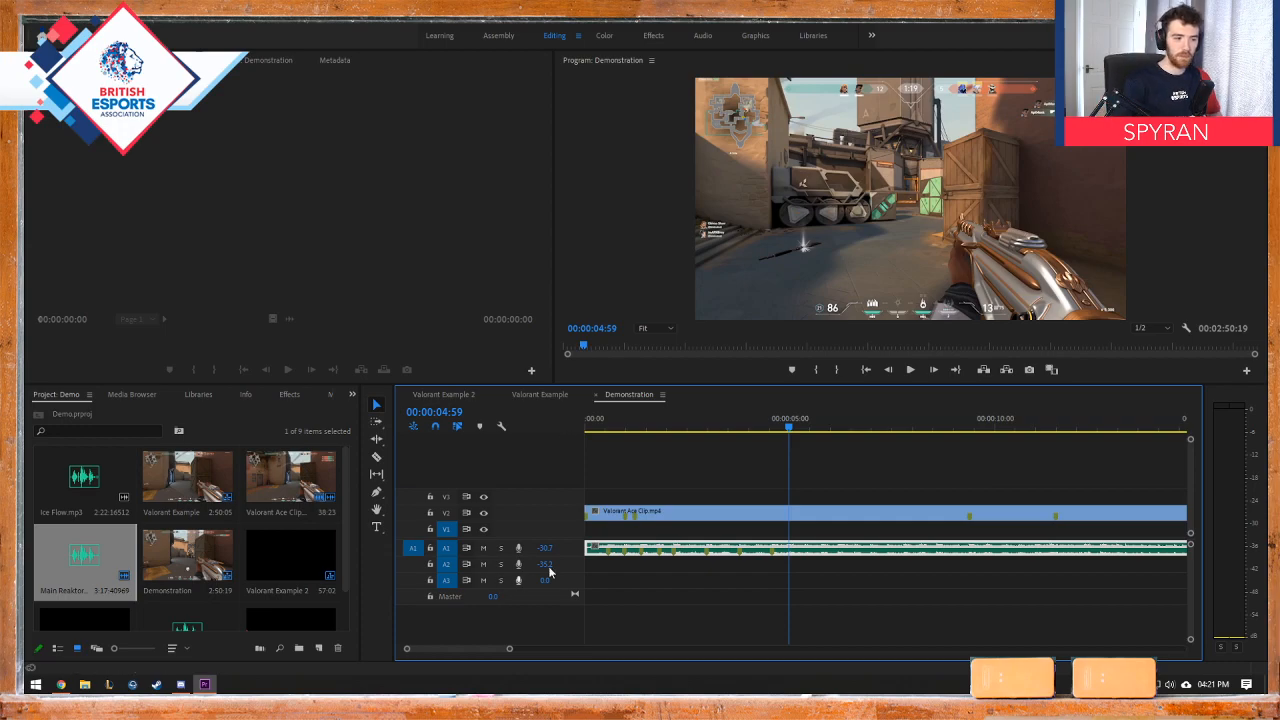
# Step: Trim 20 more frames off the music's start and adjust Valorant Ace Clip's start so their first markers line up
pyautogui.click(600, 547)
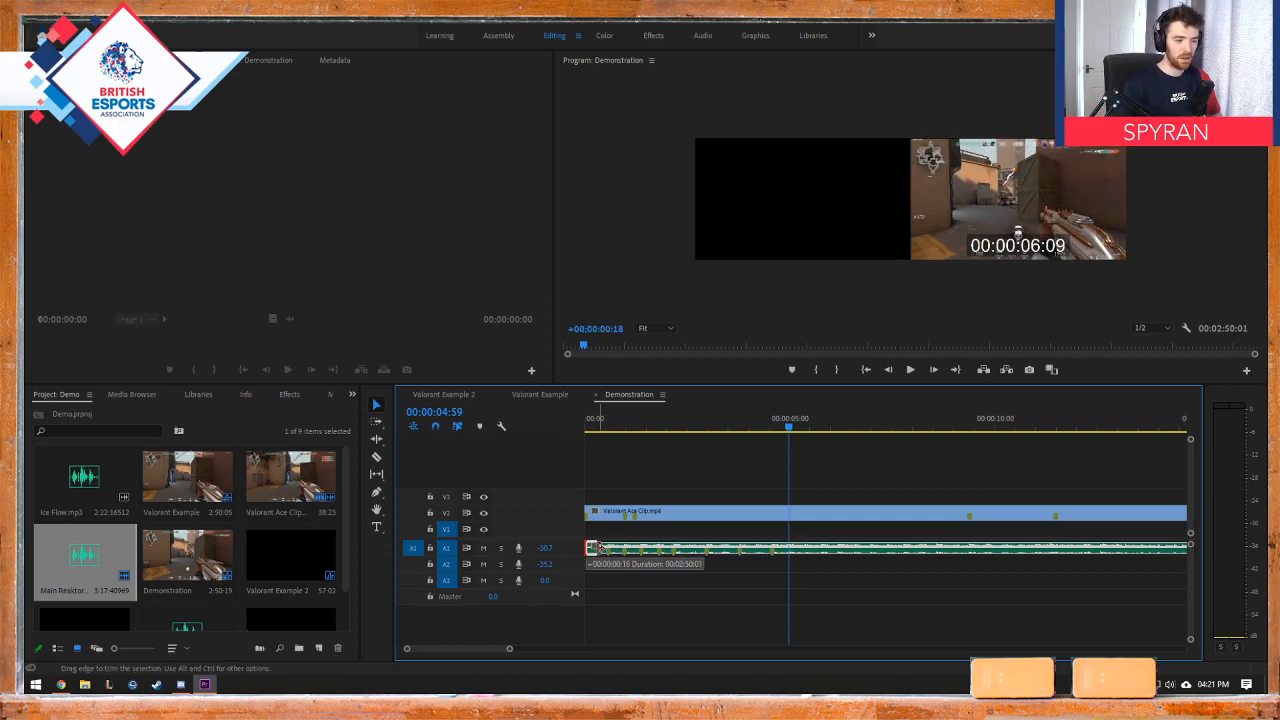
pyautogui.moveTo(601, 547)
pyautogui.mouseDown()
pyautogui.moveTo(615, 547)
pyautogui.moveTo(602, 547)
pyautogui.mouseUp()
pyautogui.moveTo(603, 517); pyautogui.dragTo(575, 512)
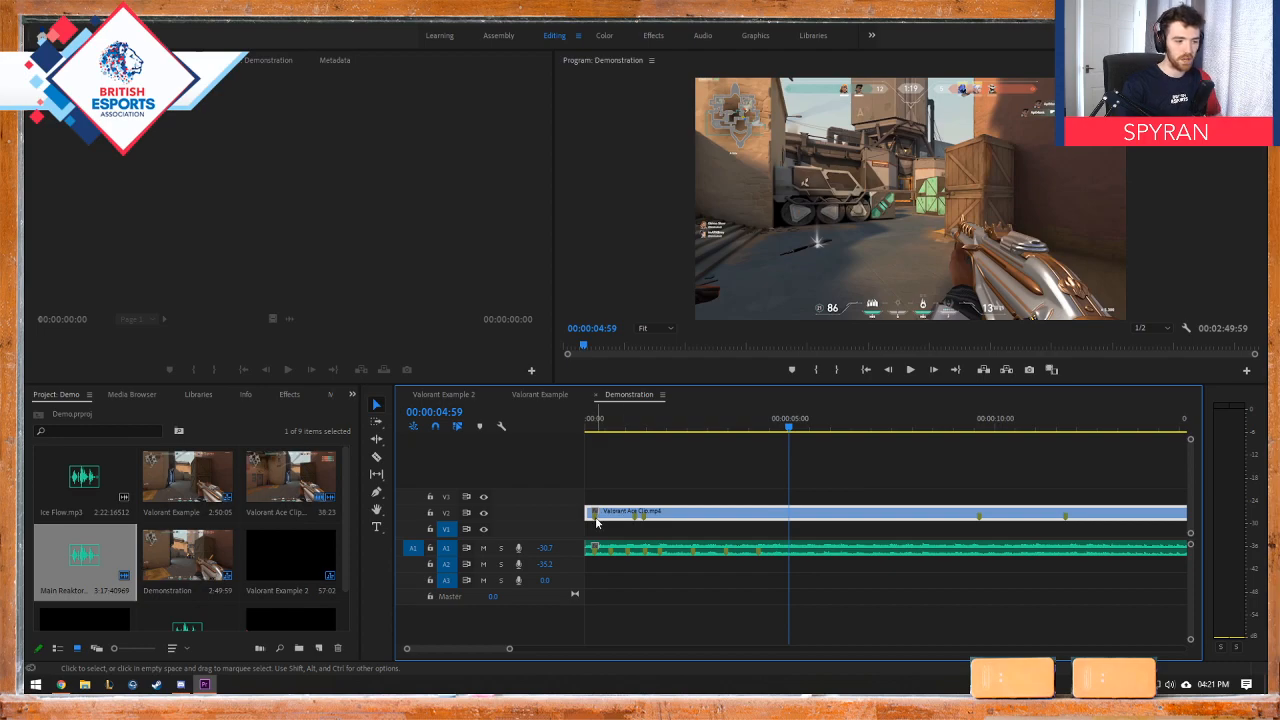
# Step: Move the playhead to the aligned first markers at 00:00:00:14 and play the edit from there, stopping at 00:00:01:11
pyautogui.click(596, 424)
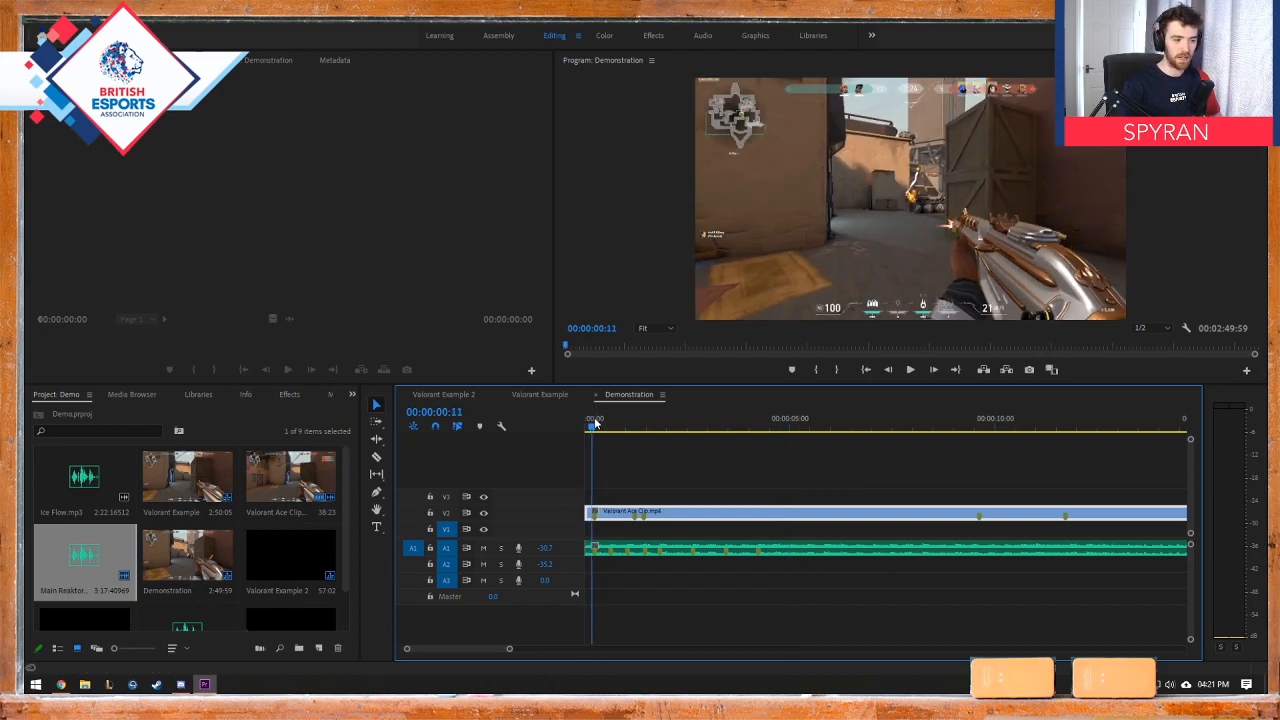
pyautogui.press('Left')
pyautogui.press('Left')
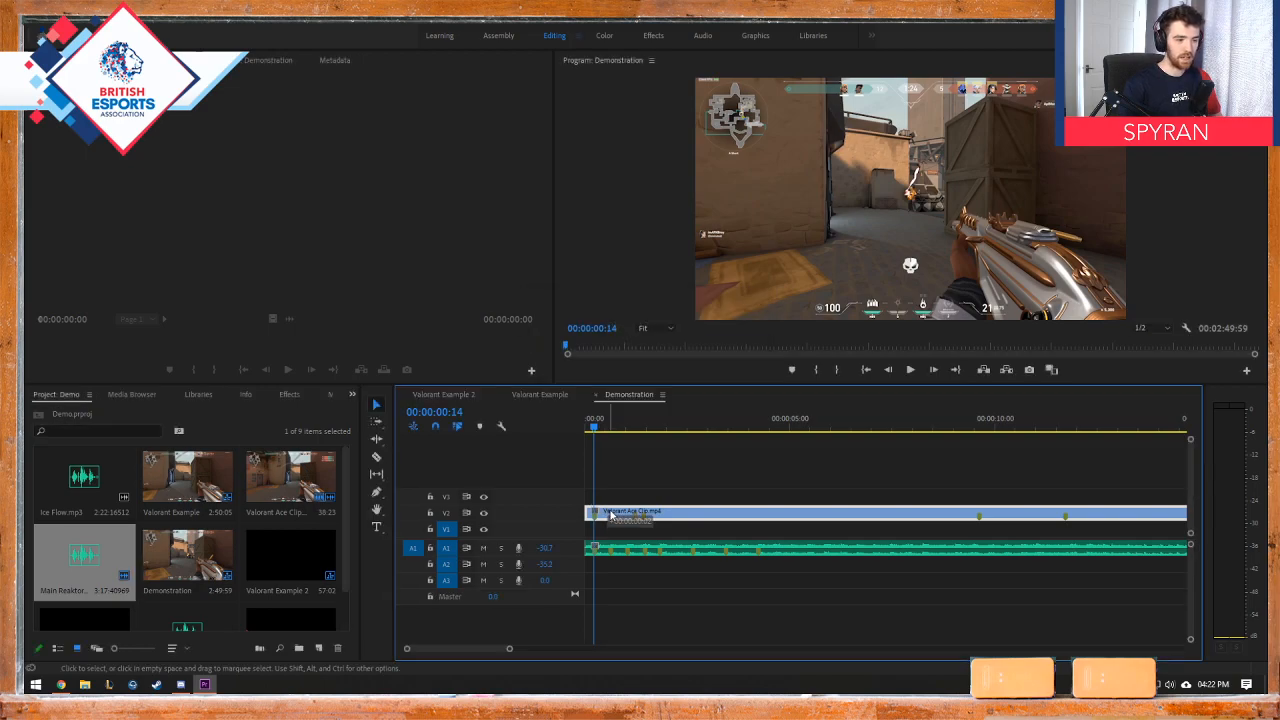
pyautogui.moveTo(609, 514); pyautogui.dragTo(576, 512)
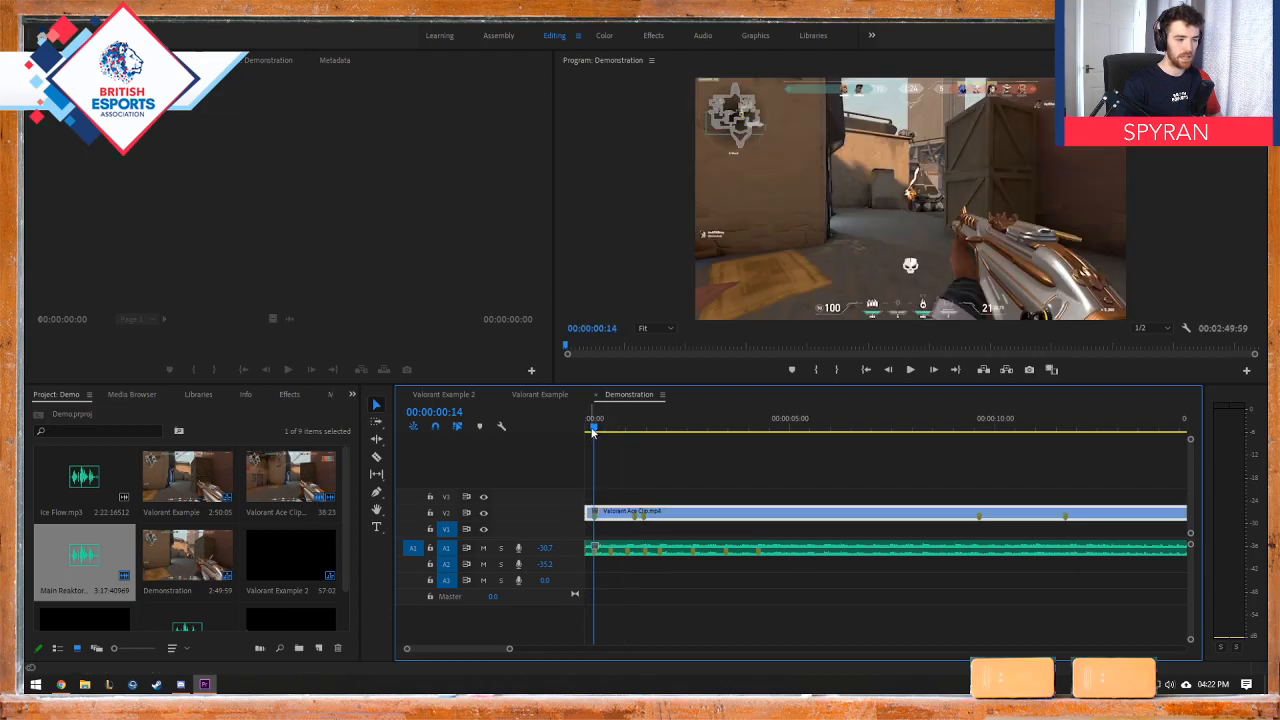
pyautogui.press('space')
# Step: Play the edit repeatedly from the sequence start to compare the kills with the beats, stopping at 00:00:02:26
pyautogui.press('space')
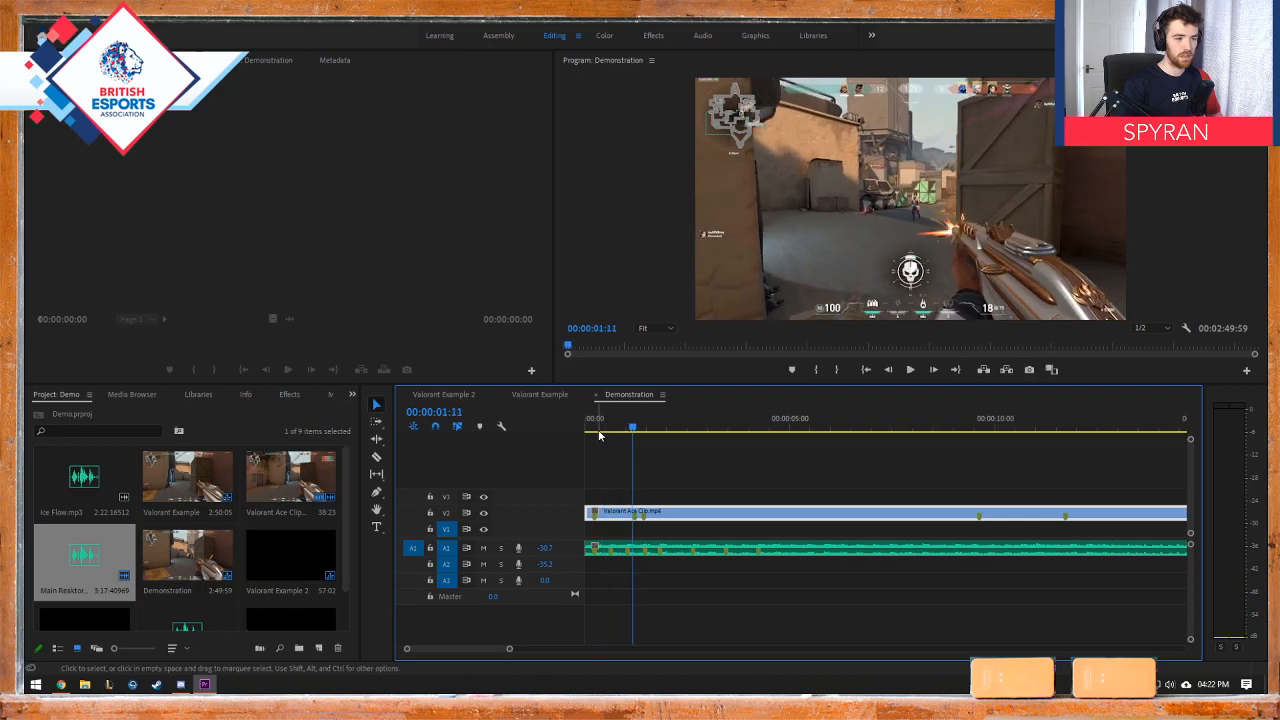
pyautogui.moveTo(598, 430); pyautogui.dragTo(551, 434)
pyautogui.press('space')
pyautogui.press('space')
pyautogui.press('space')
pyautogui.press('space')
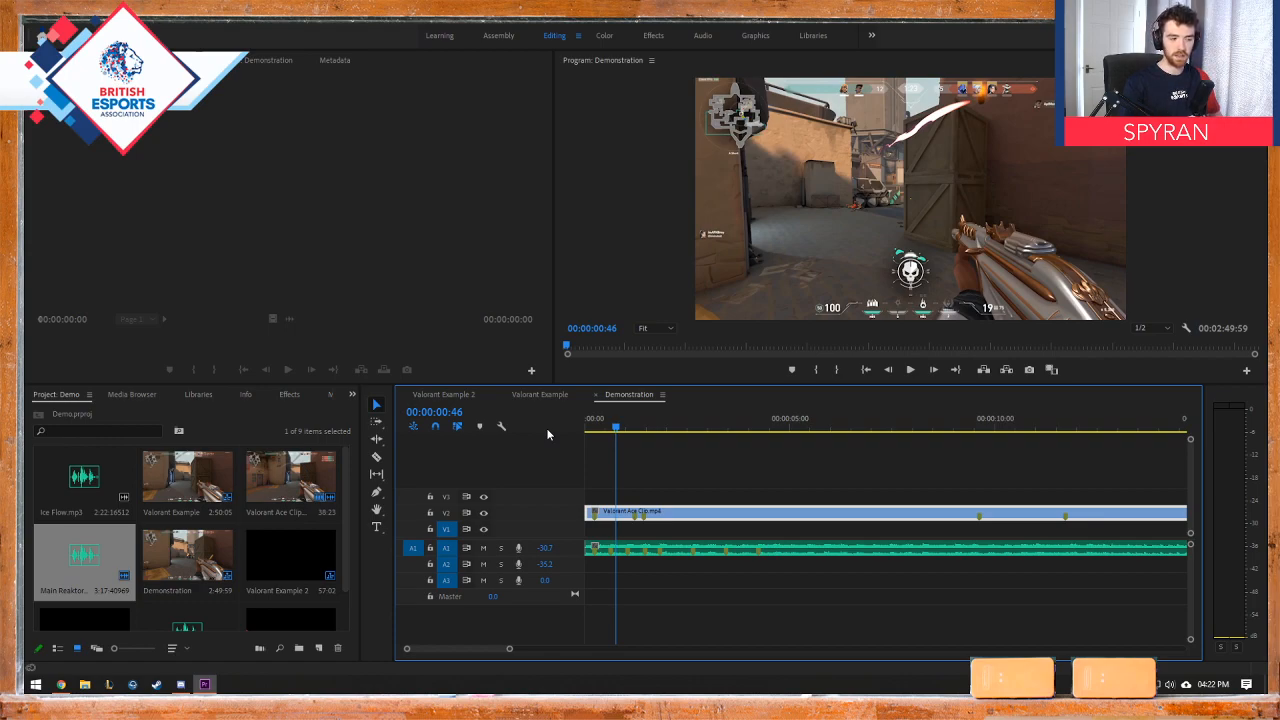
pyautogui.moveTo(588, 432); pyautogui.dragTo(565, 429)
pyautogui.press('space')
pyautogui.press('space')
pyautogui.press('space')
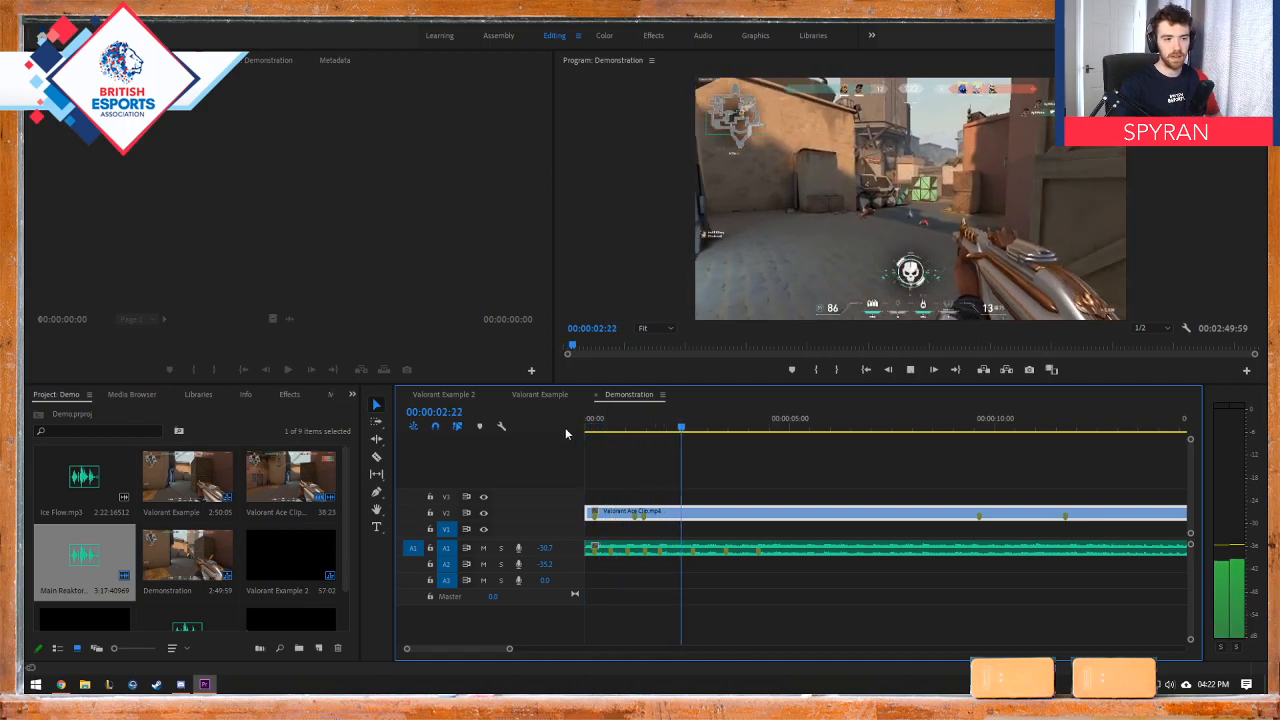
pyautogui.press('space')
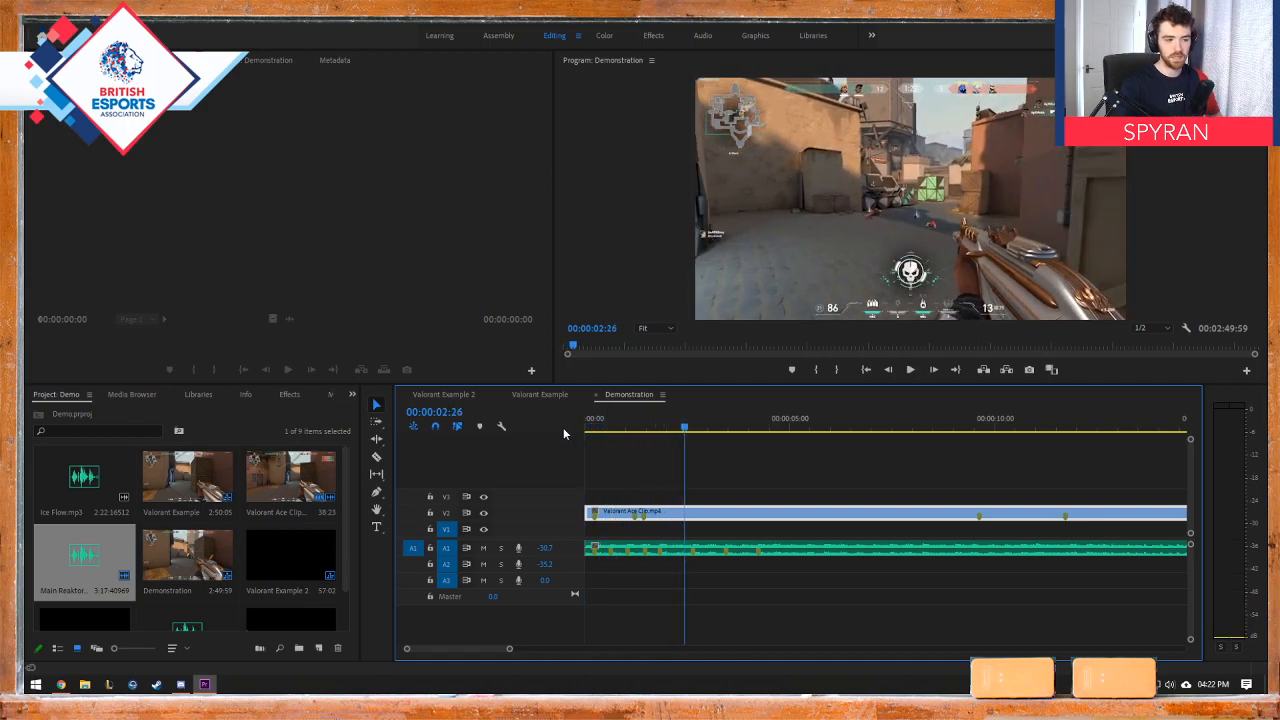
# Step: Replay the opening from the sequence start several times, checking the second kill against the music's early beat markers
pyautogui.moveTo(628, 432); pyautogui.dragTo(545, 419)
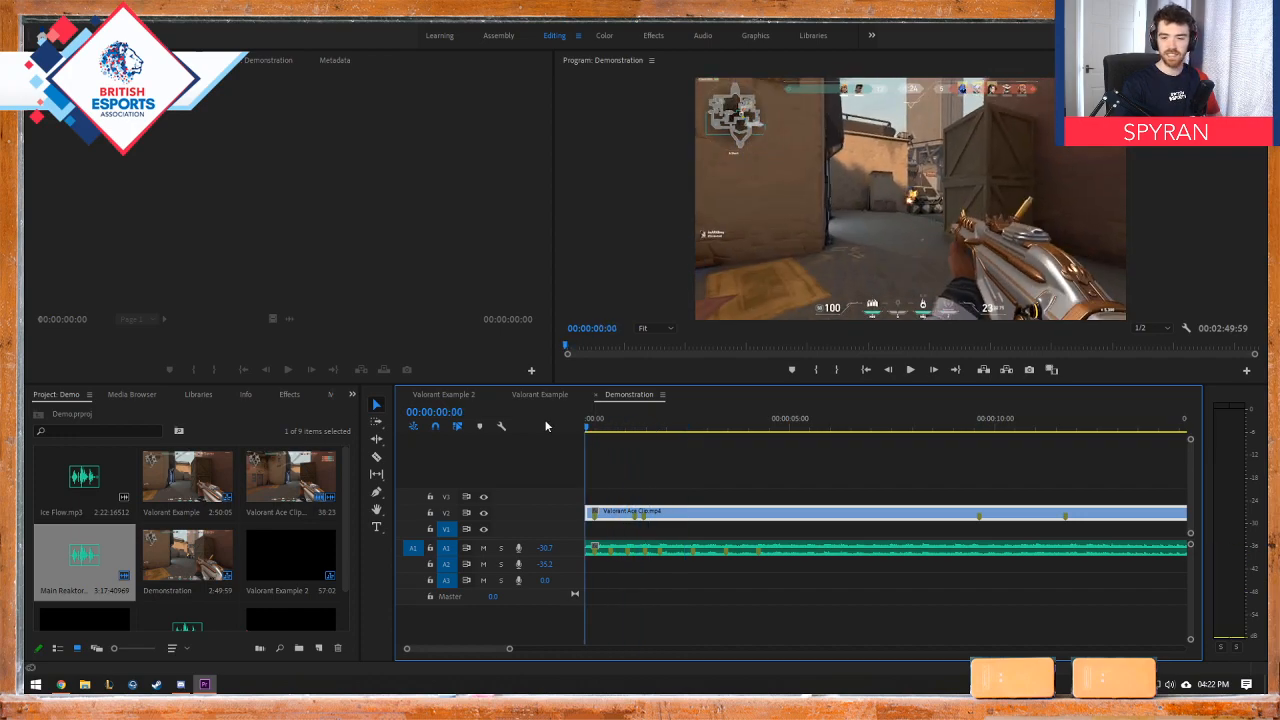
pyautogui.press('space')
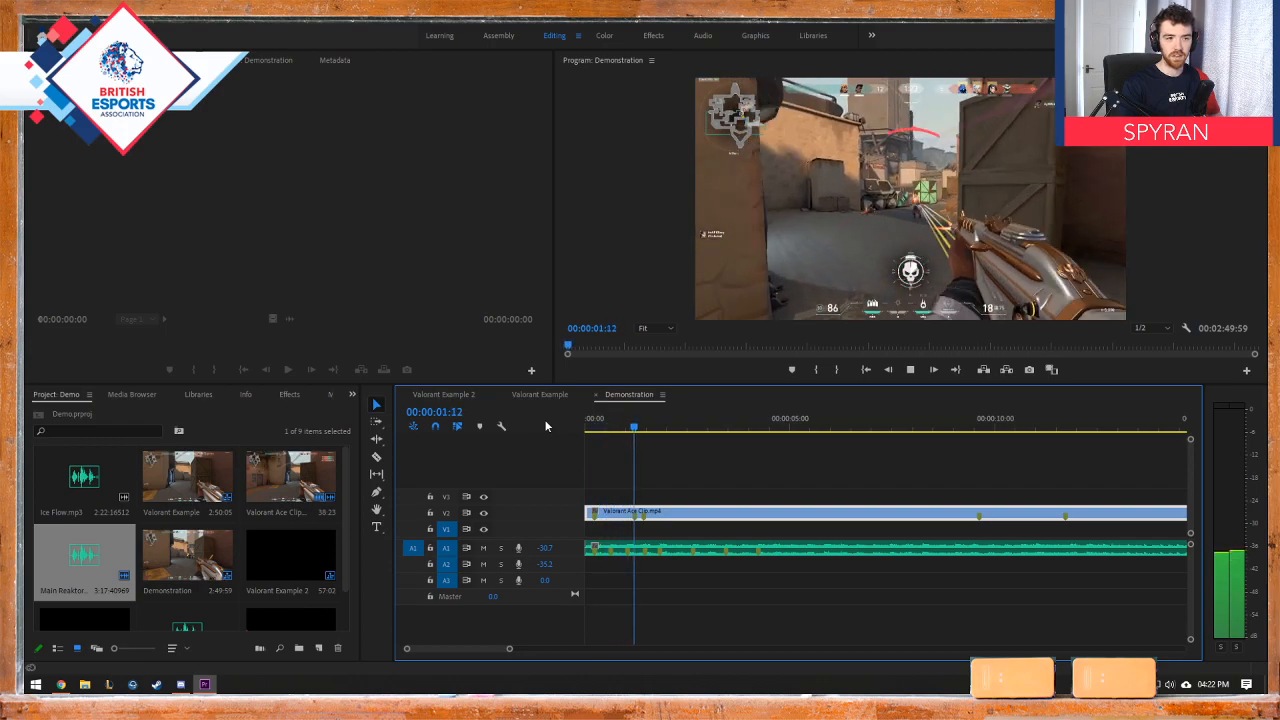
pyautogui.press('space')
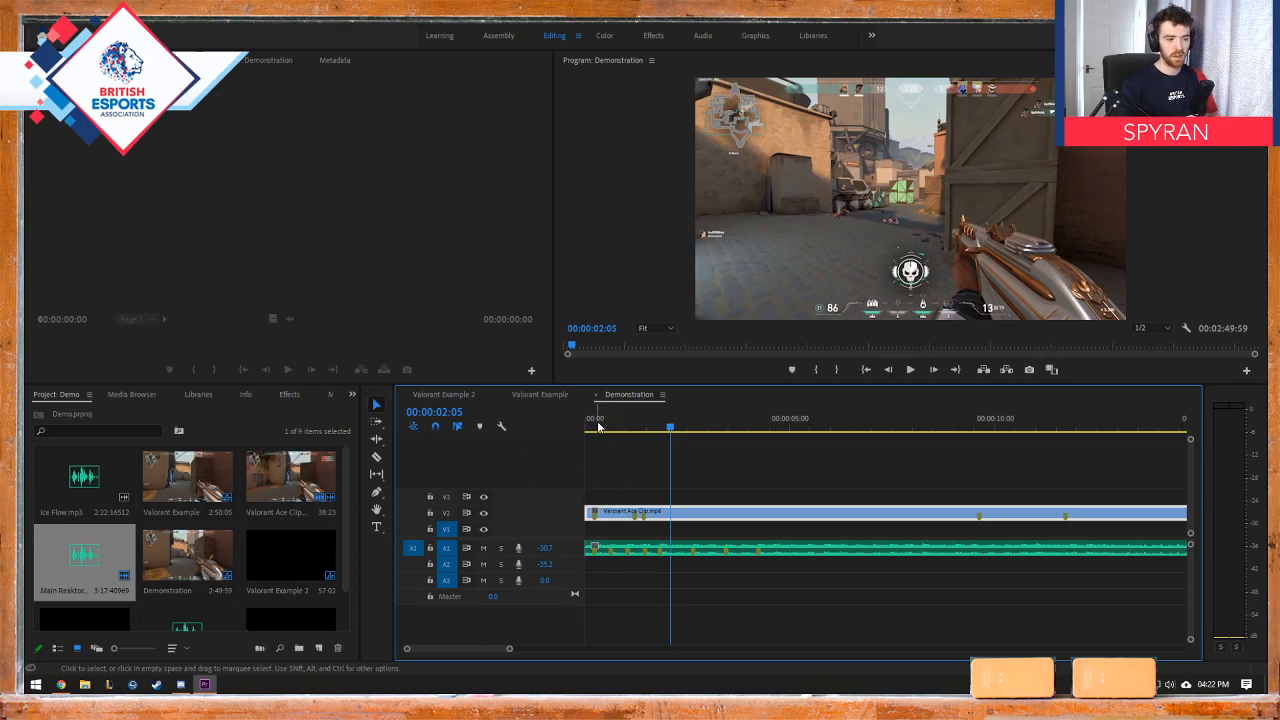
pyautogui.moveTo(598, 427); pyautogui.dragTo(573, 422)
pyautogui.press('space')
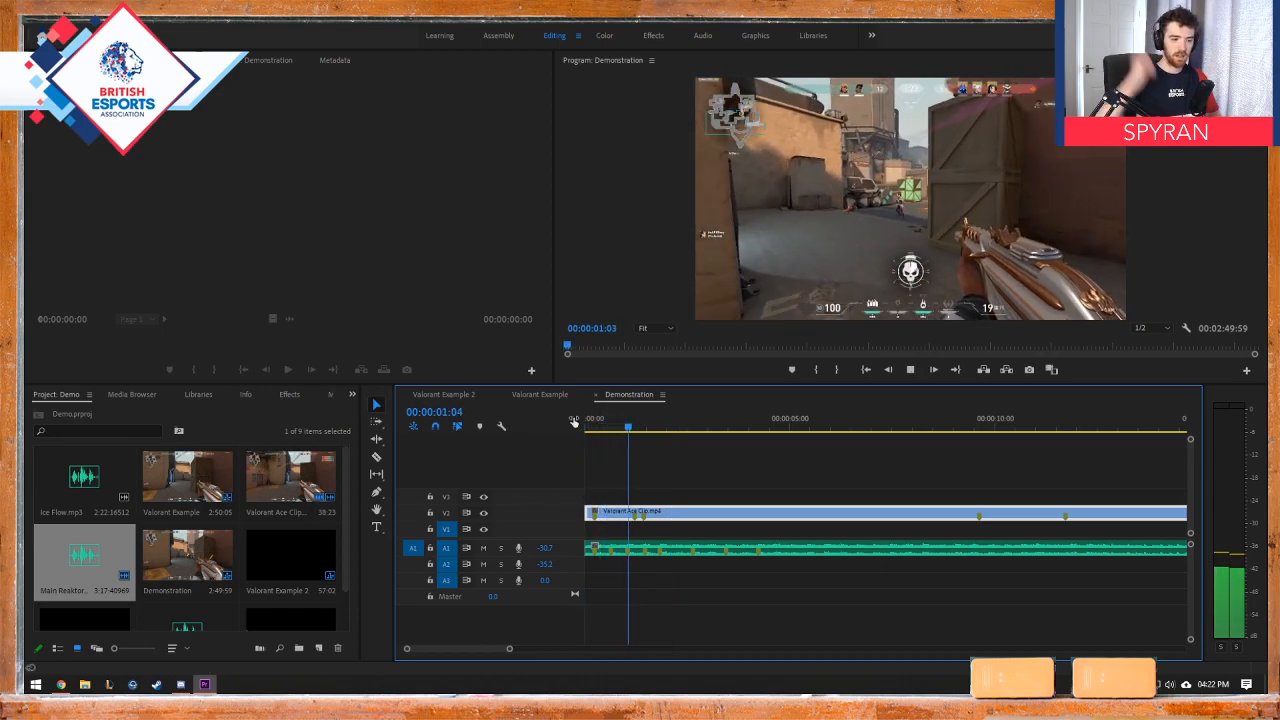
pyautogui.press('space')
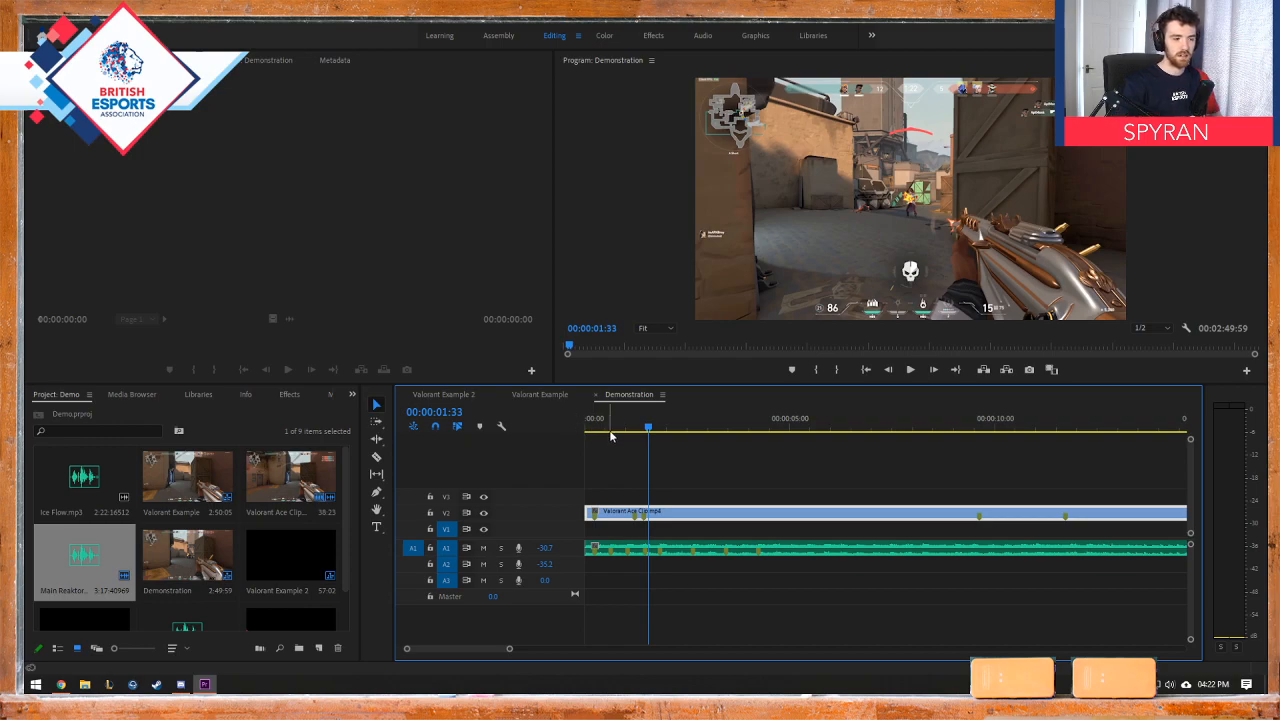
pyautogui.moveTo(610, 431); pyautogui.dragTo(518, 435)
pyautogui.press('space')
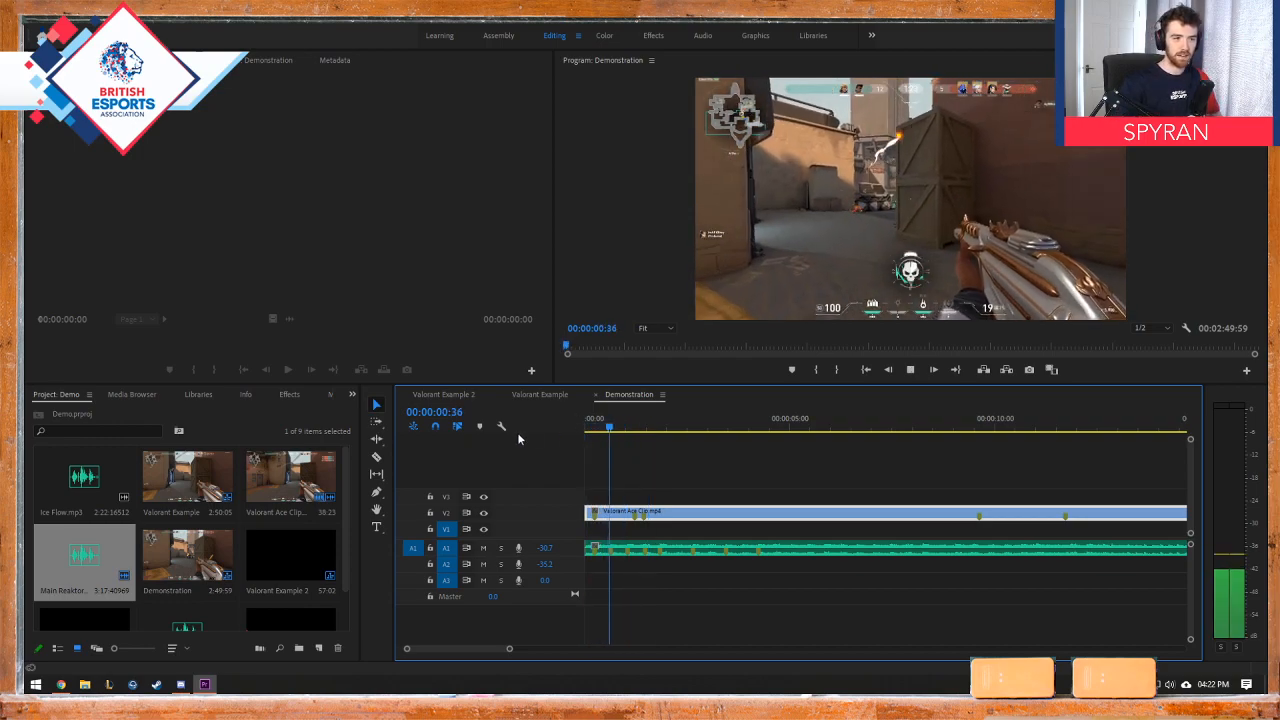
pyautogui.press('space')
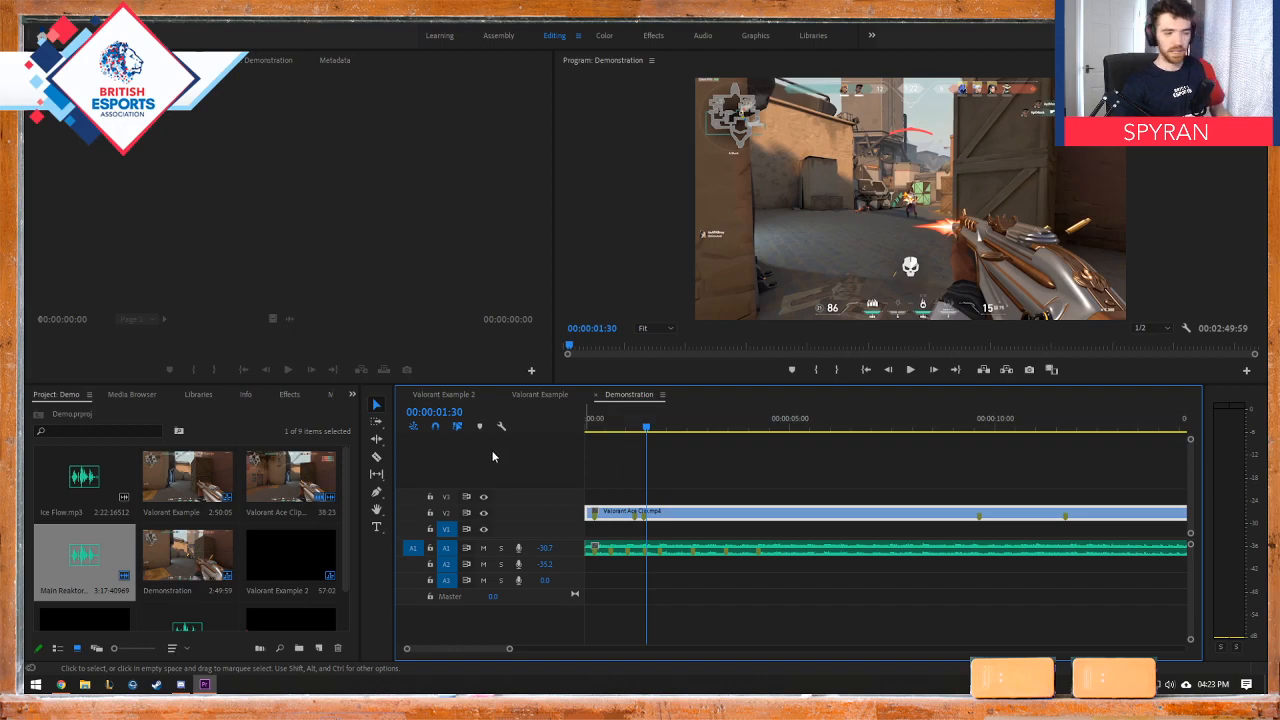
# Step: Split Valorant Ace Clip at about 00:00:00:48, after its first kill, and trim the first piece's end back to the music's second marker
pyautogui.click(376, 458)
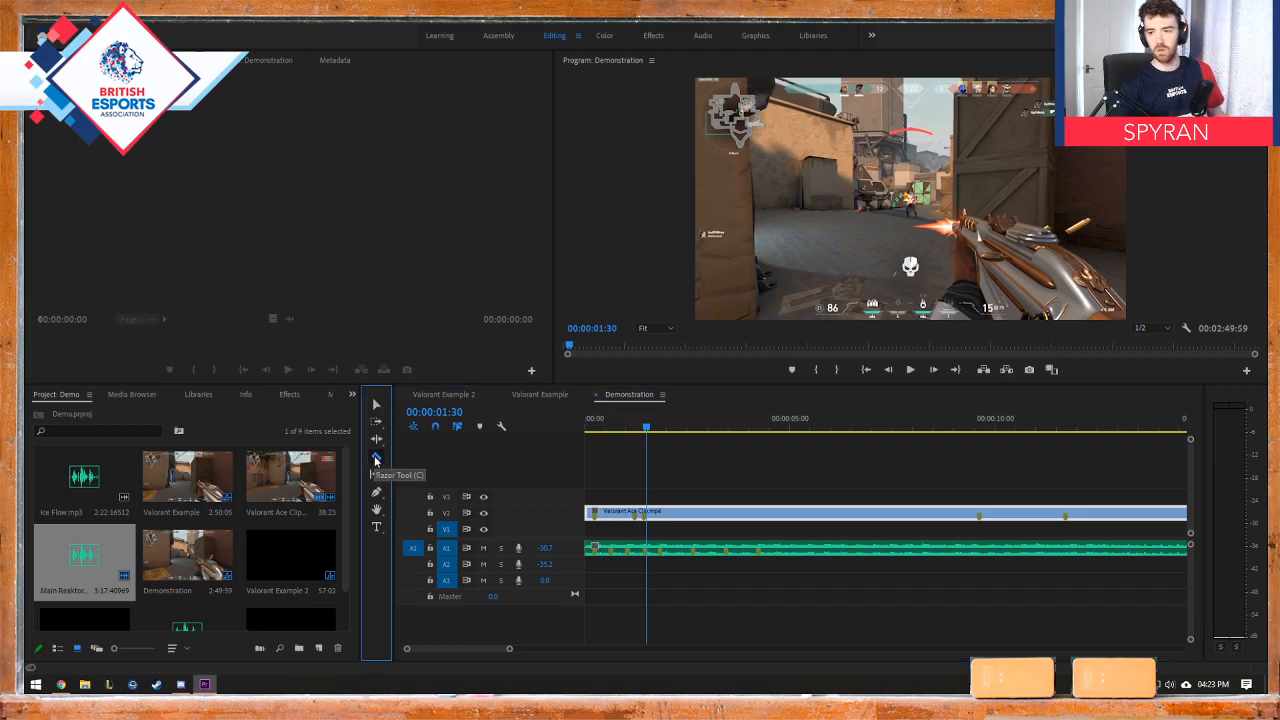
pyautogui.click(620, 512)
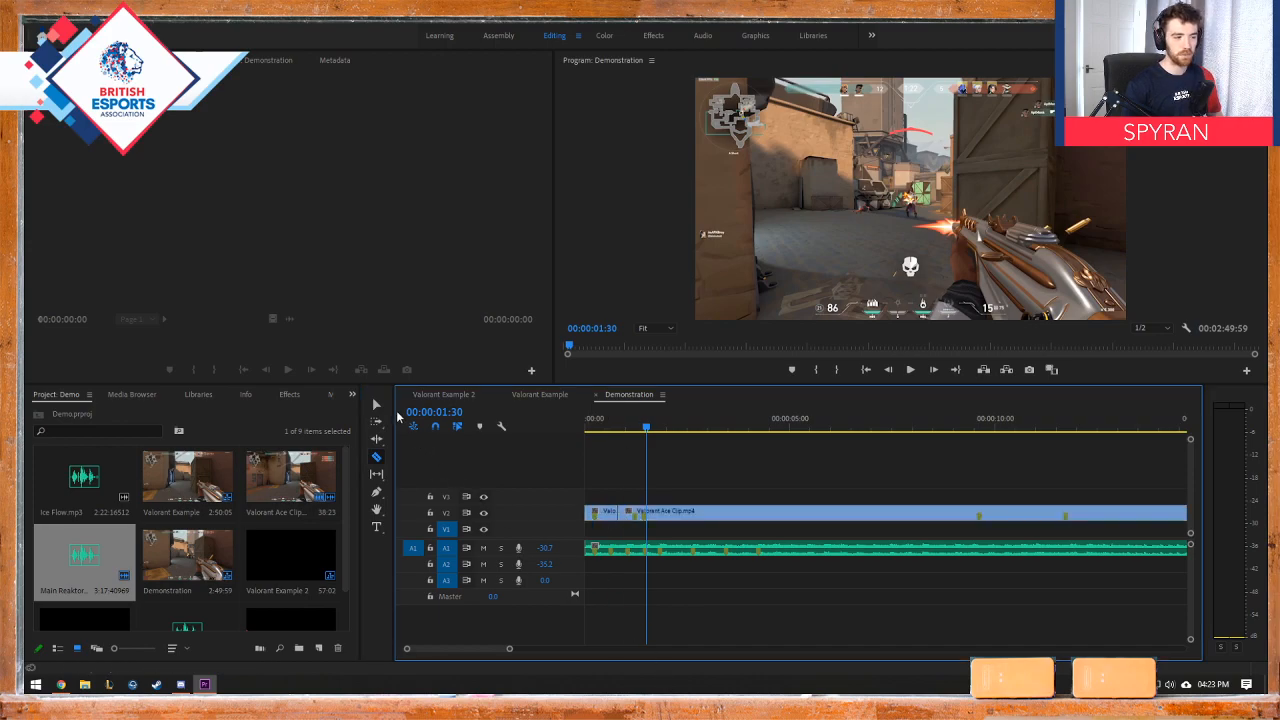
pyautogui.click(376, 404)
pyautogui.click(615, 430)
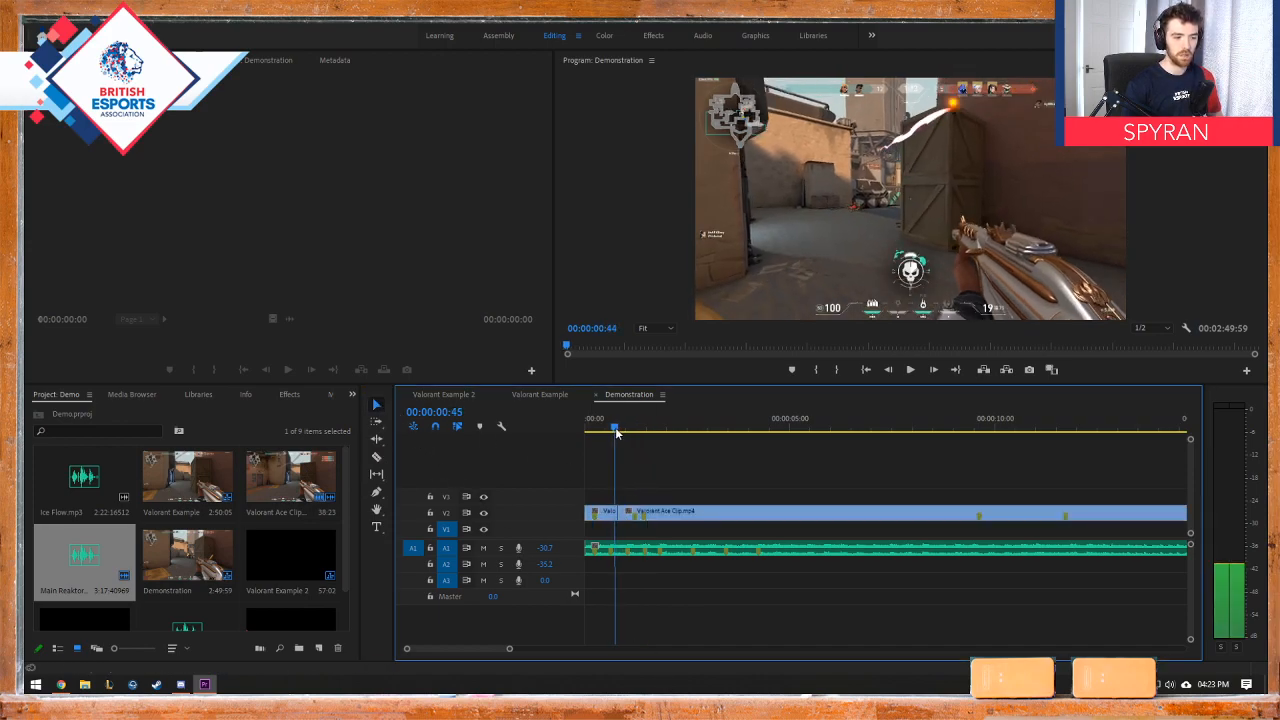
pyautogui.moveTo(615, 430); pyautogui.dragTo(613, 430)
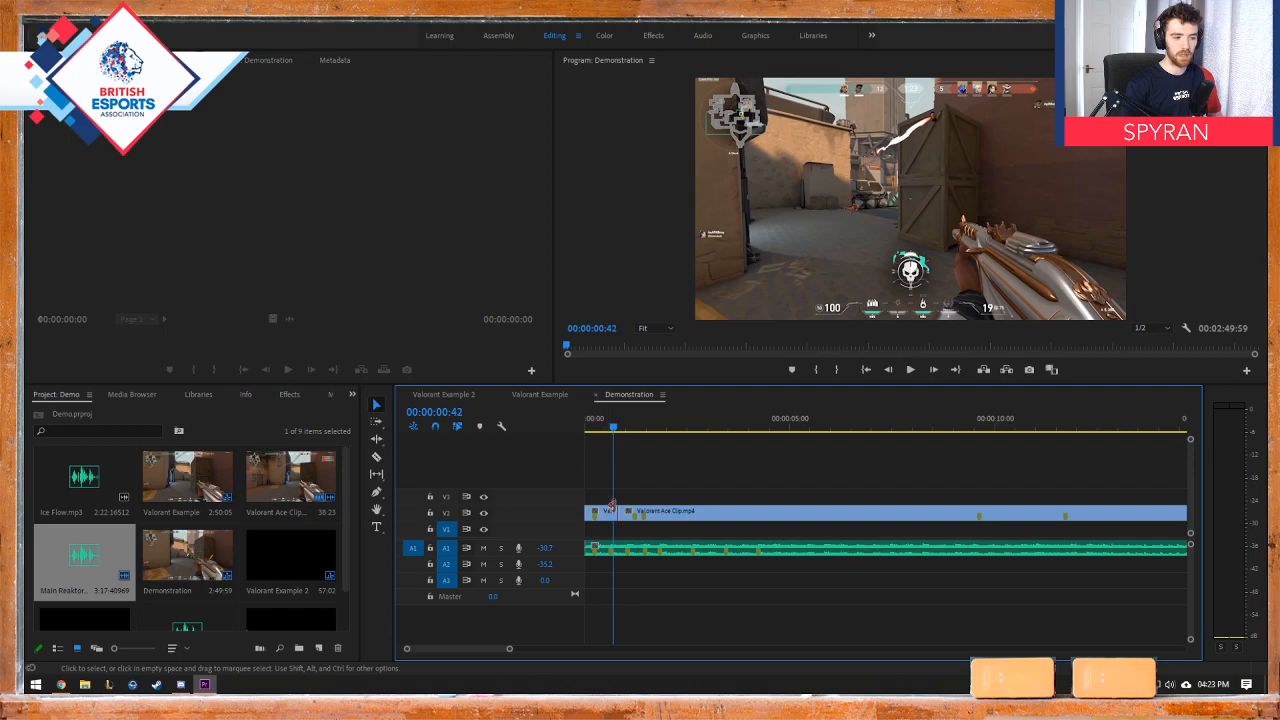
pyautogui.moveTo(611, 515); pyautogui.dragTo(606, 497)
pyautogui.moveTo(608, 425); pyautogui.dragTo(617, 426)
pyautogui.moveTo(605, 497); pyautogui.dragTo(613, 513)
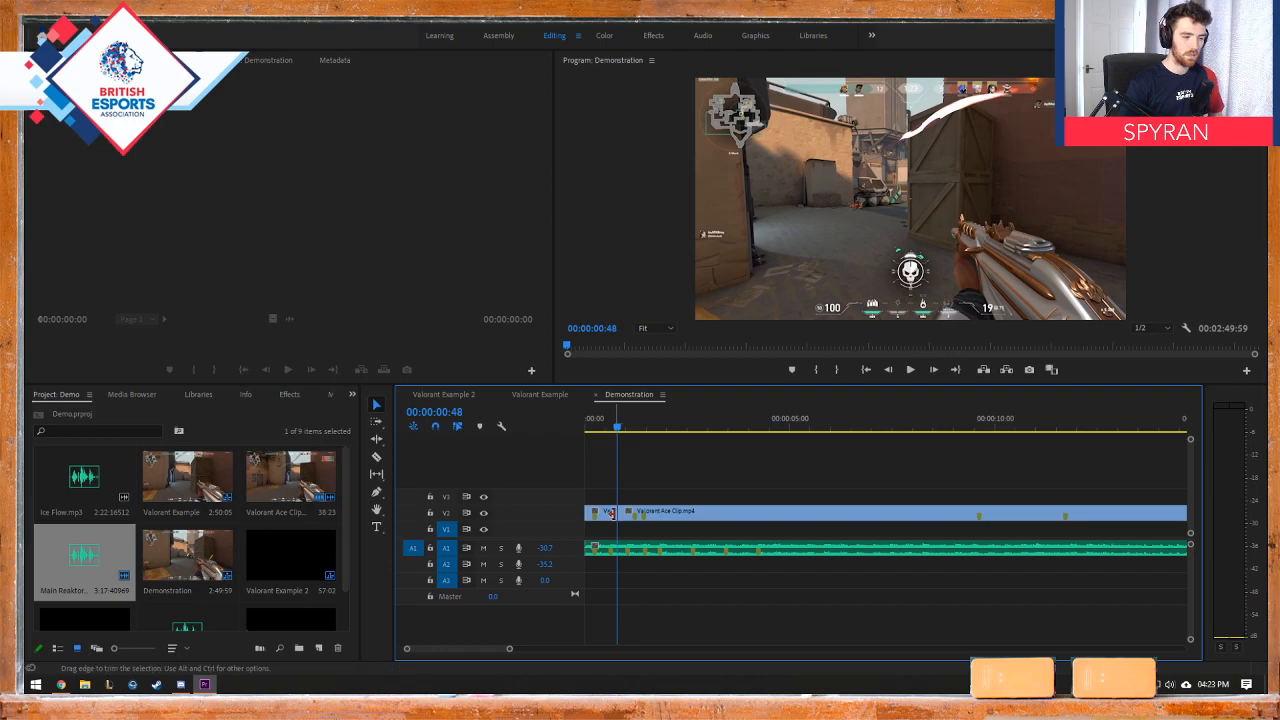
pyautogui.moveTo(615, 515); pyautogui.dragTo(608, 514)
# Step: Find the second kill at 00:00:01:27, trim the second piece's start to it, and close the gap to the first piece
pyautogui.moveTo(604, 430); pyautogui.dragTo(644, 435)
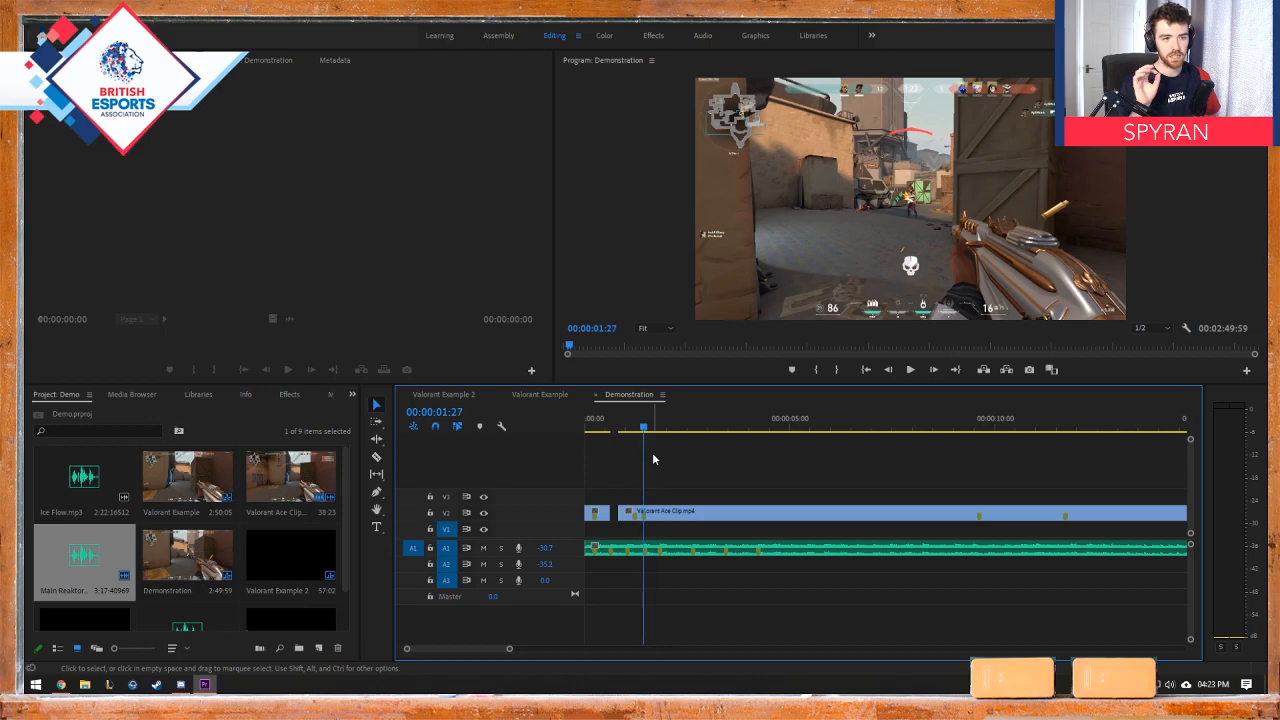
pyautogui.press('Right')
pyautogui.press('Right')
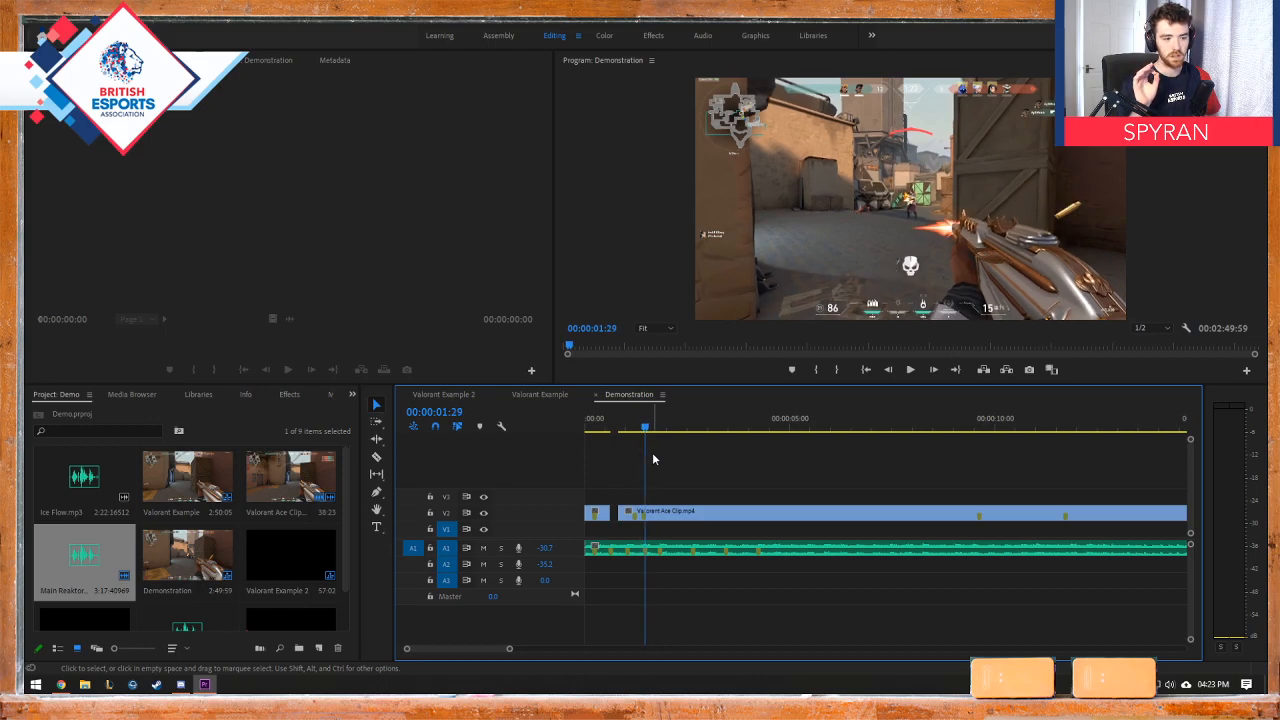
pyautogui.press('Left')
pyautogui.press('Left')
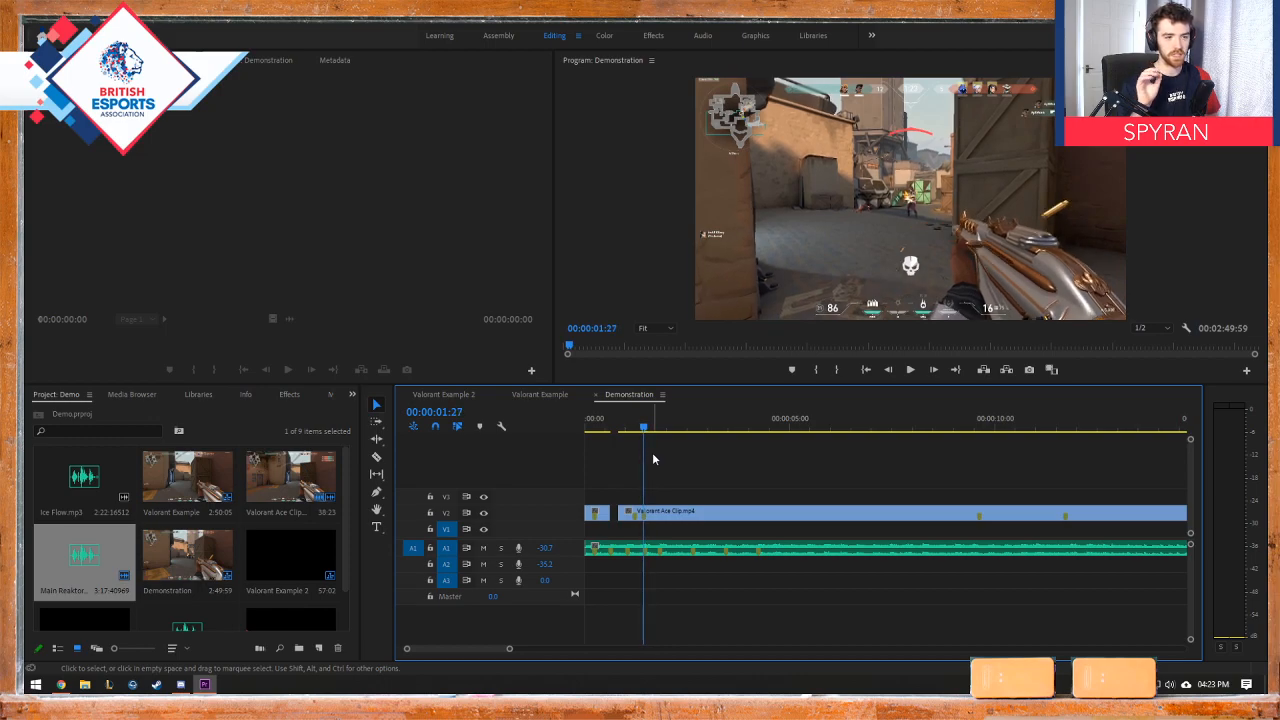
pyautogui.moveTo(619, 511)
pyautogui.mouseDown()
pyautogui.moveTo(679, 514)
pyautogui.moveTo(622, 512)
pyautogui.mouseUp()
# Step: Play the new cut, then shift the second piece to the music's third marker and extend the first piece to meet it
pyautogui.press('Home')
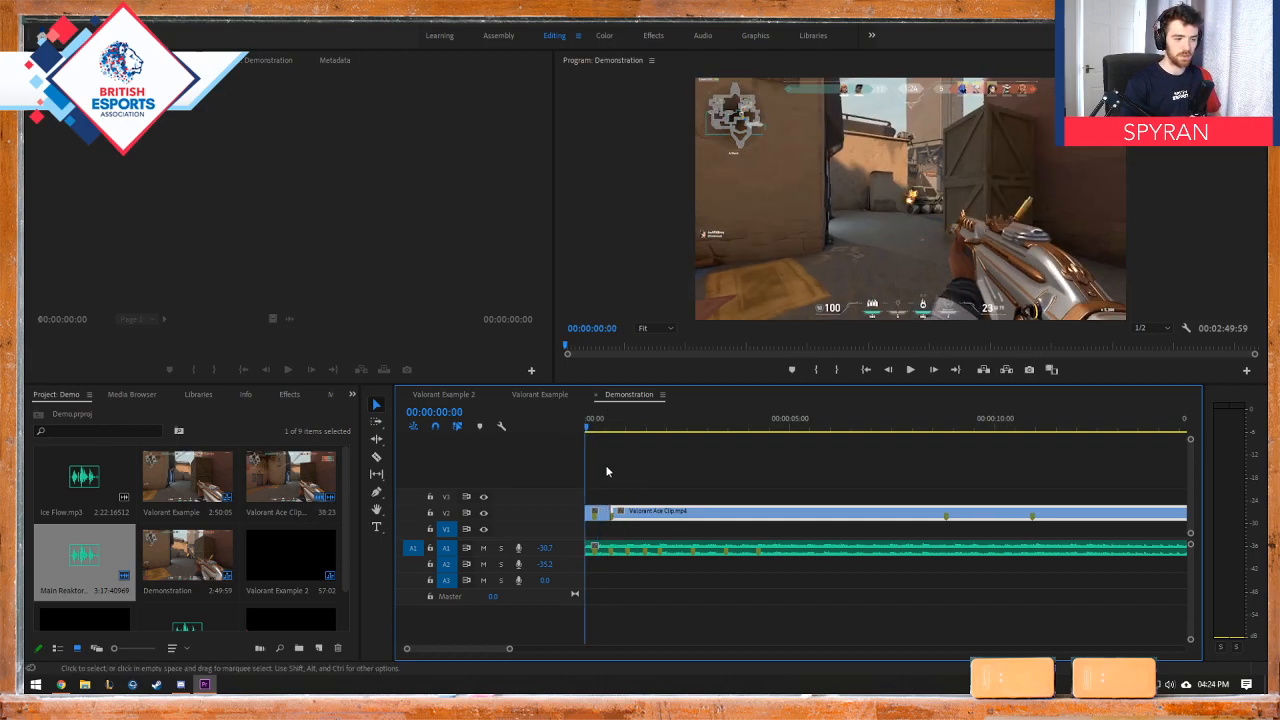
pyautogui.press('space')
pyautogui.moveTo(636, 514)
pyautogui.mouseDown()
pyautogui.moveTo(652, 514)
pyautogui.moveTo(625, 512)
pyautogui.mouseUp()
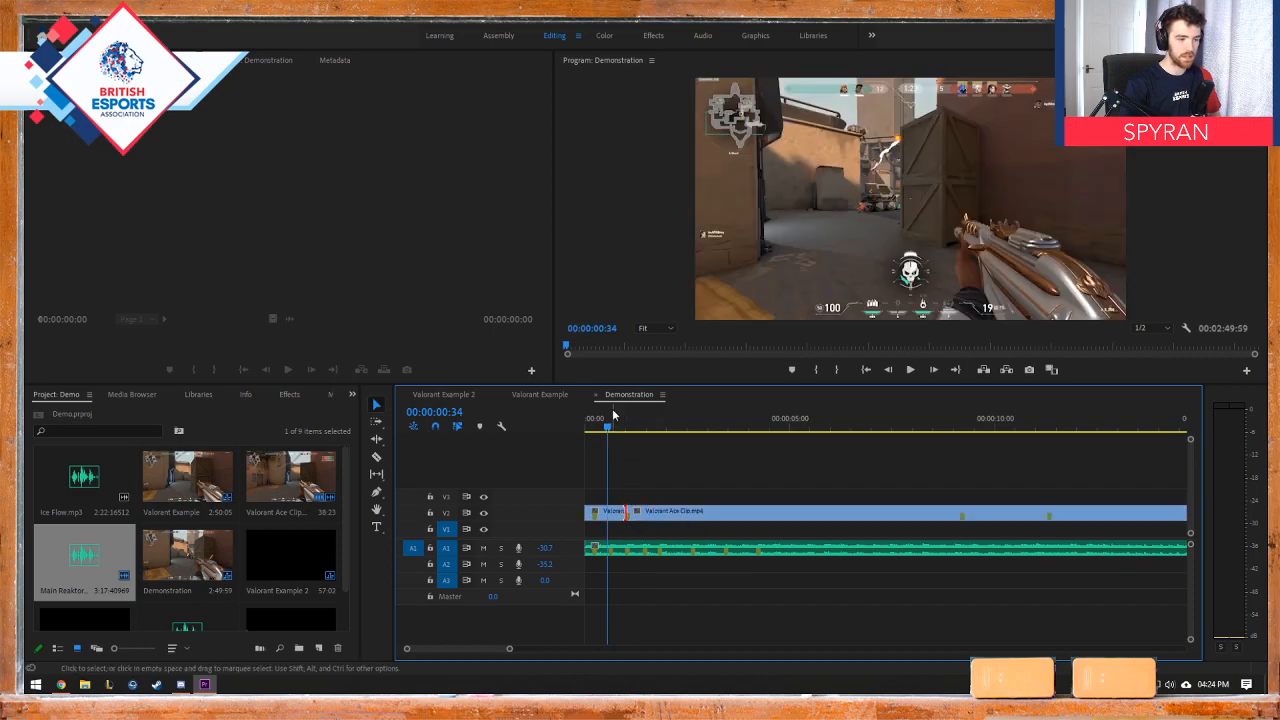
pyautogui.press('space')
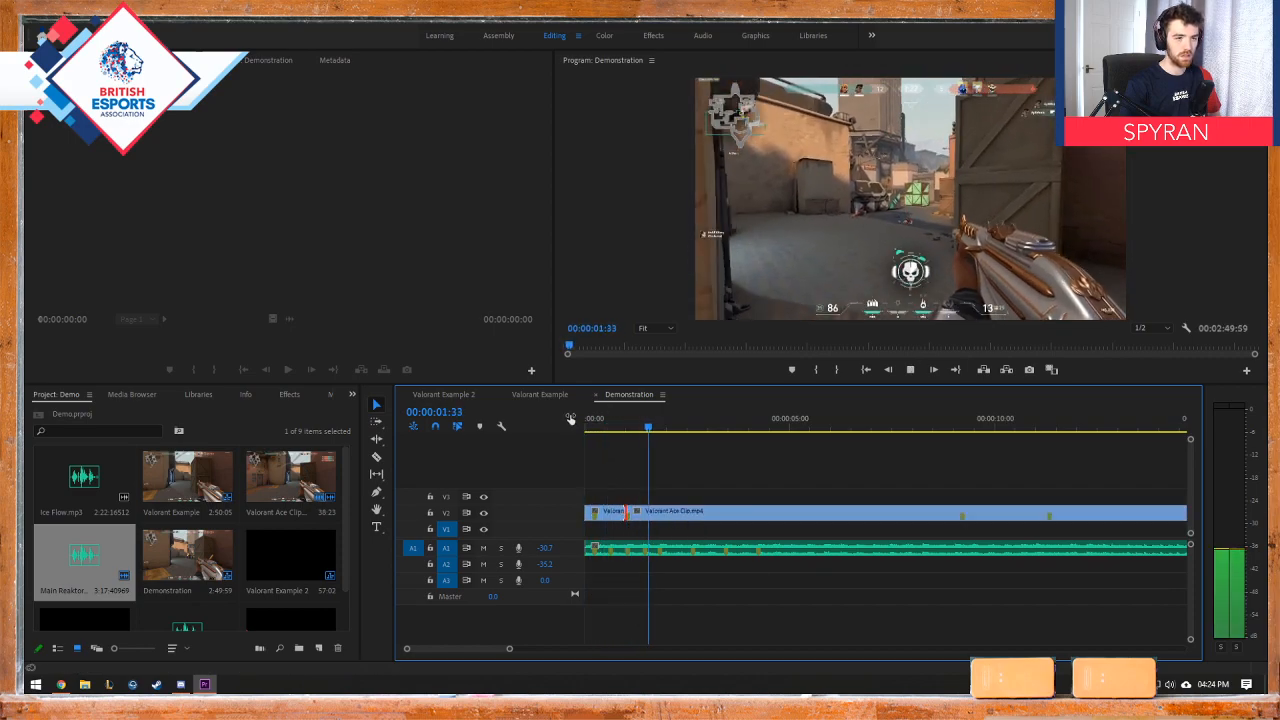
pyautogui.press('space')
pyautogui.press('Home')
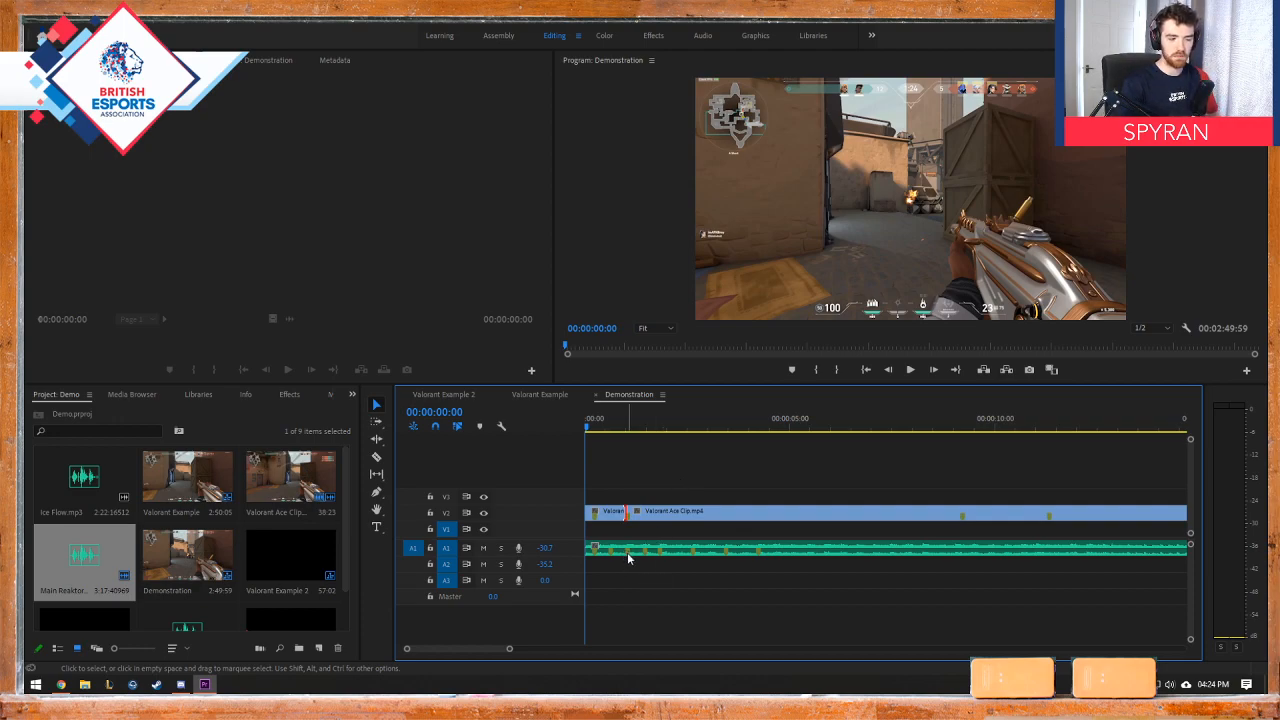
# Step: Check the cut near 00:00:01:02 against the music's third marker and play from the sequence start to 00:00:01:48
pyautogui.click(630, 428)
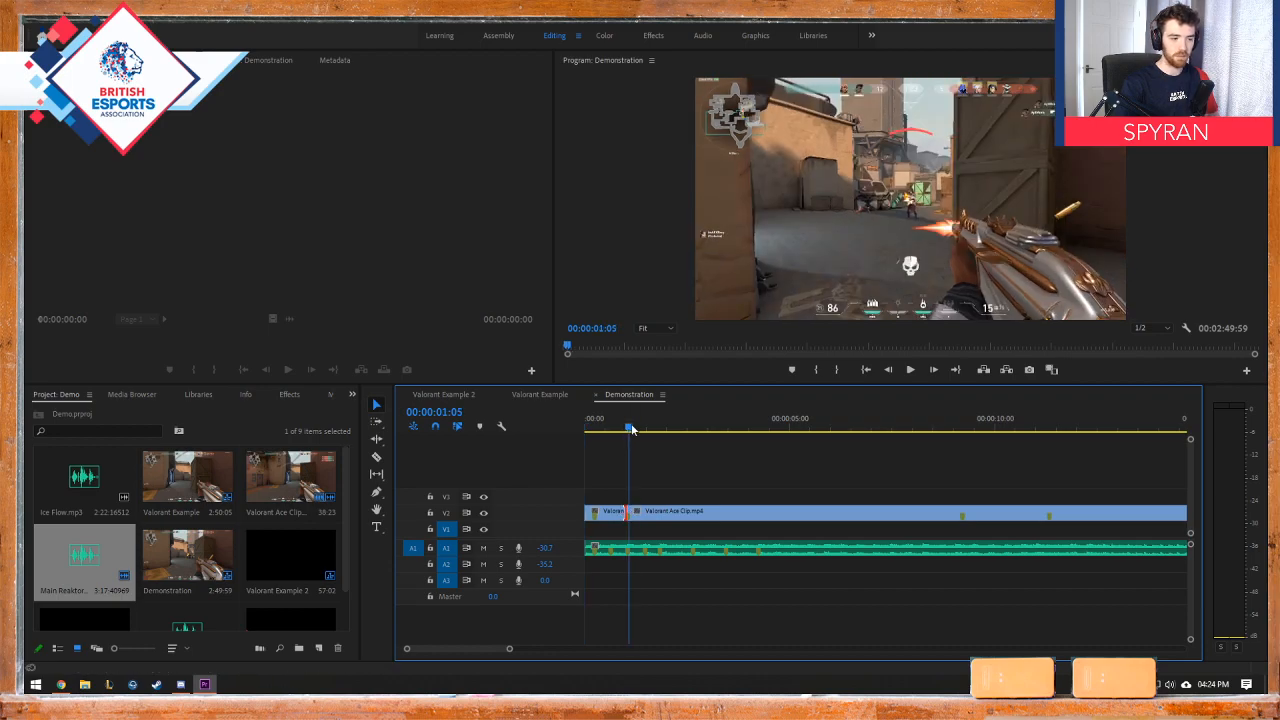
pyautogui.moveTo(632, 428); pyautogui.dragTo(628, 428)
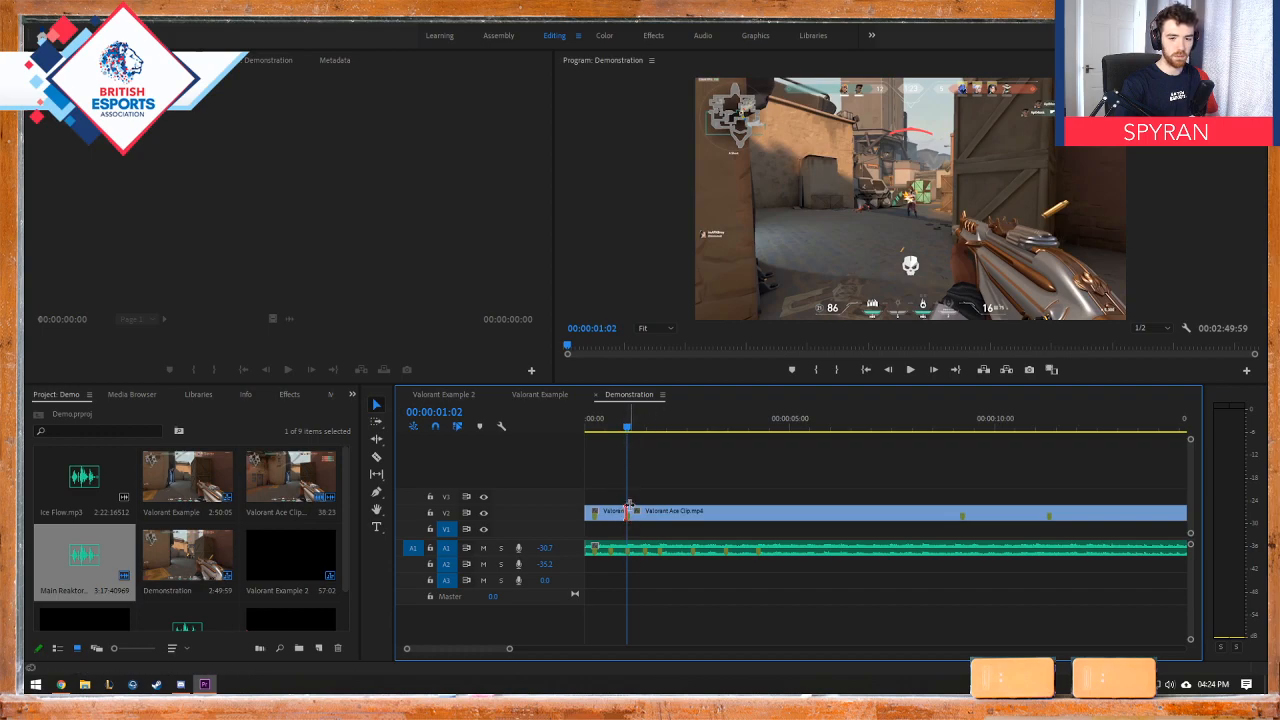
pyautogui.press('Home')
pyautogui.press('space')
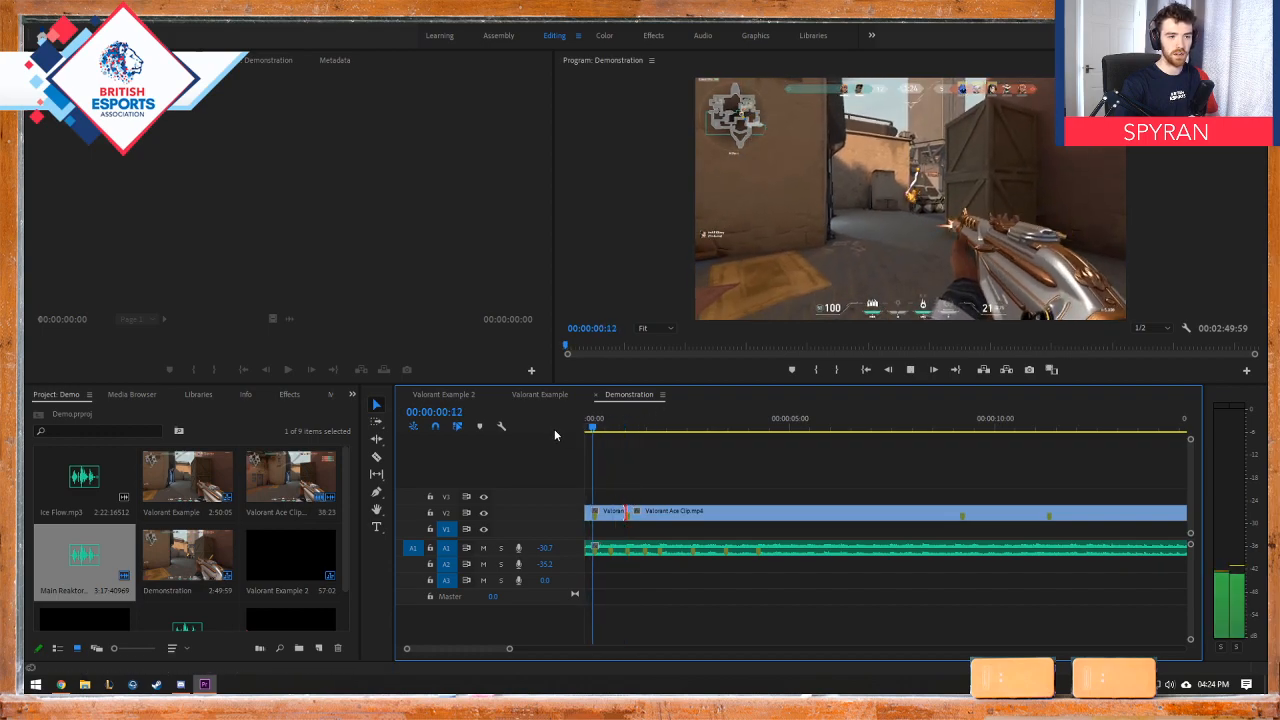
pyautogui.press('space')
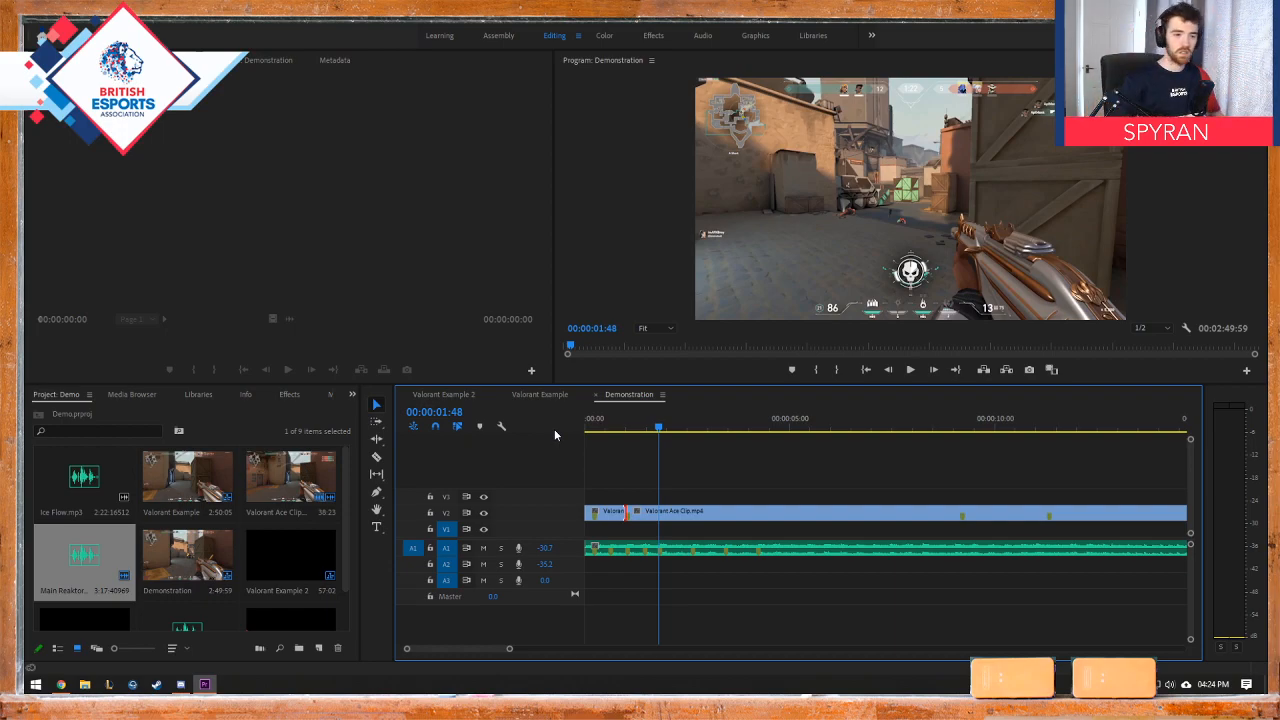
# Step: Replay the two kills with the music from the sequence start, stopping at 00:00:02:02
pyautogui.moveTo(594, 428); pyautogui.dragTo(560, 428)
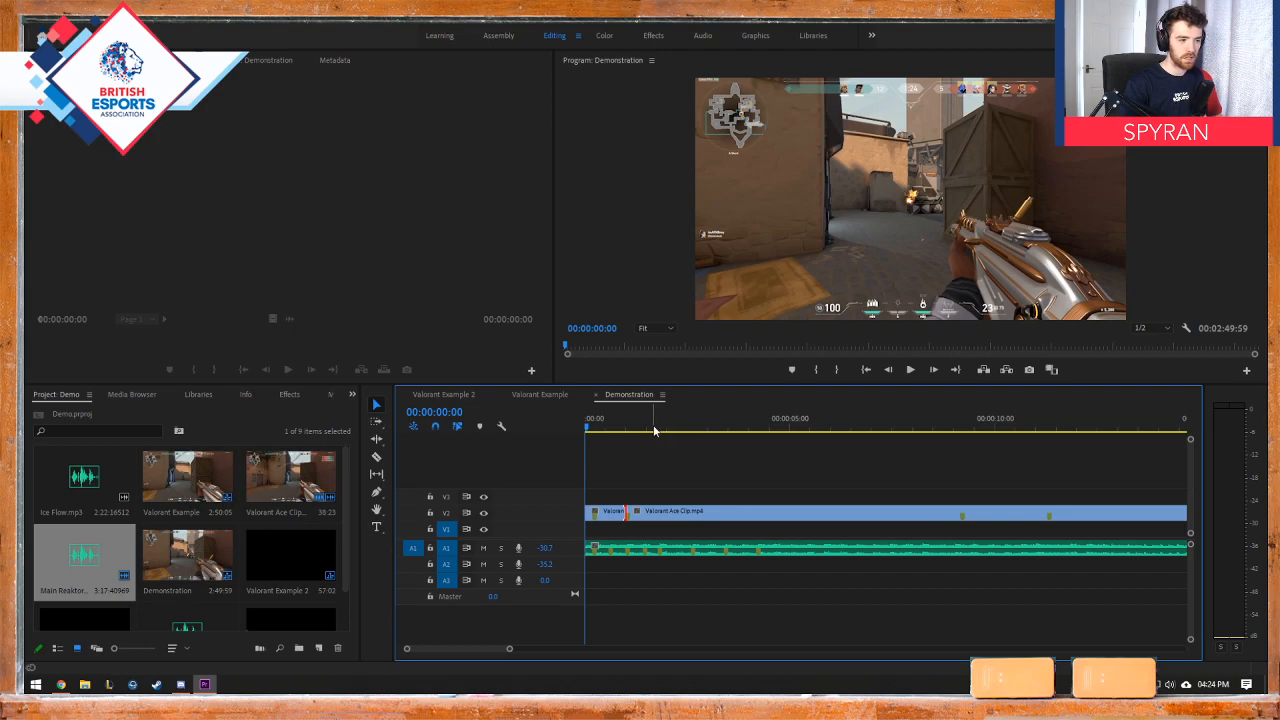
pyautogui.press('space')
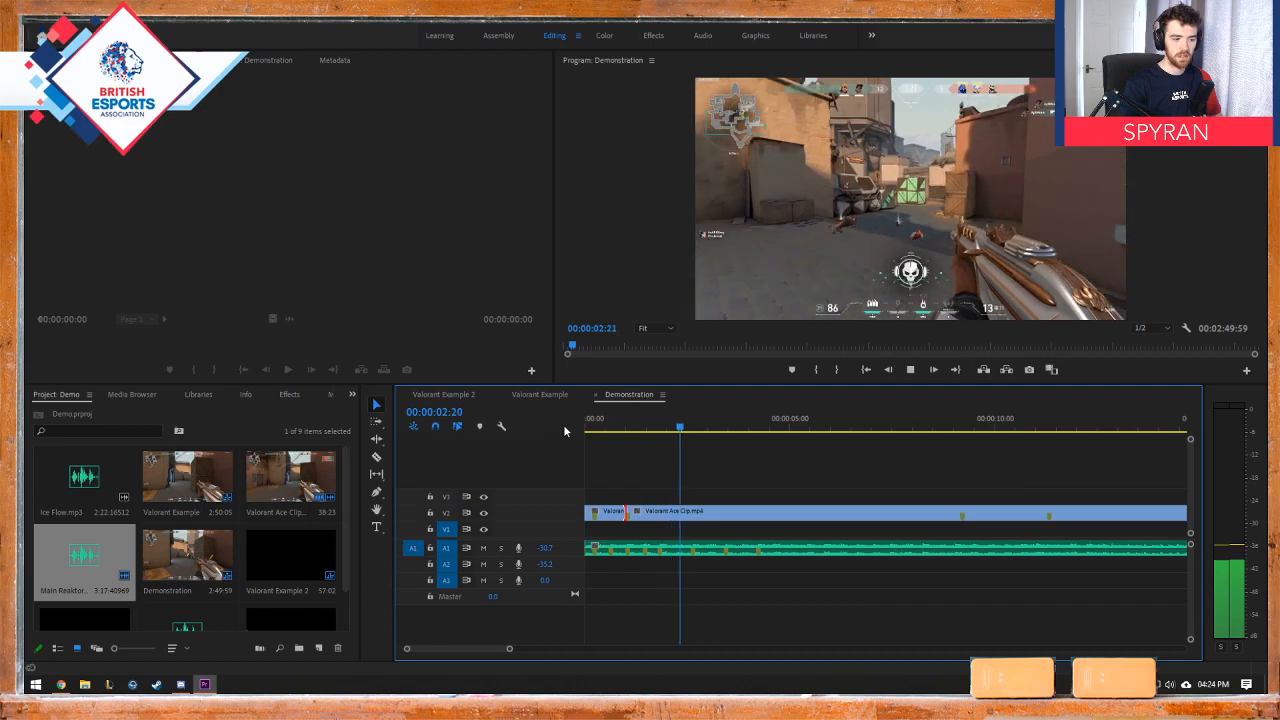
pyautogui.press('space')
pyautogui.moveTo(591, 430); pyautogui.dragTo(573, 430)
pyautogui.press('space')
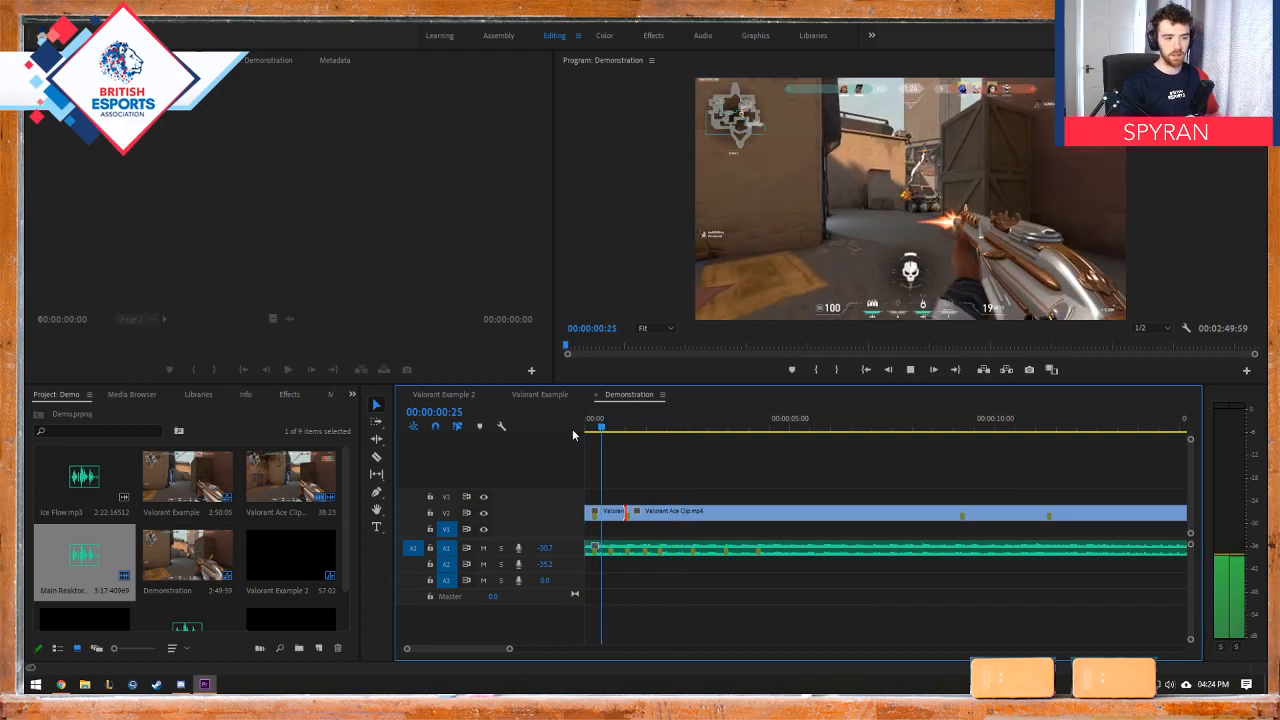
pyautogui.press('space')
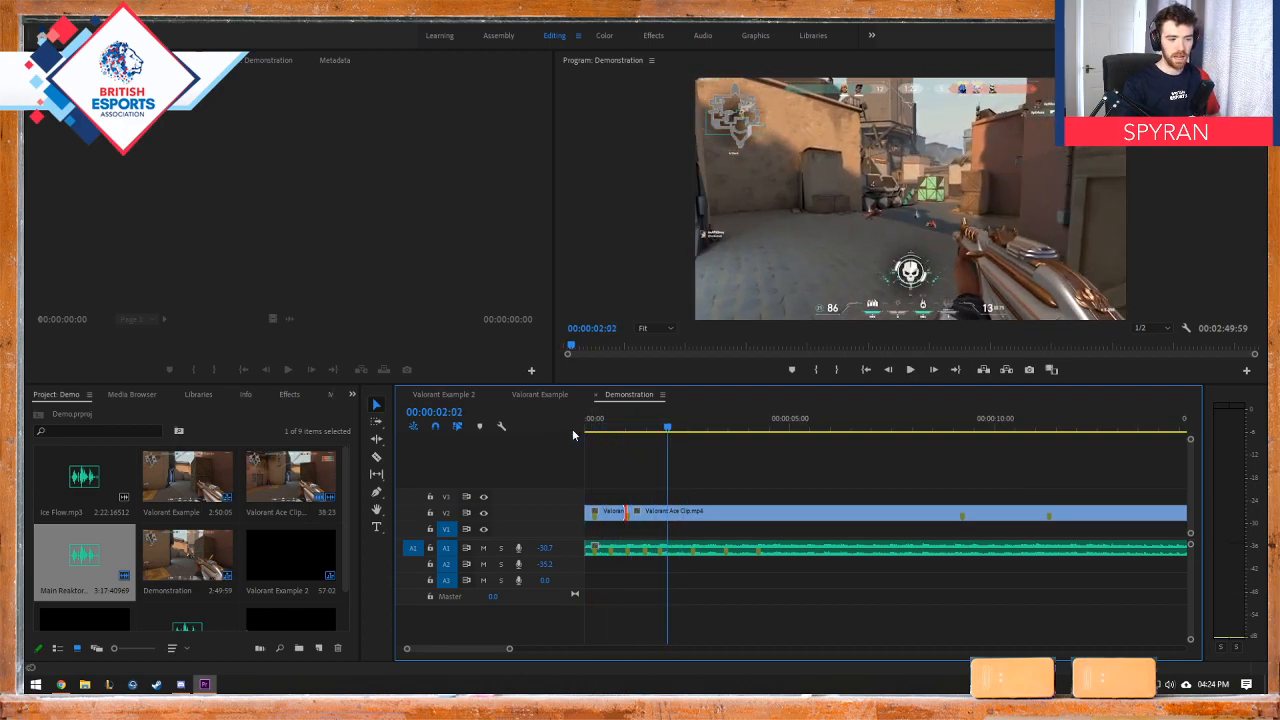
# Step: Split the second piece of Valorant Ace Clip at 00:00:01:49, by the music's fifth marker, using the Razor tool
pyautogui.moveTo(668, 430); pyautogui.dragTo(661, 431)
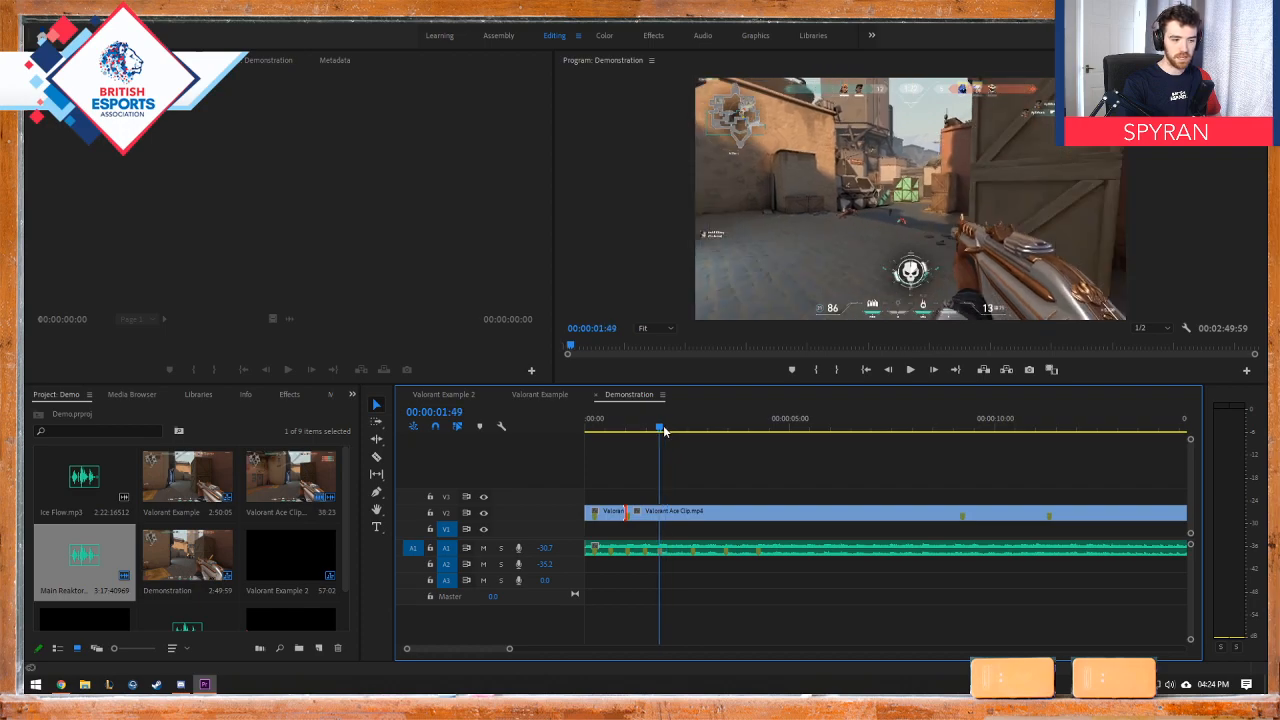
pyautogui.press('c')
pyautogui.click(663, 511)
pyautogui.press('v')
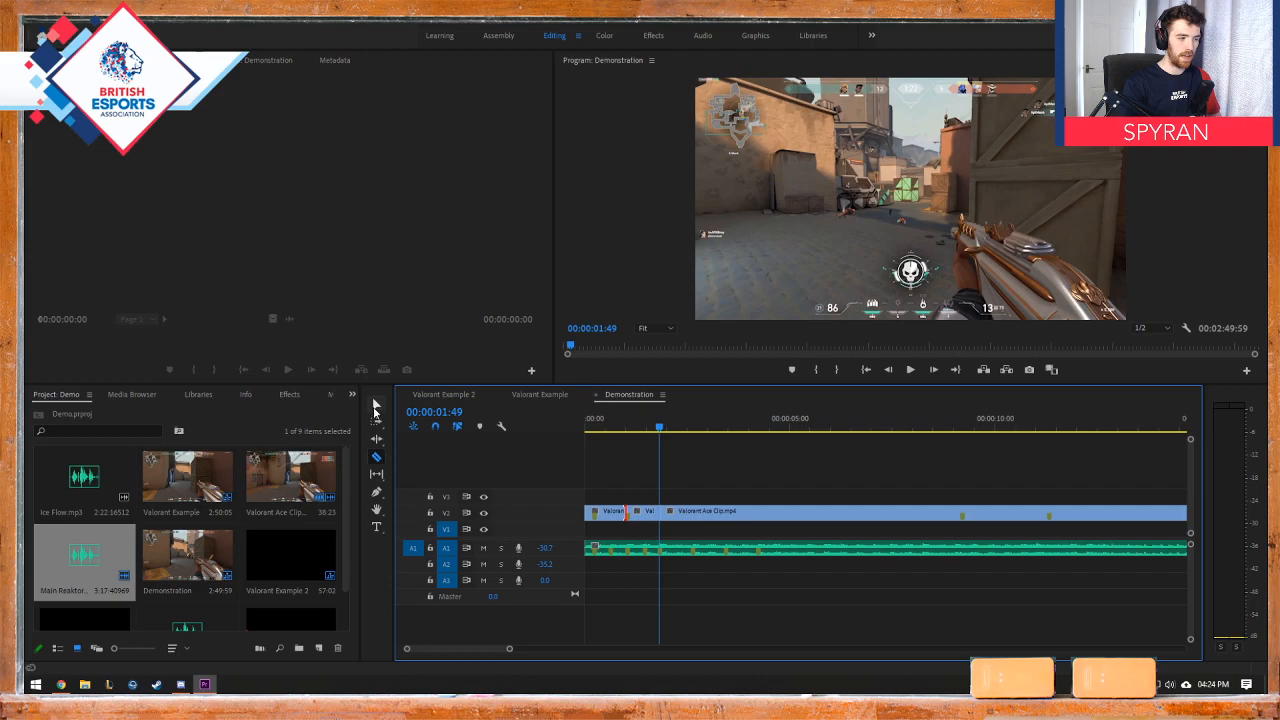
# Step: Scrub through the remaining footage towards the next kill, stopping at 00:00:07:21, and return to the second kill at 00:00:01:08
pyautogui.click(667, 430)
pyautogui.moveTo(667, 430); pyautogui.dragTo(930, 440)
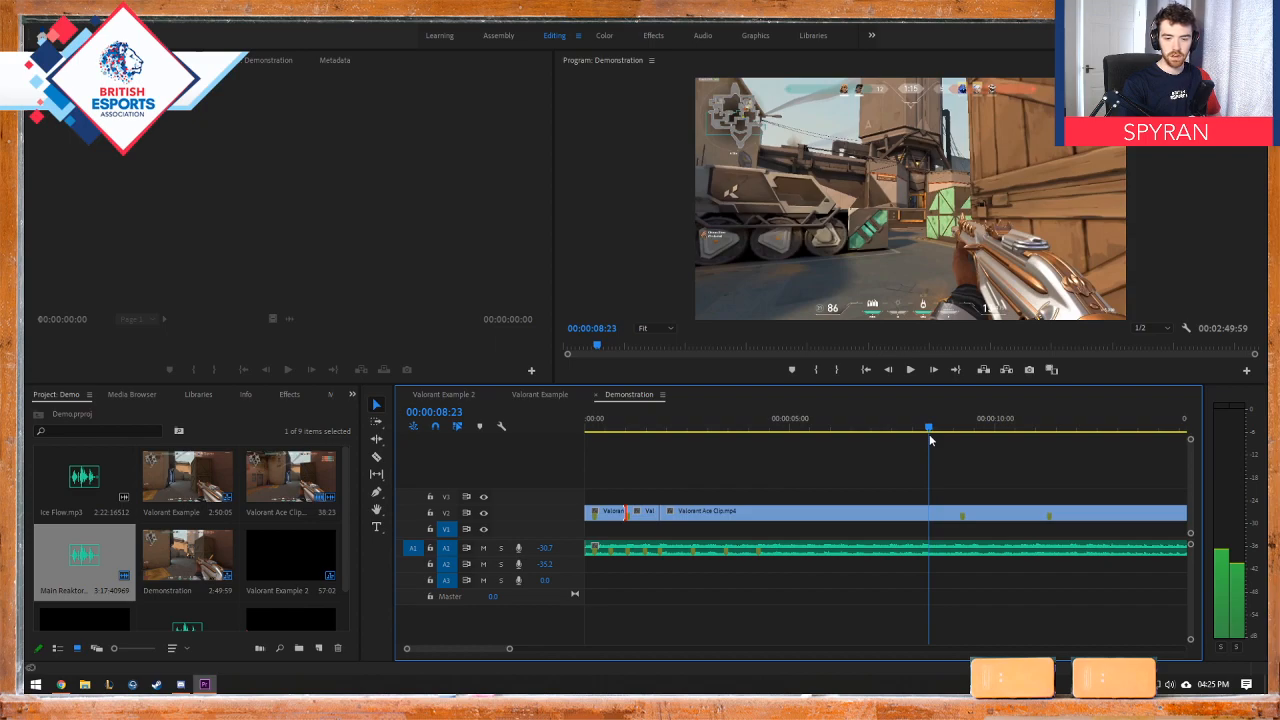
pyautogui.moveTo(930, 440); pyautogui.dragTo(887, 437)
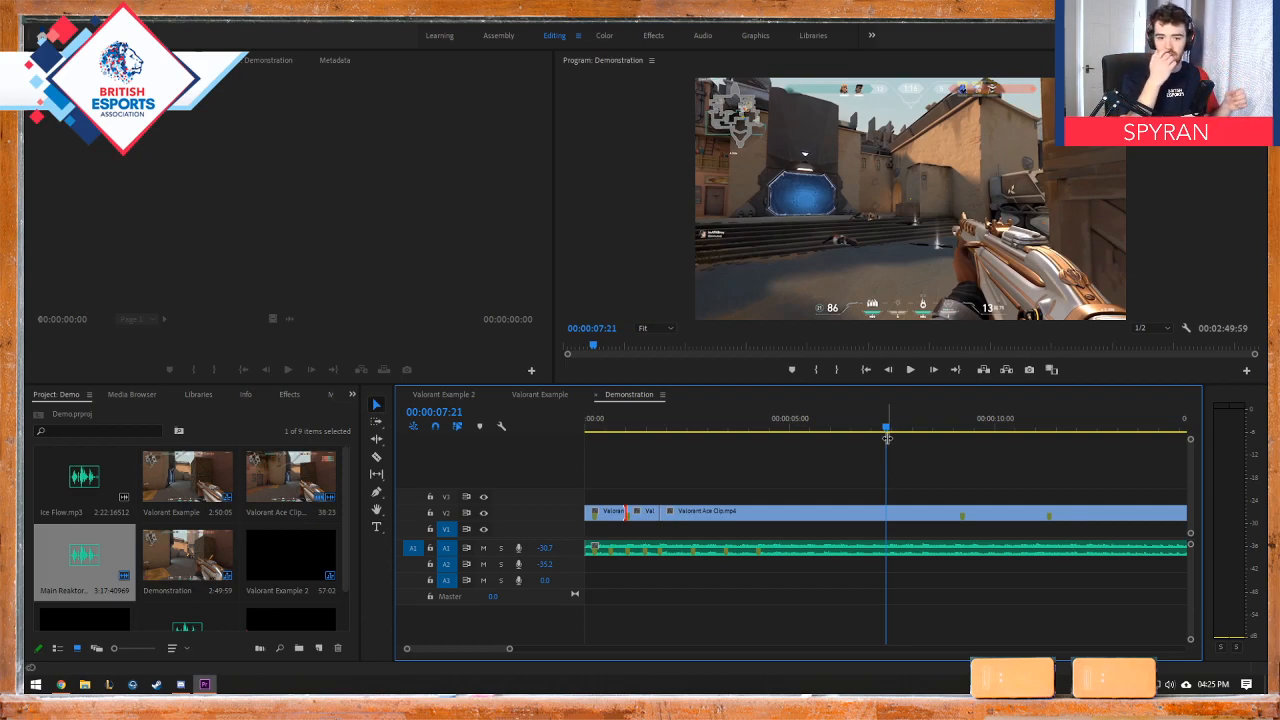
pyautogui.click(593, 430)
pyautogui.moveTo(595, 432); pyautogui.dragTo(631, 432)
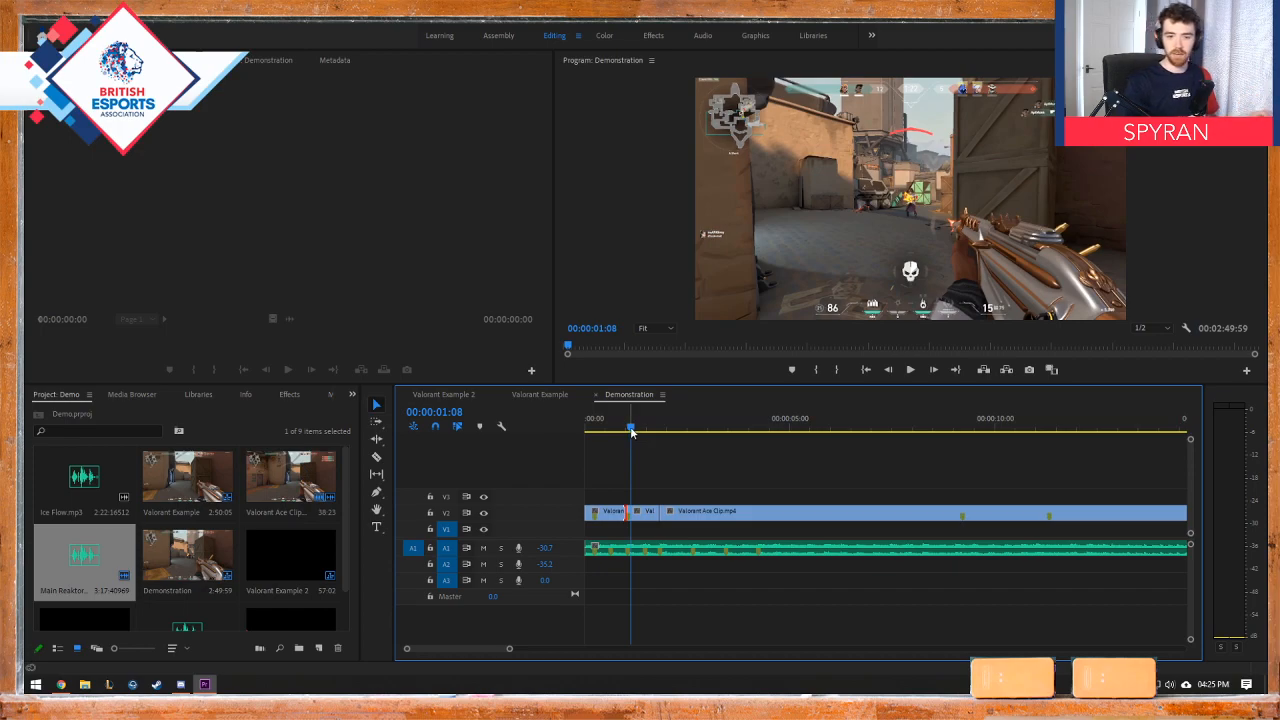
# Step: Check the second kill at 00:00:01:07 in the Valorant Example sequence for comparison, and return to the Demonstration sequence
pyautogui.click(536, 394)
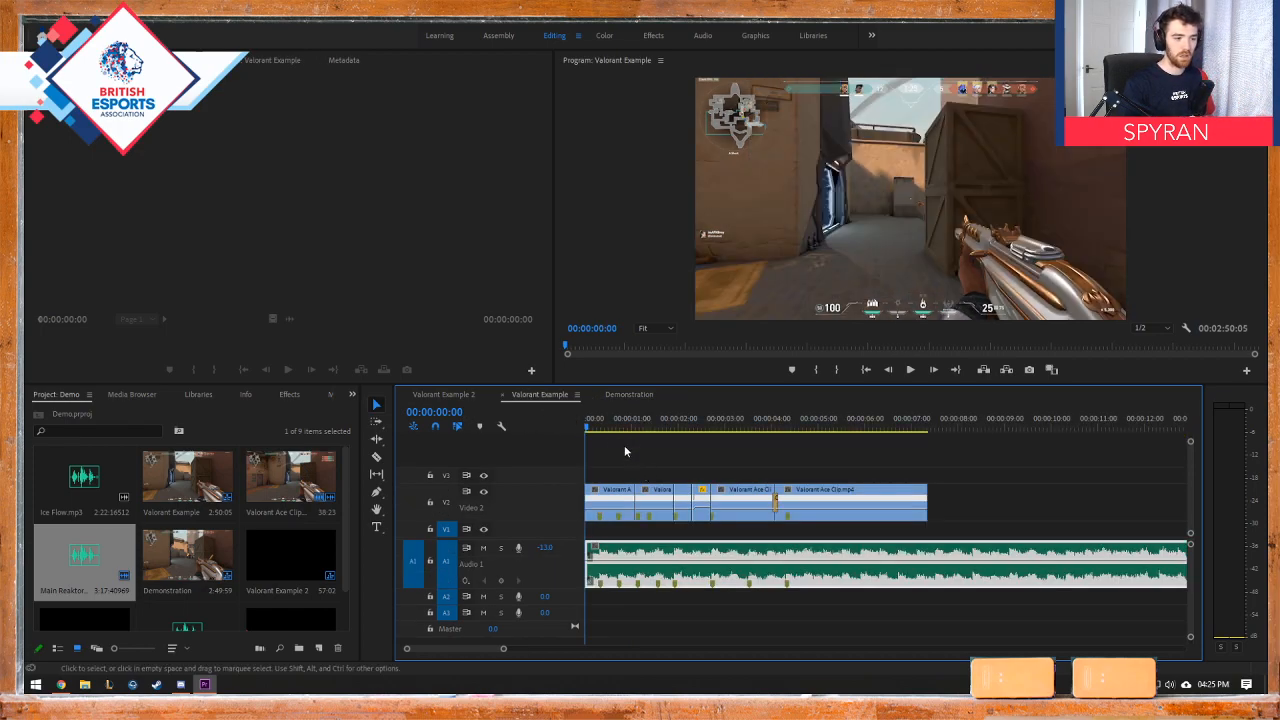
pyautogui.click(598, 431)
pyautogui.moveTo(599, 434); pyautogui.dragTo(637, 425)
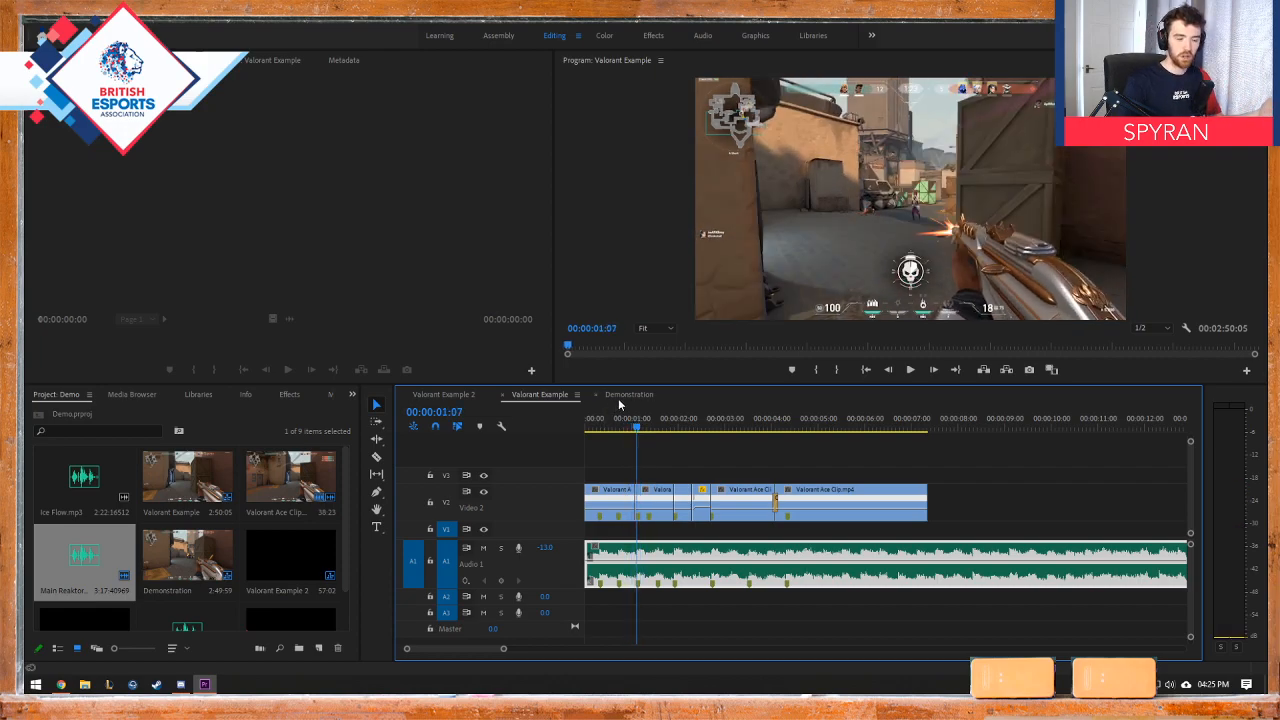
pyautogui.click(618, 396)
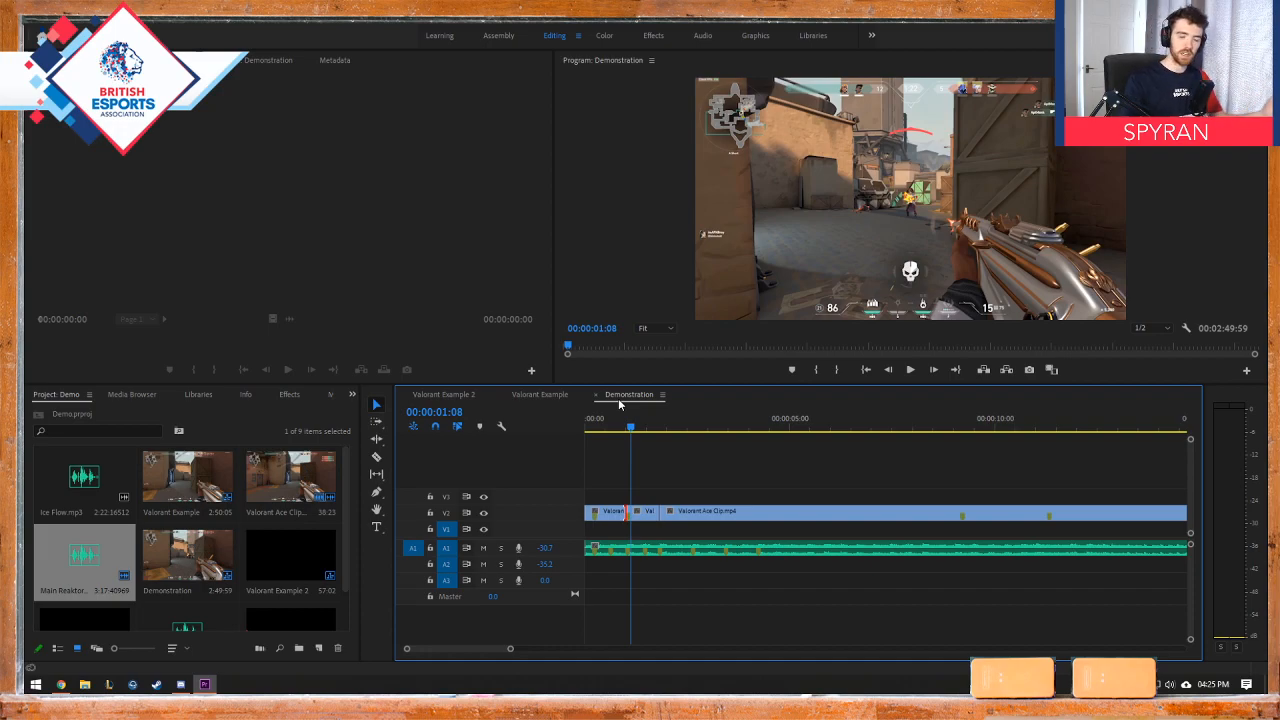
# Step: Try trimming the third piece of Valorant Ace Clip to start at the next kill, 00:00:09:12, leaving no gap after the second piece
pyautogui.moveTo(636, 428); pyautogui.dragTo(962, 435)
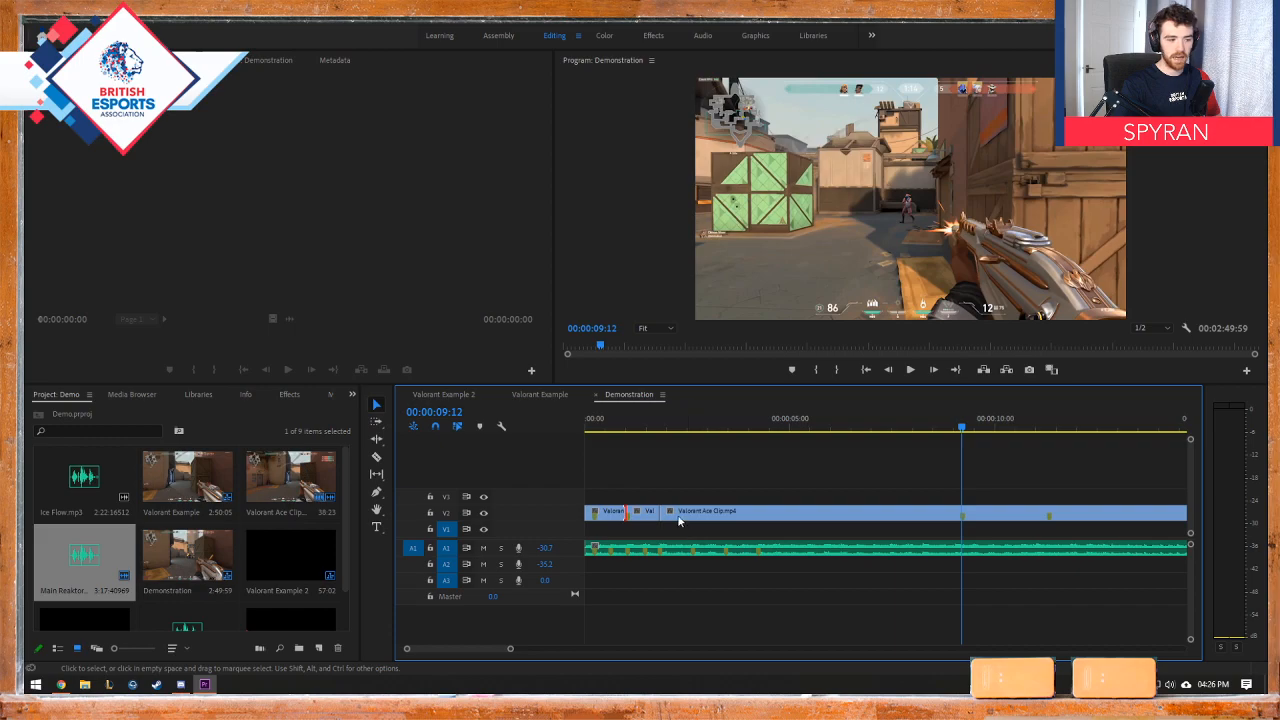
pyautogui.moveTo(661, 511)
pyautogui.mouseDown()
pyautogui.moveTo(964, 512)
pyautogui.moveTo(670, 516)
pyautogui.mouseUp()
pyautogui.click(658, 427)
pyautogui.moveTo(658, 428); pyautogui.dragTo(647, 430)
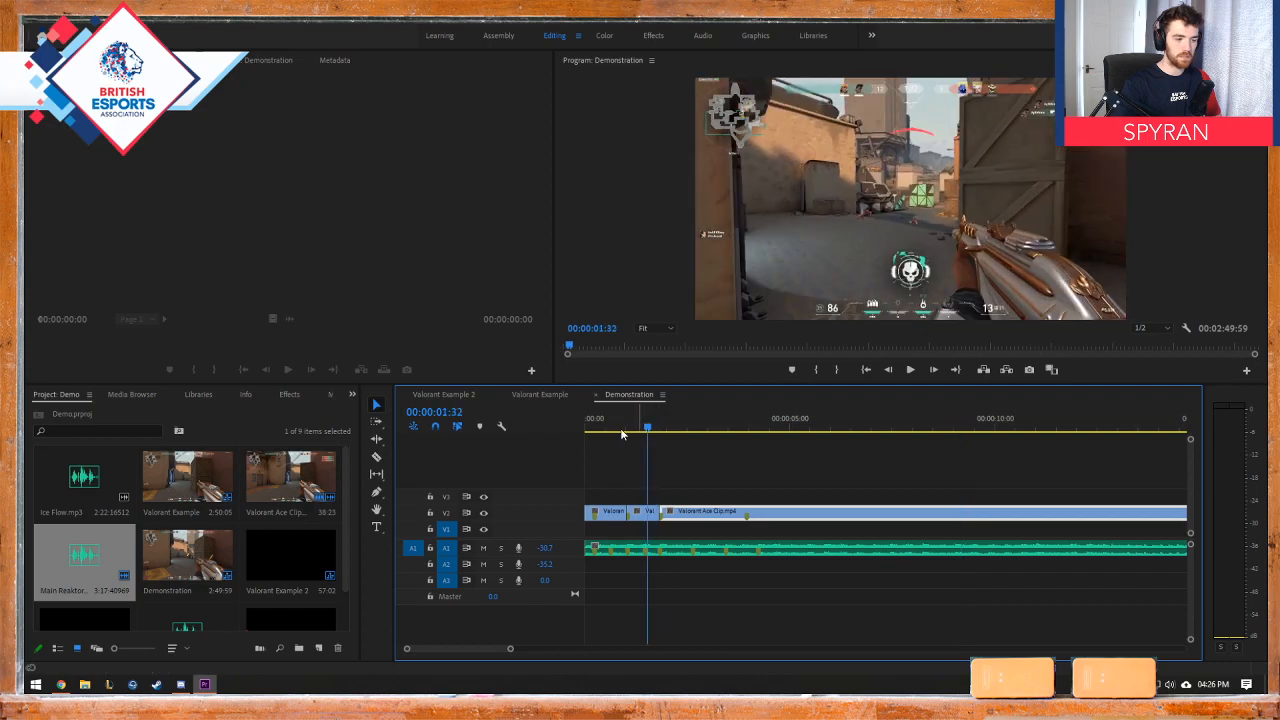
# Step: Expand track V2 in the Demonstration sequence to display clip thumbnails, and return the playhead to 00:00:00:00
pyautogui.click(526, 396)
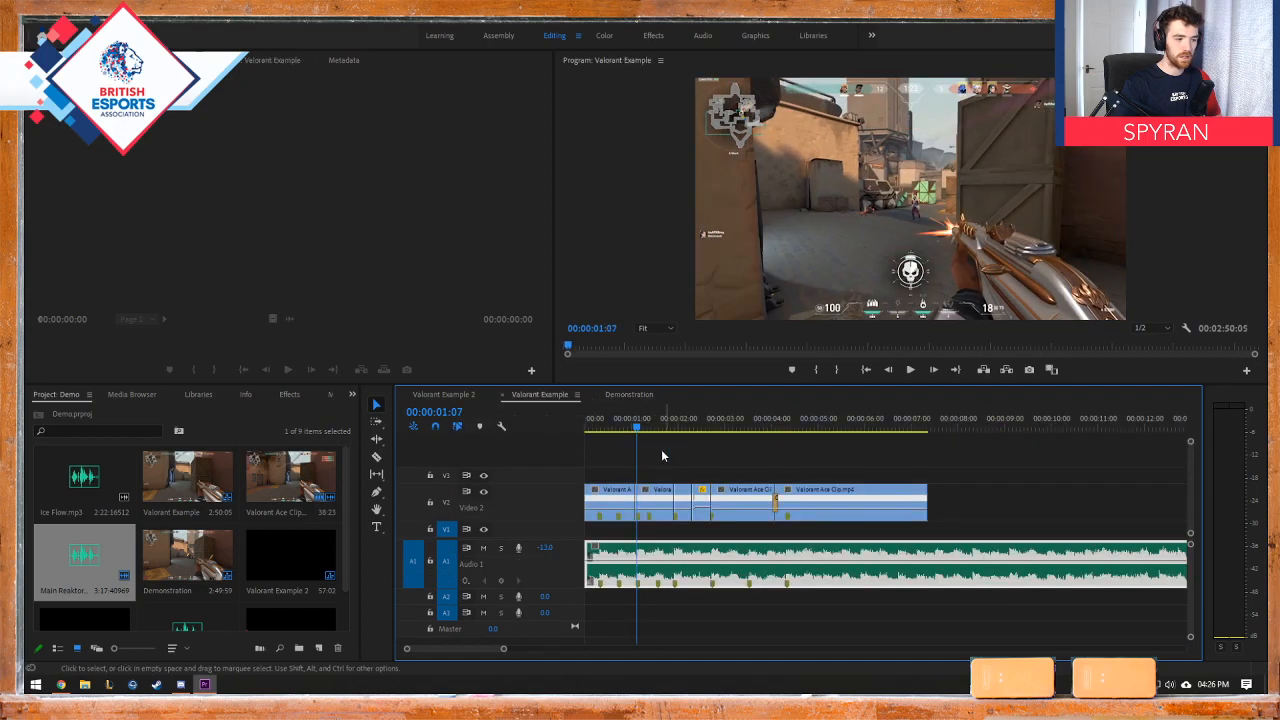
pyautogui.click(626, 395)
pyautogui.moveTo(648, 428); pyautogui.dragTo(595, 428)
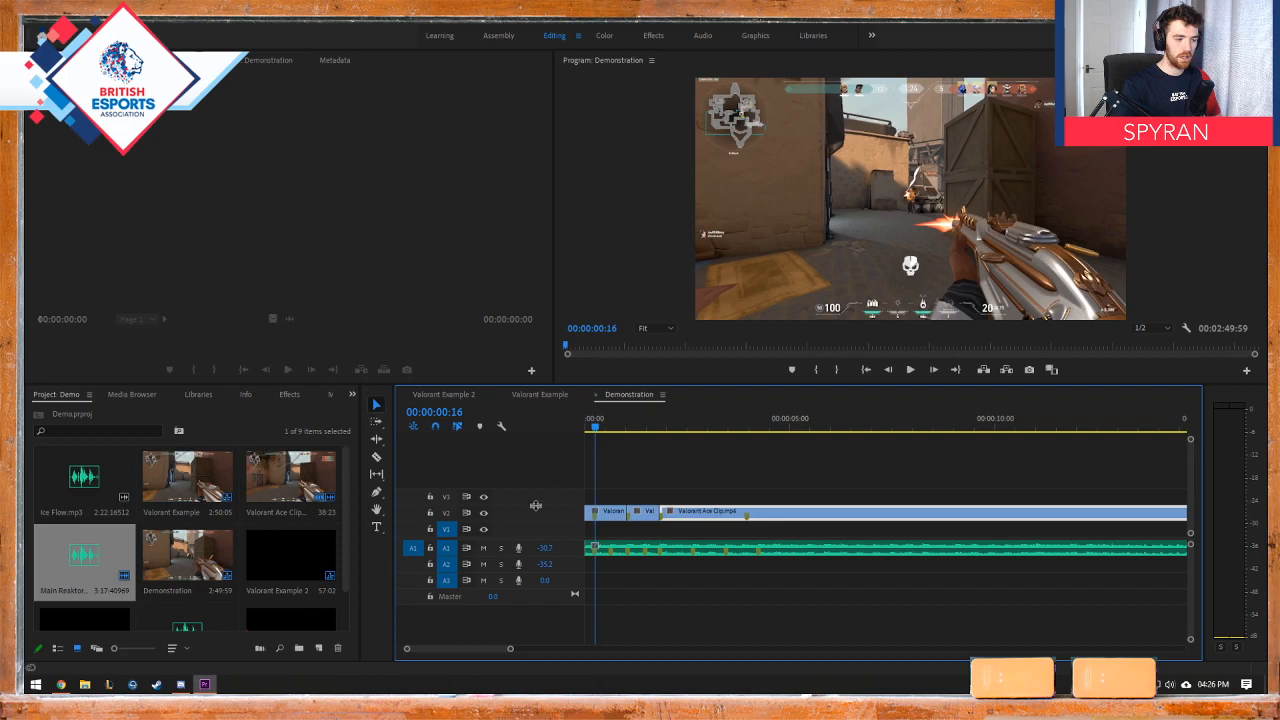
pyautogui.doubleClick(528, 511)
pyautogui.press('Home')
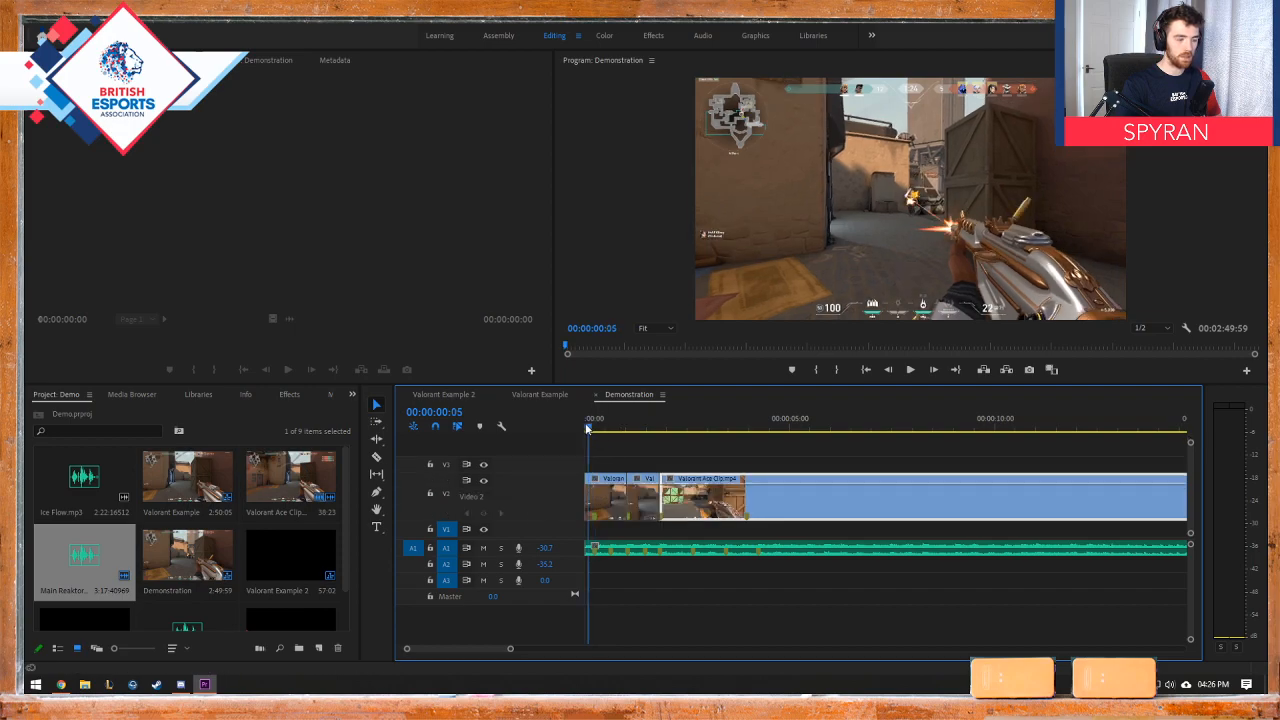
pyautogui.doubleClick(528, 480)
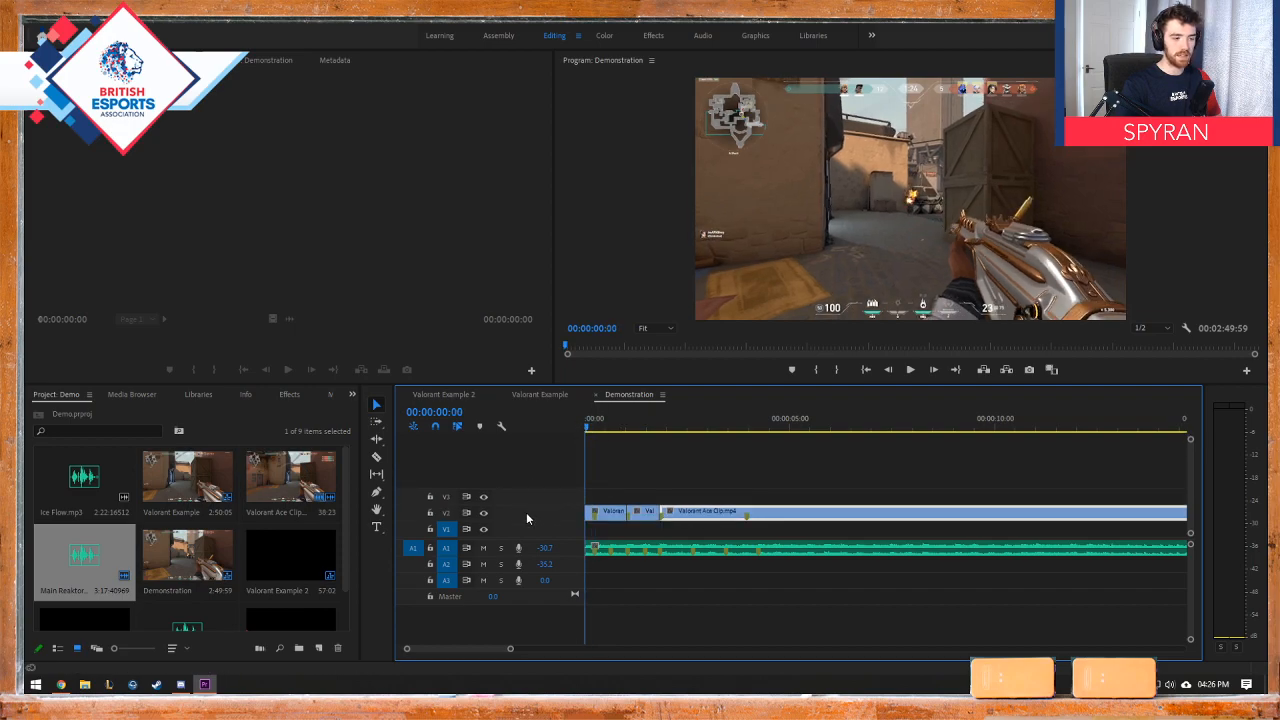
pyautogui.doubleClick(526, 512)
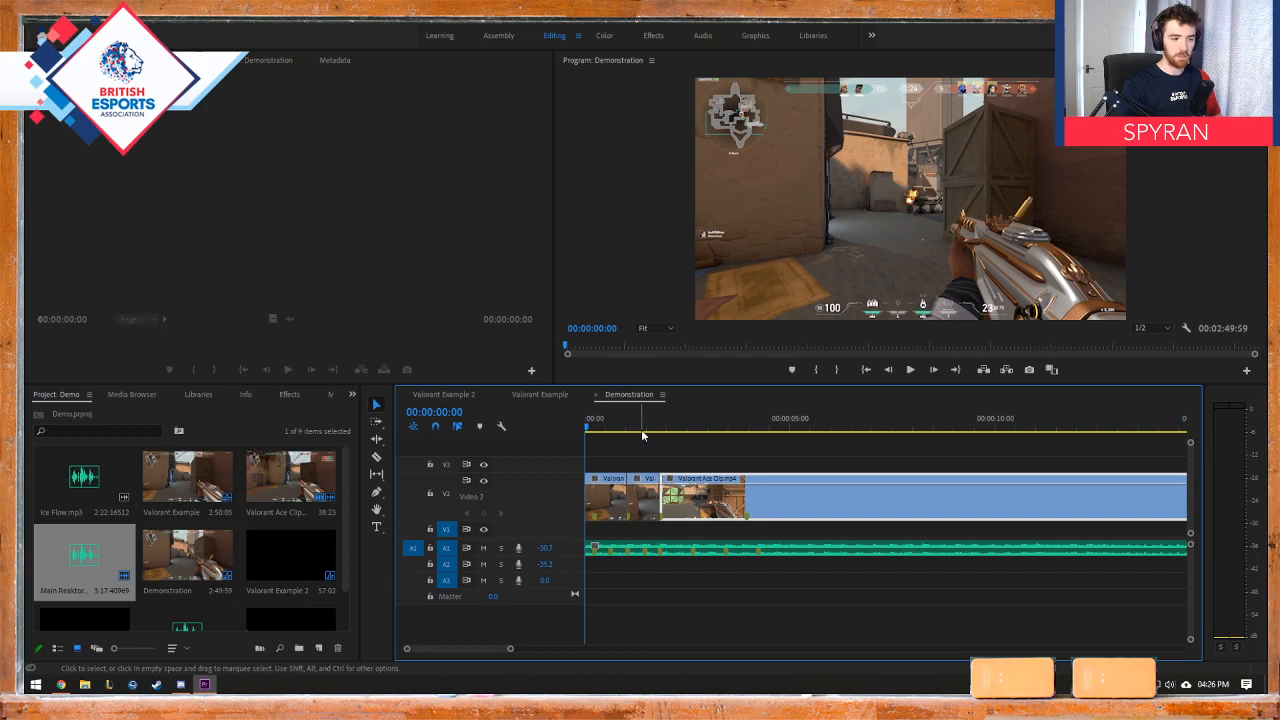
# Step: Play the trimmed kills with the music from the sequence start, stopping at 00:00:02:36
pyautogui.moveTo(600, 428); pyautogui.dragTo(543, 434)
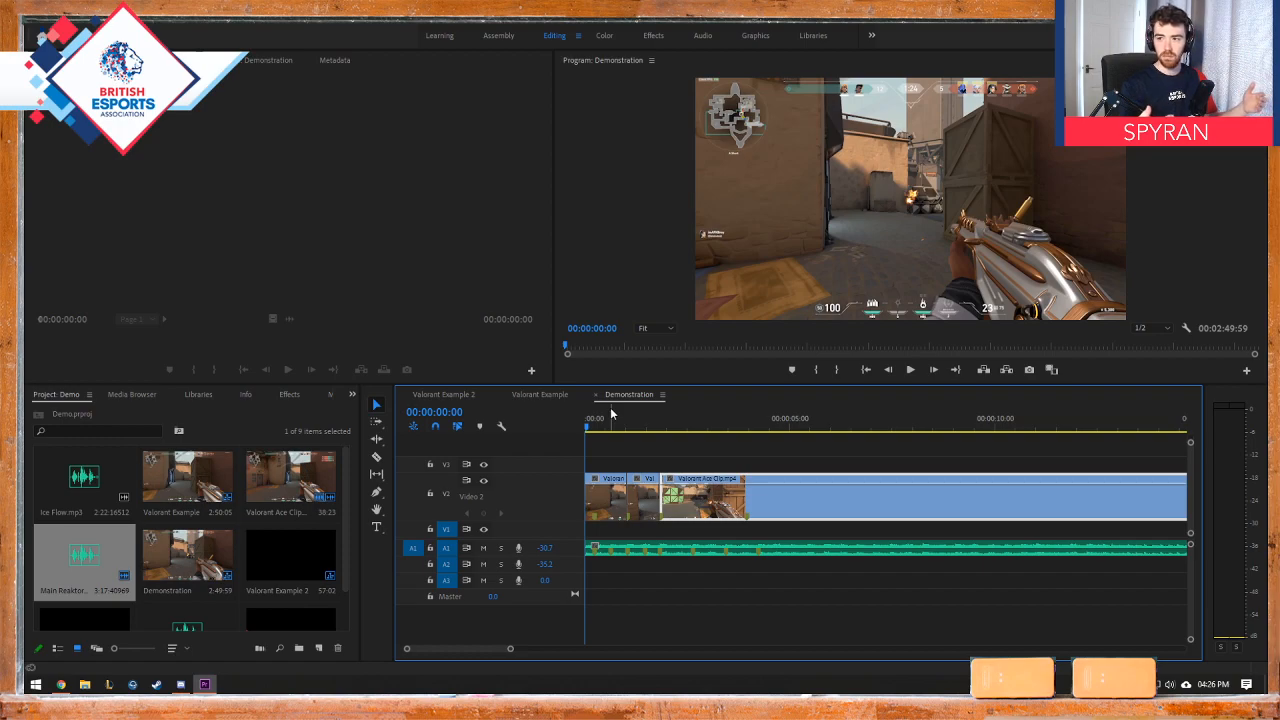
pyautogui.press('space')
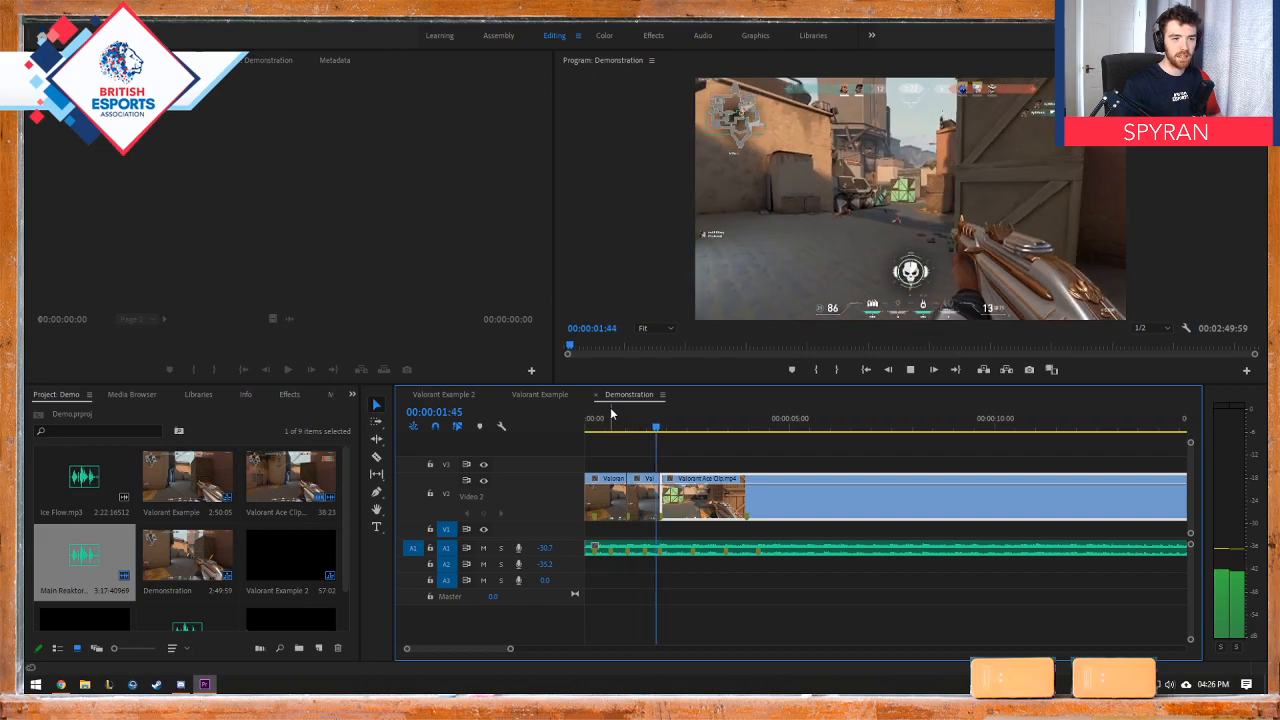
pyautogui.press('space')
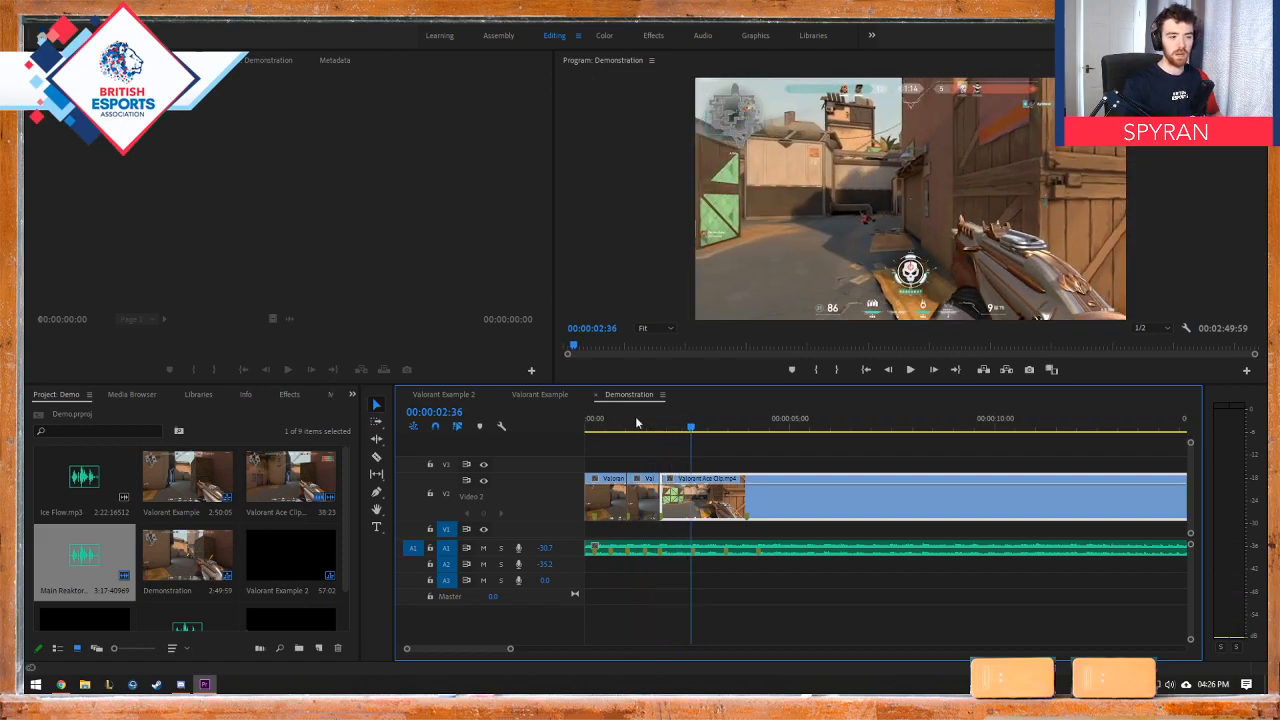
# Step: Undo the trim on the third piece to restore the footage before the next kill
pyautogui.click(653, 426)
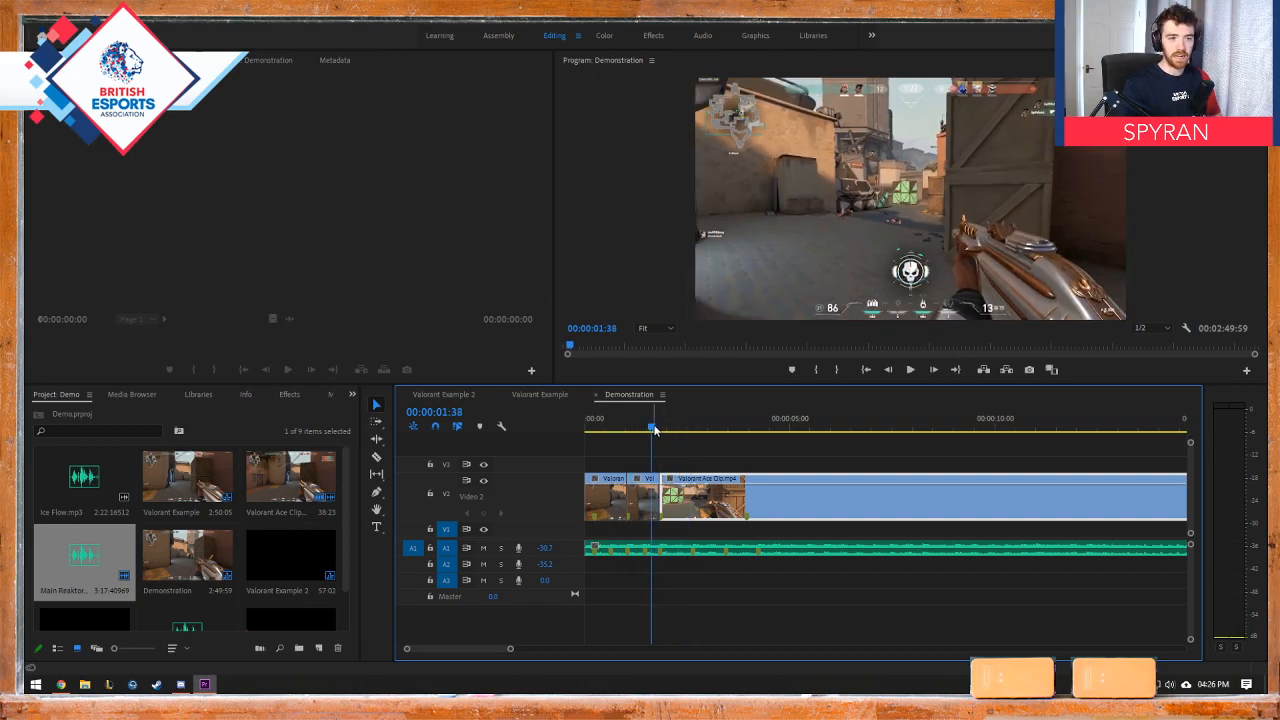
pyautogui.hotkey('ctrl', 'z')
pyautogui.hotkey('ctrl', 'z')
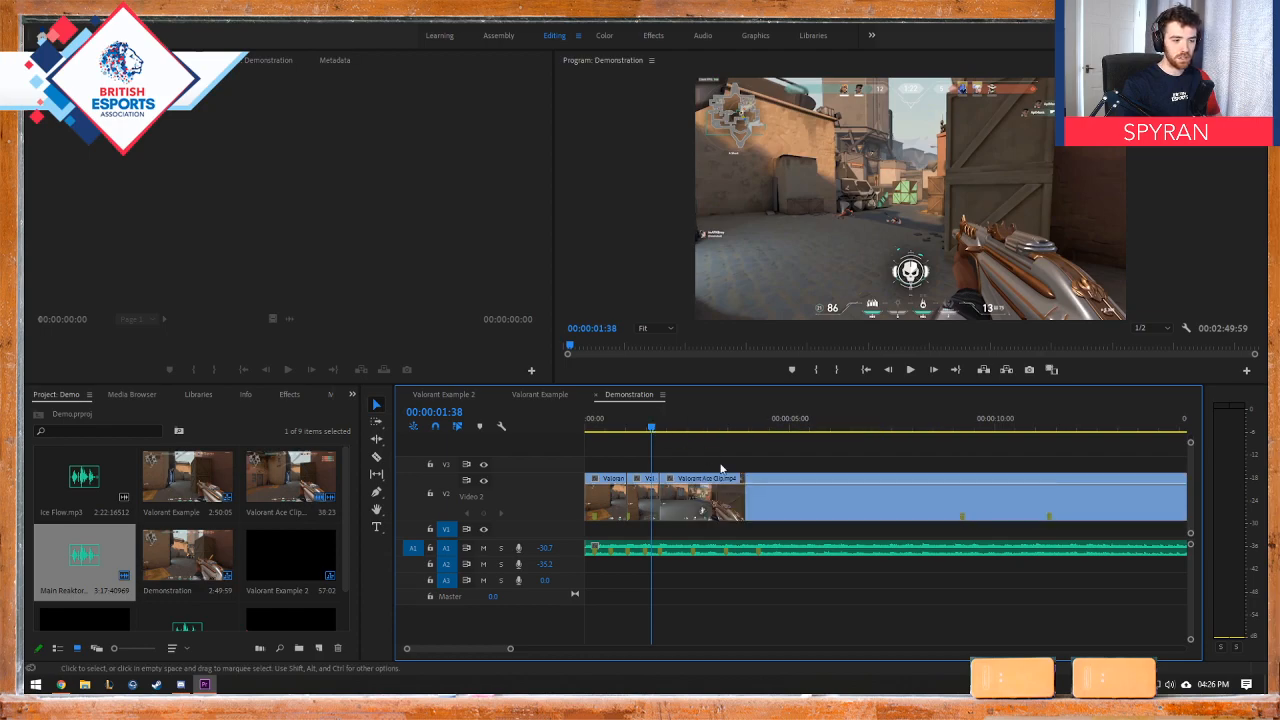
# Step: Undo the split at 00:00:01:49 and split Valorant Ace Clip at the next kill, 00:00:09:12, using the Razor tool
pyautogui.moveTo(658, 429); pyautogui.dragTo(967, 432)
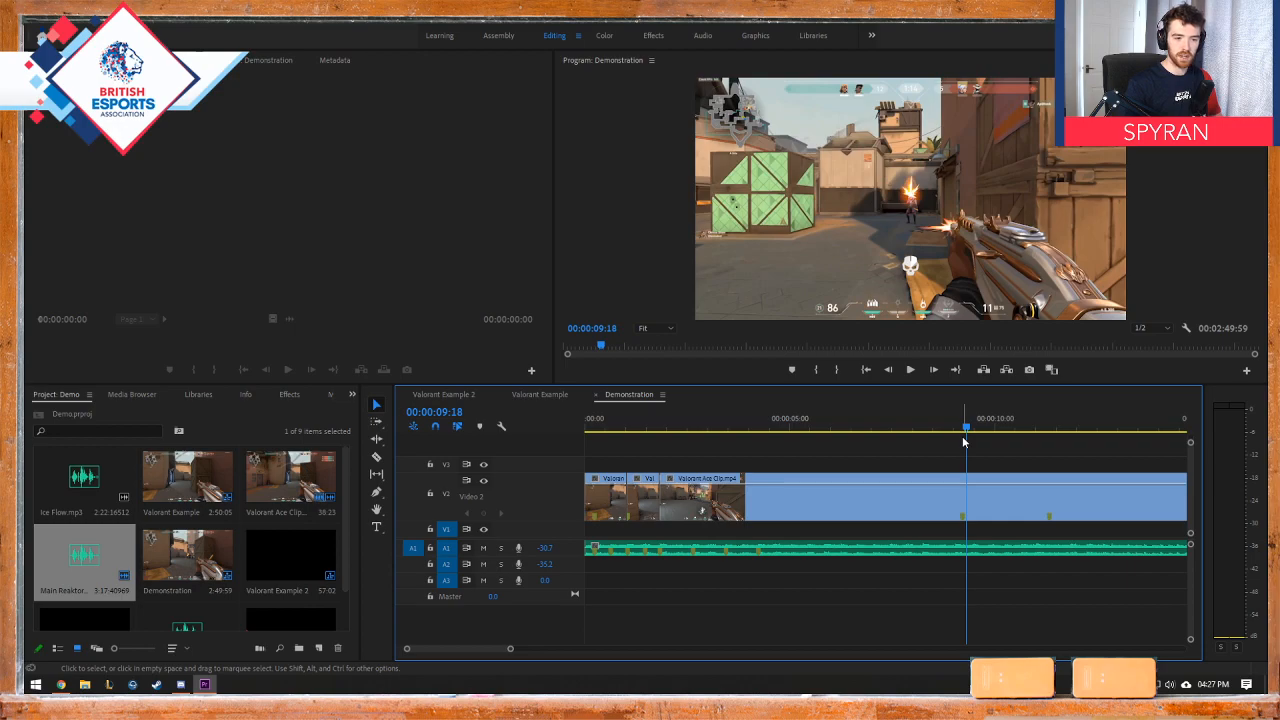
pyautogui.moveTo(966, 427); pyautogui.dragTo(964, 427)
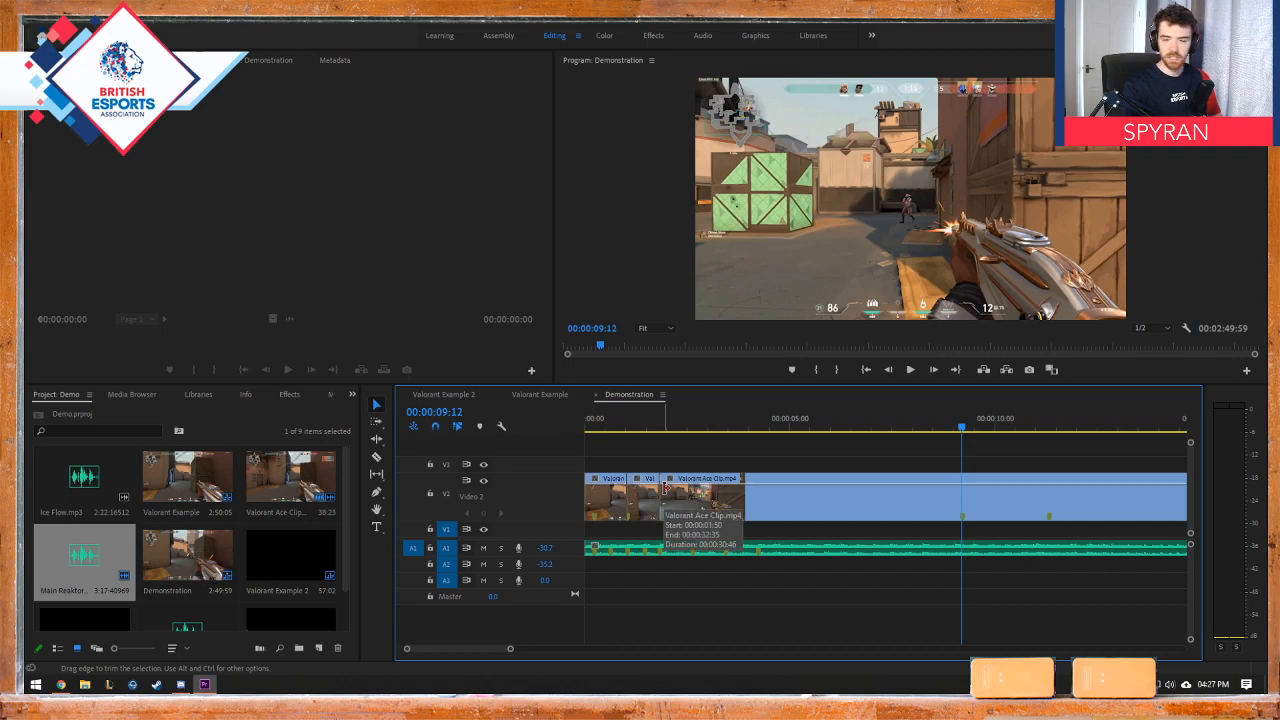
pyautogui.press('c')
pyautogui.click(967, 490)
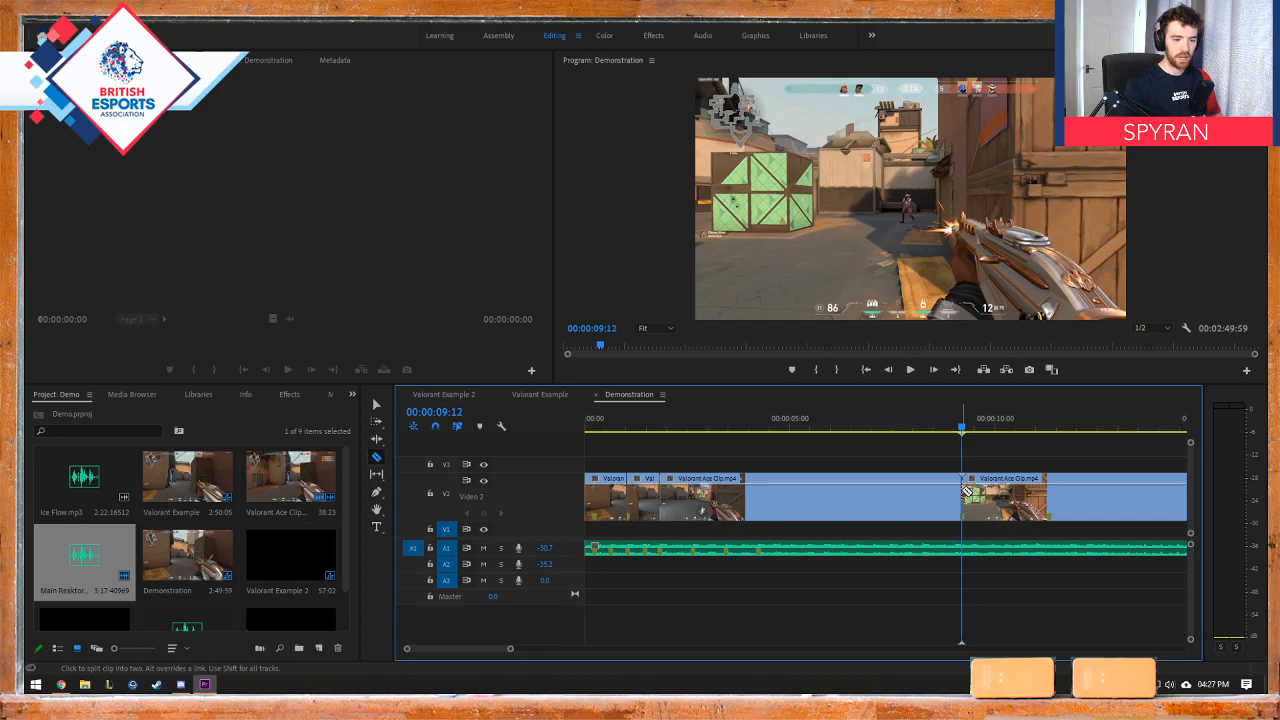
pyautogui.hotkey('ctrl', 'z')
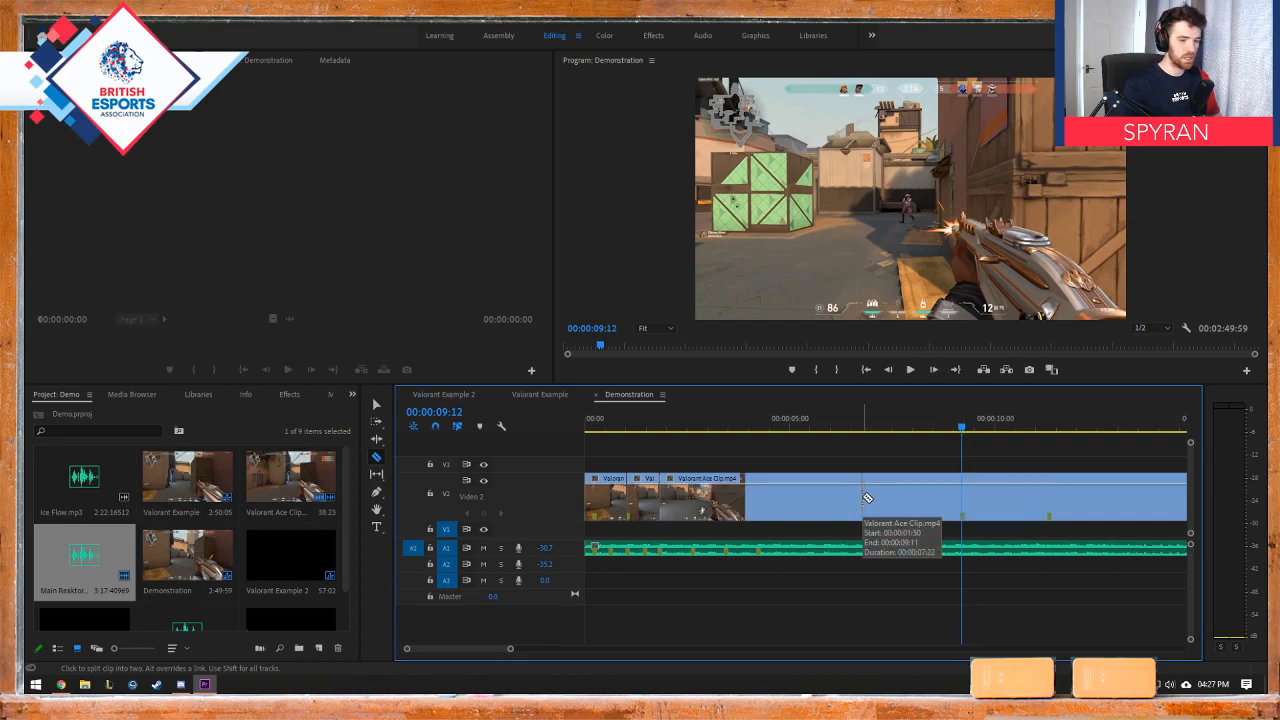
pyautogui.click(964, 488)
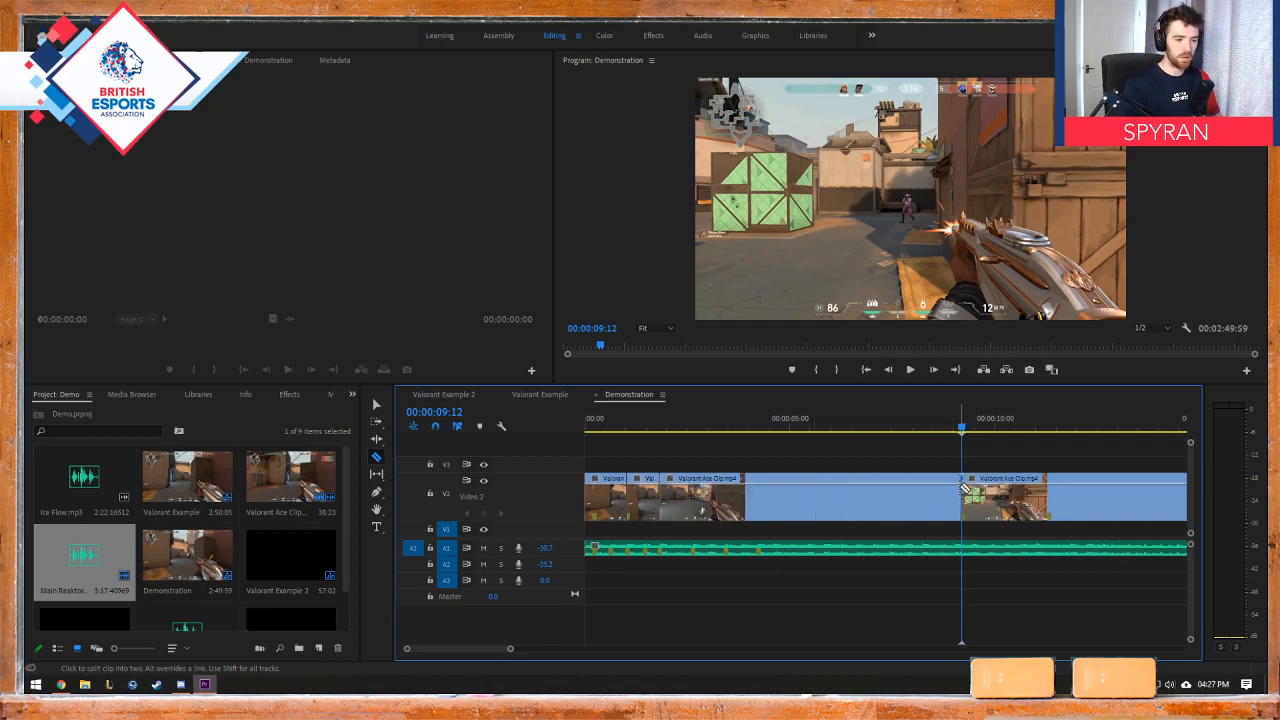
pyautogui.click(377, 404)
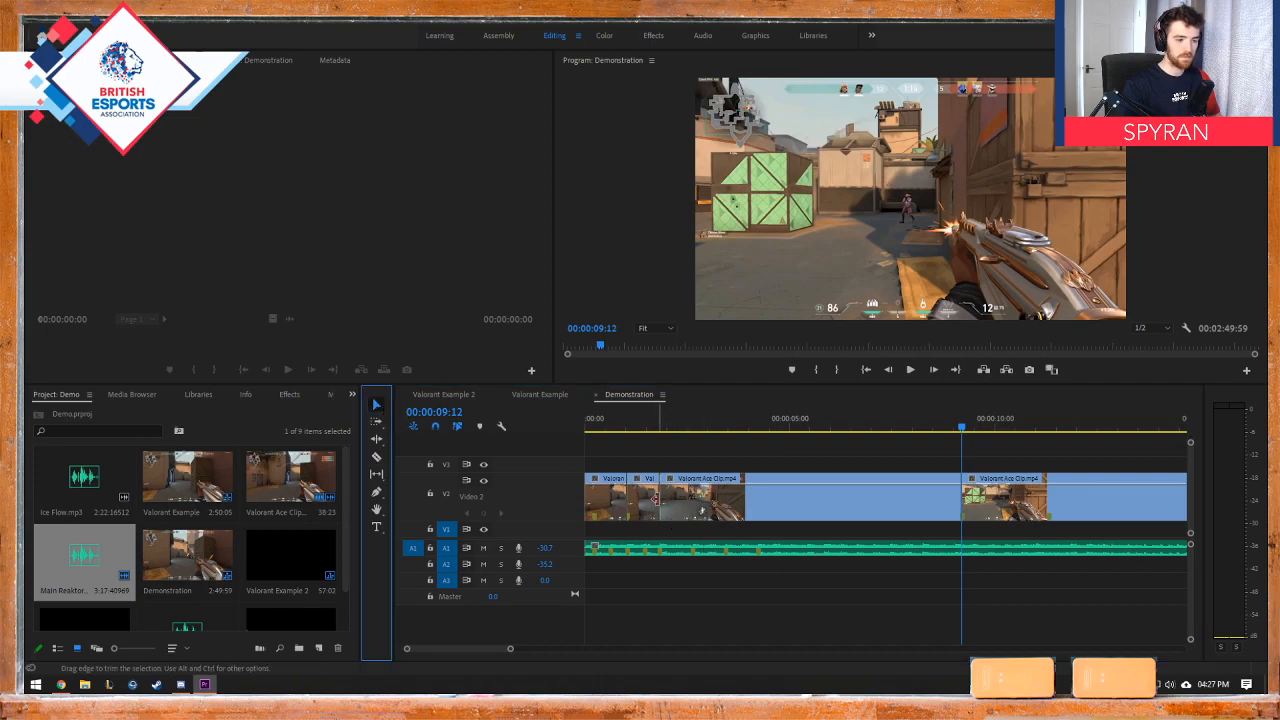
pyautogui.hotkey('ctrl', 'z')
pyautogui.hotkey('ctrl', 'z')
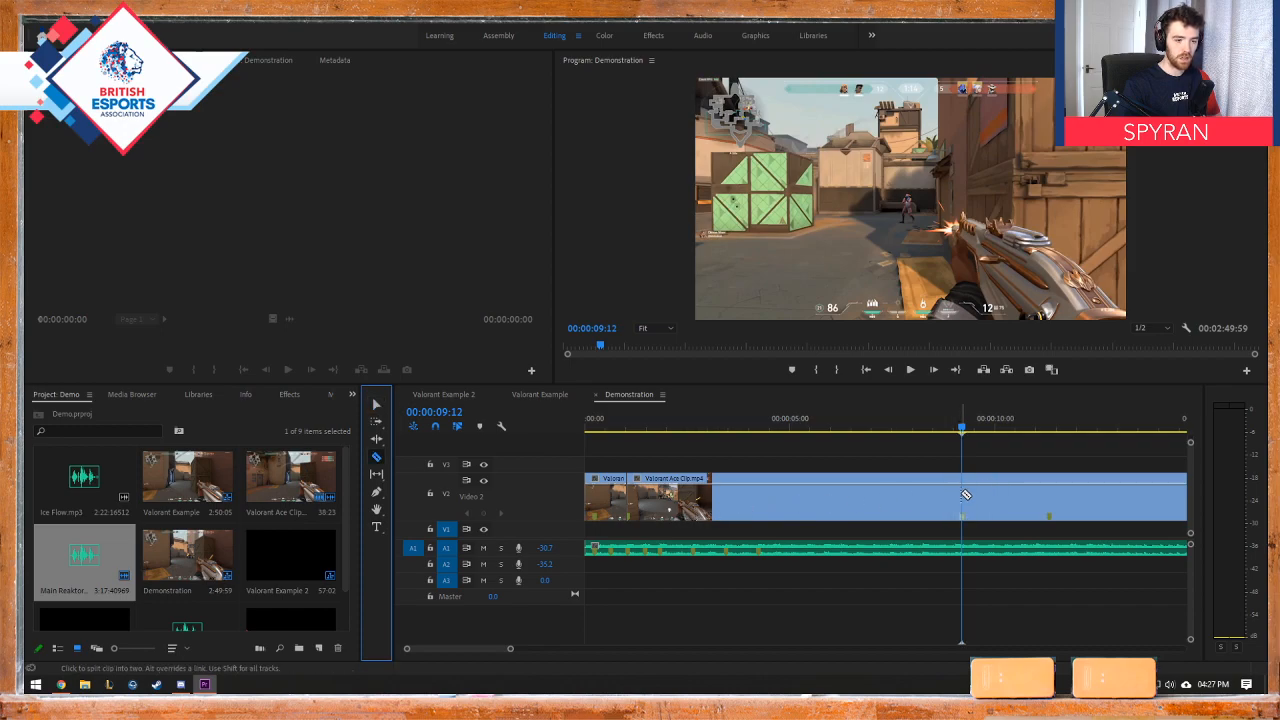
pyautogui.click(966, 494)
pyautogui.click(377, 406)
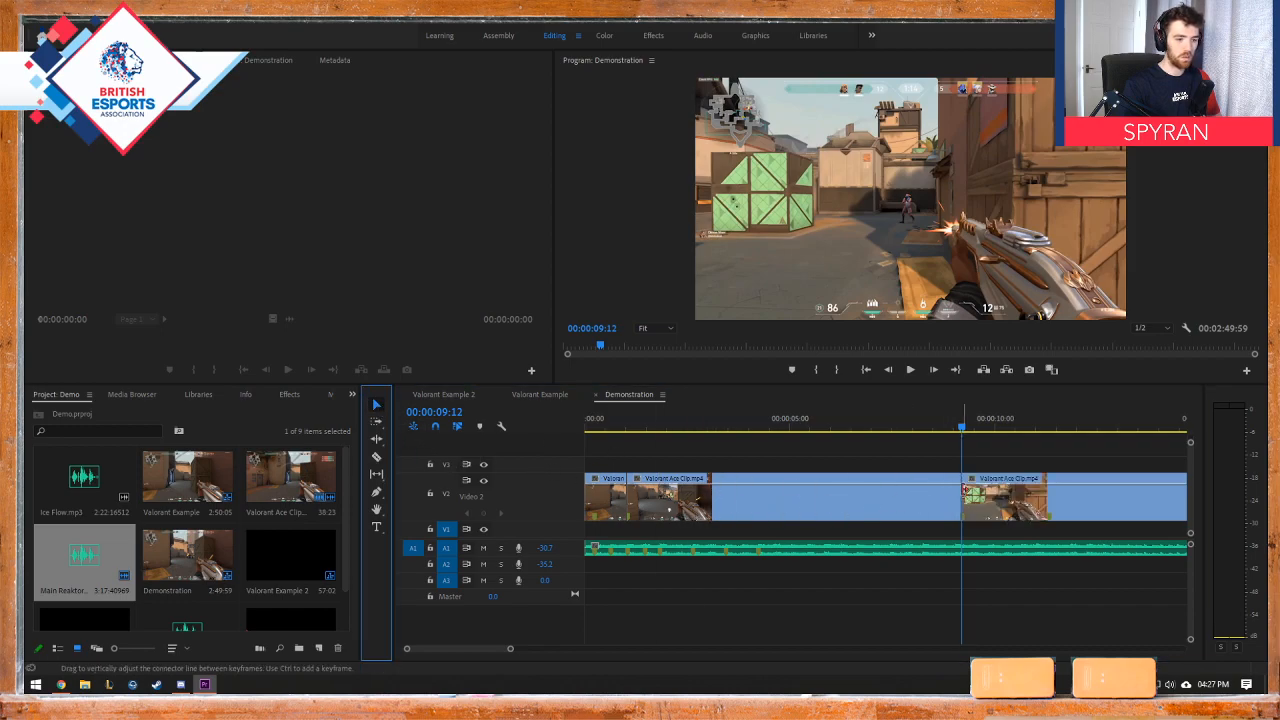
# Step: Display the Time Remapping Speed line on the Valorant Ace Clip piece between the second and third kills
pyautogui.click(958, 428)
pyautogui.moveTo(958, 428); pyautogui.dragTo(690, 435)
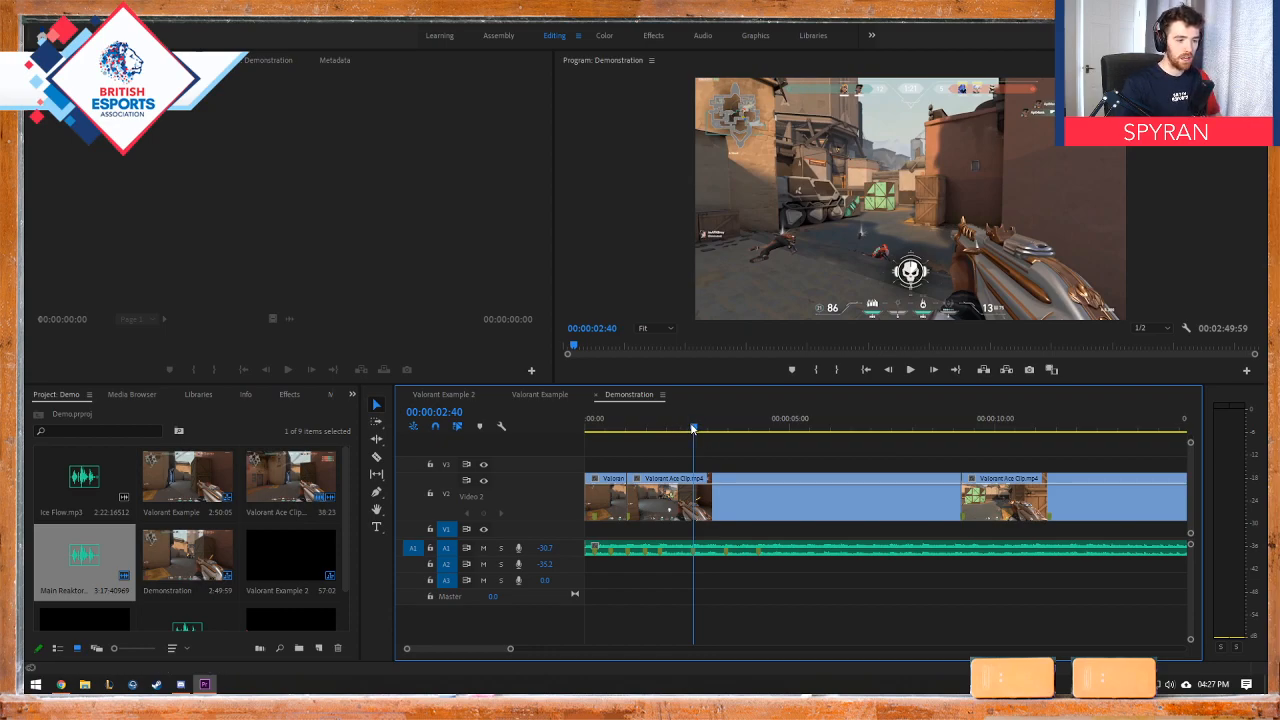
pyautogui.moveTo(693, 428); pyautogui.dragTo(653, 428)
pyautogui.rightClick(726, 509)
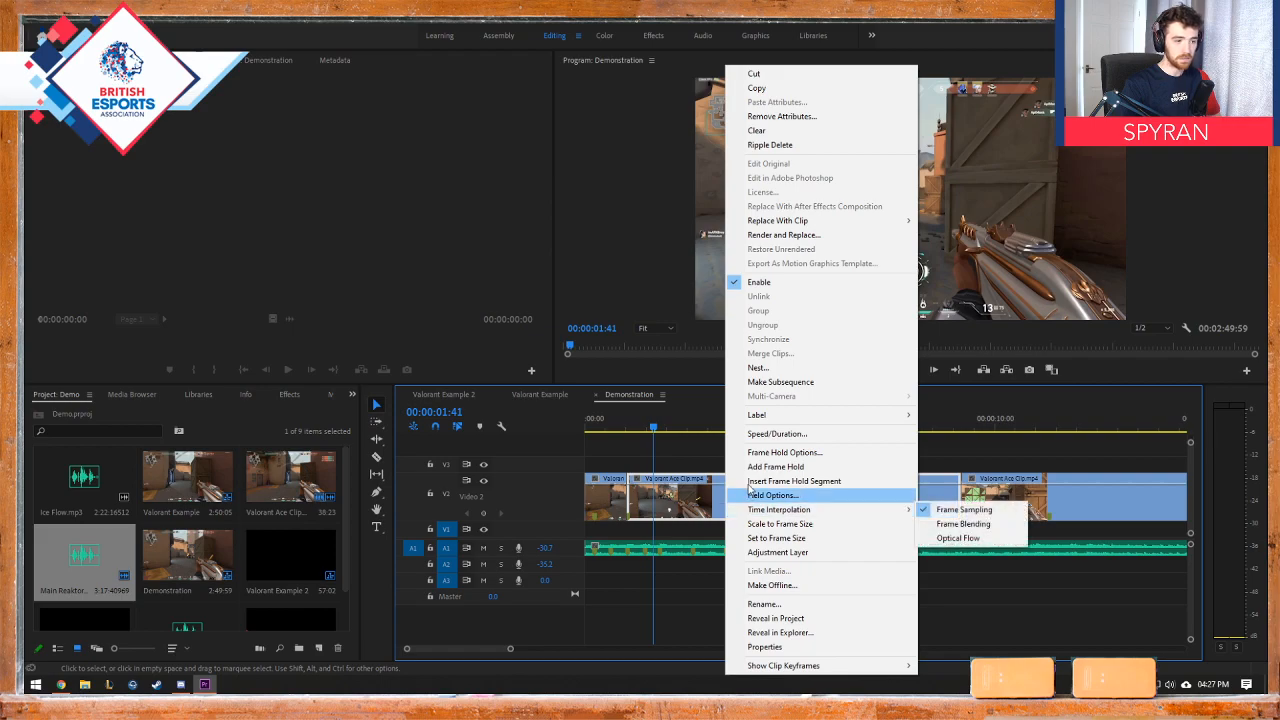
pyautogui.click(638, 485)
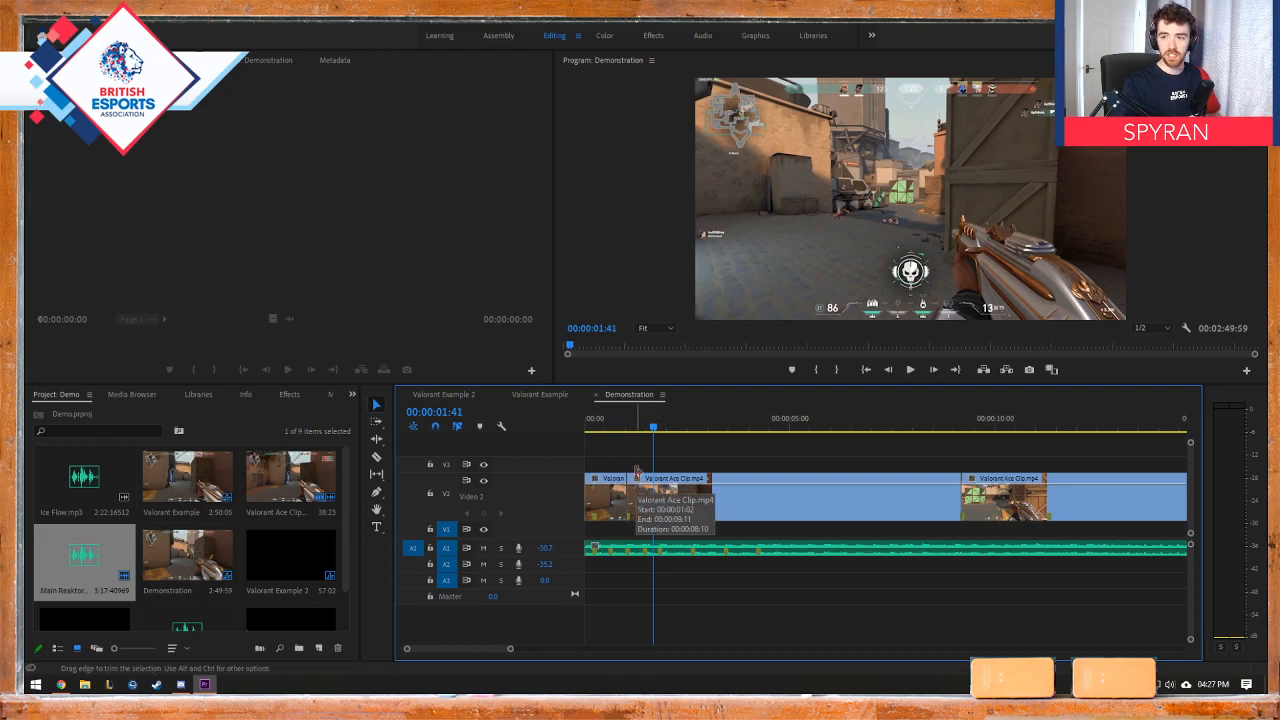
pyautogui.click(637, 479)
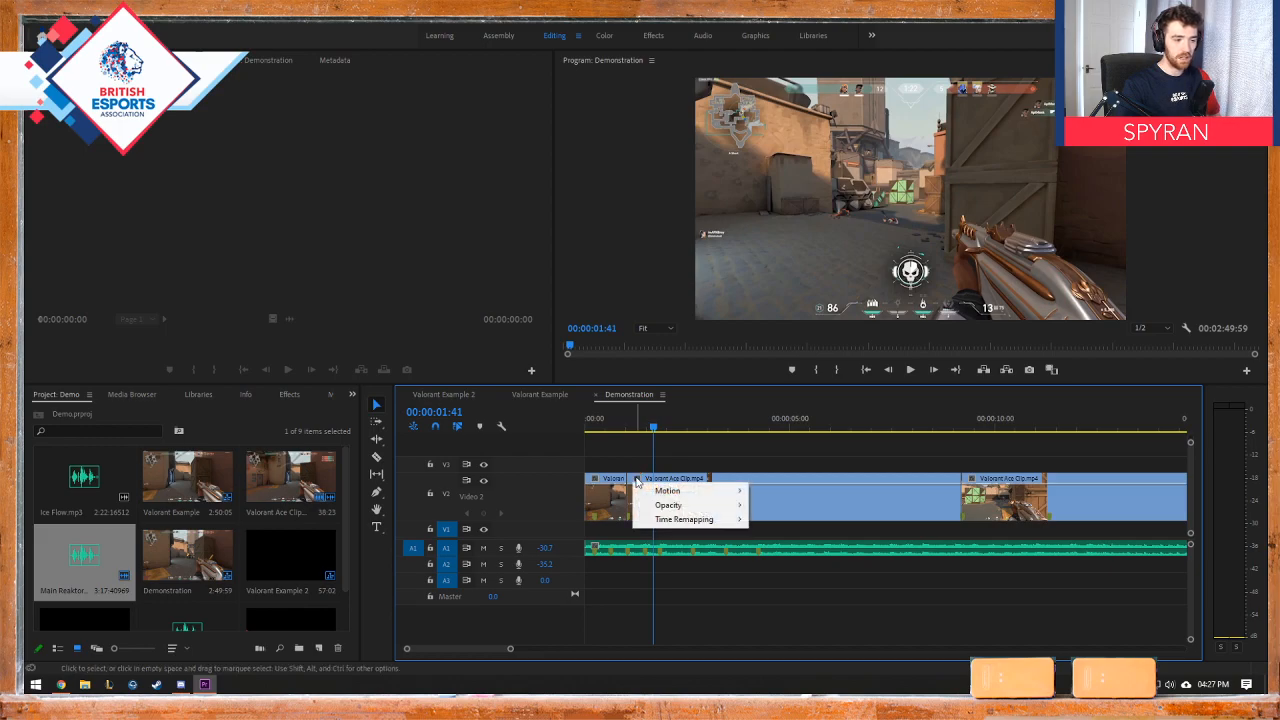
pyautogui.moveTo(660, 523)
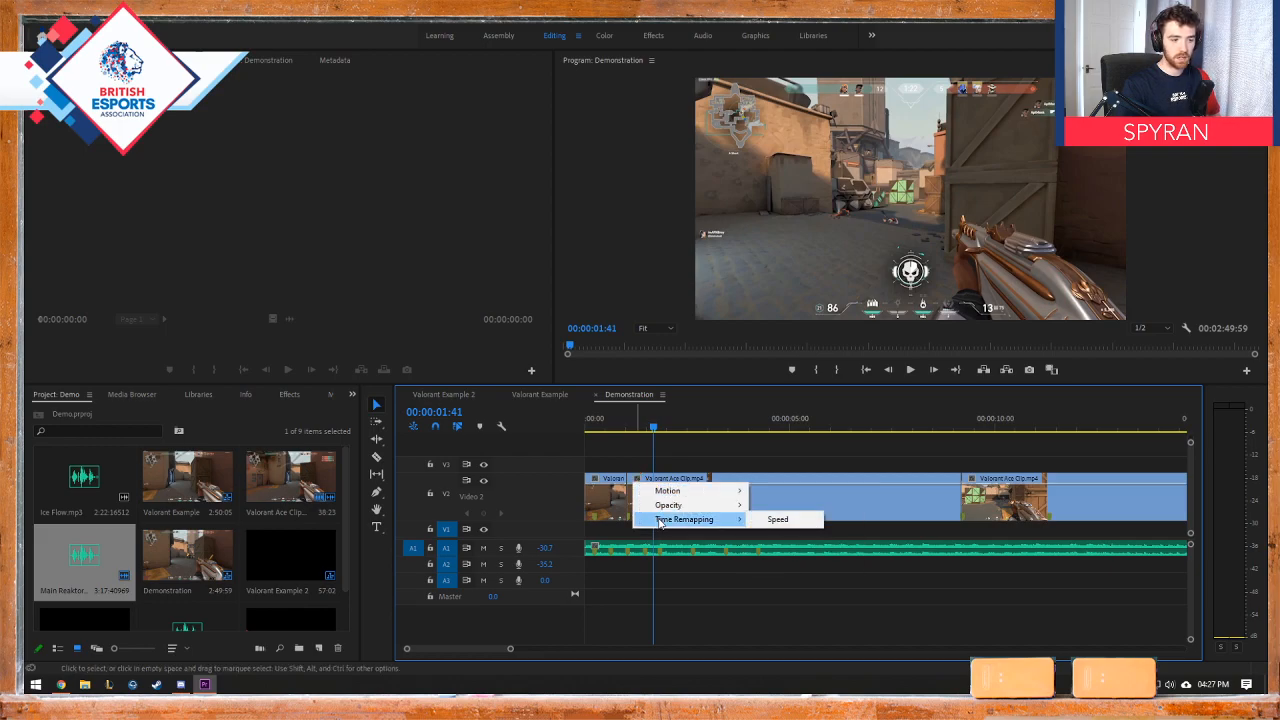
pyautogui.click(772, 520)
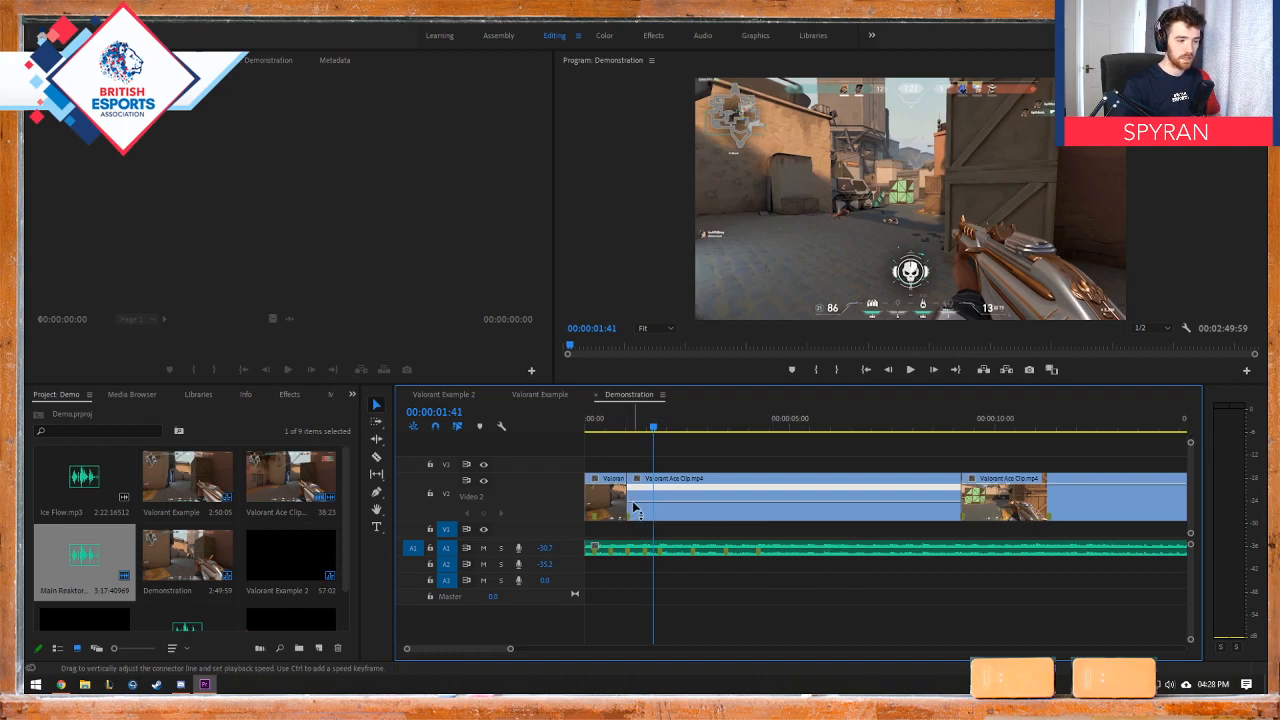
# Step: Add a speed keyframe near the start of the middle piece and raise its speed until it ends at about 00:00:04:07
pyautogui.moveTo(633, 503)
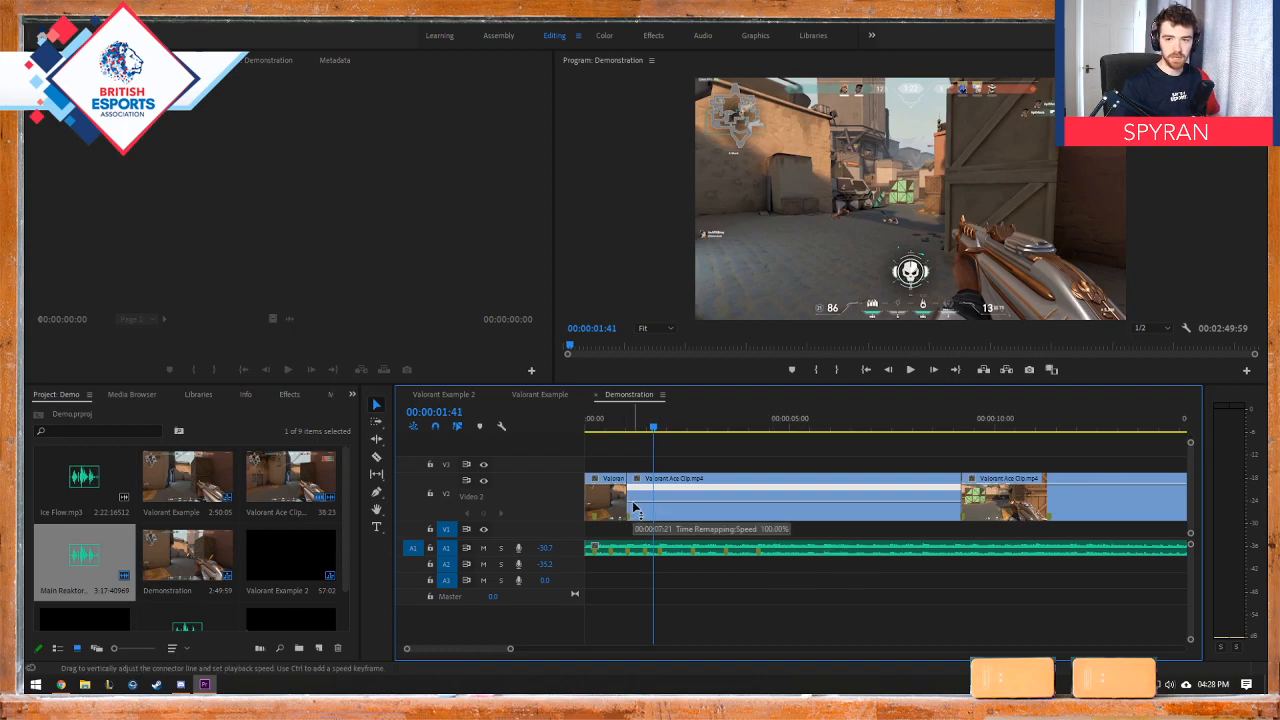
pyautogui.keyDown('ctrl'); pyautogui.click(633, 507); pyautogui.keyUp('ctrl')
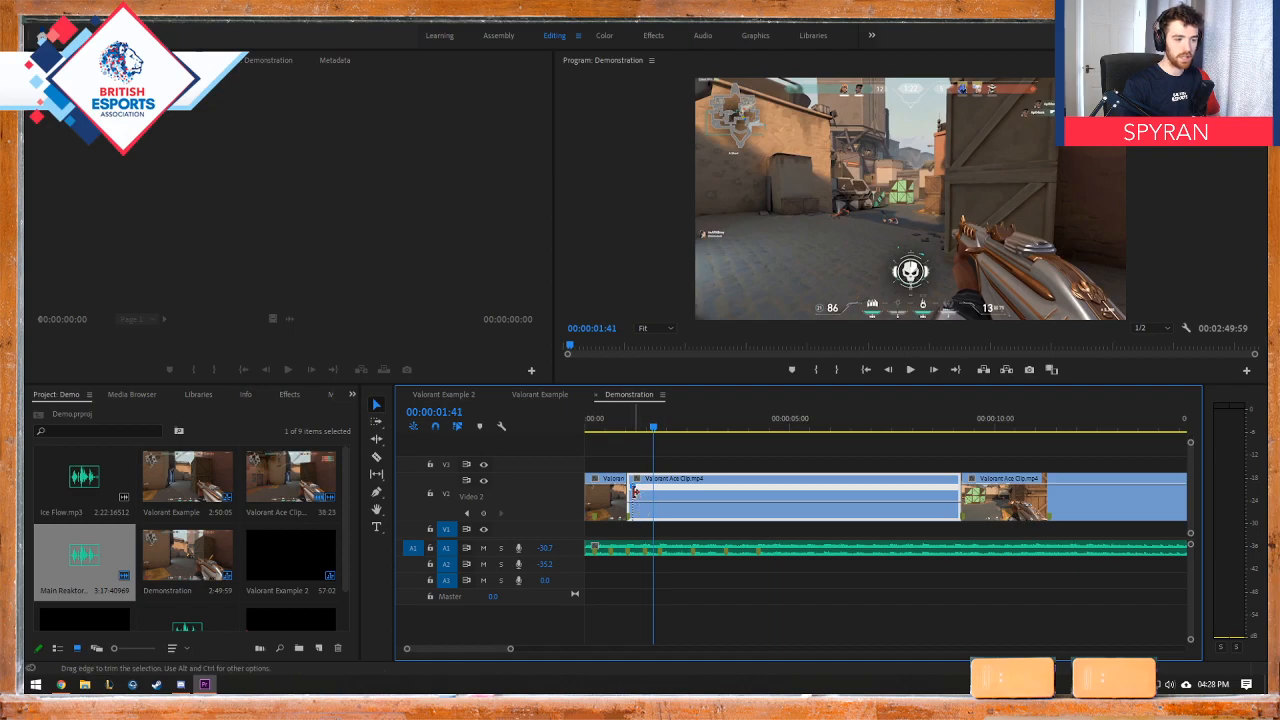
pyautogui.moveTo(638, 500); pyautogui.dragTo(671, 486)
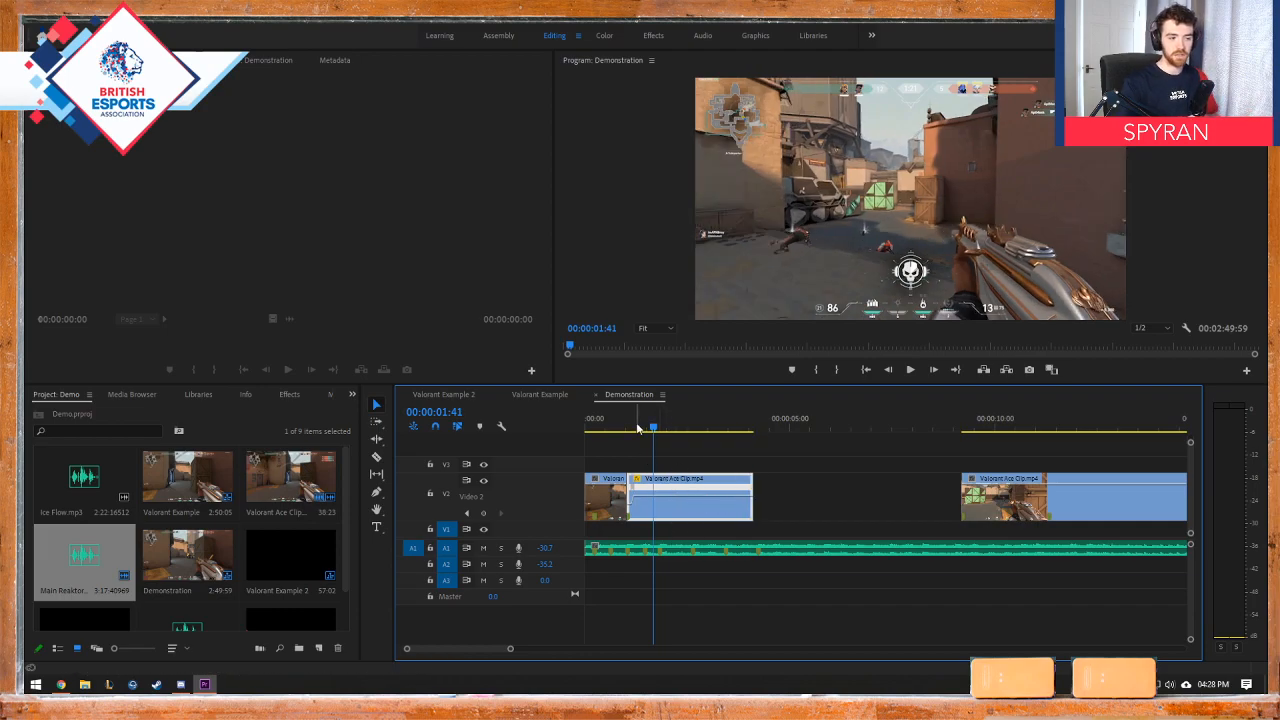
# Step: Scrub to the end of the sped-up middle piece at 00:00:04:07 and play it back from about 00:00:01:08
pyautogui.moveTo(629, 425); pyautogui.dragTo(756, 425)
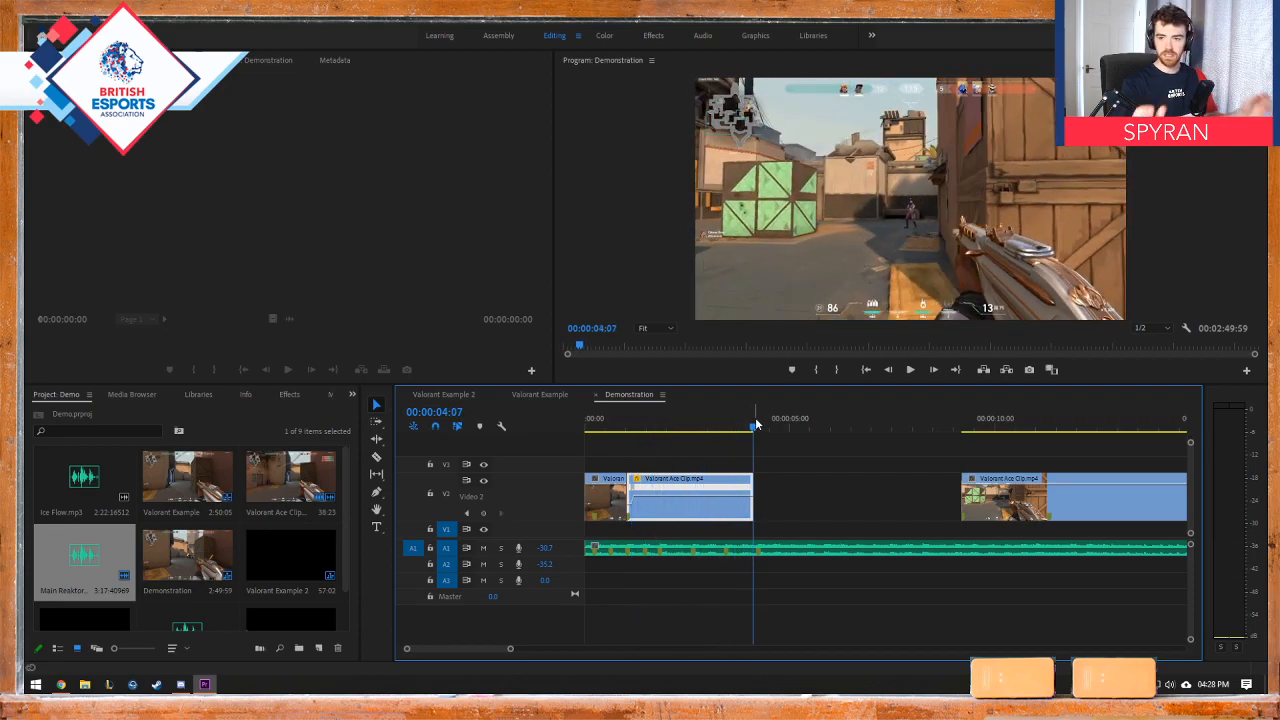
pyautogui.click(628, 425)
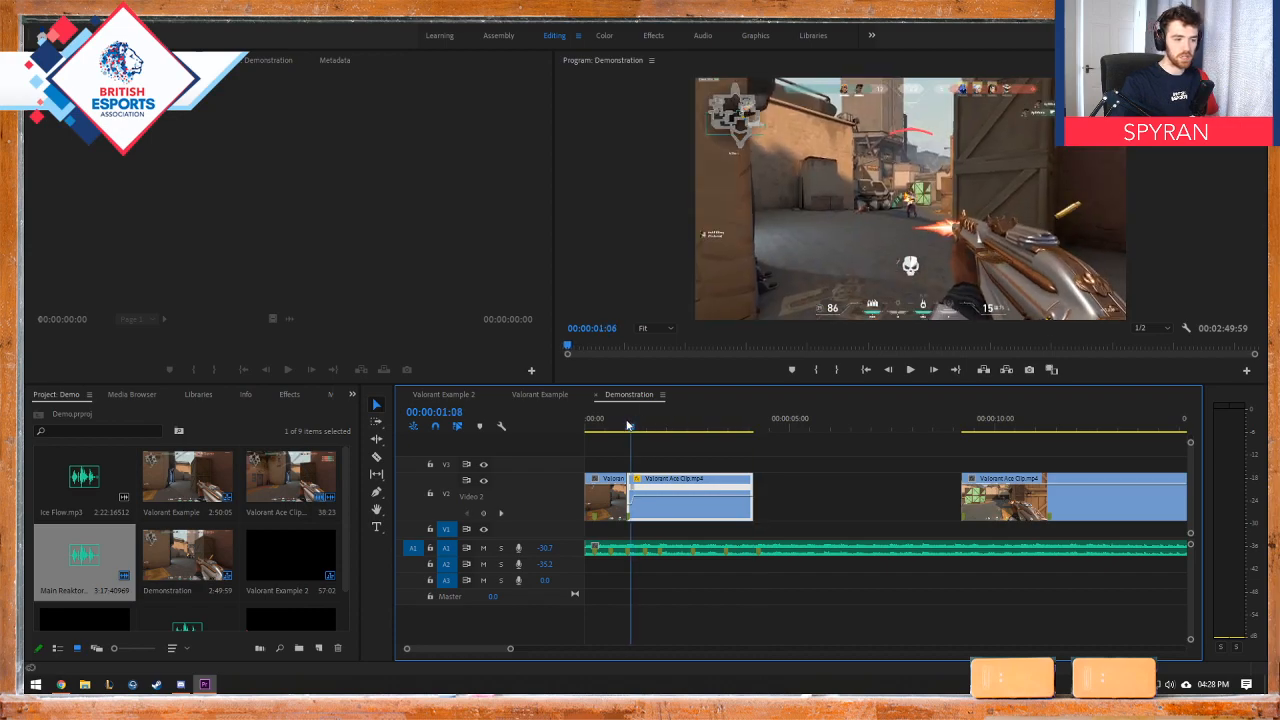
pyautogui.press('space')
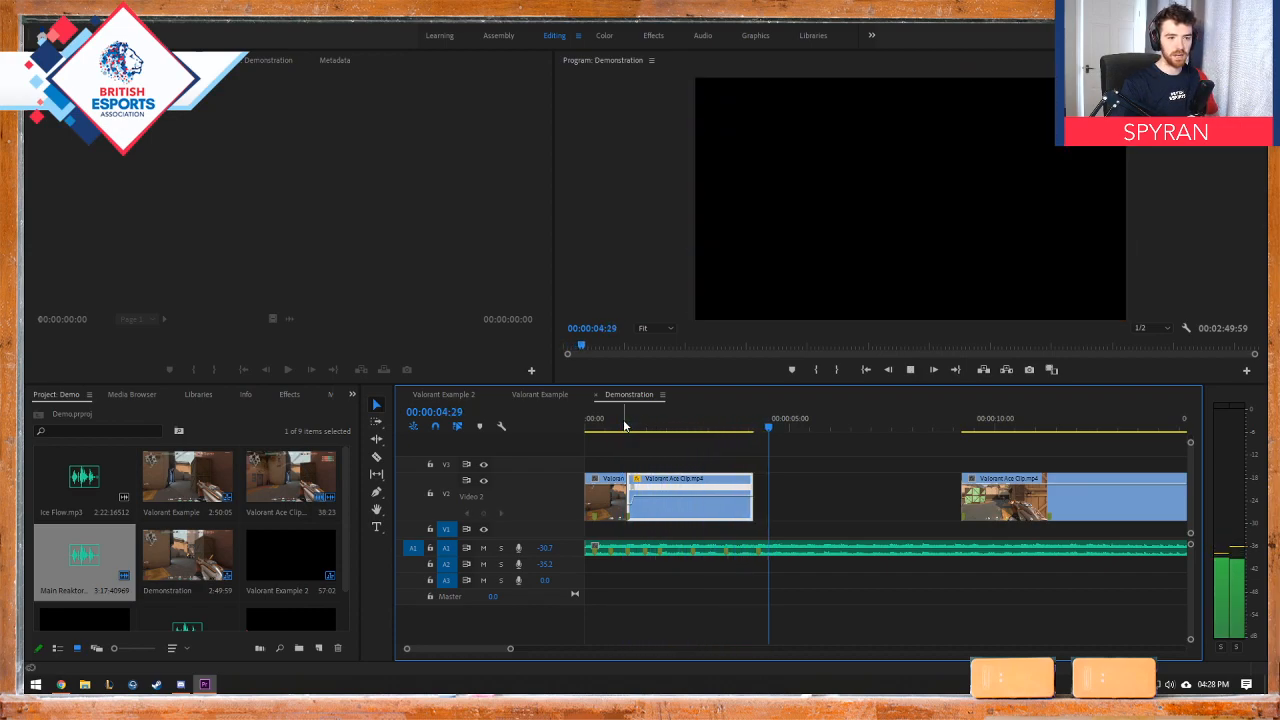
pyautogui.press('space')
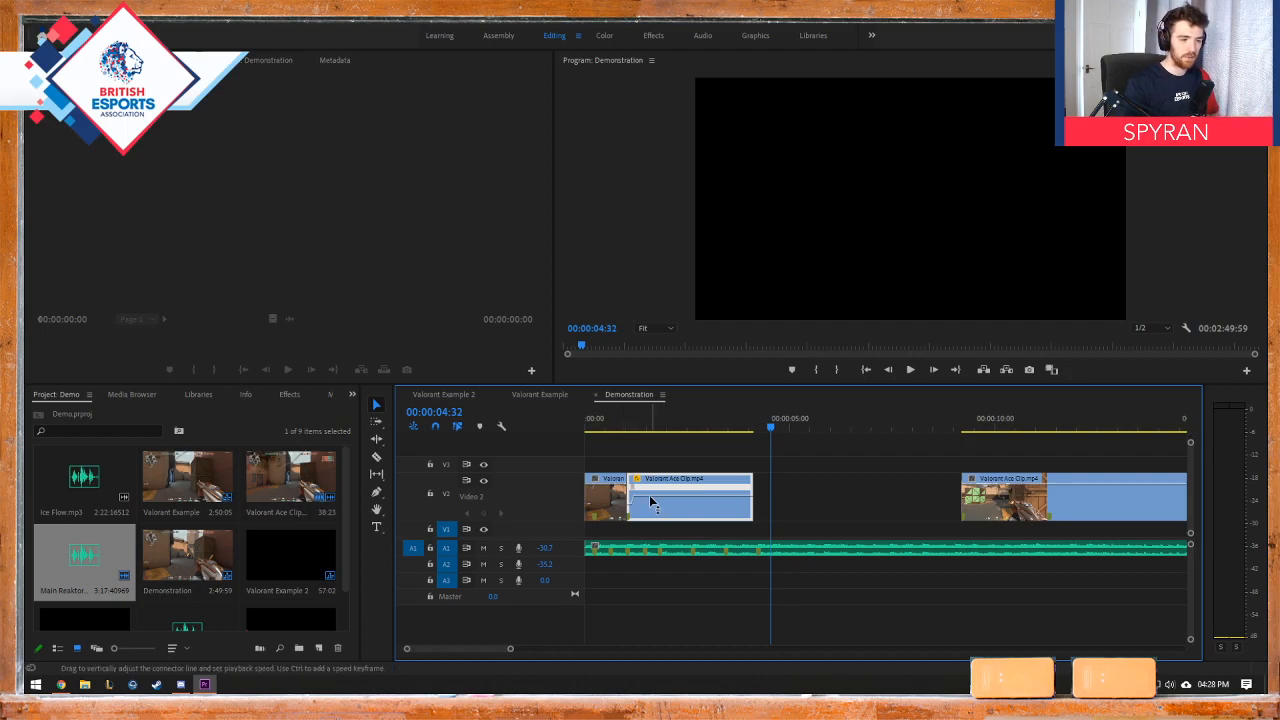
# Step: Raise the middle piece's speed until it ends just before three seconds, play it back, and place the playhead on the 00:00:01:49 beat marker
pyautogui.moveTo(649, 496); pyautogui.dragTo(651, 488)
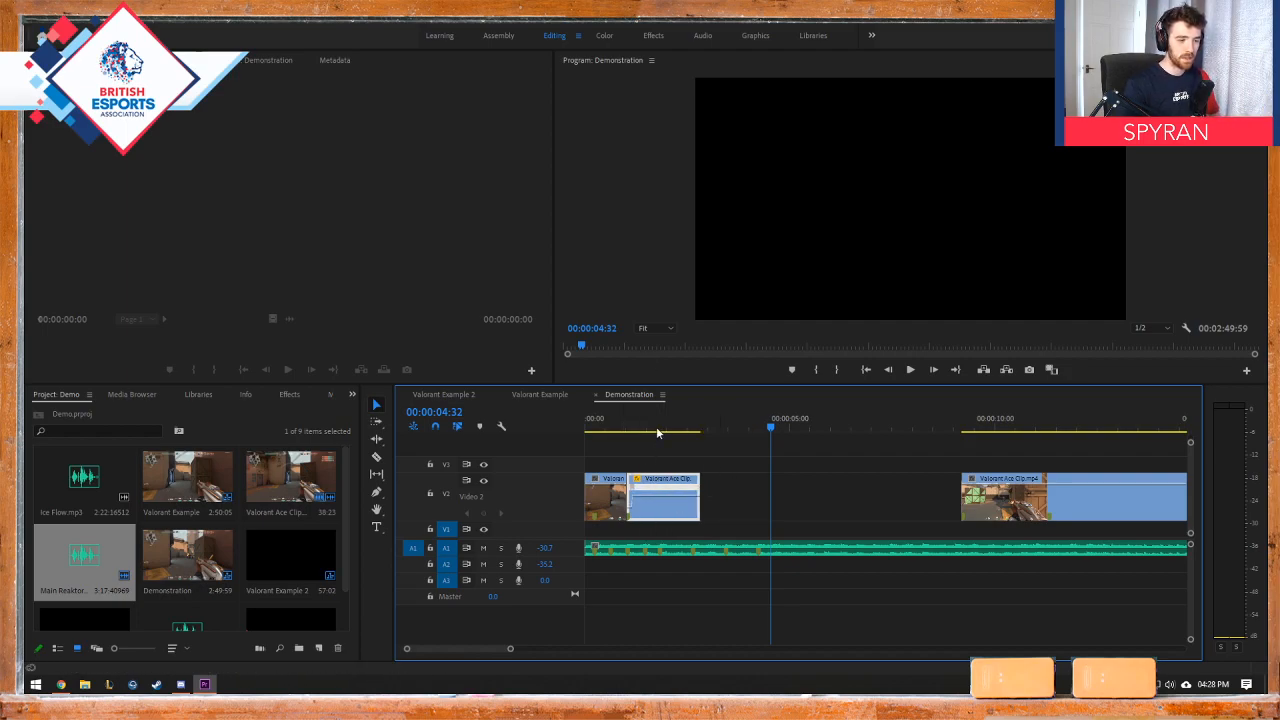
pyautogui.moveTo(656, 426); pyautogui.dragTo(511, 420)
pyautogui.press('space')
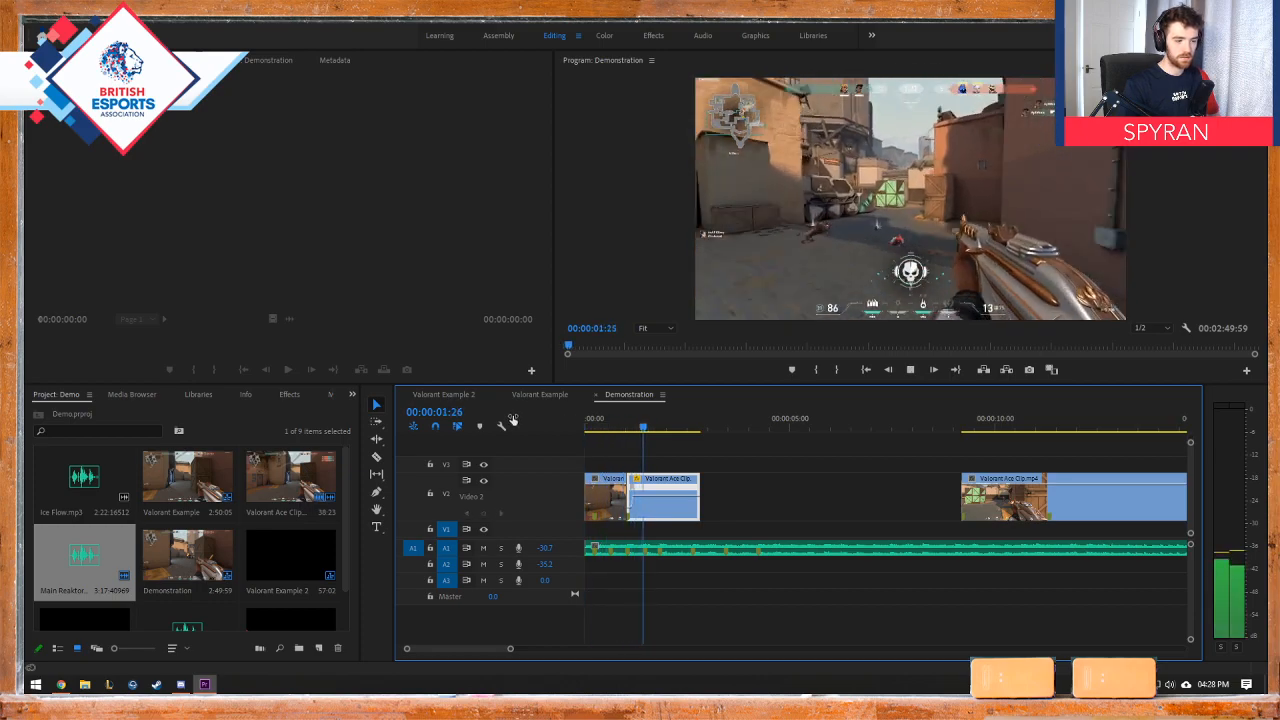
pyautogui.press('space')
pyautogui.moveTo(663, 427); pyautogui.dragTo(659, 427)
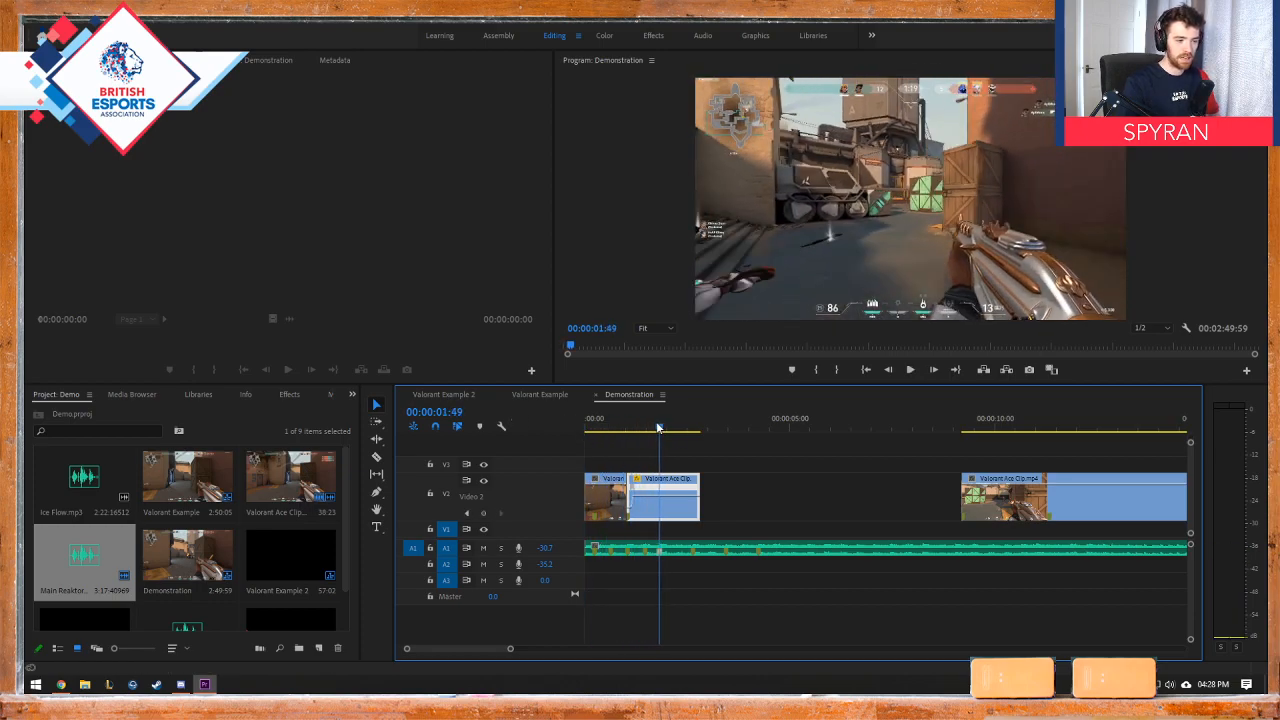
# Step: Fine-tune the middle piece's remapped speed until it ends at the playhead on the 00:00:01:49 beat marker
pyautogui.moveTo(646, 496)
pyautogui.mouseDown()
pyautogui.moveTo(646, 476)
pyautogui.moveTo(650, 486)
pyautogui.mouseUp()
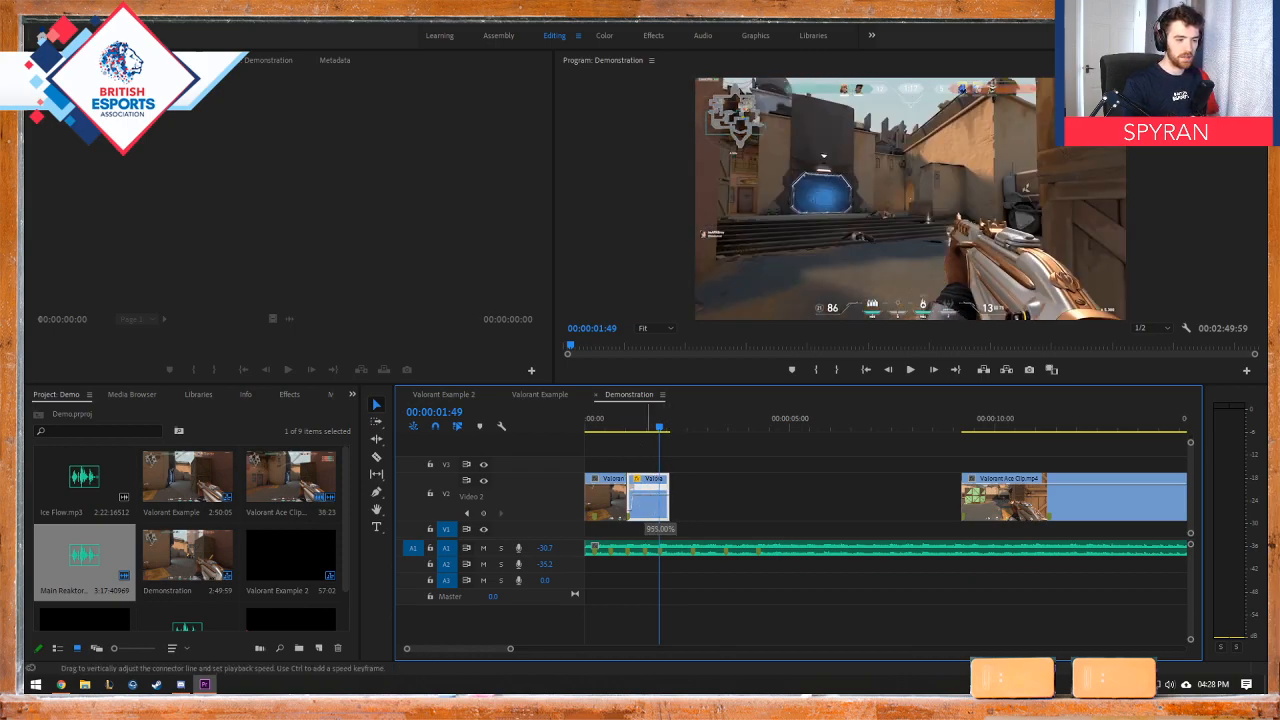
pyautogui.moveTo(648, 488)
pyautogui.mouseDown()
pyautogui.moveTo(643, 513)
pyautogui.moveTo(648, 492)
pyautogui.moveTo(648, 503)
pyautogui.mouseUp()
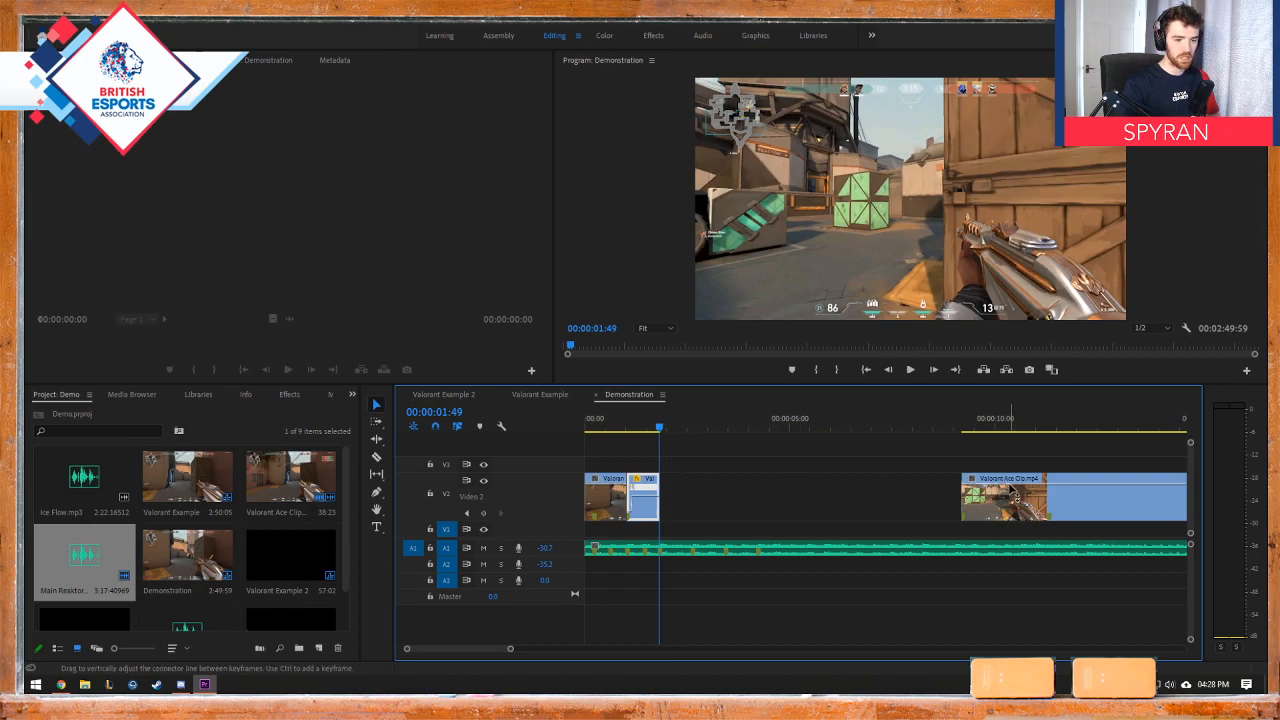
pyautogui.moveTo(1012, 485)
pyautogui.mouseDown()
pyautogui.moveTo(1015, 498)
pyautogui.moveTo(1015, 485)
pyautogui.mouseUp()
pyautogui.hotkey('ctrl', 'z')
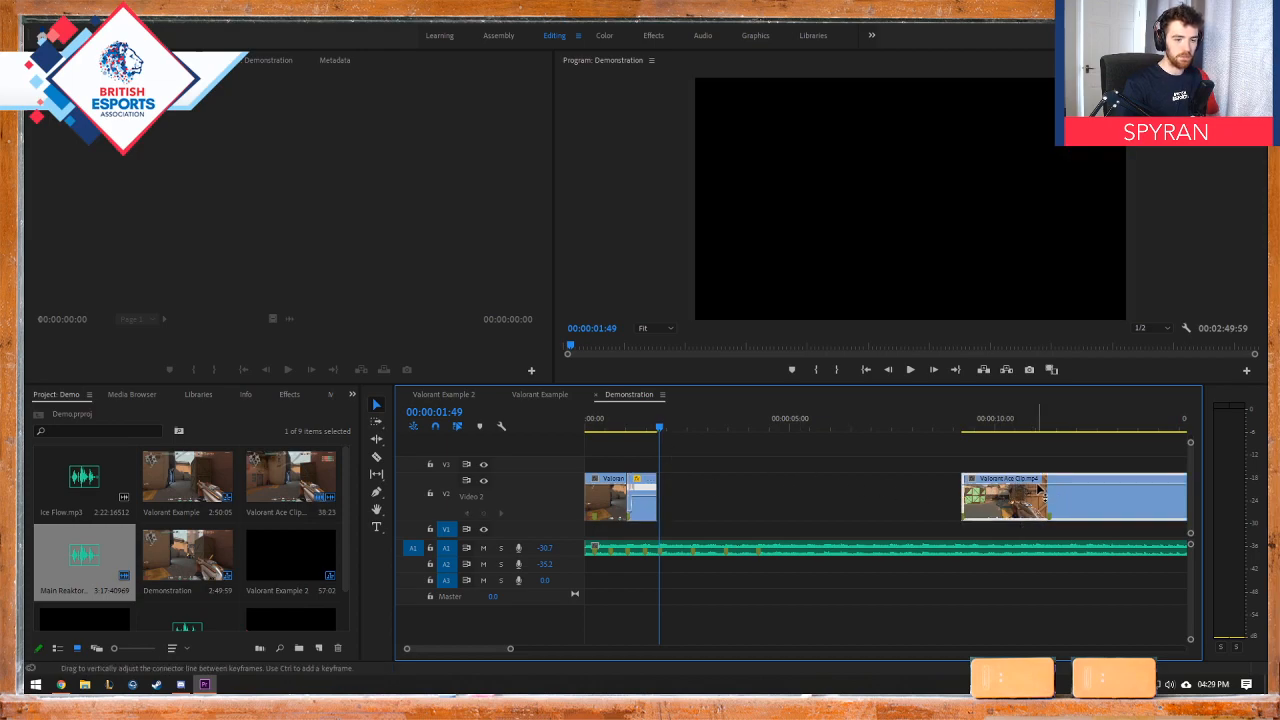
pyautogui.click(649, 500)
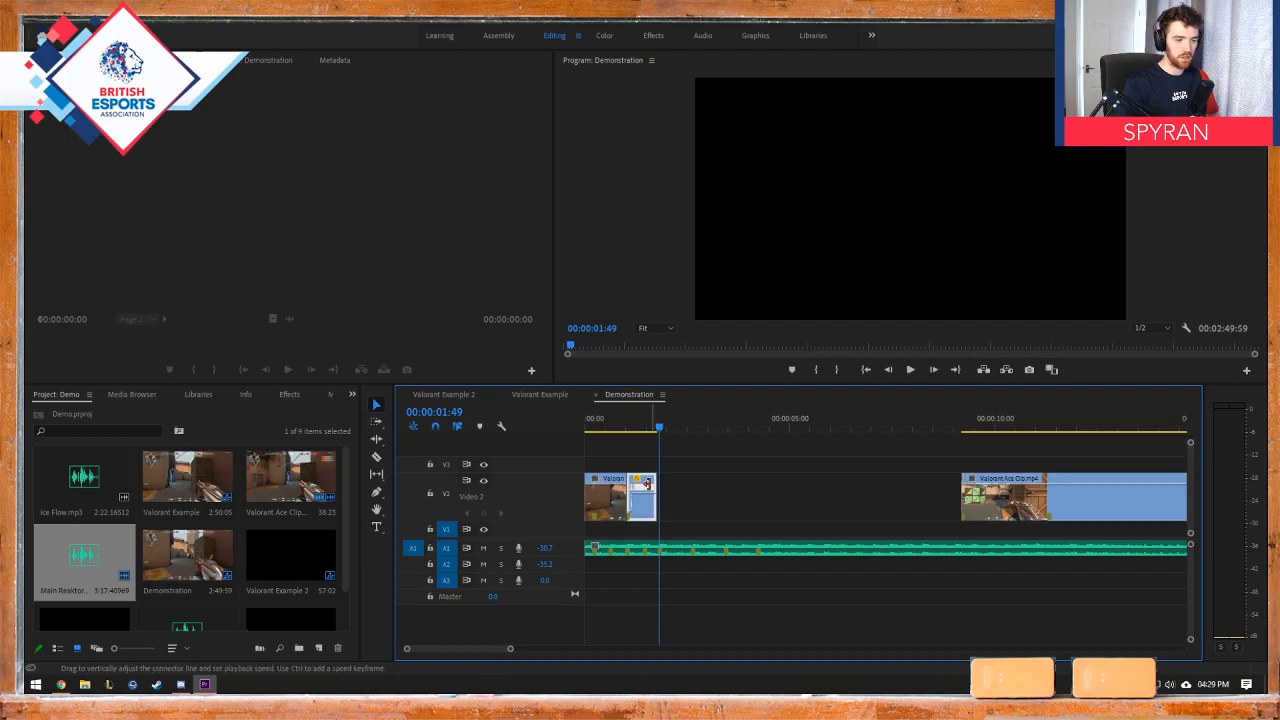
pyautogui.moveTo(648, 497); pyautogui.dragTo(647, 505)
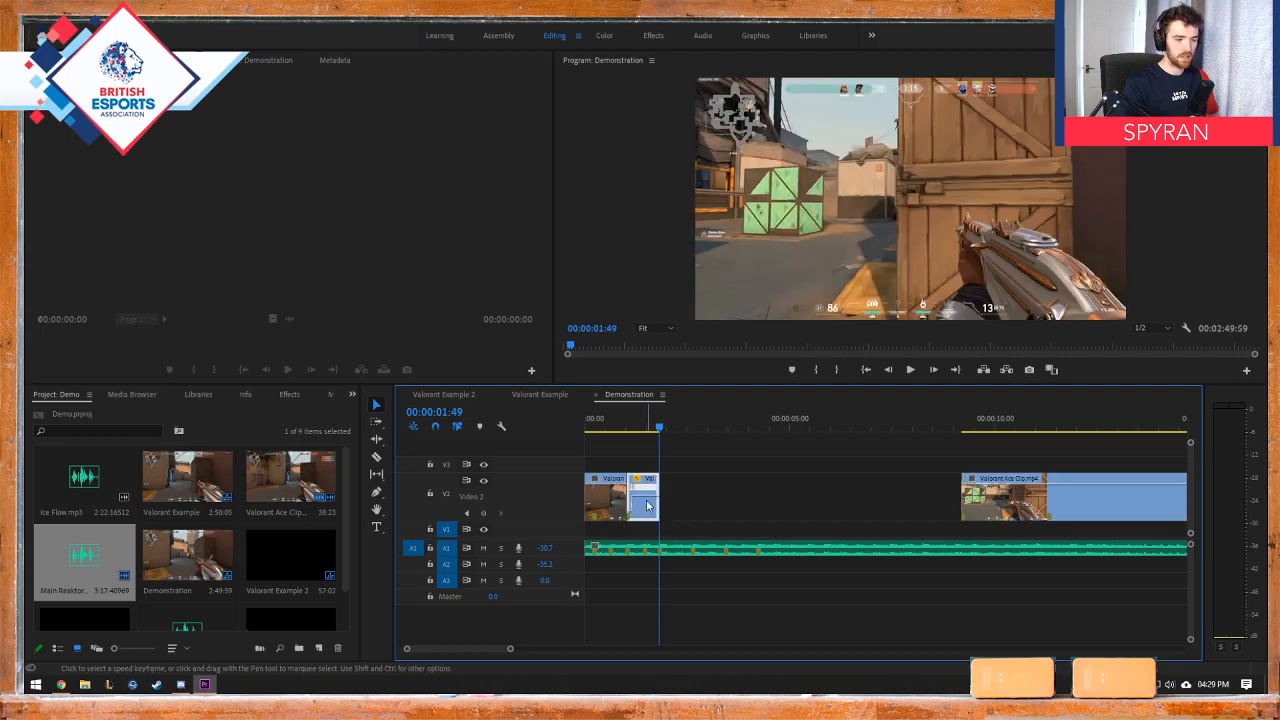
# Step: Move the last Valorant Ace Clip piece against the middle piece's end and adjust the speed keyframe at the middle piece's start
pyautogui.moveTo(1097, 493); pyautogui.dragTo(794, 487)
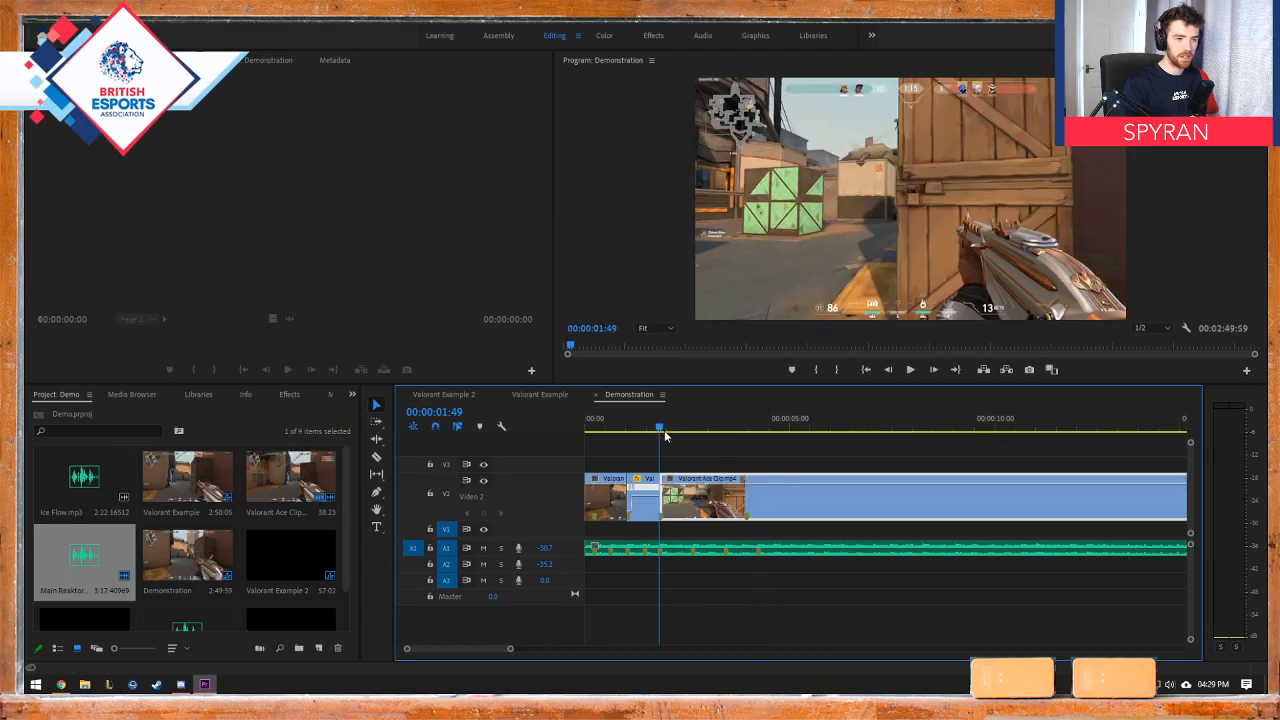
pyautogui.moveTo(661, 432); pyautogui.dragTo(655, 432)
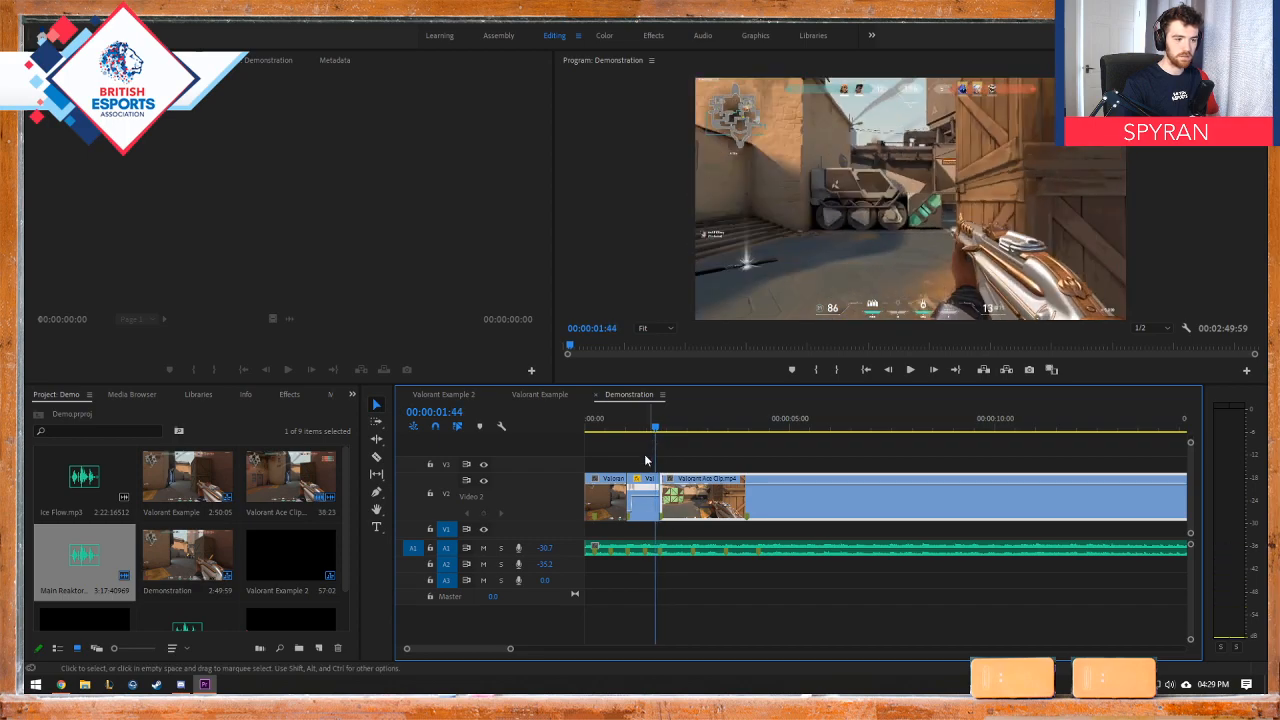
pyautogui.moveTo(630, 492); pyautogui.dragTo(627, 492)
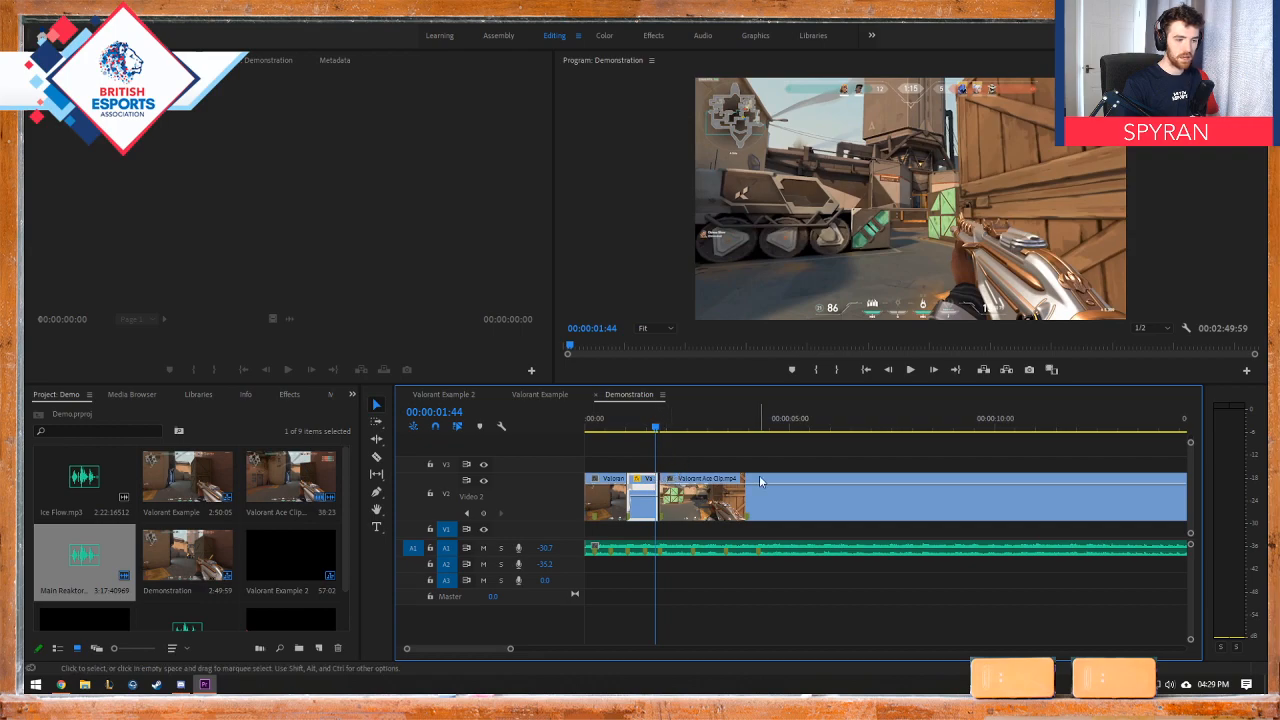
# Step: Move the last piece away, extend the middle piece's end past the kill to inspect it, and close the pieces up again at 00:00:01:50
pyautogui.moveTo(761, 477); pyautogui.dragTo(794, 480)
pyautogui.moveTo(686, 432); pyautogui.dragTo(660, 434)
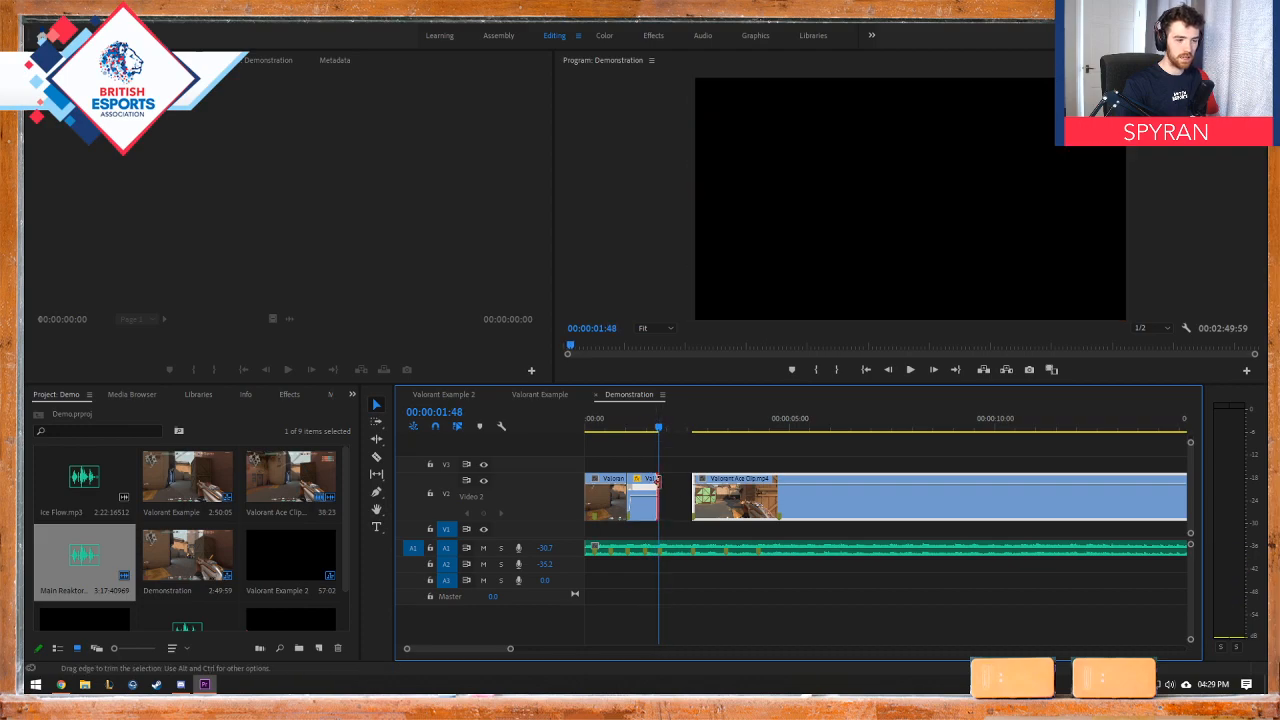
pyautogui.moveTo(656, 481); pyautogui.dragTo(663, 481)
pyautogui.click(664, 432)
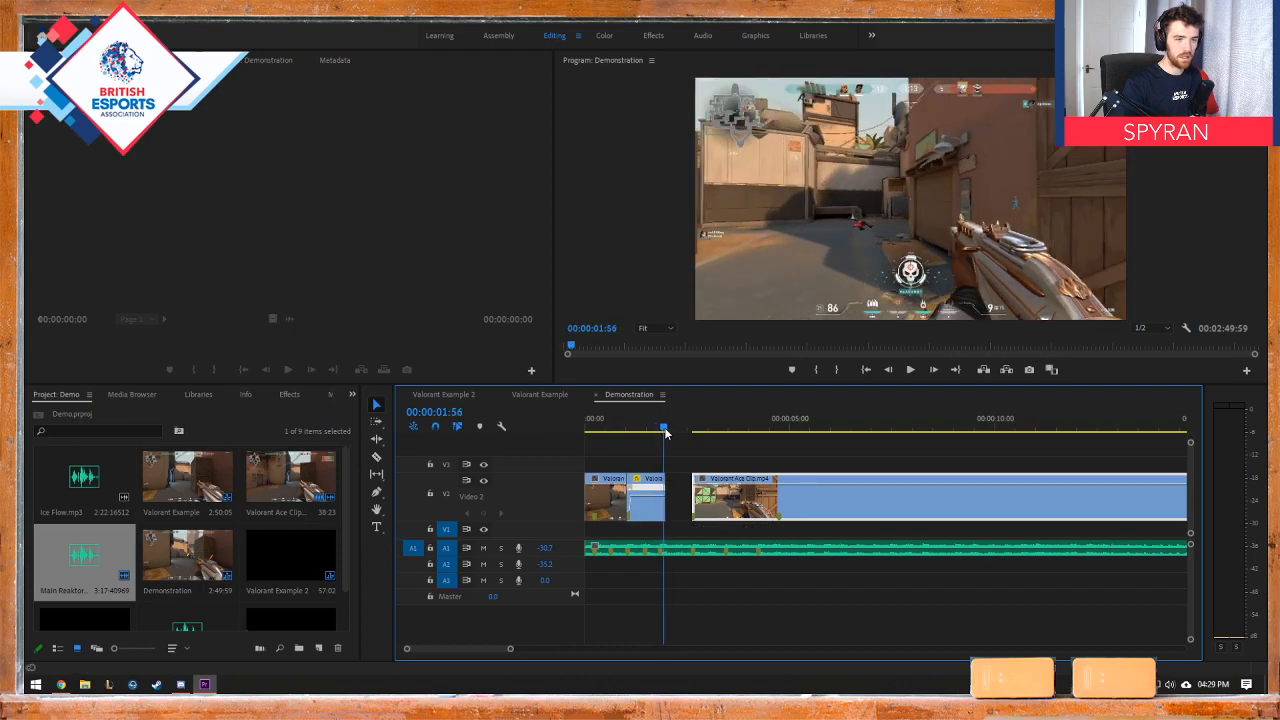
pyautogui.moveTo(665, 432); pyautogui.dragTo(661, 432)
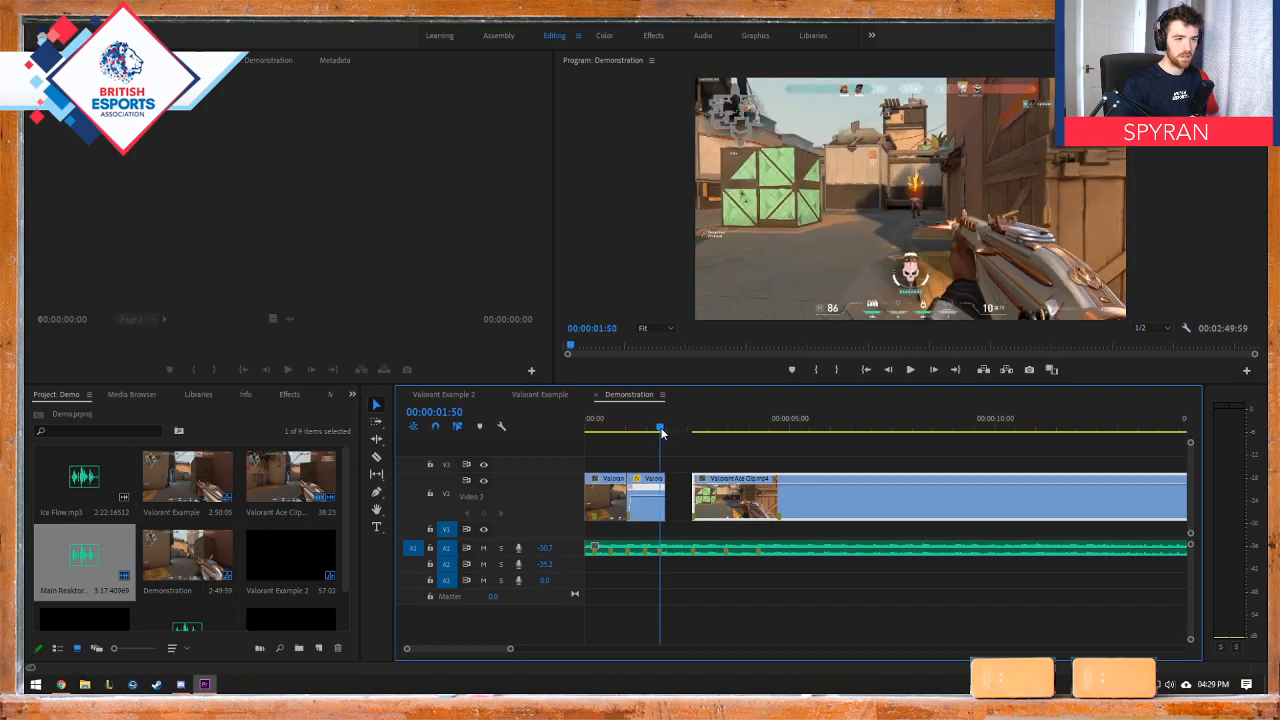
pyautogui.click(676, 490)
pyautogui.press('Delete')
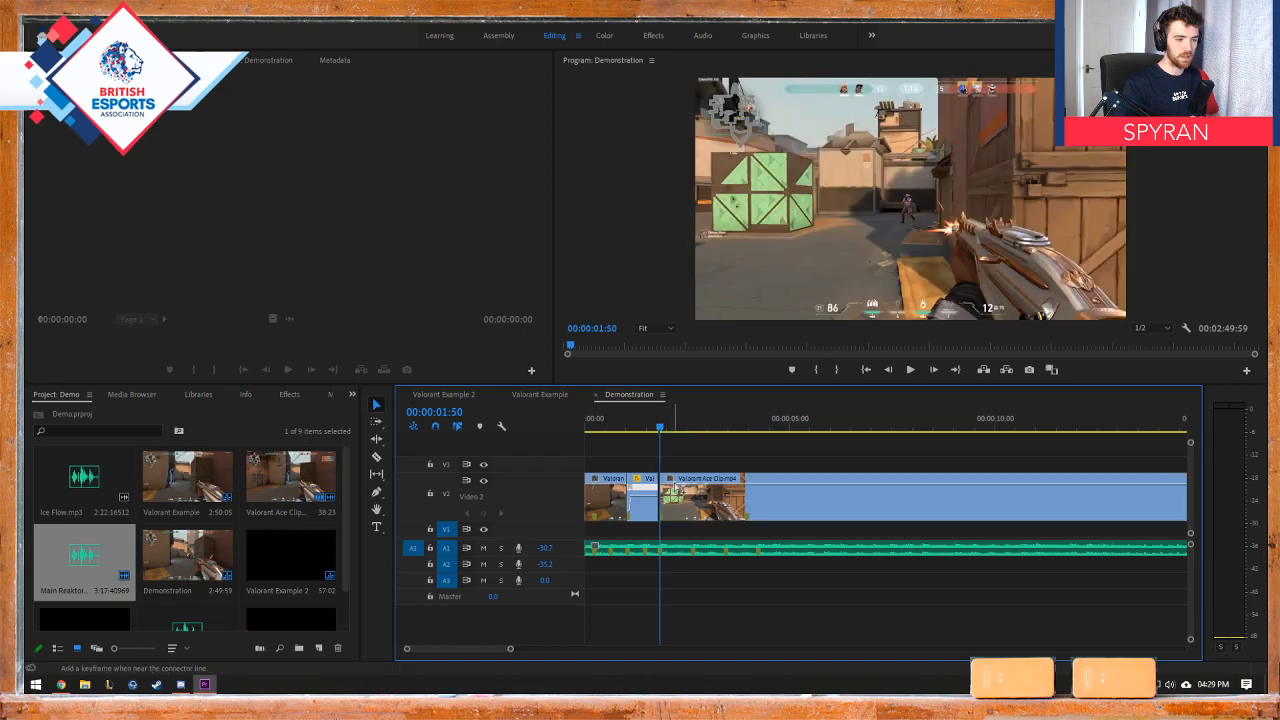
# Step: Undo the trims, moves and speed changes back to before Valorant Ace Clip was split at the third kill
pyautogui.hotkey('ctrl', 'z')
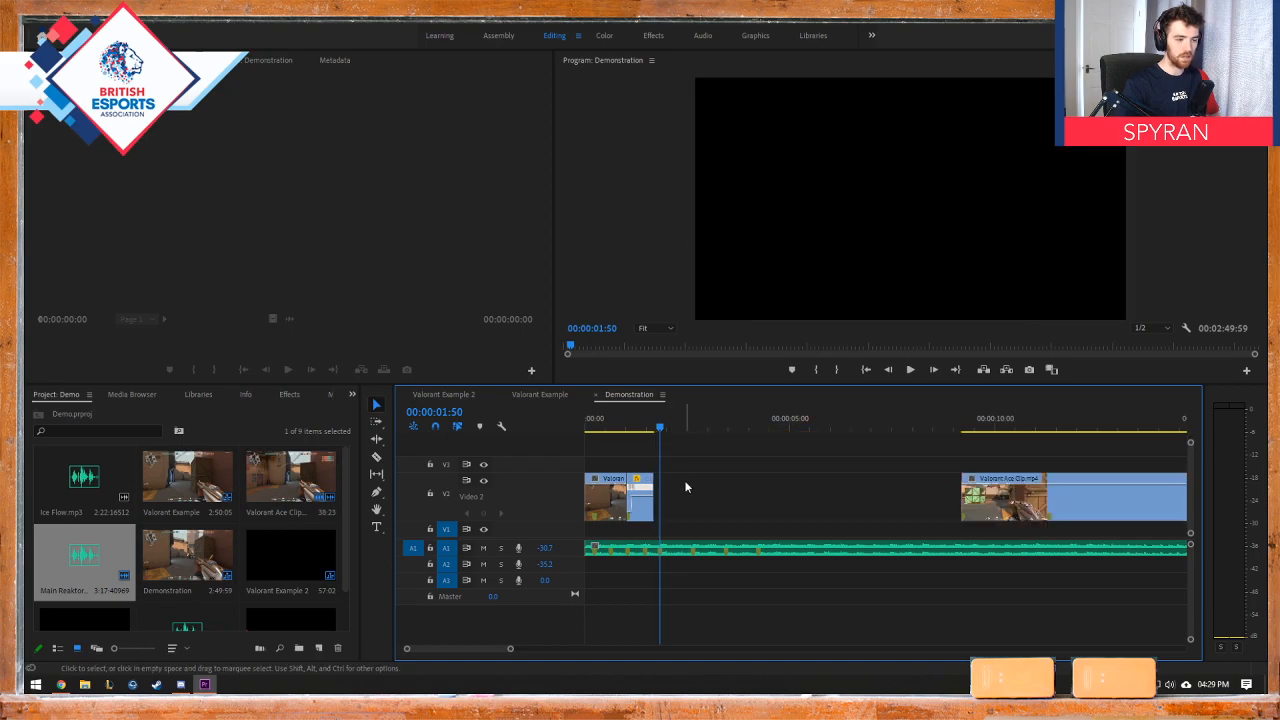
pyautogui.hotkey('ctrl', 'z')
pyautogui.hotkey('ctrl', 'z')
pyautogui.hotkey('ctrl', 'z')
pyautogui.hotkey('ctrl', 'z')
pyautogui.hotkey('ctrl', 'z')
pyautogui.hotkey('ctrl', 'z')
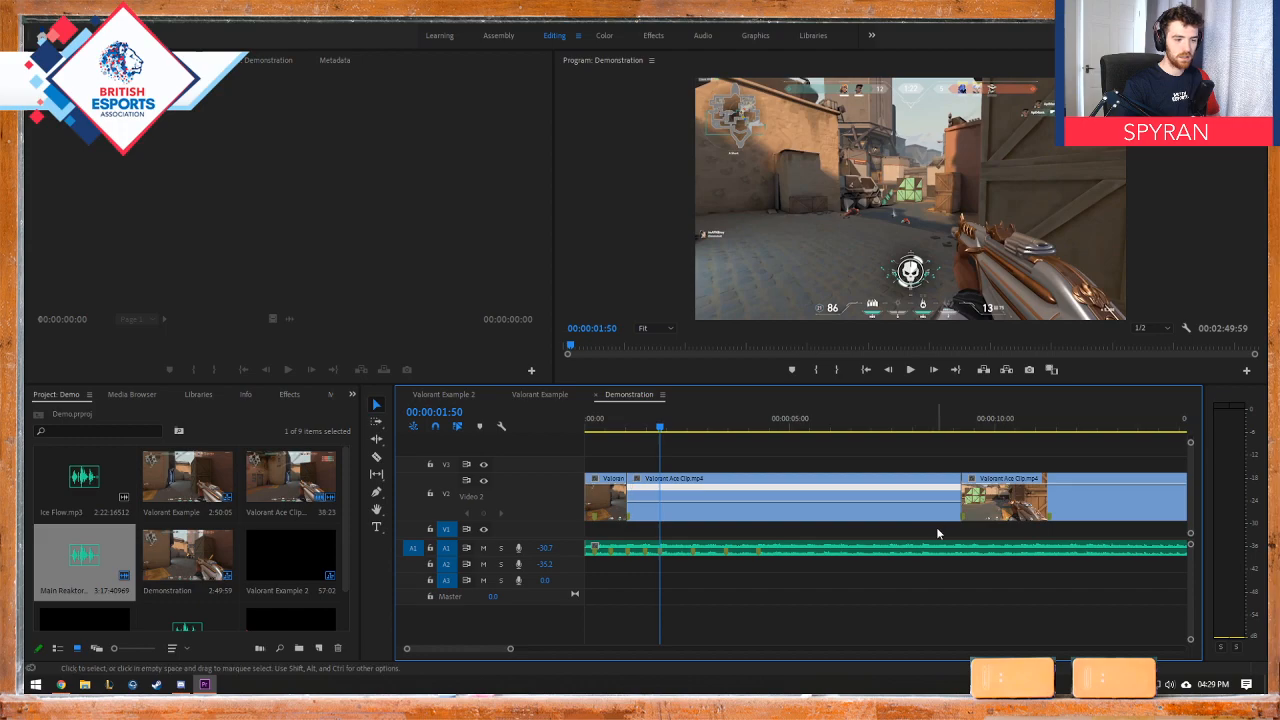
pyautogui.hotkey('ctrl', 'z')
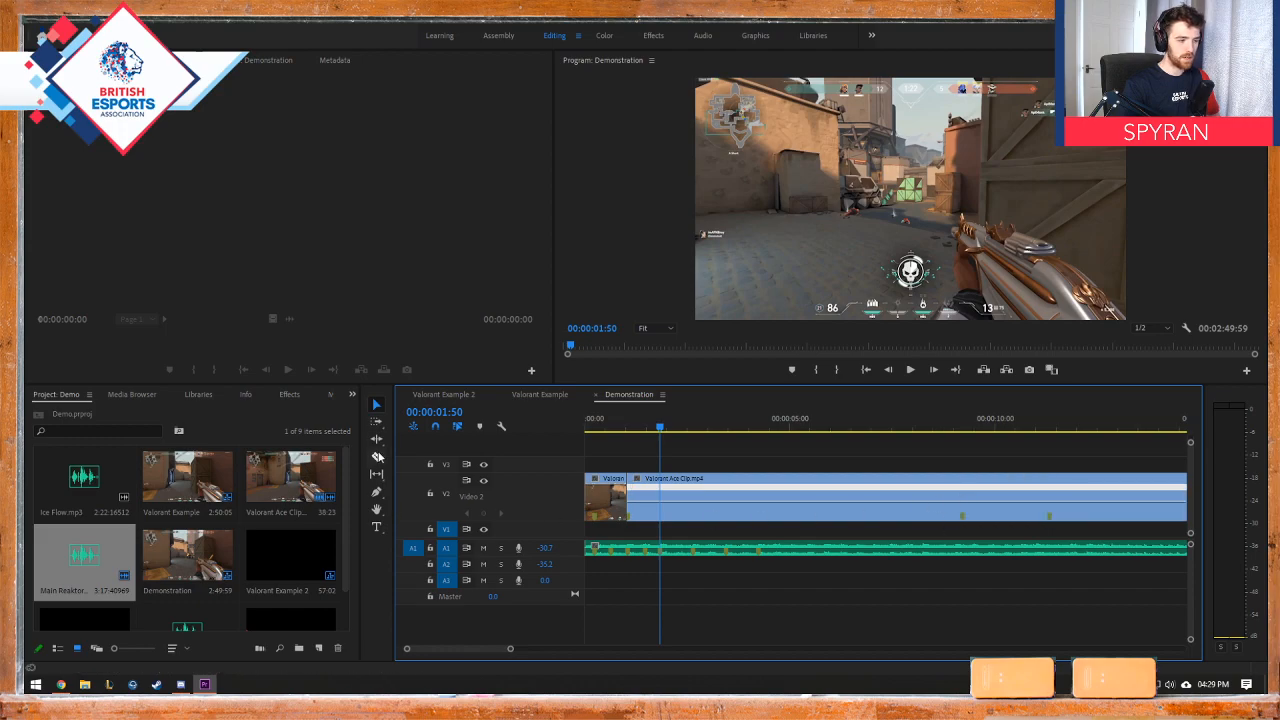
# Step: Split Valorant Ace Clip again at the third kill, 00:00:09:12, with the Razor tool, and return to the Selection tool
pyautogui.moveTo(846, 430); pyautogui.dragTo(962, 432)
pyautogui.click(376, 456)
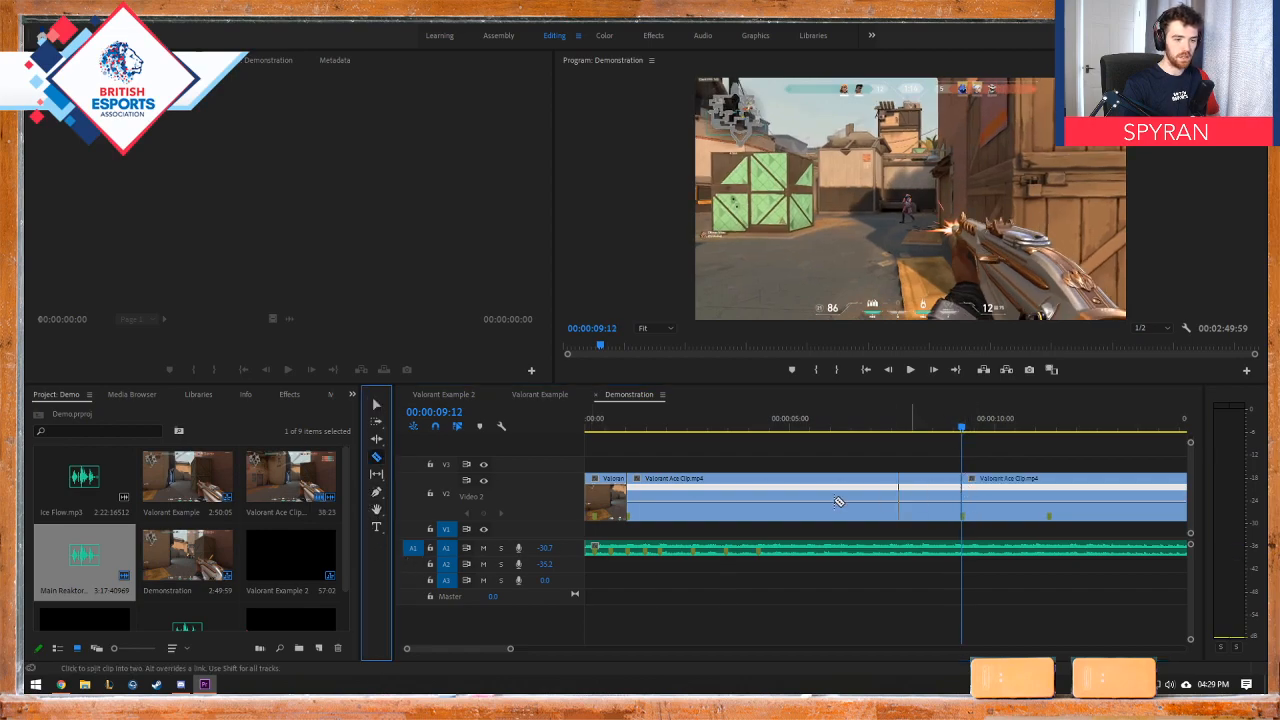
pyautogui.click(376, 405)
# Step: Show the Time Remapping Speed line on the middle Valorant Ace Clip piece
pyautogui.rightClick(684, 500)
pyautogui.rightClick(636, 481)
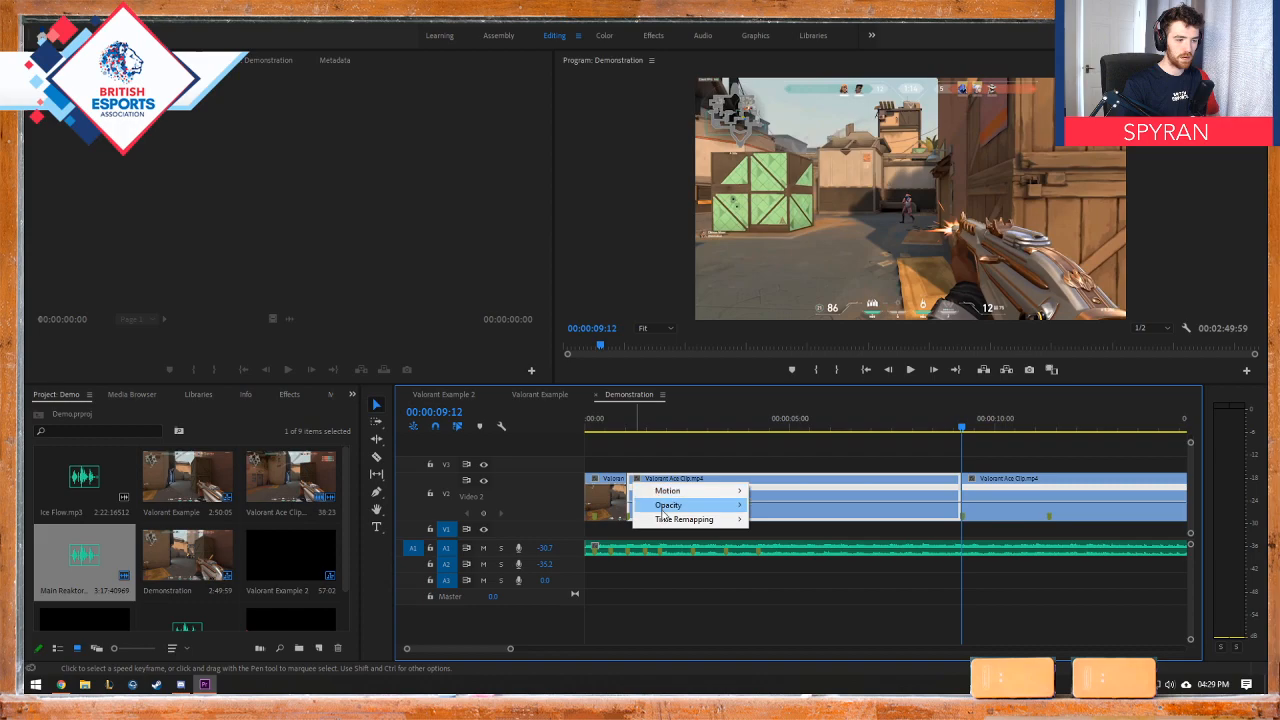
pyautogui.moveTo(740, 526)
pyautogui.click(785, 487)
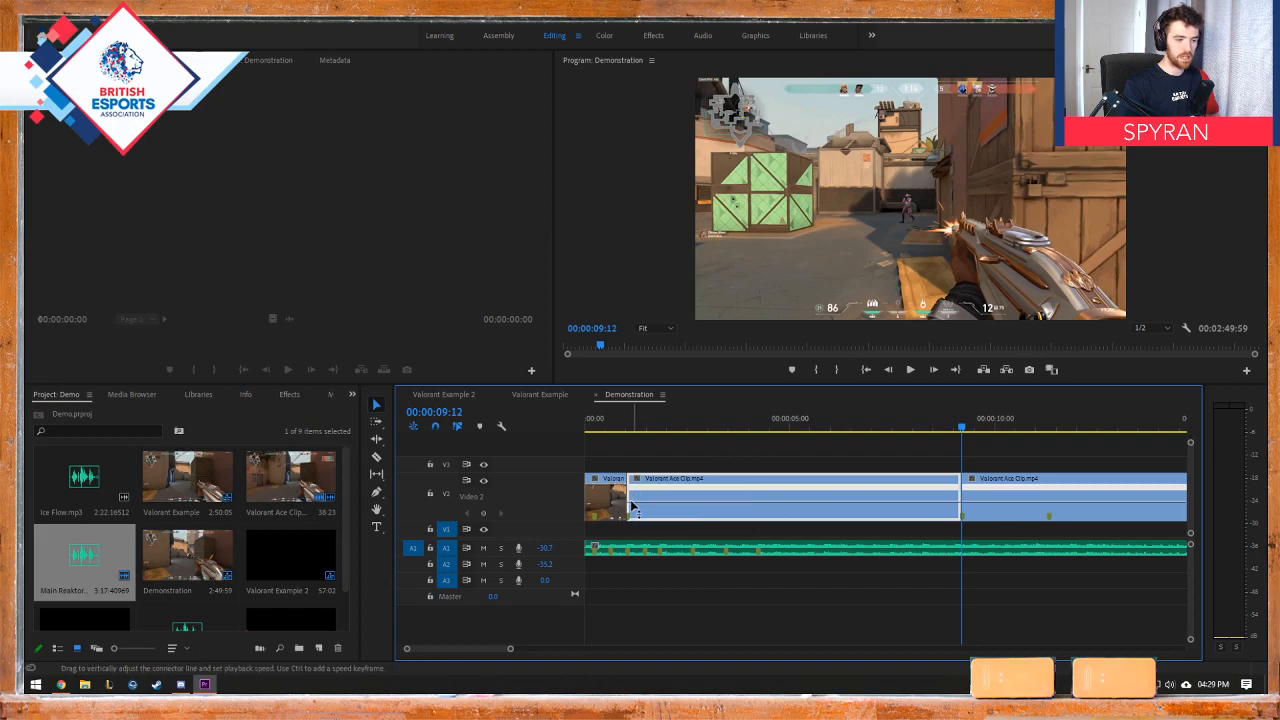
# Step: Add a speed keyframe near the middle piece's start and raise the speed after it until the piece ends on the 00:00:01:49 beat marker
pyautogui.moveTo(640, 510)
pyautogui.mouseDown()
pyautogui.moveTo(642, 482)
pyautogui.moveTo(655, 504)
pyautogui.mouseUp()
pyautogui.click(660, 428)
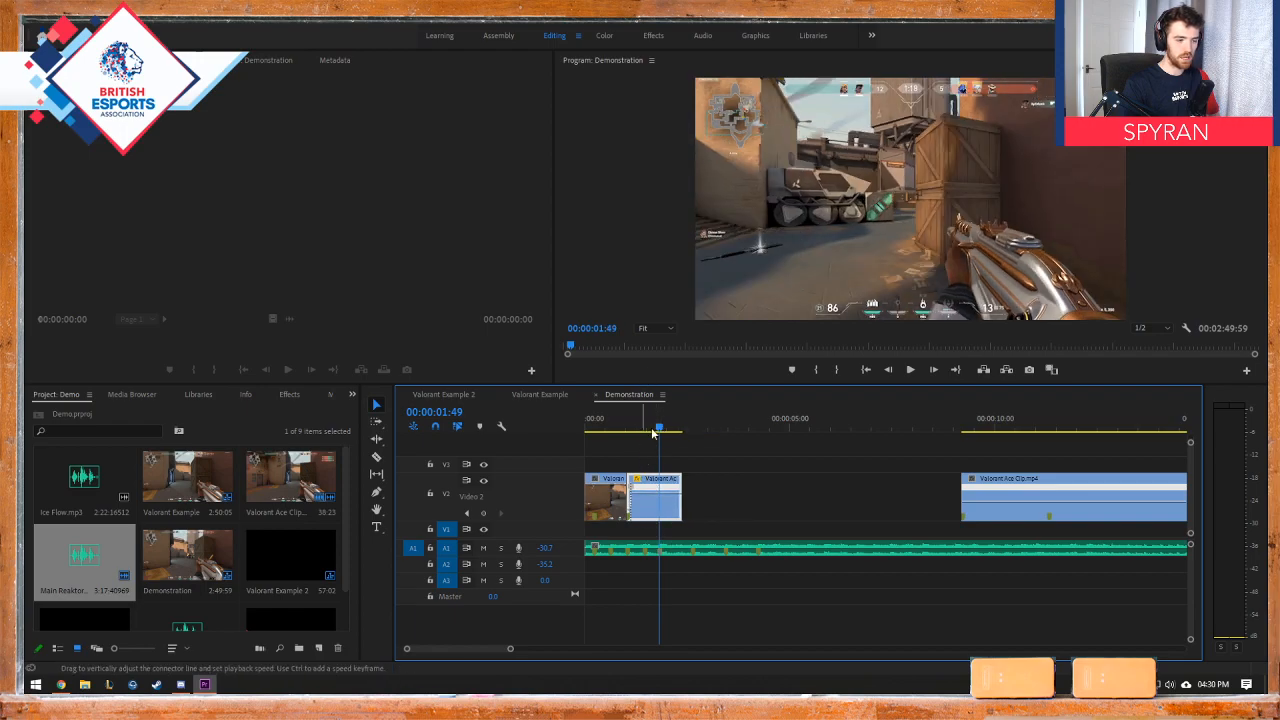
pyautogui.moveTo(652, 434); pyautogui.dragTo(653, 437)
pyautogui.moveTo(655, 497); pyautogui.dragTo(652, 440)
pyautogui.moveTo(652, 497)
pyautogui.mouseDown()
pyautogui.moveTo(651, 469)
pyautogui.moveTo(647, 501)
pyautogui.mouseUp()
pyautogui.scroll(5, 663, 505)
pyautogui.scroll(2, 663, 505)
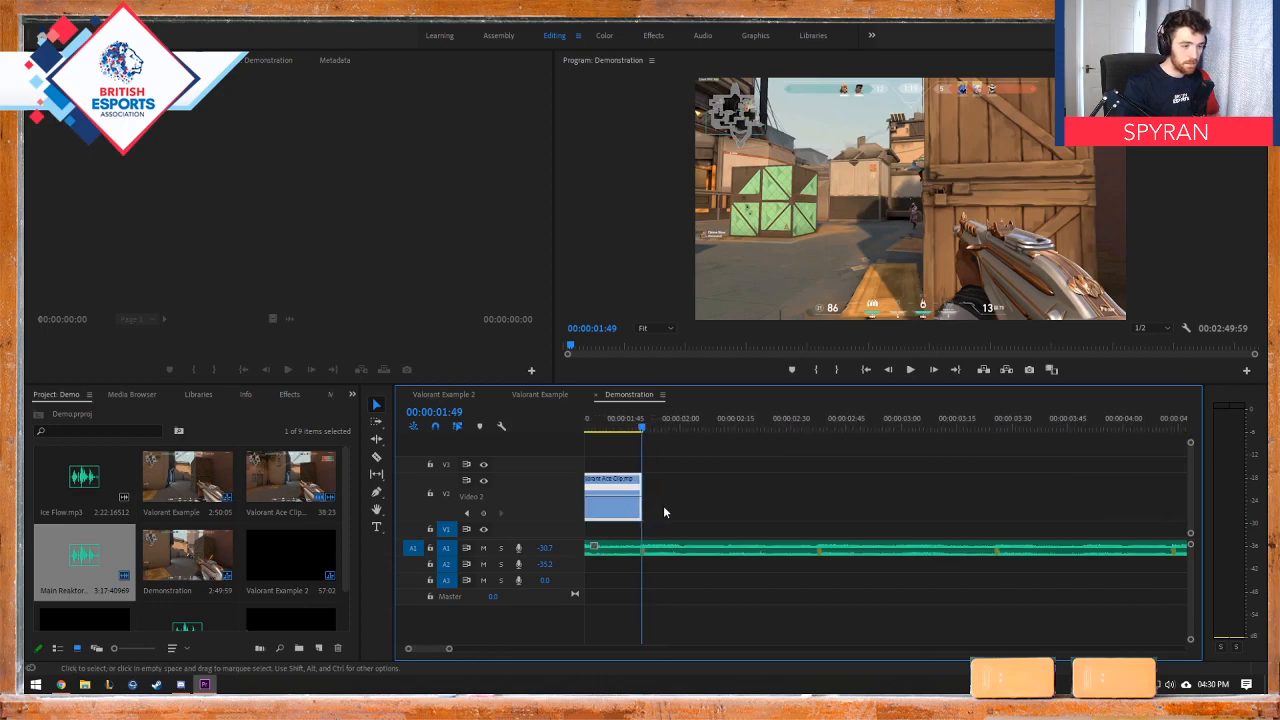
# Step: Check the frame after the middle piece at 00:00:01:50 and move the last Valorant Ace Clip piece to start there without a gap
pyautogui.moveTo(641, 428); pyautogui.dragTo(644, 428)
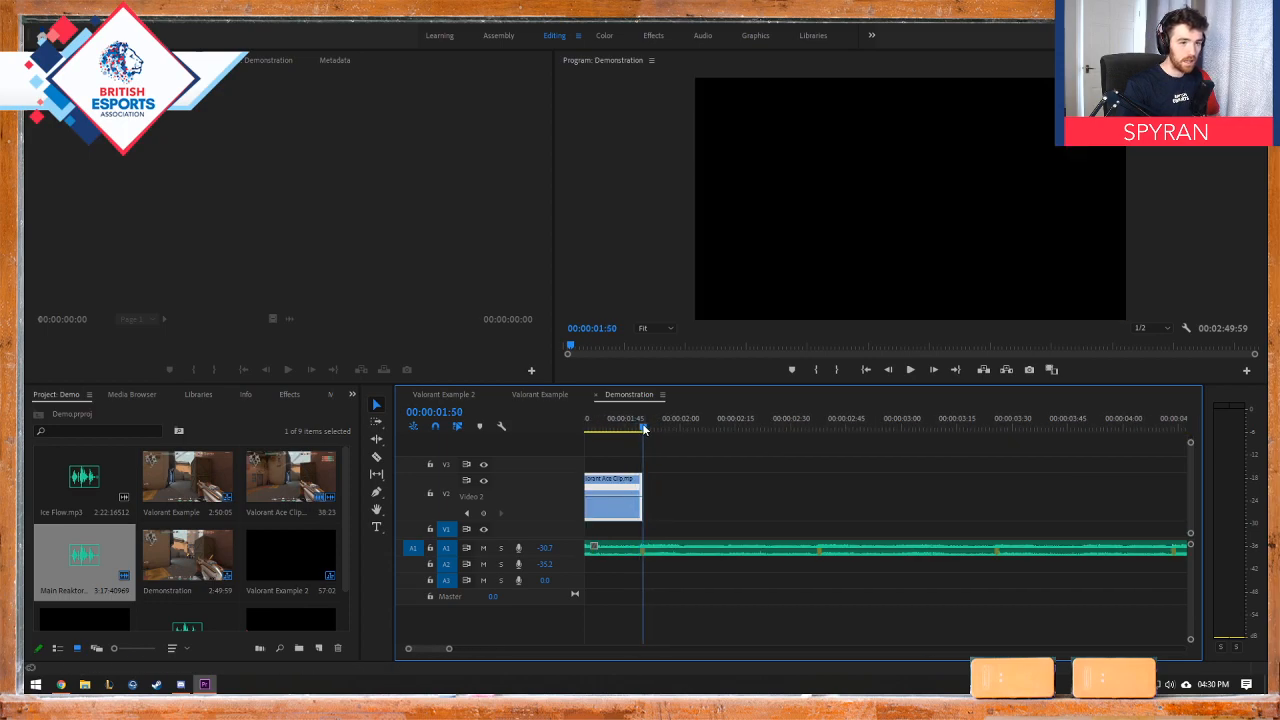
pyautogui.scroll(-2, 653, 472)
pyautogui.scroll(-5, 660, 475)
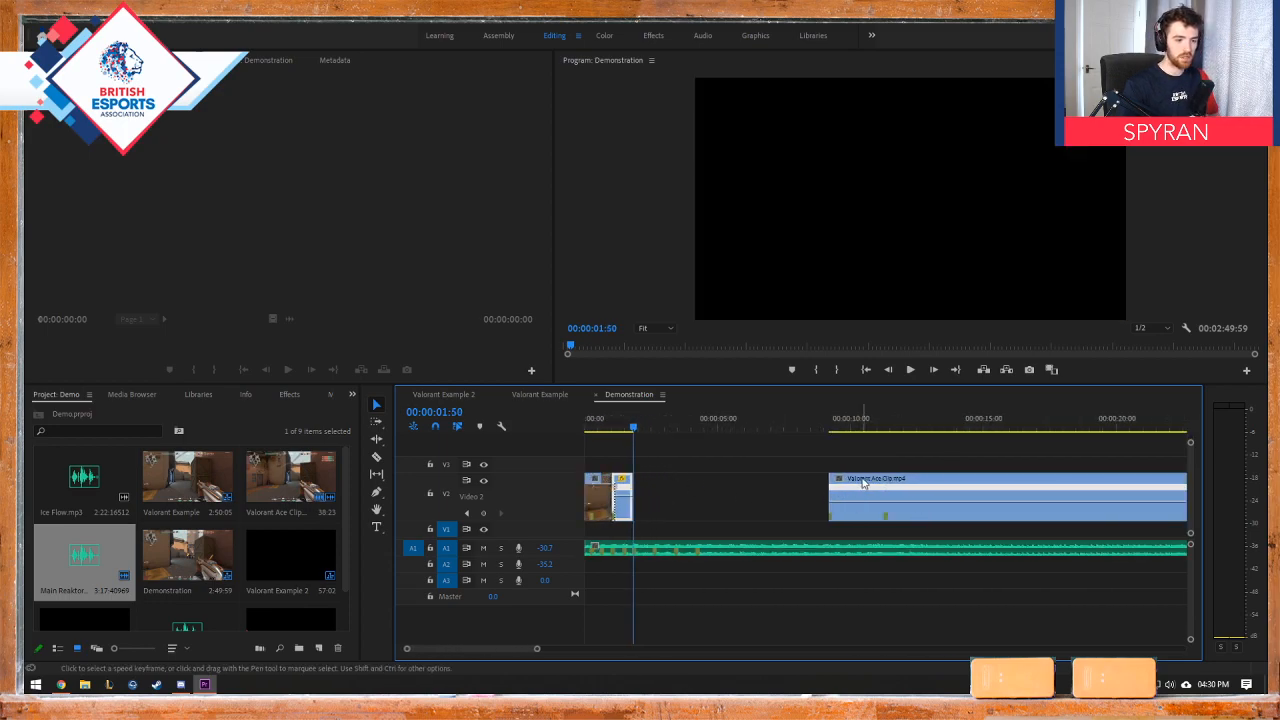
pyautogui.moveTo(866, 487); pyautogui.dragTo(672, 491)
# Step: Play the edit twice from the start to check the kill against the beat, and place the playhead at 00:00:03:10
pyautogui.click(586, 430)
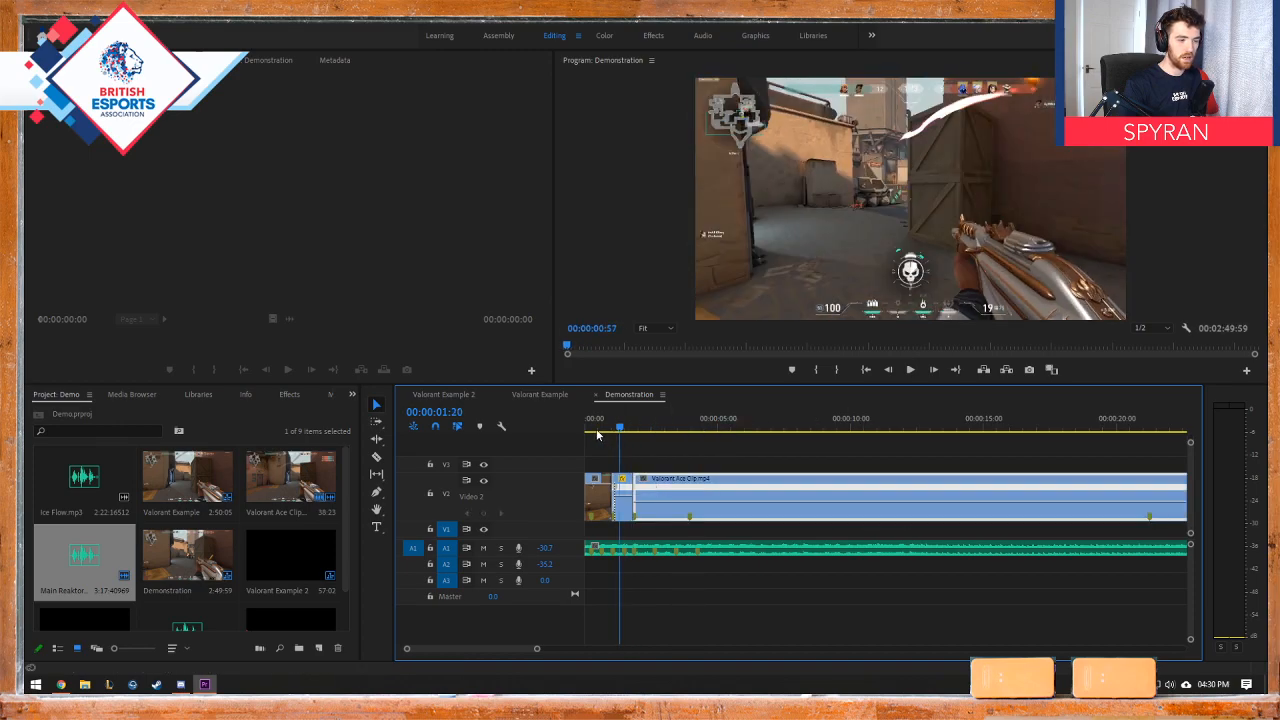
pyautogui.press('space')
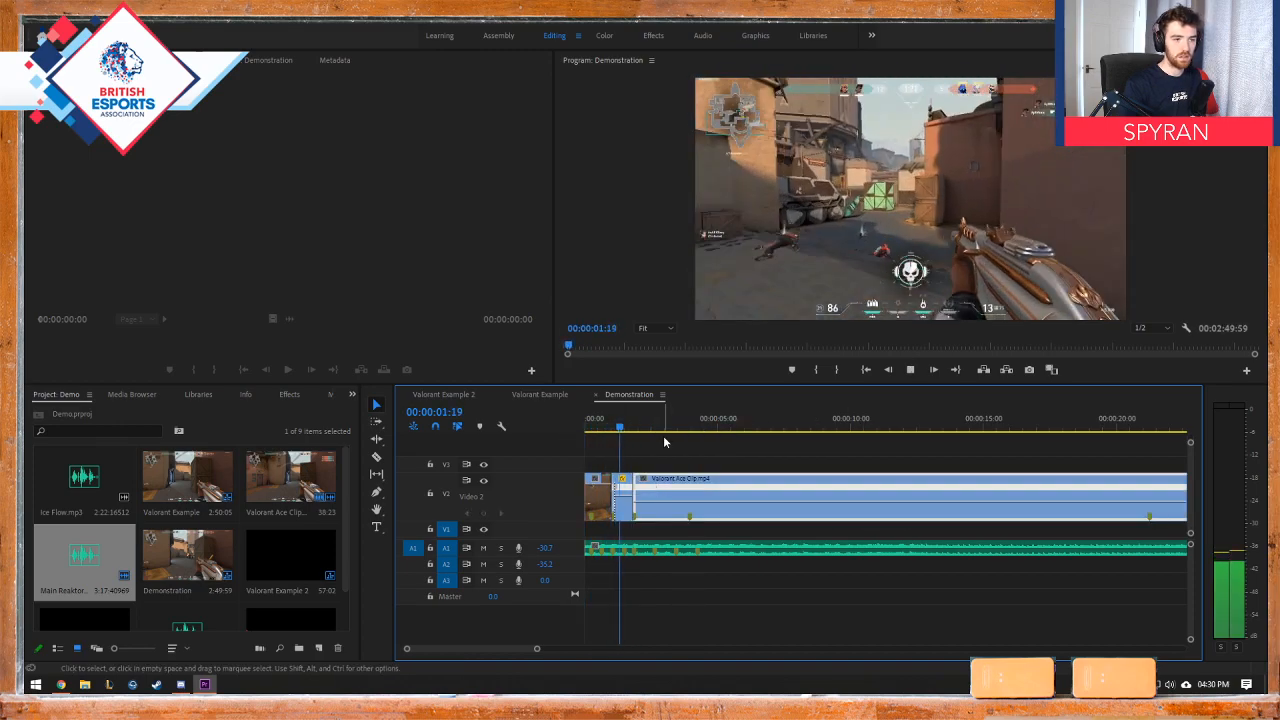
pyautogui.press('space')
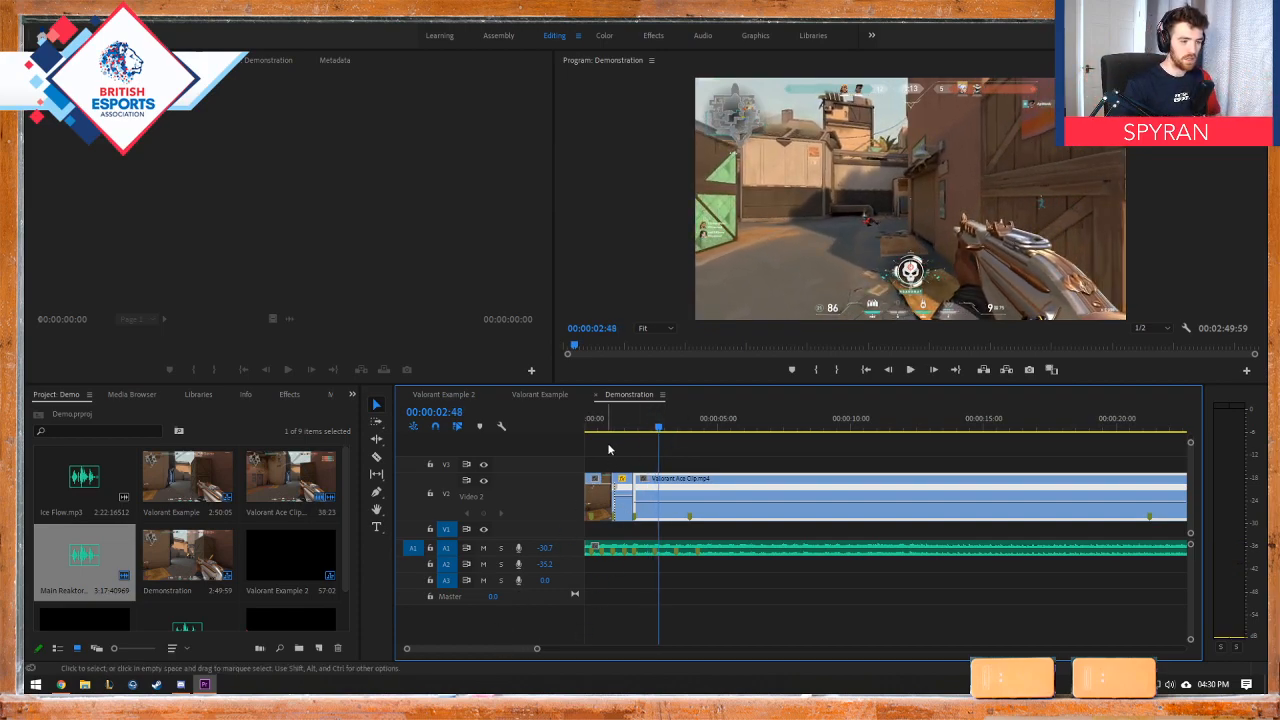
pyautogui.press('Home')
pyautogui.press('space')
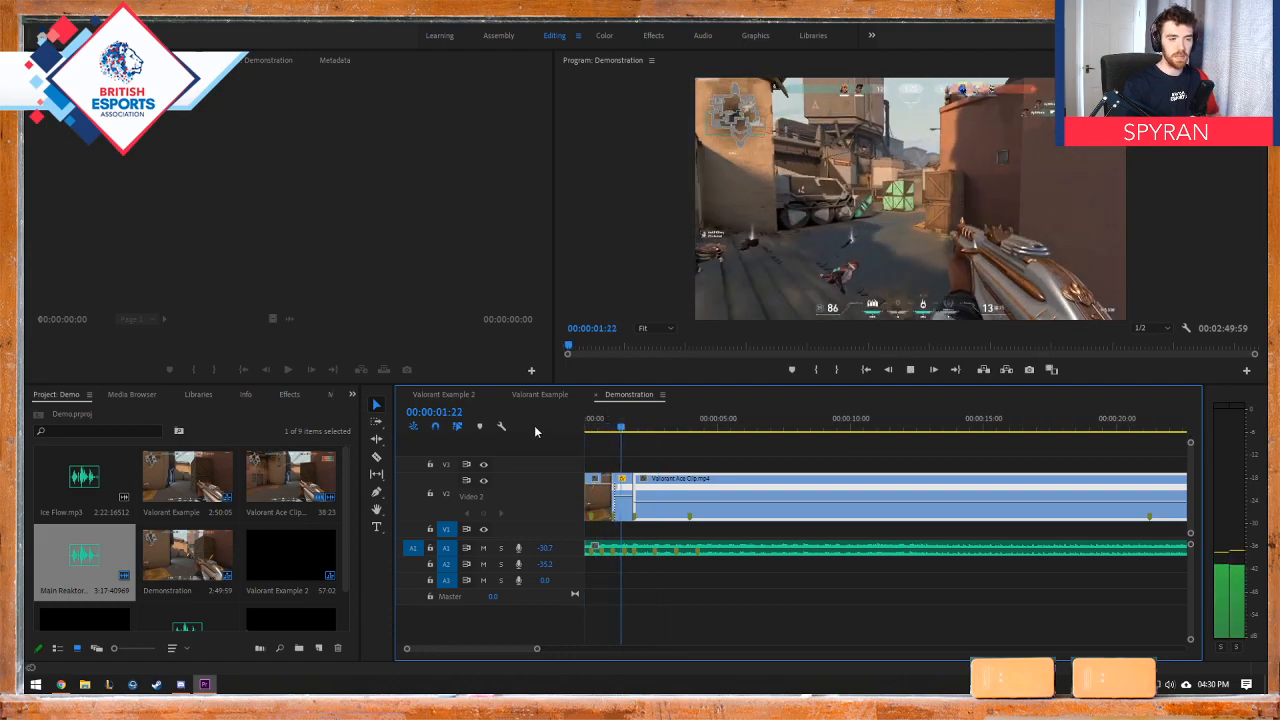
pyautogui.press('space')
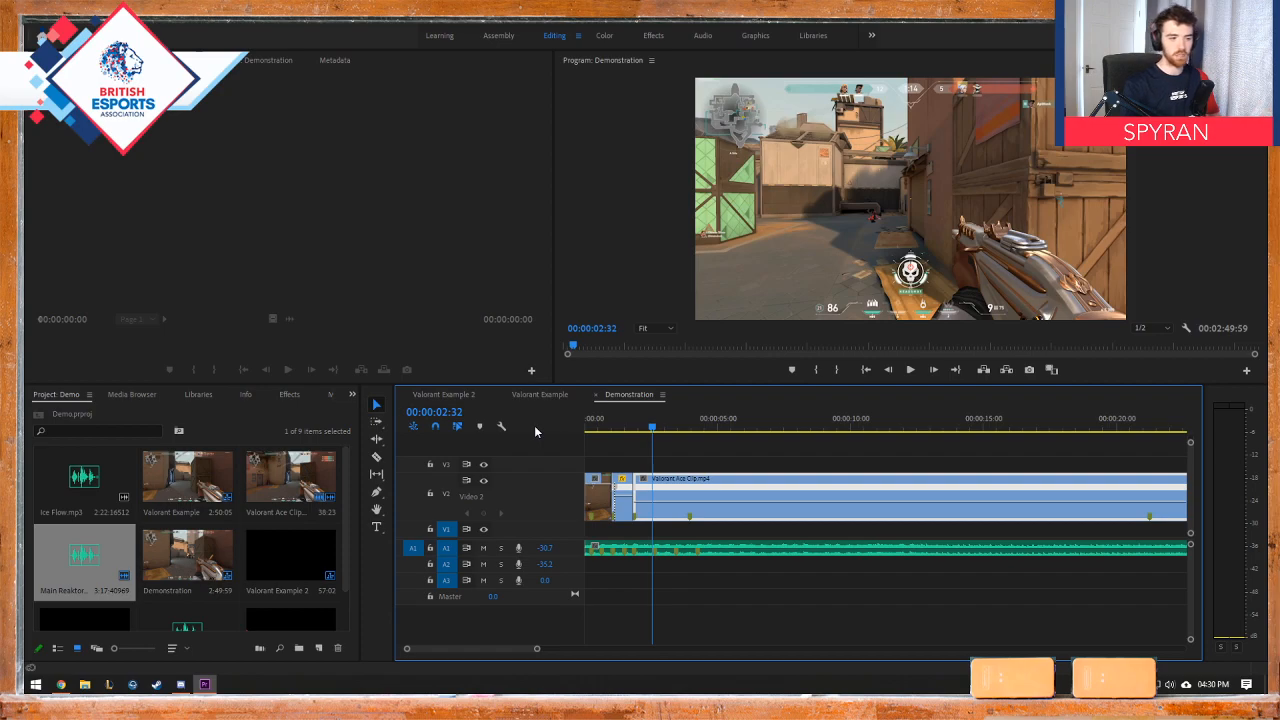
pyautogui.click(670, 429)
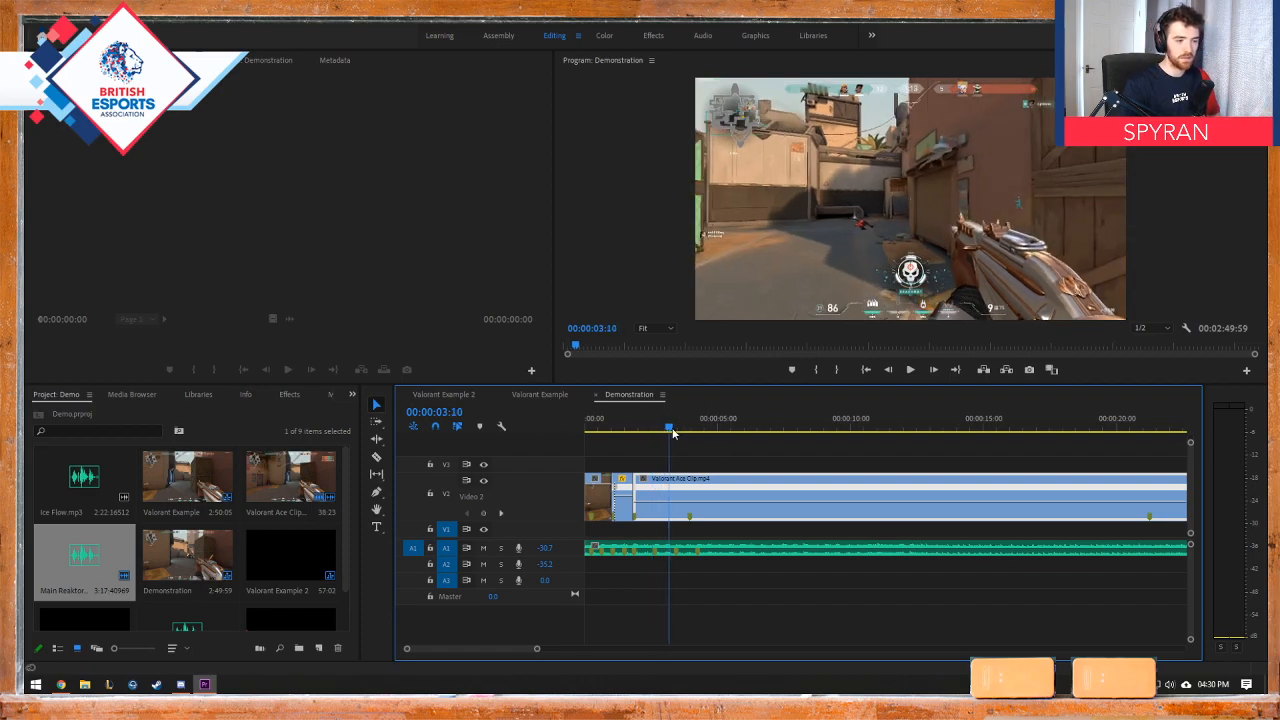
# Step: Play the Demonstration edit from the start and scrub the Valorant Example sequence for comparison with its speed changes
pyautogui.moveTo(672, 432); pyautogui.dragTo(545, 435)
pyautogui.press('space')
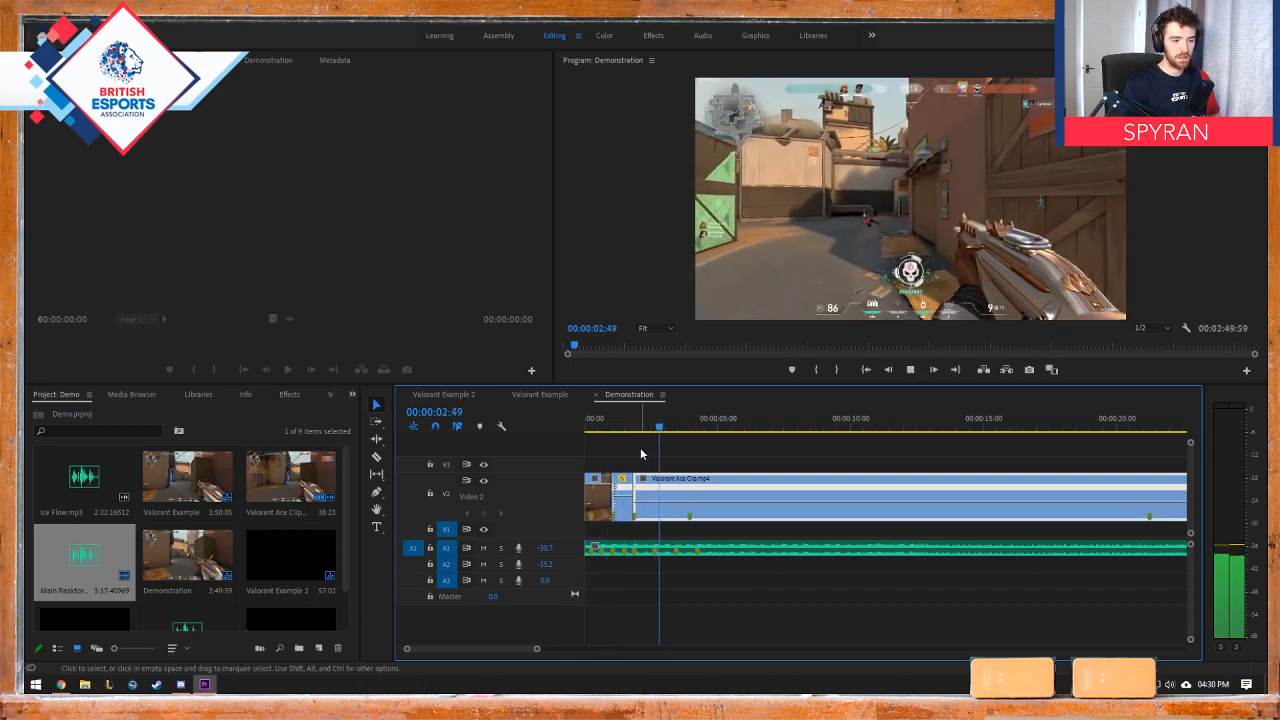
pyautogui.press('space')
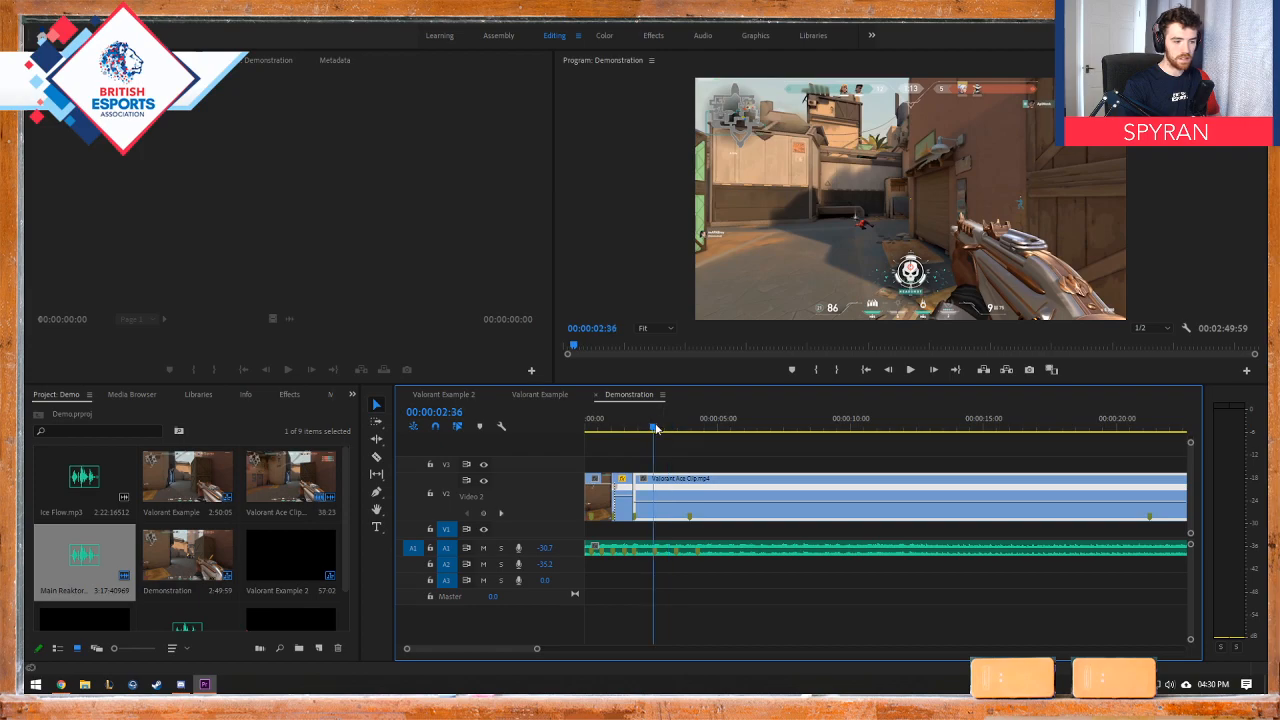
pyautogui.moveTo(655, 424); pyautogui.dragTo(656, 425)
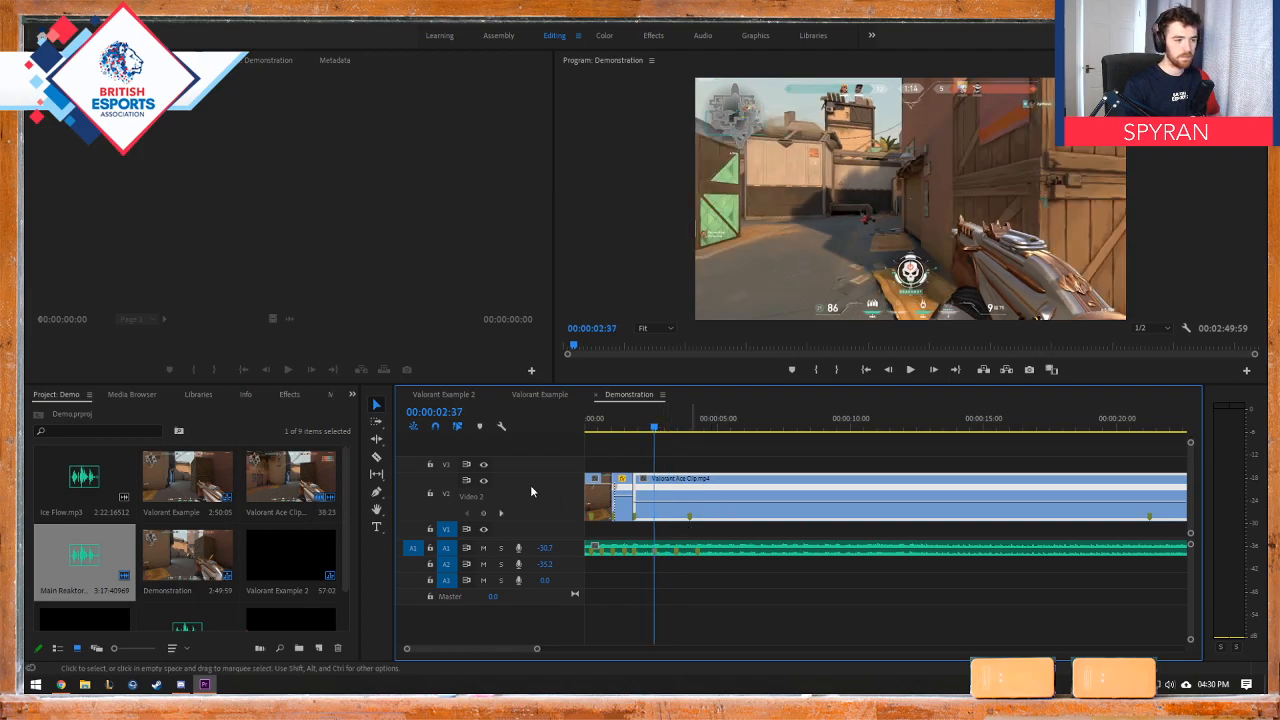
pyautogui.click(535, 394)
pyautogui.moveTo(670, 424); pyautogui.dragTo(722, 428)
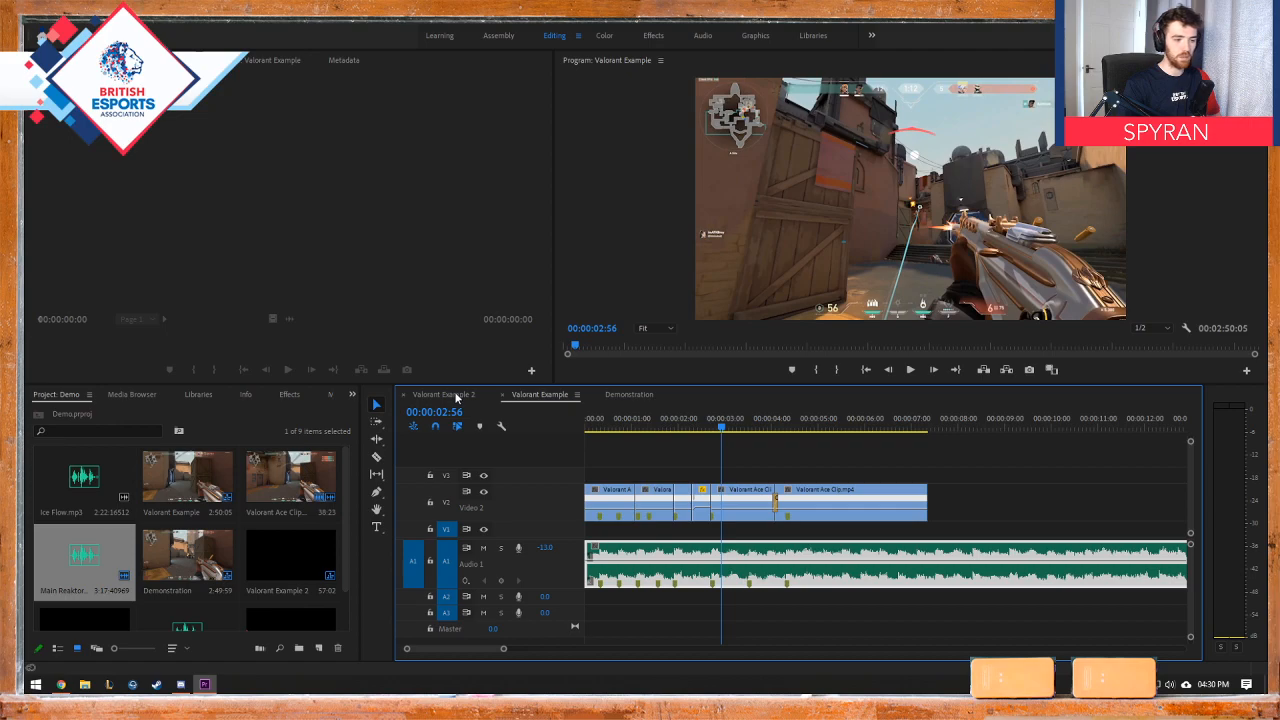
pyautogui.moveTo(697, 428); pyautogui.dragTo(718, 430)
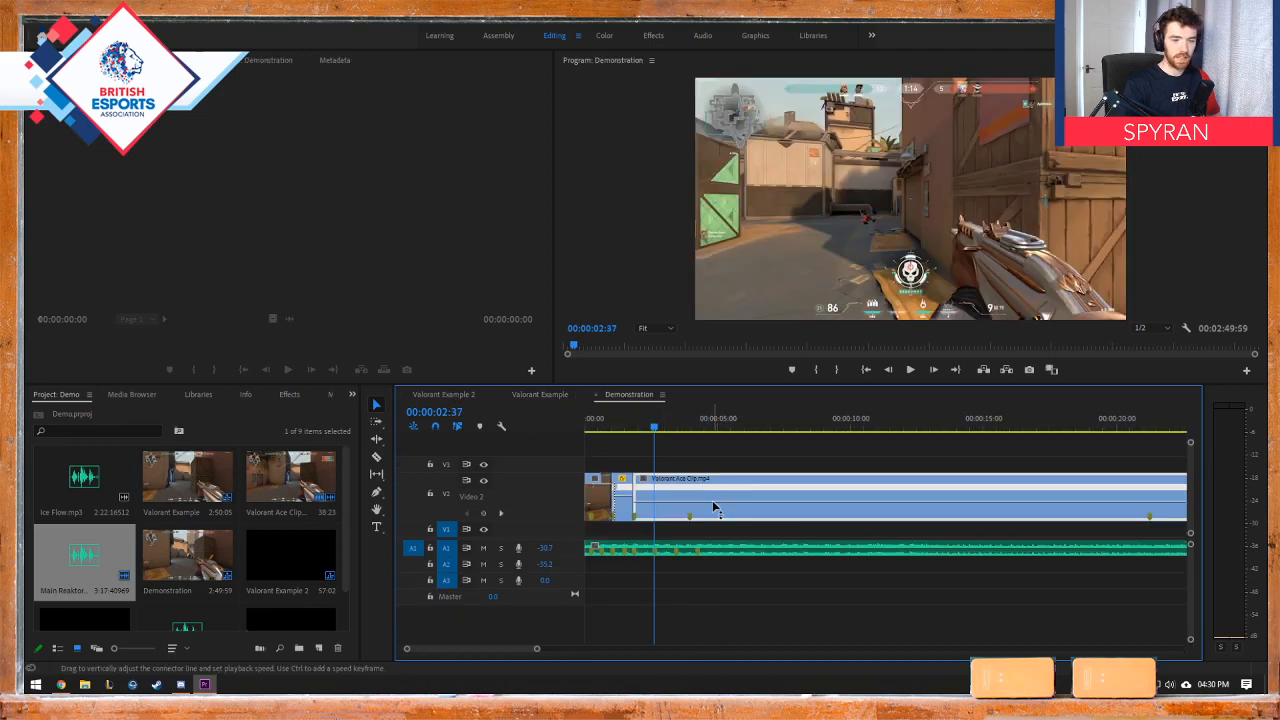
# Step: Cut the last Valorant Ace Clip piece at the next kill marker, at 00:00:03:56
pyautogui.moveTo(656, 428); pyautogui.dragTo(688, 429)
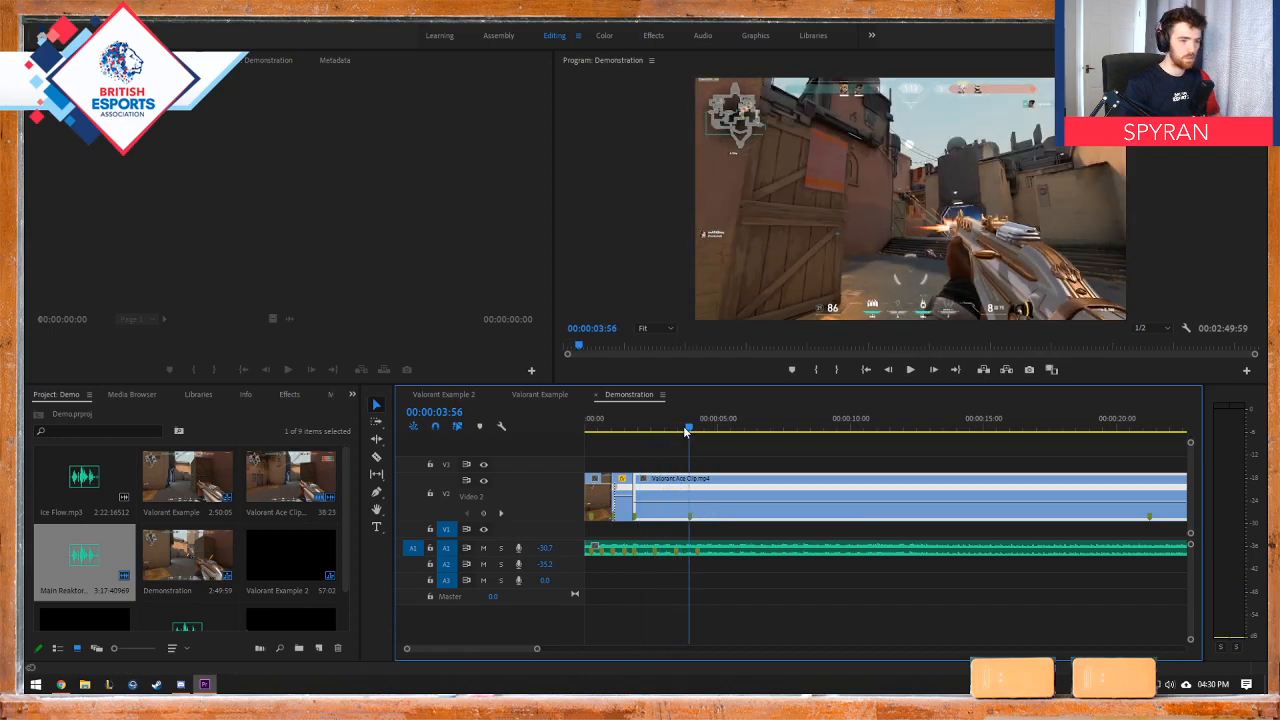
pyautogui.press('c')
pyautogui.click(693, 484)
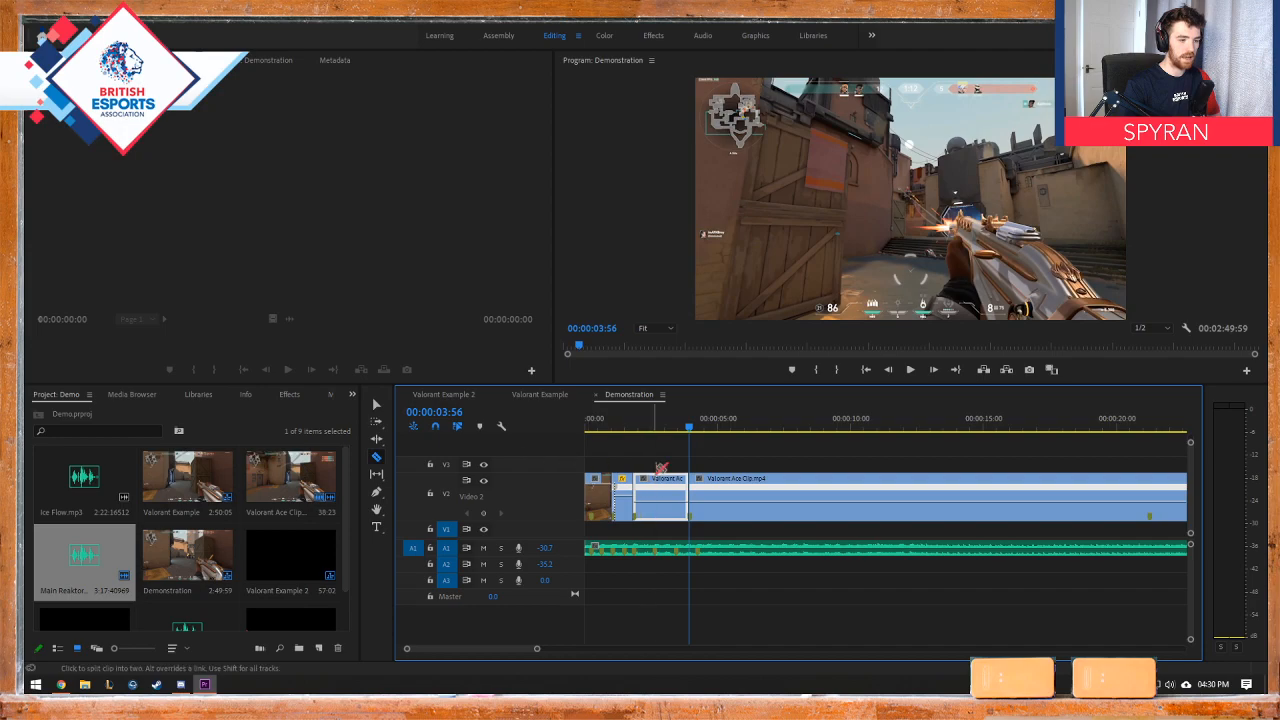
# Step: Show the Time Remapping Speed line on the piece ending at 00:00:03:56, add a speed keyframe near its start and raise the speed after it
pyautogui.moveTo(662, 428)
pyautogui.mouseDown()
pyautogui.moveTo(632, 429)
pyautogui.moveTo(711, 428)
pyautogui.moveTo(646, 427)
pyautogui.mouseUp()
pyautogui.click(644, 427)
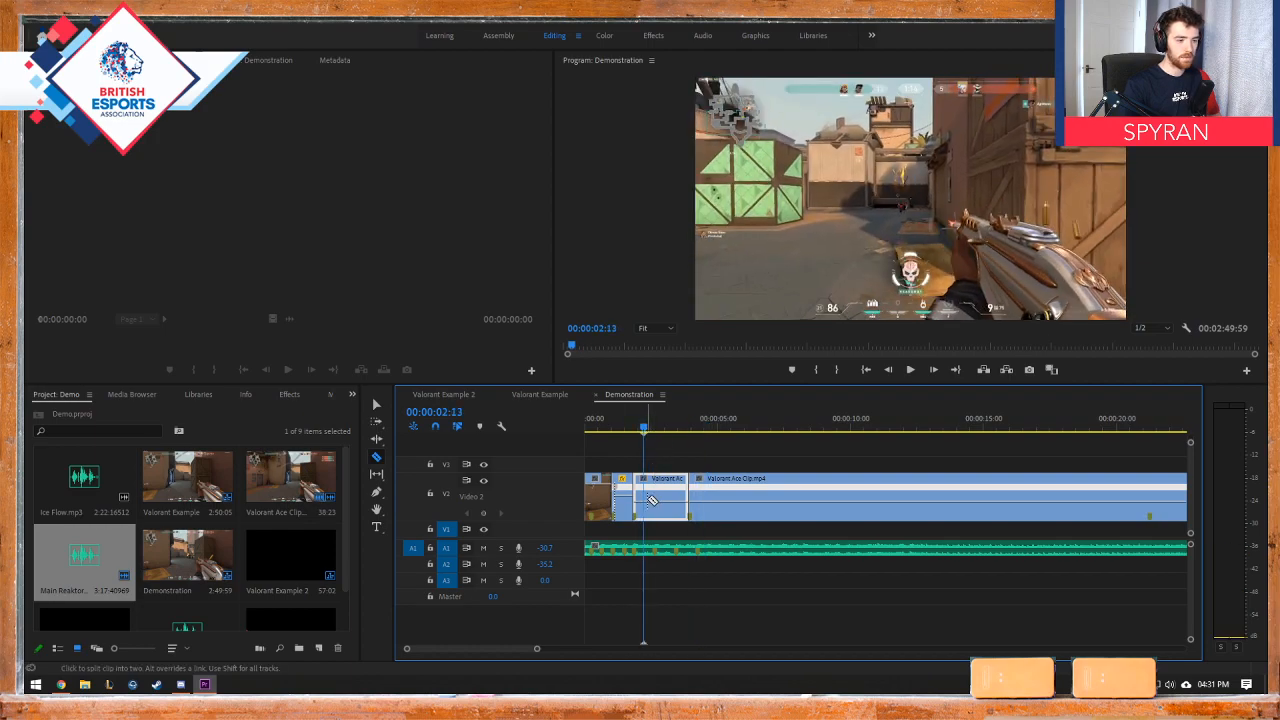
pyautogui.click(377, 405)
pyautogui.click(642, 478)
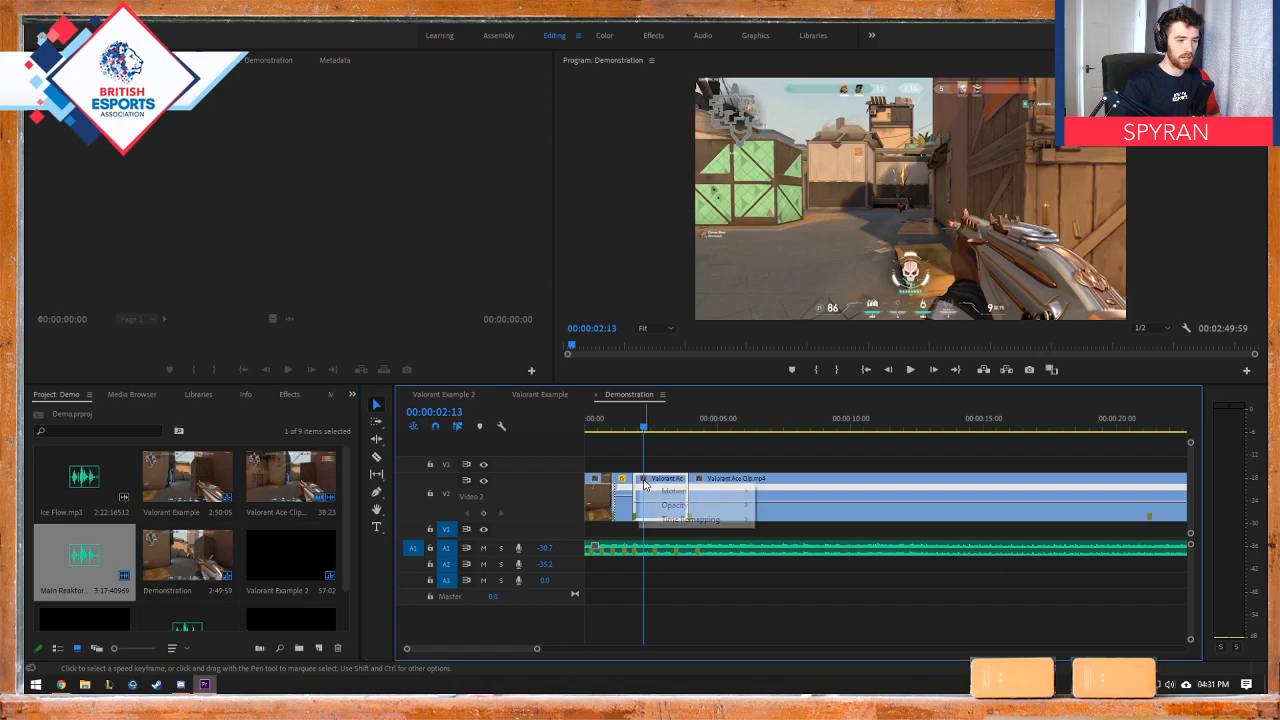
pyautogui.moveTo(700, 519)
pyautogui.click(783, 519)
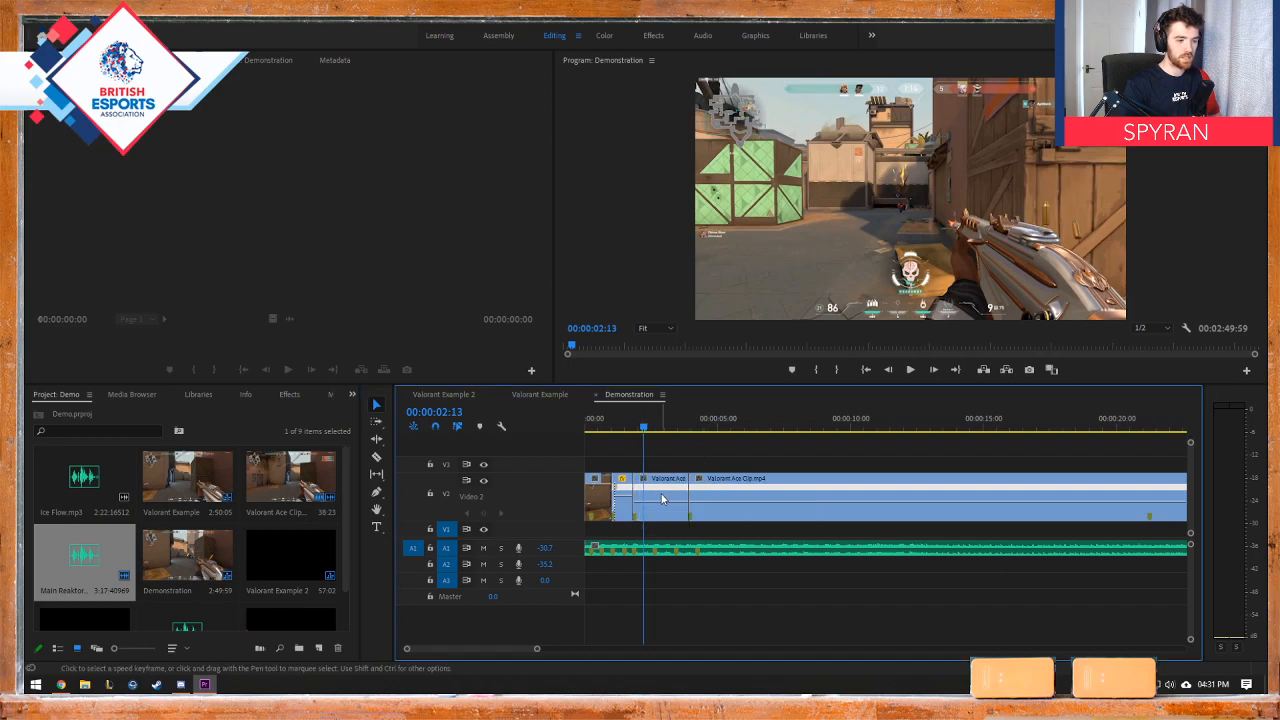
pyautogui.click(641, 507)
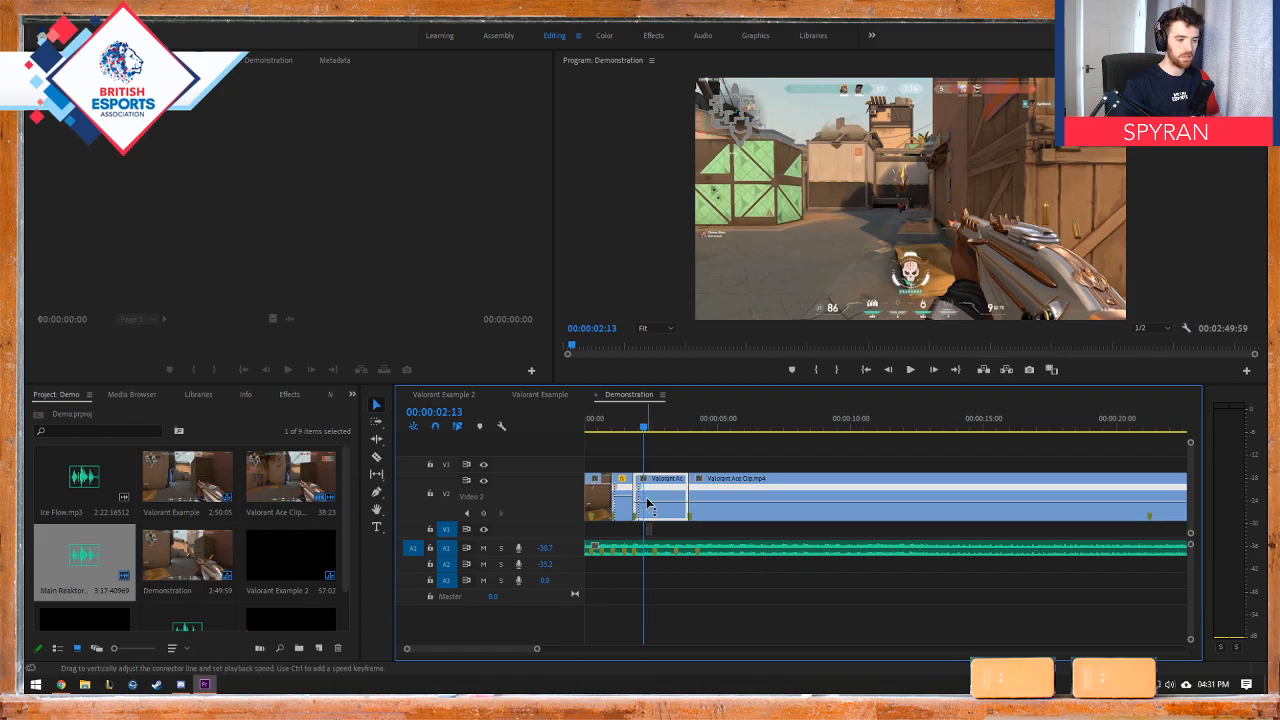
pyautogui.moveTo(648, 503); pyautogui.dragTo(652, 488)
# Step: Split the third piece's speed keyframe into a ramp, raise the speed until it ends at 00:00:02:13, and move the last clip against it
pyautogui.scroll(3, 633, 518)
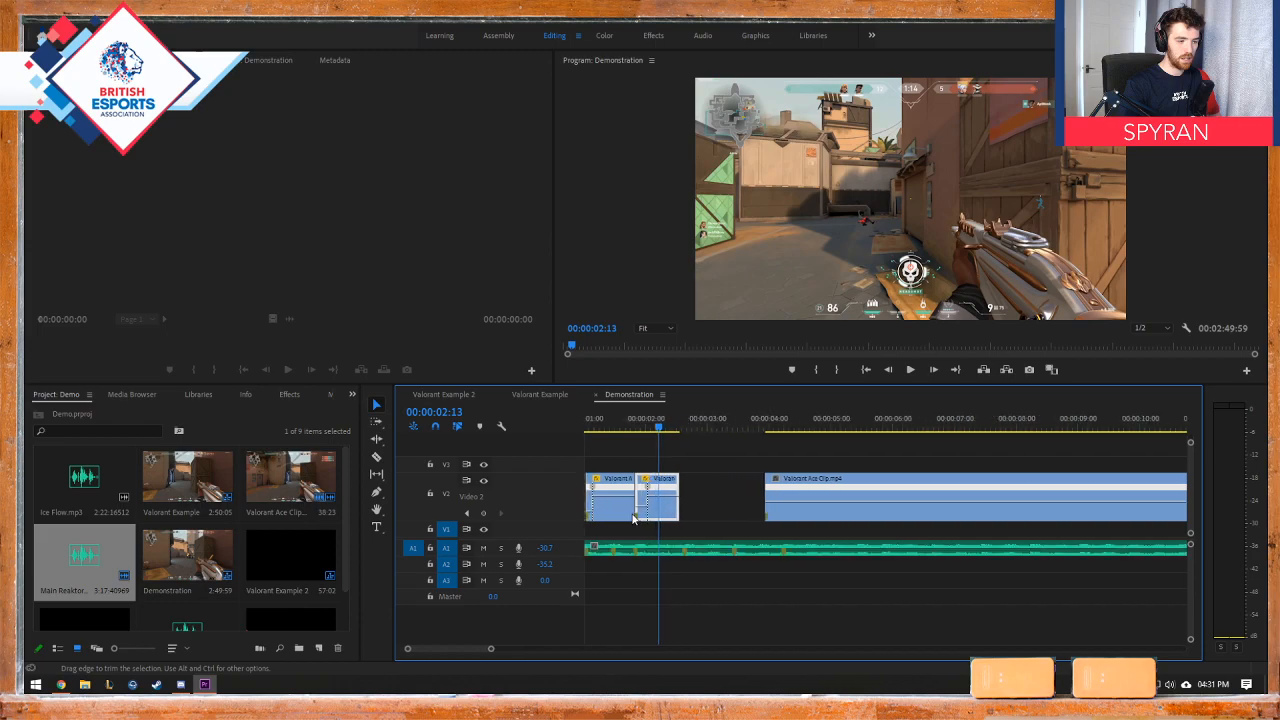
pyautogui.scroll(2, 632, 517)
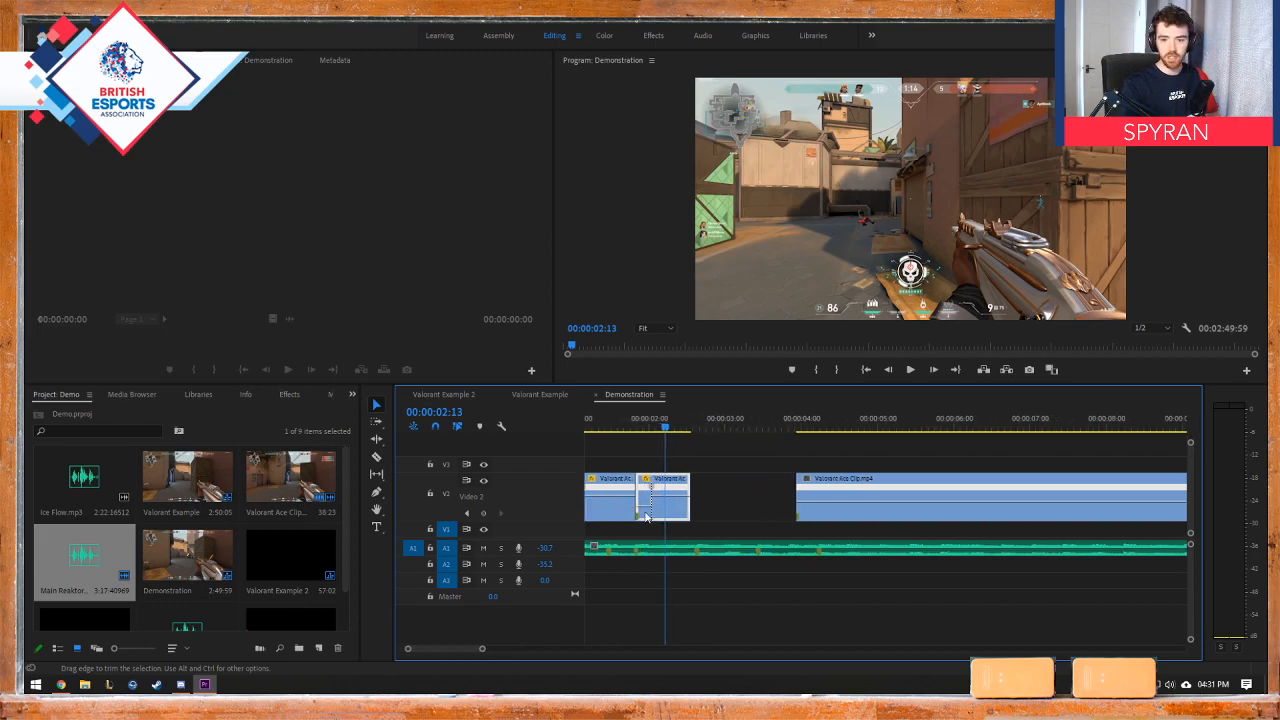
pyautogui.scroll(-3, 719, 505)
pyautogui.scroll(1, 697, 527)
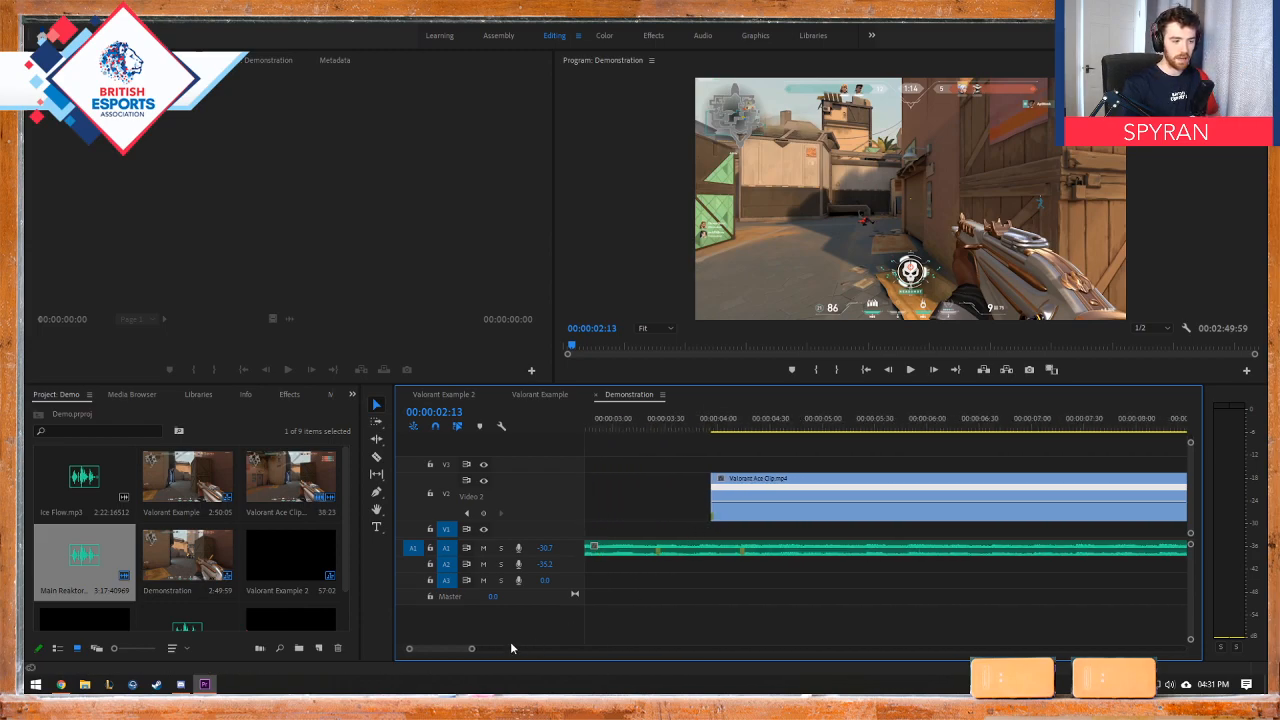
pyautogui.moveTo(444, 649); pyautogui.dragTo(430, 650)
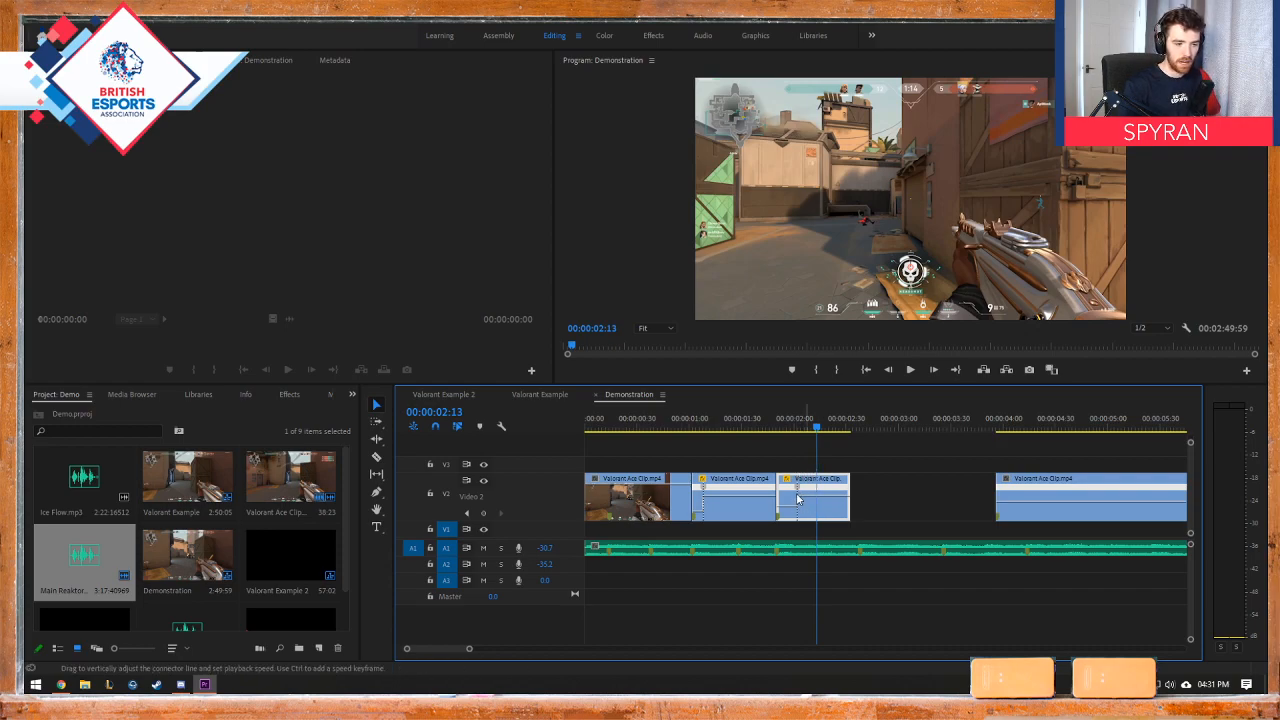
pyautogui.moveTo(797, 493); pyautogui.dragTo(790, 493)
pyautogui.moveTo(706, 494); pyautogui.dragTo(703, 490)
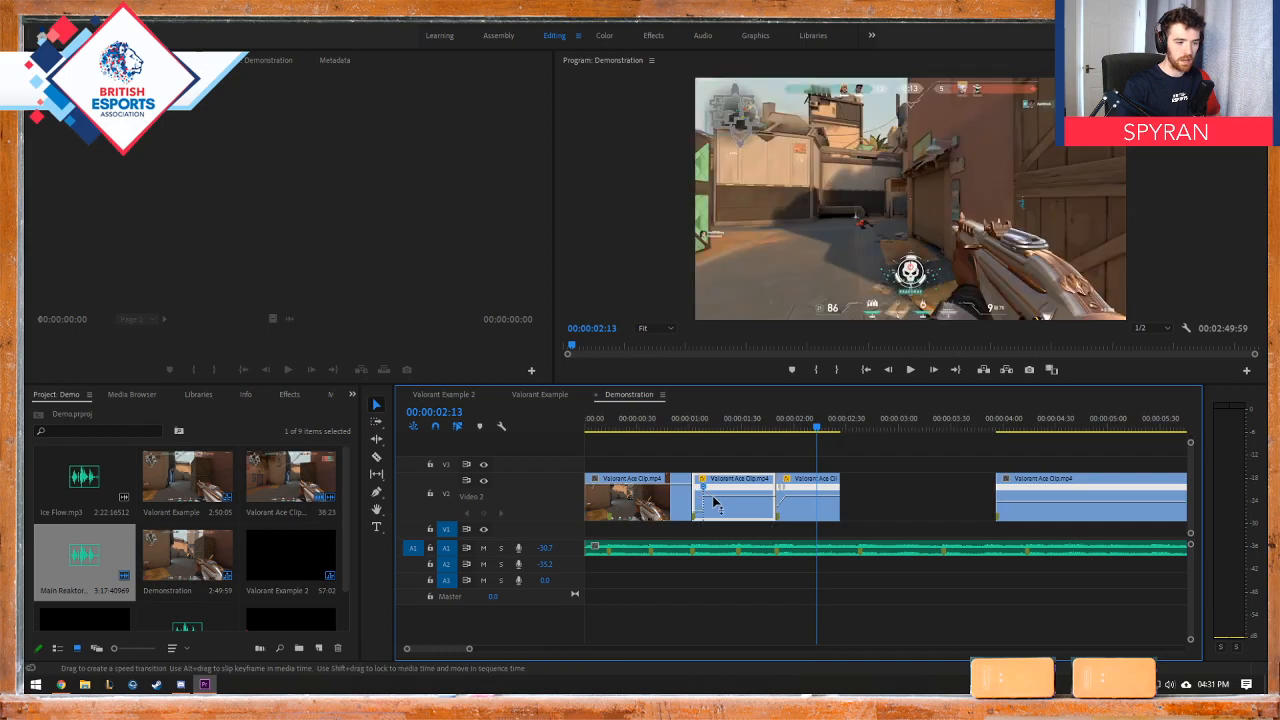
pyautogui.moveTo(798, 497)
pyautogui.mouseDown()
pyautogui.moveTo(800, 482)
pyautogui.moveTo(809, 488)
pyautogui.mouseUp()
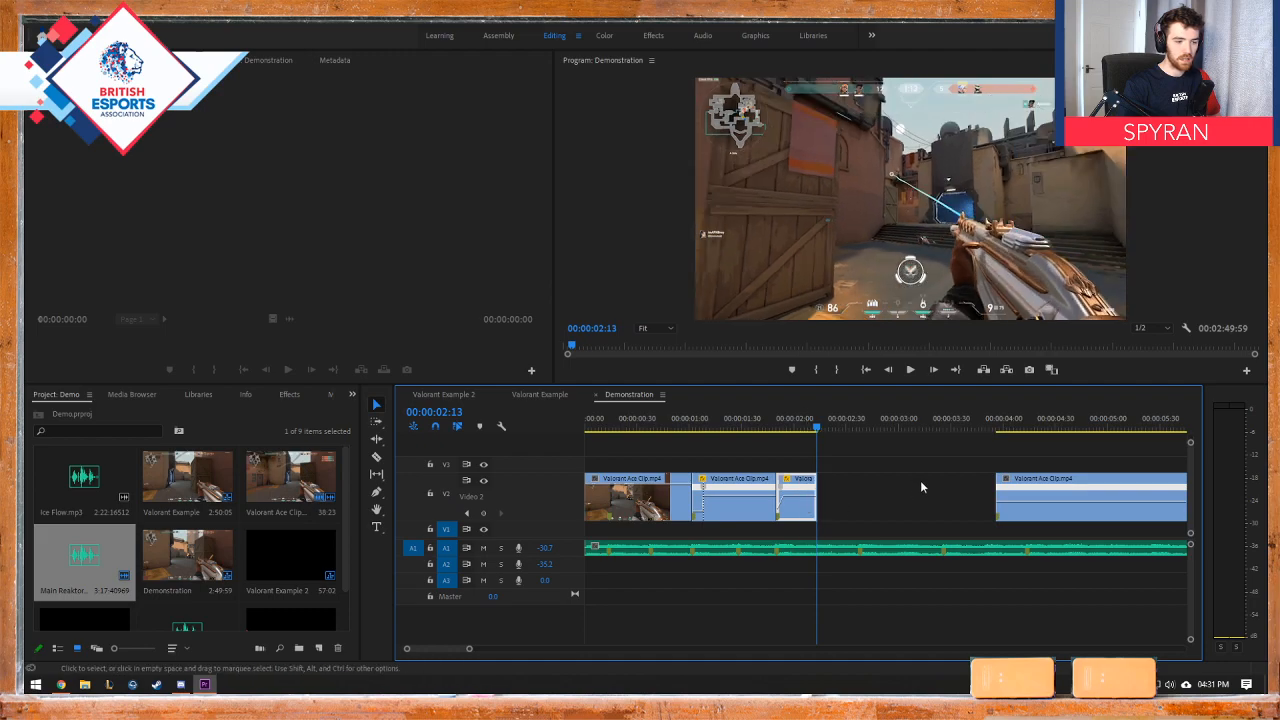
pyautogui.moveTo(1043, 484); pyautogui.dragTo(865, 484)
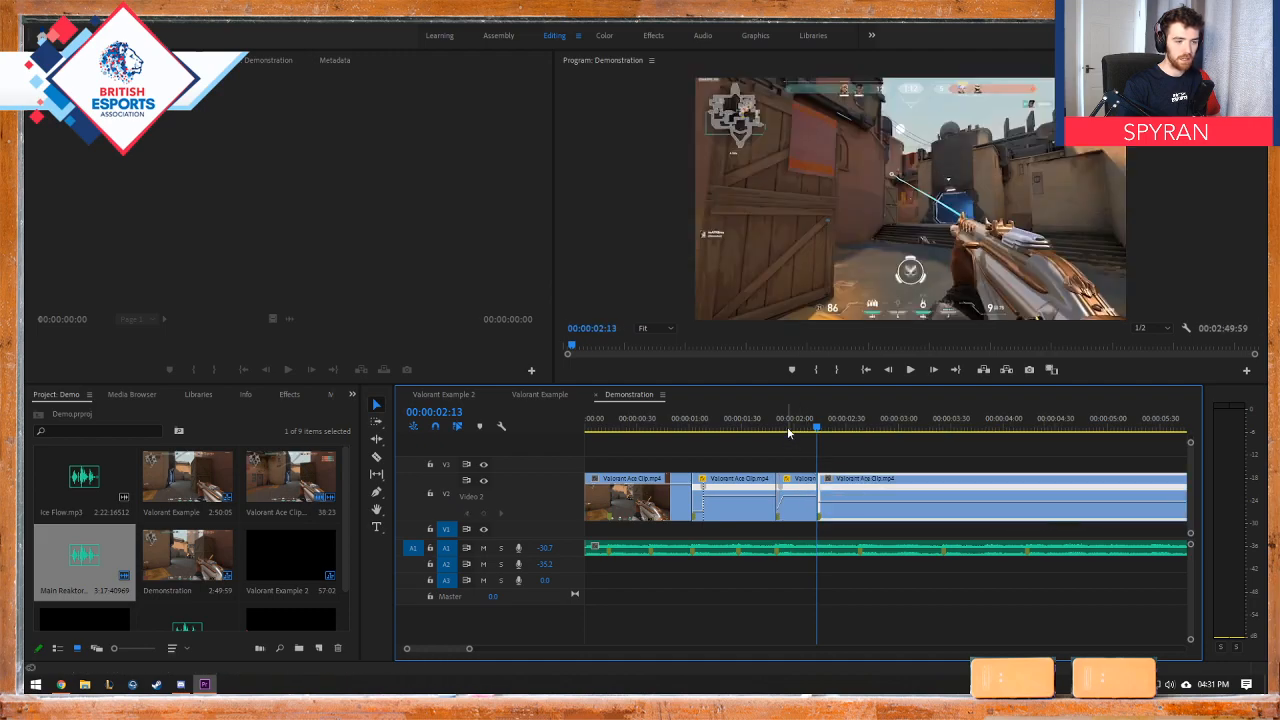
# Step: Play the edit from the start to check the new speed ramp, and place the playhead at 00:00:01:58
pyautogui.moveTo(778, 431); pyautogui.dragTo(561, 425)
pyautogui.press('space')
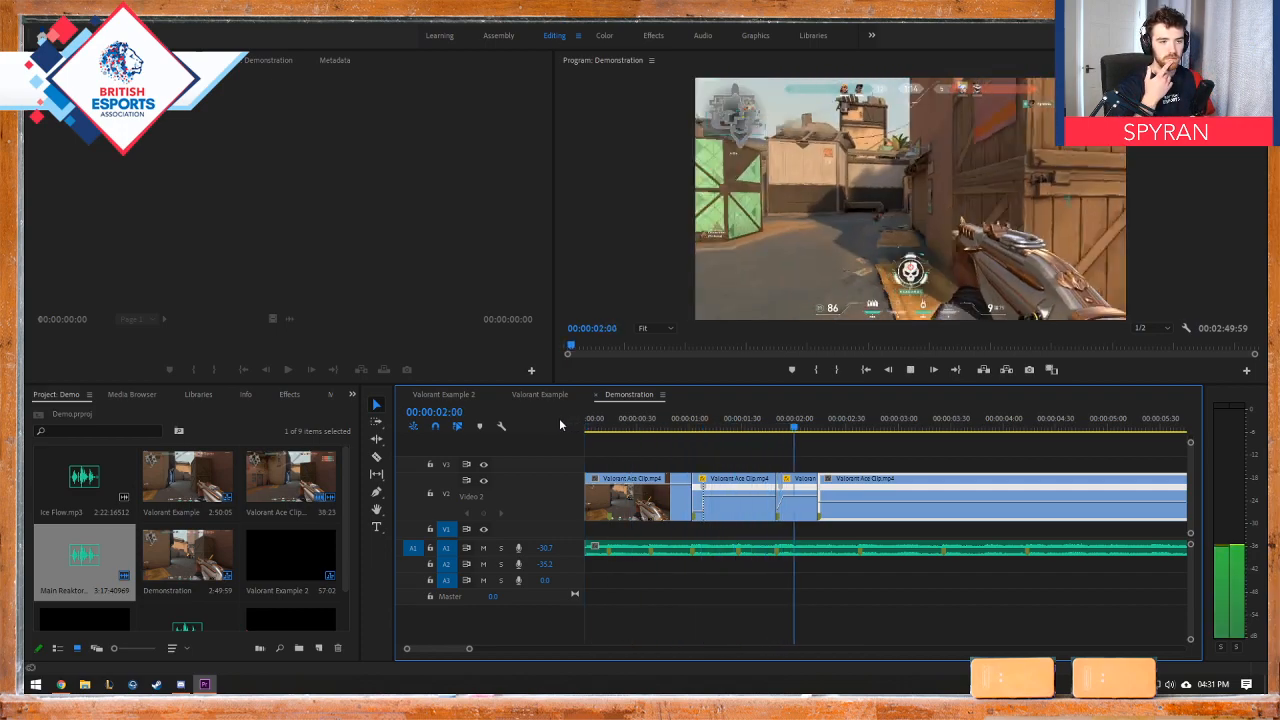
pyautogui.press('space')
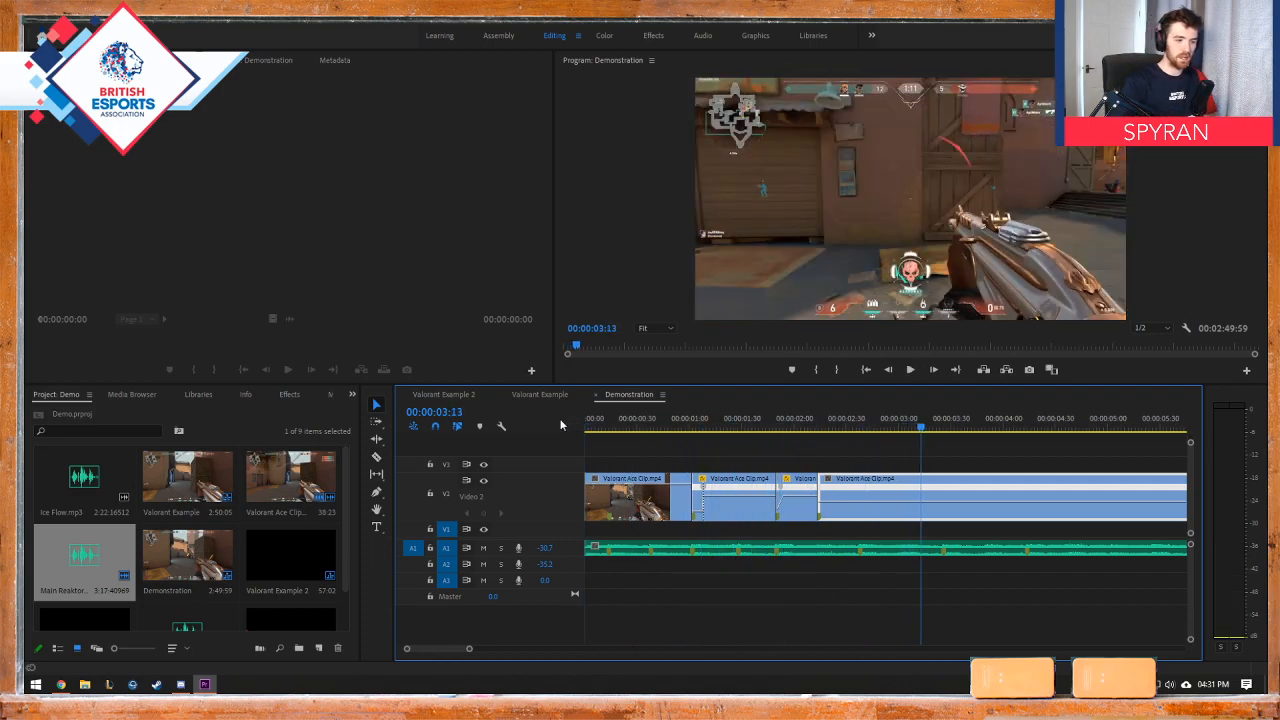
pyautogui.click(783, 428)
pyautogui.moveTo(783, 428)
pyautogui.mouseDown()
pyautogui.moveTo(772, 428)
pyautogui.moveTo(791, 427)
pyautogui.mouseUp()
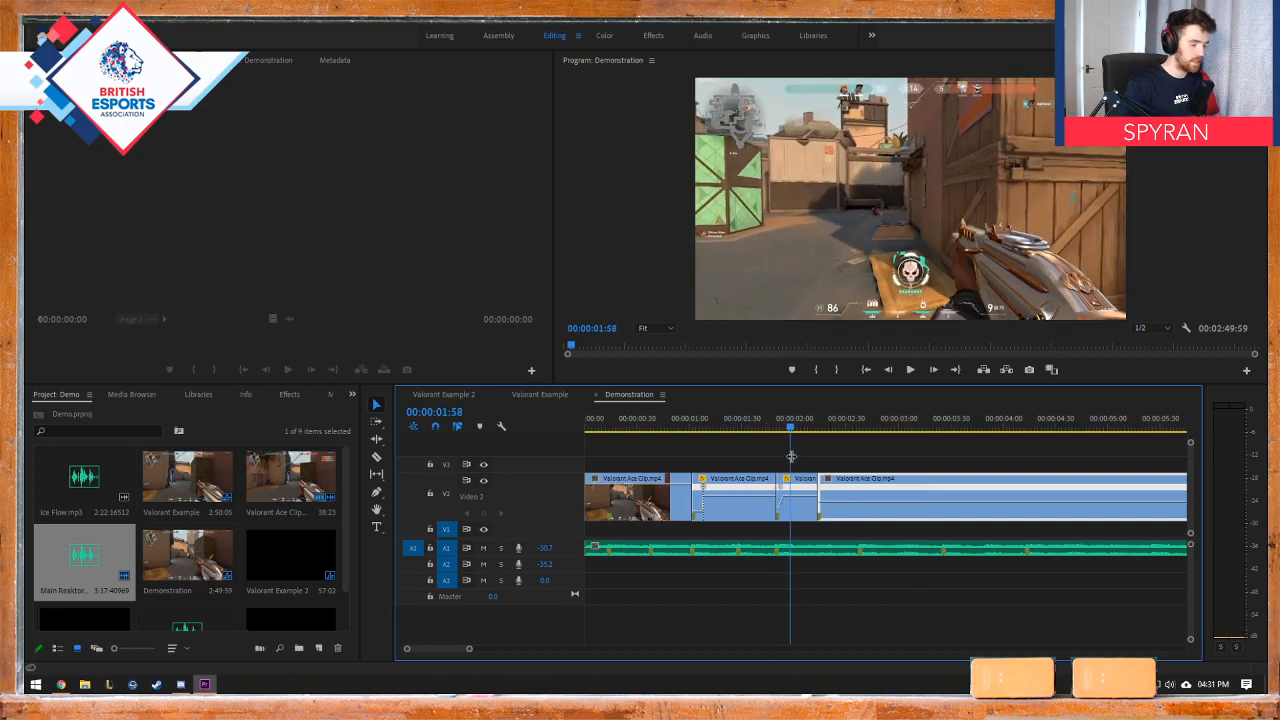
# Step: Undo the last clip's move and all the speed changes on the third Valorant Ace Clip piece
pyautogui.press('Delete')
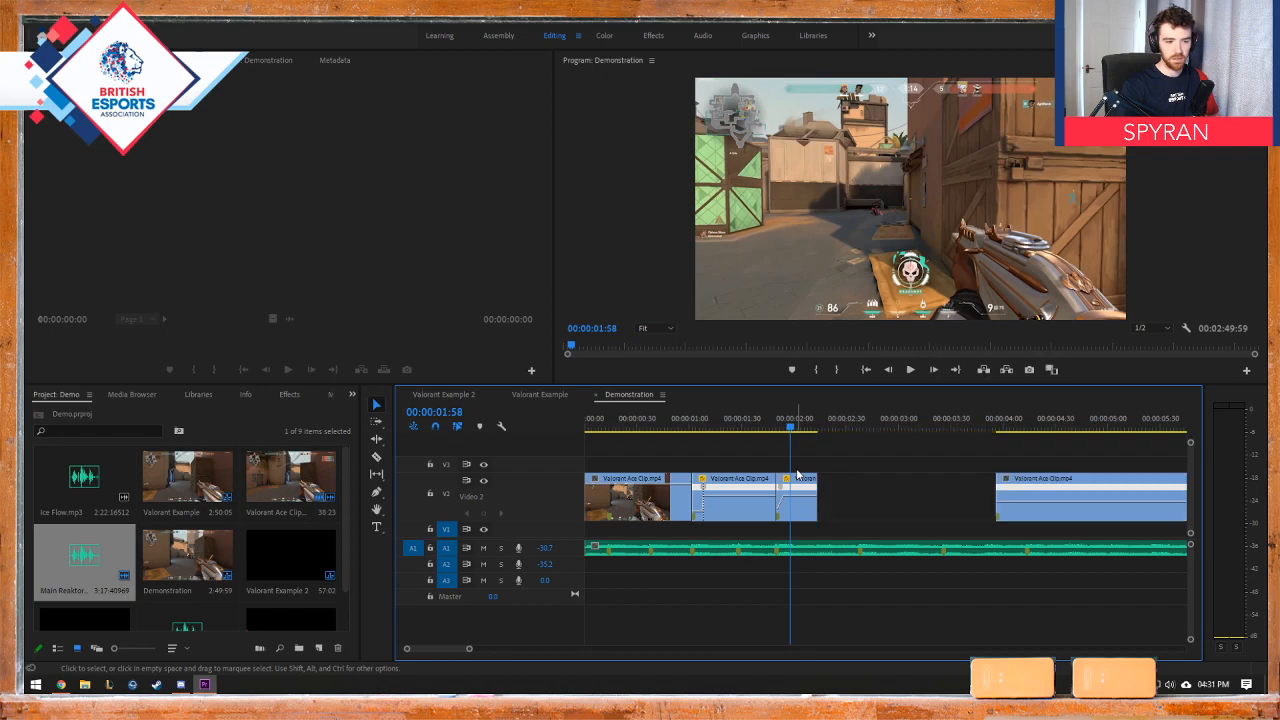
pyautogui.moveTo(797, 475); pyautogui.dragTo(797, 476)
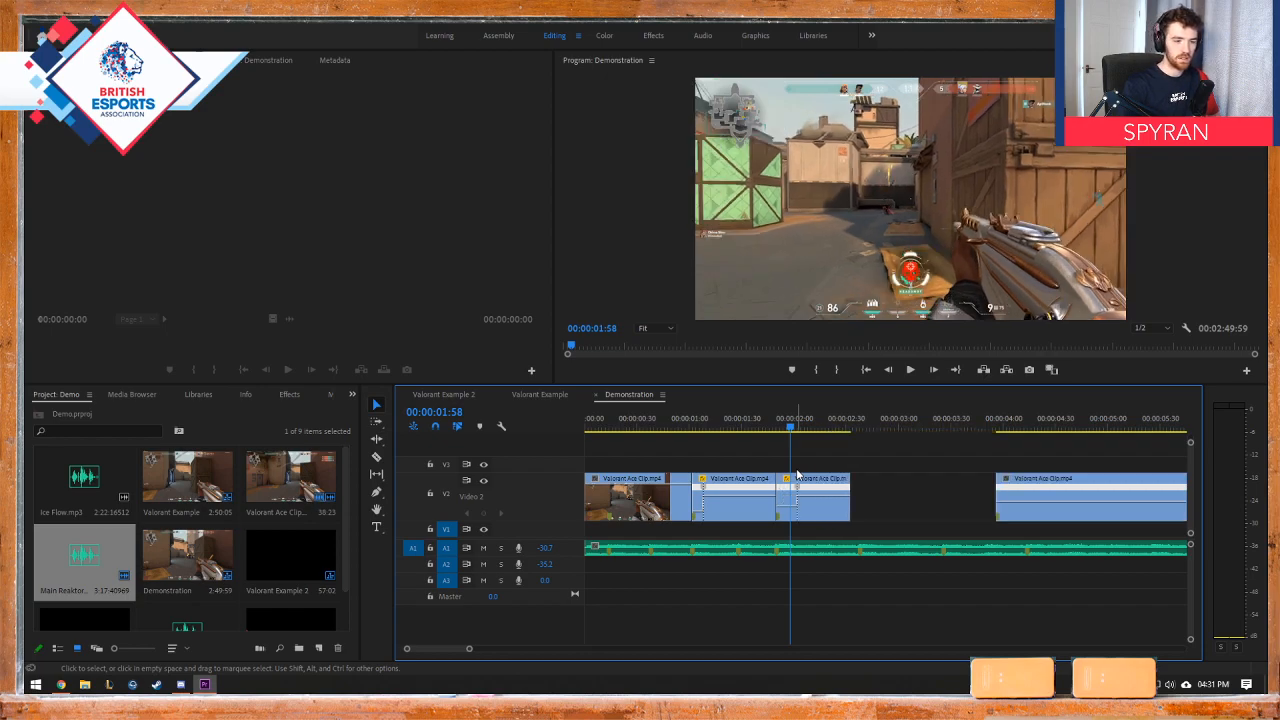
pyautogui.hotkey('ctrl', 'z')
# Step: Cut the third Valorant Ace Clip piece at 00:00:02:14
pyautogui.moveTo(790, 431); pyautogui.dragTo(818, 429)
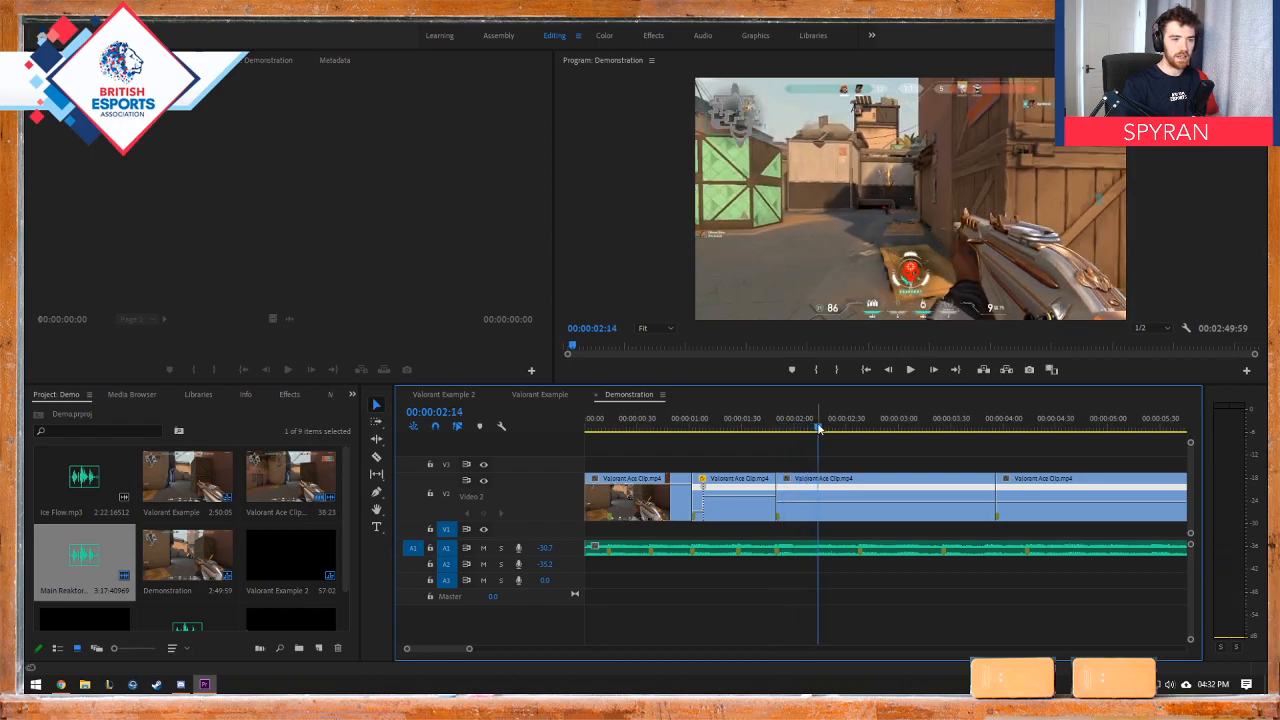
pyautogui.press('c')
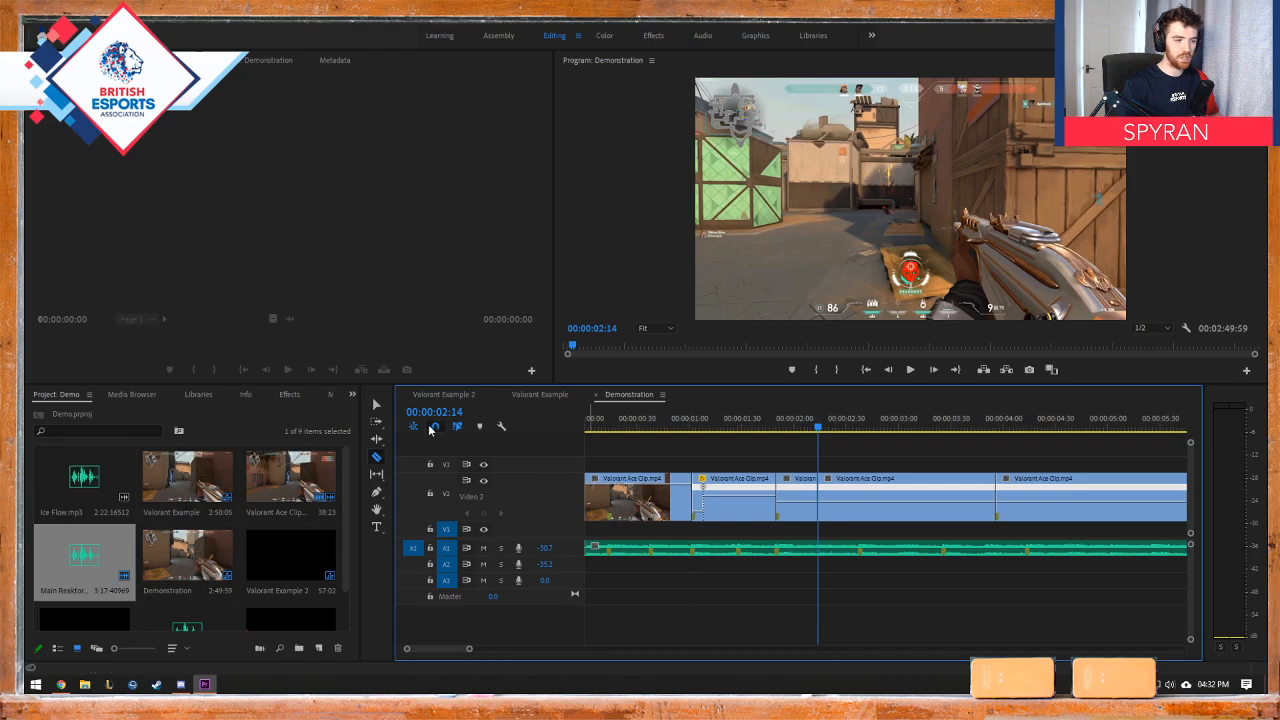
pyautogui.click(377, 405)
# Step: Review the footage around the 00:00:02:14 cut, and replace that cut with one at 00:00:02:29
pyautogui.moveTo(819, 430); pyautogui.dragTo(758, 431)
pyautogui.press('space')
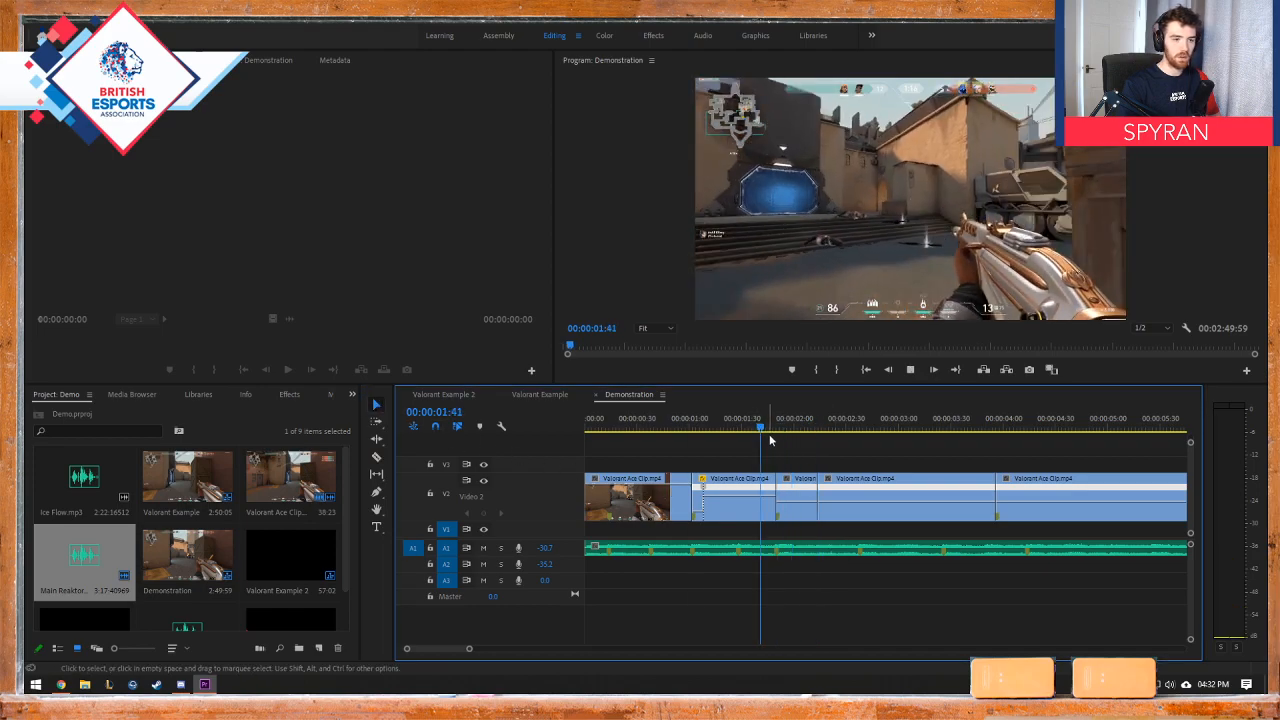
pyautogui.press('space')
pyautogui.click(833, 431)
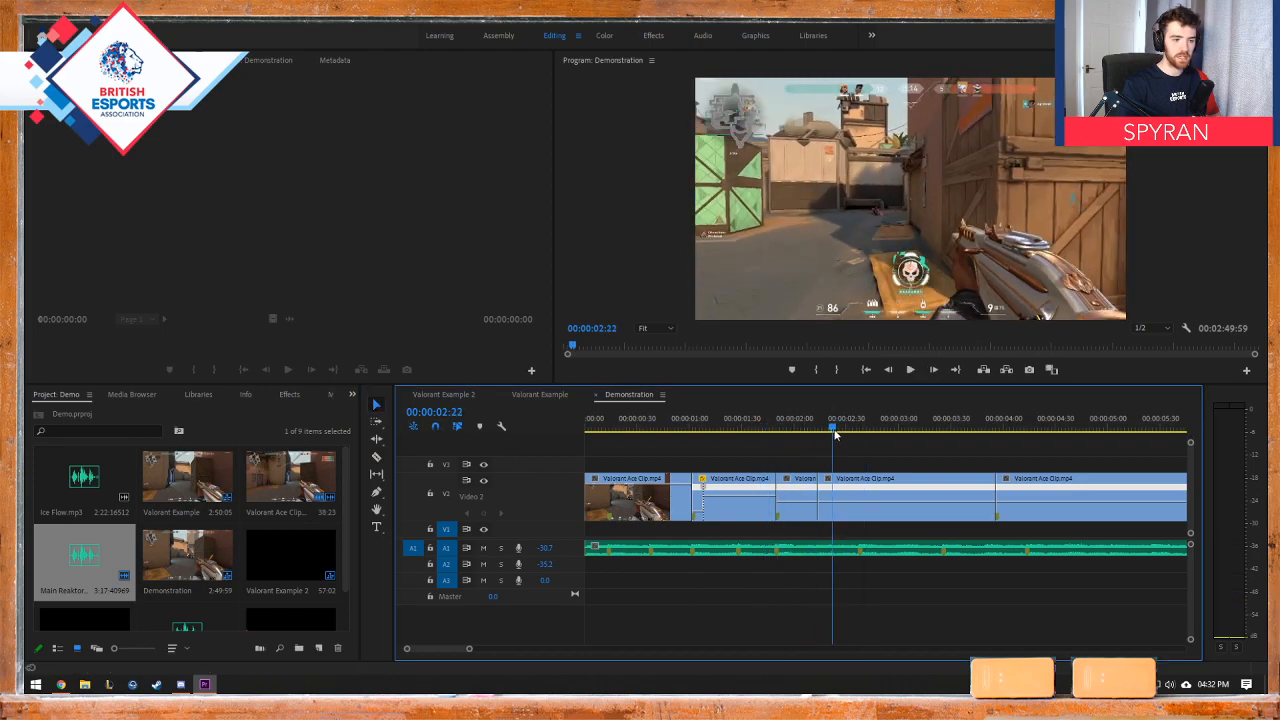
pyautogui.moveTo(835, 433)
pyautogui.mouseDown()
pyautogui.moveTo(789, 431)
pyautogui.moveTo(845, 431)
pyautogui.mouseUp()
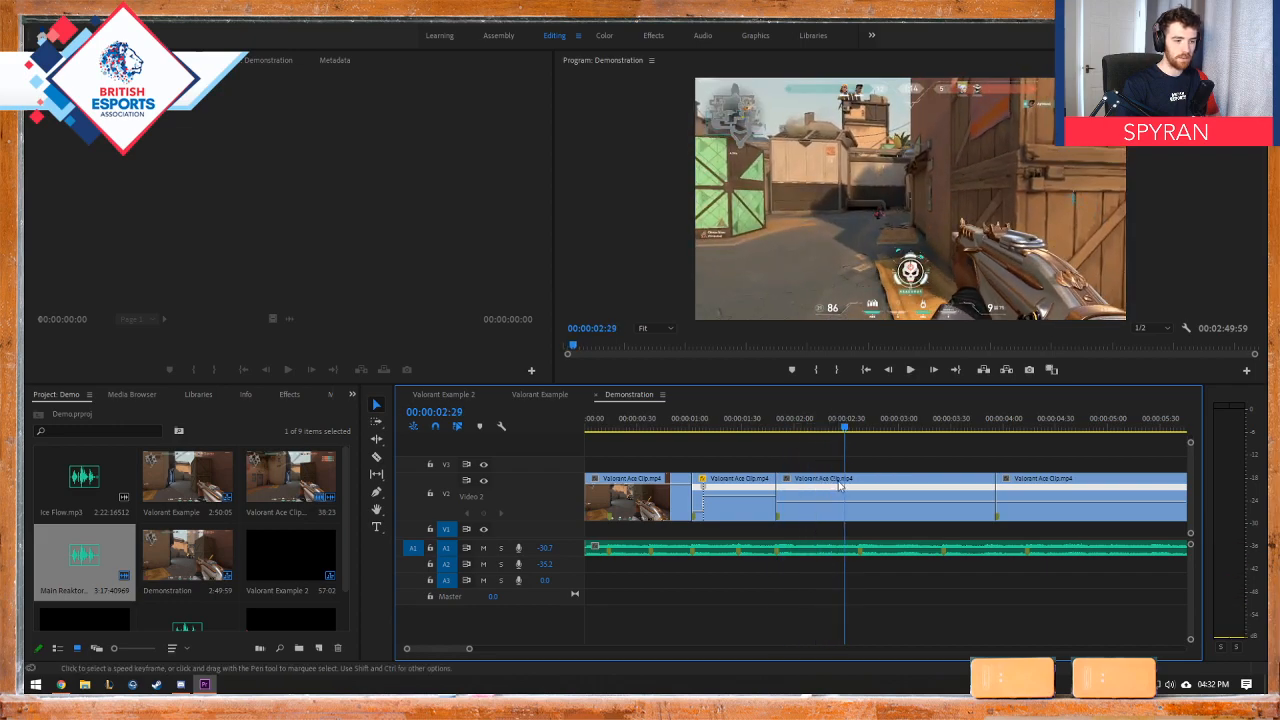
pyautogui.press('c')
pyautogui.click(376, 404)
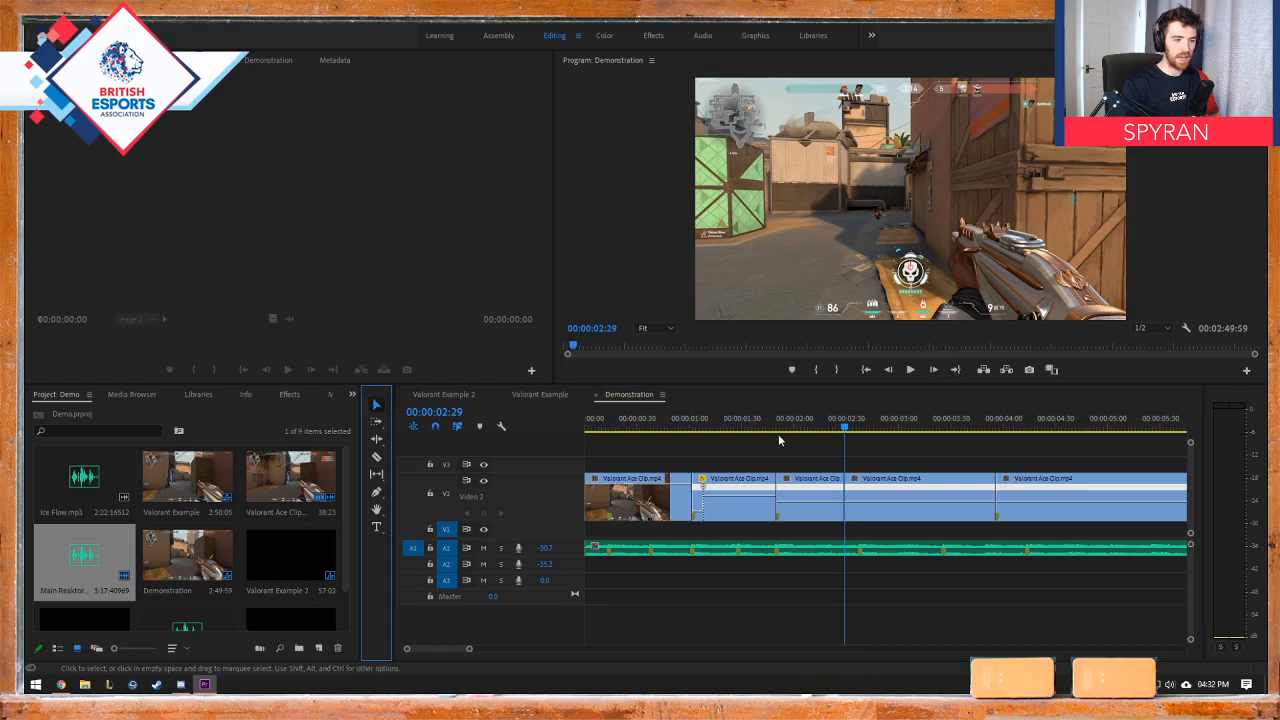
# Step: Raise the playback speed of the Valorant Ace Clip piece starting at 00:00:02:29 until it ends shortly before 00:00:03:00
pyautogui.moveTo(845, 430); pyautogui.dragTo(936, 426)
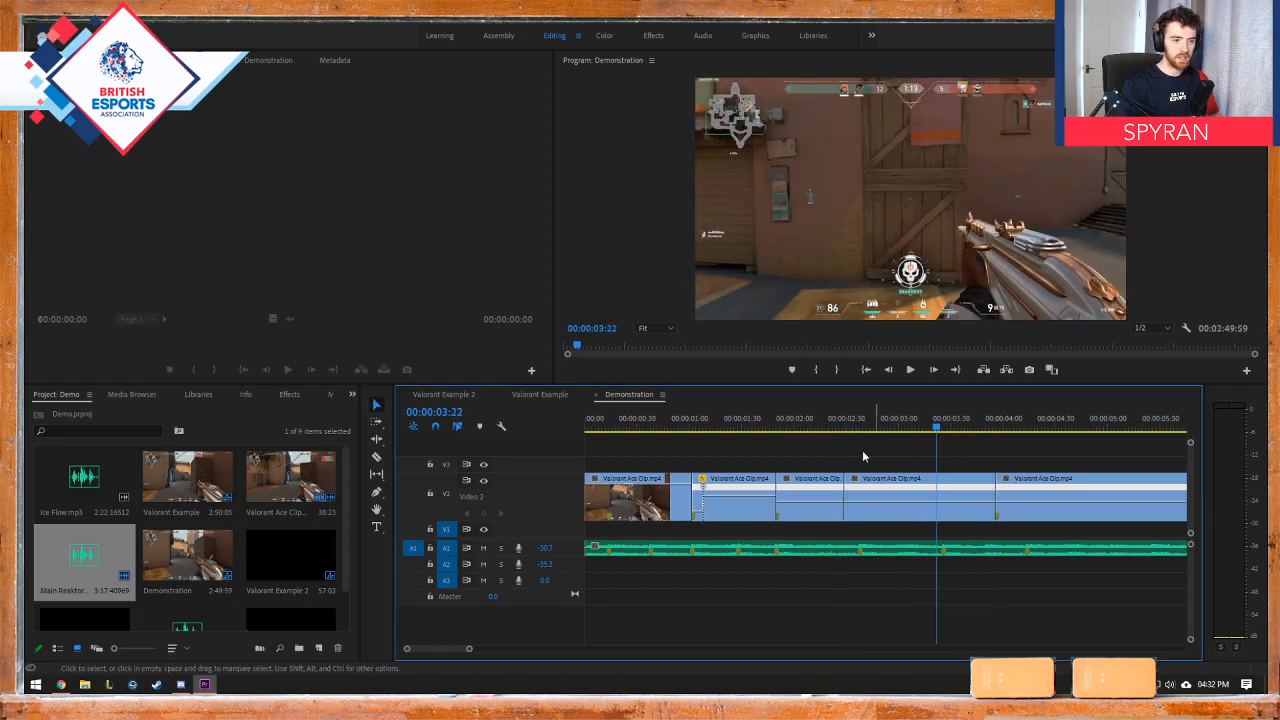
pyautogui.click(851, 505)
pyautogui.moveTo(856, 505)
pyautogui.mouseDown()
pyautogui.moveTo(867, 494)
pyautogui.moveTo(869, 514)
pyautogui.moveTo(875, 499)
pyautogui.mouseUp()
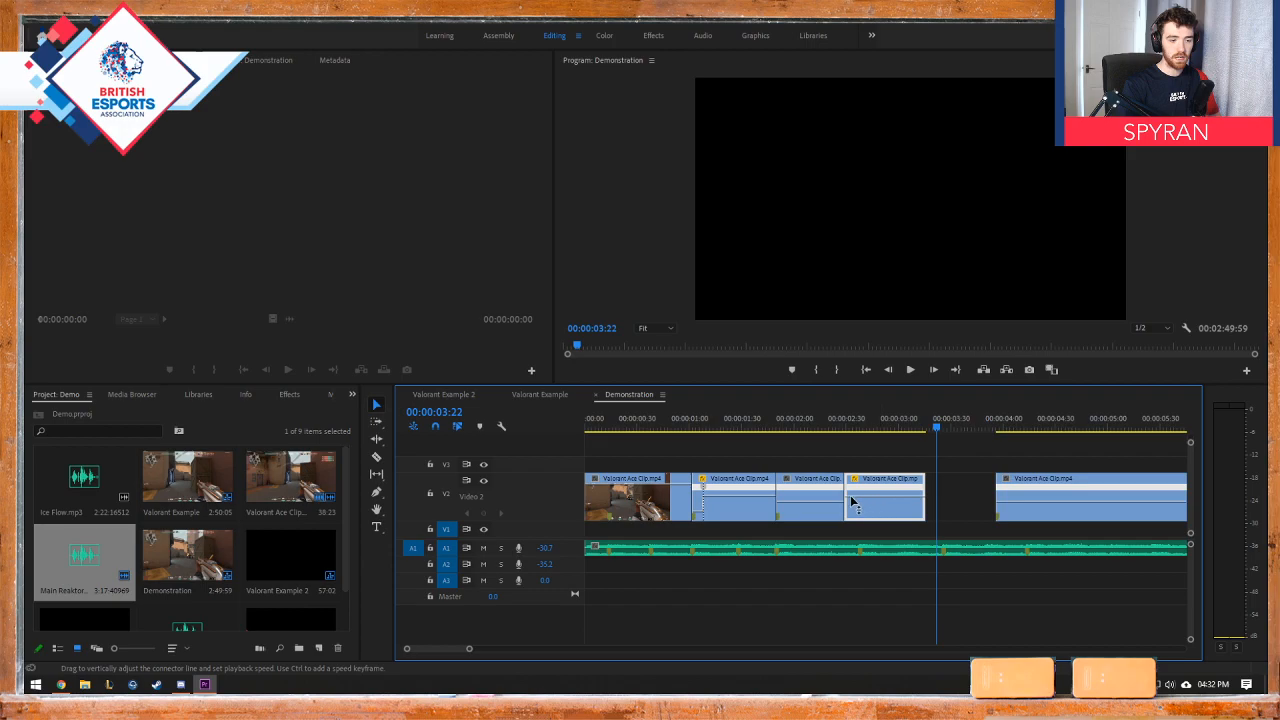
pyautogui.moveTo(805, 430); pyautogui.dragTo(860, 440)
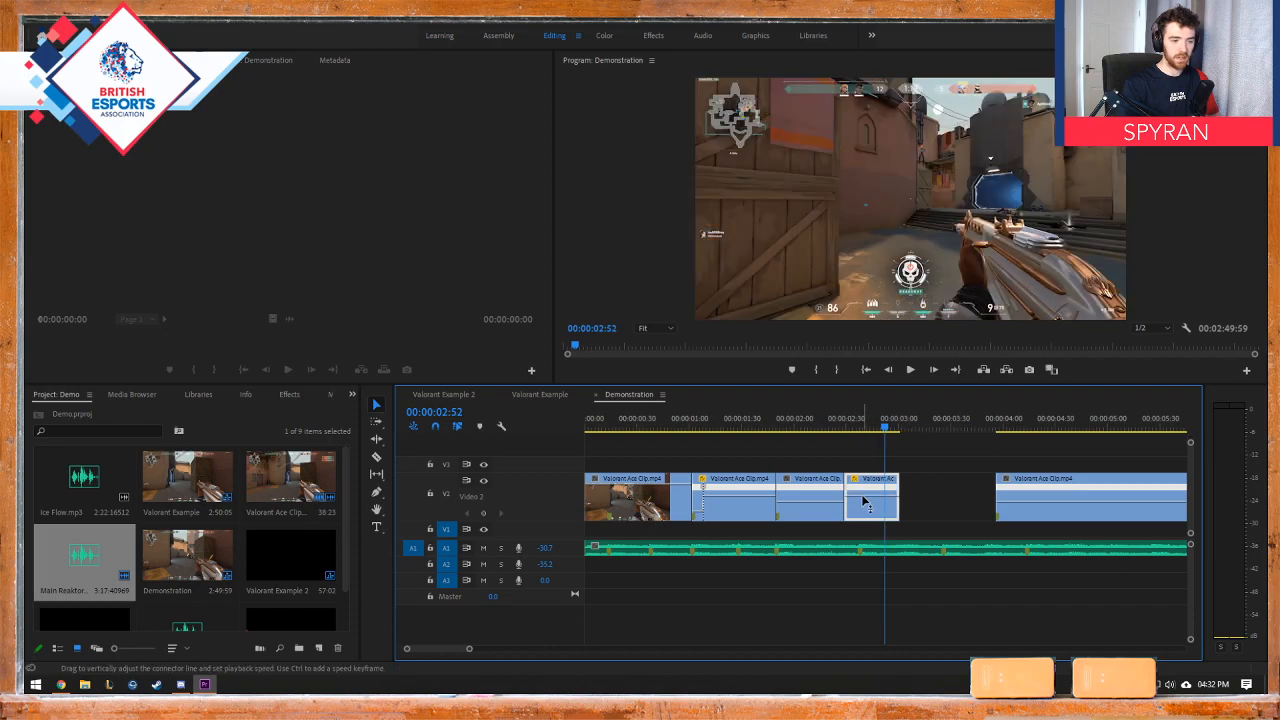
pyautogui.moveTo(863, 494); pyautogui.dragTo(863, 486)
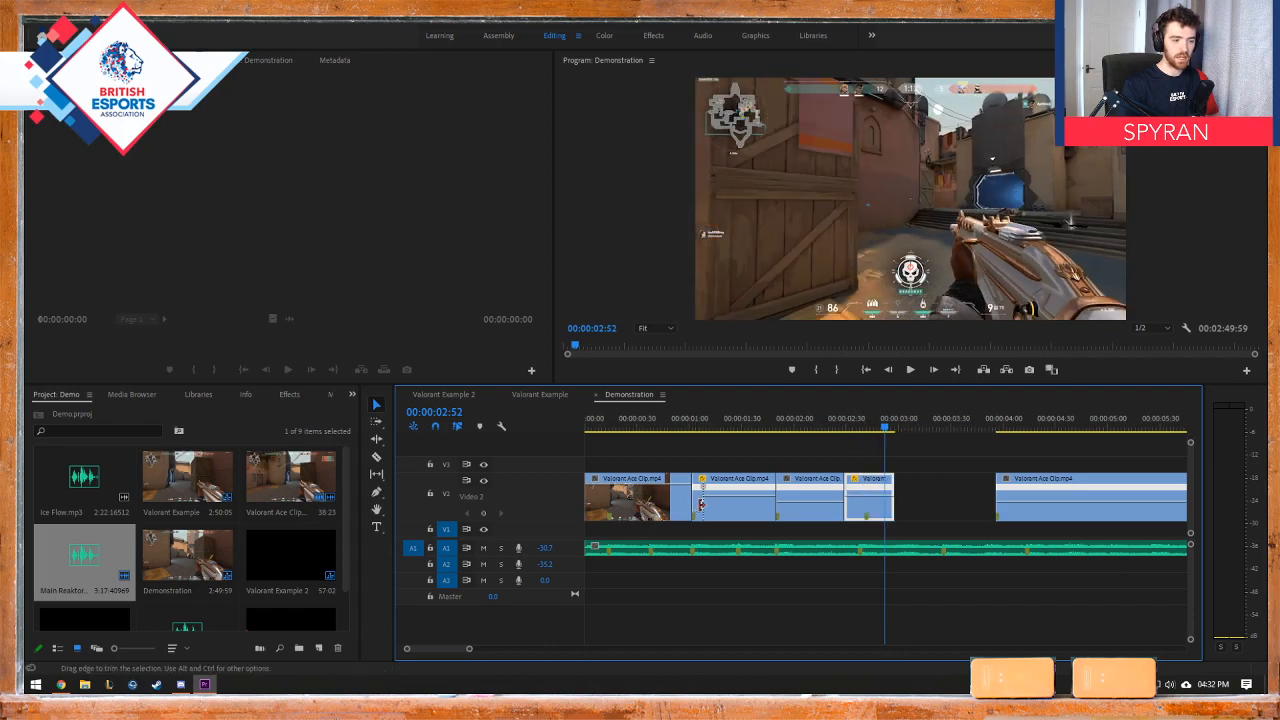
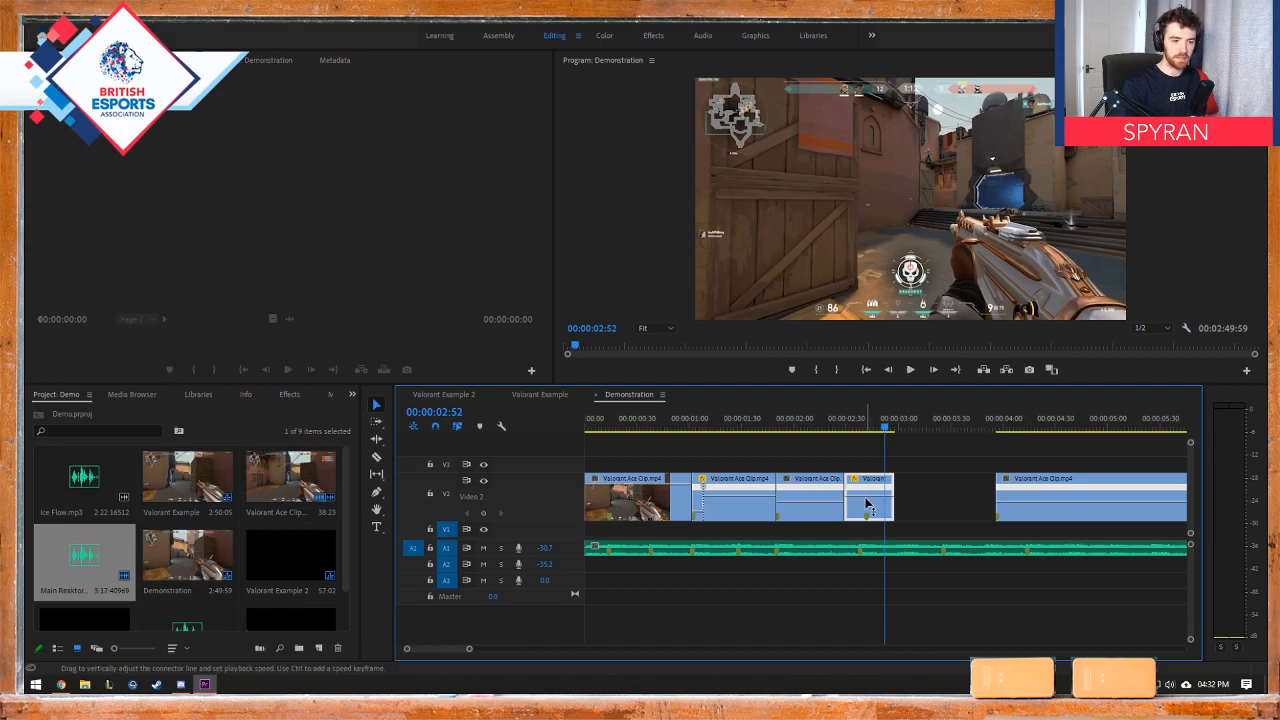
# Step: Raise the playback speed of the Valorant Ace Clip piece starting at 00:00:02:29 until it ends at 00:00:02:52, and move the last clip against it
pyautogui.moveTo(866, 516)
pyautogui.mouseDown()
pyautogui.moveTo(866, 481)
pyautogui.moveTo(863, 493)
pyautogui.mouseUp()
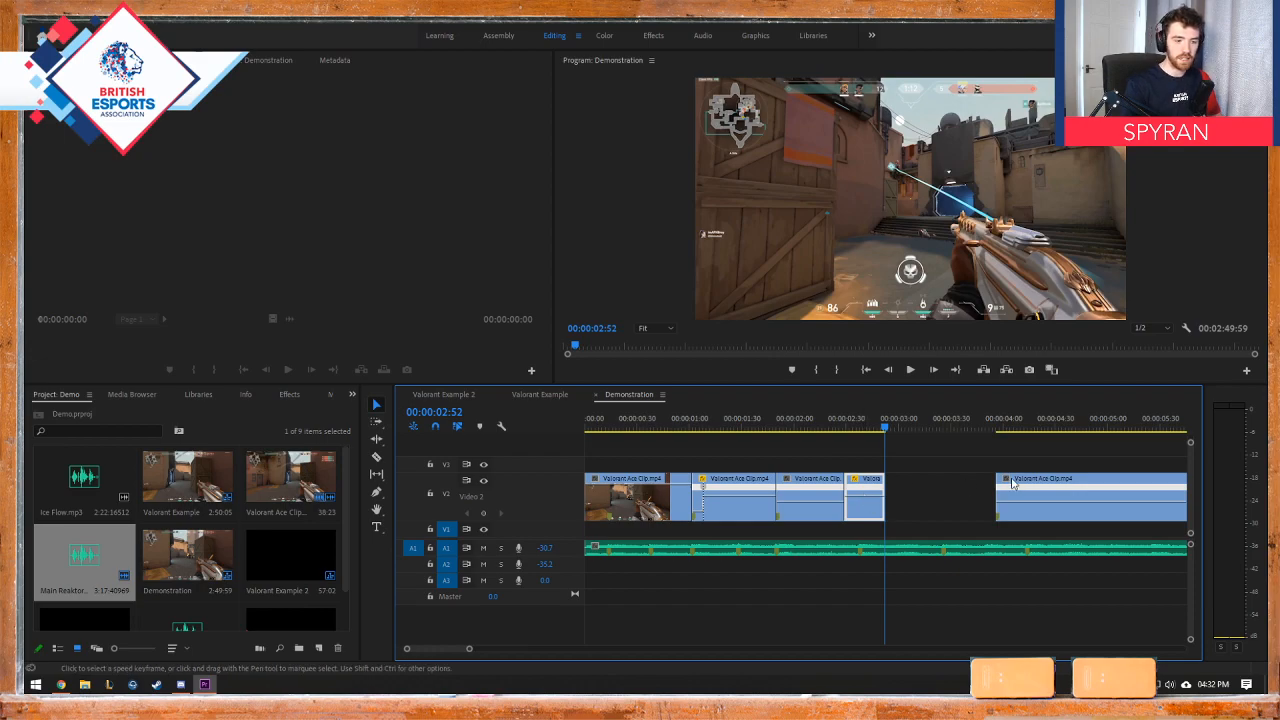
pyautogui.moveTo(1023, 484); pyautogui.dragTo(912, 487)
pyautogui.moveTo(884, 428); pyautogui.dragTo(829, 432)
pyautogui.press('space')
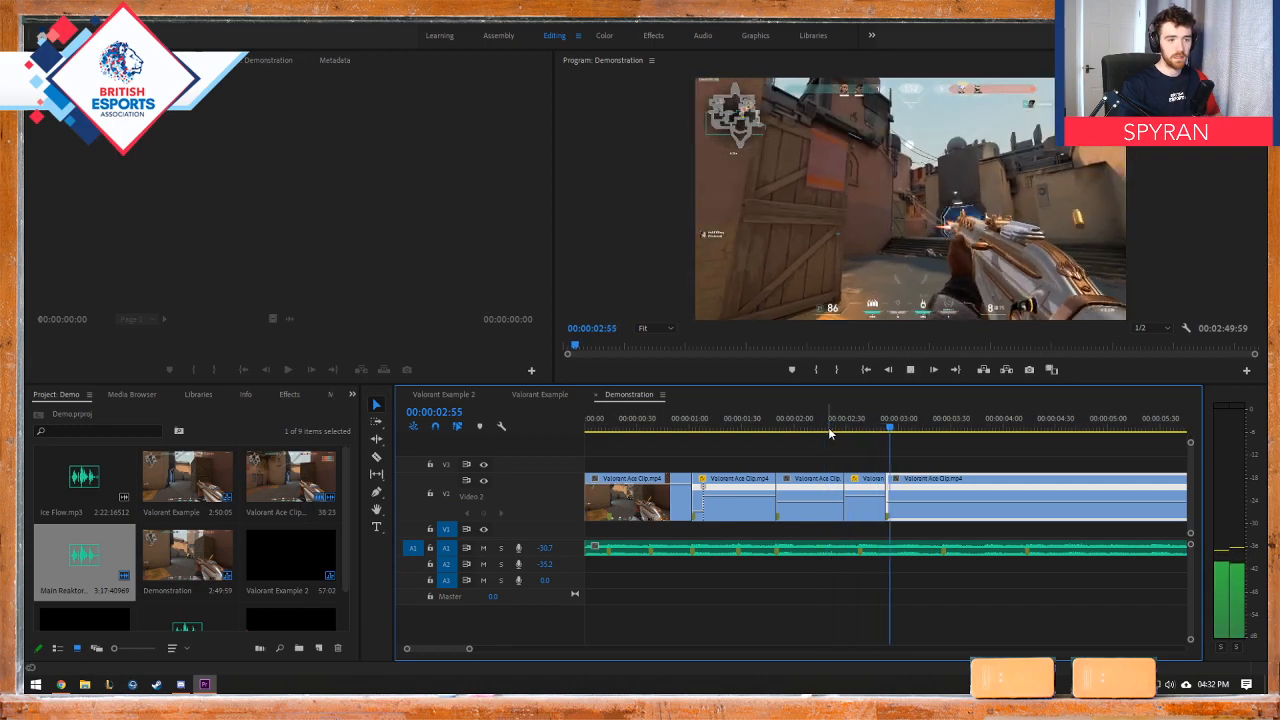
pyautogui.press('space')
pyautogui.click(828, 427)
pyautogui.press('space')
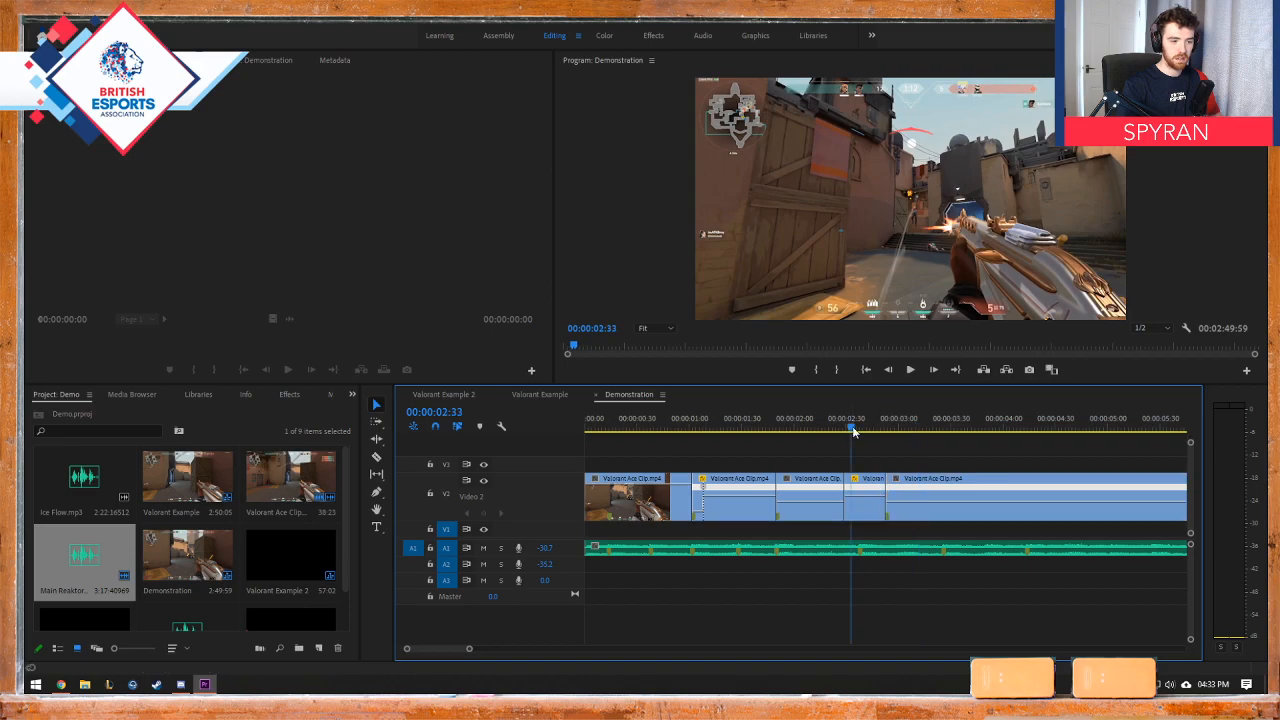
# Step: Speed up the piece starting at 00:00:02:29 until it ends at about 00:00:02:38, and join the last clip so its kill meets the beat marker
pyautogui.click(858, 428)
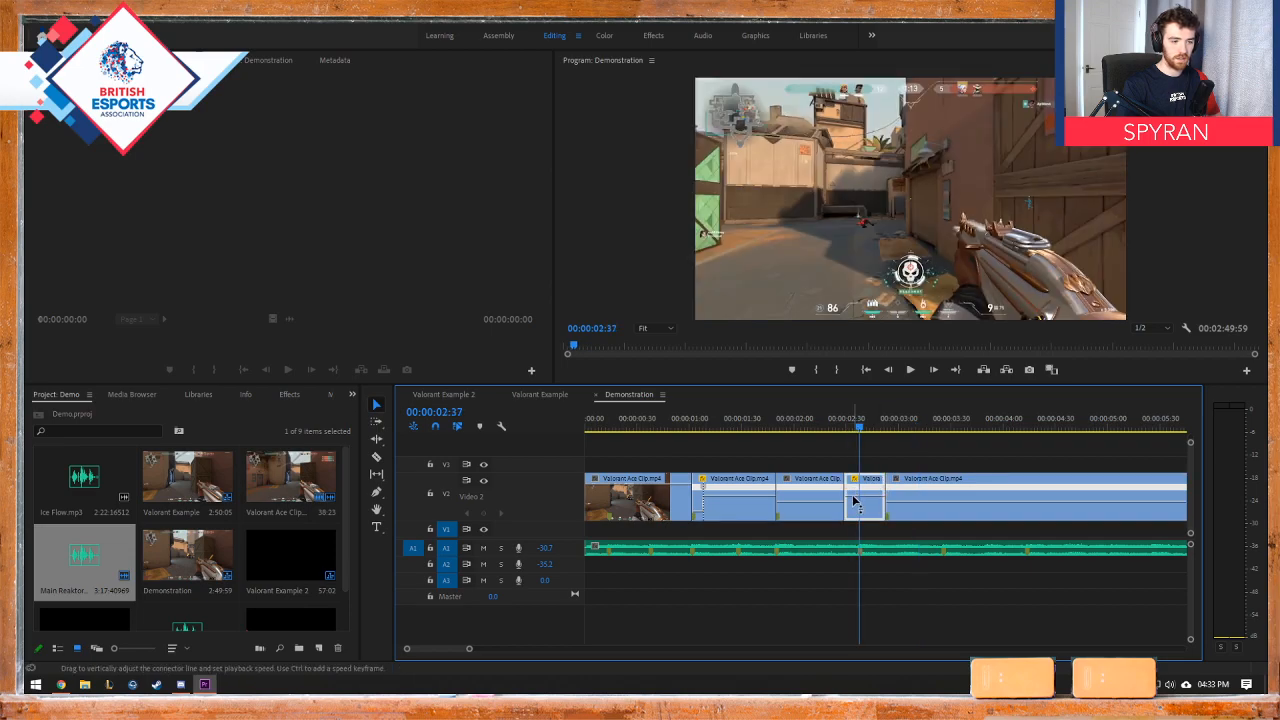
pyautogui.moveTo(855, 500); pyautogui.dragTo(887, 486)
pyautogui.click(824, 430)
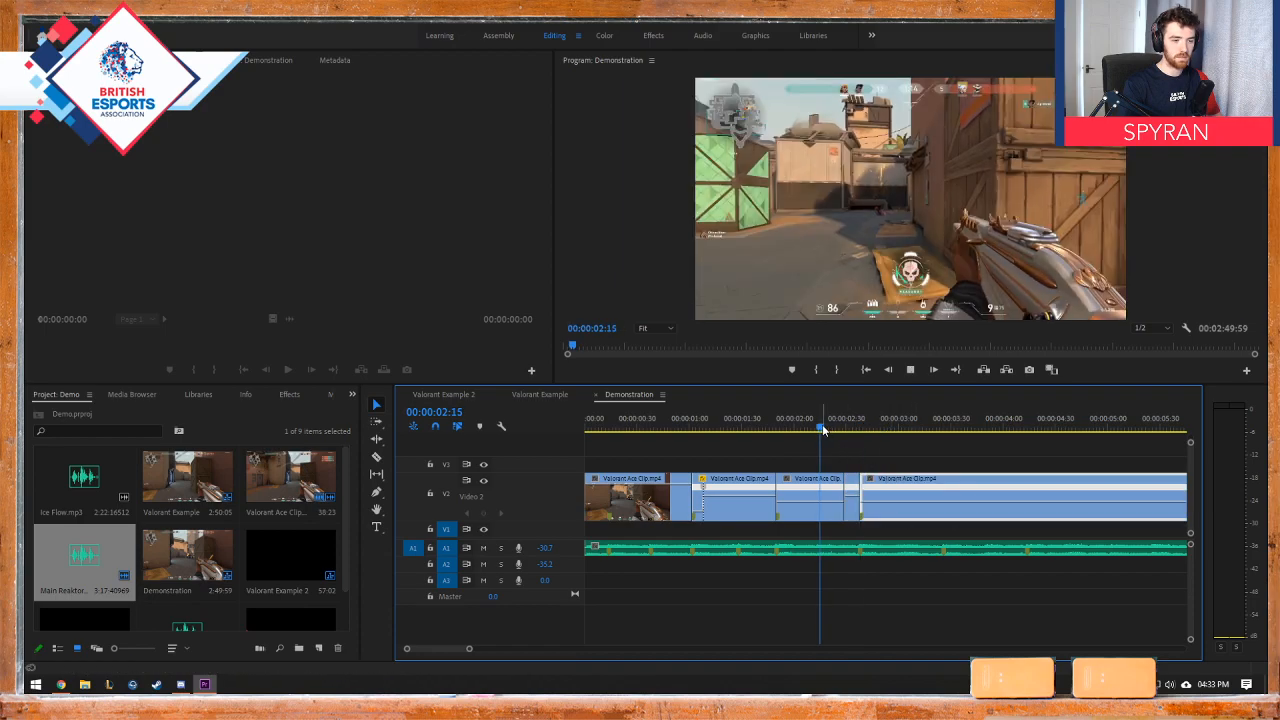
pyautogui.press('space')
pyautogui.press('space')
pyautogui.moveTo(826, 430); pyautogui.dragTo(854, 431)
pyautogui.press('space')
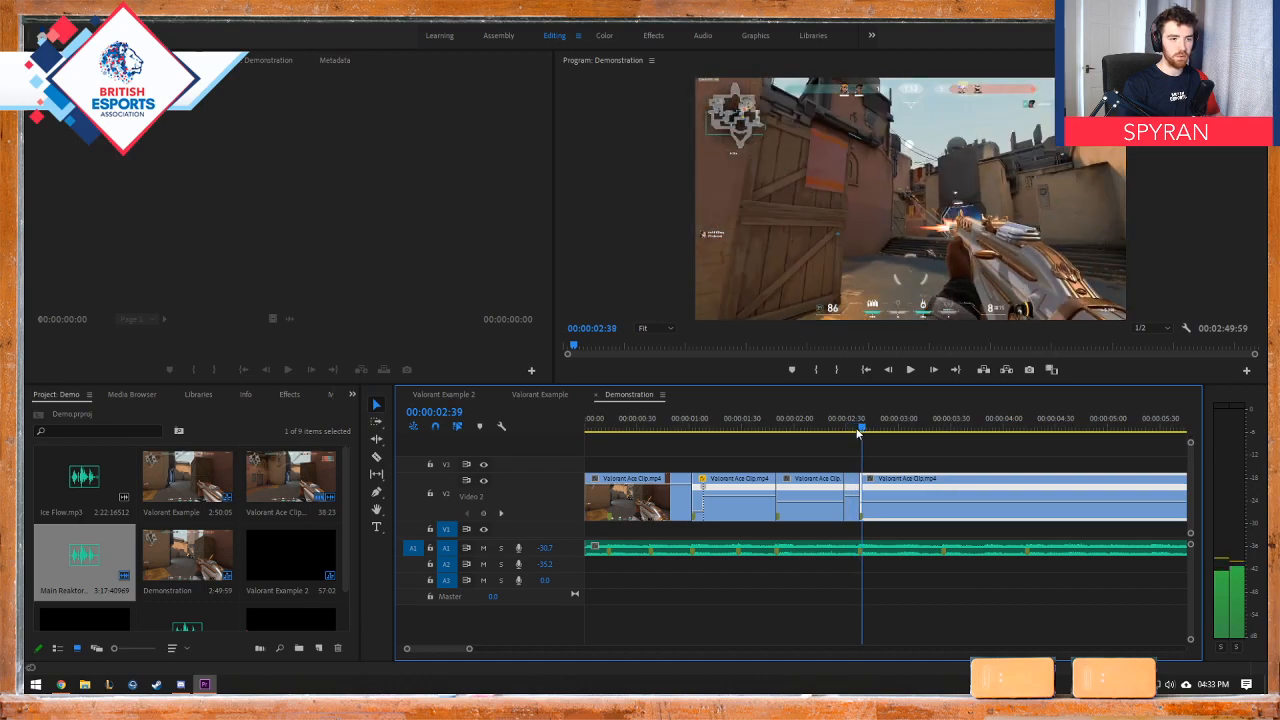
pyautogui.click(812, 430)
pyautogui.press('space')
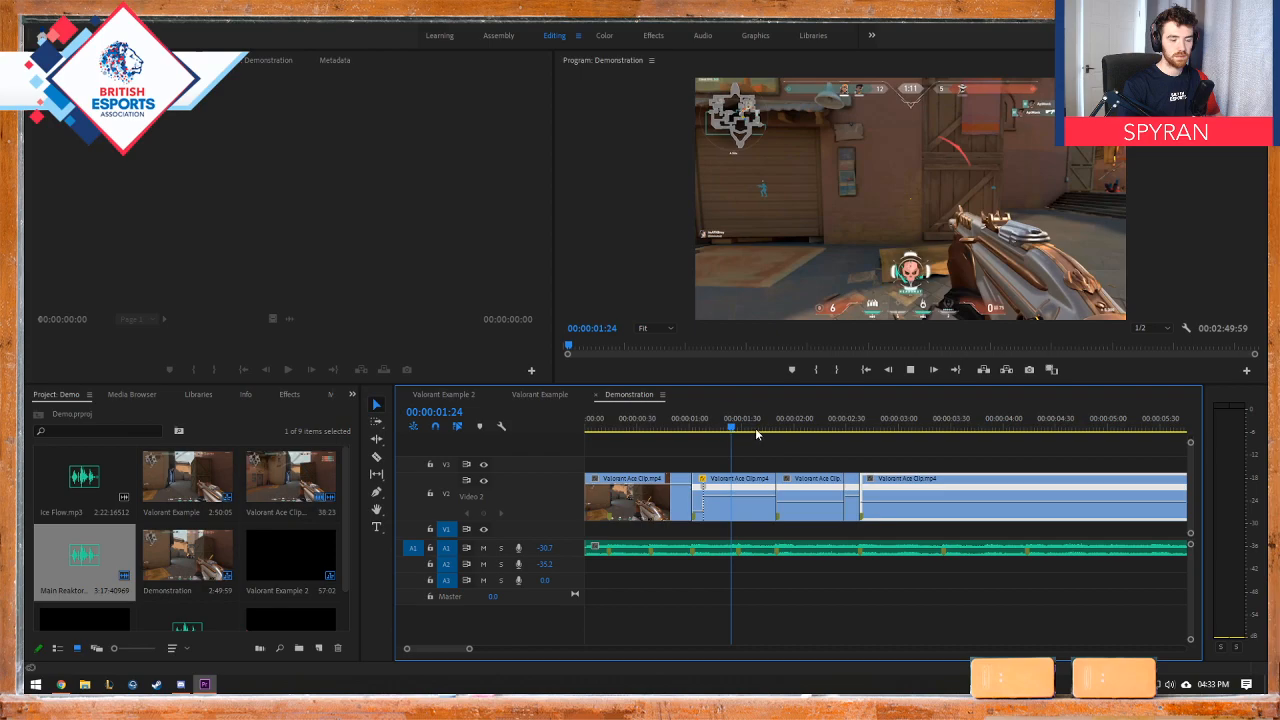
pyautogui.press('space')
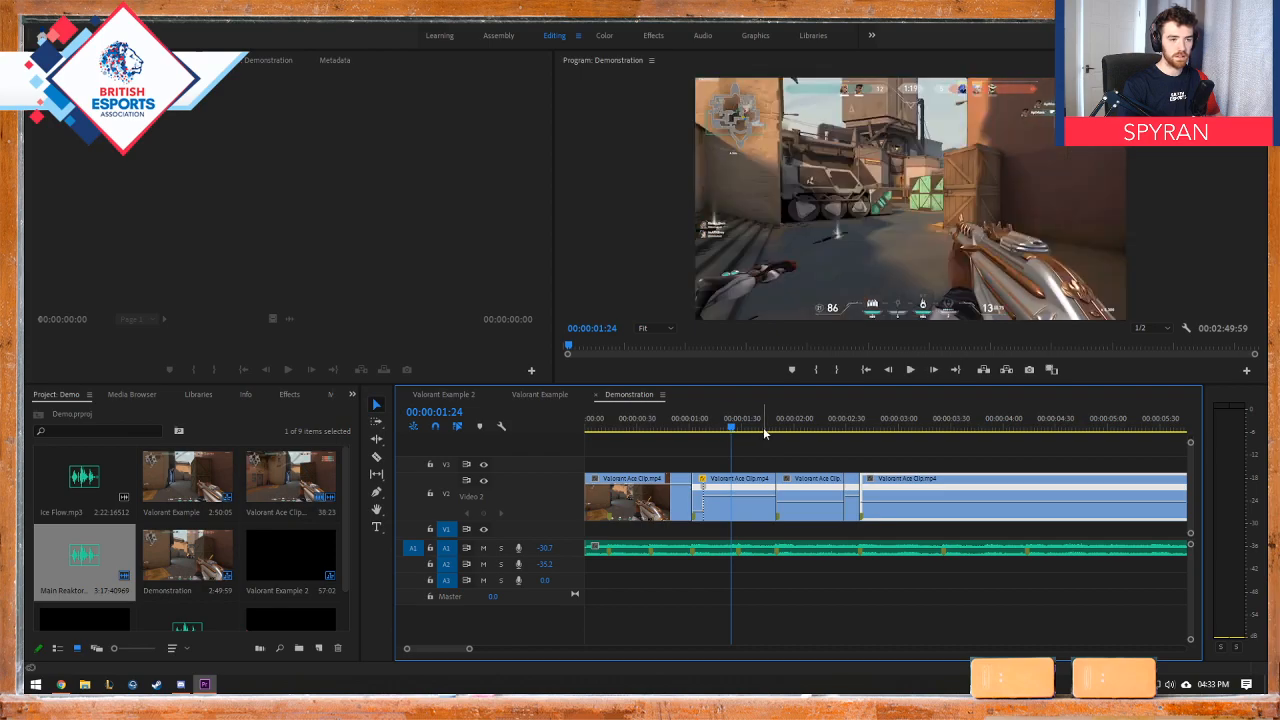
pyautogui.press('space')
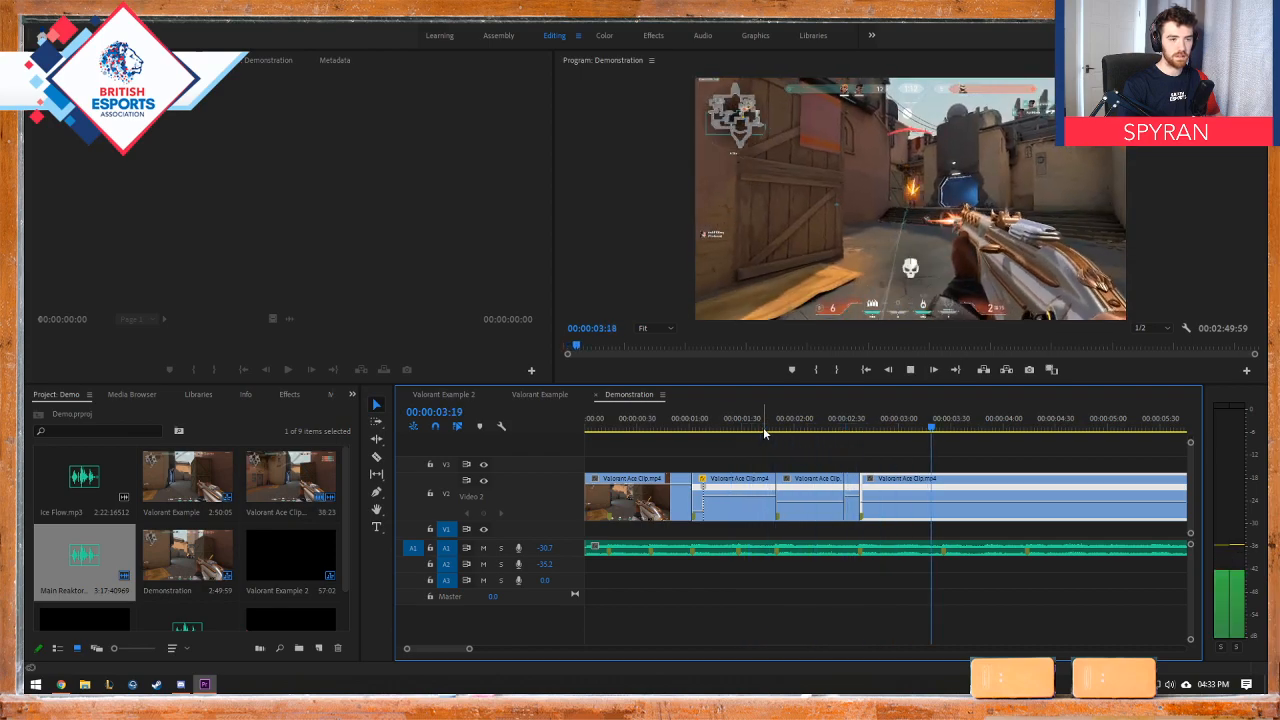
pyautogui.press('space')
# Step: Examine the last clip's footage up to about 00:00:19:51 for the next kill, comparing it with the Valorant Example sequence around 00:00:04:12
pyautogui.scroll(-6, 967, 488)
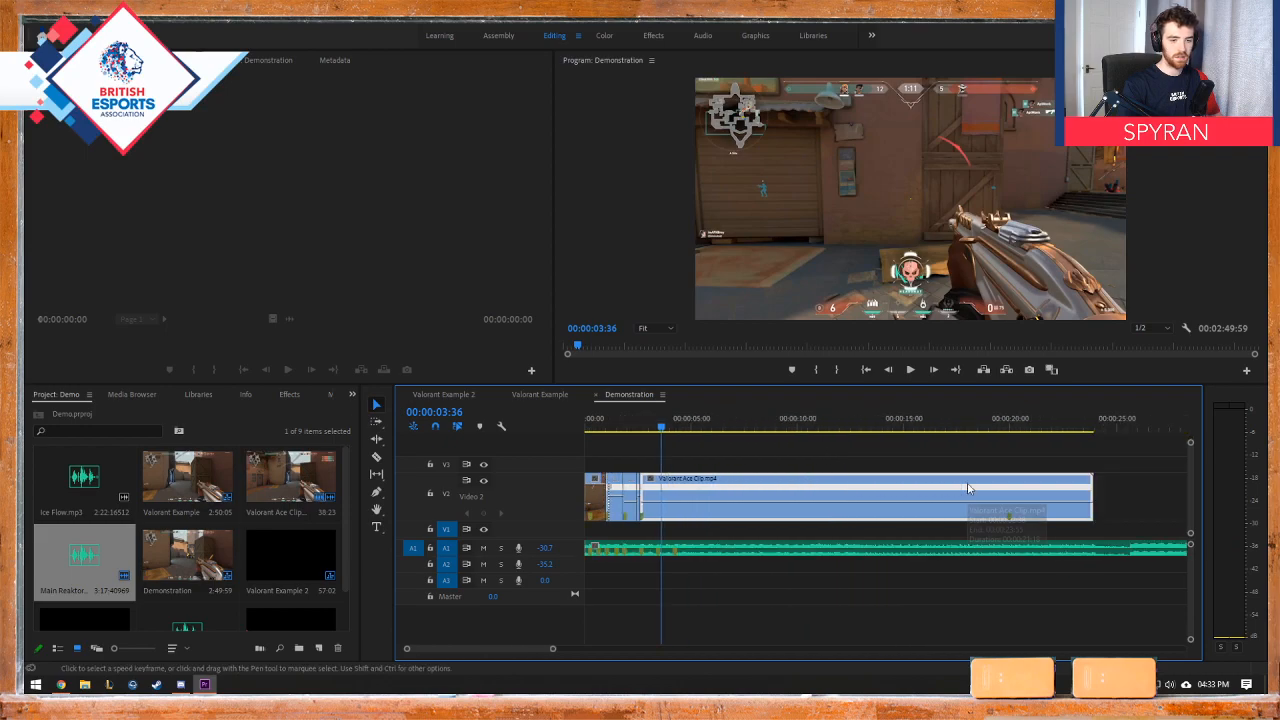
pyautogui.click(988, 427)
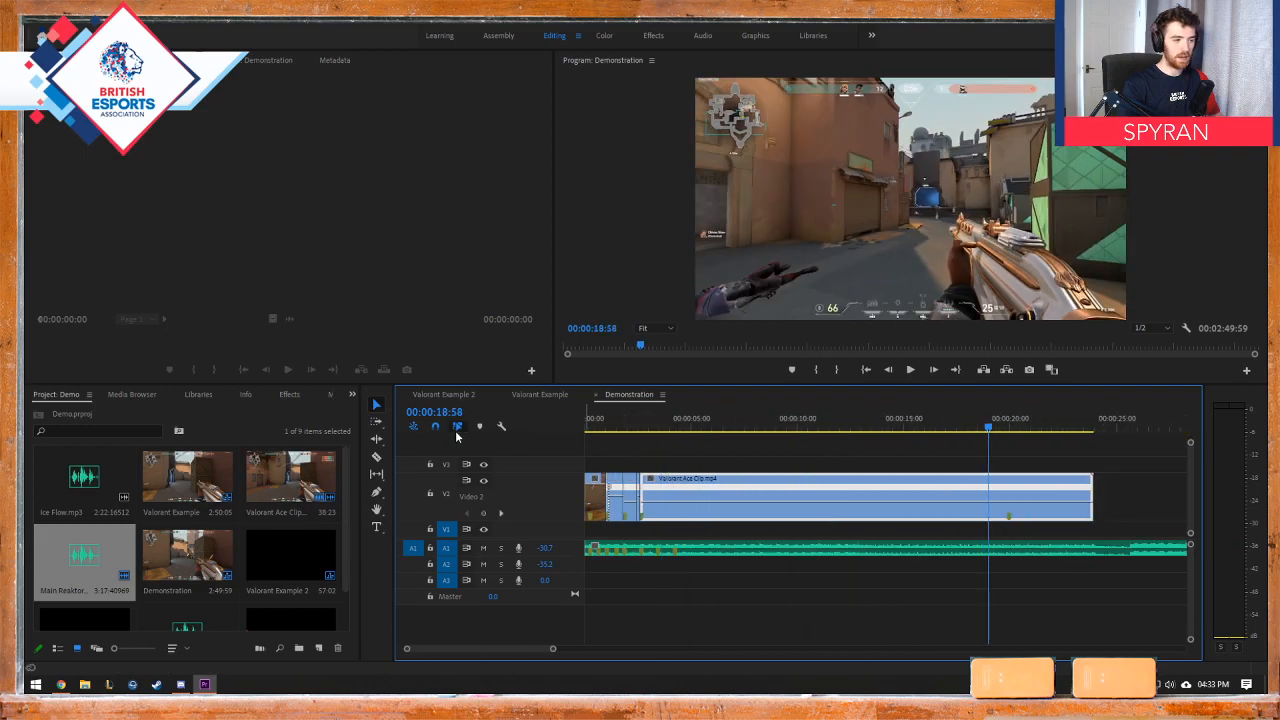
pyautogui.click(550, 392)
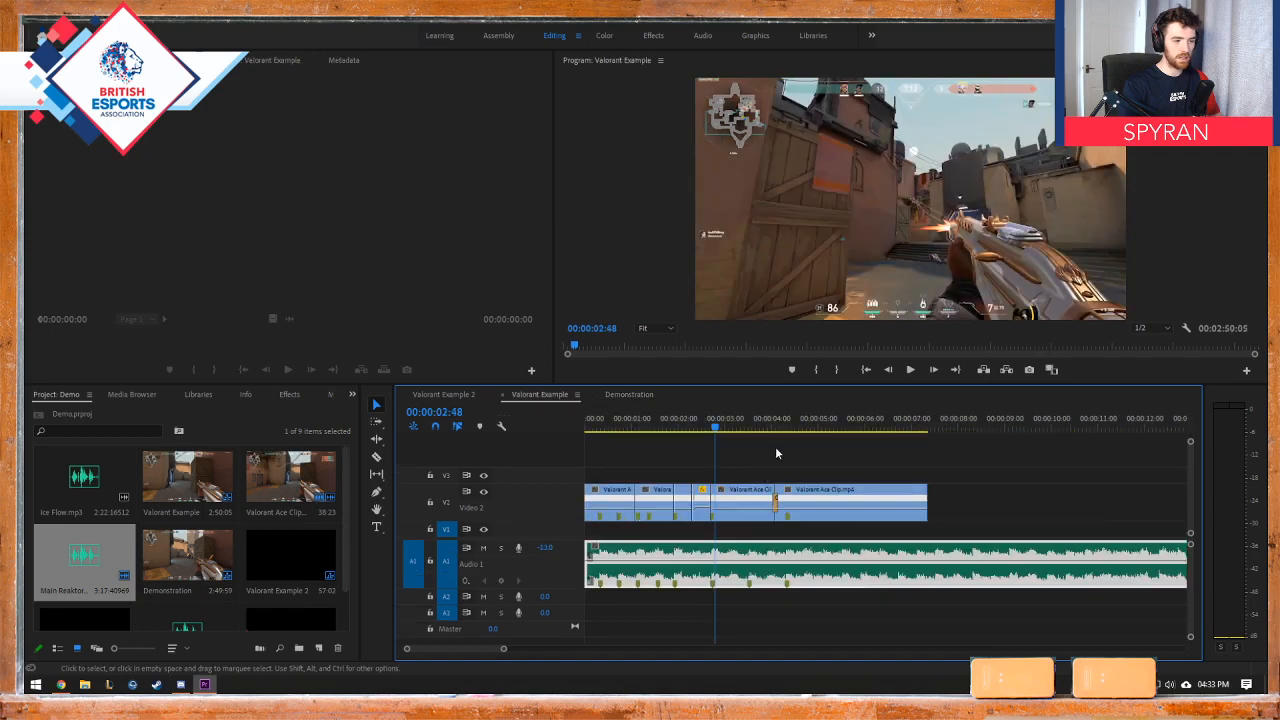
pyautogui.click(756, 427)
pyautogui.moveTo(756, 427); pyautogui.dragTo(783, 430)
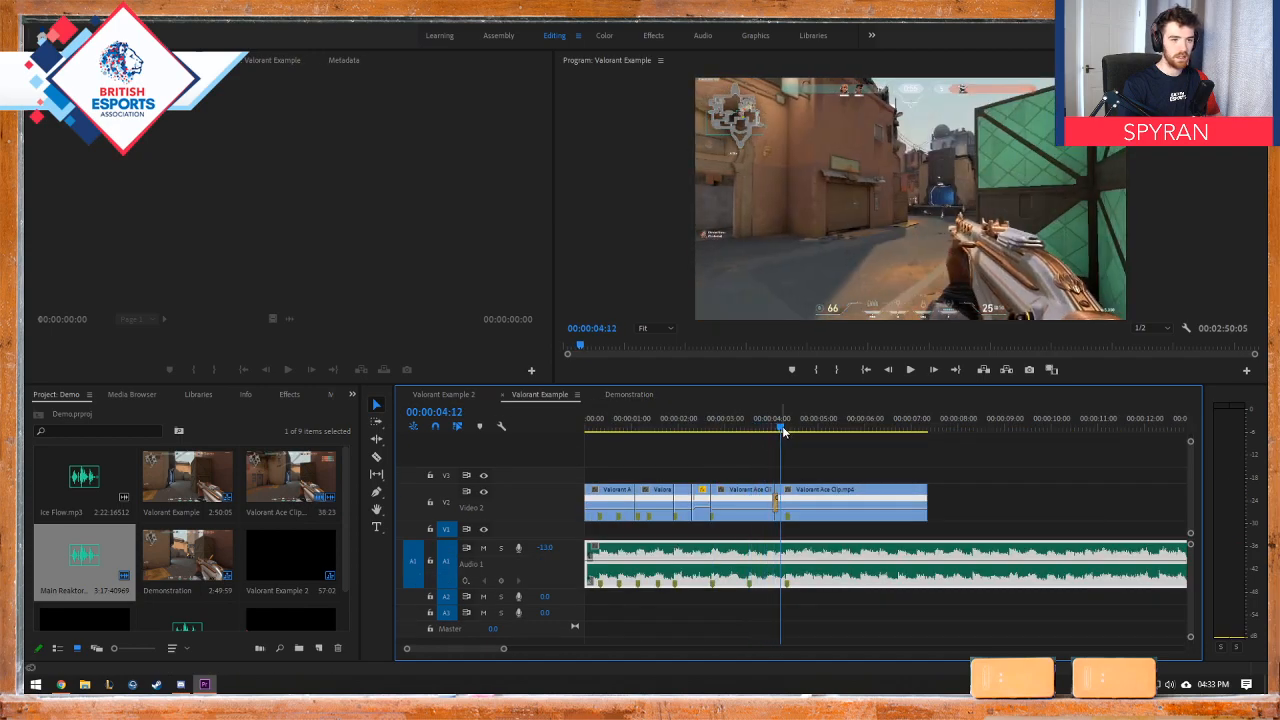
pyautogui.click(621, 397)
pyautogui.click(446, 394)
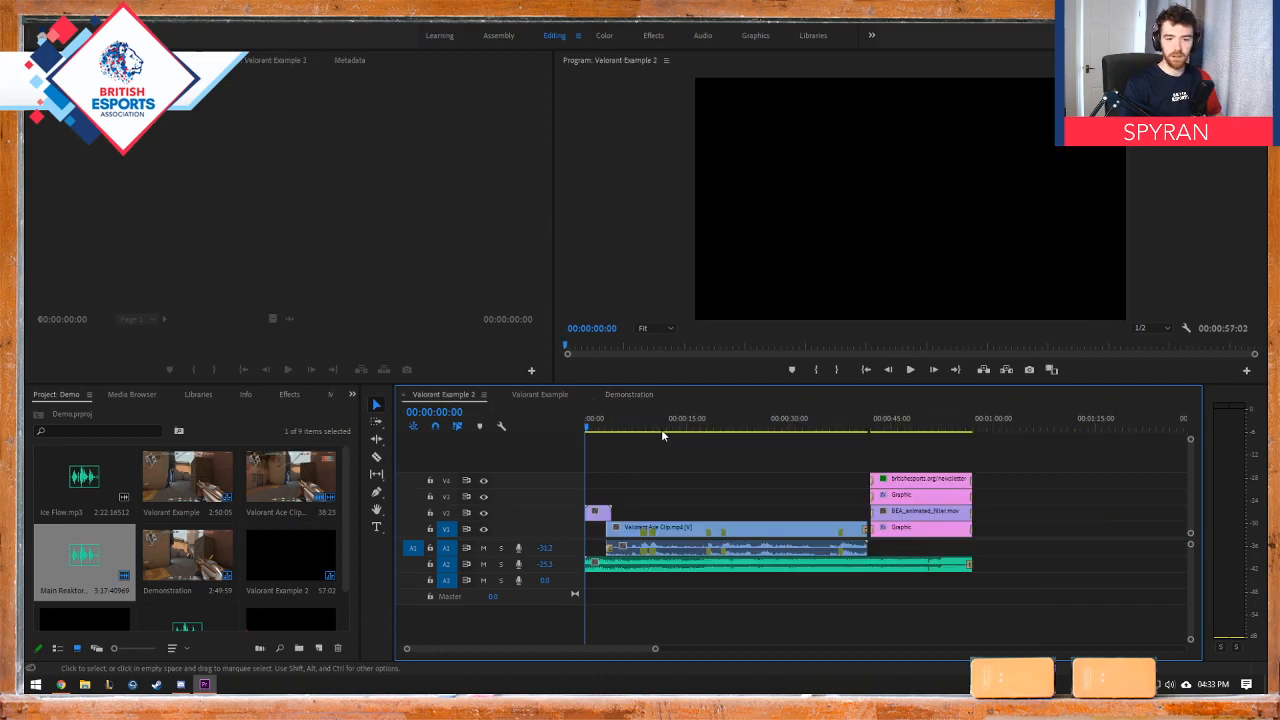
pyautogui.click(629, 395)
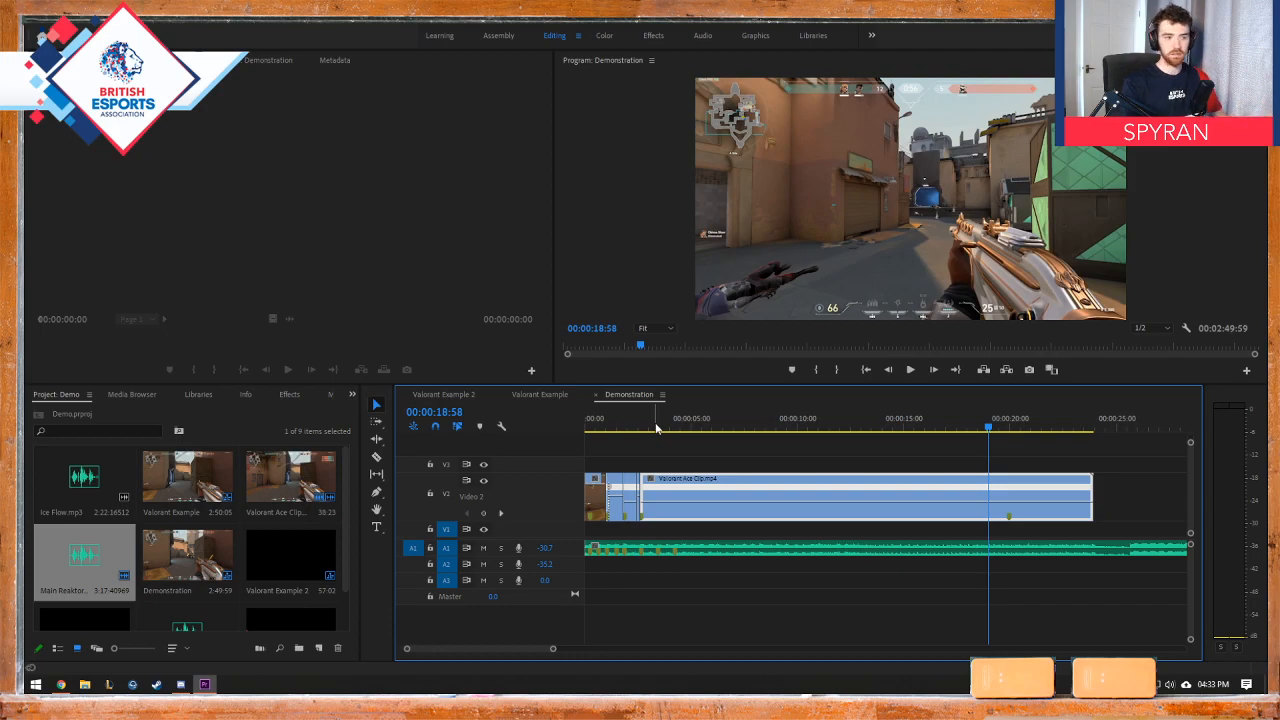
pyautogui.moveTo(647, 430); pyautogui.dragTo(1009, 420)
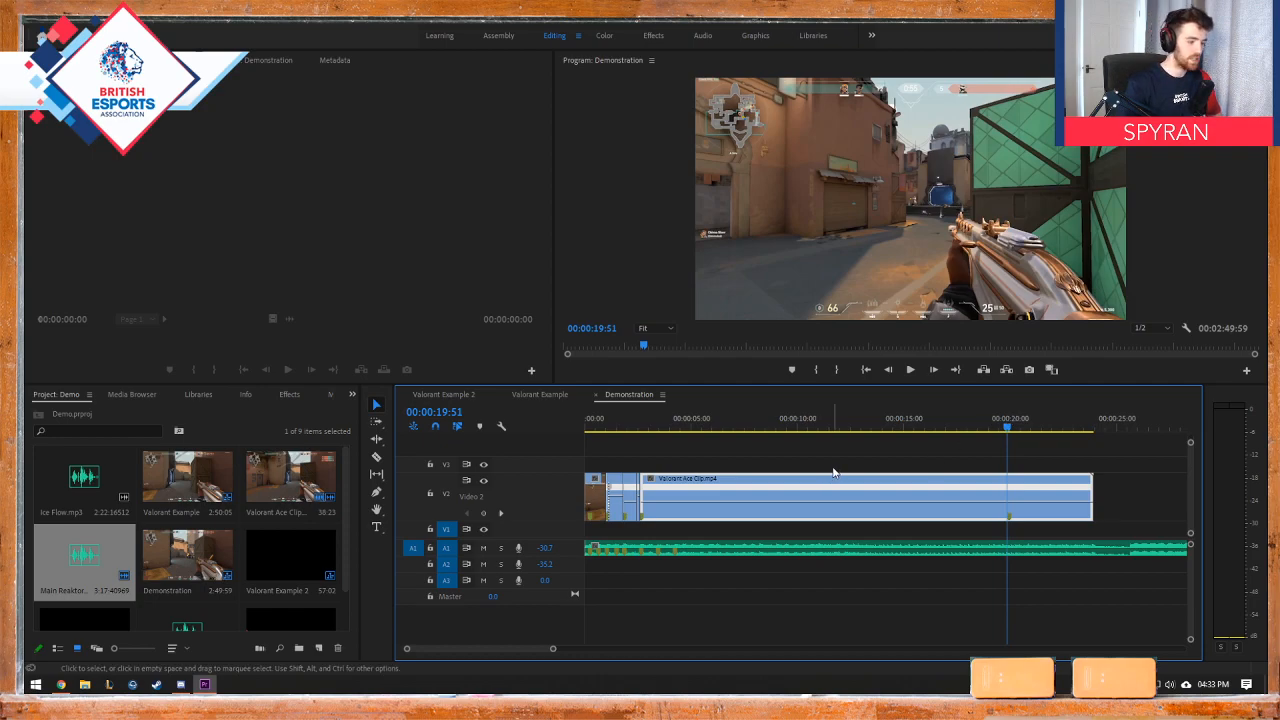
pyautogui.moveTo(646, 430)
pyautogui.mouseDown()
pyautogui.moveTo(943, 415)
pyautogui.moveTo(775, 405)
pyautogui.moveTo(660, 428)
pyautogui.moveTo(837, 430)
pyautogui.moveTo(647, 444)
pyautogui.mouseUp()
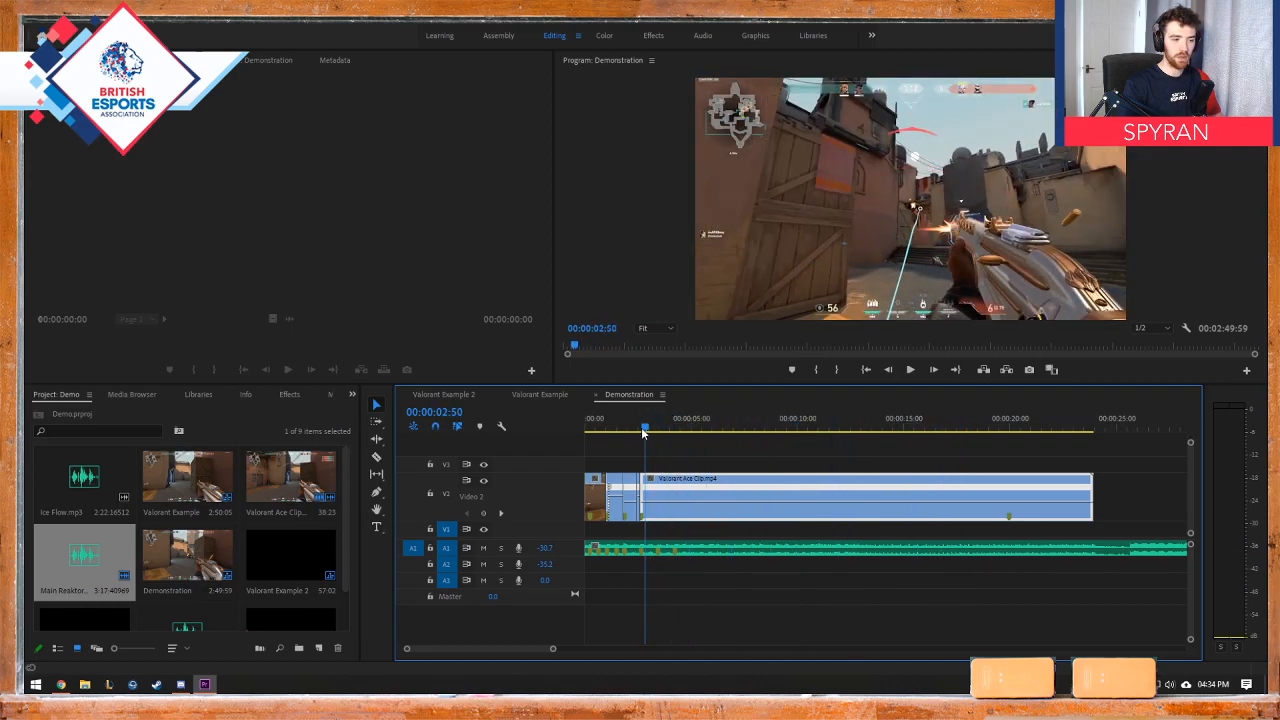
pyautogui.press('space')
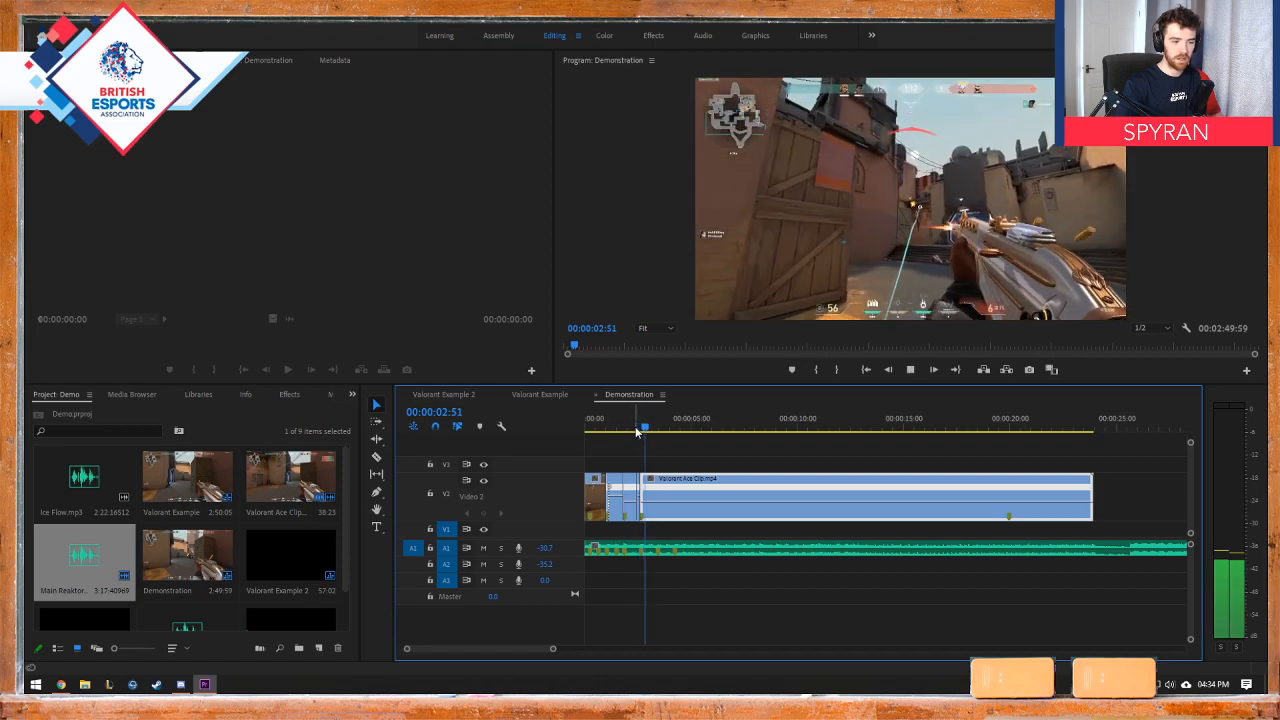
pyautogui.press('space')
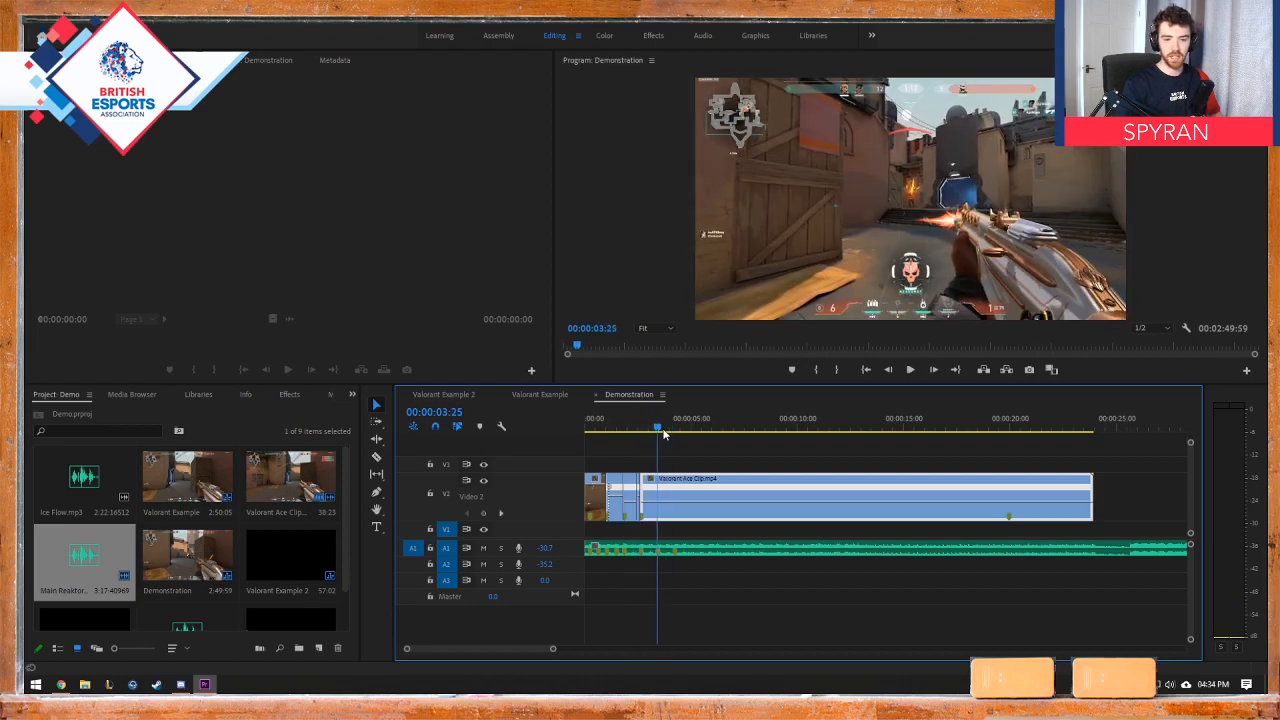
# Step: Cut the last Valorant Ace Clip piece at 00:00:19:39, just before its kill marker
pyautogui.scroll(1, 661, 503)
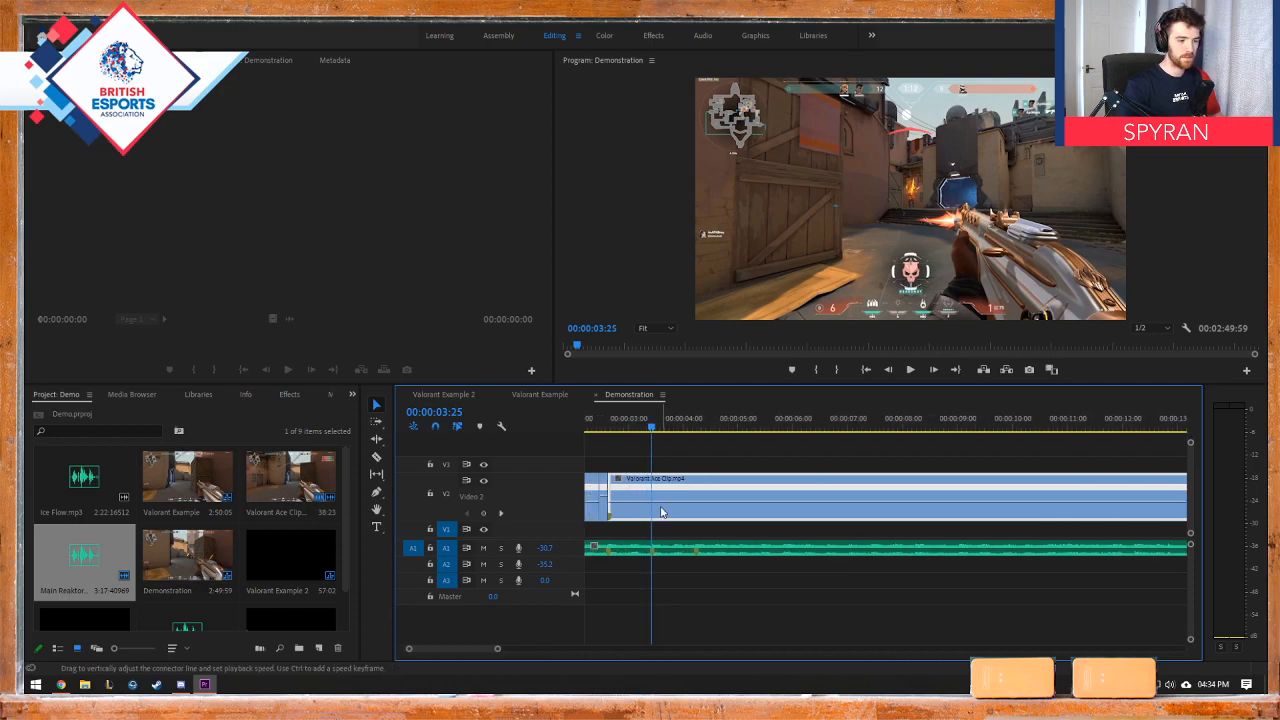
pyautogui.scroll(-2, 661, 503)
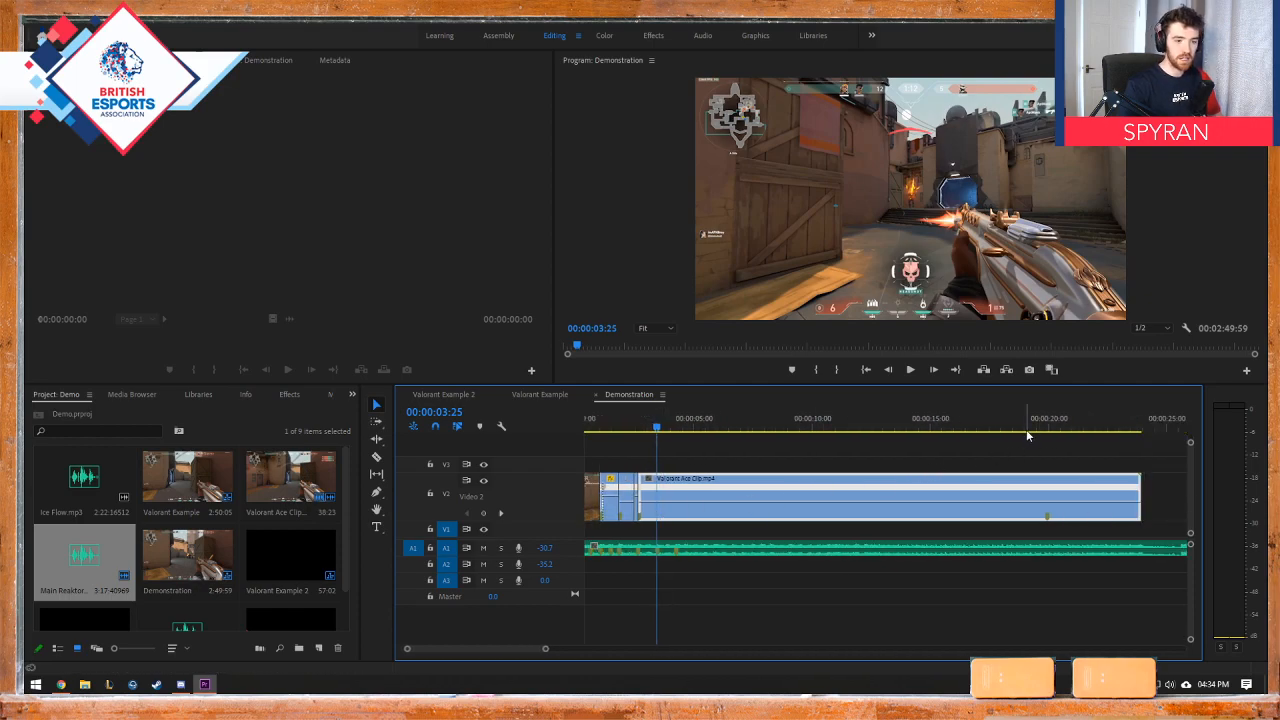
pyautogui.moveTo(1024, 428); pyautogui.dragTo(1041, 430)
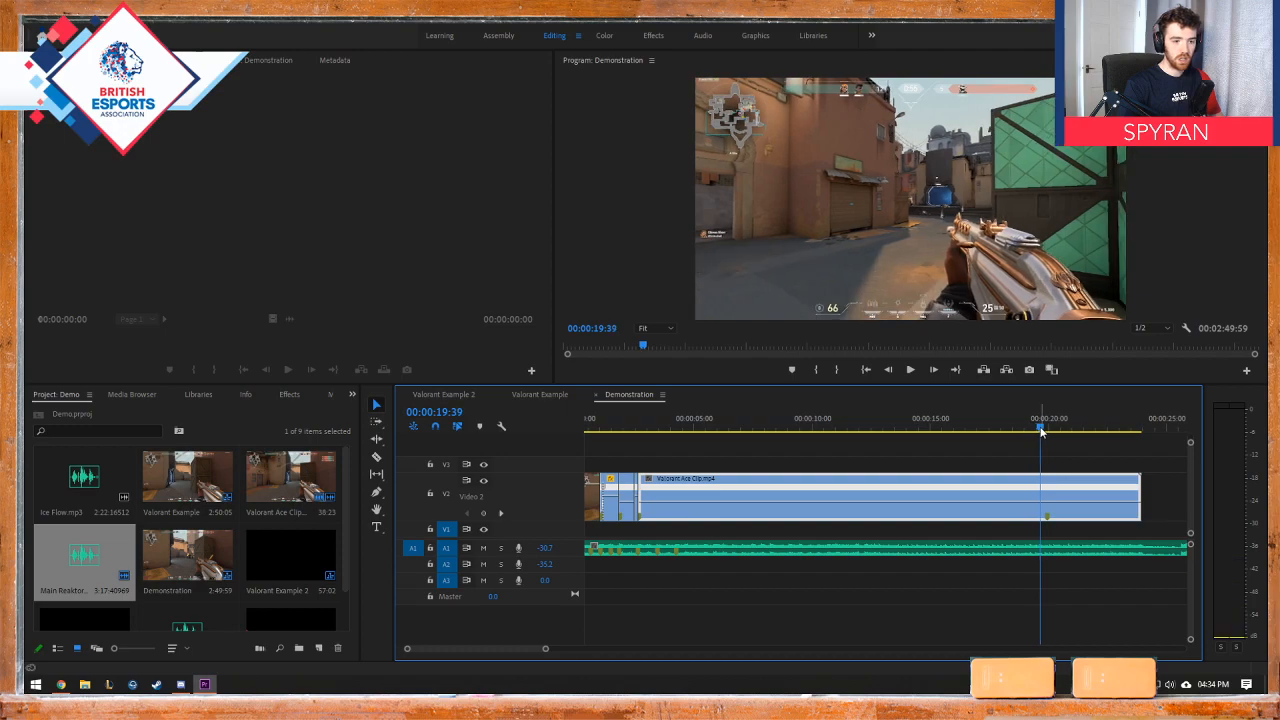
pyautogui.press('c')
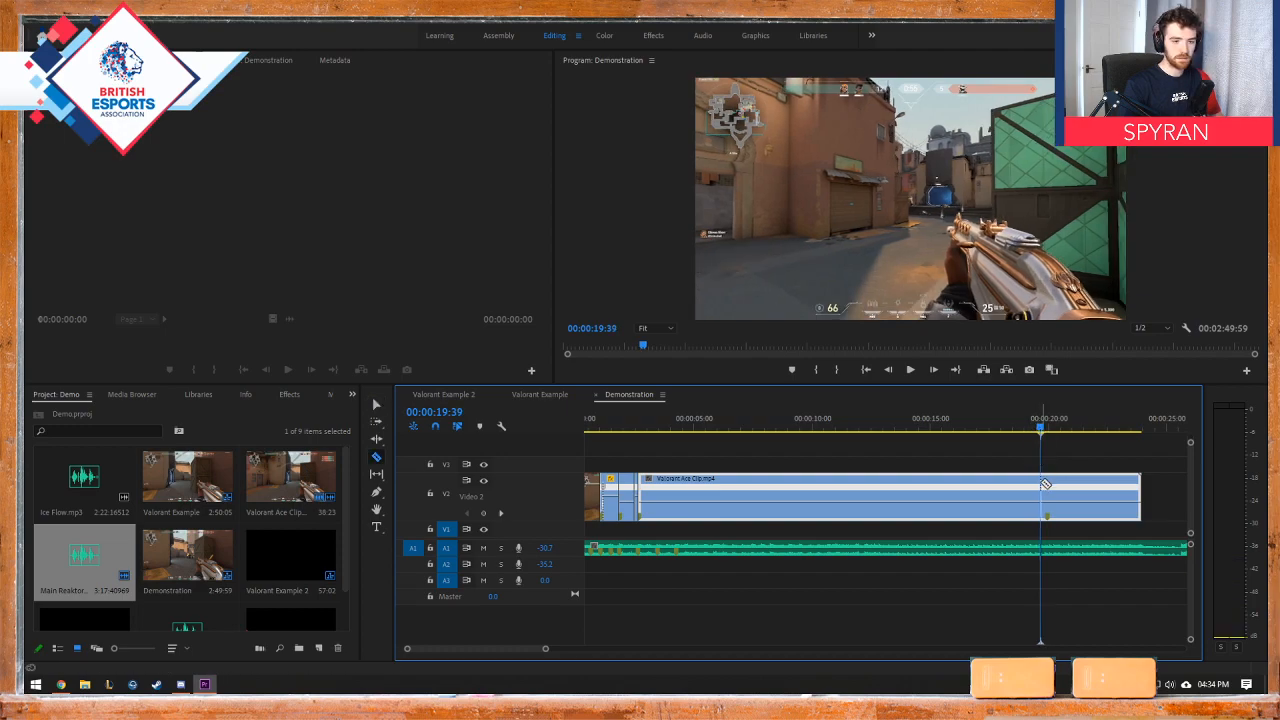
pyautogui.click(1040, 495)
pyautogui.click(376, 404)
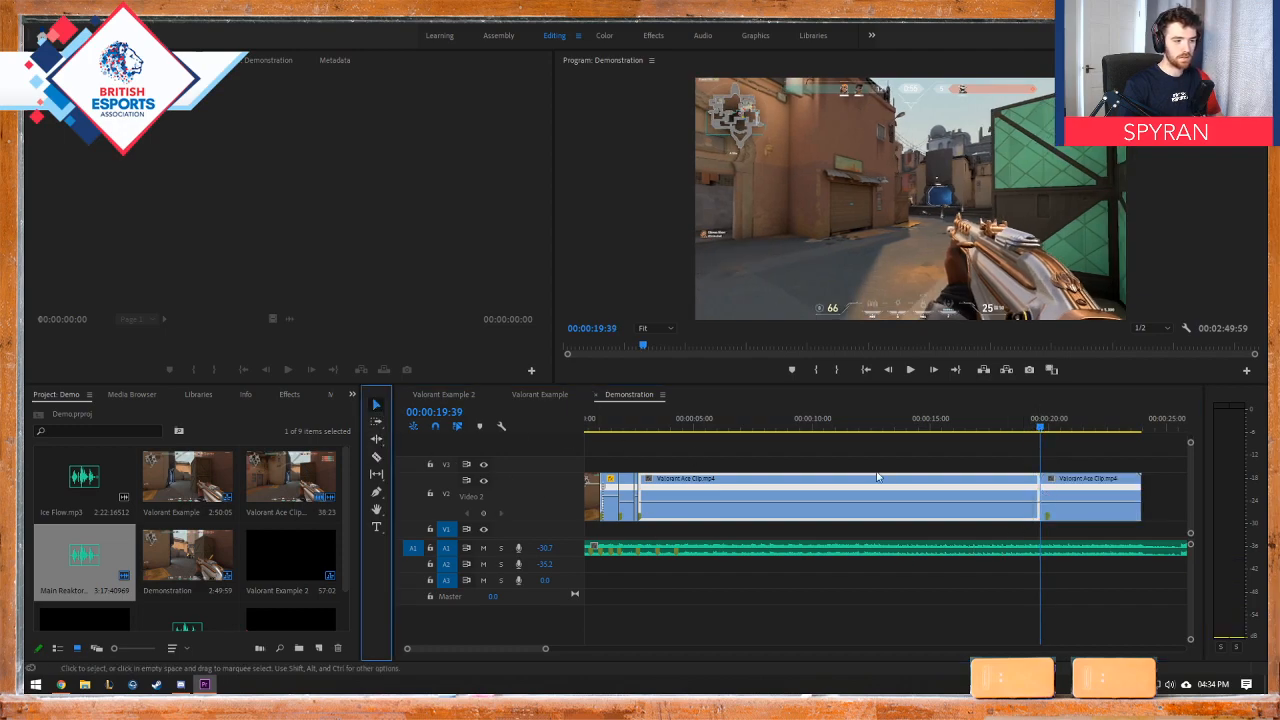
# Step: Cut the long Valorant Ace Clip piece at 00:00:03:09 and delete the footage between there and 00:00:19:39
pyautogui.press('c')
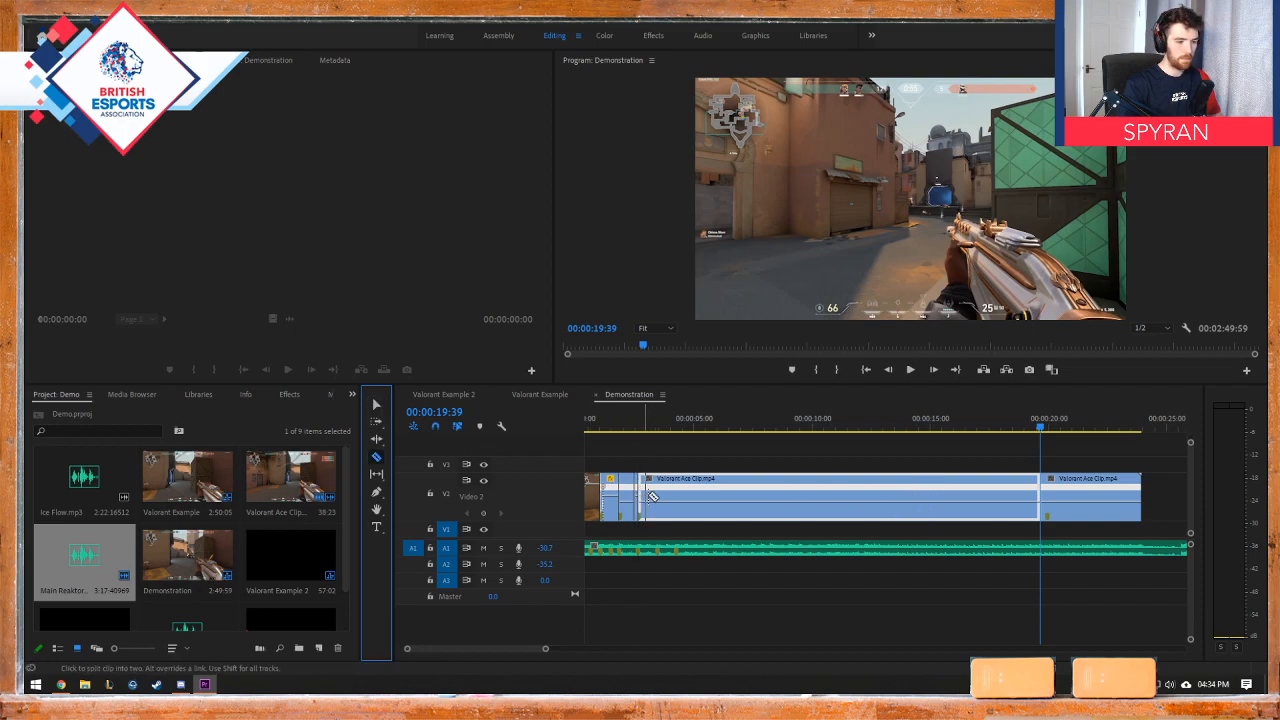
pyautogui.click(651, 497)
pyautogui.click(377, 404)
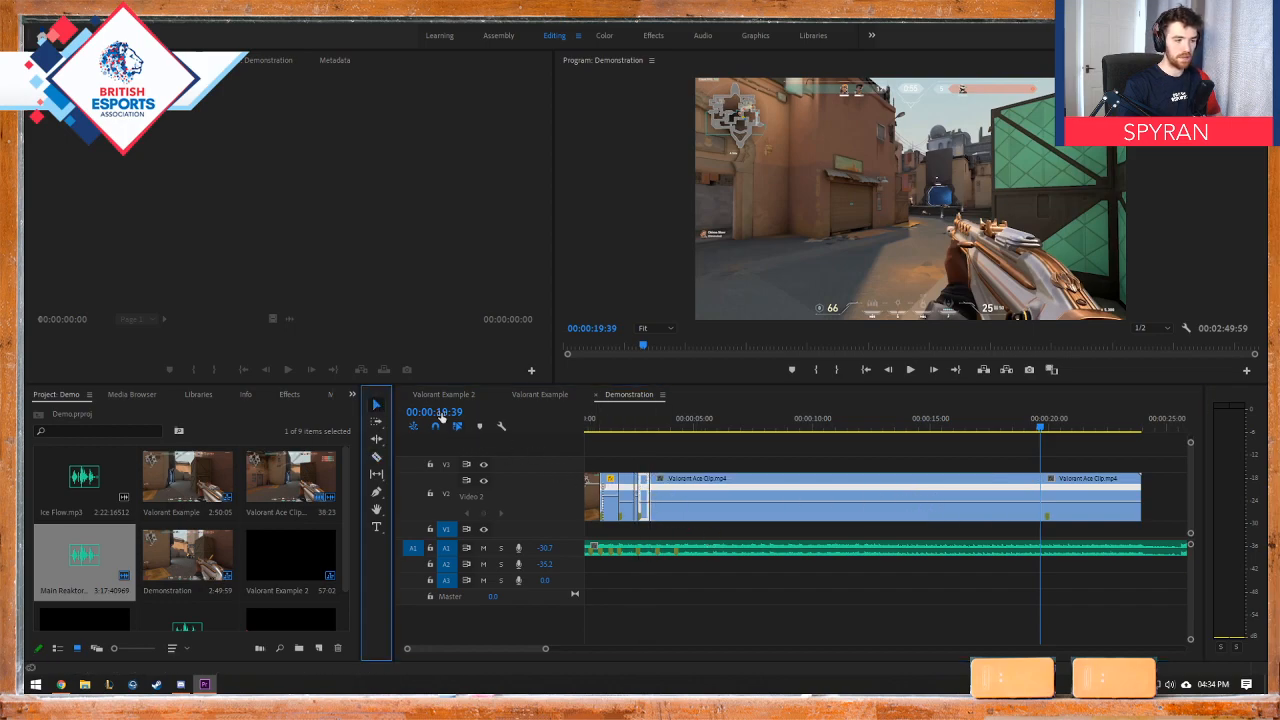
pyautogui.click(787, 491)
pyautogui.press('Delete')
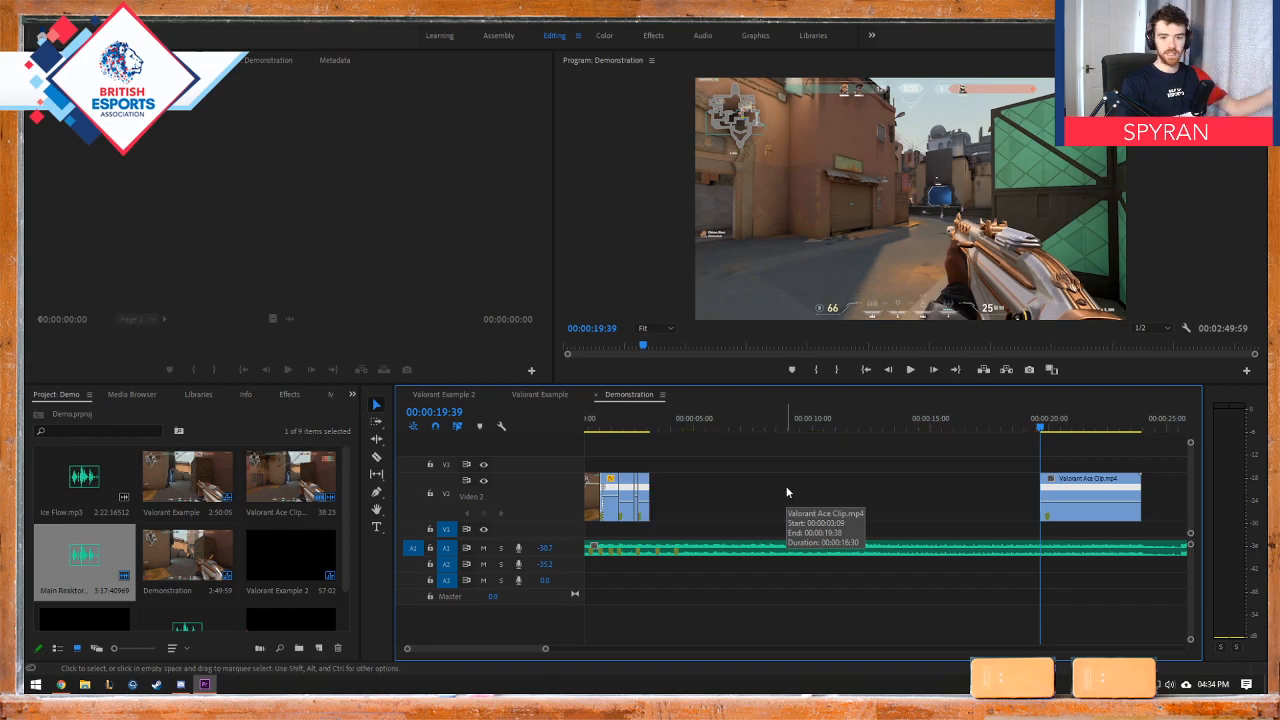
# Step: Move the final Valorant Ace Clip piece to start at 00:00:03:09, closing the gap, and play back the join
pyautogui.moveTo(1086, 484); pyautogui.dragTo(696, 484)
pyautogui.moveTo(640, 435); pyautogui.dragTo(663, 435)
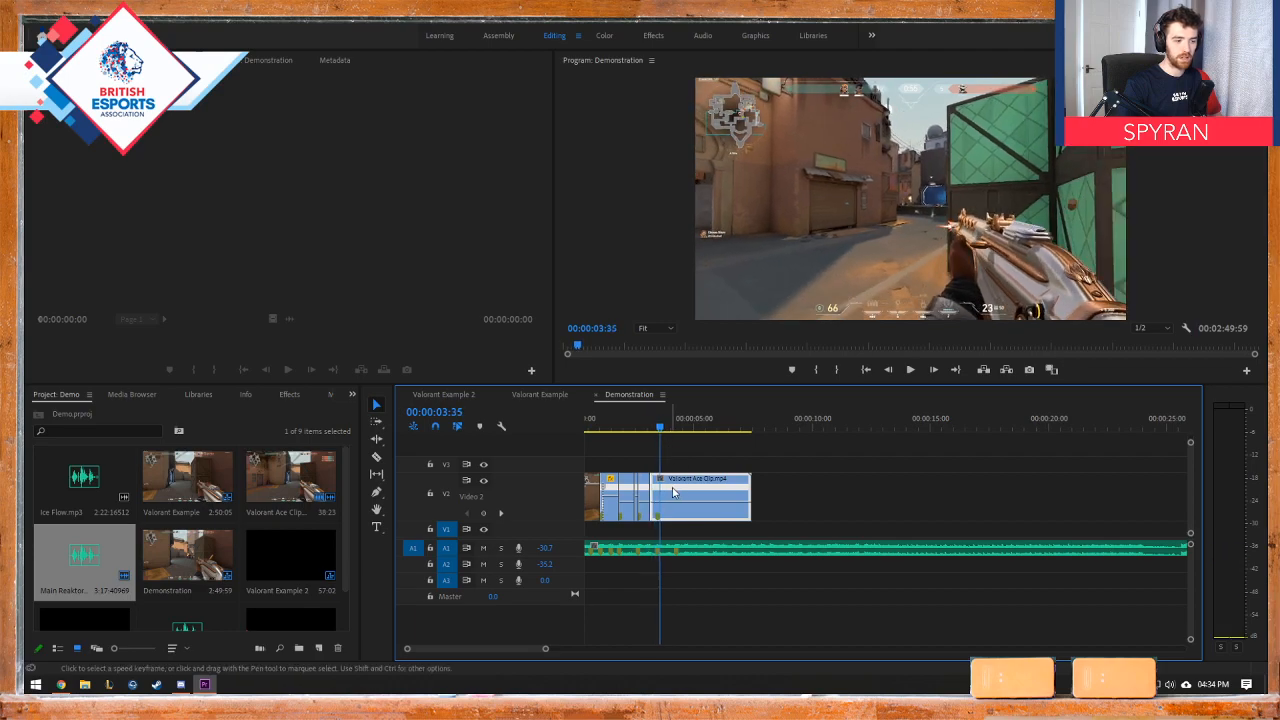
pyautogui.moveTo(673, 485); pyautogui.dragTo(682, 498)
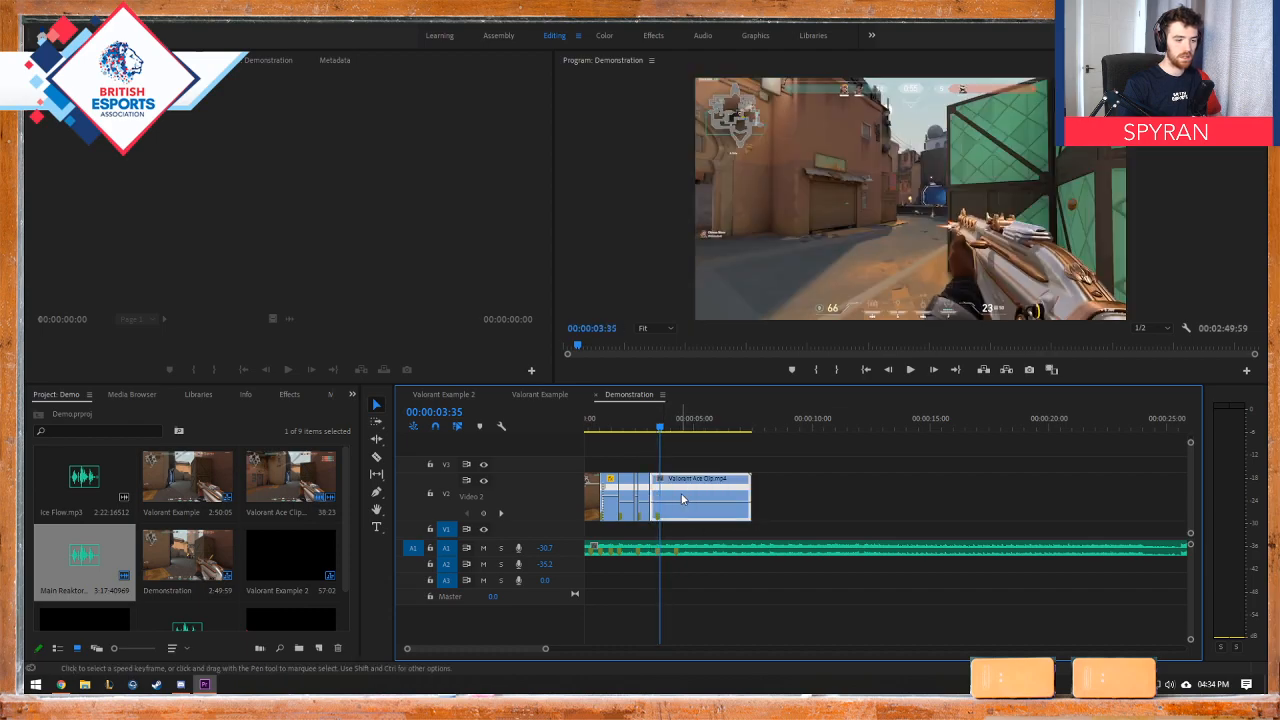
pyautogui.click(646, 430)
pyautogui.press('space')
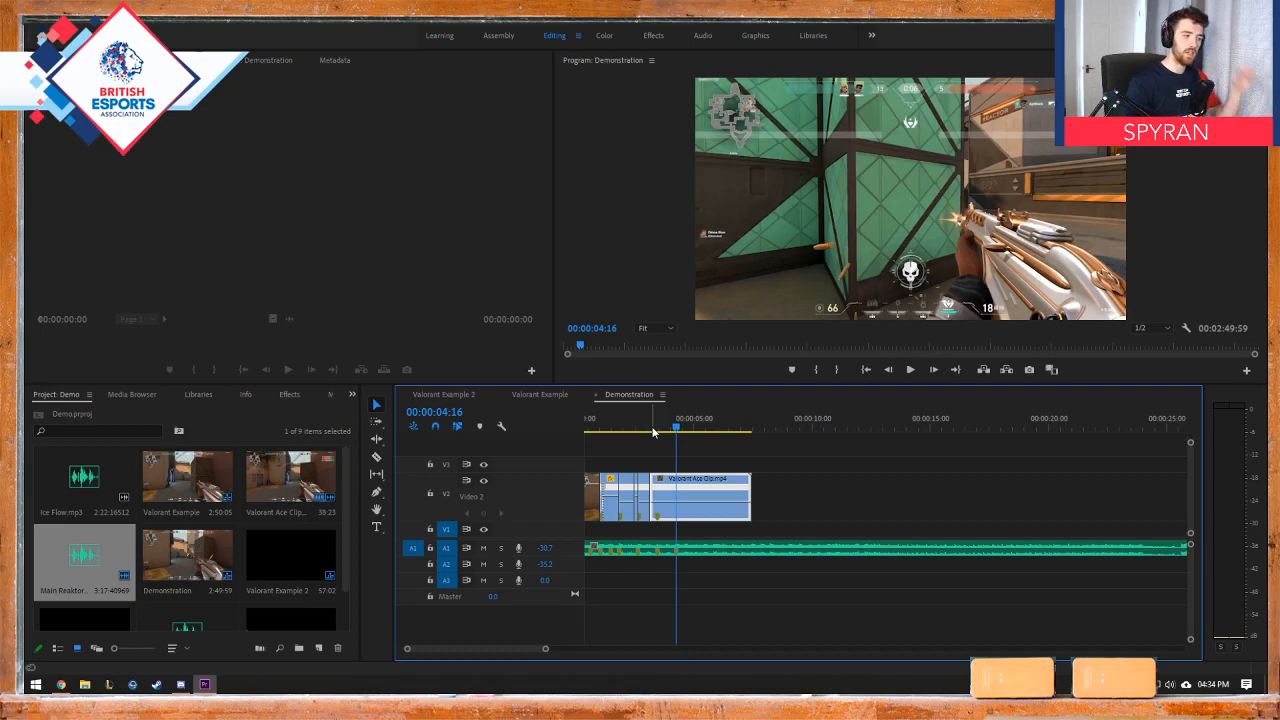
# Step: Browse the effects library to the Dissolve group of the video transitions
pyautogui.click(331, 398)
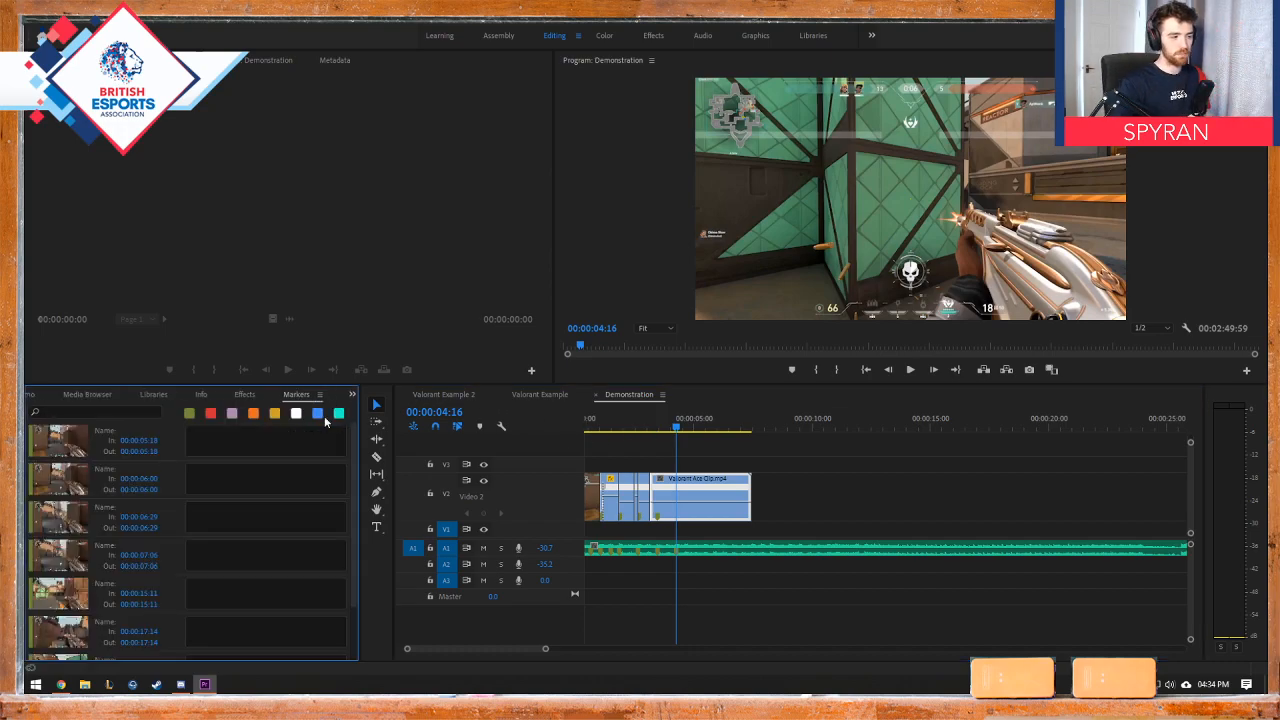
pyautogui.click(304, 396)
pyautogui.click(192, 396)
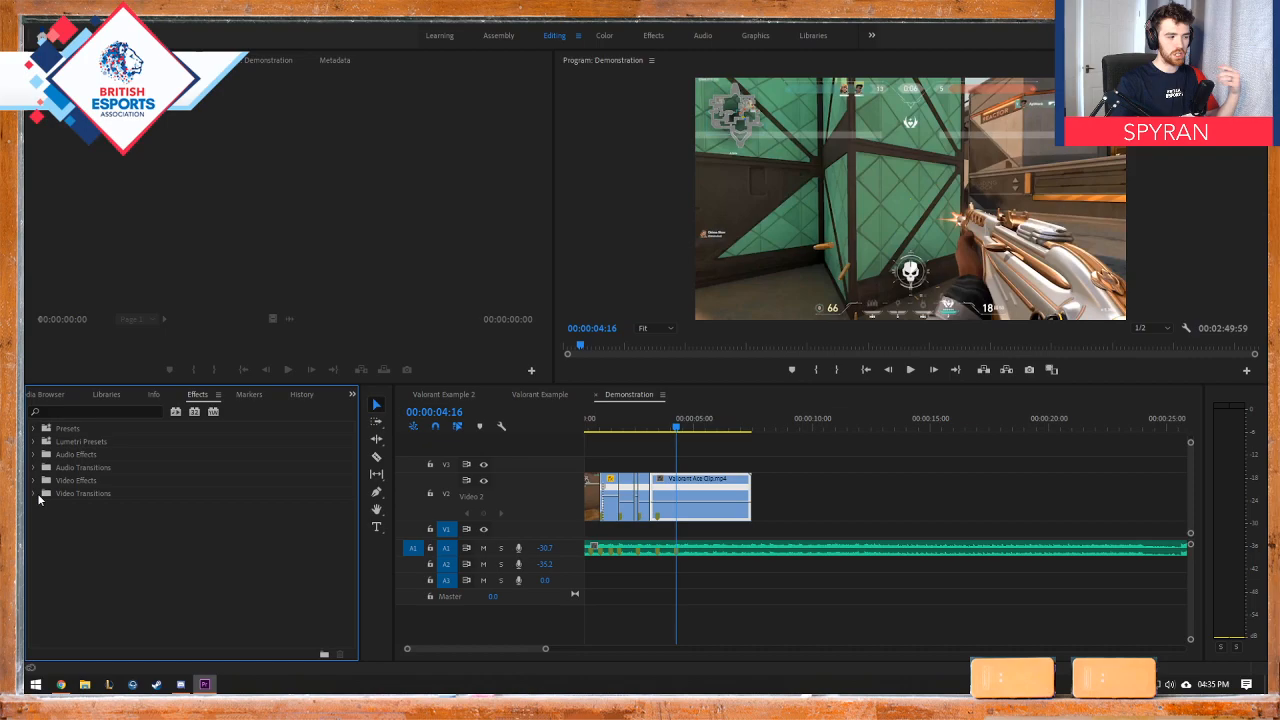
pyautogui.click(37, 493)
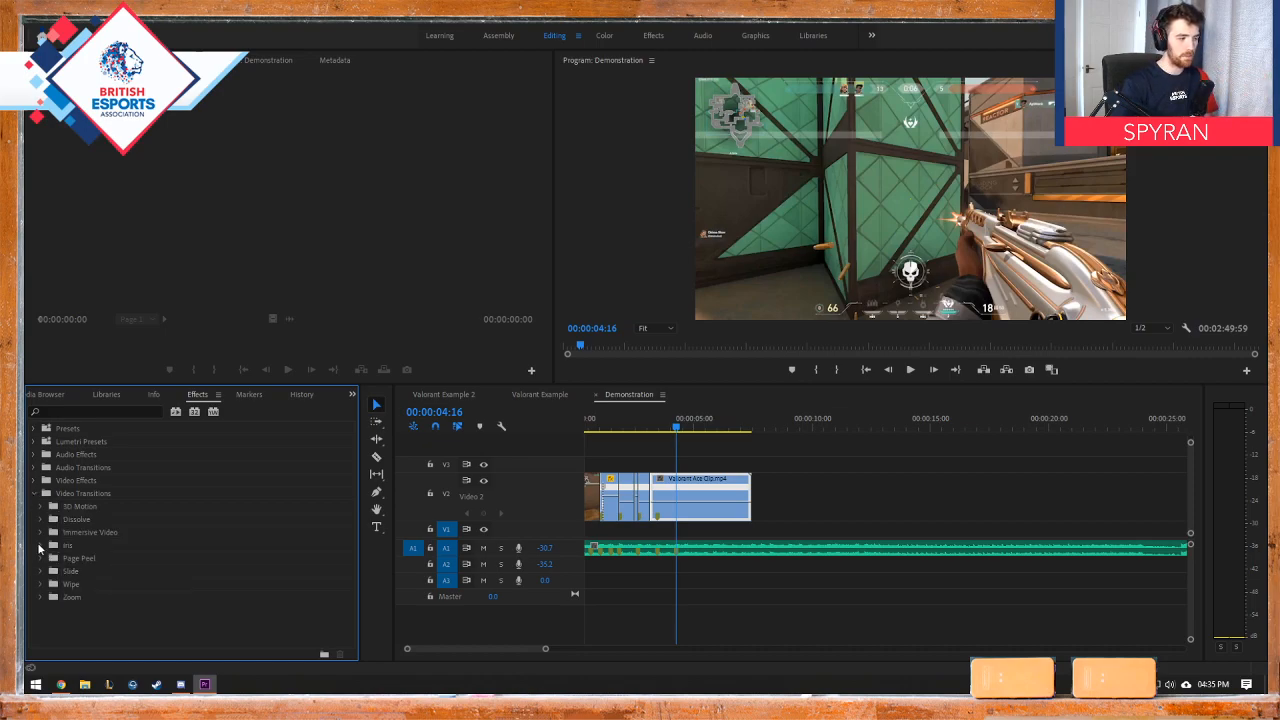
pyautogui.click(40, 520)
pyautogui.click(41, 520)
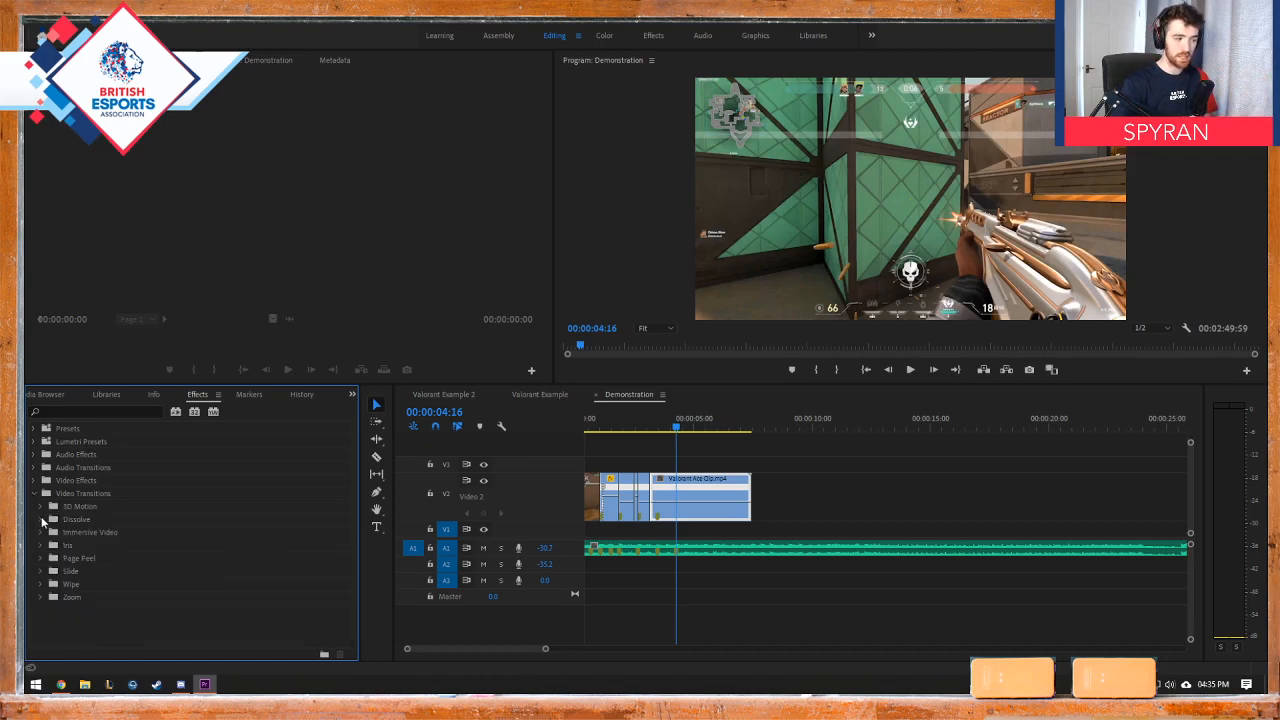
pyautogui.click(41, 520)
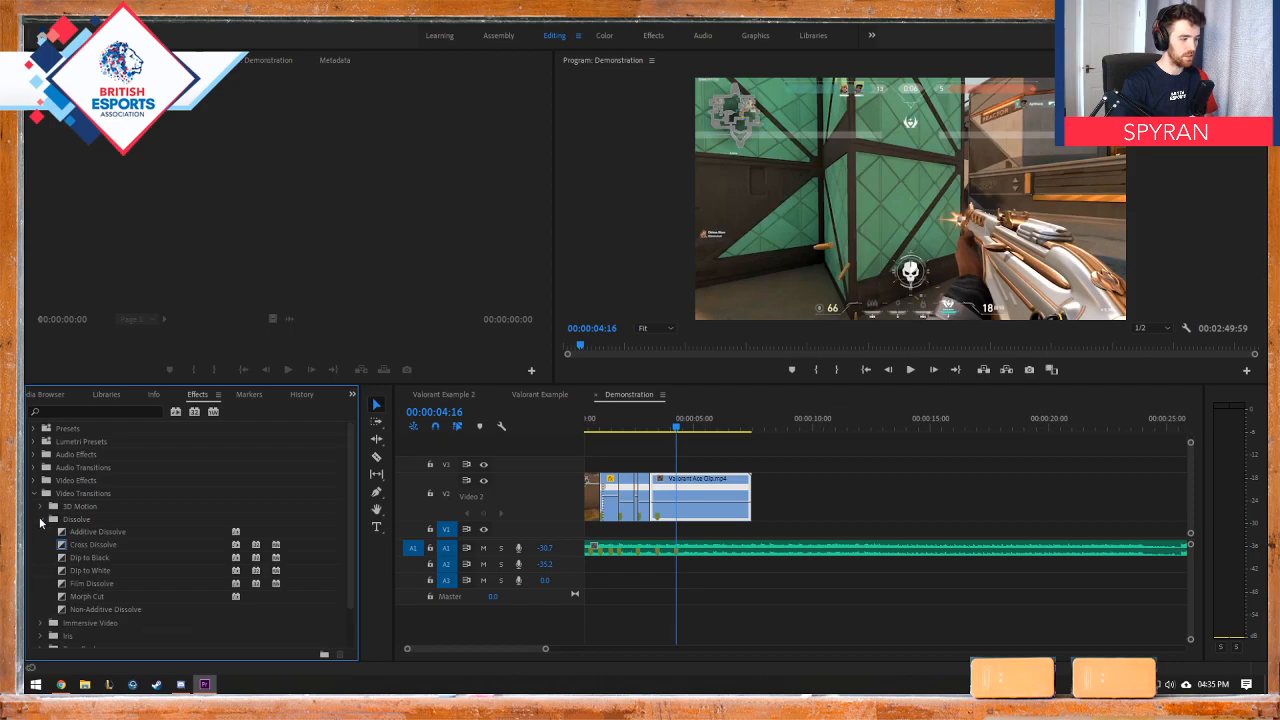
pyautogui.click(41, 520)
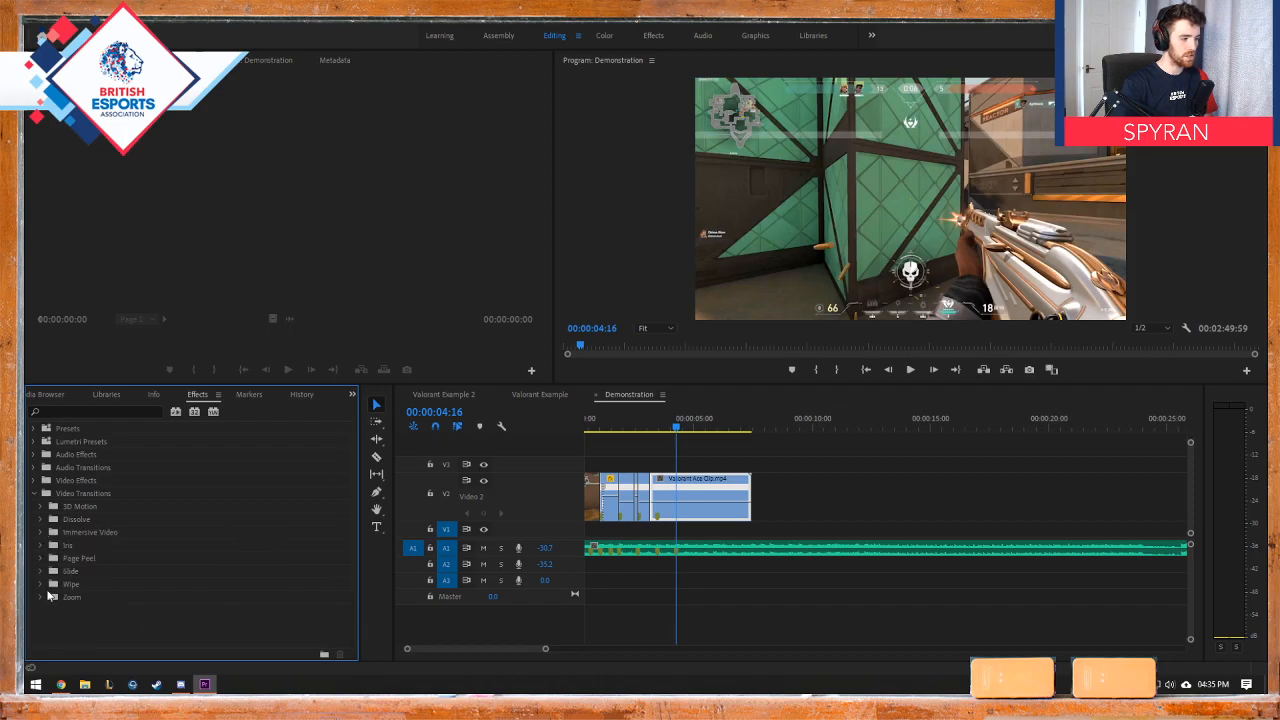
pyautogui.click(41, 520)
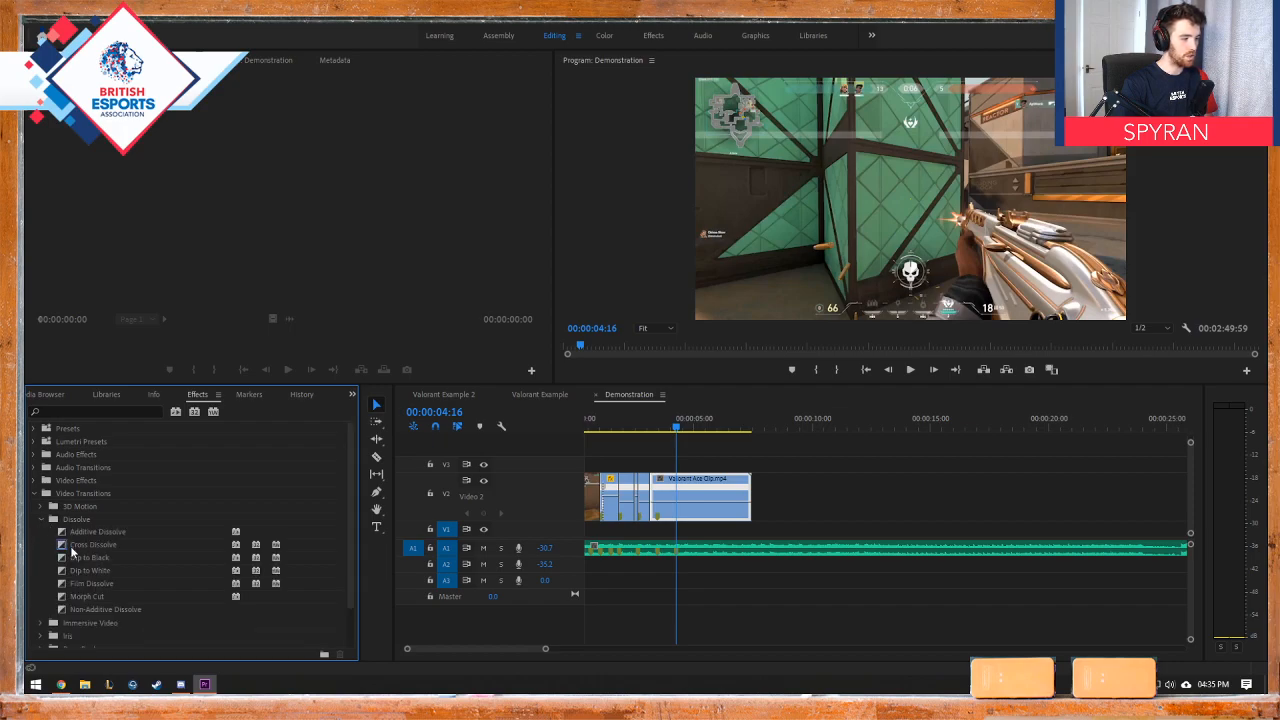
# Step: Apply a Cross Dissolve to the cut between the last two Valorant Ace Clip pieces at 00:00:03:09 and play back the transition
pyautogui.moveTo(80, 551); pyautogui.dragTo(652, 510)
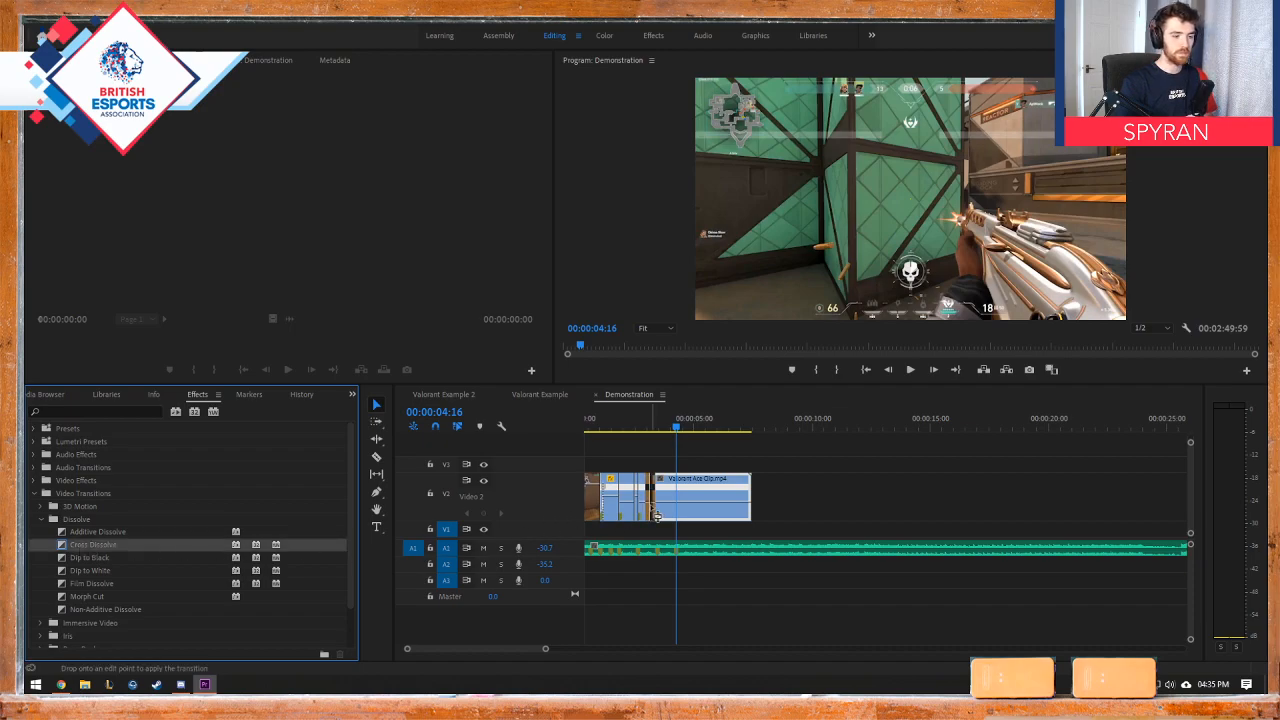
pyautogui.moveTo(652, 428)
pyautogui.mouseDown()
pyautogui.moveTo(668, 428)
pyautogui.moveTo(628, 427)
pyautogui.mouseUp()
pyautogui.press('space')
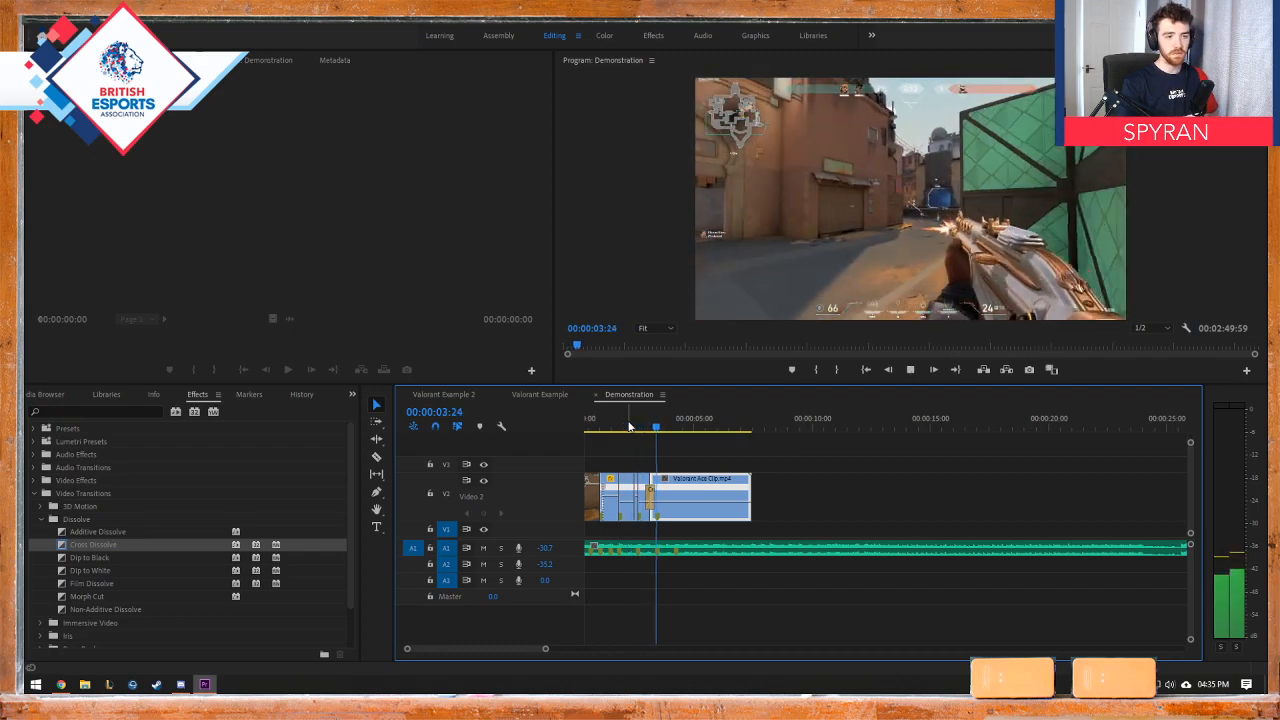
pyautogui.press('space')
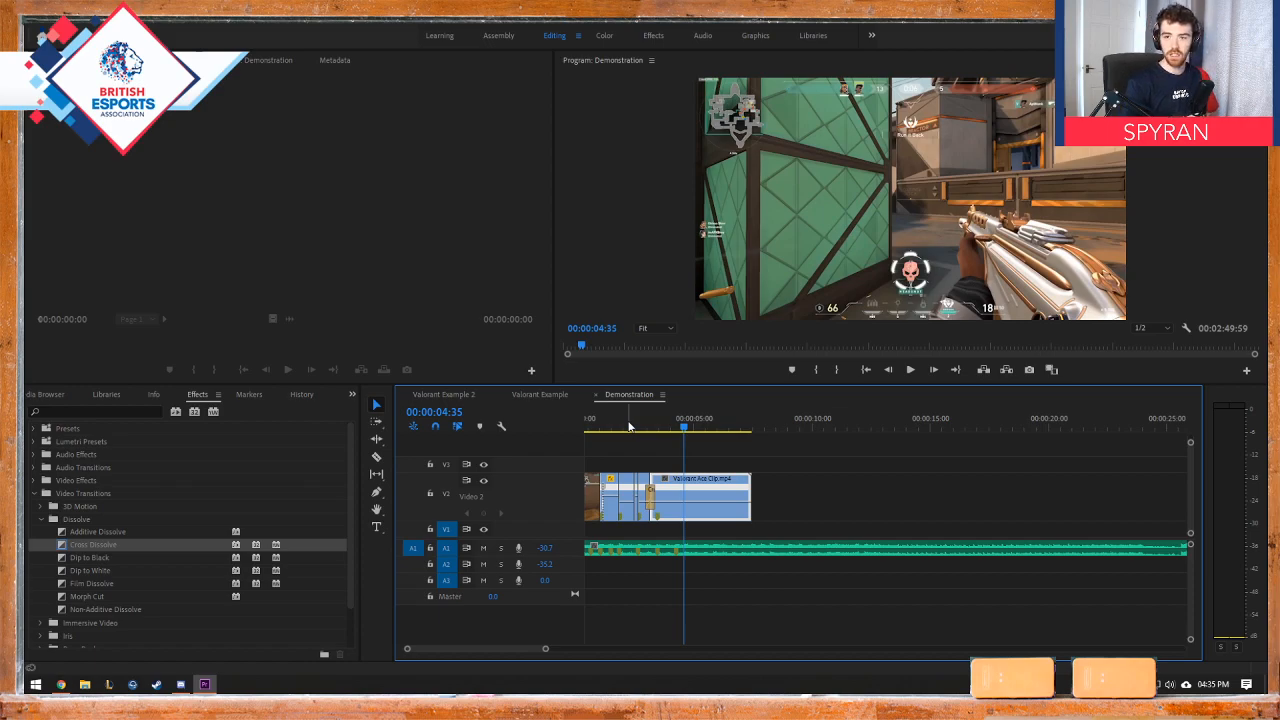
# Step: Shorten the Cross Dissolve at 00:00:03:09 to a duration of 00:00:00:14 and play back the result
pyautogui.scroll(5, 657, 492)
pyautogui.click(626, 501)
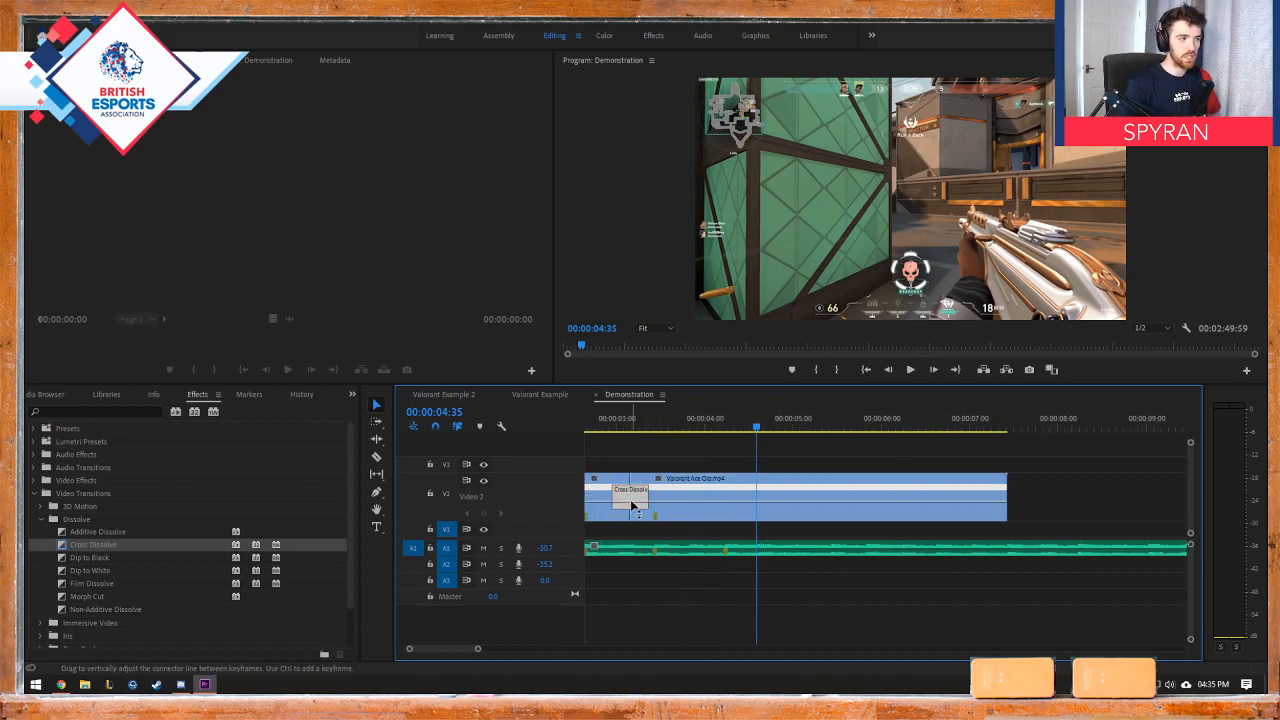
pyautogui.click(135, 60)
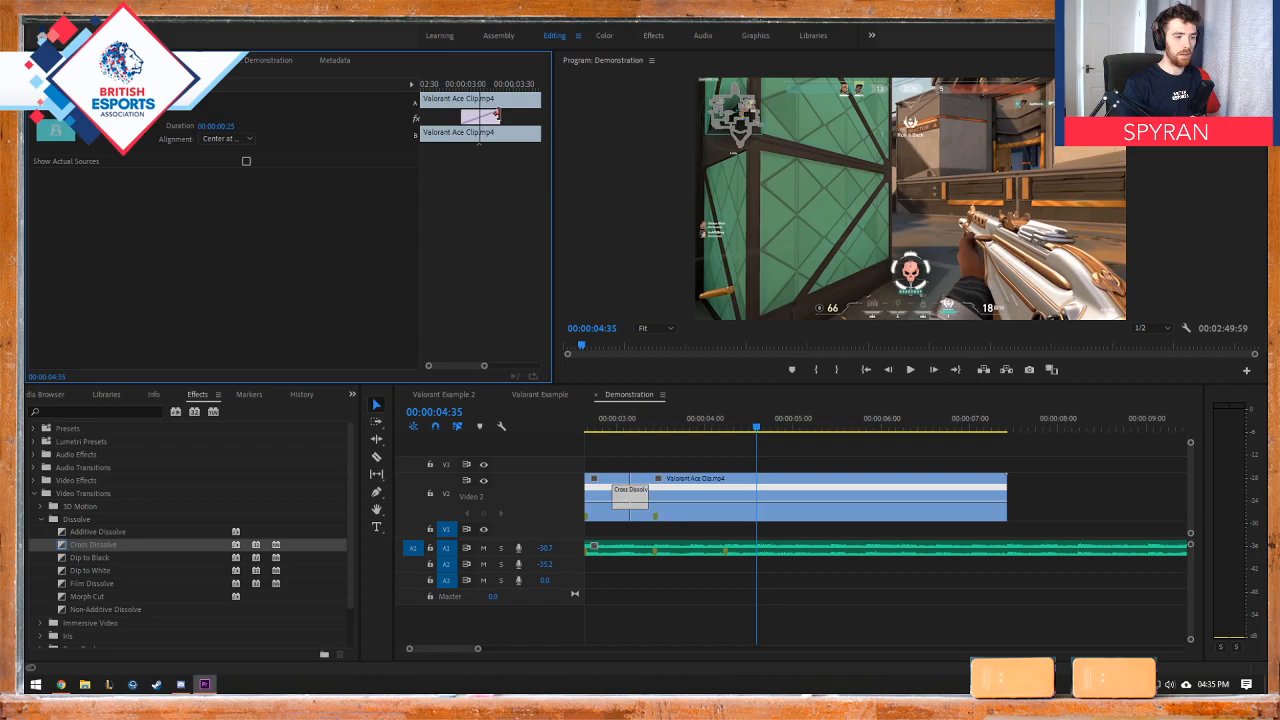
pyautogui.moveTo(463, 116); pyautogui.dragTo(445, 87)
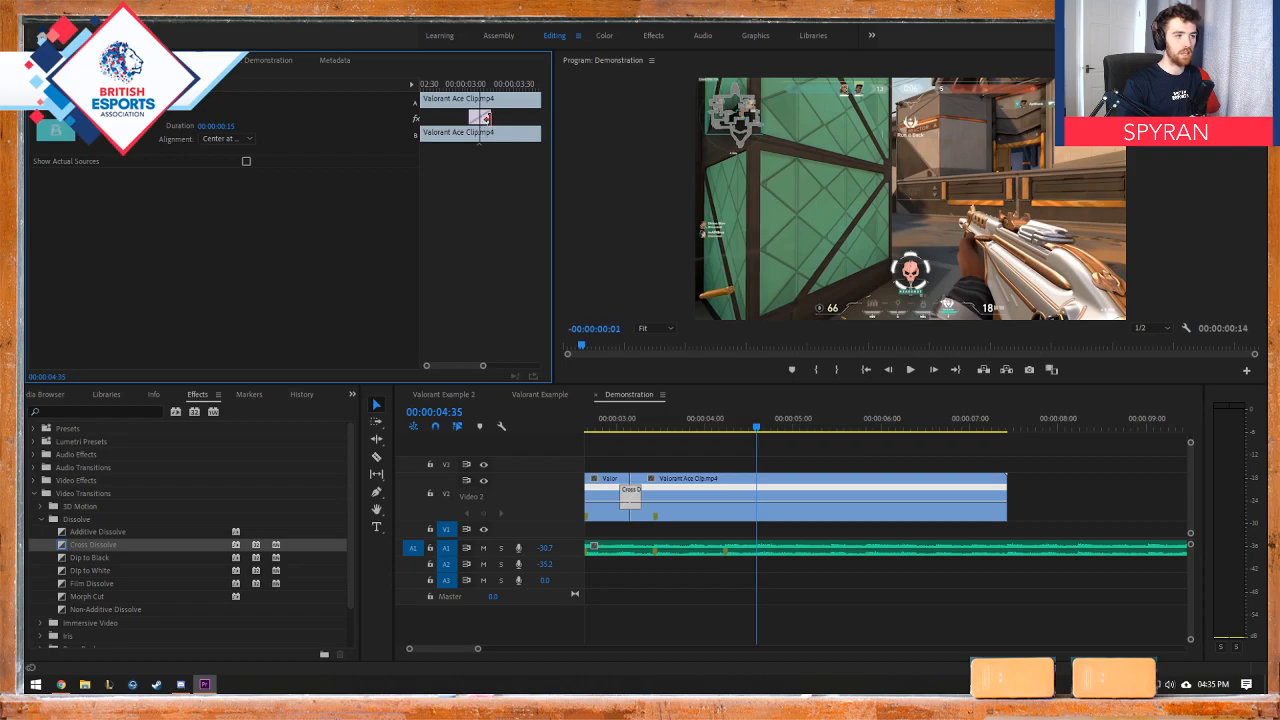
pyautogui.click(469, 86)
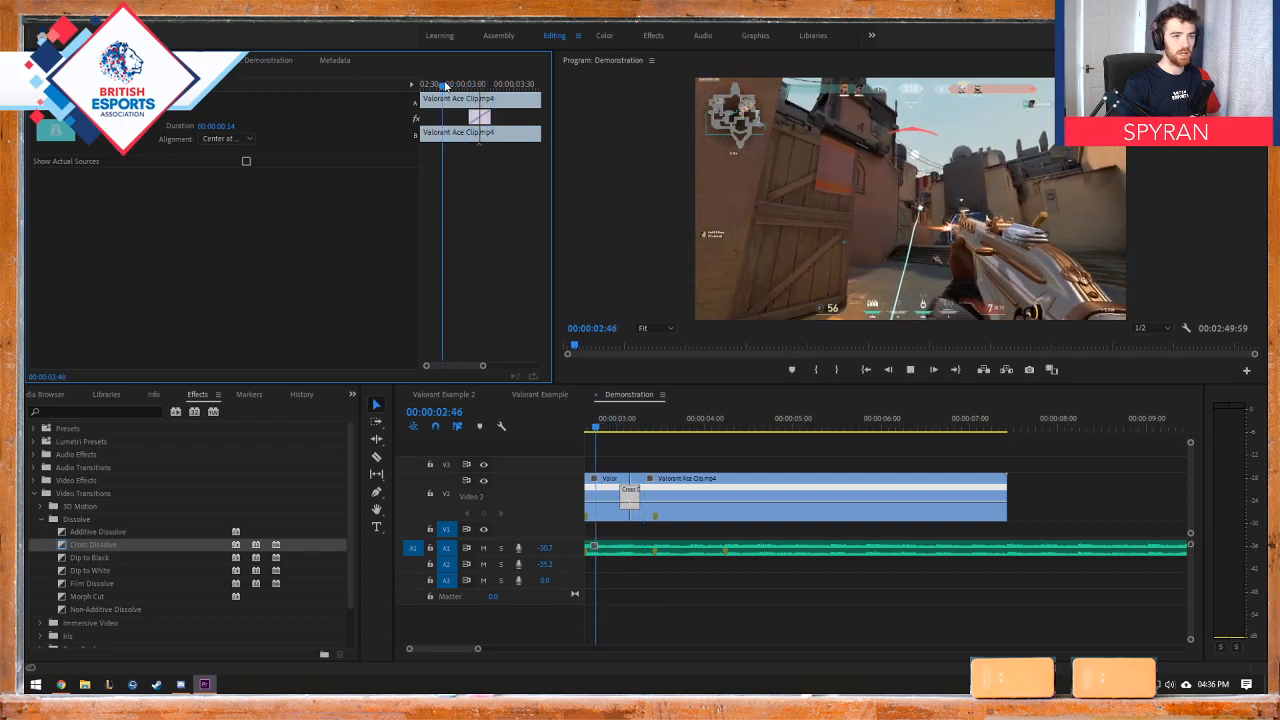
pyautogui.press('space')
pyautogui.press('space')
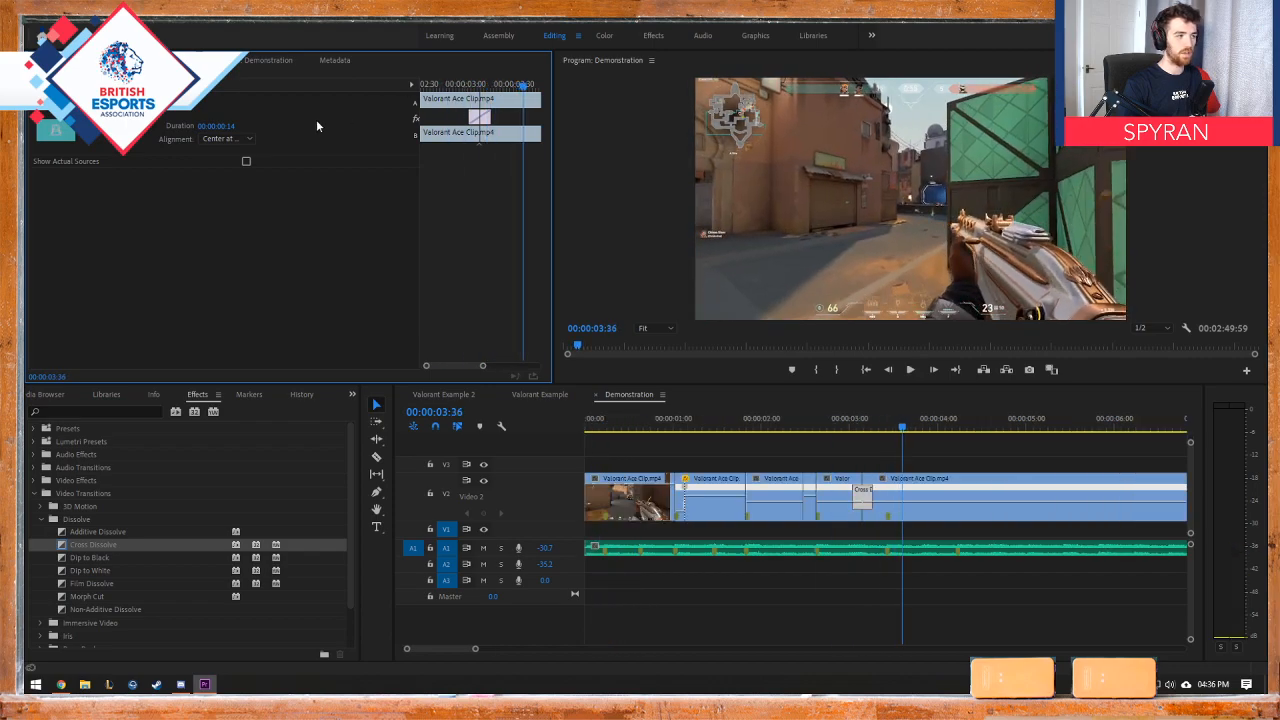
pyautogui.click(248, 141)
pyautogui.click(249, 141)
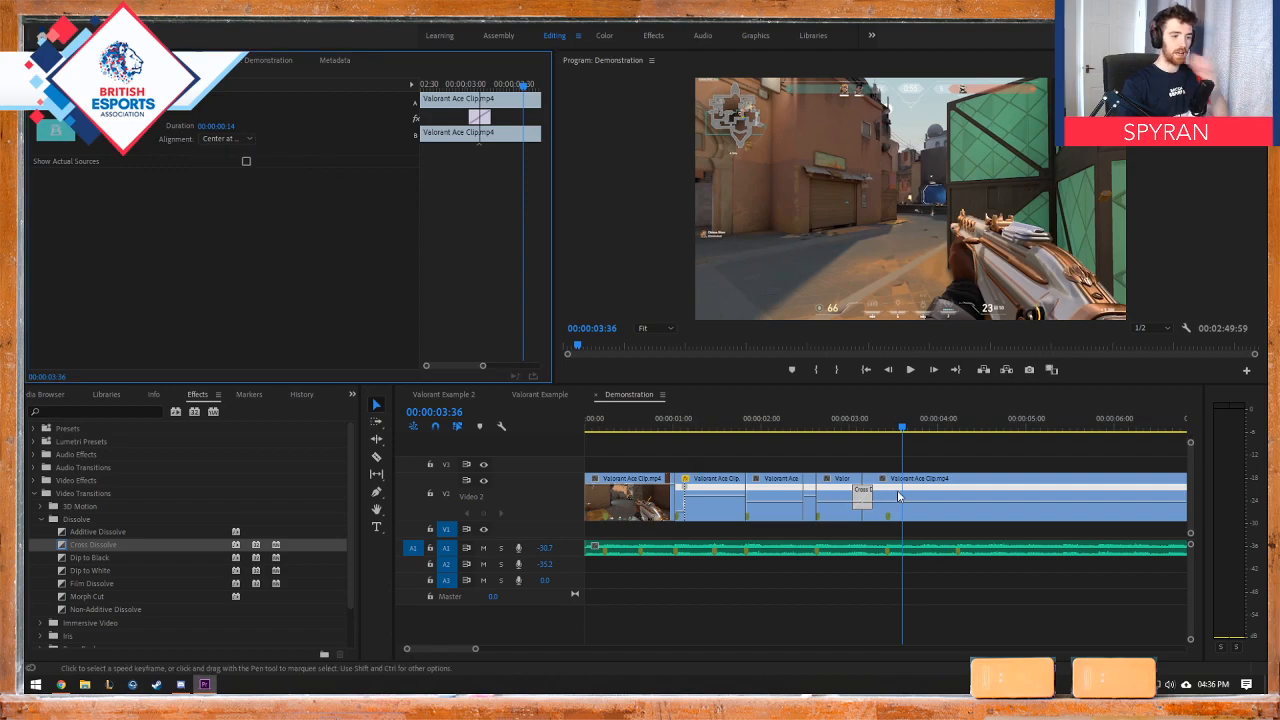
pyautogui.click(927, 492)
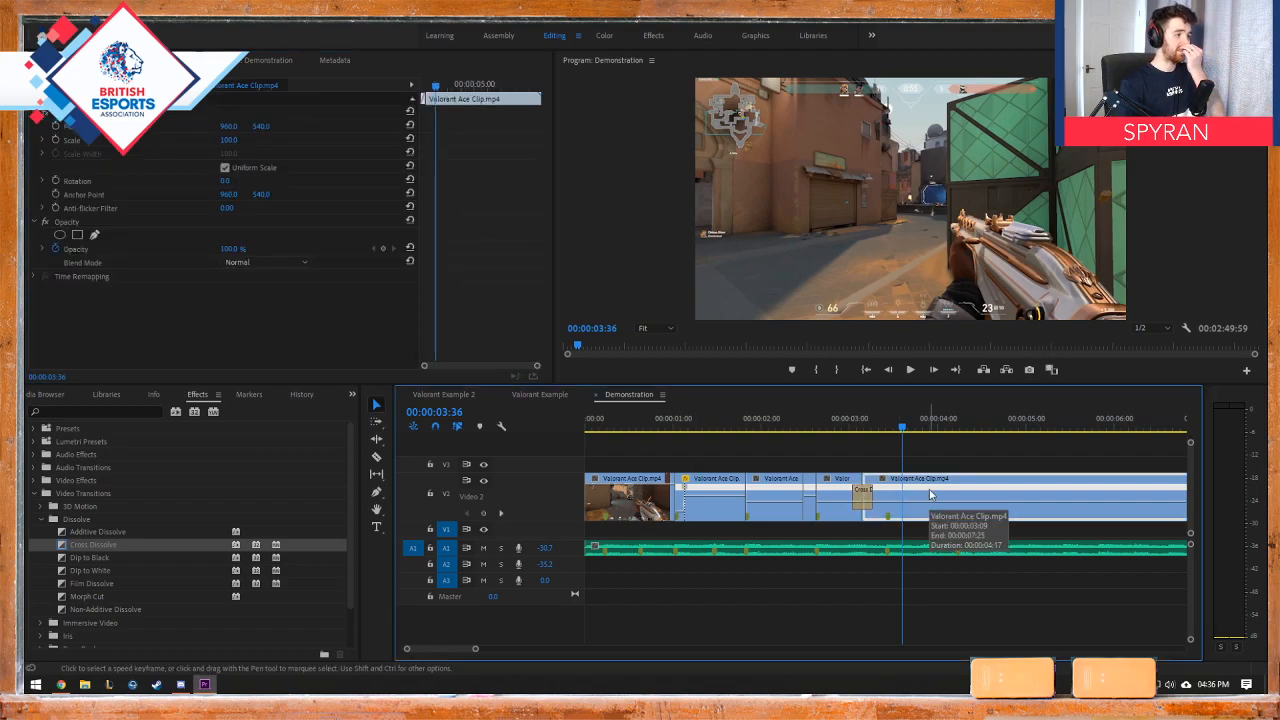
# Step: Return the playhead to the sequence start, then cut the final Valorant Ace Clip piece just before 00:00:04:00 and delete the remainder
pyautogui.click(802, 428)
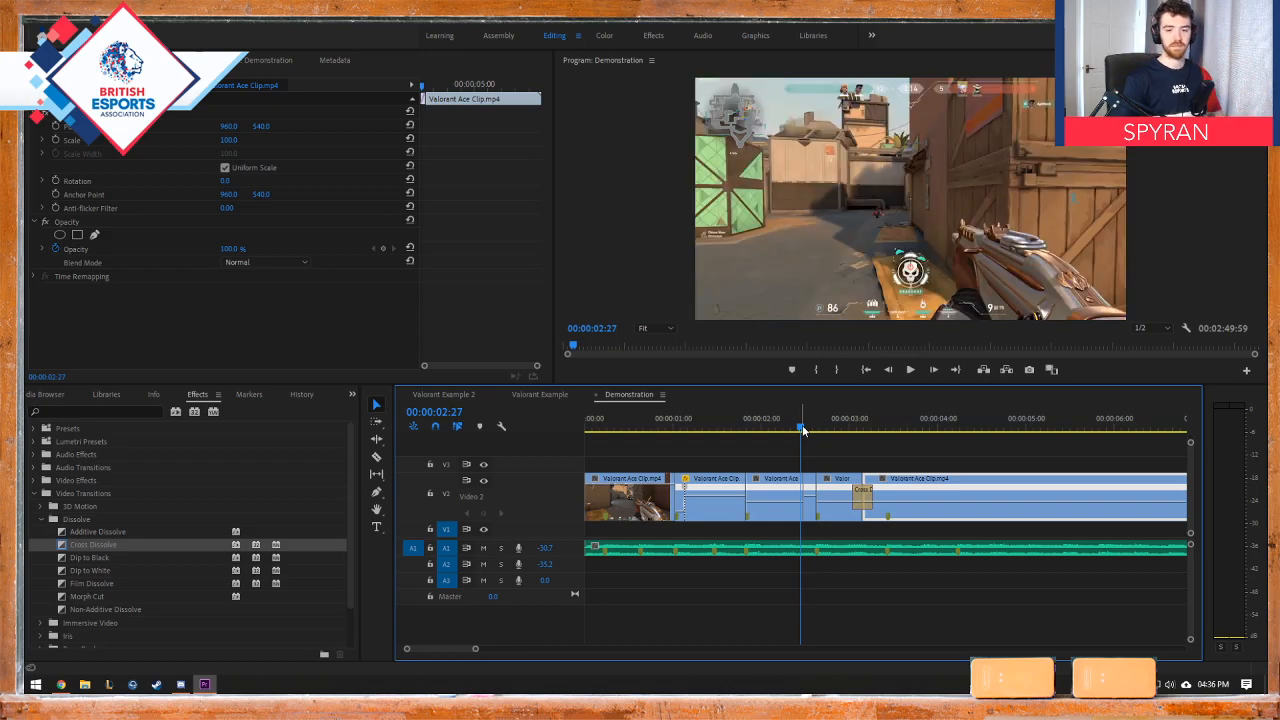
pyautogui.moveTo(801, 430); pyautogui.dragTo(569, 428)
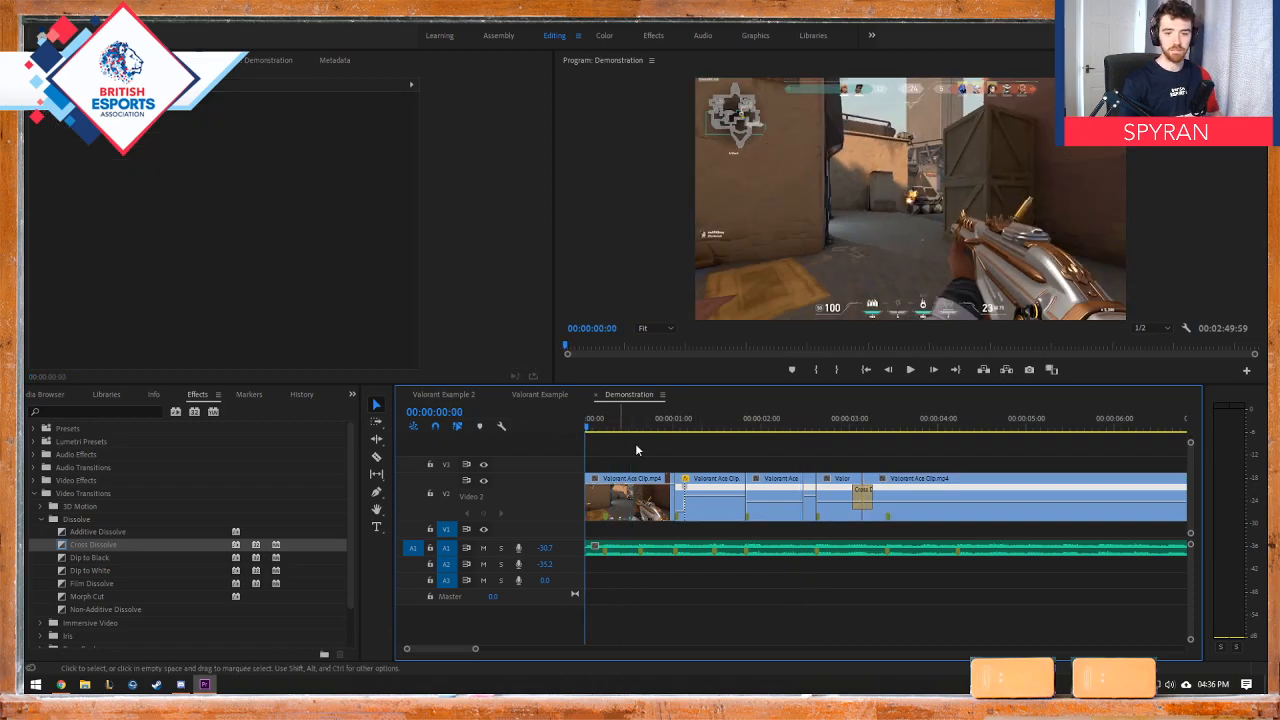
pyautogui.press('-')
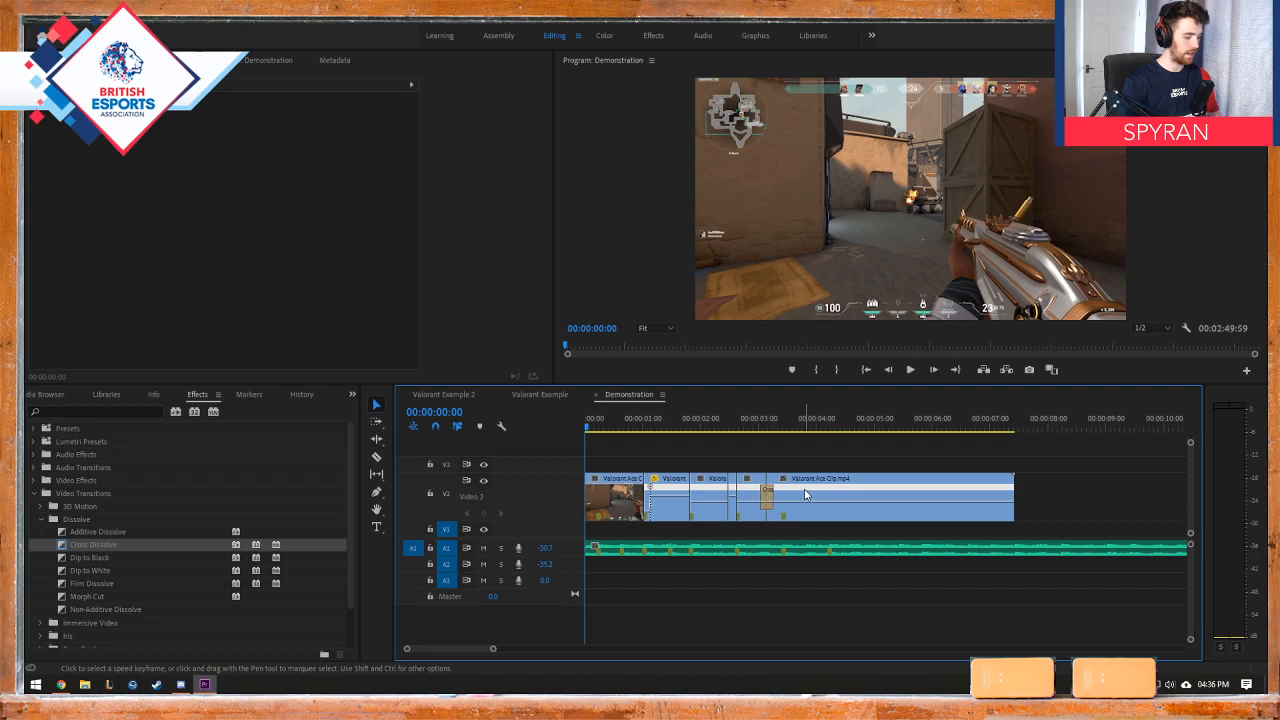
pyautogui.press('c')
pyautogui.click(812, 483)
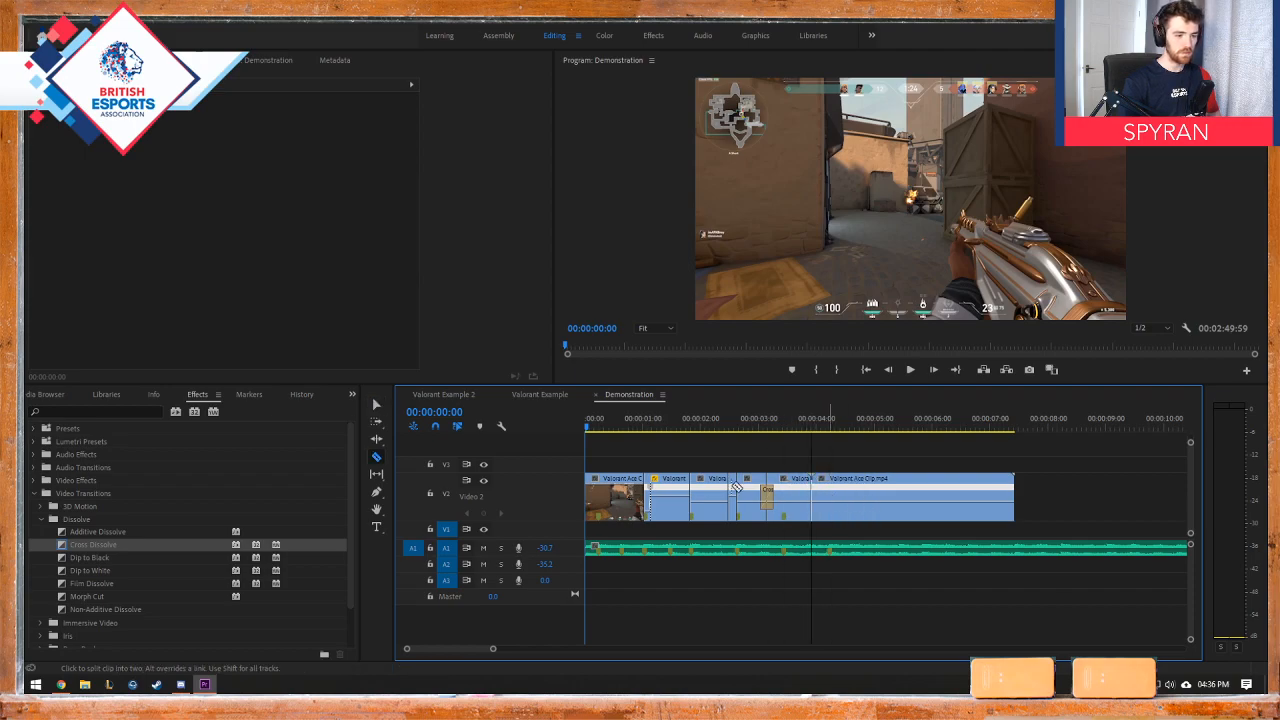
pyautogui.press('v')
pyautogui.click(851, 510)
pyautogui.press('Delete')
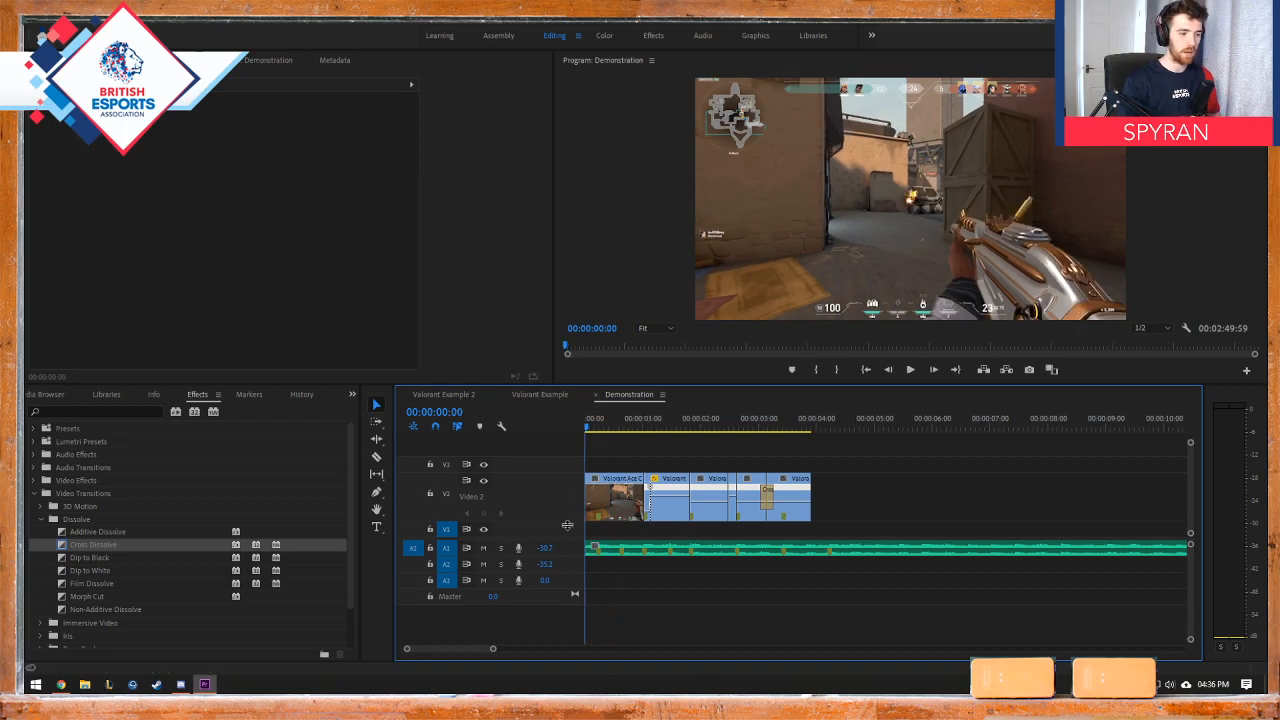
# Step: Raise the volume of music track A1 and play the edit from the start in a maximized program monitor
pyautogui.moveTo(541, 548); pyautogui.dragTo(572, 549)
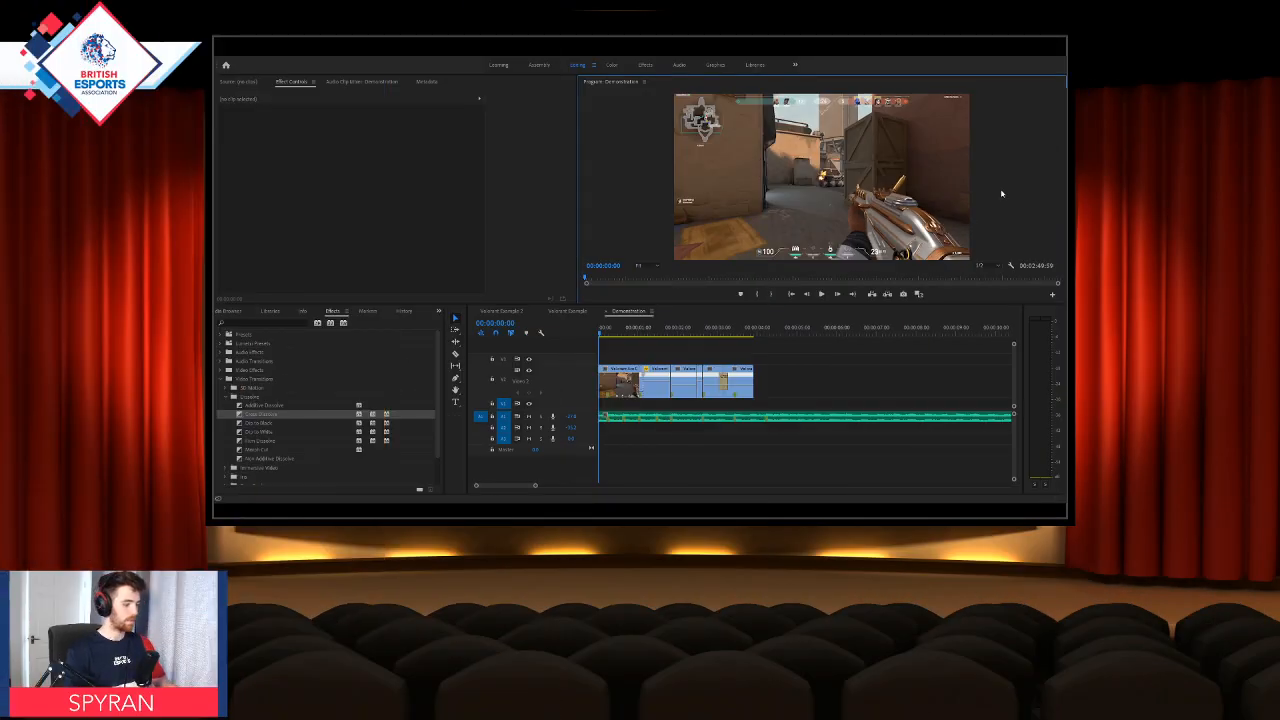
pyautogui.press('`')
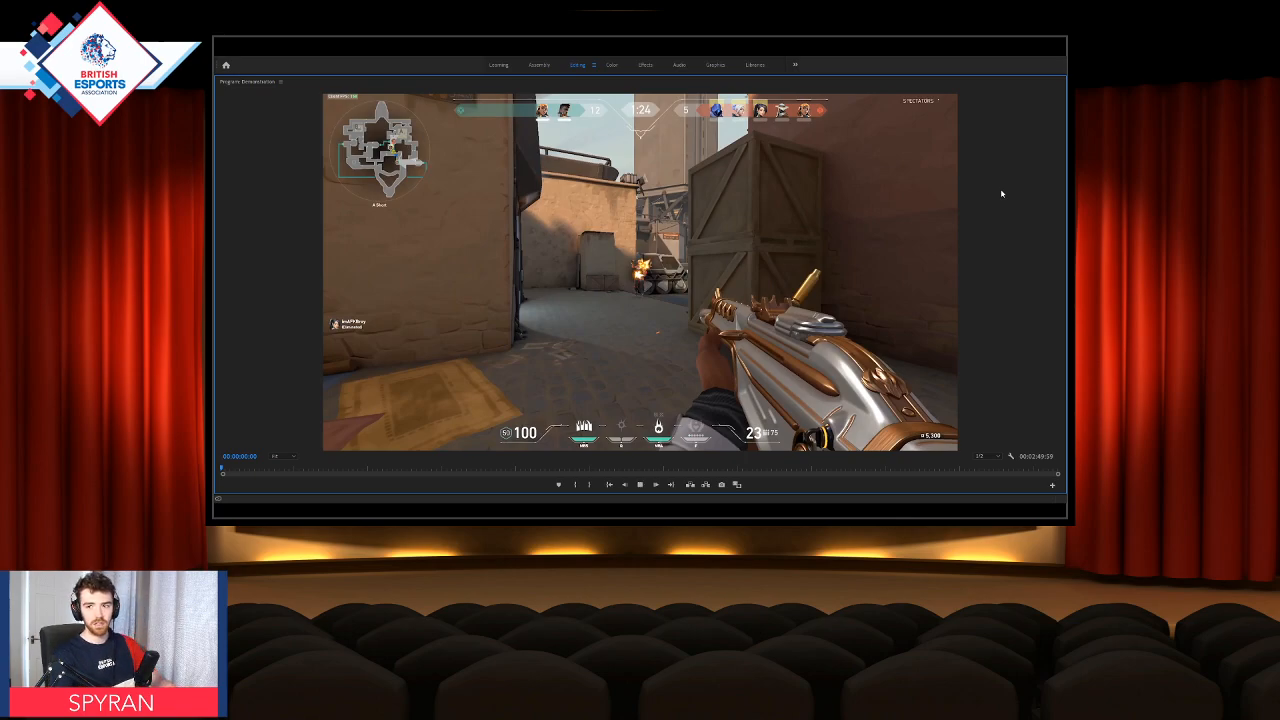
pyautogui.press('space')
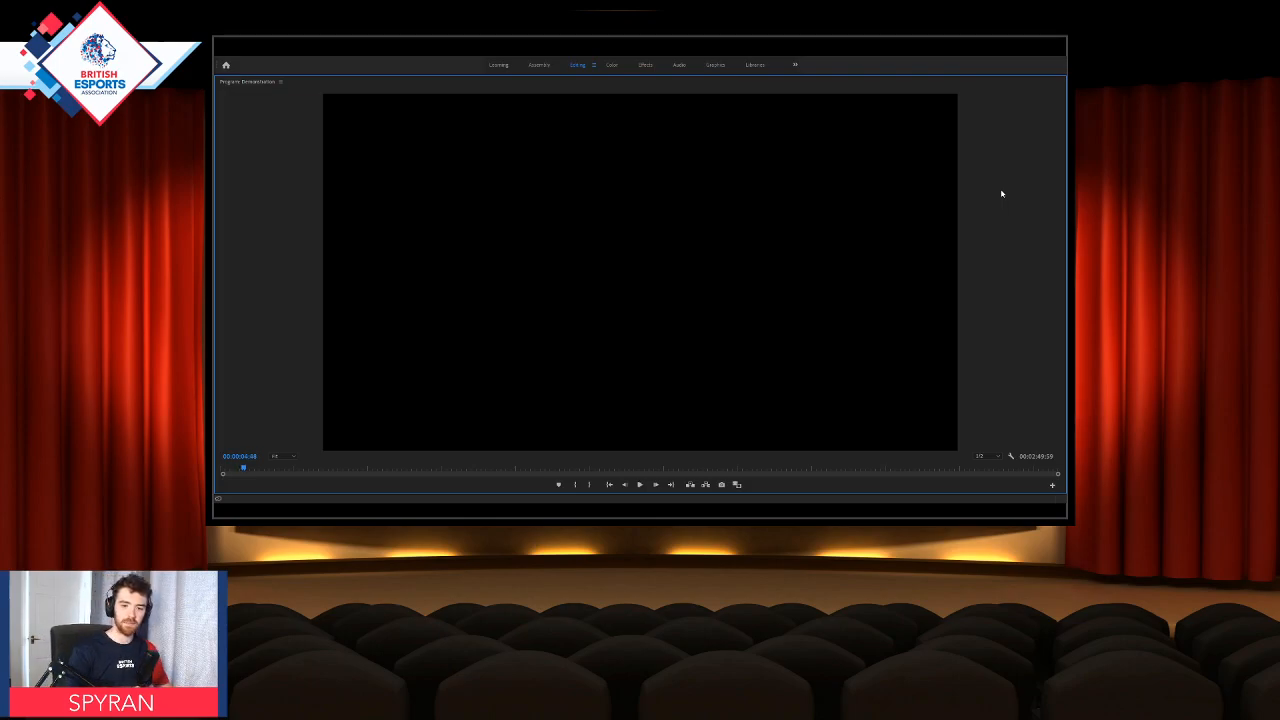
pyautogui.press('`')
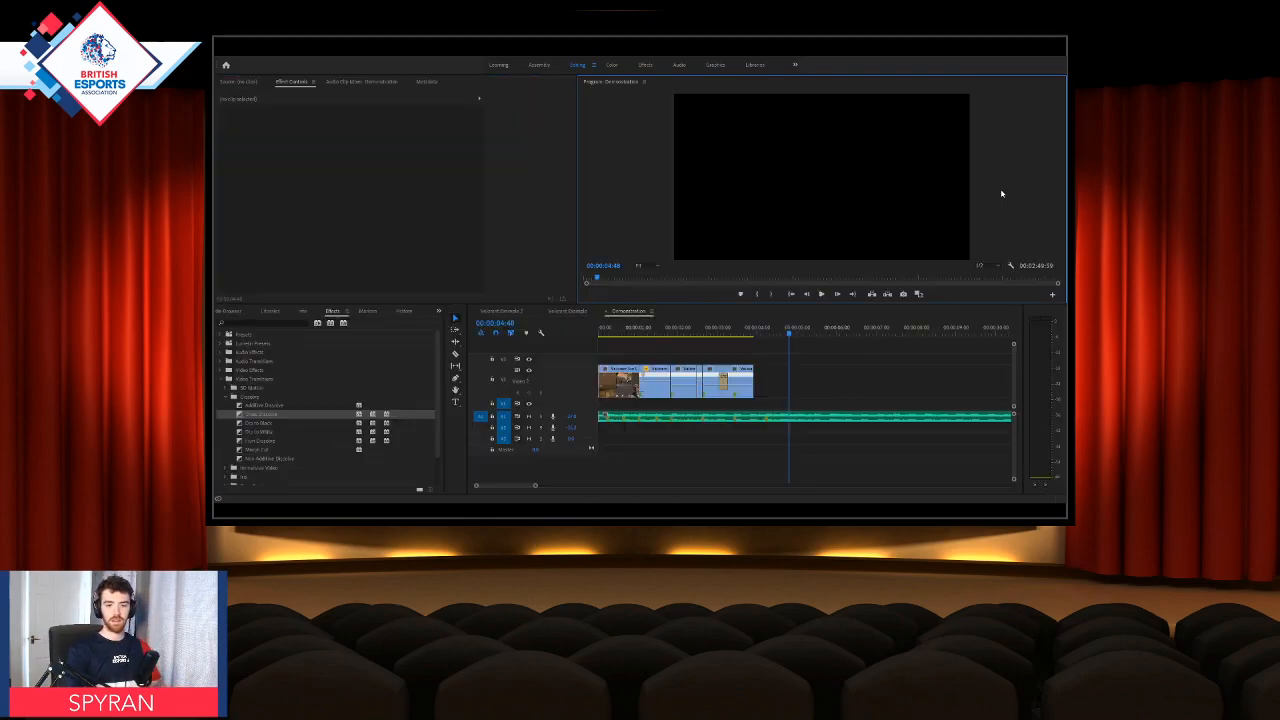
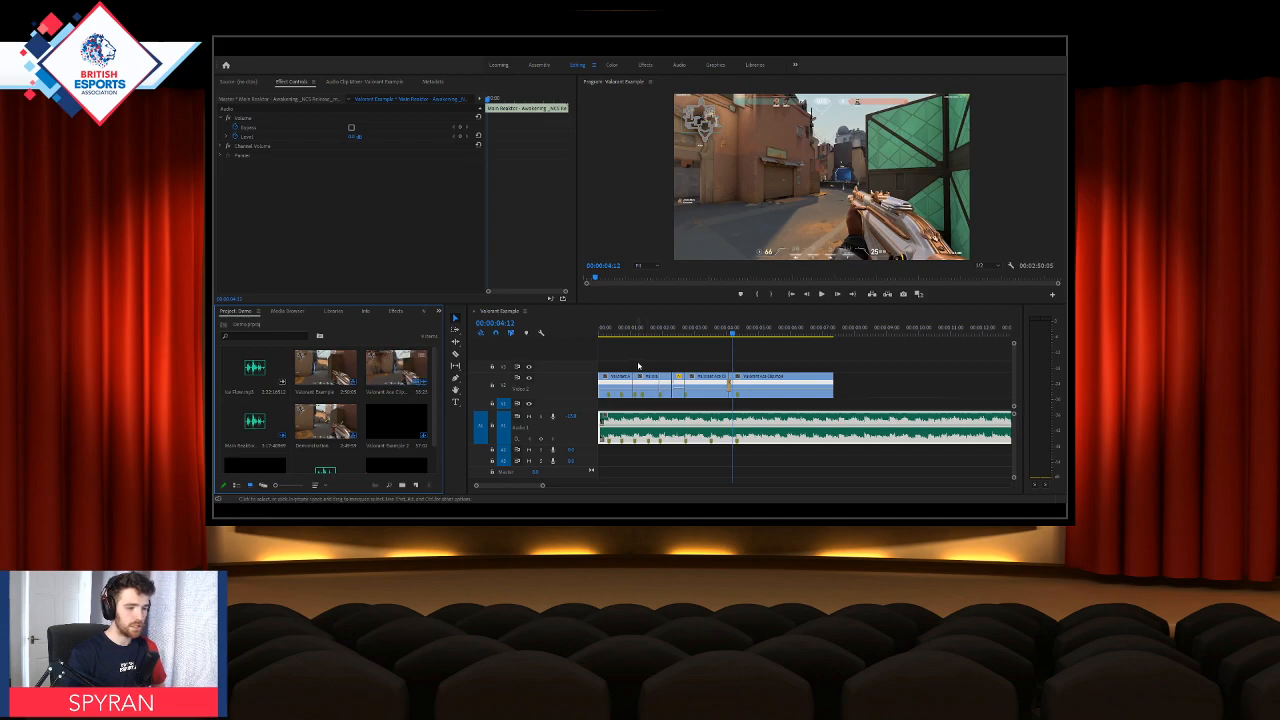
# Step: Delete all clips from the Valorant Example sequence and place the Valorant Ace Clip at the start of the timeline
pyautogui.moveTo(611, 363); pyautogui.dragTo(850, 452)
pyautogui.press('Delete')
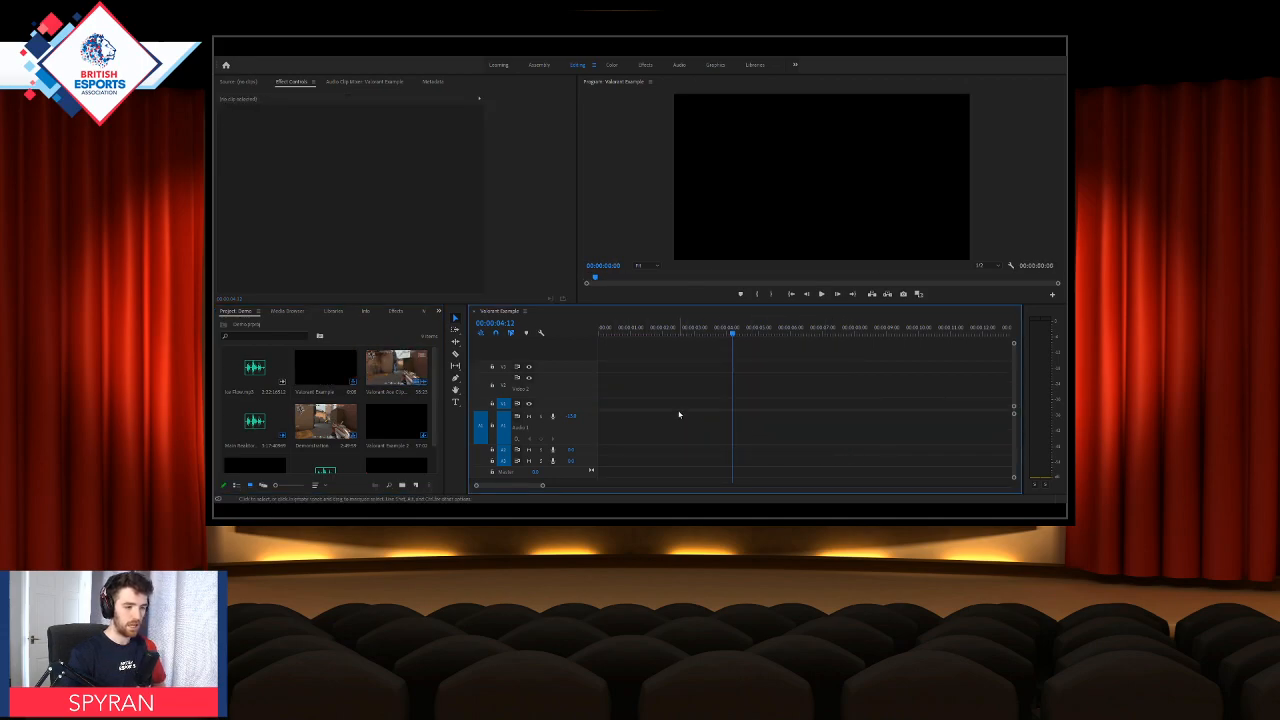
pyautogui.moveTo(410, 383); pyautogui.dragTo(604, 391)
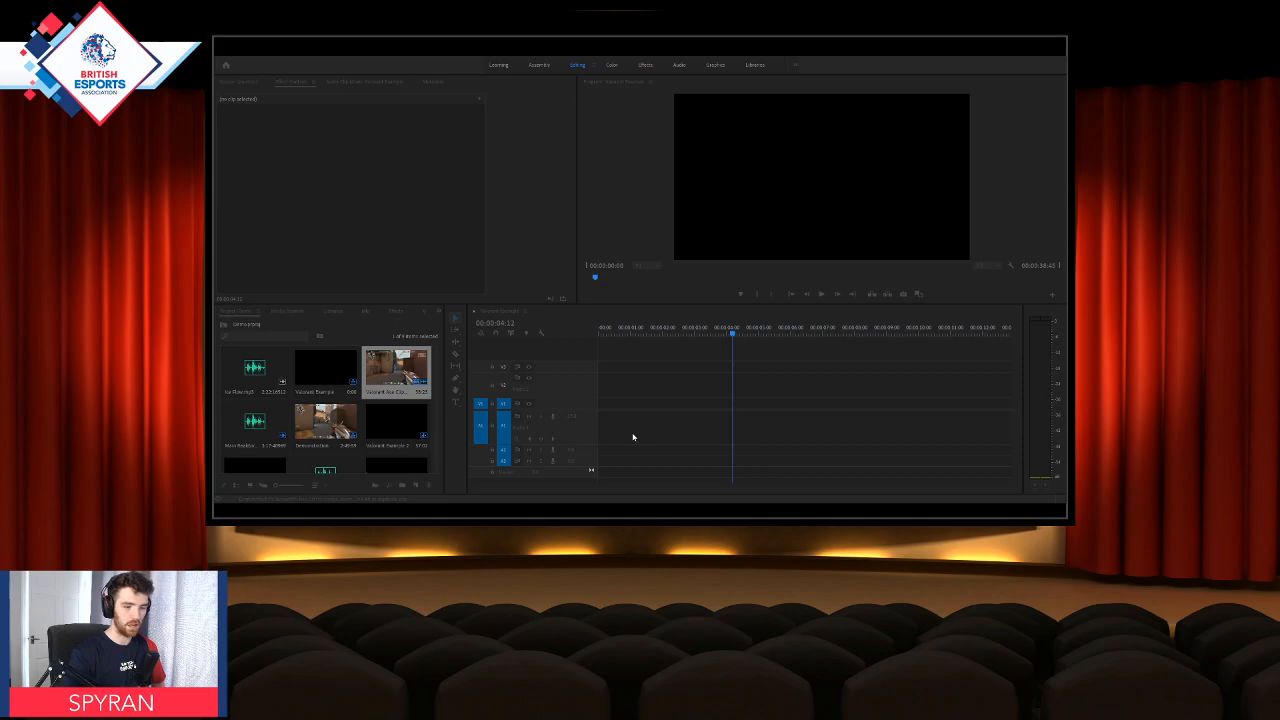
pyautogui.click(657, 295)
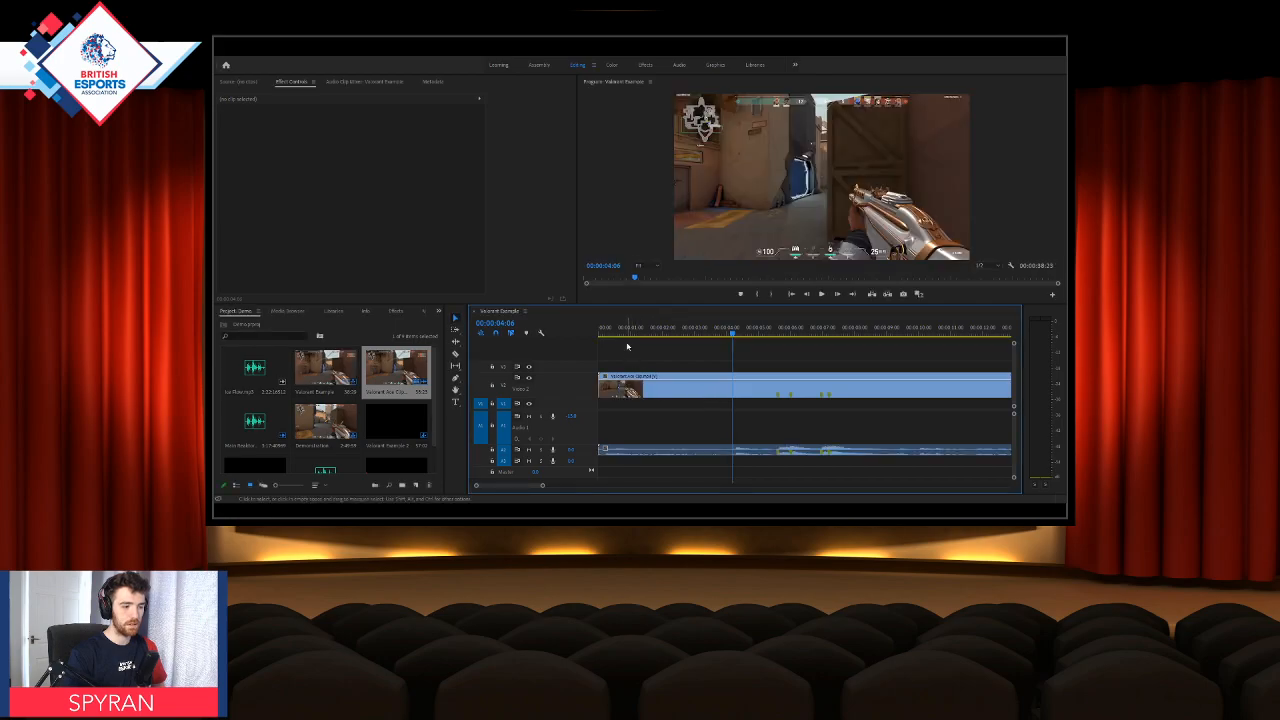
# Step: Move the Valorant Ace Clip's audio to track A1 and preview the gameplay around 00:00:05:14, just before the first clip marker
pyautogui.moveTo(622, 334); pyautogui.dragTo(628, 335)
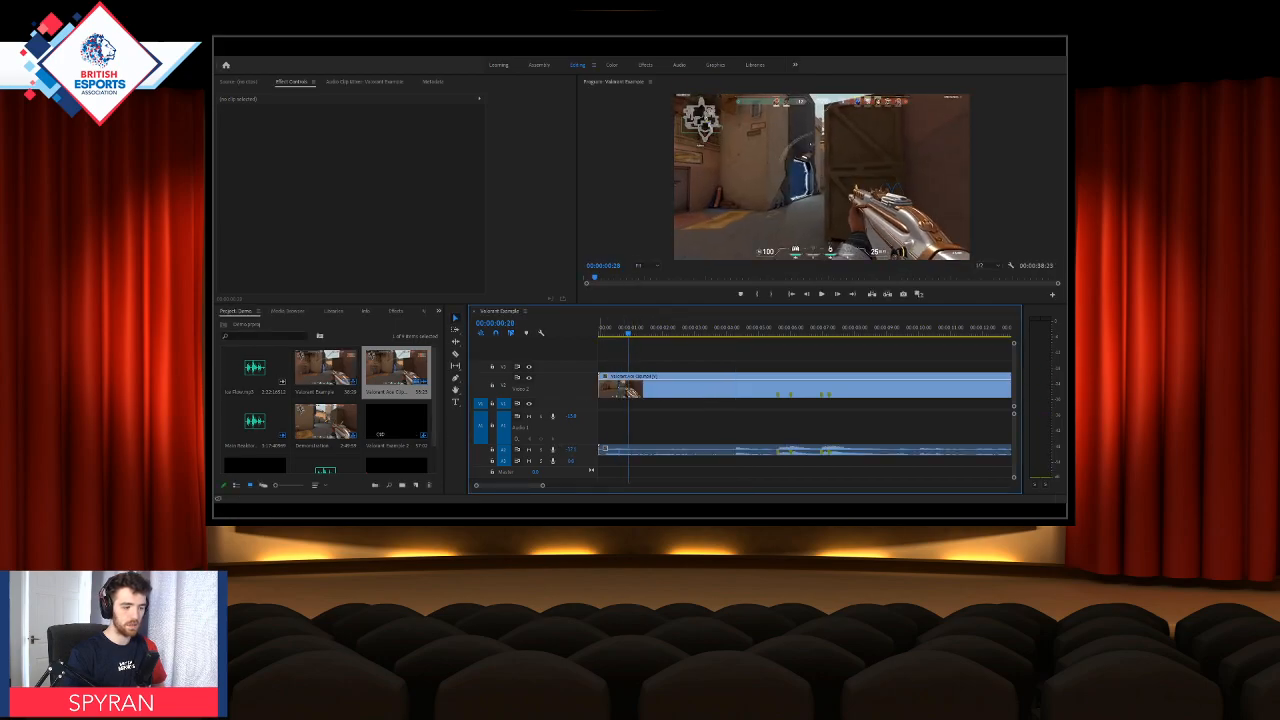
pyautogui.moveTo(621, 450); pyautogui.dragTo(619, 427)
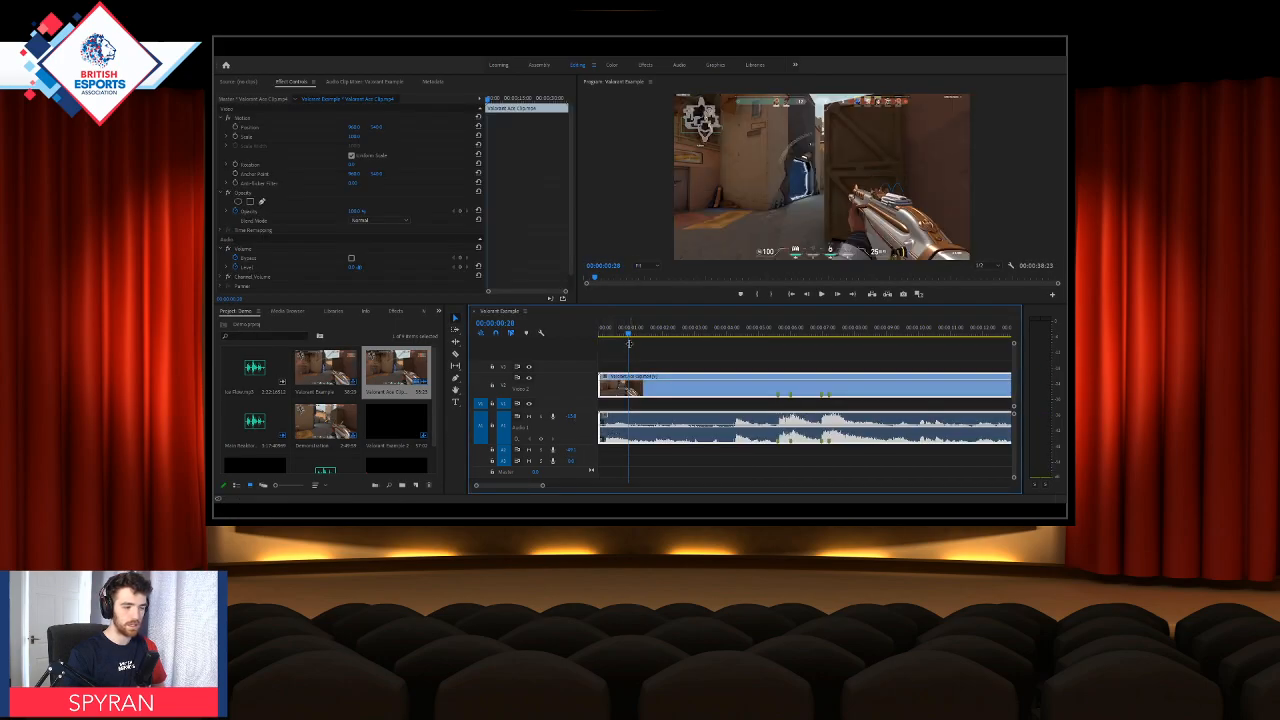
pyautogui.moveTo(629, 333); pyautogui.dragTo(772, 341)
pyautogui.press('space')
pyautogui.press('space')
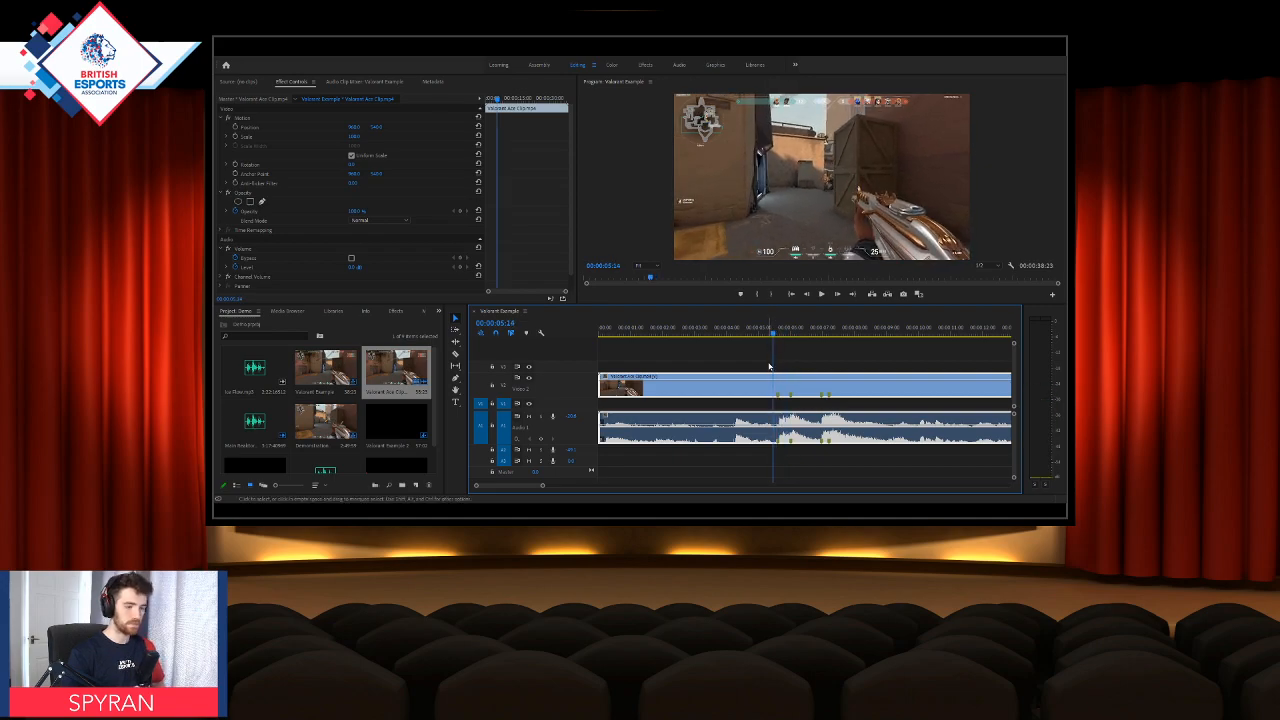
pyautogui.press('c')
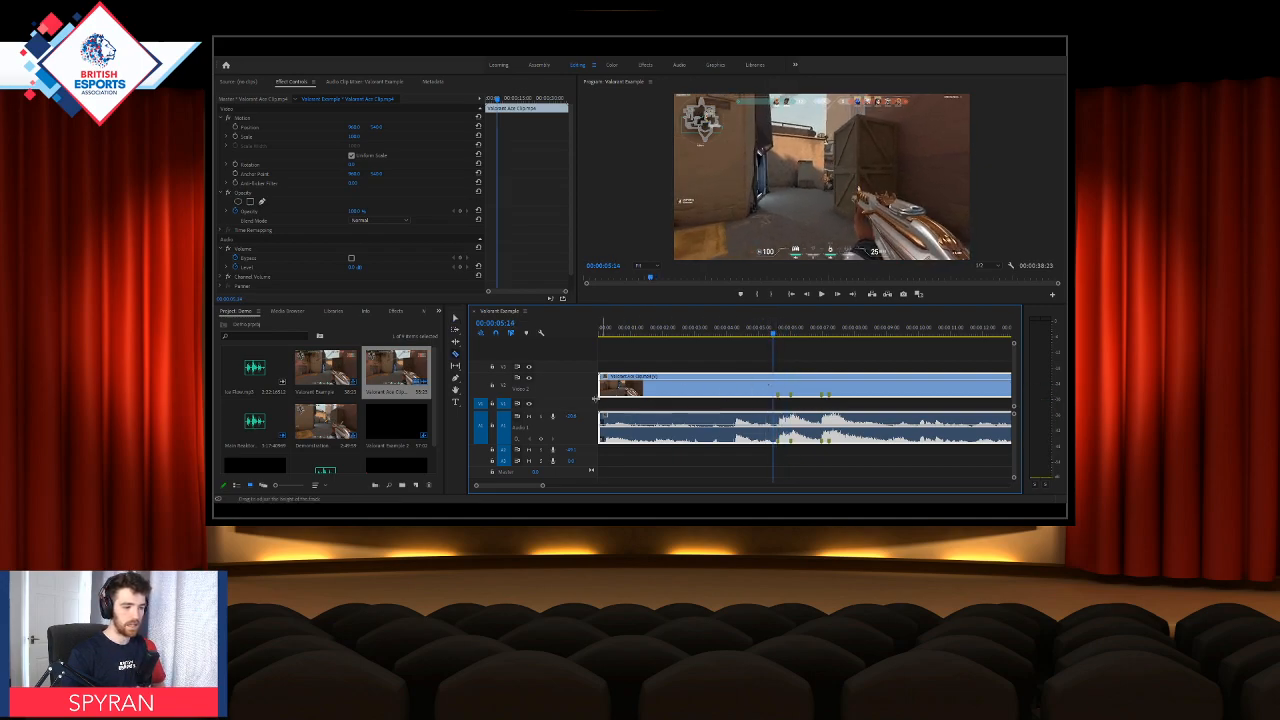
# Step: Place the Main Reaktor - Awakening music on track A2 at the sequence start and return the playhead to the beginning
pyautogui.moveTo(254, 424); pyautogui.dragTo(604, 452)
pyautogui.moveTo(614, 334); pyautogui.dragTo(601, 335)
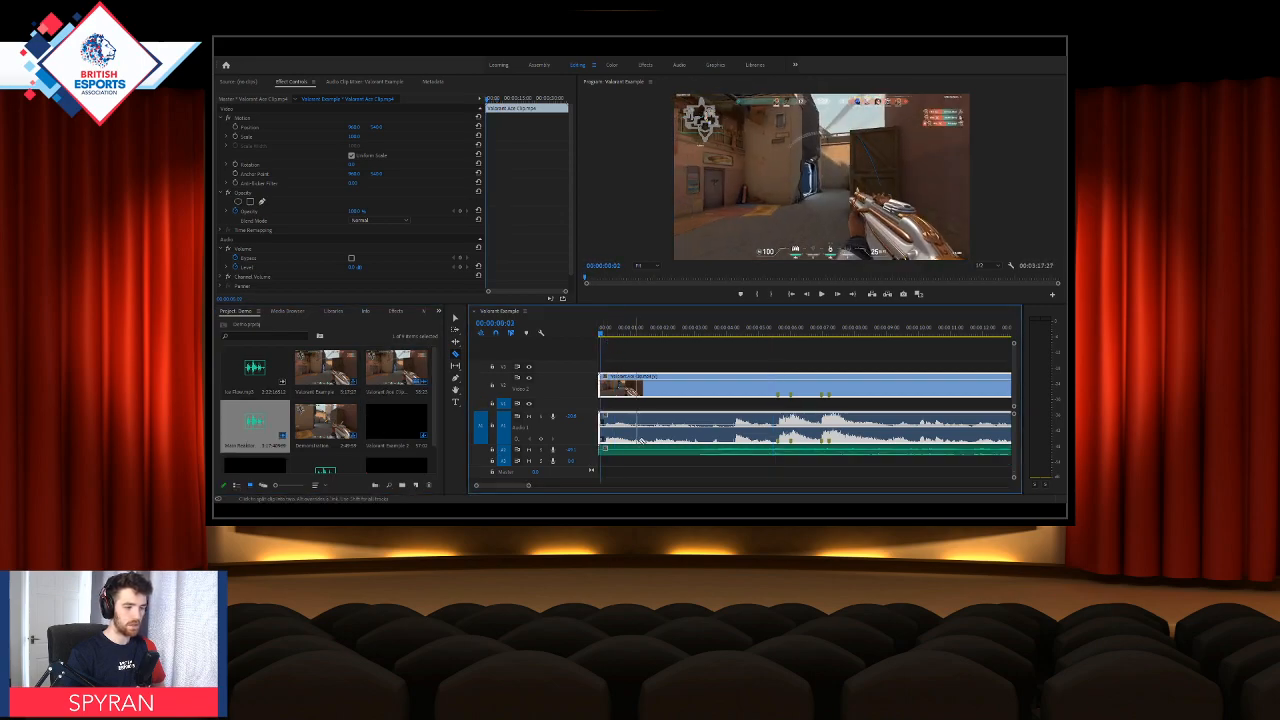
pyautogui.scroll(-4, 660, 451)
pyautogui.scroll(-2, 659, 452)
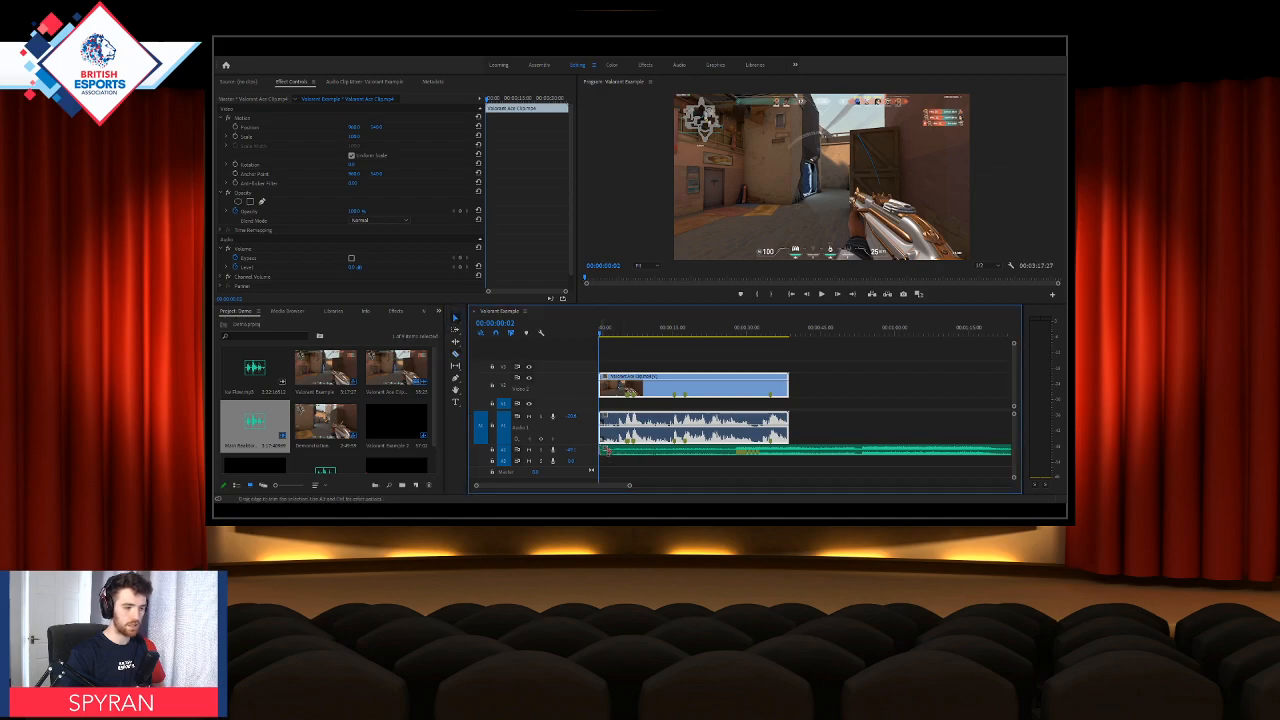
# Step: Trim the intro off the music on track A2 to just before the first beat marker and move it to the sequence start
pyautogui.moveTo(603, 451); pyautogui.dragTo(556, 486)
pyautogui.scroll(3, 714, 461)
pyautogui.moveTo(760, 452); pyautogui.dragTo(647, 459)
pyautogui.scroll(2, 618, 457)
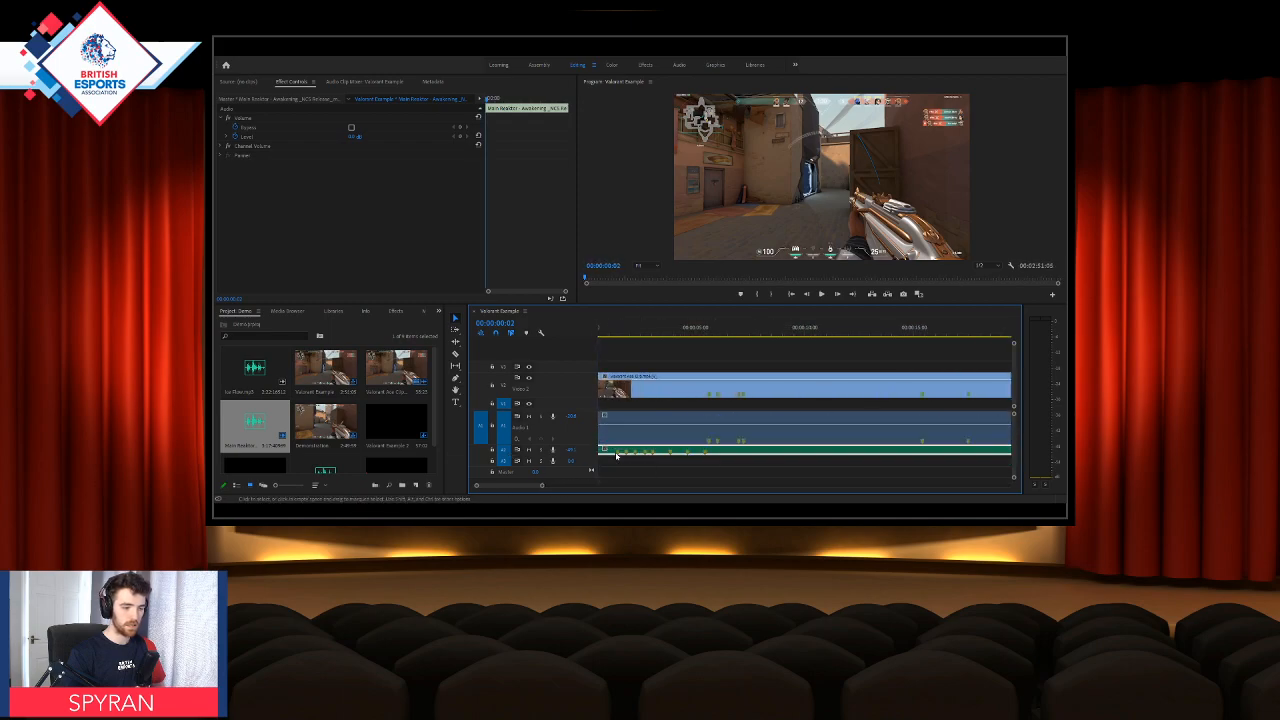
pyautogui.moveTo(534, 486); pyautogui.dragTo(524, 486)
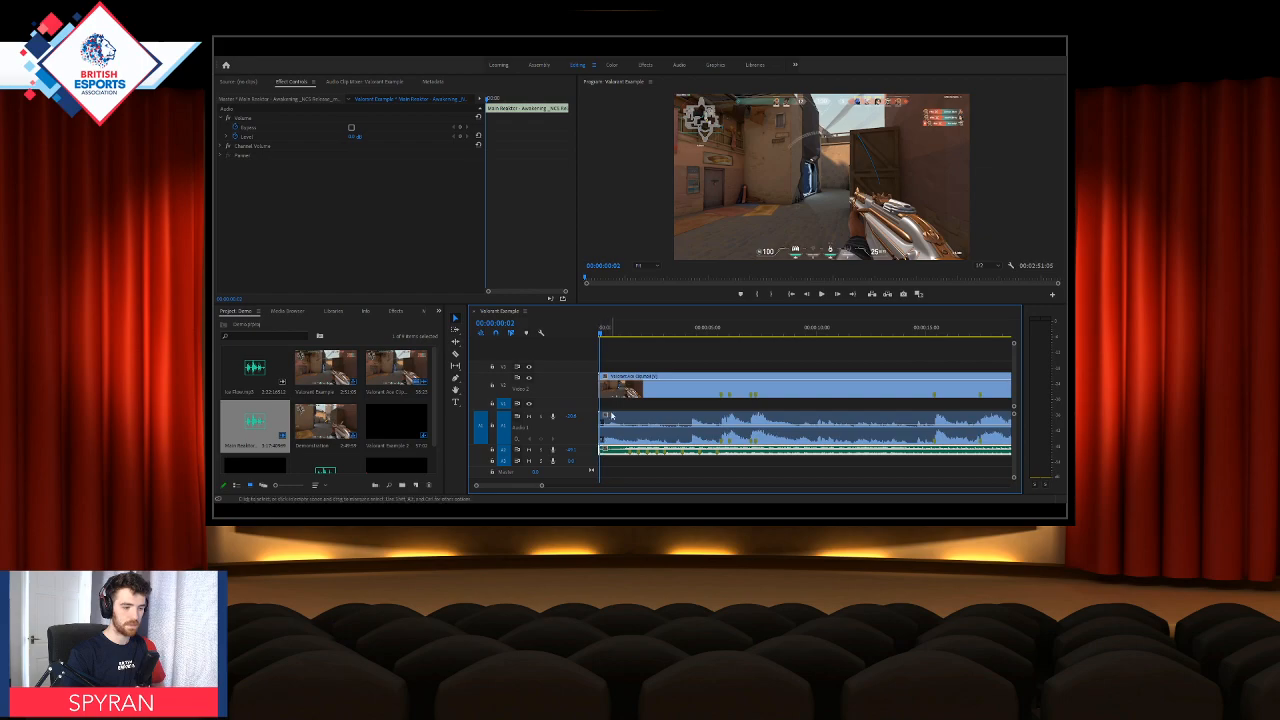
pyautogui.moveTo(601, 450); pyautogui.dragTo(623, 451)
pyautogui.moveTo(738, 451); pyautogui.dragTo(692, 449)
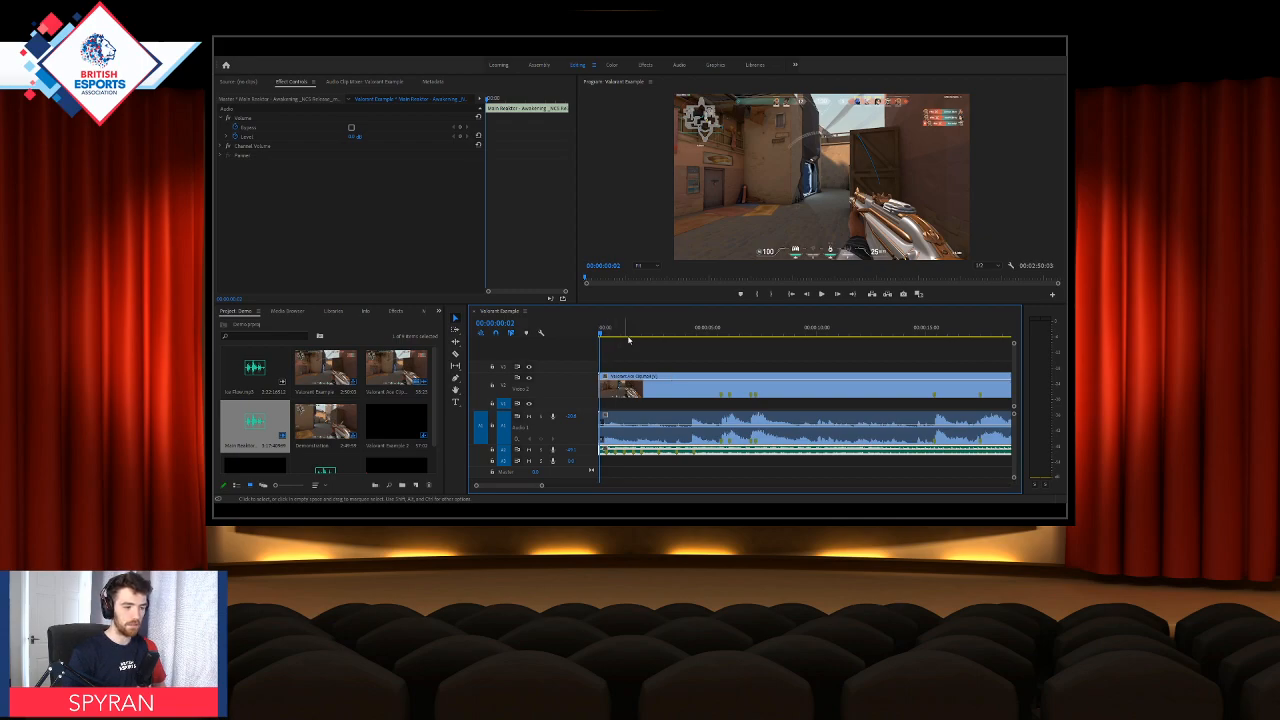
# Step: Trim the start of the Valorant Ace Clip to 00:00:05:17, just before its first marker, and move it to the sequence start
pyautogui.moveTo(628, 338); pyautogui.dragTo(719, 340)
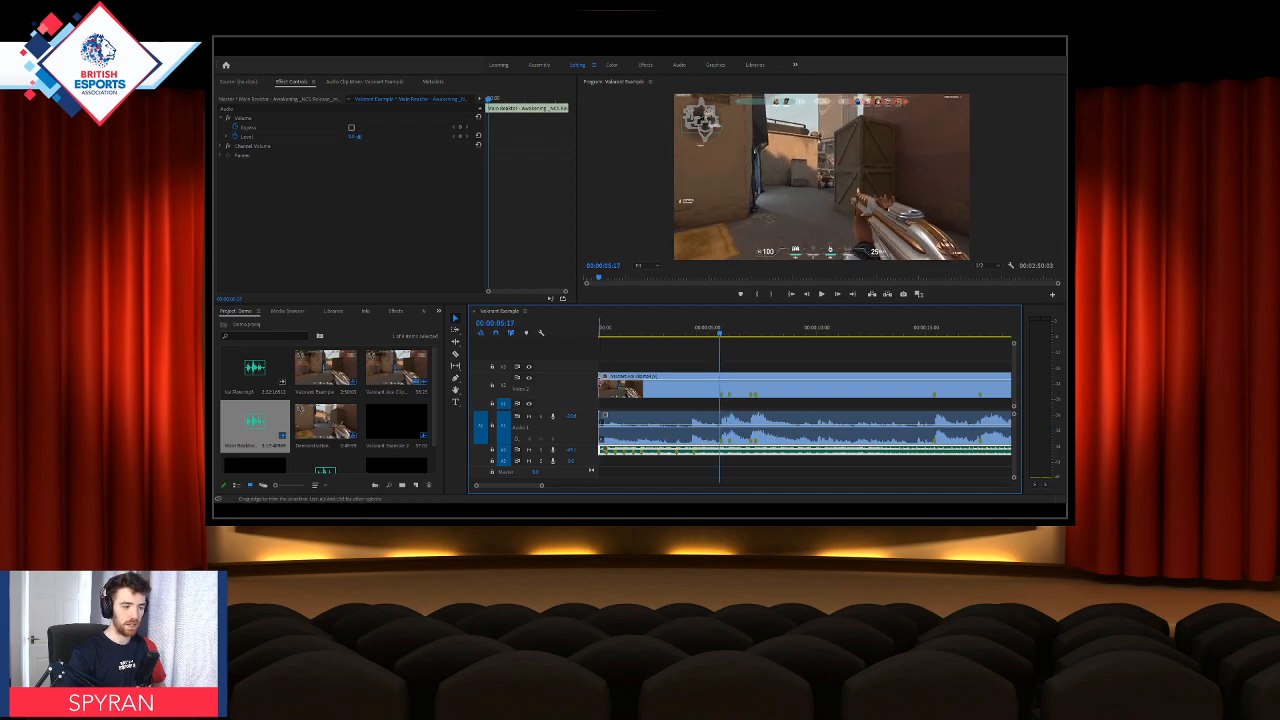
pyautogui.moveTo(600, 381); pyautogui.dragTo(712, 380)
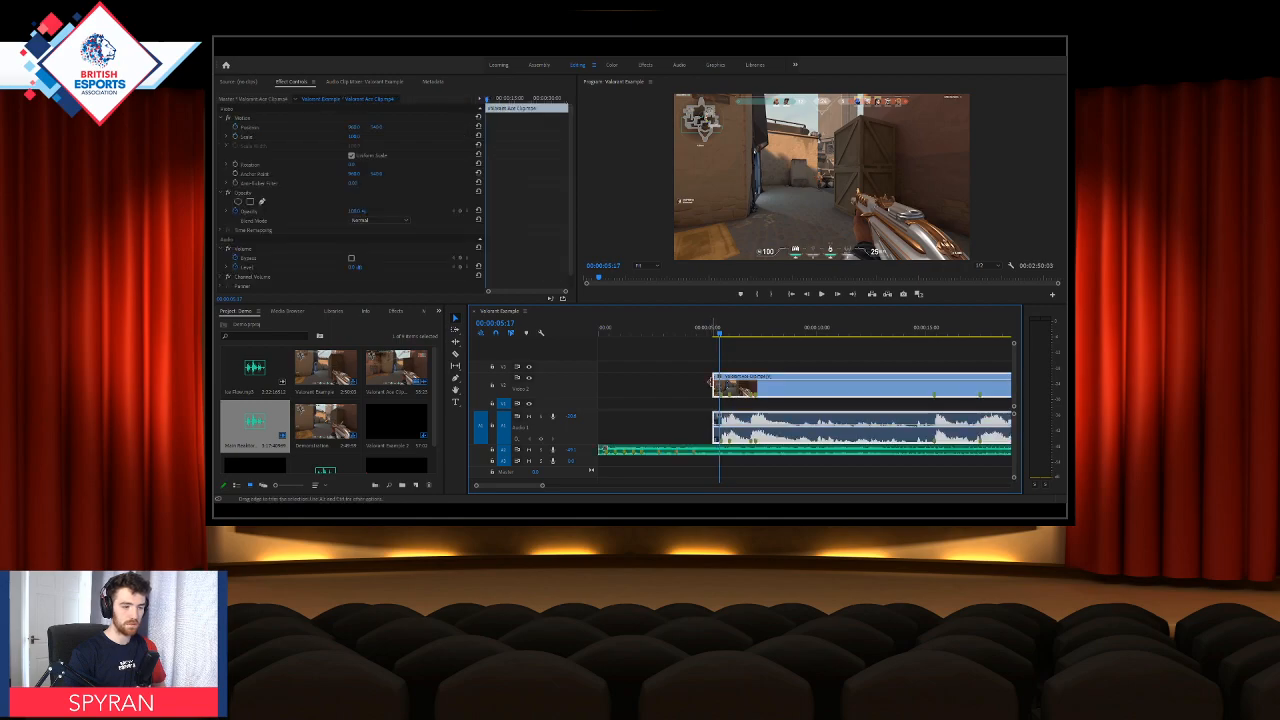
pyautogui.moveTo(712, 381); pyautogui.dragTo(721, 384)
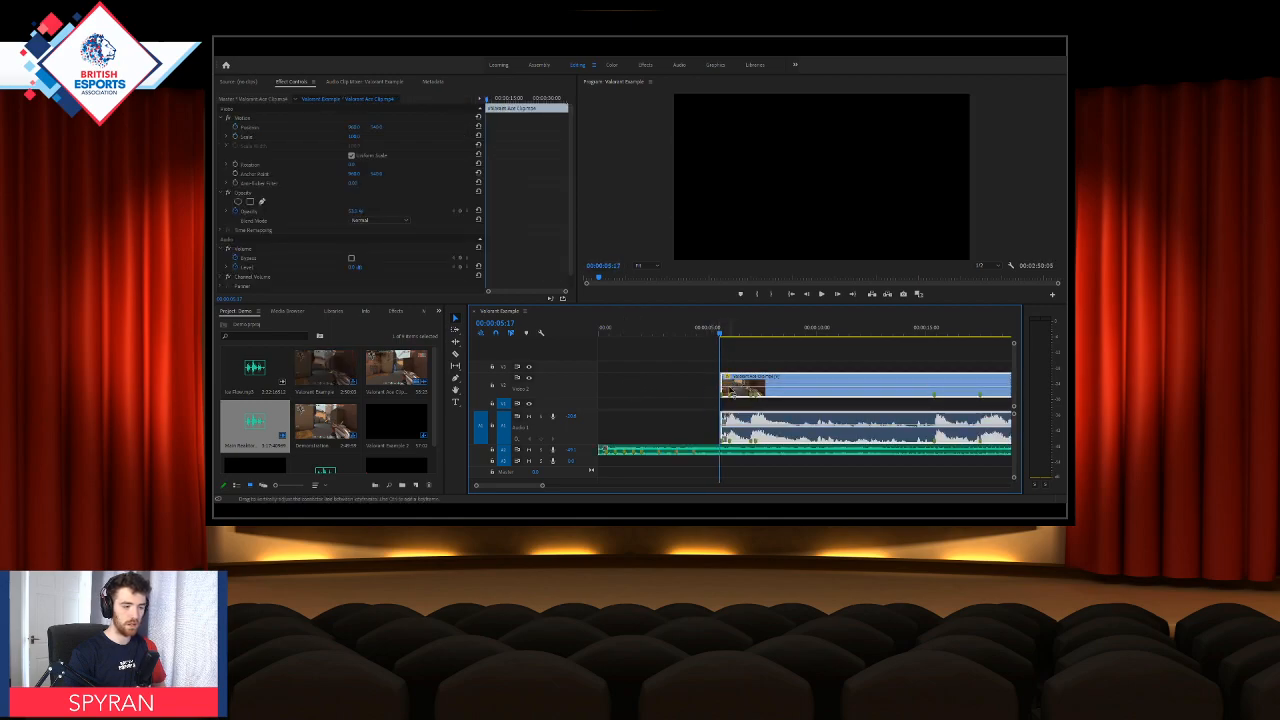
pyautogui.moveTo(772, 380); pyautogui.dragTo(675, 381)
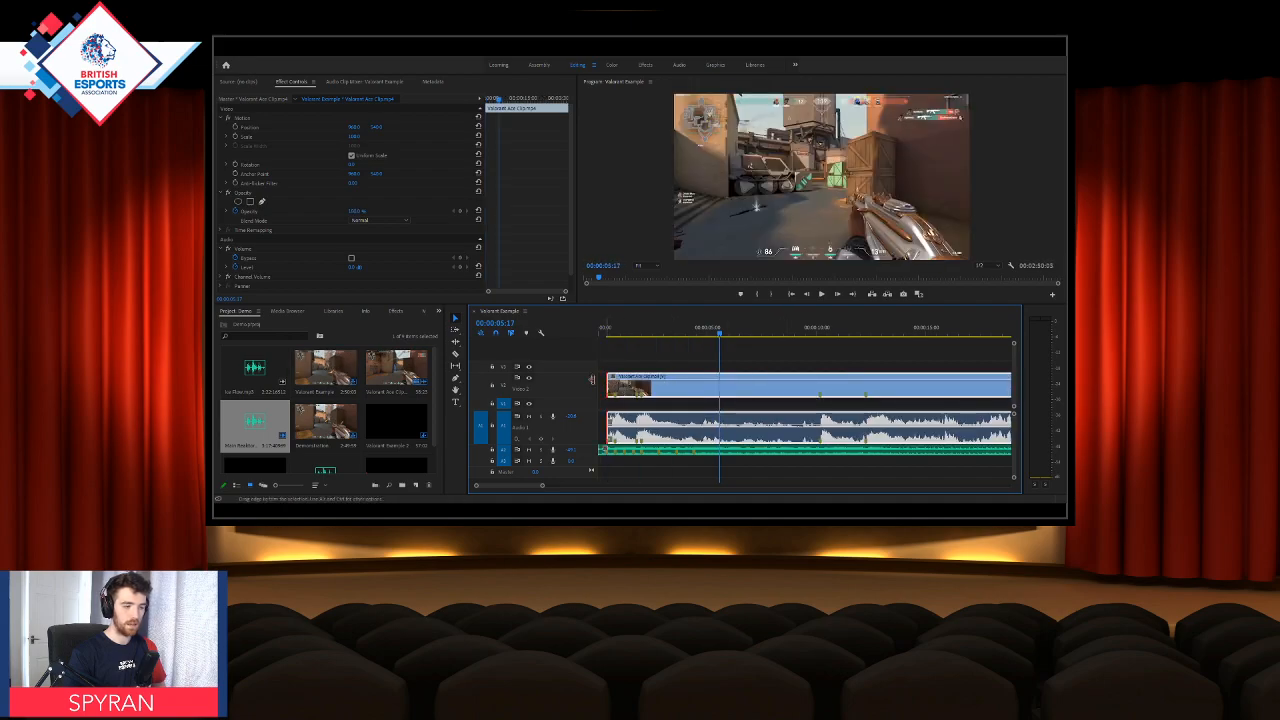
pyautogui.moveTo(592, 380); pyautogui.dragTo(590, 380)
# Step: Play the opening from the sequence start twice to check the first kill against the music
pyautogui.moveTo(606, 333); pyautogui.dragTo(592, 336)
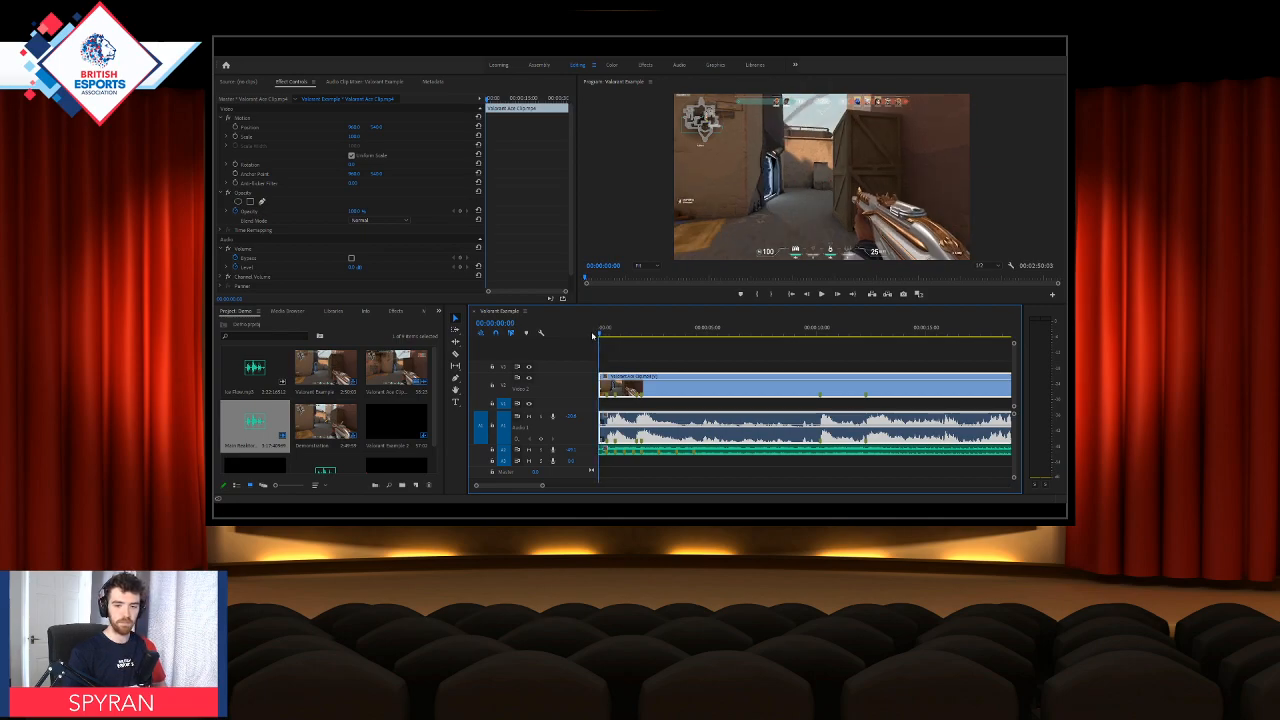
pyautogui.press('space')
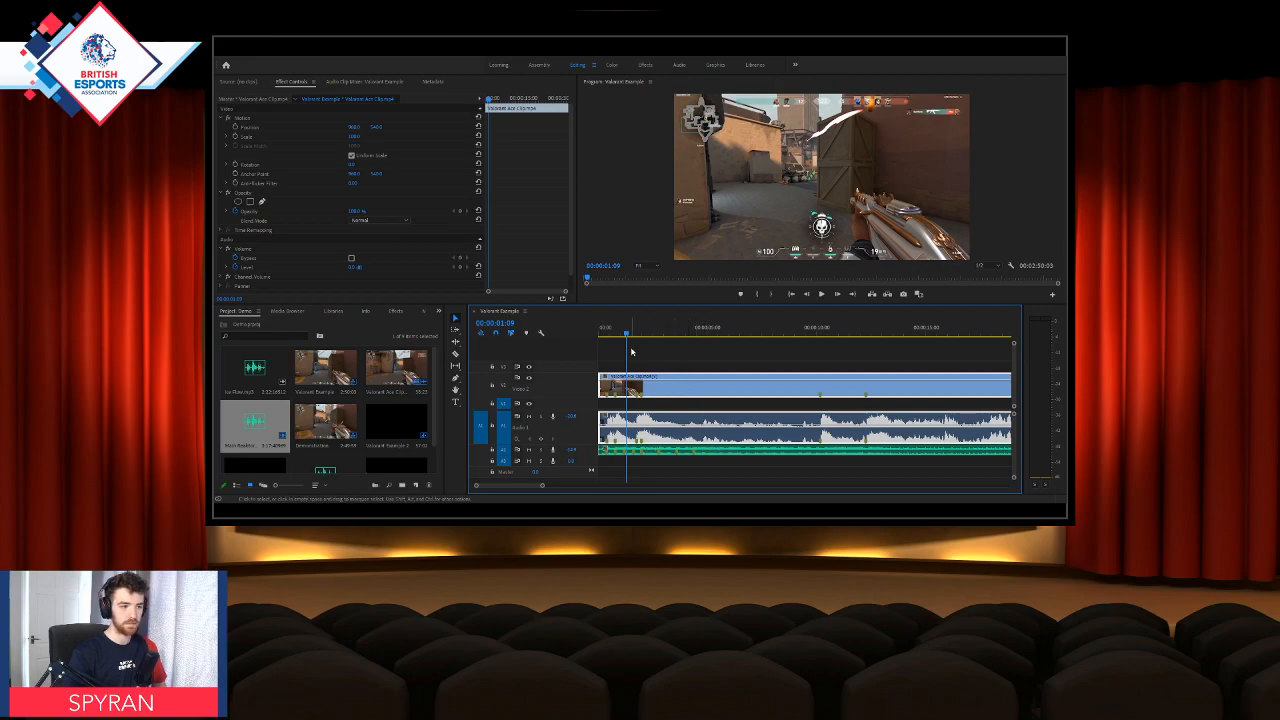
pyautogui.moveTo(627, 334); pyautogui.dragTo(591, 340)
pyautogui.press('space')
pyautogui.press('space')
pyautogui.press('space')
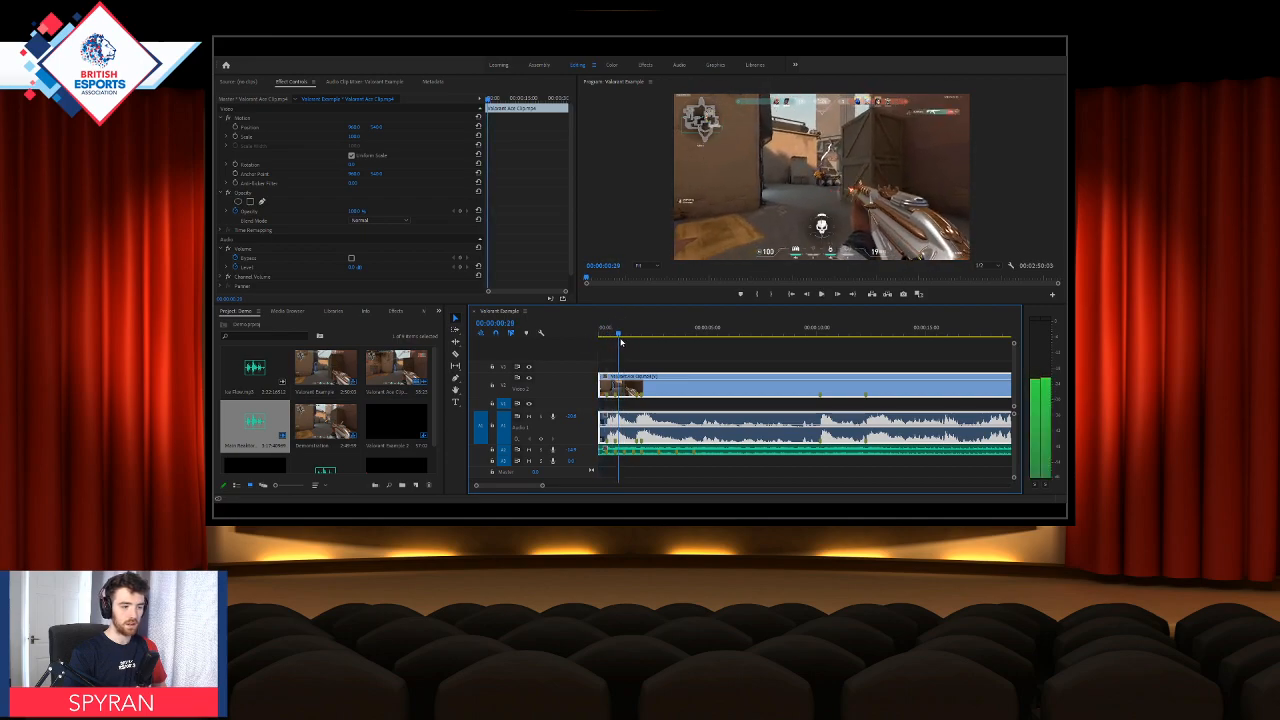
# Step: Cut the Valorant Ace Clip's video and audio at 00:00:01:02, just after the first kill
pyautogui.click(620, 338)
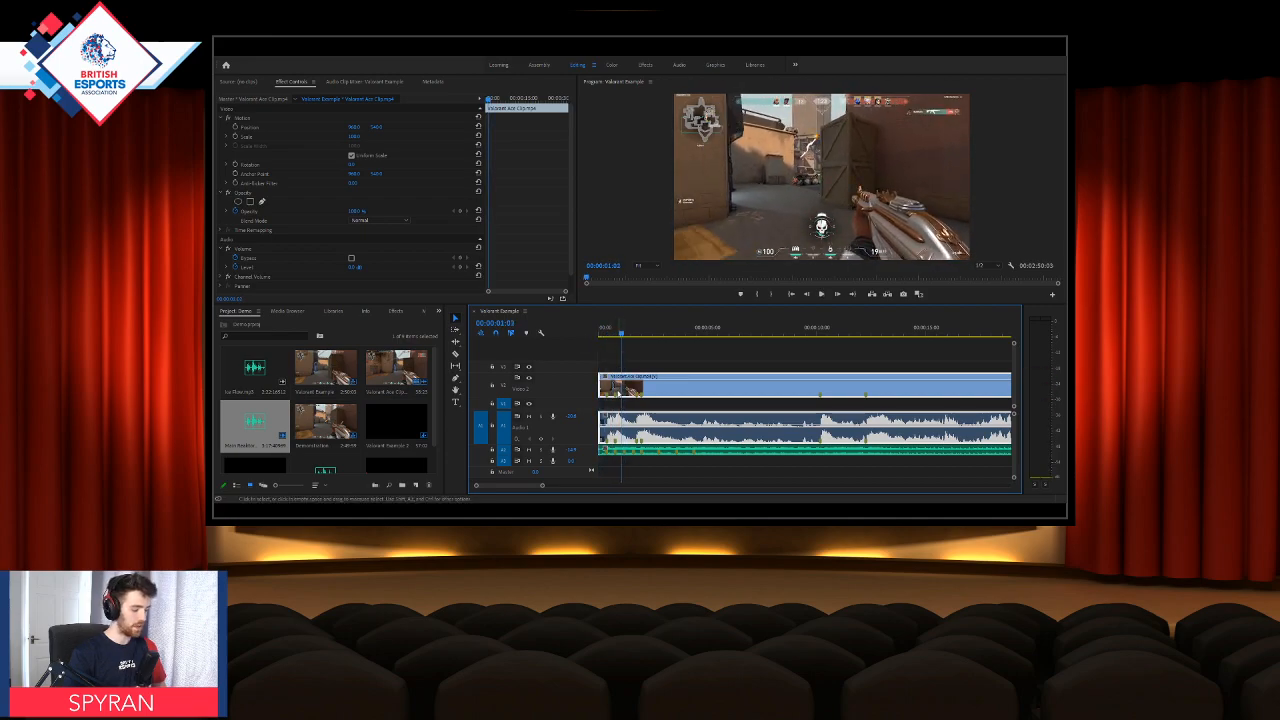
pyautogui.click(621, 428)
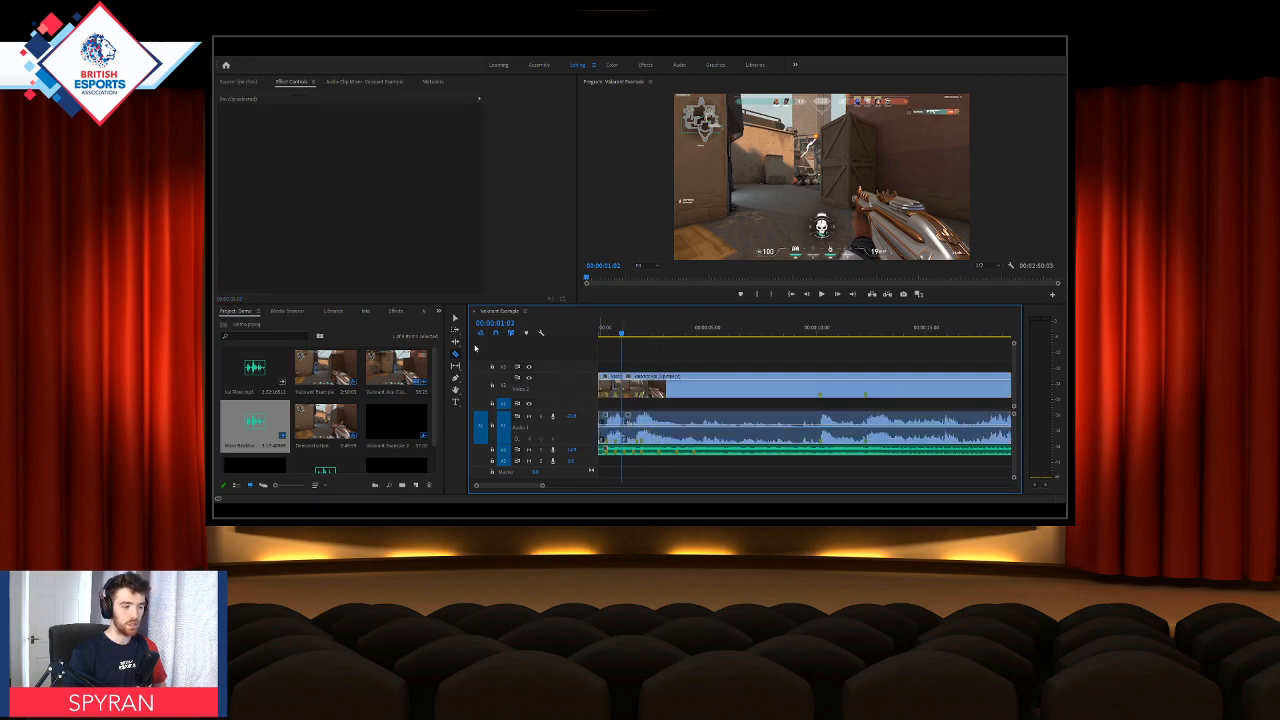
pyautogui.press('v')
pyautogui.click(660, 415)
pyautogui.press('Delete')
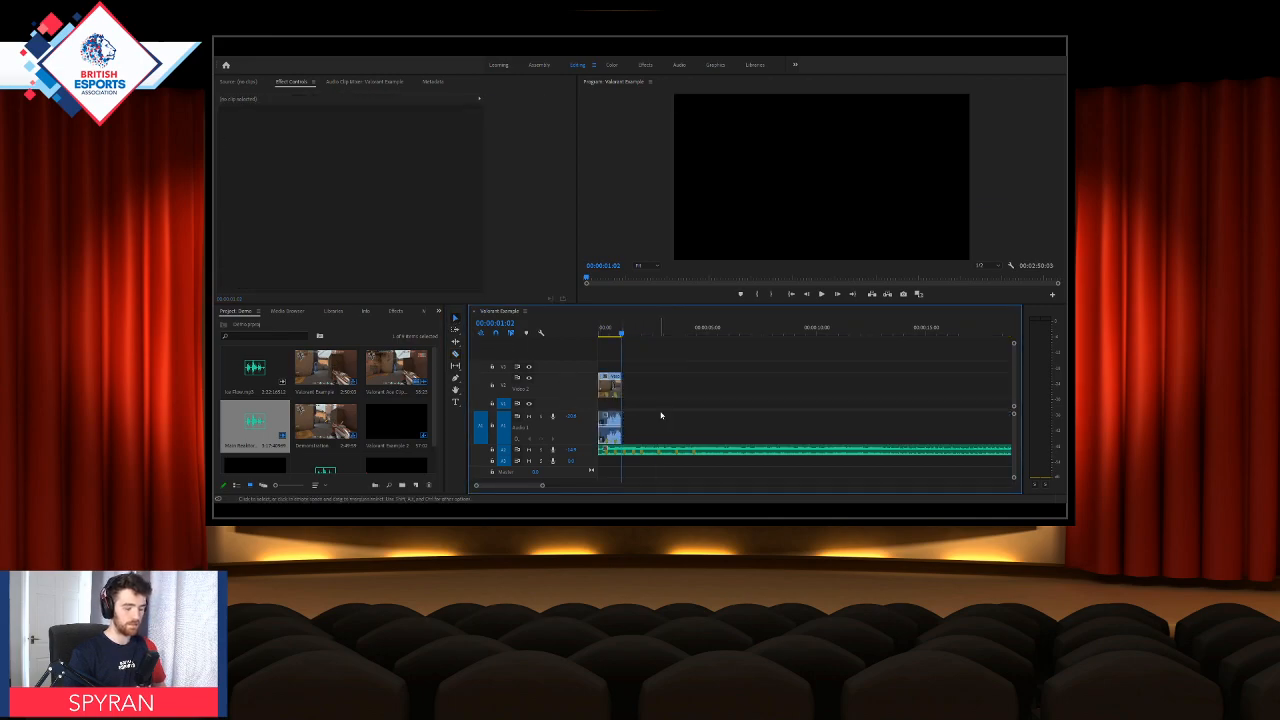
pyautogui.hotkey('ctrl', 'z')
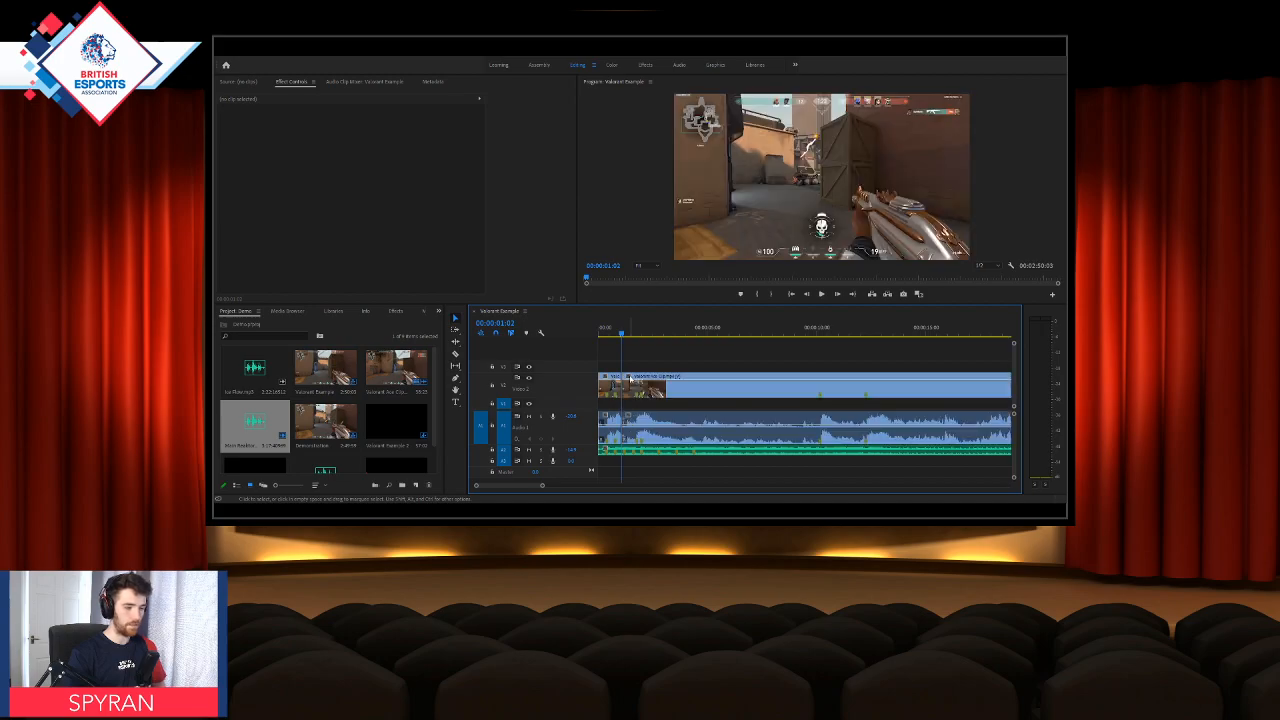
# Step: Delete only the game audio of the second Valorant Ace Clip piece, keeping its video
pyautogui.click(650, 421)
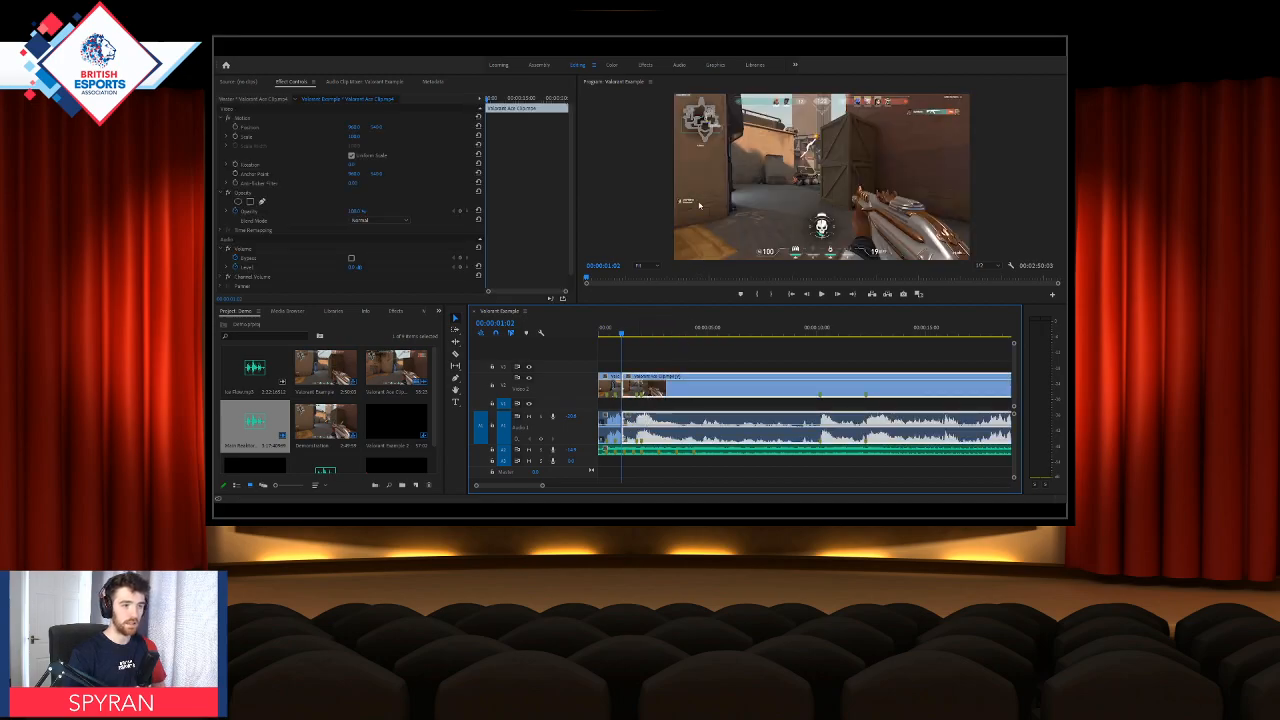
pyautogui.keyDown('alt'); pyautogui.click(659, 424); pyautogui.keyUp('alt')
pyautogui.press('Delete')
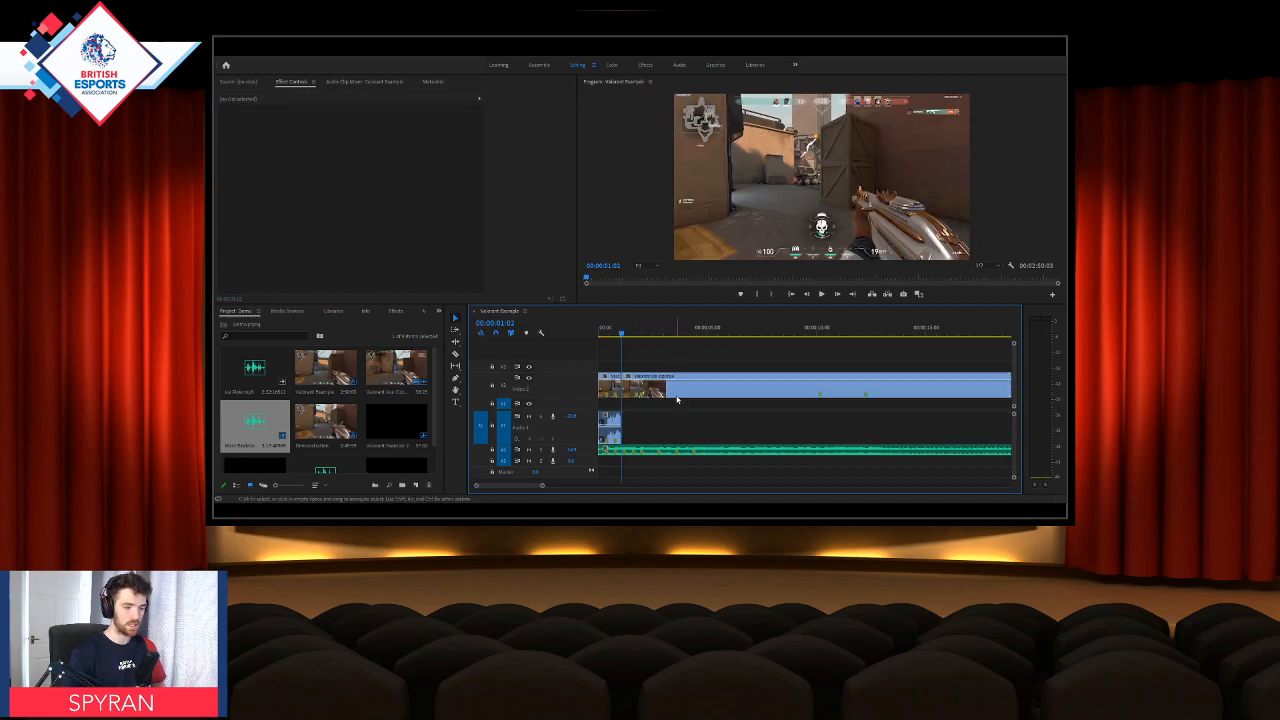
# Step: Play the opening from the sequence start several times to hear the first kill's game audio with the music
pyautogui.moveTo(625, 341); pyautogui.dragTo(581, 336)
pyautogui.press('space')
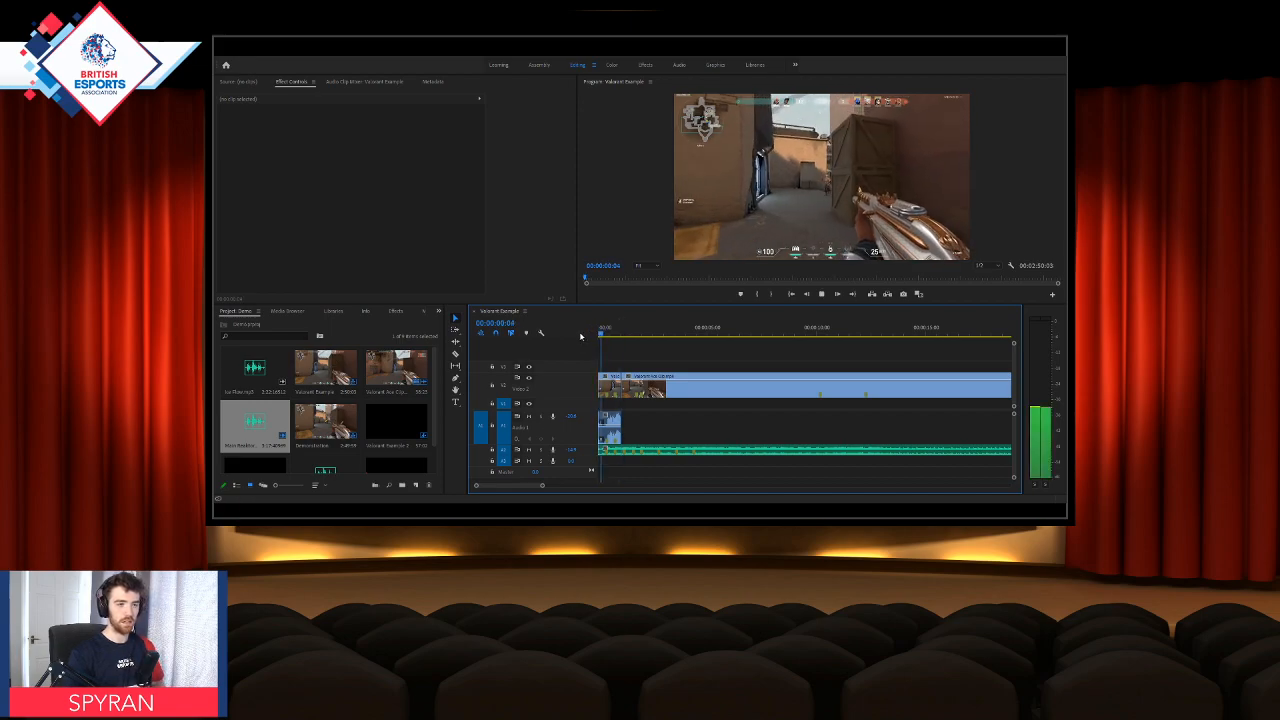
pyautogui.press('space')
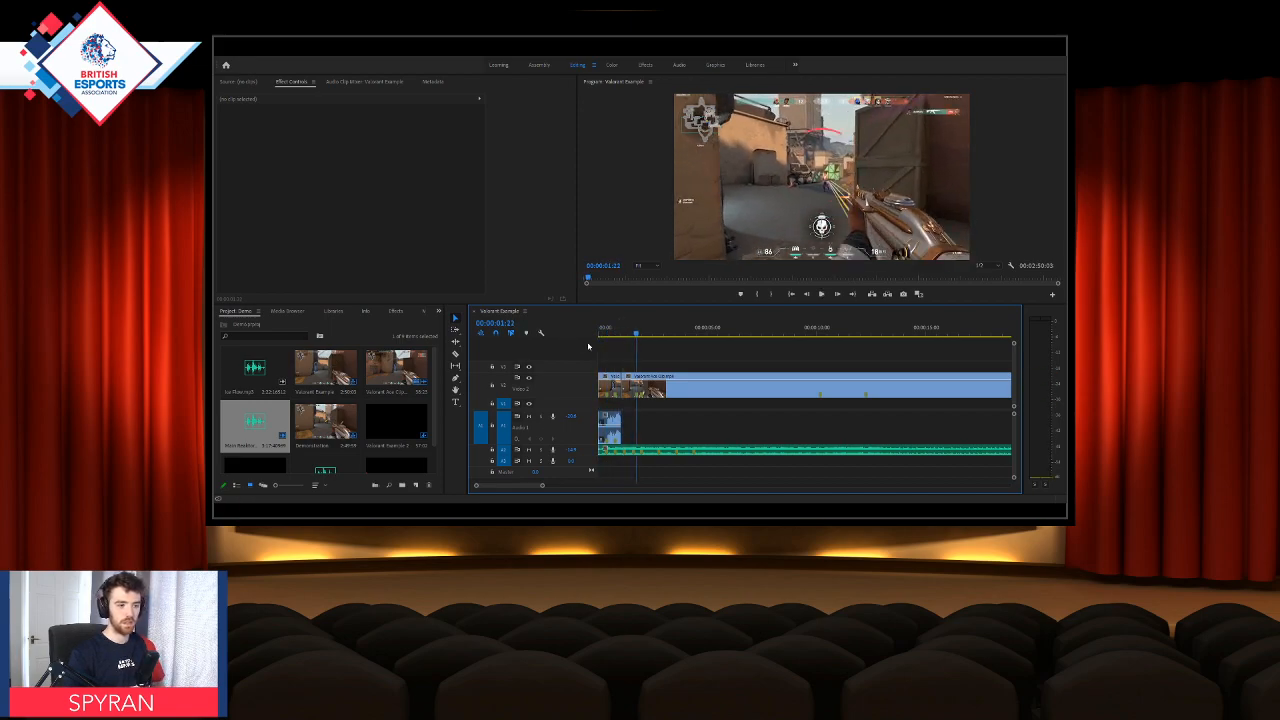
pyautogui.moveTo(618, 336); pyautogui.dragTo(598, 337)
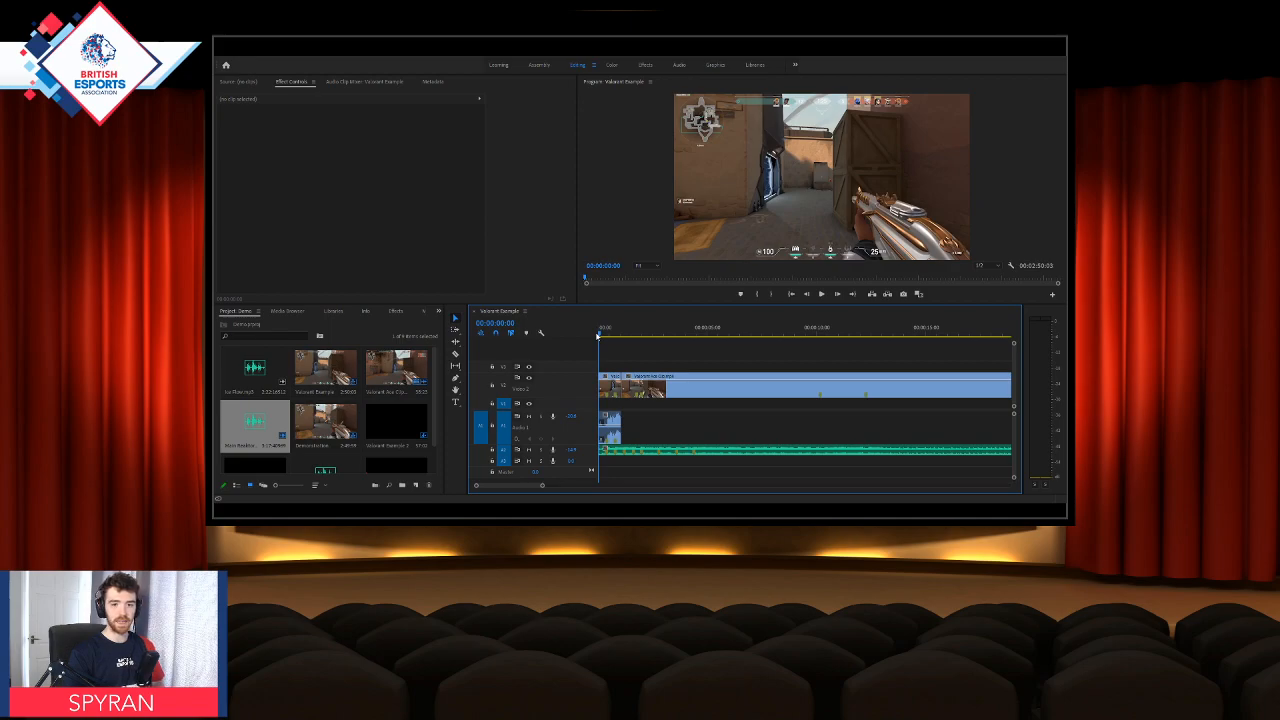
pyautogui.press('space')
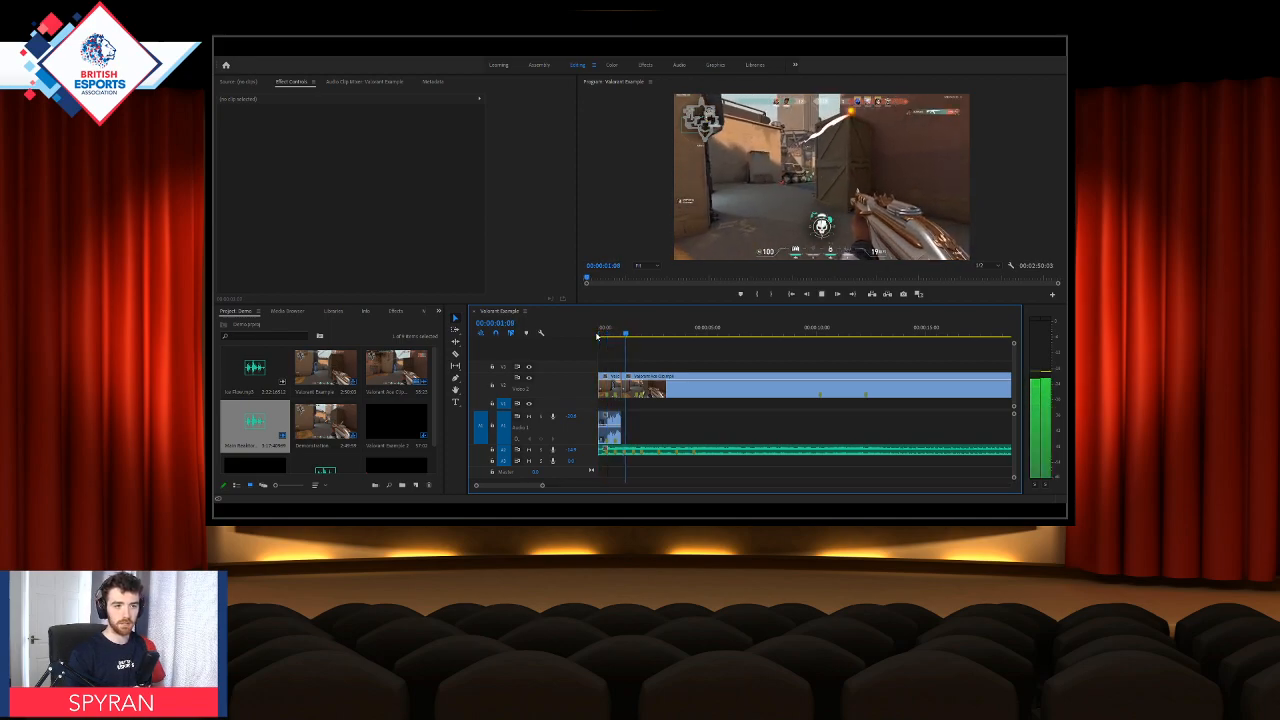
pyautogui.press('space')
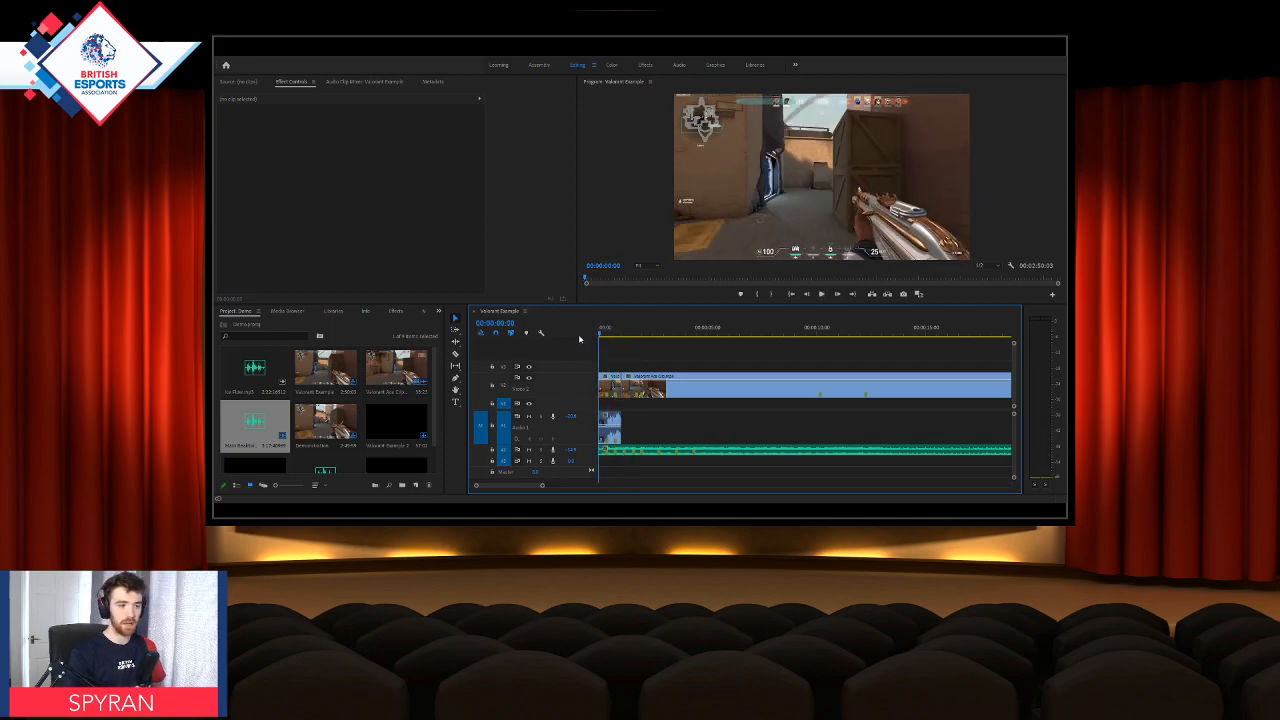
pyautogui.press('space')
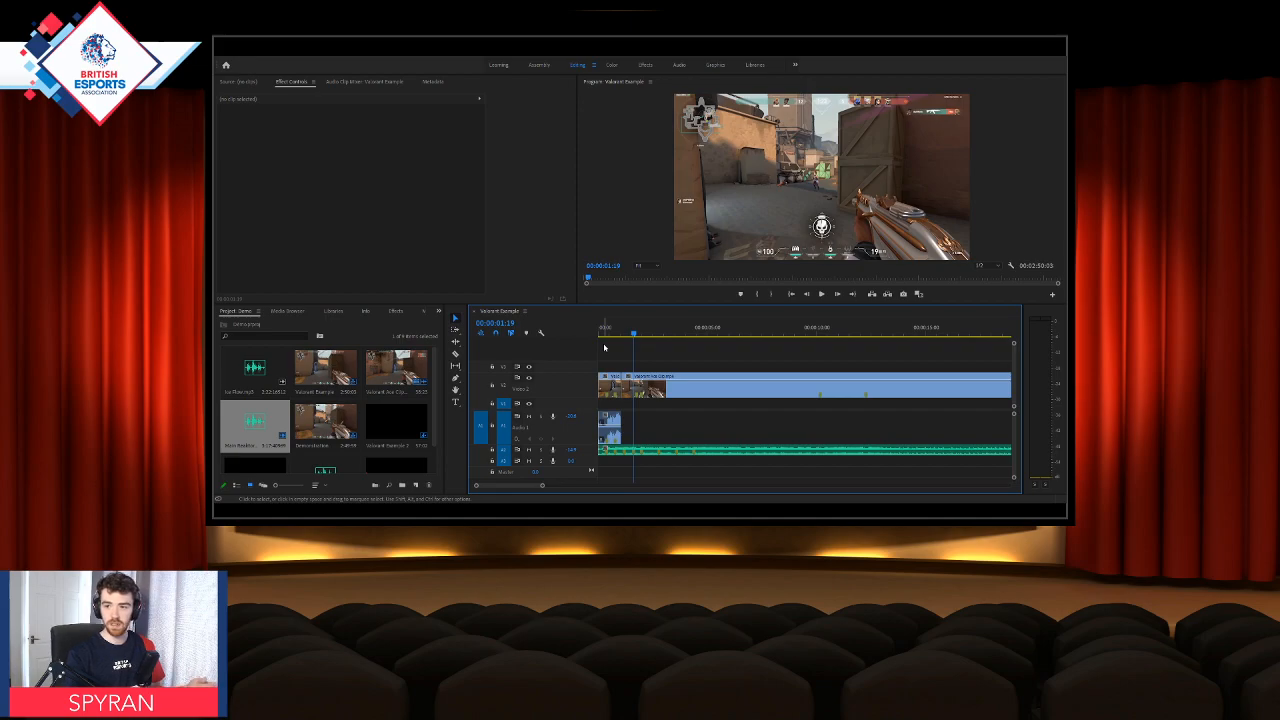
# Step: Trim the start of the first piece's game audio while keeping its video starting at 00:00:00:00, and play back the result
pyautogui.moveTo(612, 341); pyautogui.dragTo(582, 335)
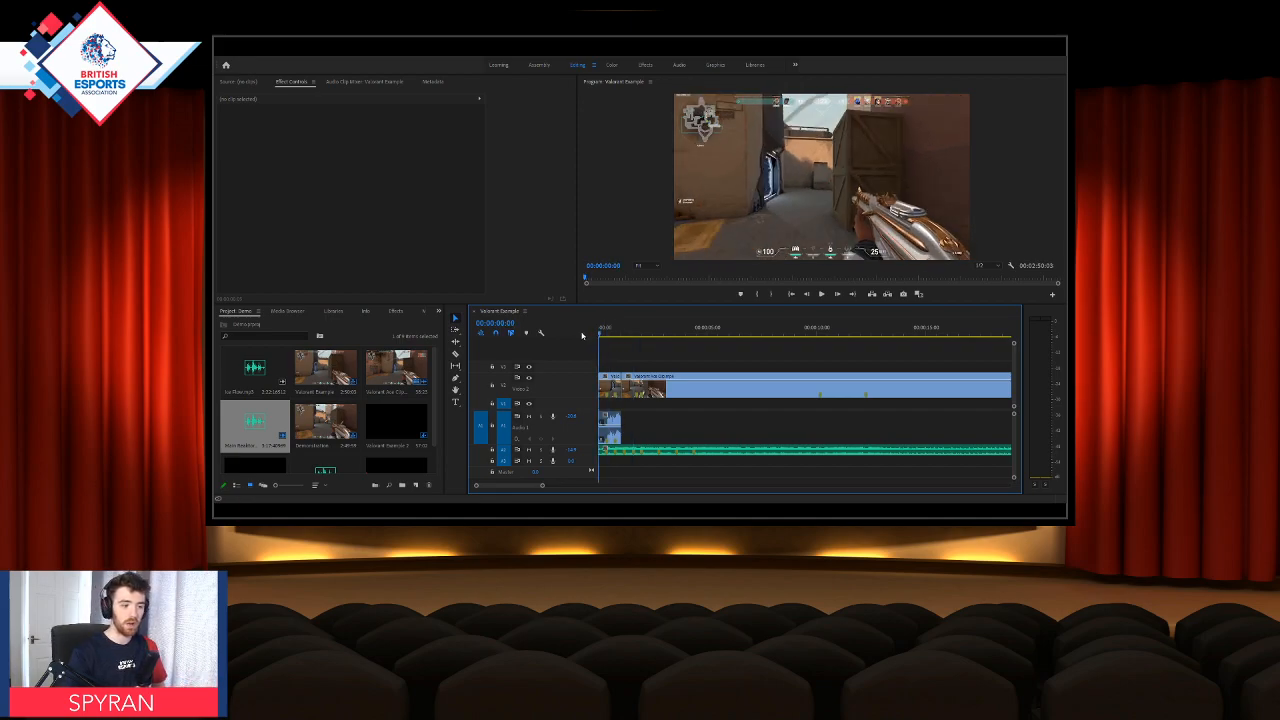
pyautogui.moveTo(598, 418); pyautogui.dragTo(606, 416)
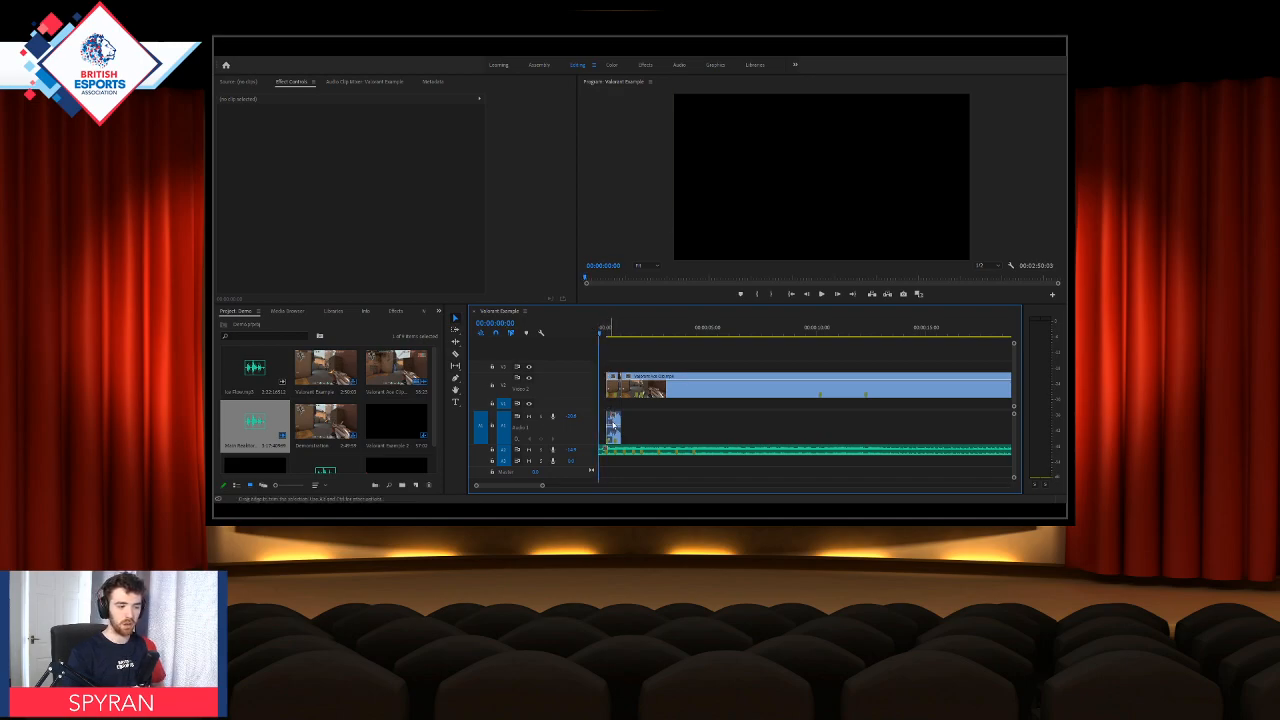
pyautogui.click(612, 387)
pyautogui.click(655, 217)
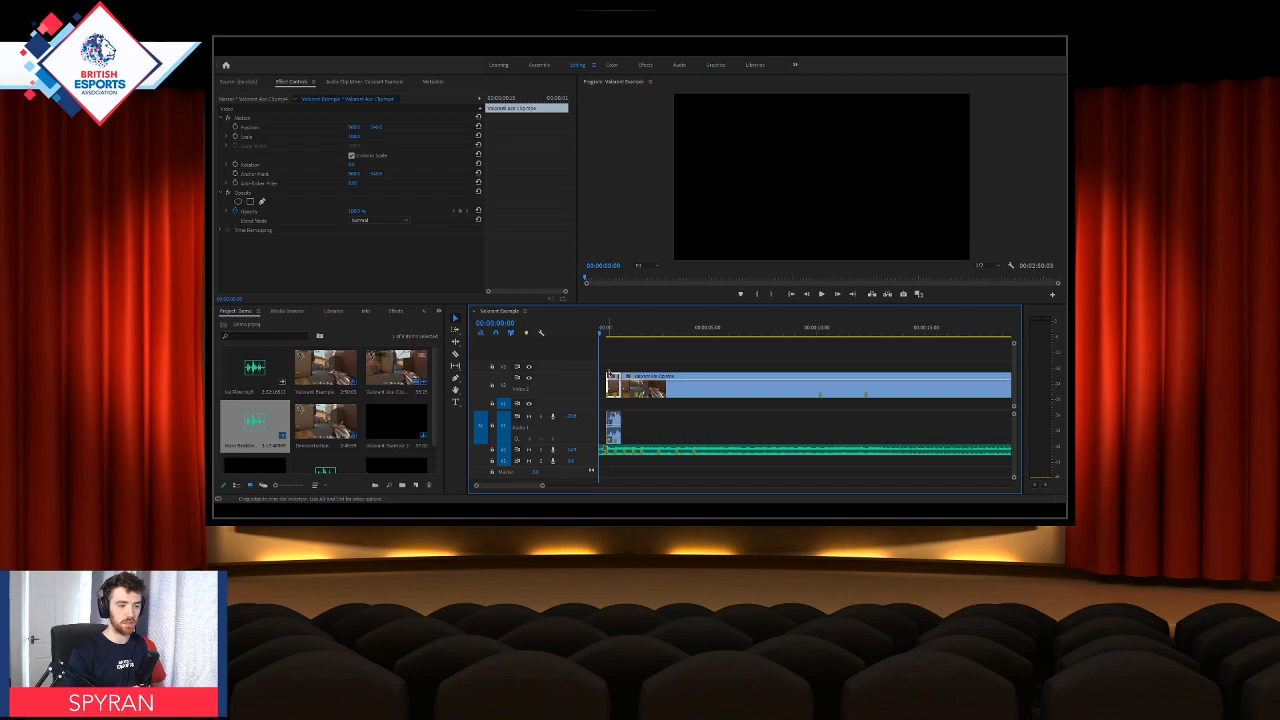
pyautogui.moveTo(607, 386); pyautogui.dragTo(598, 381)
pyautogui.press('space')
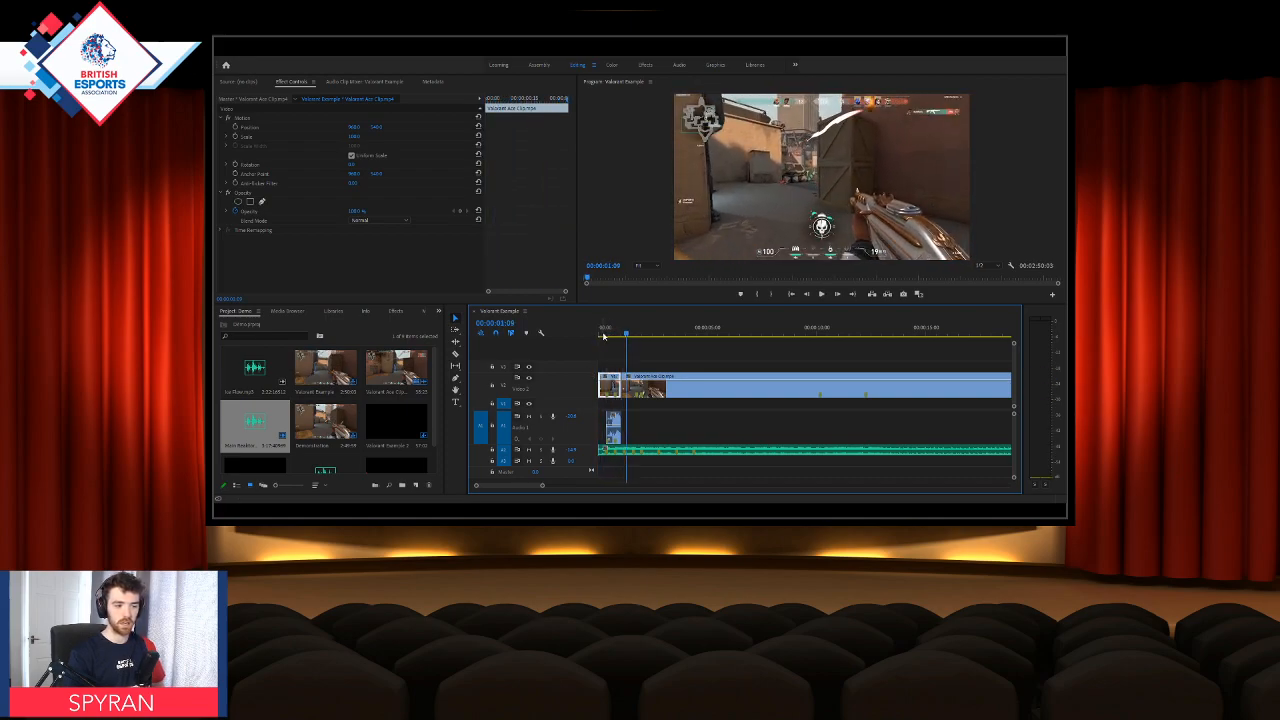
# Step: Replay the opening from the sequence start past the first kill to hear the trimmed game audio against the music
pyautogui.click(600, 333)
pyautogui.press('space')
pyautogui.press('space')
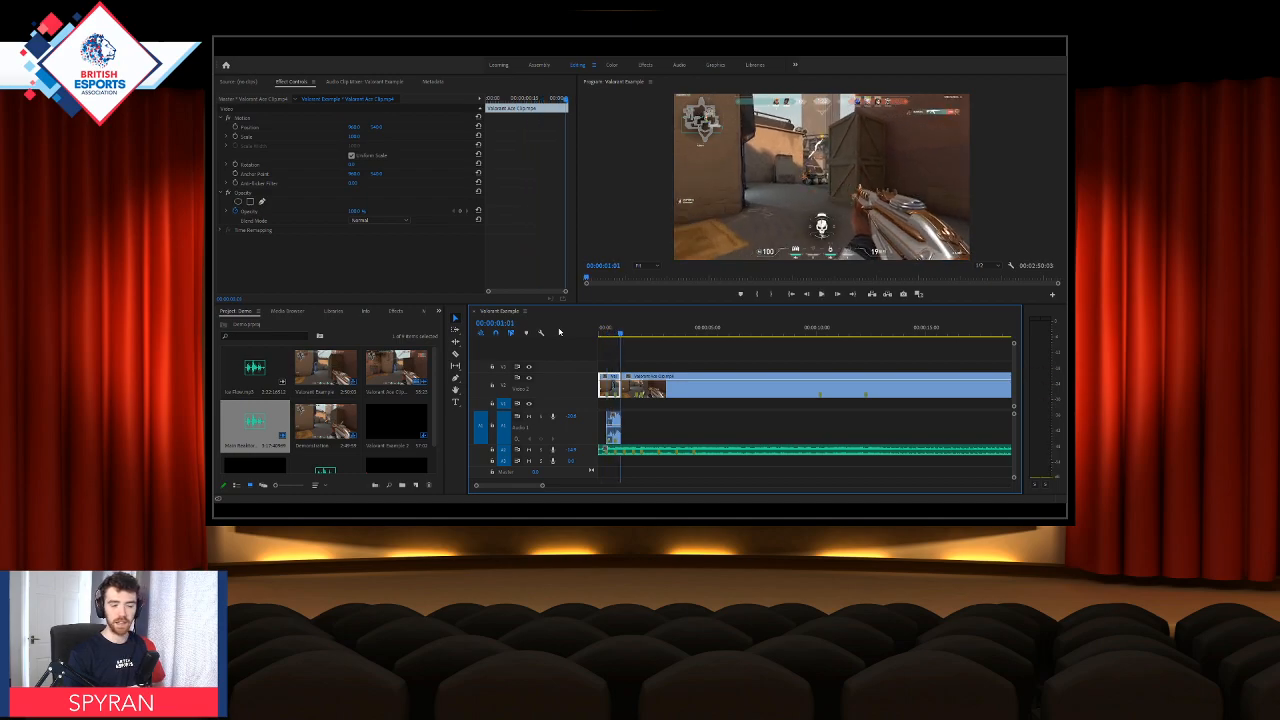
pyautogui.press('space')
pyautogui.press('space')
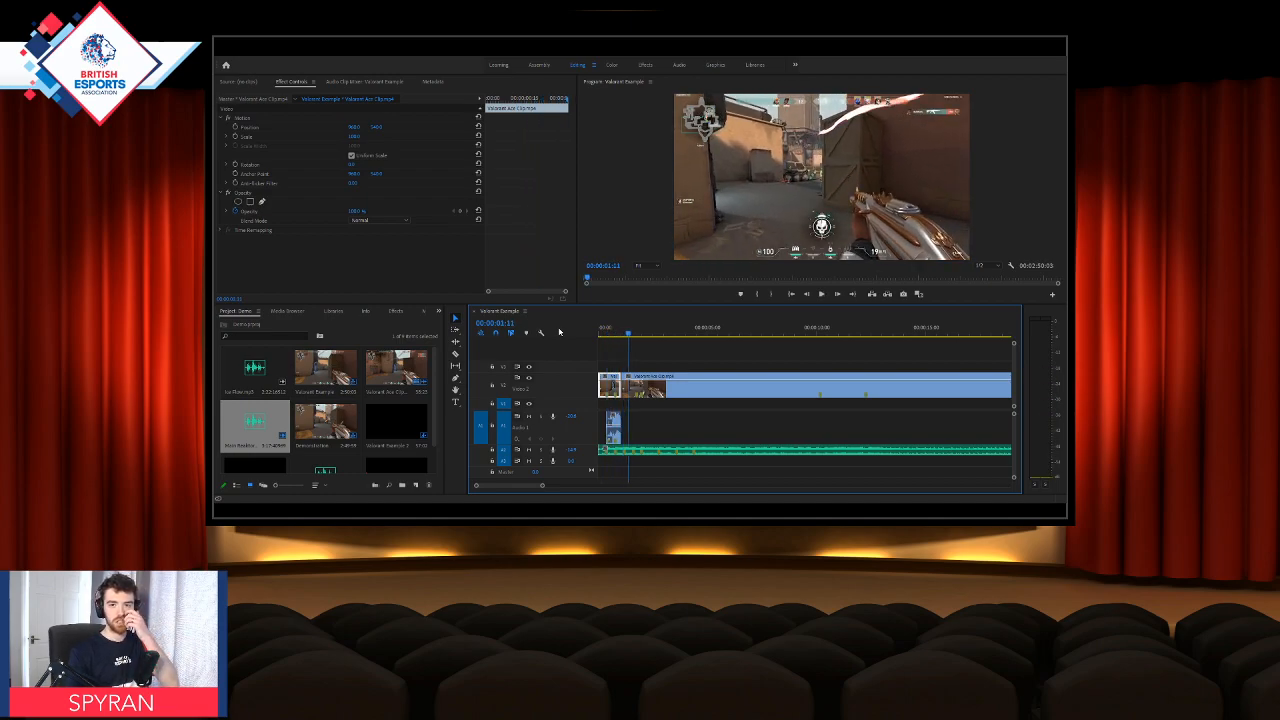
# Step: Clear the Valorant Example sequence by deleting both gameplay video pieces, the music track and the remaining game audio piece
pyautogui.click(647, 379)
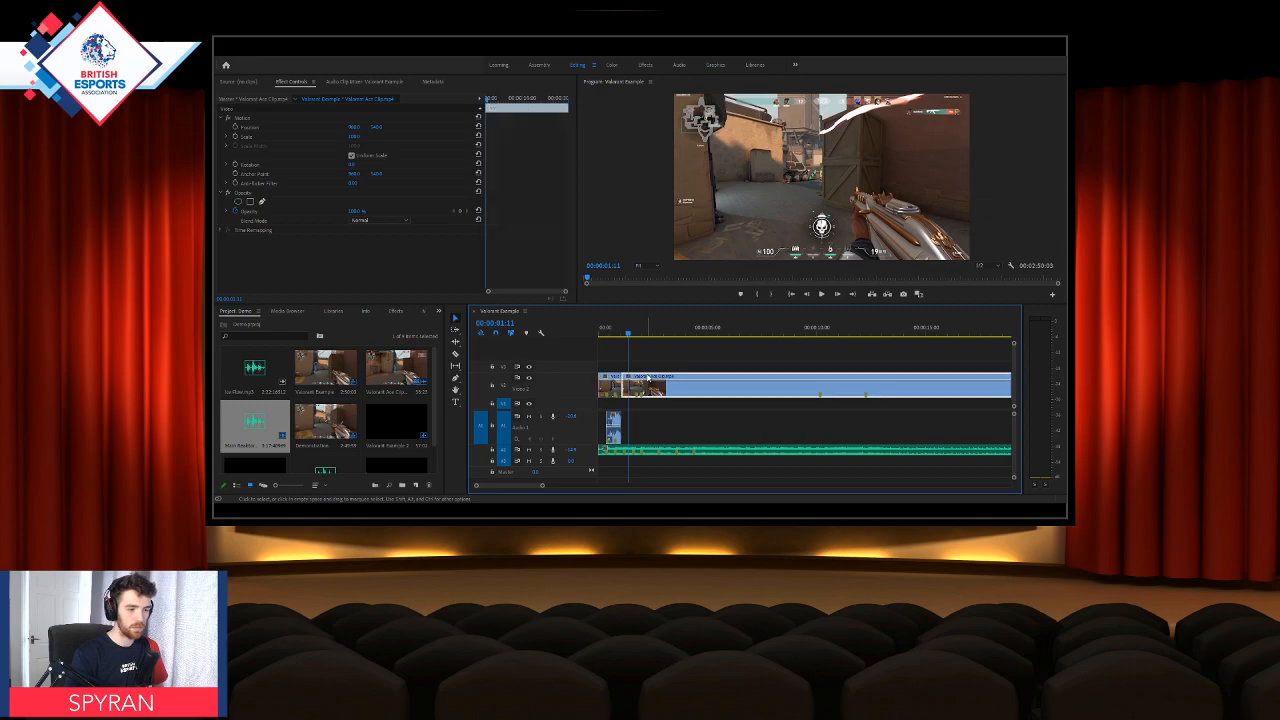
pyautogui.press('Delete')
pyautogui.click(610, 386)
pyautogui.press('Delete')
pyautogui.click(643, 451)
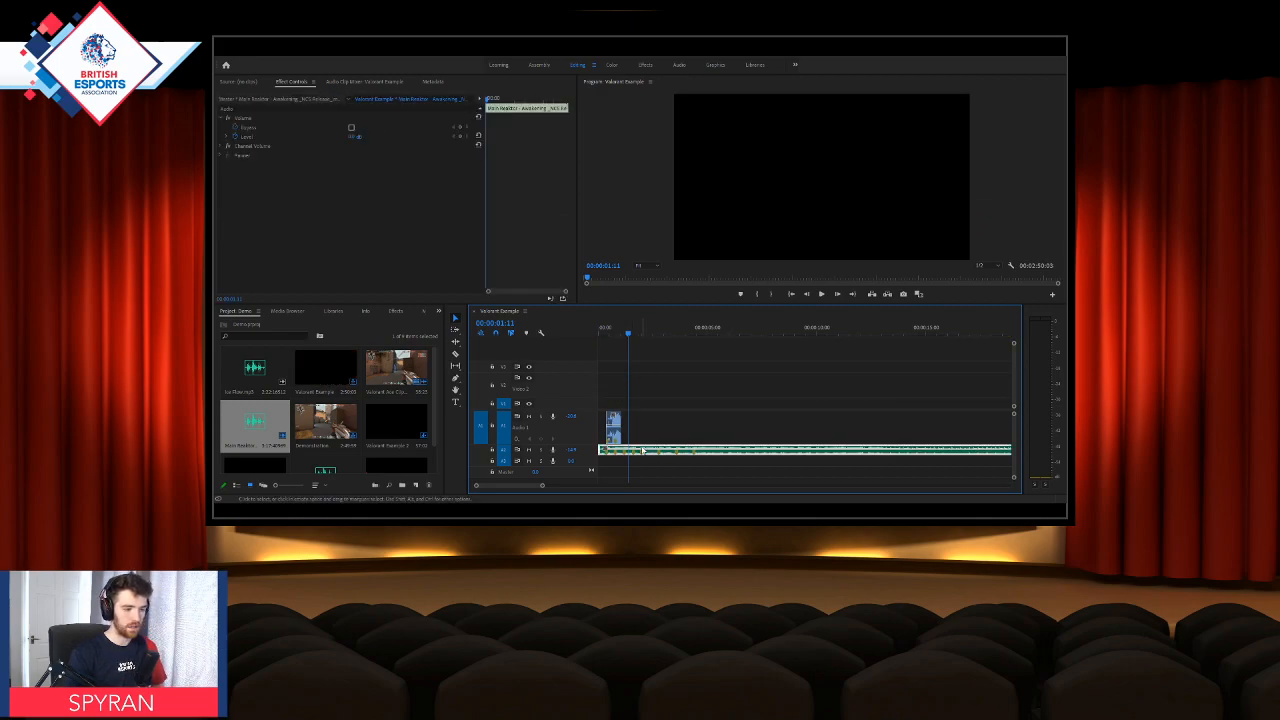
pyautogui.press('Delete')
pyautogui.click(612, 421)
pyautogui.press('Delete')
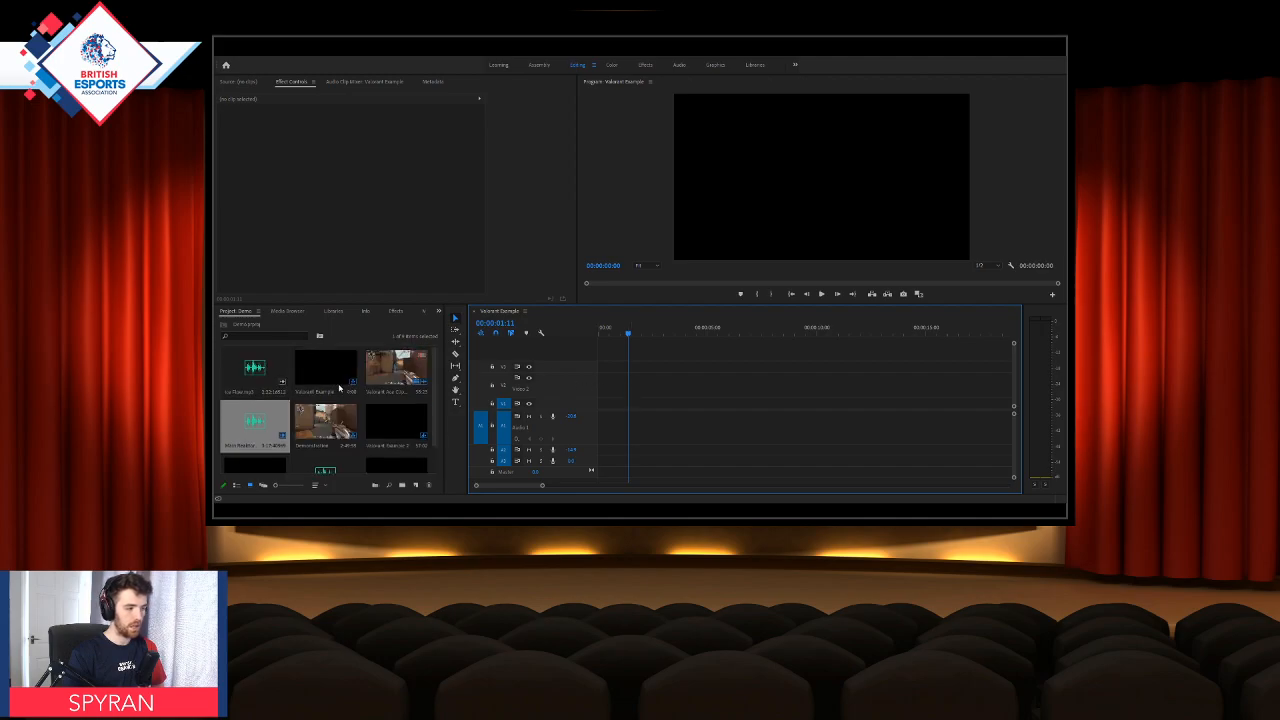
# Step: Open the Valorant Example 2 sequence and play the finished edit from the start in a maximized program monitor, pausing between sections
pyautogui.doubleClick(392, 423)
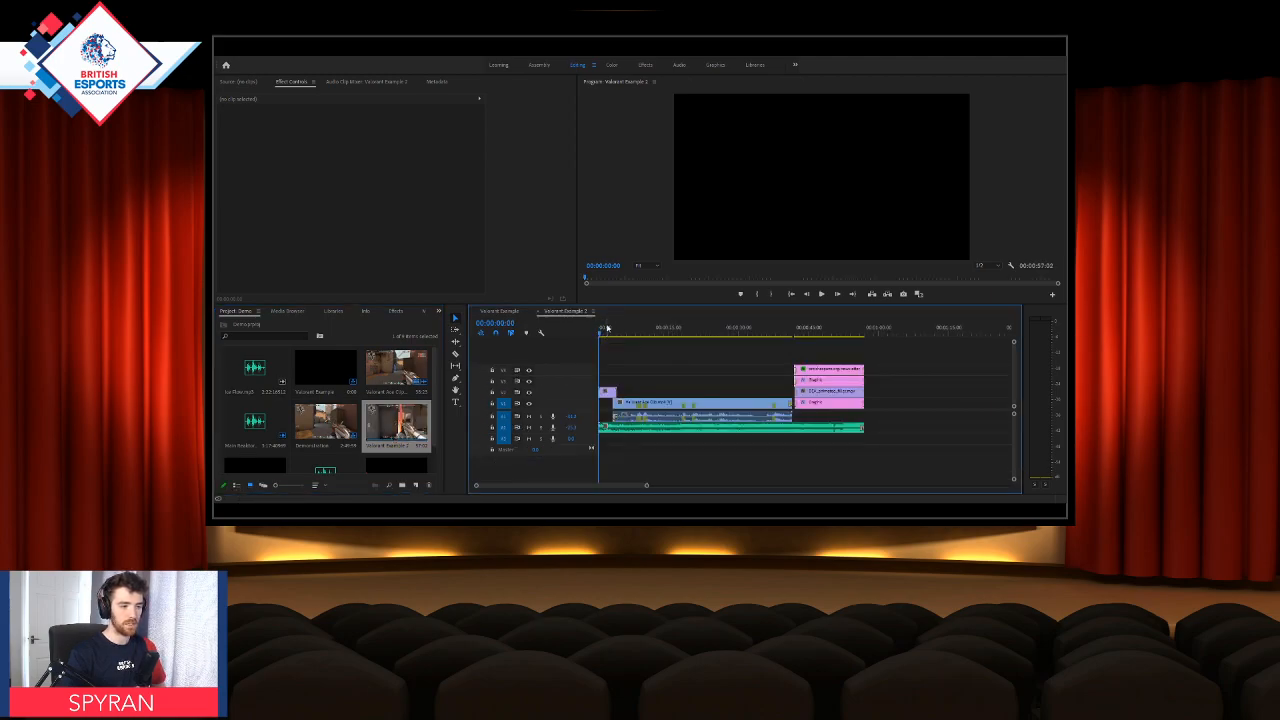
pyautogui.click(620, 214)
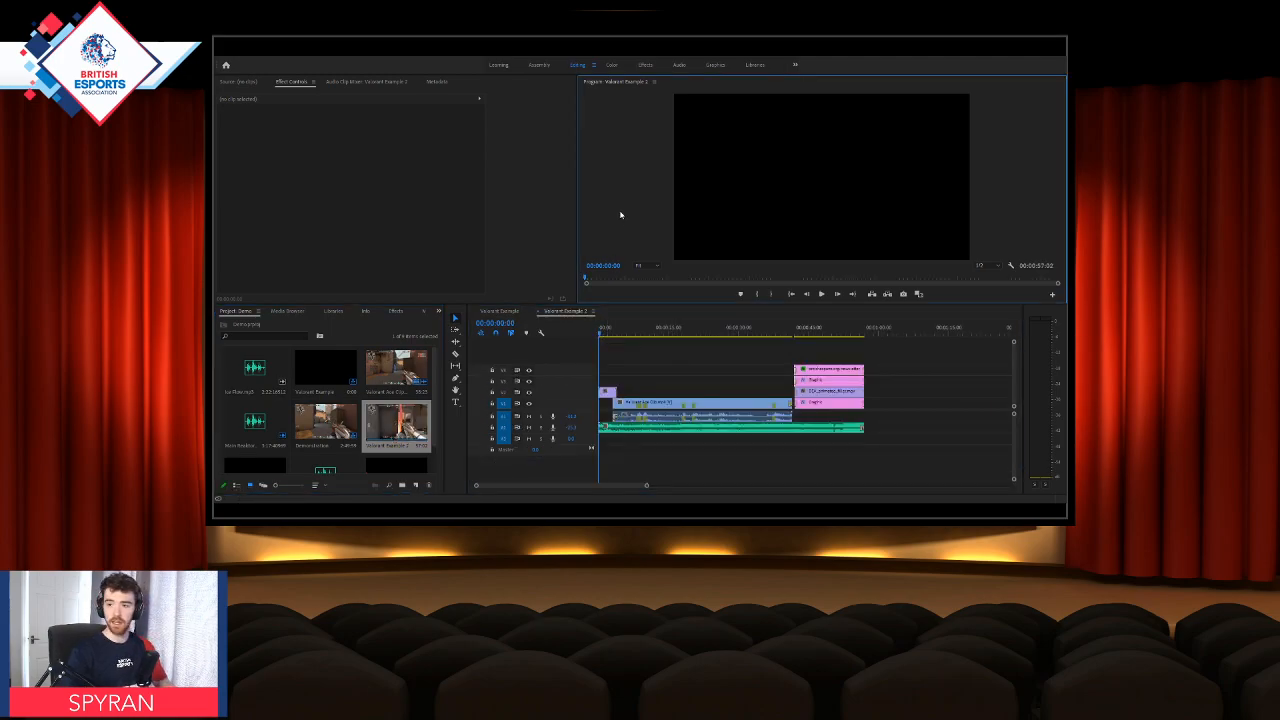
pyautogui.press('`')
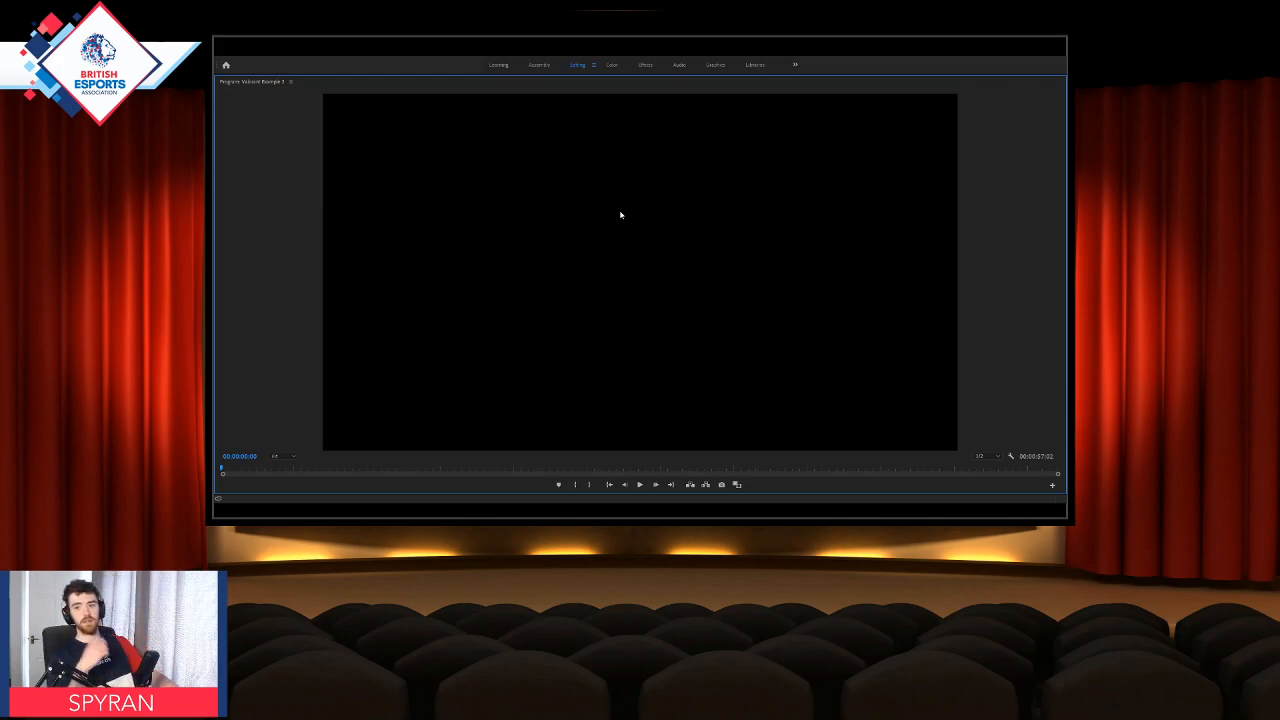
pyautogui.press('space')
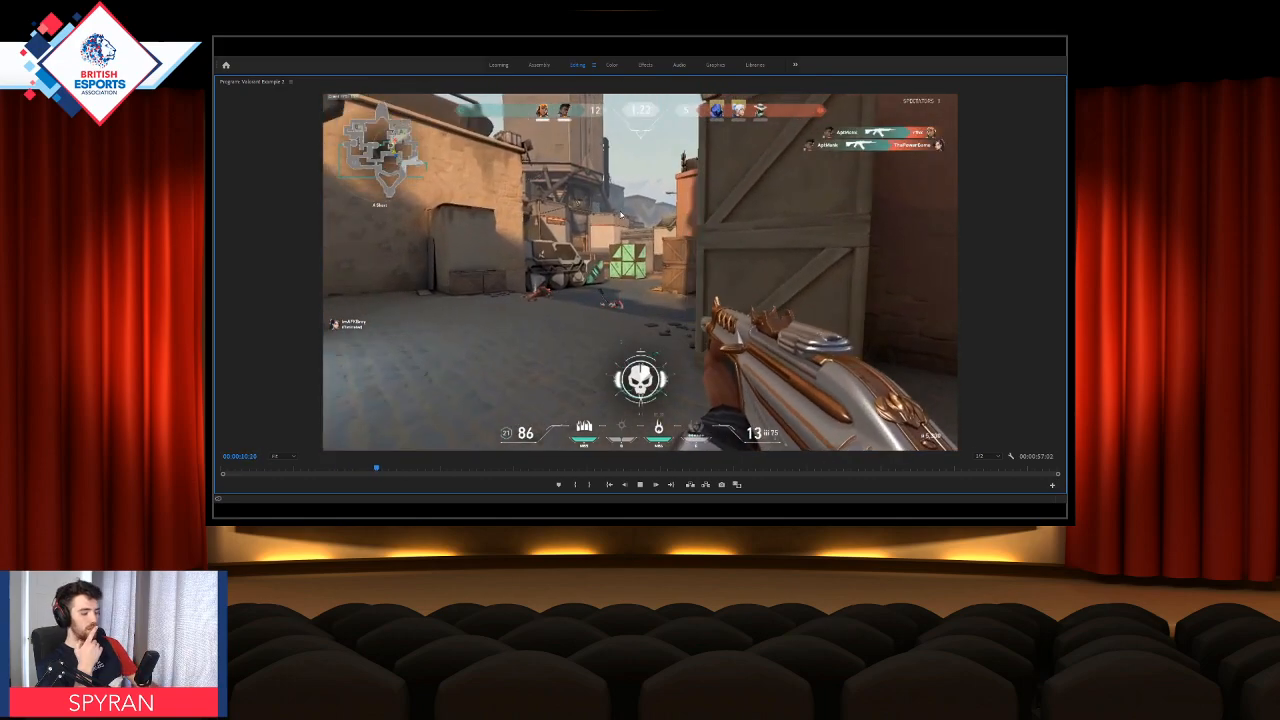
pyautogui.press('space')
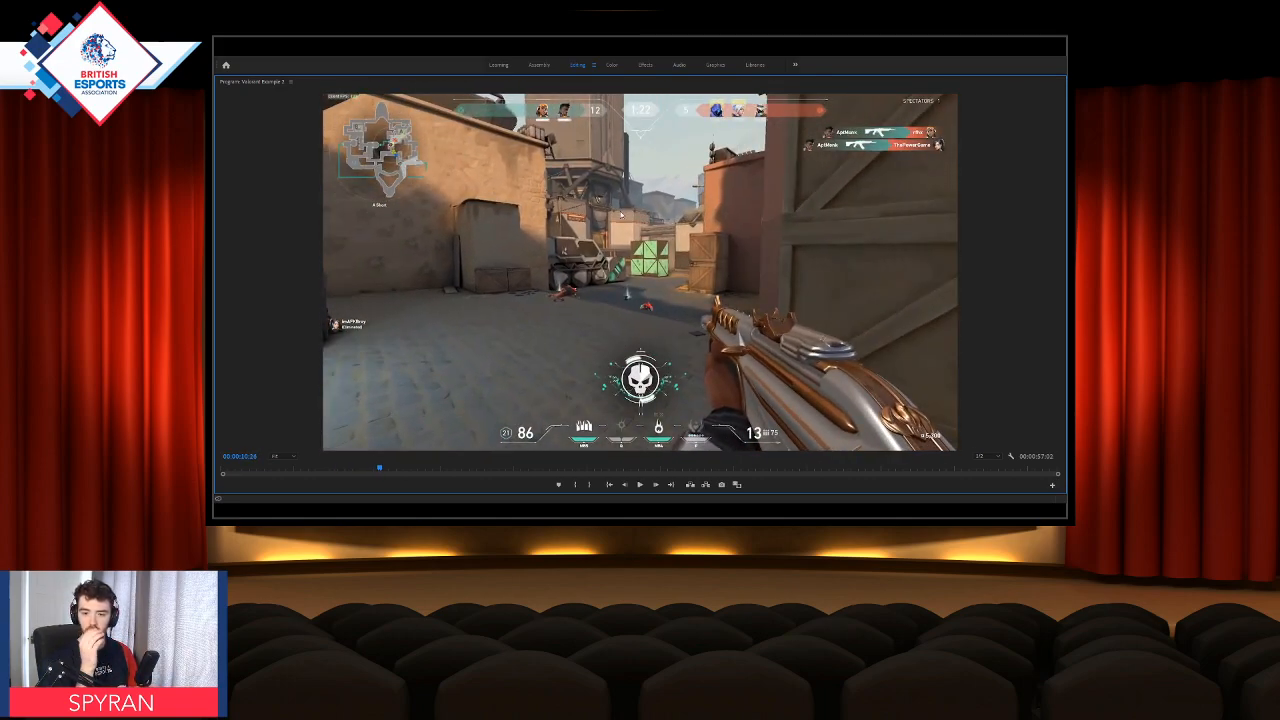
pyautogui.press('space')
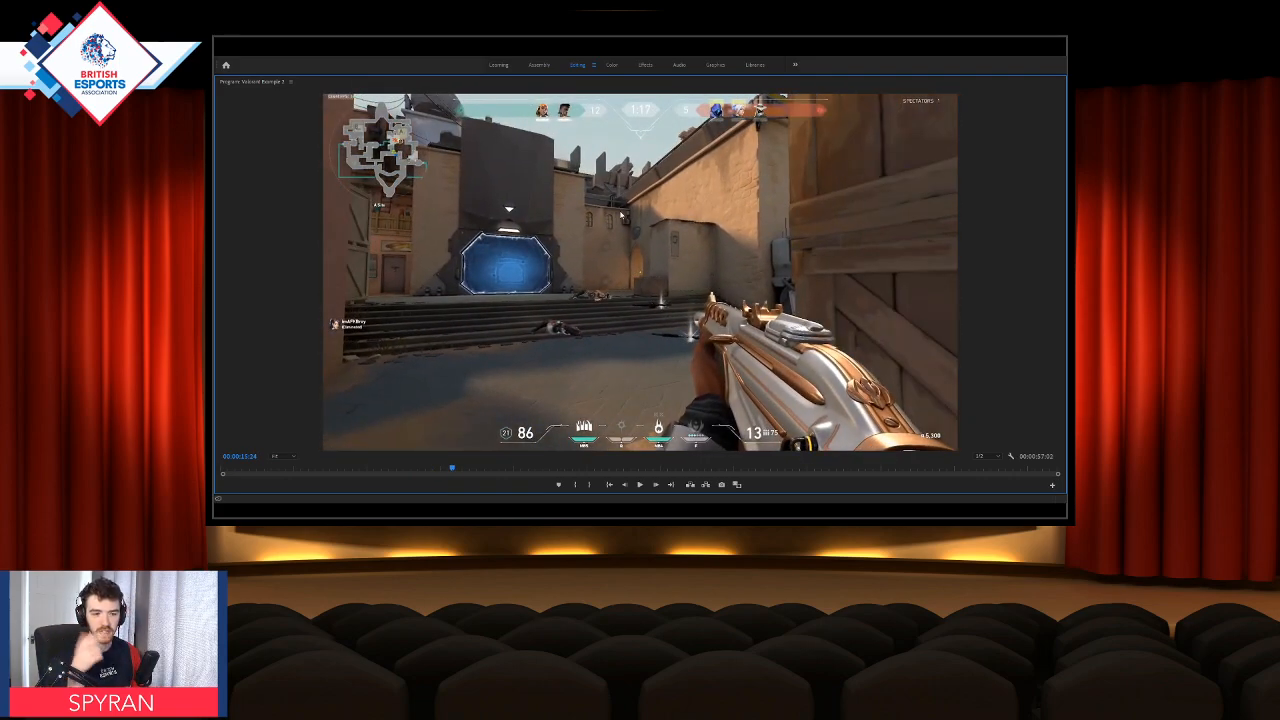
pyautogui.press('space')
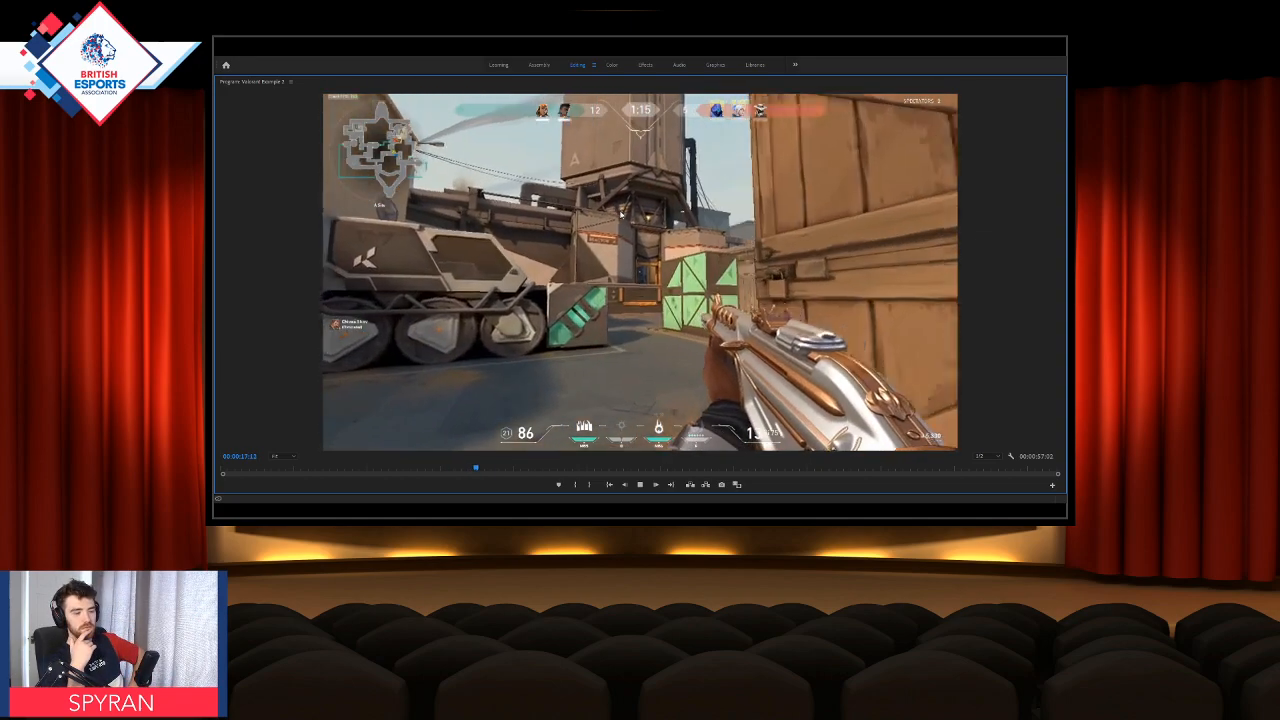
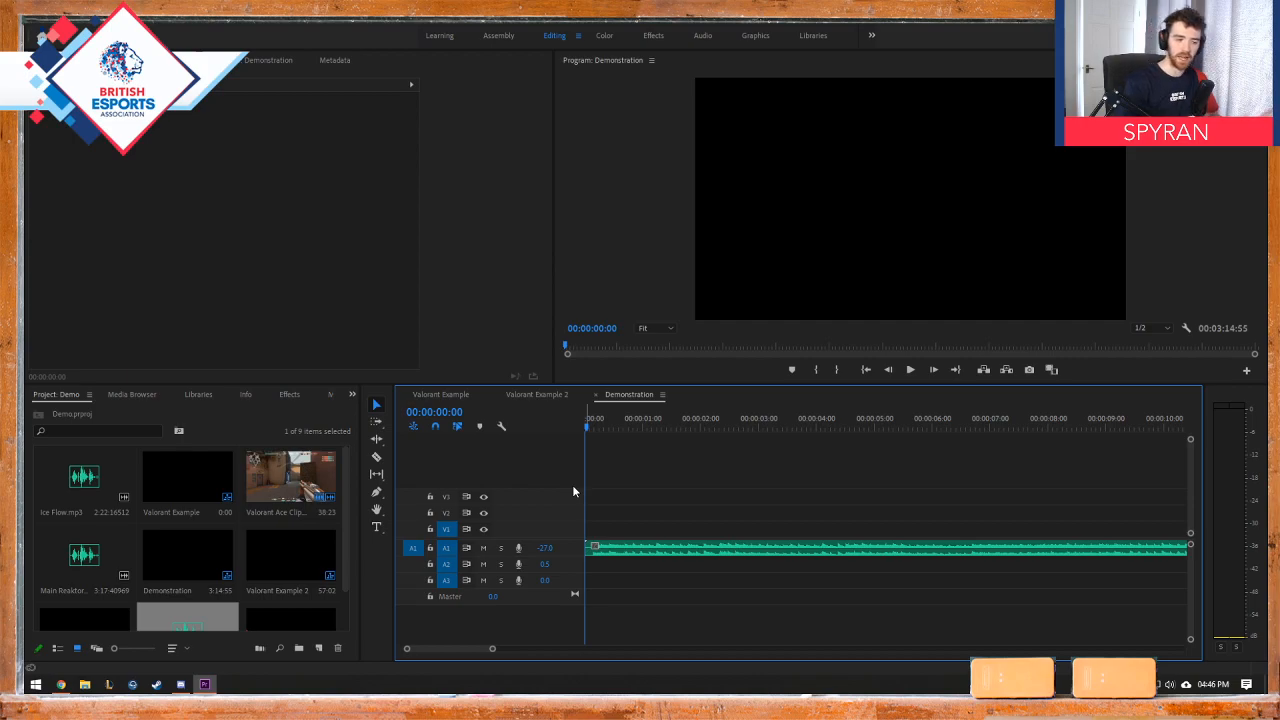
# Step: Place the Valorant Ace Clip about half a second into the Demonstration sequence on V2/A2 and lower the A2 volume to -18.6
pyautogui.moveTo(309, 494); pyautogui.dragTo(618, 514)
pyautogui.moveTo(546, 564); pyautogui.dragTo(486, 569)
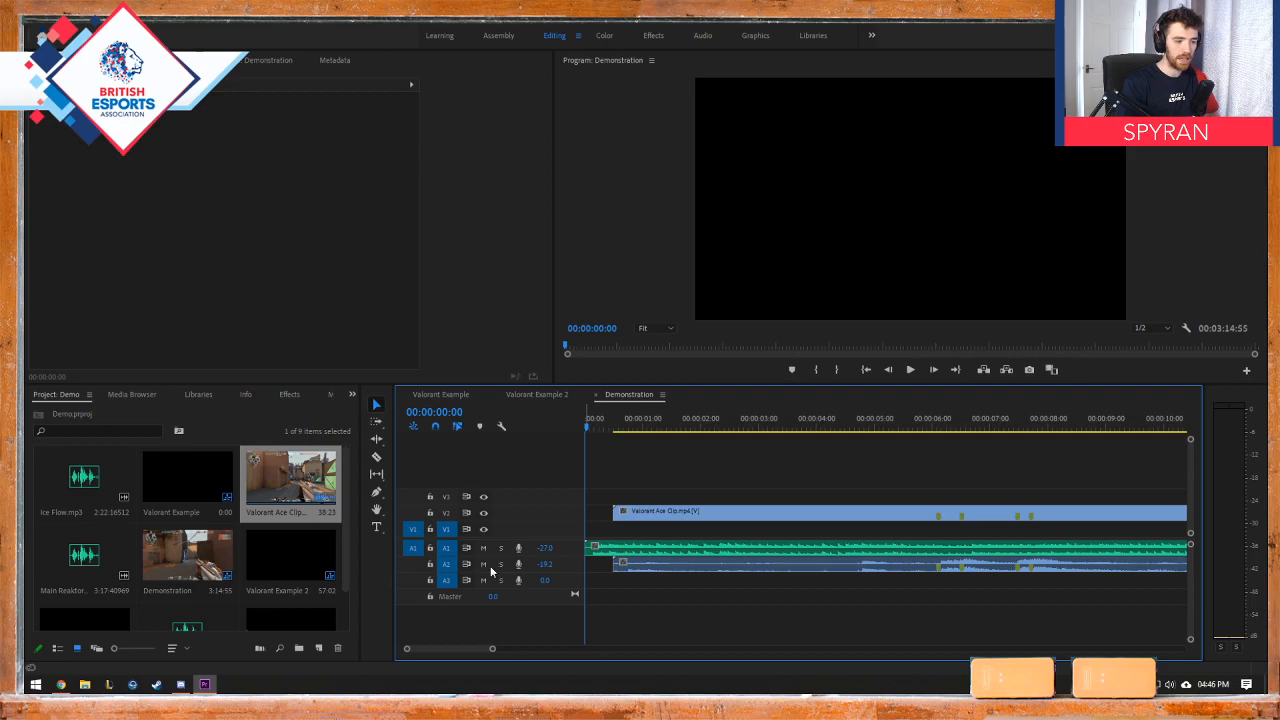
pyautogui.moveTo(653, 427); pyautogui.dragTo(645, 427)
pyautogui.moveTo(543, 564)
pyautogui.mouseDown()
pyautogui.moveTo(515, 566)
pyautogui.moveTo(527, 566)
pyautogui.mouseUp()
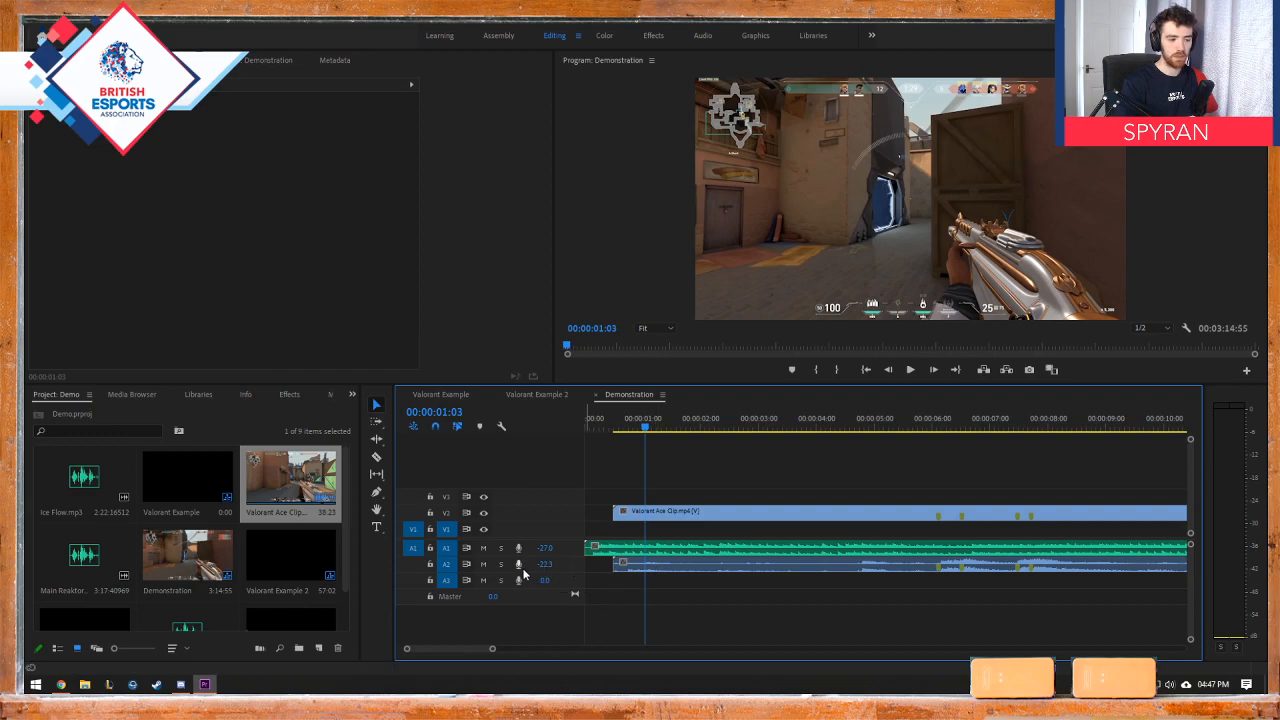
pyautogui.moveTo(552, 566); pyautogui.dragTo(575, 564)
# Step: Play the sequence from the start past the first kills, and lower the A2 game audio volume to -21.7
pyautogui.moveTo(645, 428); pyautogui.dragTo(607, 431)
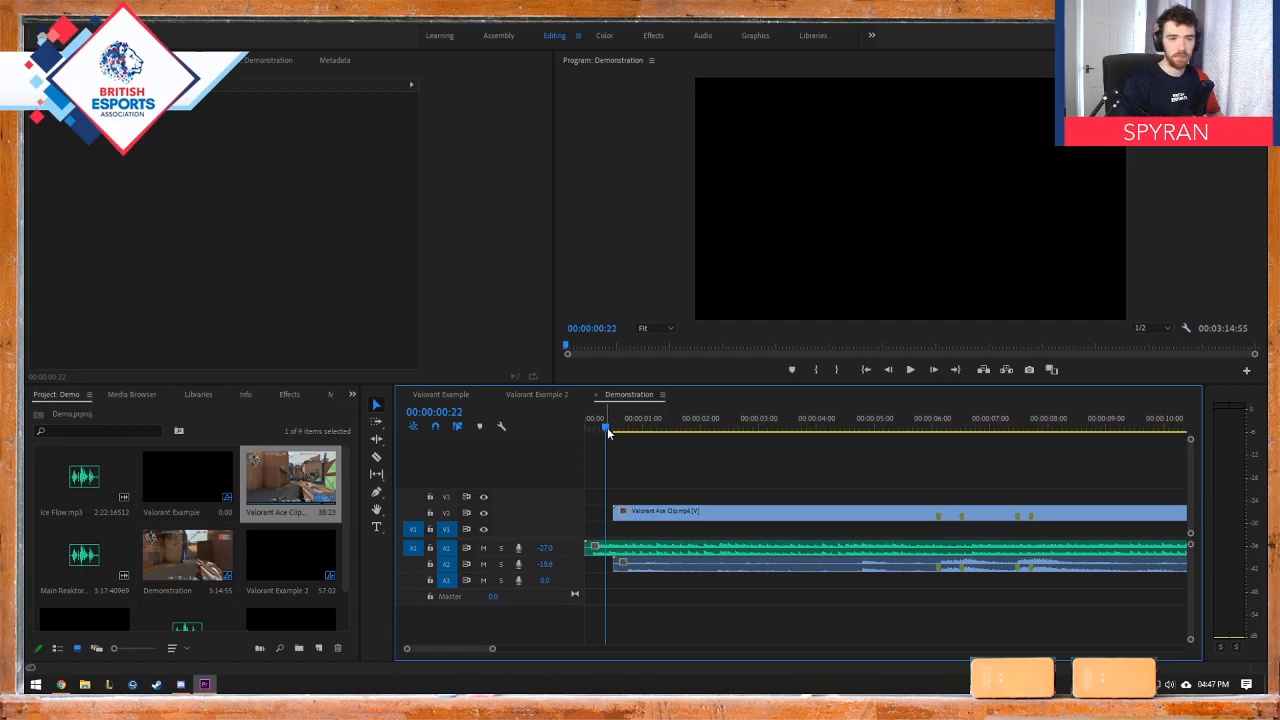
pyautogui.click(578, 428)
pyautogui.press('space')
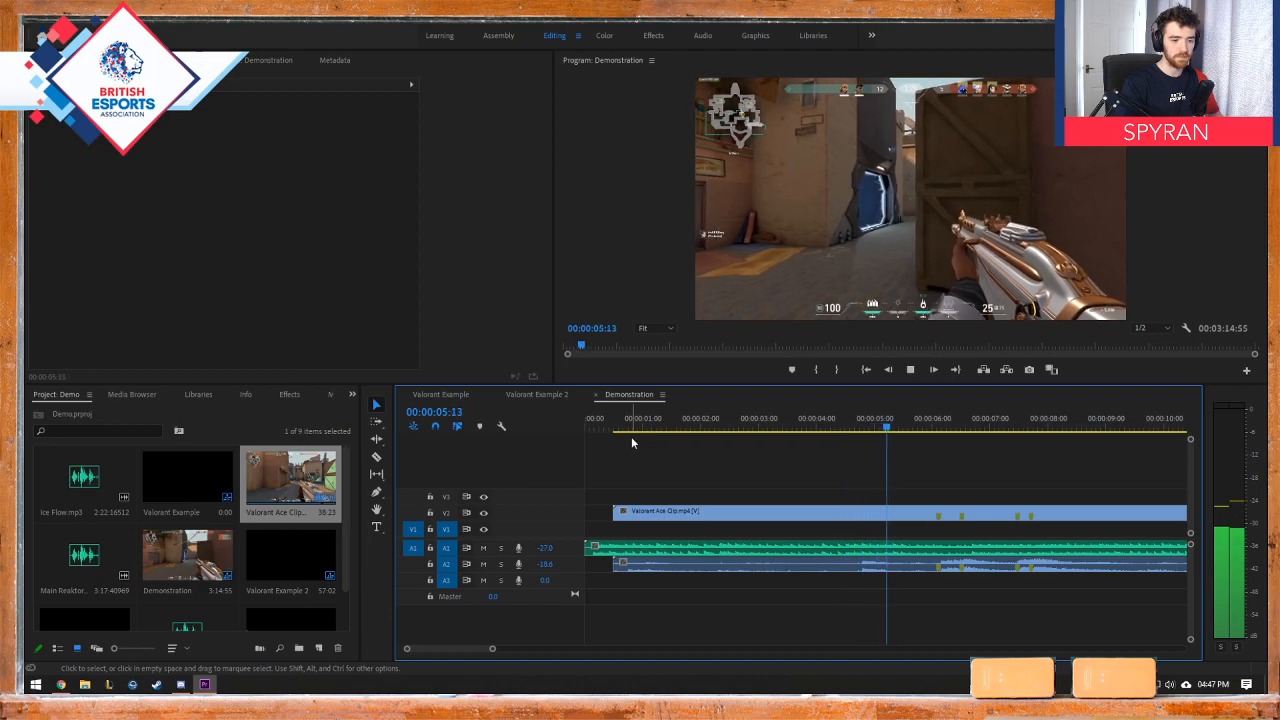
pyautogui.press('space')
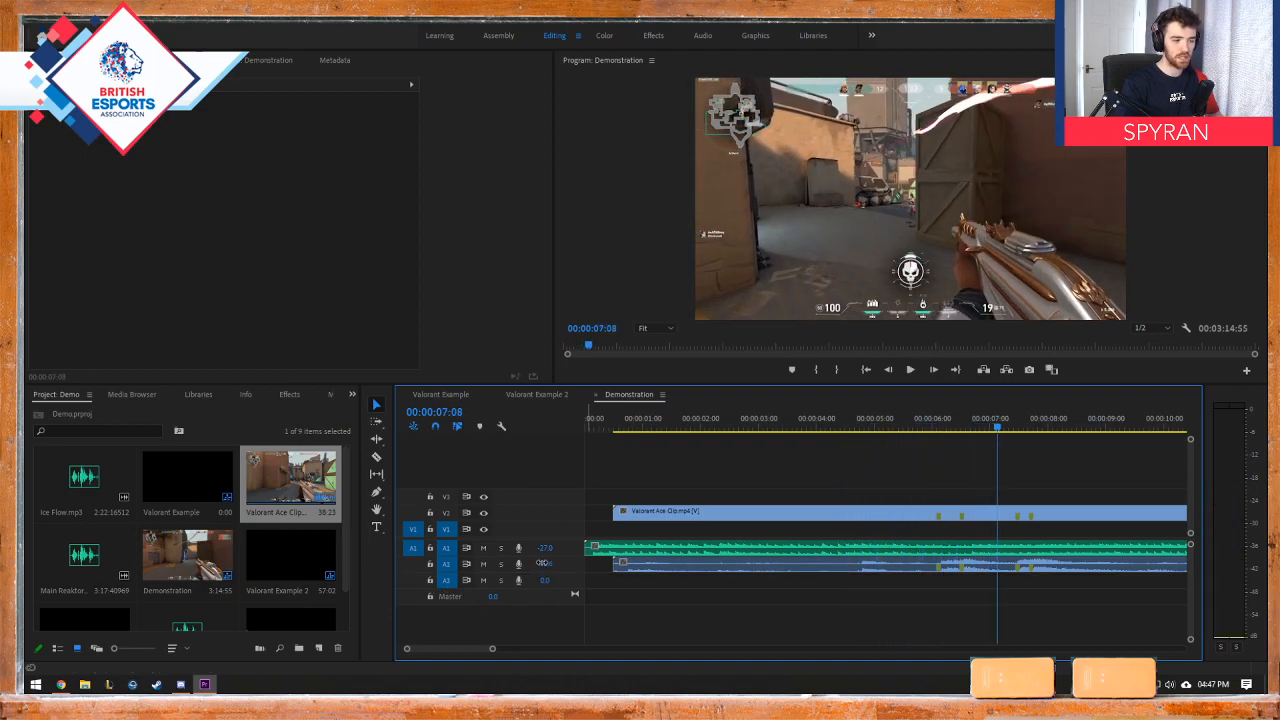
pyautogui.moveTo(541, 563); pyautogui.dragTo(528, 564)
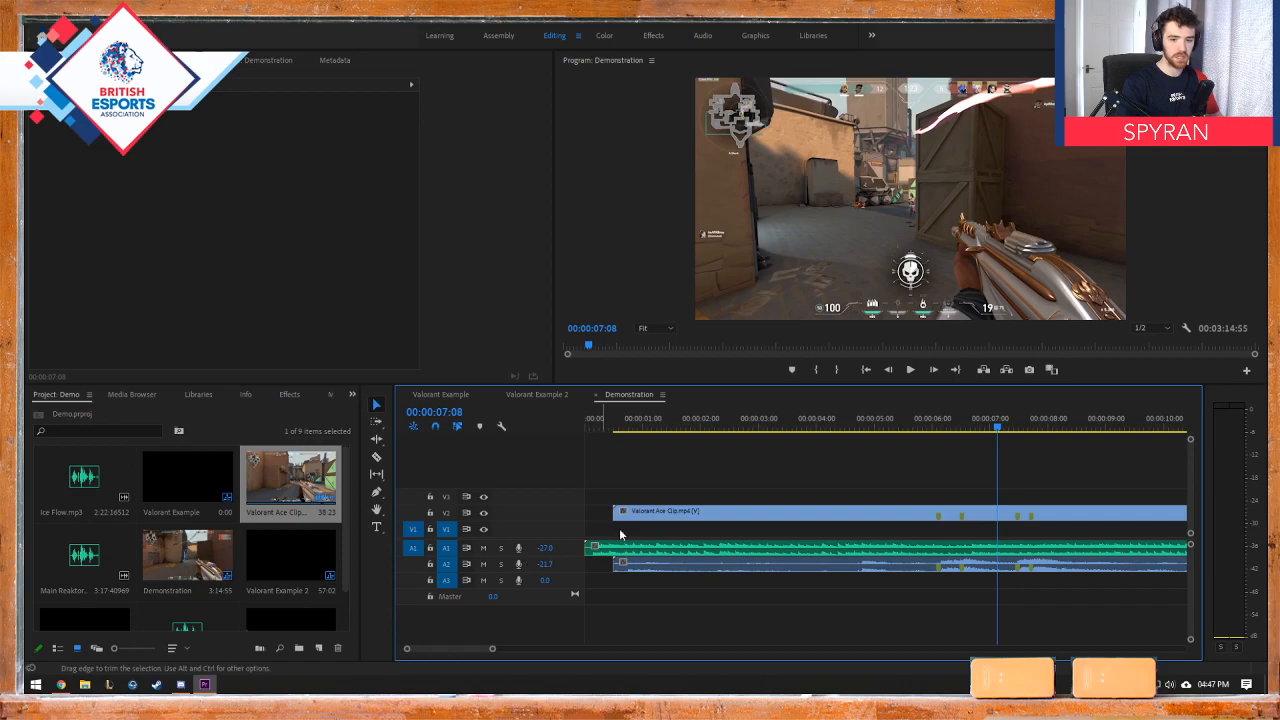
# Step: Replay from the sequence start, raise the A1 music volume to -23.9, and continue playback to check the balance
pyautogui.moveTo(618, 428); pyautogui.dragTo(607, 432)
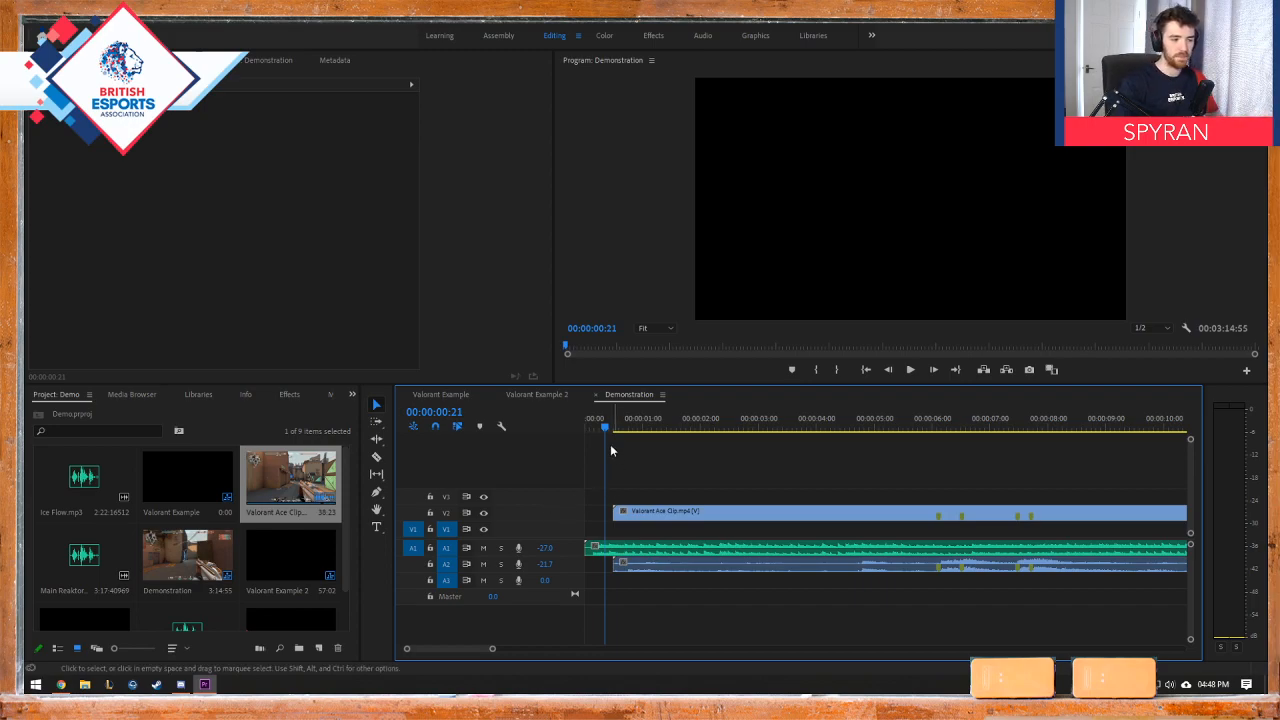
pyautogui.moveTo(605, 428); pyautogui.dragTo(576, 431)
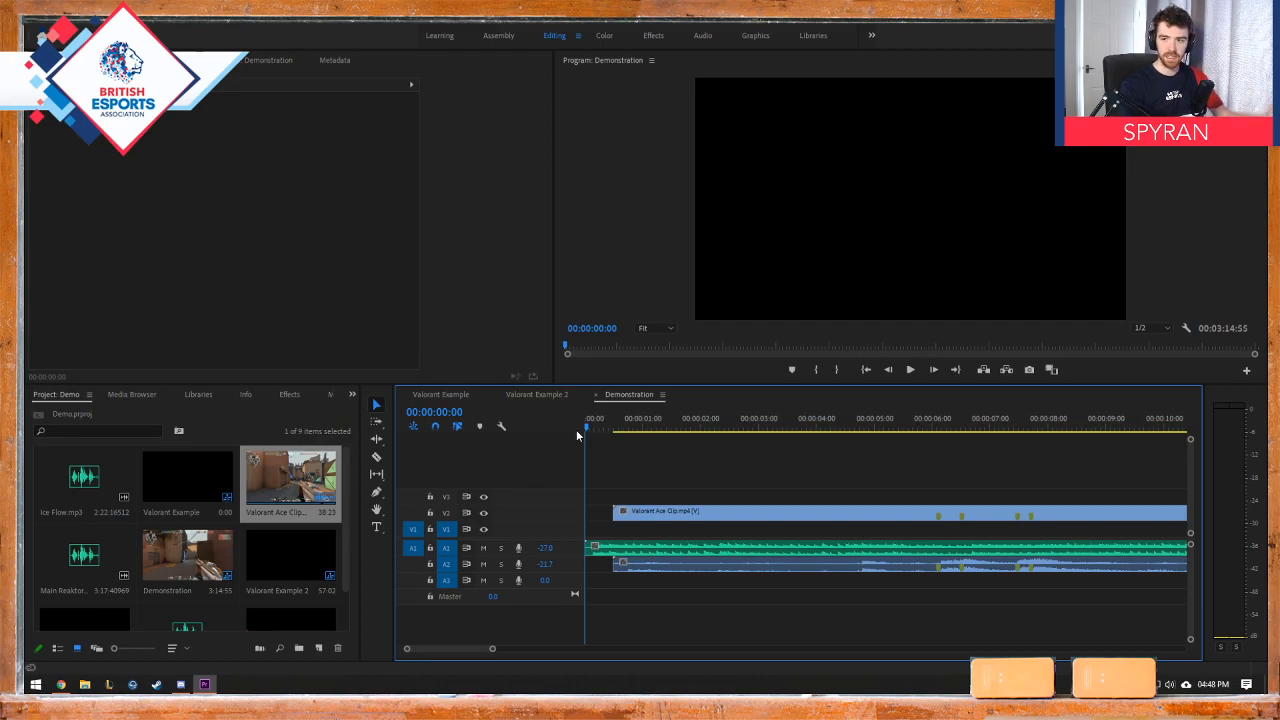
pyautogui.press('space')
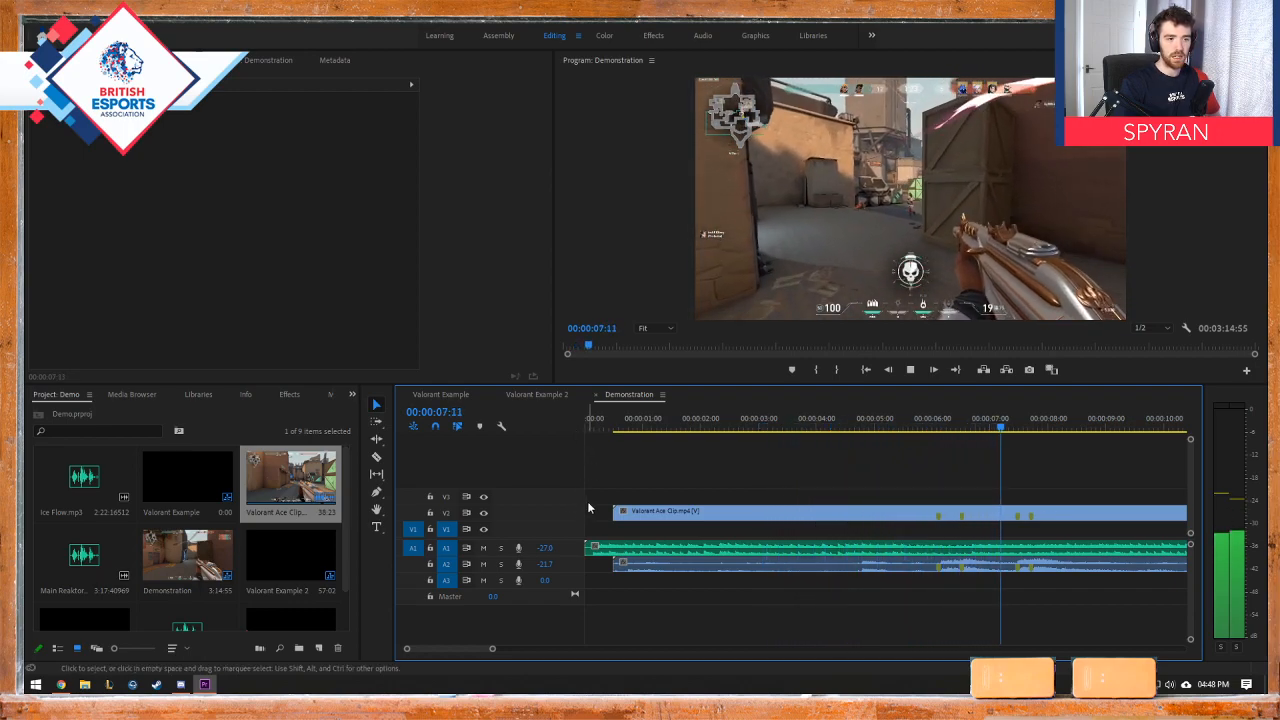
pyautogui.press('space')
pyautogui.moveTo(550, 549); pyautogui.dragTo(578, 549)
pyautogui.press('space')
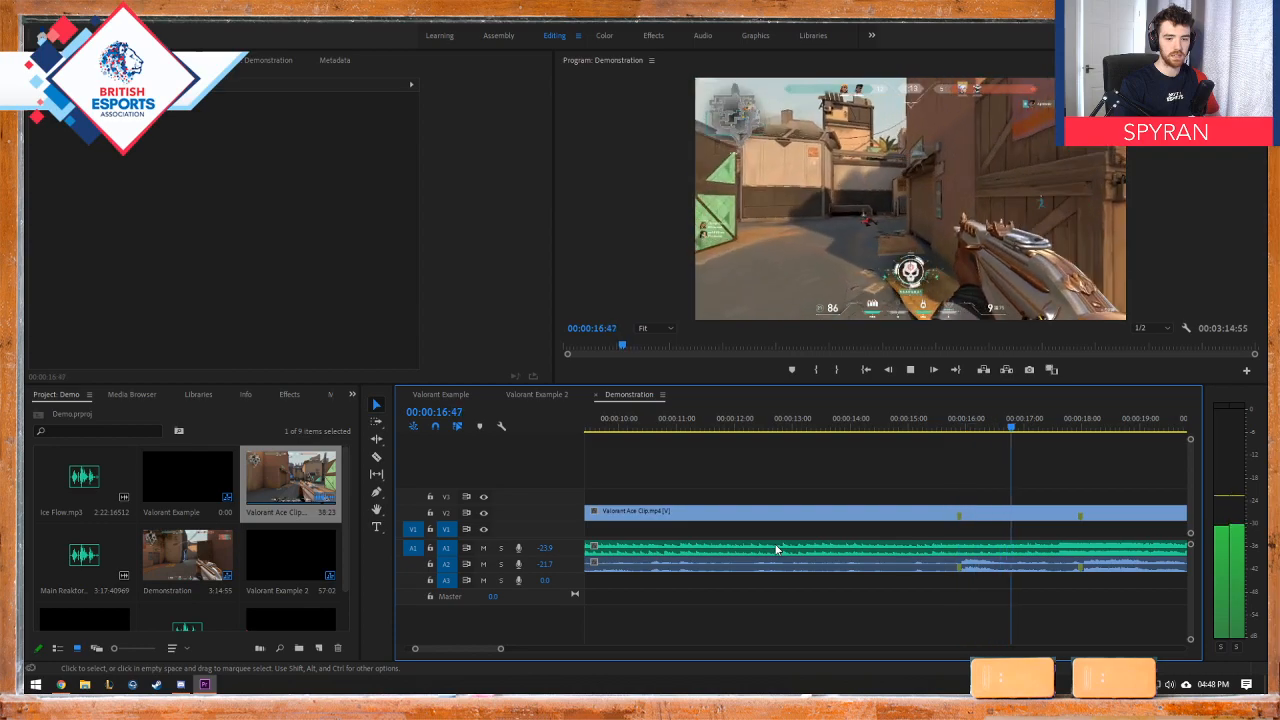
pyautogui.press('space')
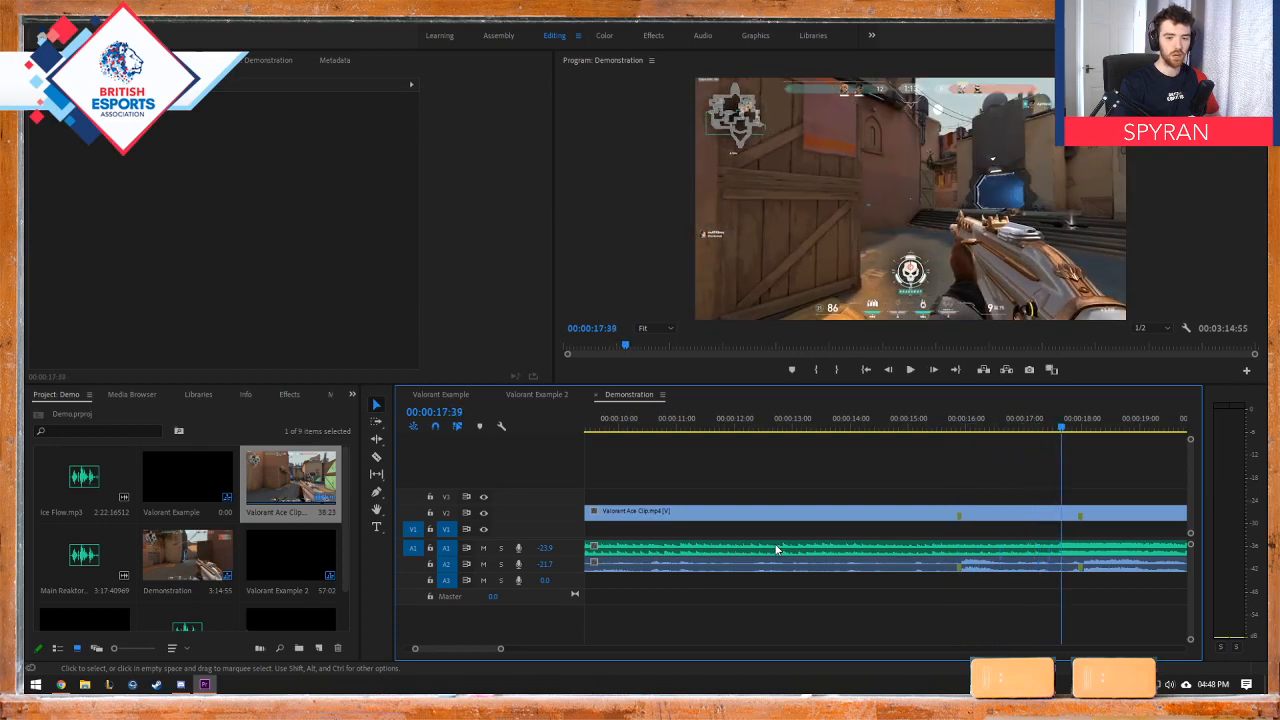
# Step: Fit the whole gameplay clip in the timeline view and scrub through its opening from the sequence start
pyautogui.moveTo(480, 649); pyautogui.dragTo(413, 650)
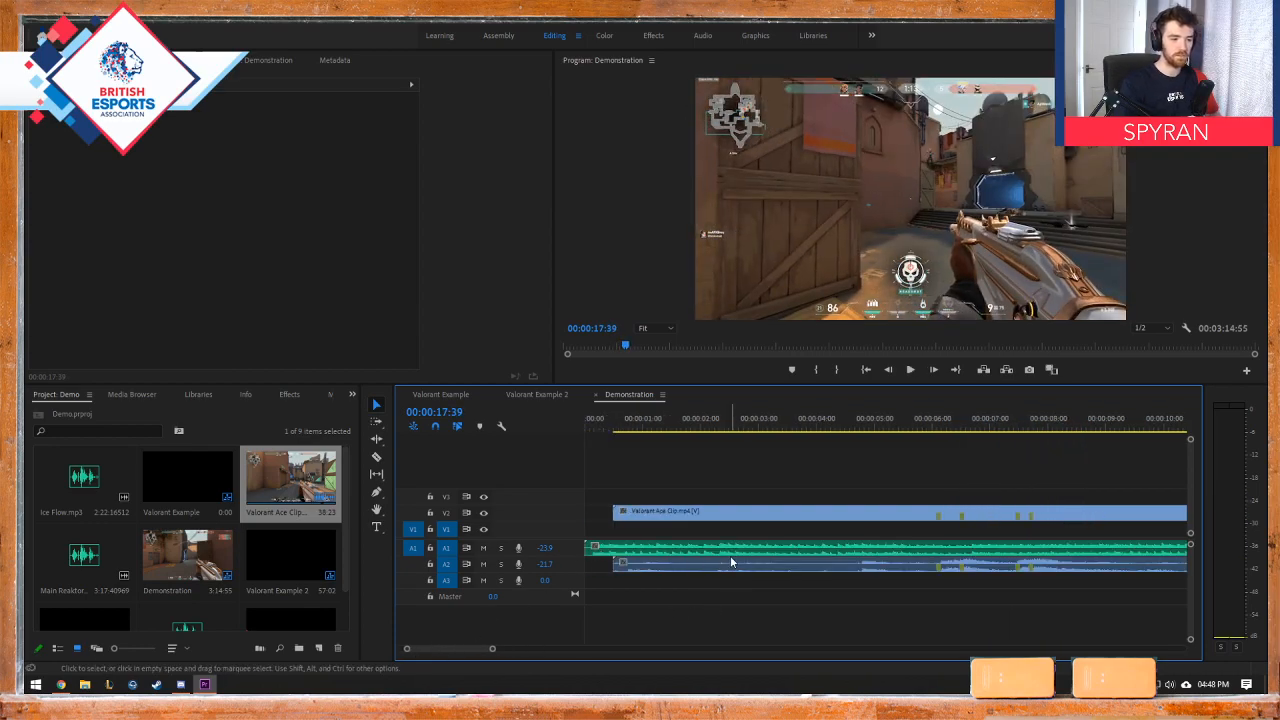
pyautogui.scroll(-4, 712, 574)
pyautogui.scroll(-1, 703, 578)
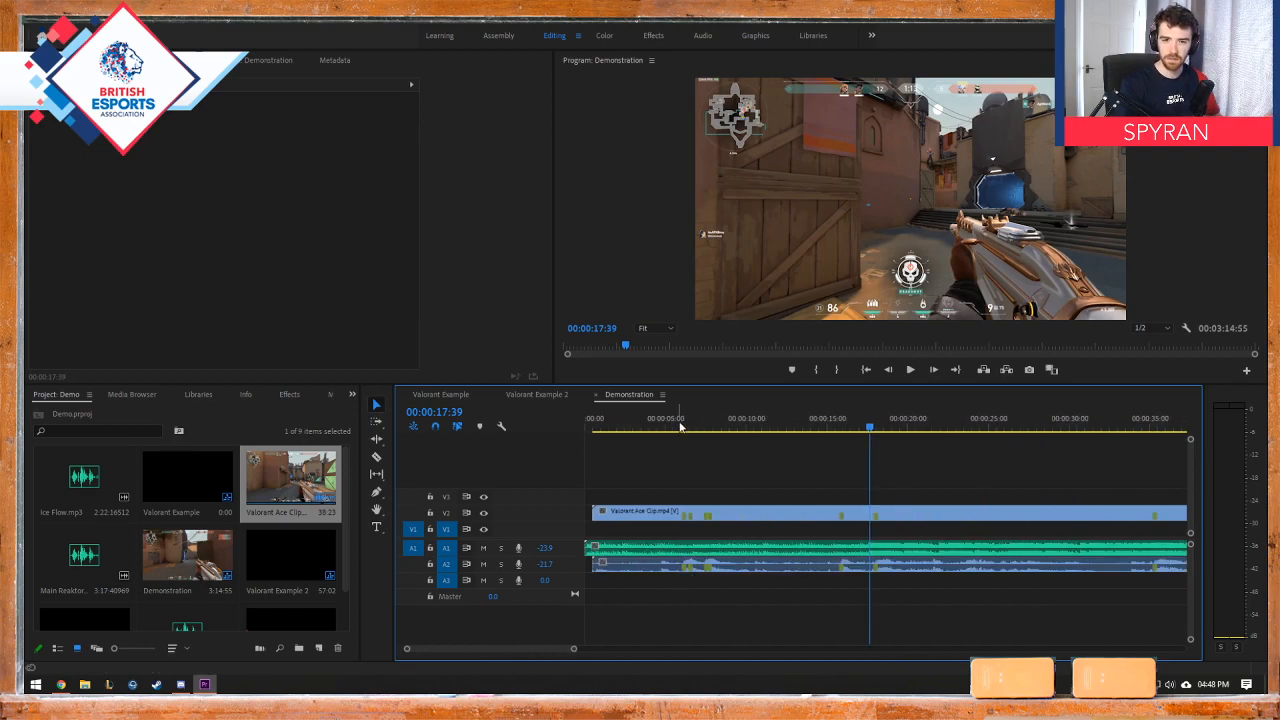
pyautogui.click(591, 427)
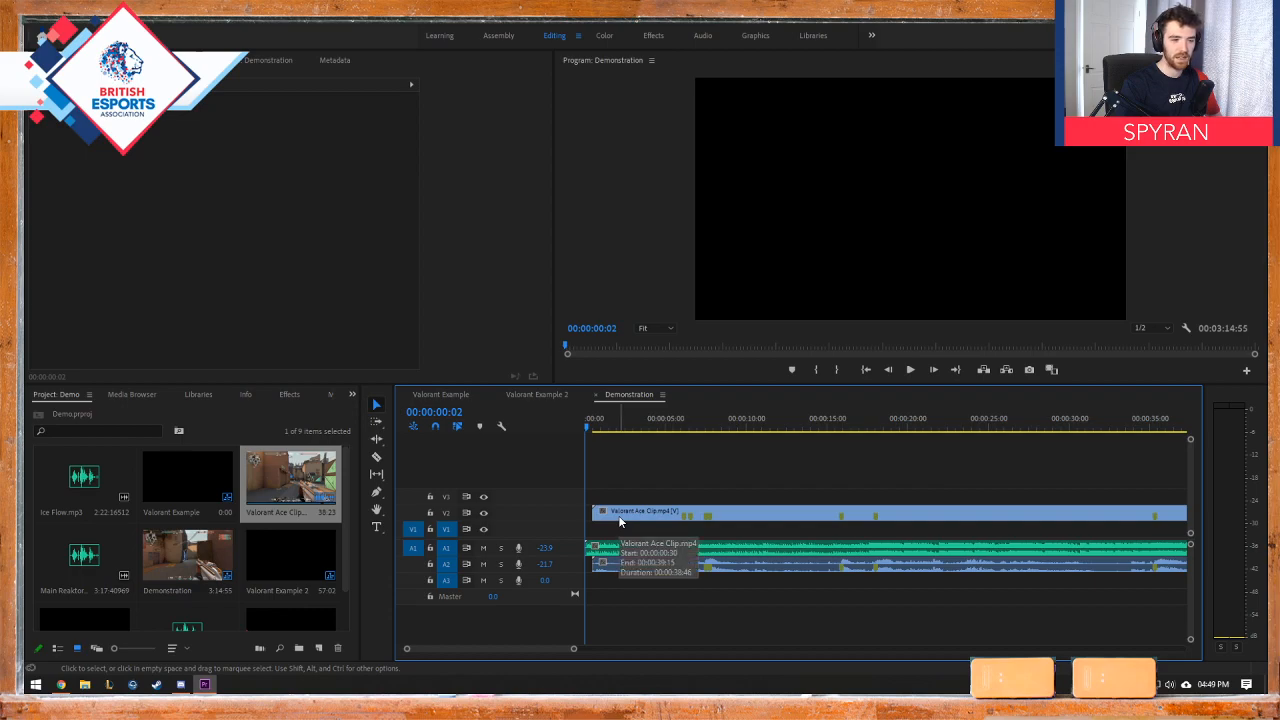
pyautogui.press('-')
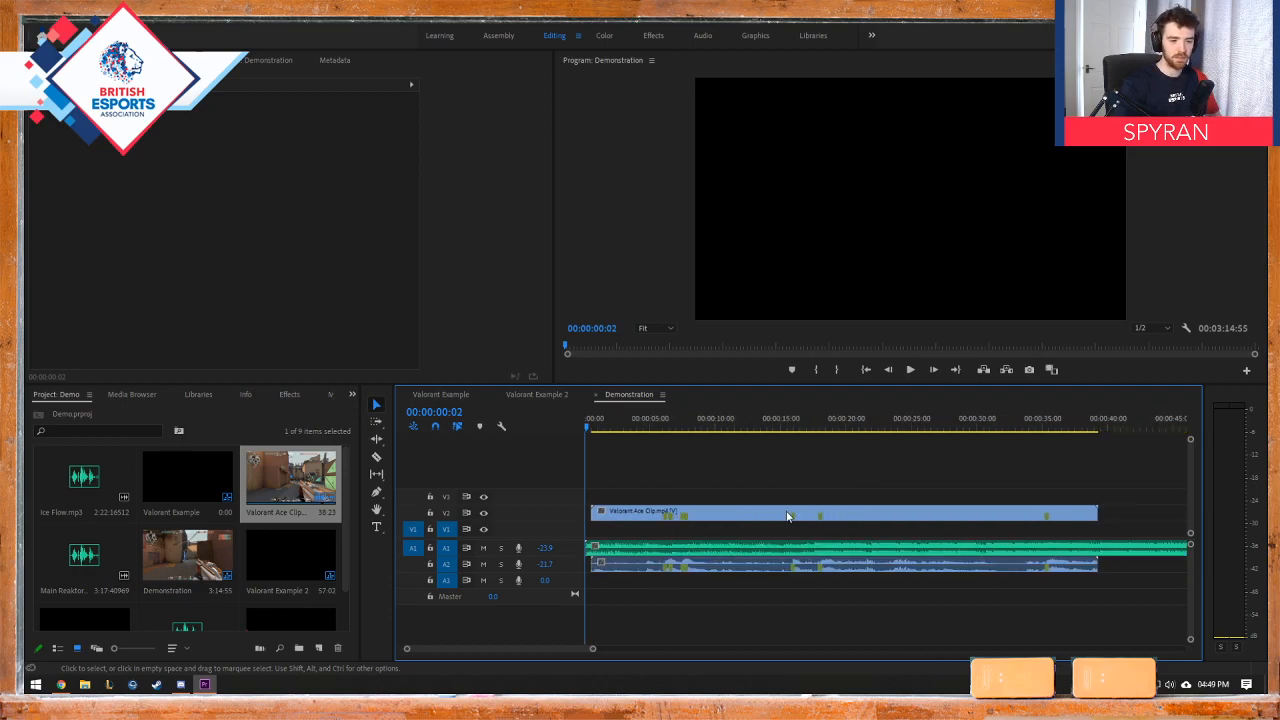
pyautogui.scroll(1, 787, 516)
pyautogui.press('Home')
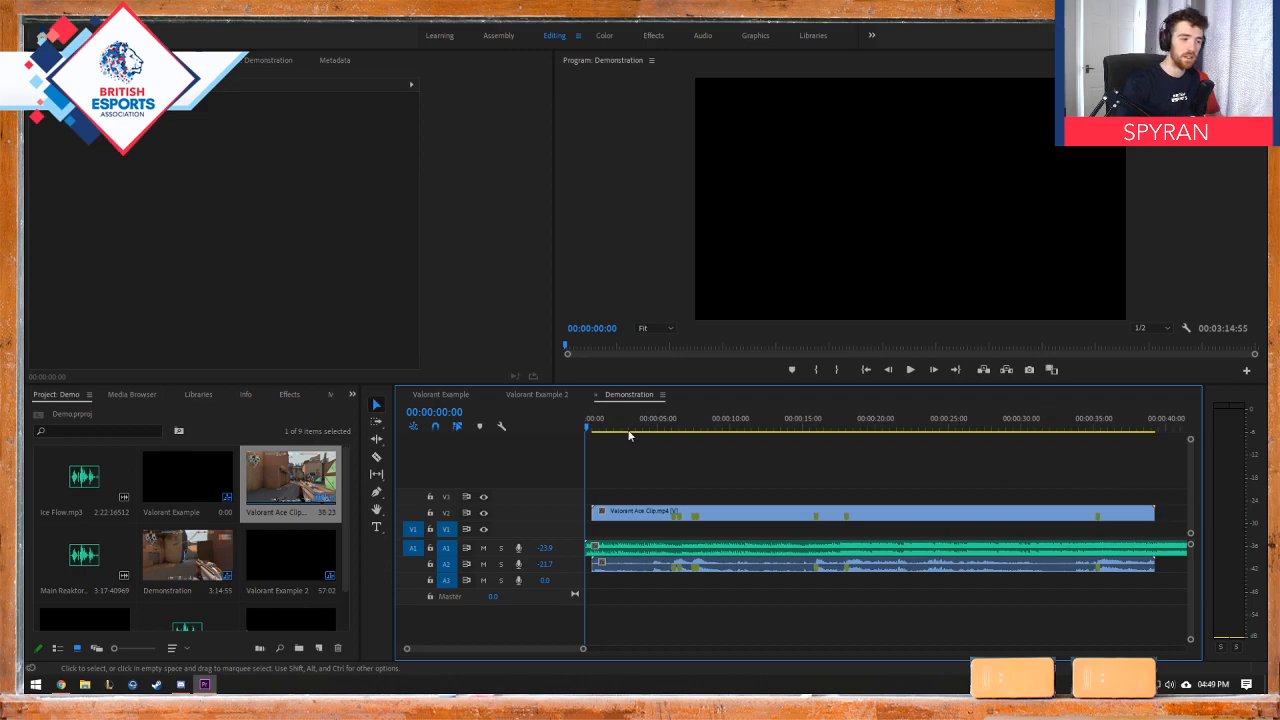
pyautogui.moveTo(589, 428); pyautogui.dragTo(612, 431)
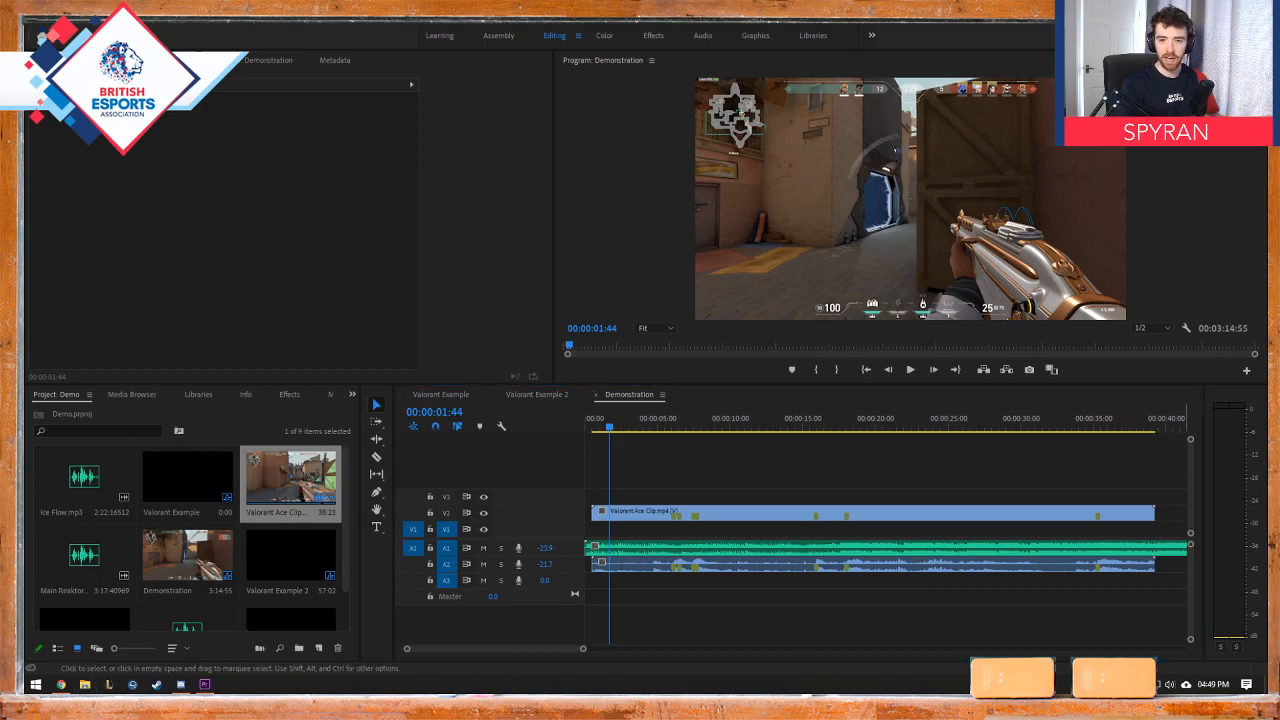
# Step: Open the BEA Media folder in Documents and add the British Esports logo animation to V3 at the sequence start
pyautogui.click(277, 245)
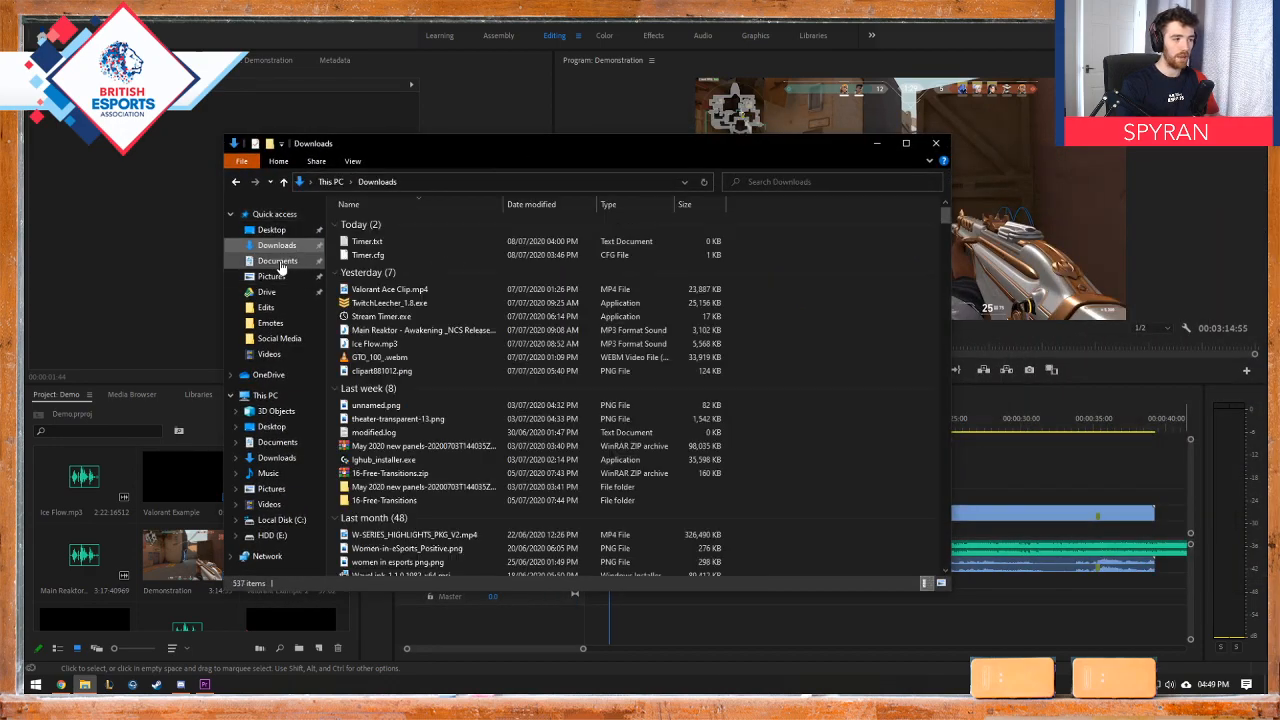
pyautogui.click(277, 261)
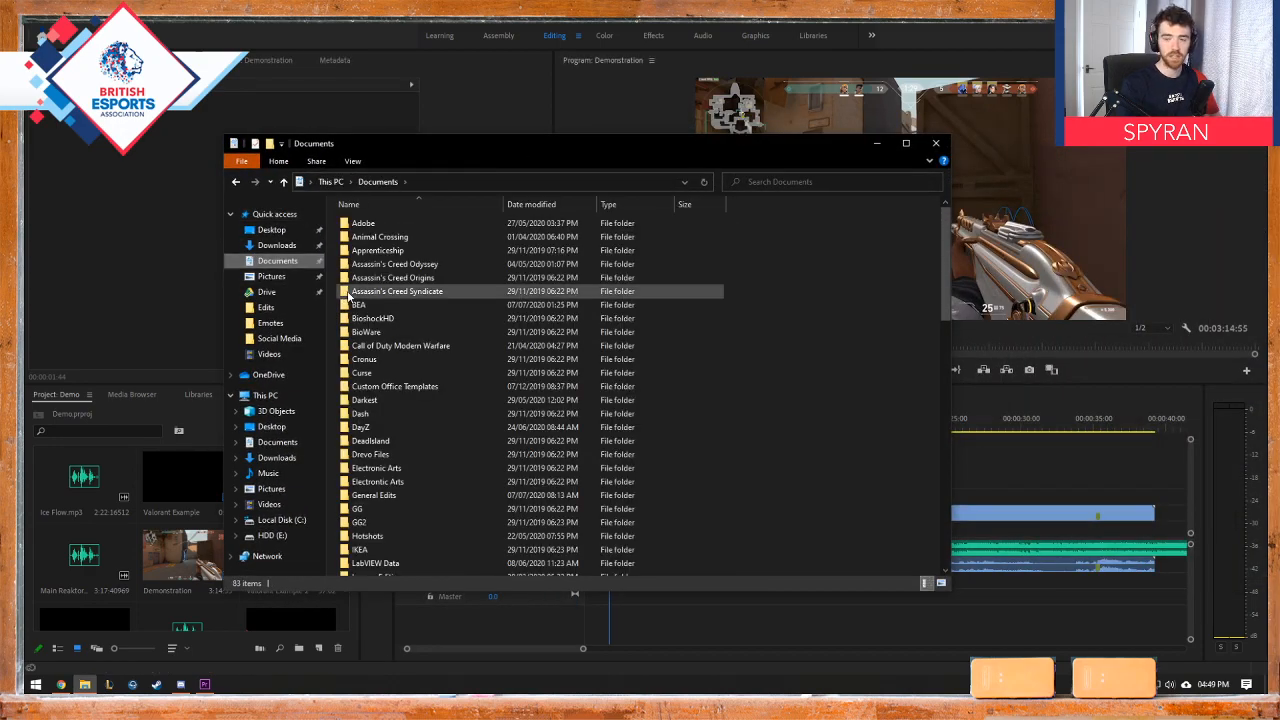
pyautogui.moveTo(340, 152); pyautogui.dragTo(360, 131)
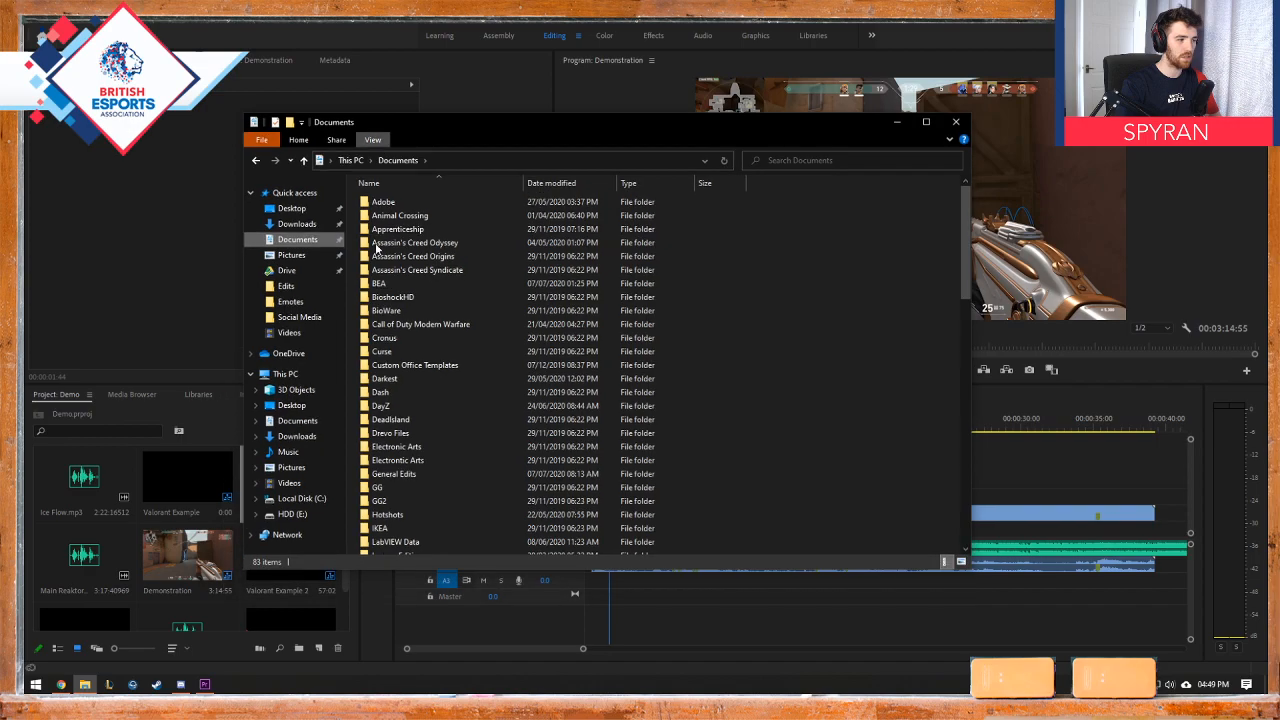
pyautogui.doubleClick(377, 285)
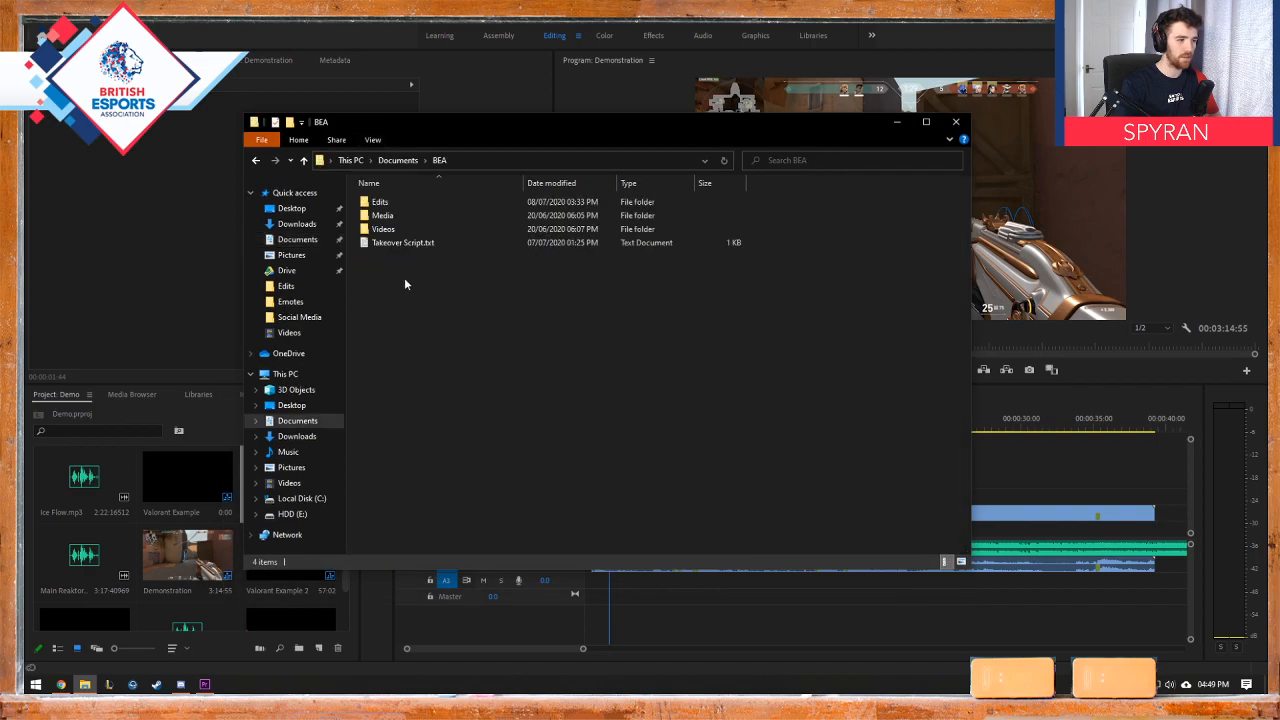
pyautogui.doubleClick(392, 216)
pyautogui.moveTo(504, 126); pyautogui.dragTo(1279, 130)
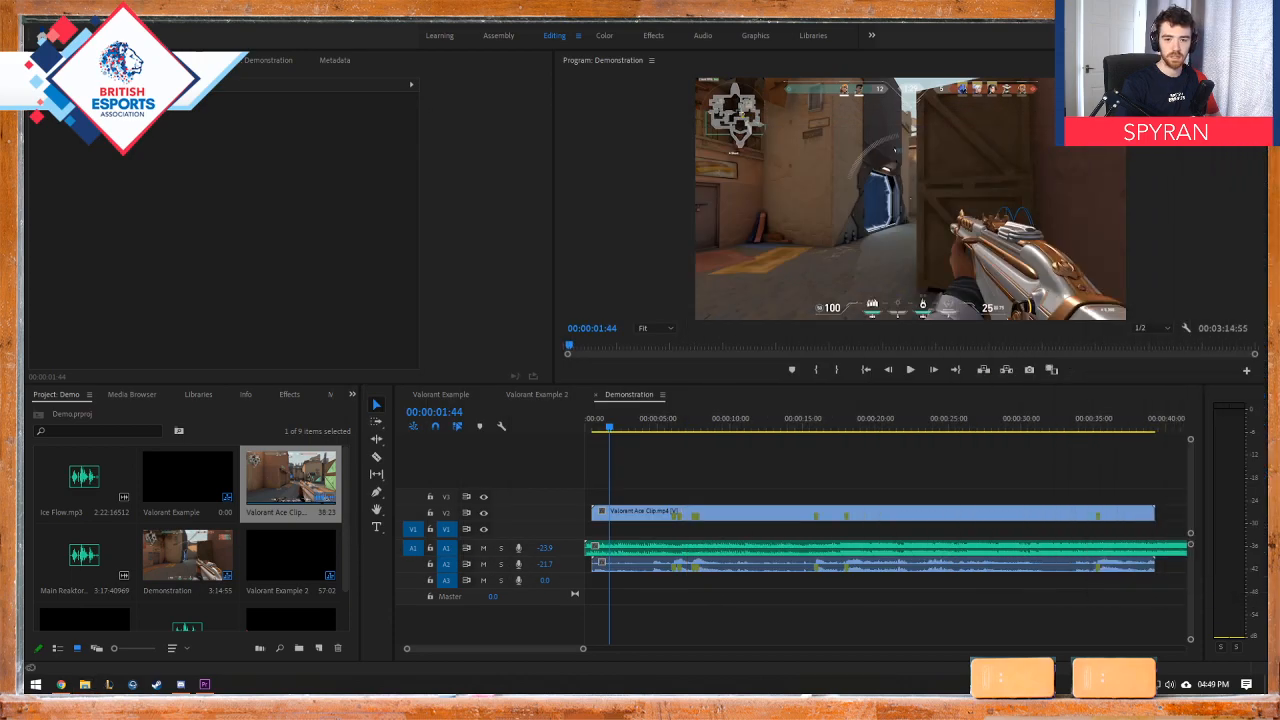
pyautogui.moveTo(1279, 475); pyautogui.dragTo(586, 498)
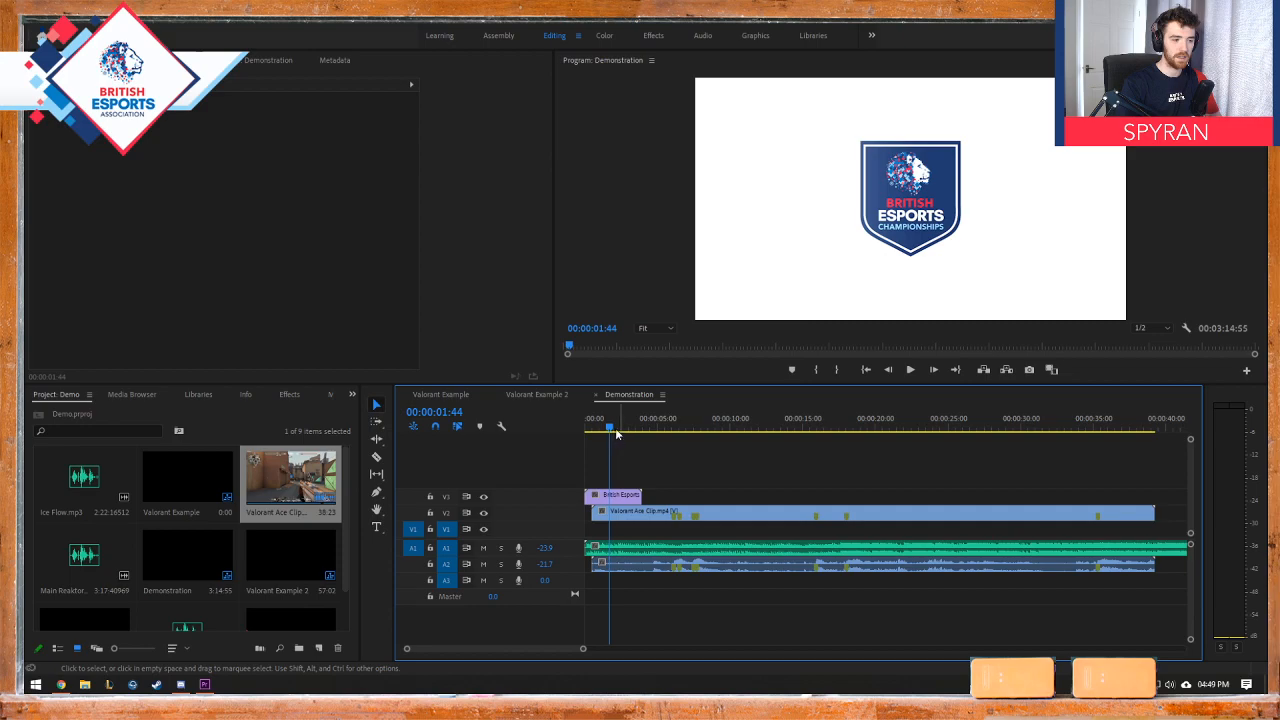
# Step: Scrub and play the British Esports logo animation to examine how it overlaps the start of the gameplay
pyautogui.moveTo(616, 433)
pyautogui.mouseDown()
pyautogui.moveTo(591, 430)
pyautogui.moveTo(604, 430)
pyautogui.mouseUp()
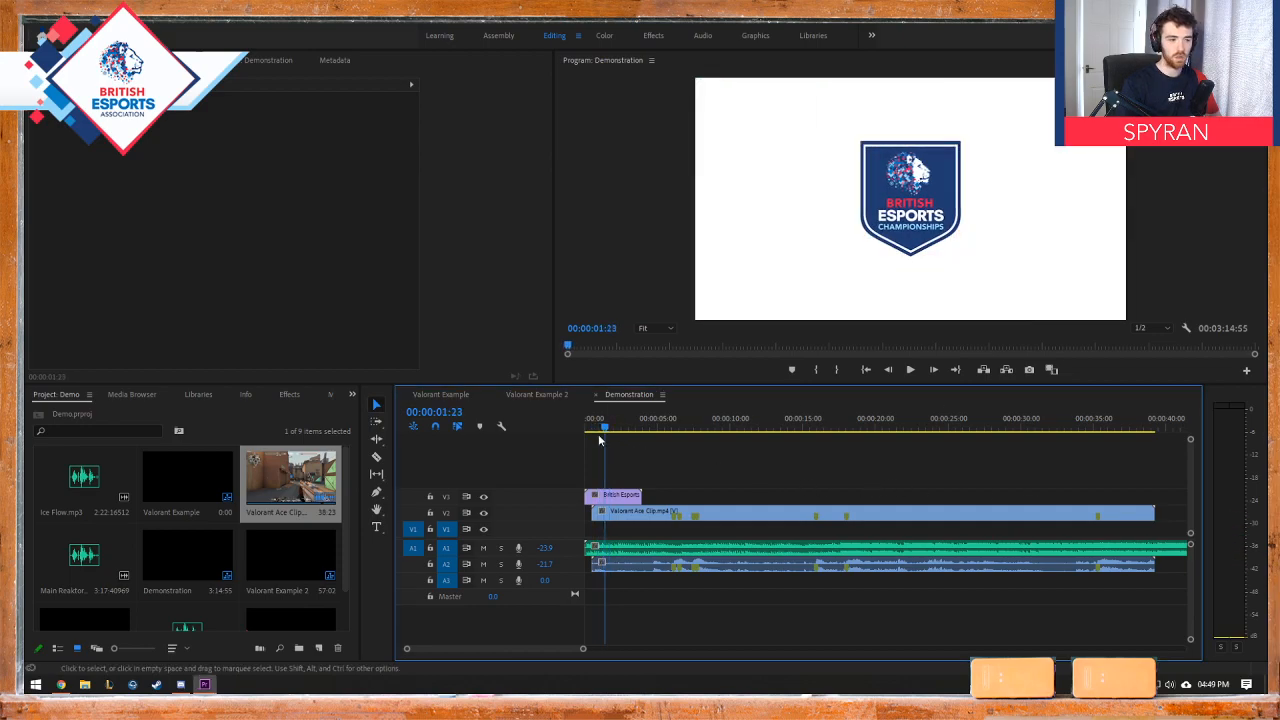
pyautogui.moveTo(603, 430)
pyautogui.mouseDown()
pyautogui.moveTo(574, 425)
pyautogui.moveTo(604, 430)
pyautogui.moveTo(588, 425)
pyautogui.mouseUp()
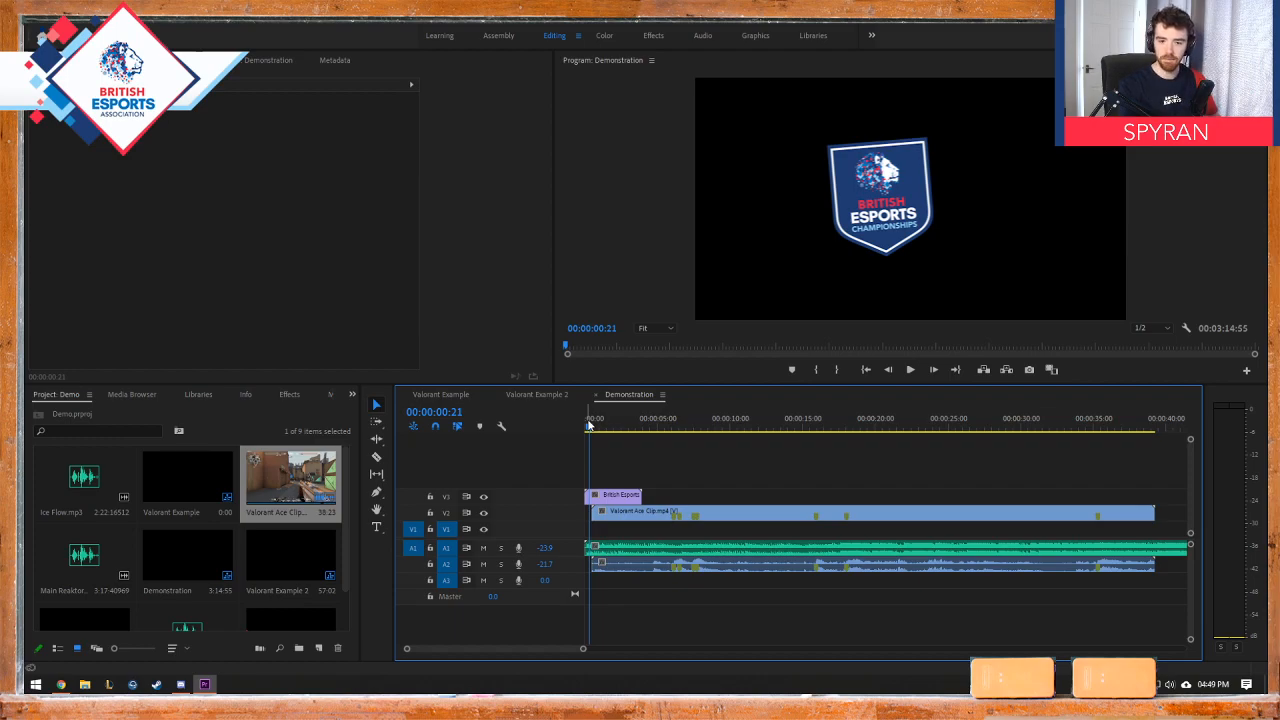
pyautogui.moveTo(588, 425); pyautogui.dragTo(596, 428)
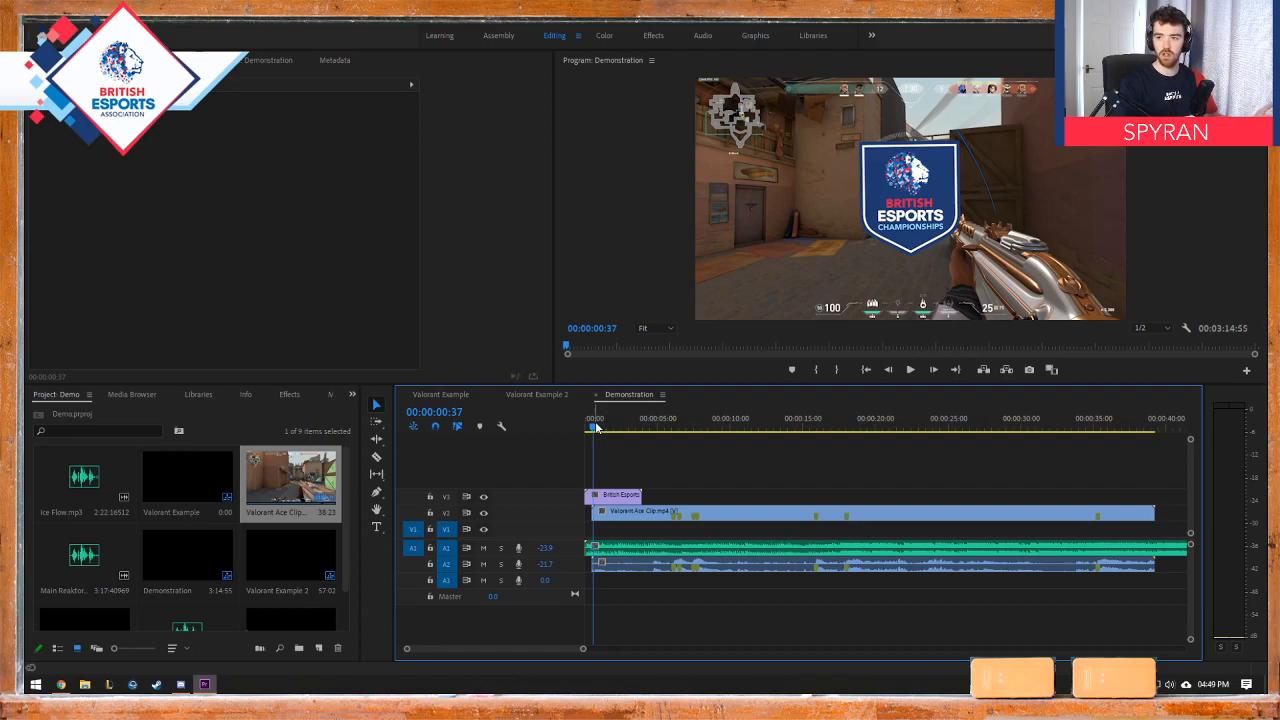
pyautogui.moveTo(596, 424); pyautogui.dragTo(568, 426)
pyautogui.press('space')
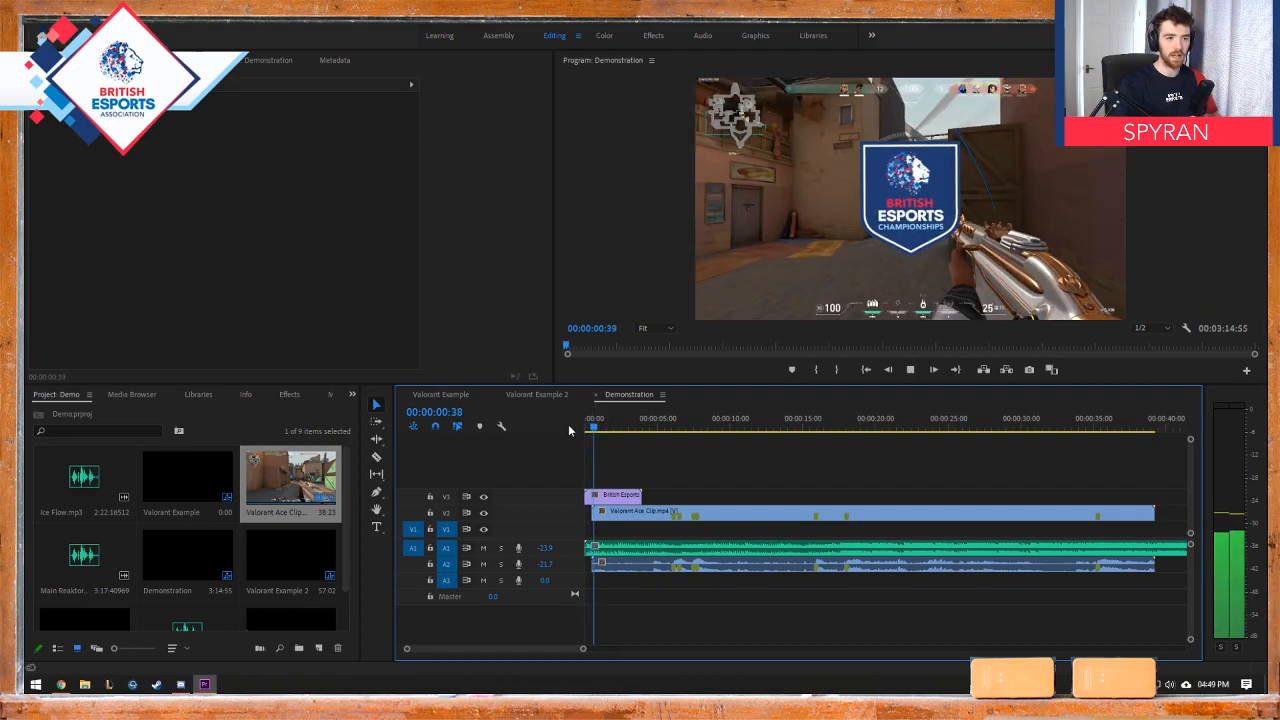
pyautogui.press('space')
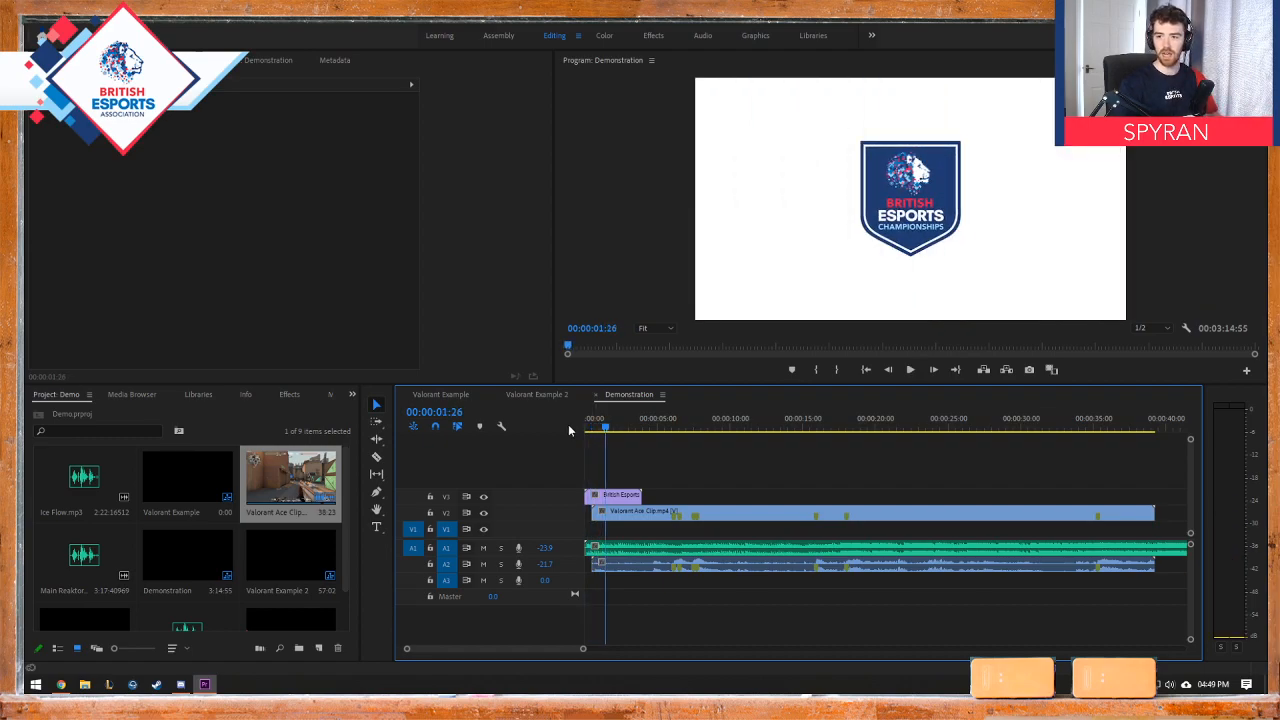
pyautogui.moveTo(603, 428); pyautogui.dragTo(590, 428)
pyautogui.click(594, 428)
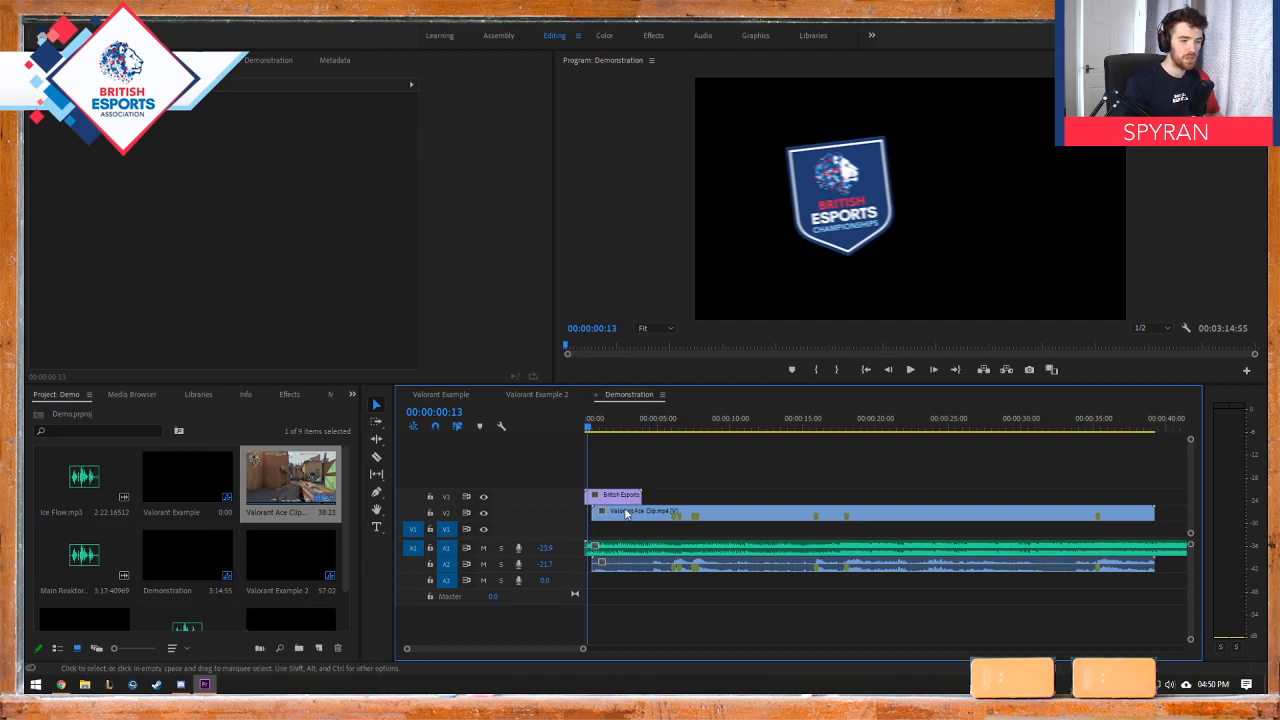
# Step: Move the Valorant Ace Clip with its audio so it starts at about 00:00:03:07, beneath the end of the logo animation
pyautogui.moveTo(594, 430); pyautogui.dragTo(632, 430)
pyautogui.moveTo(645, 512); pyautogui.dragTo(679, 511)
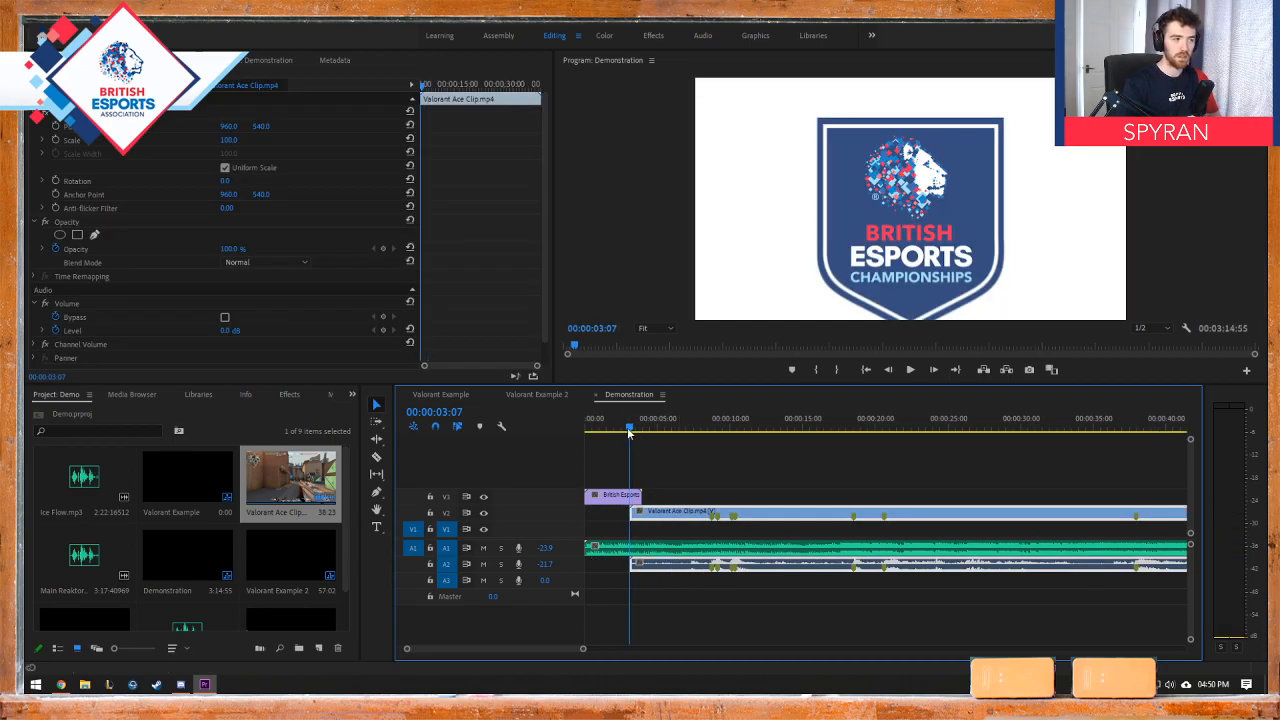
pyautogui.moveTo(629, 432); pyautogui.dragTo(629, 430)
pyautogui.moveTo(678, 512)
pyautogui.mouseDown()
pyautogui.moveTo(693, 512)
pyautogui.moveTo(678, 516)
pyautogui.mouseUp()
# Step: Play the logo intro from the sequence start several times with the music, returning the playhead to 00:00:00:00
pyautogui.moveTo(629, 430); pyautogui.dragTo(582, 432)
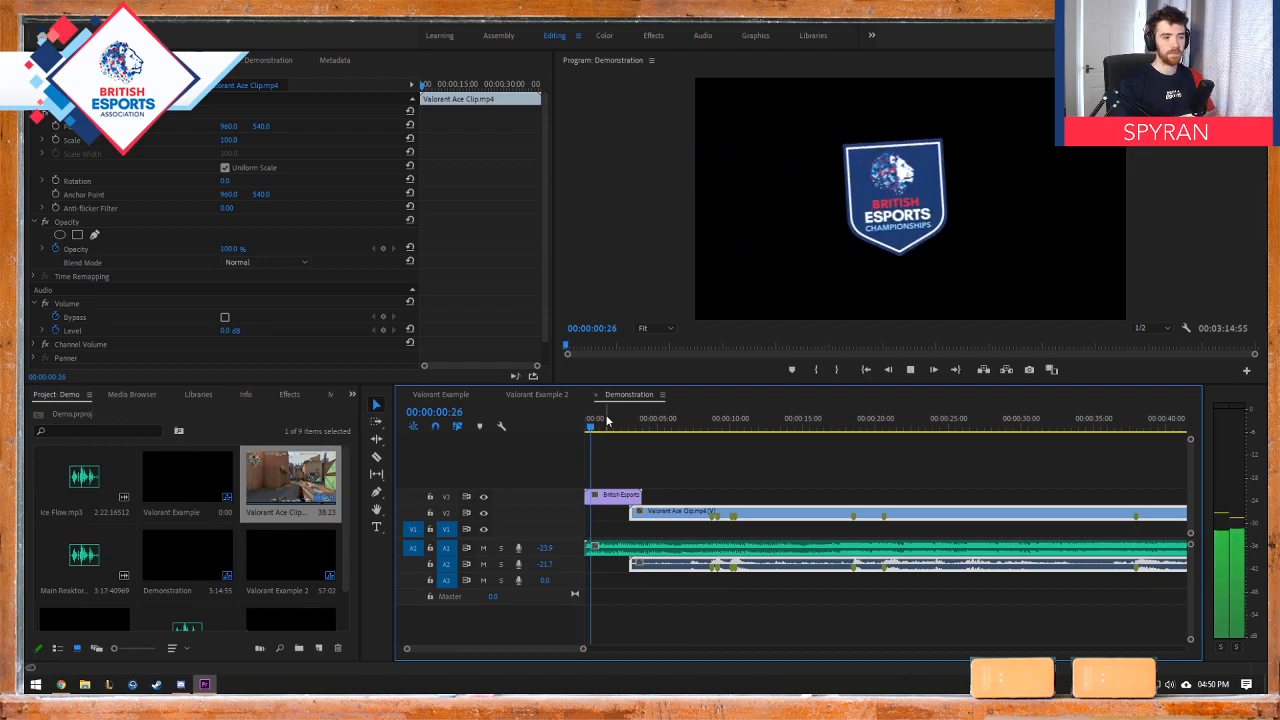
pyautogui.press('space')
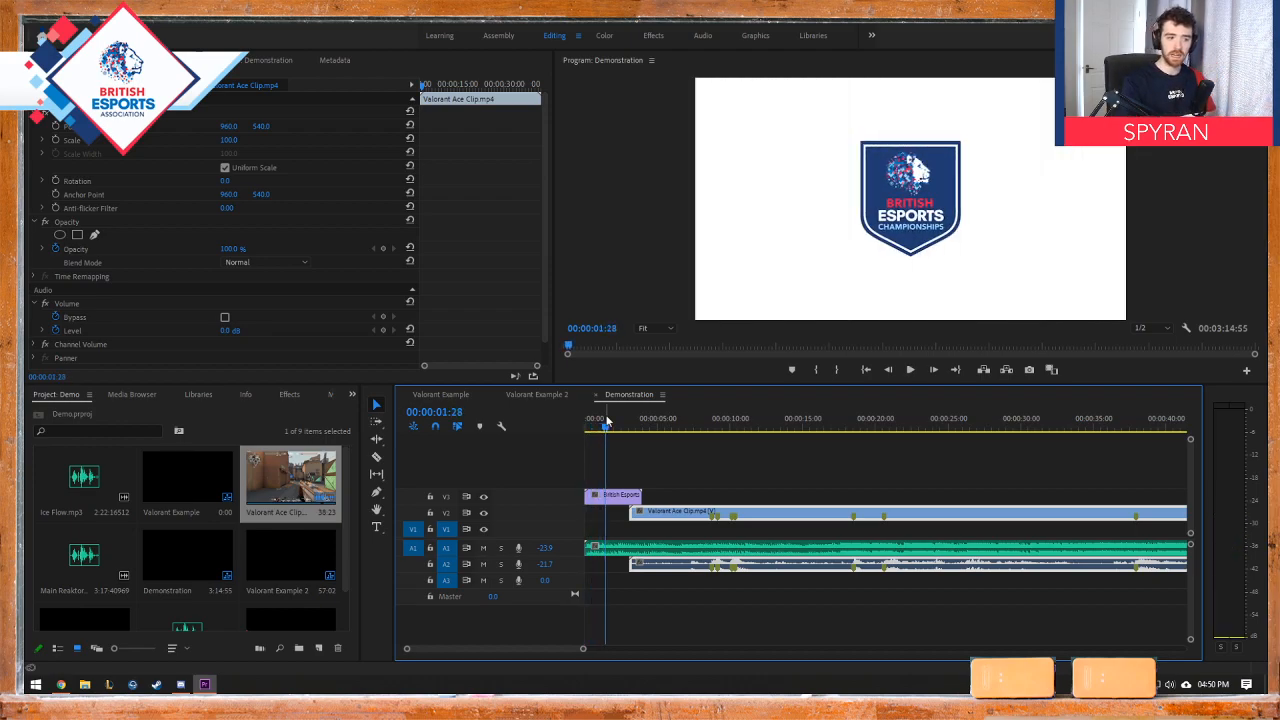
pyautogui.moveTo(605, 420); pyautogui.dragTo(569, 428)
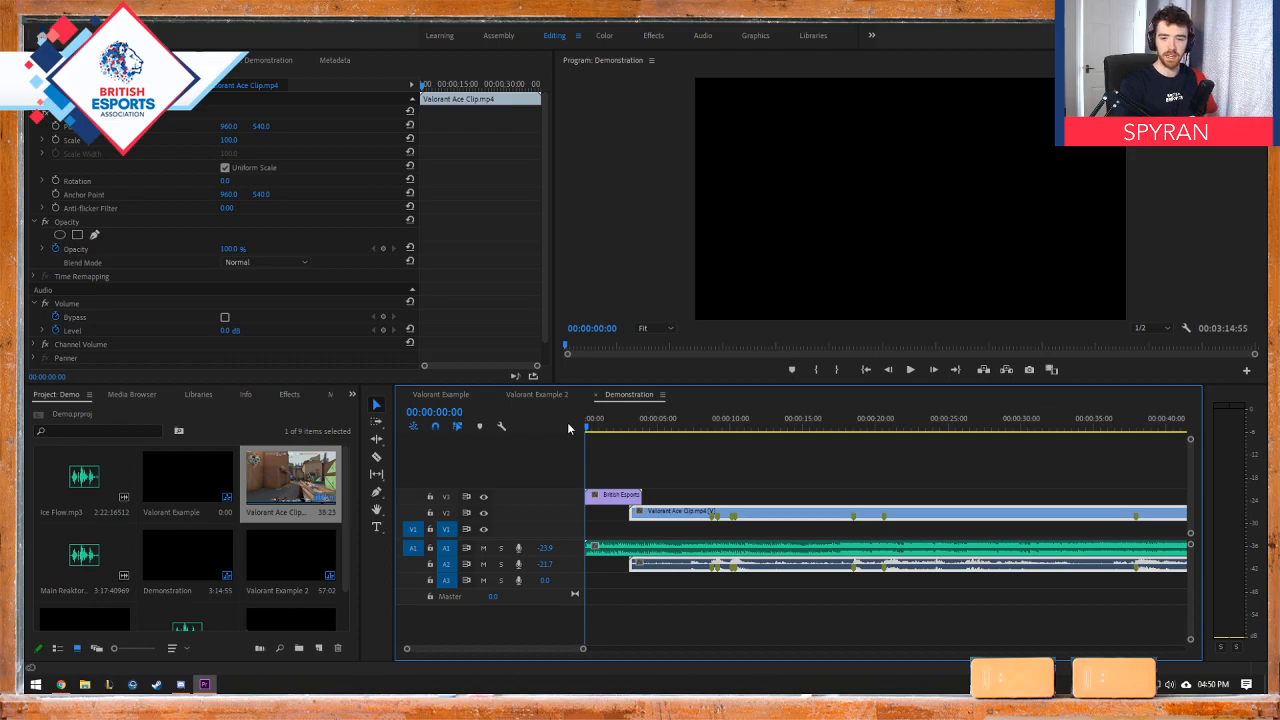
pyautogui.press('space')
pyautogui.press('space')
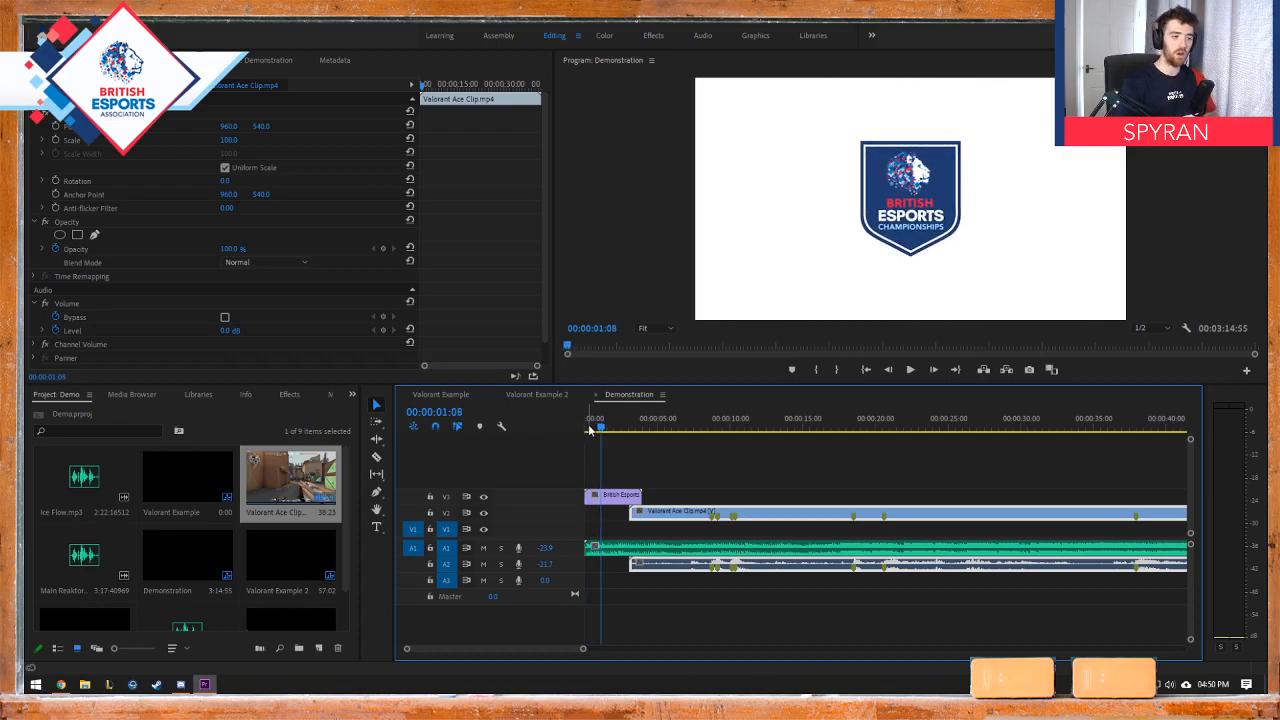
pyautogui.moveTo(590, 428); pyautogui.dragTo(553, 429)
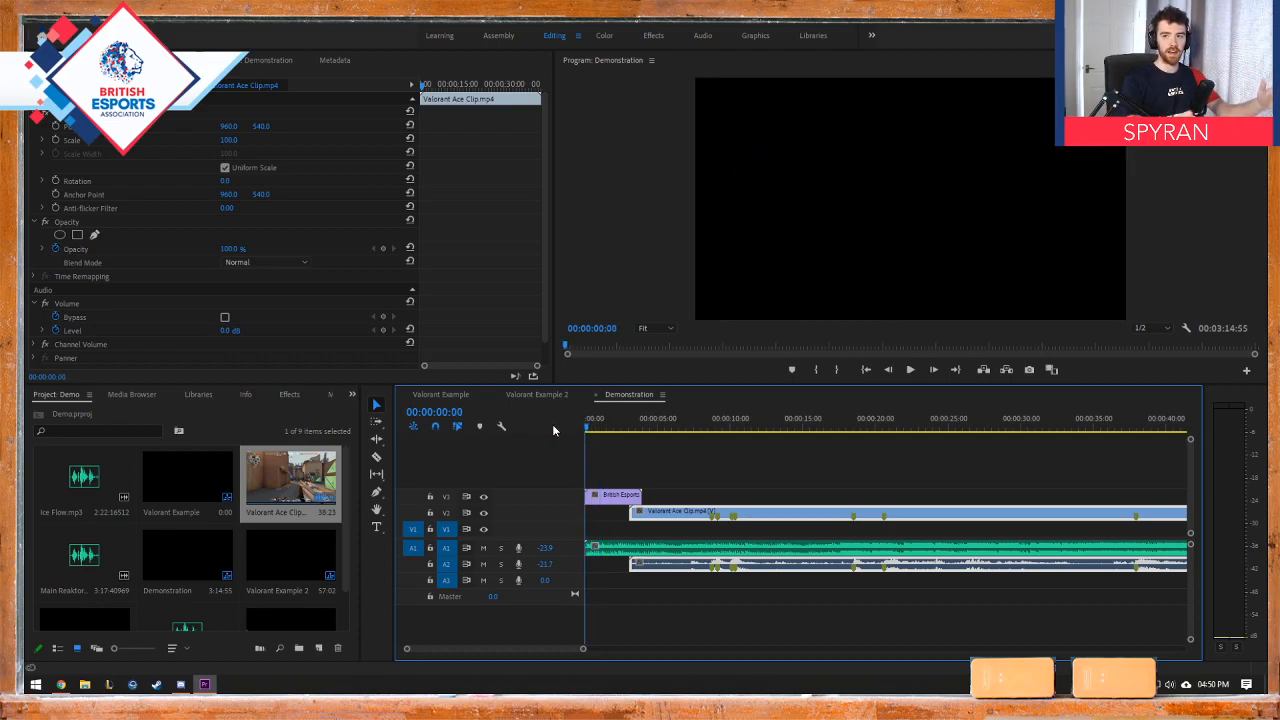
# Step: Add a Constant Gain audio crossfade to the start of the music on A1 and play the opening
pyautogui.press('space')
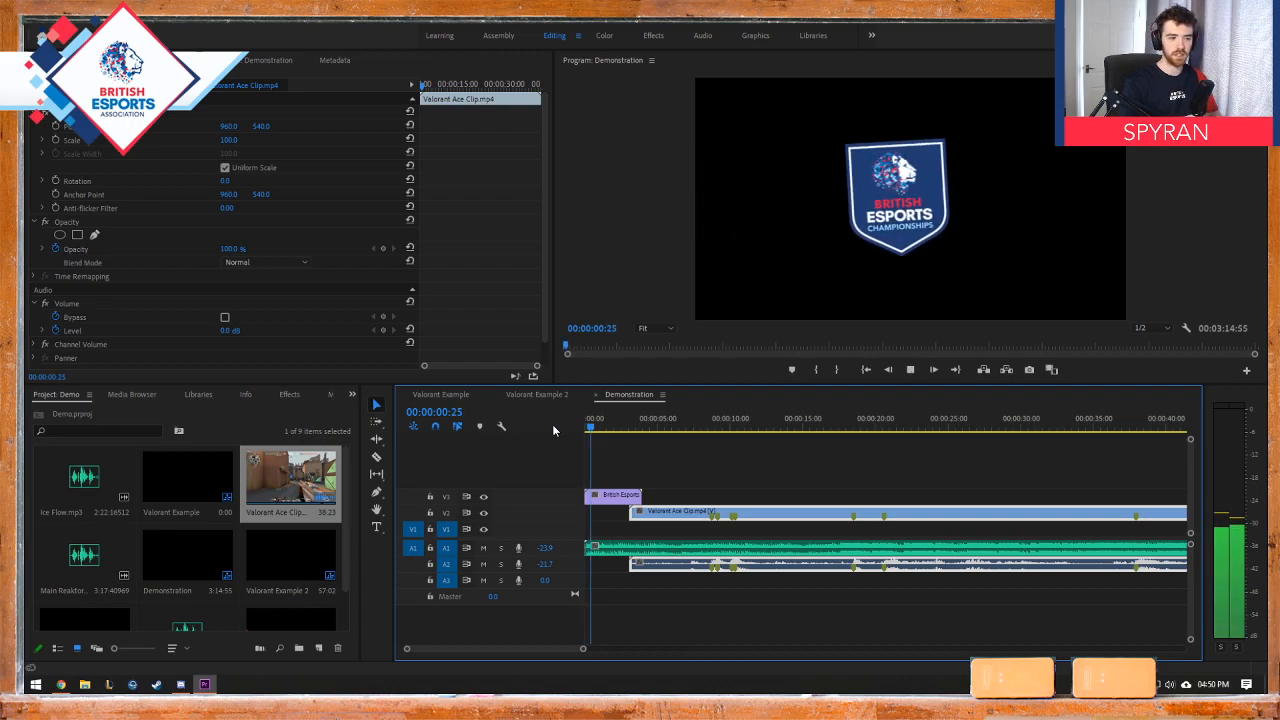
pyautogui.press('space')
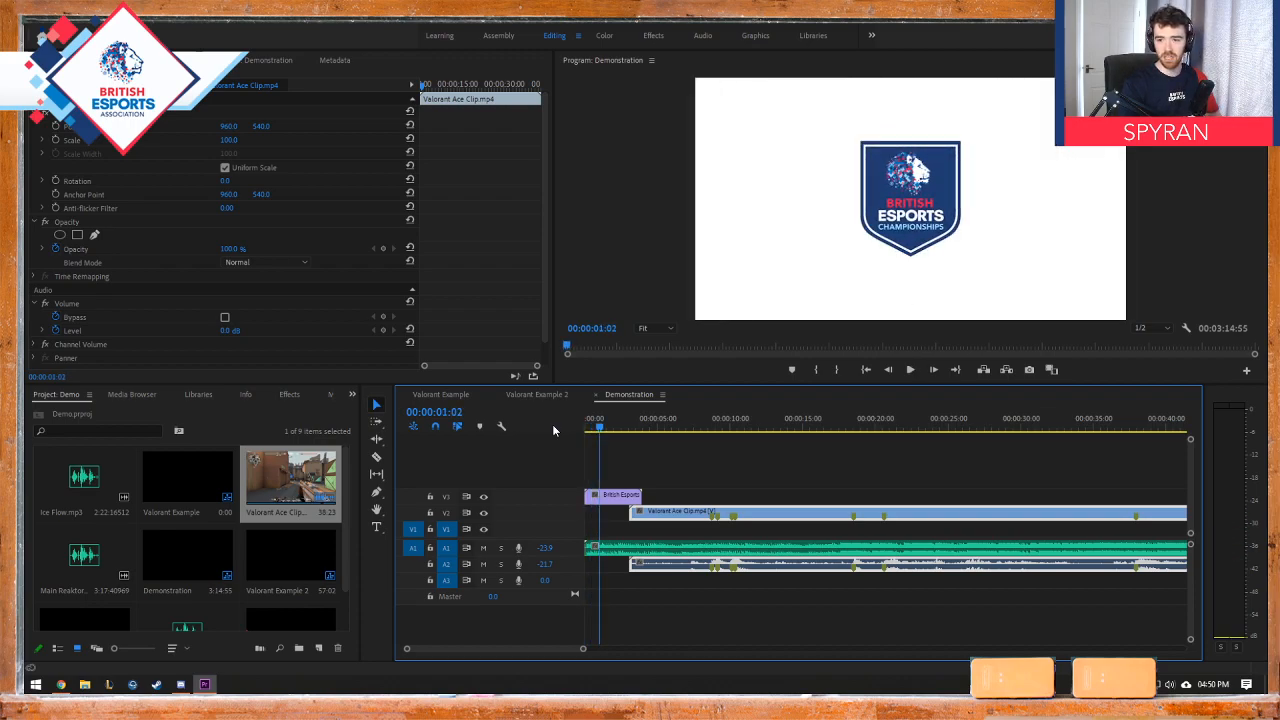
pyautogui.click(289, 396)
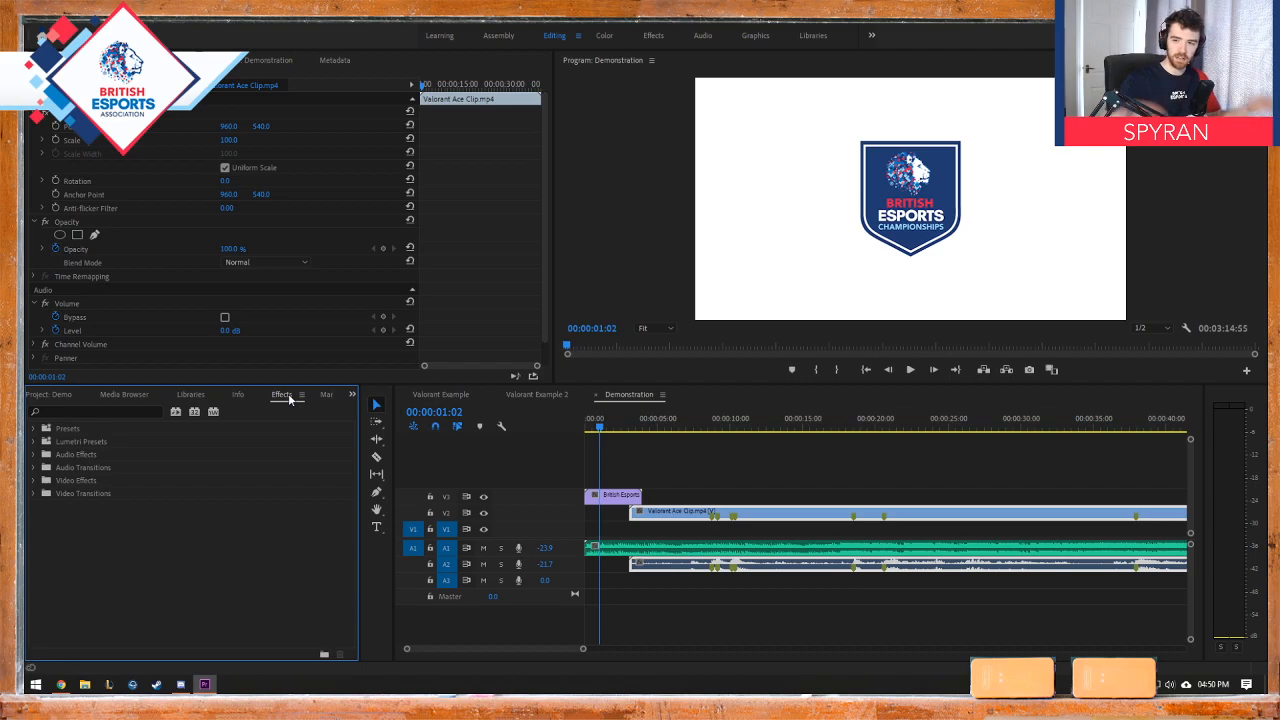
pyautogui.click(32, 468)
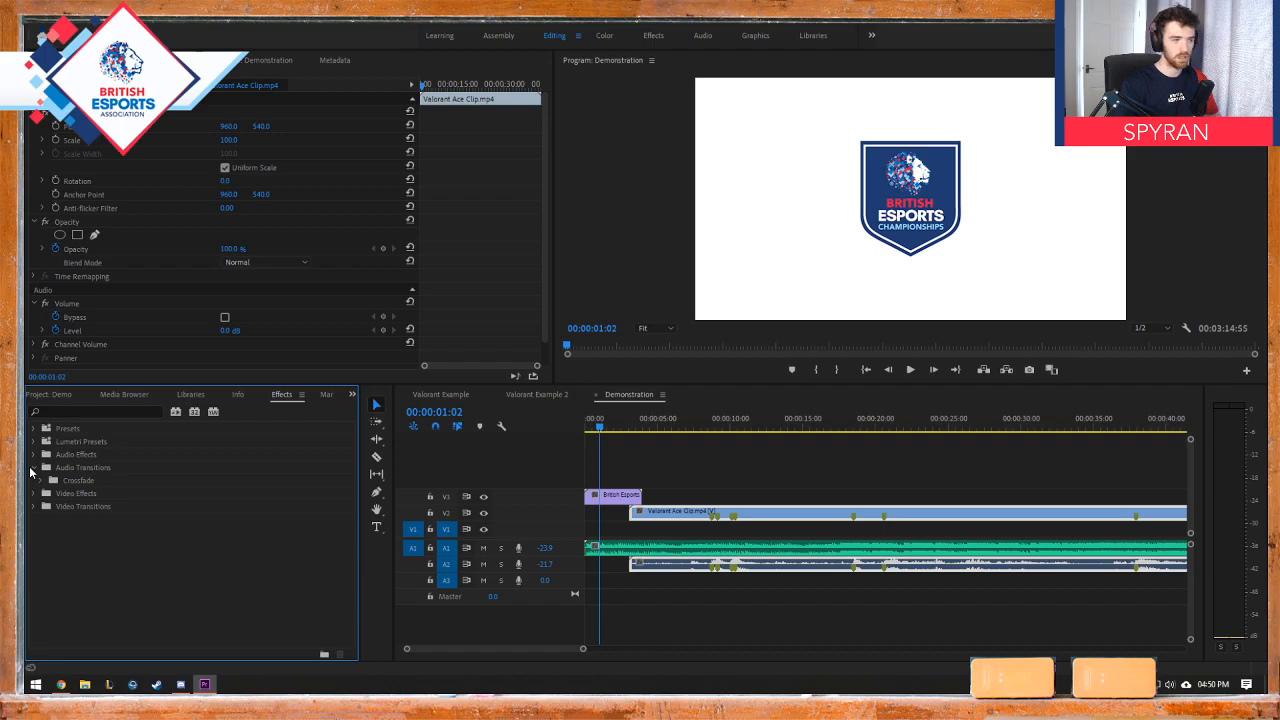
pyautogui.click(42, 481)
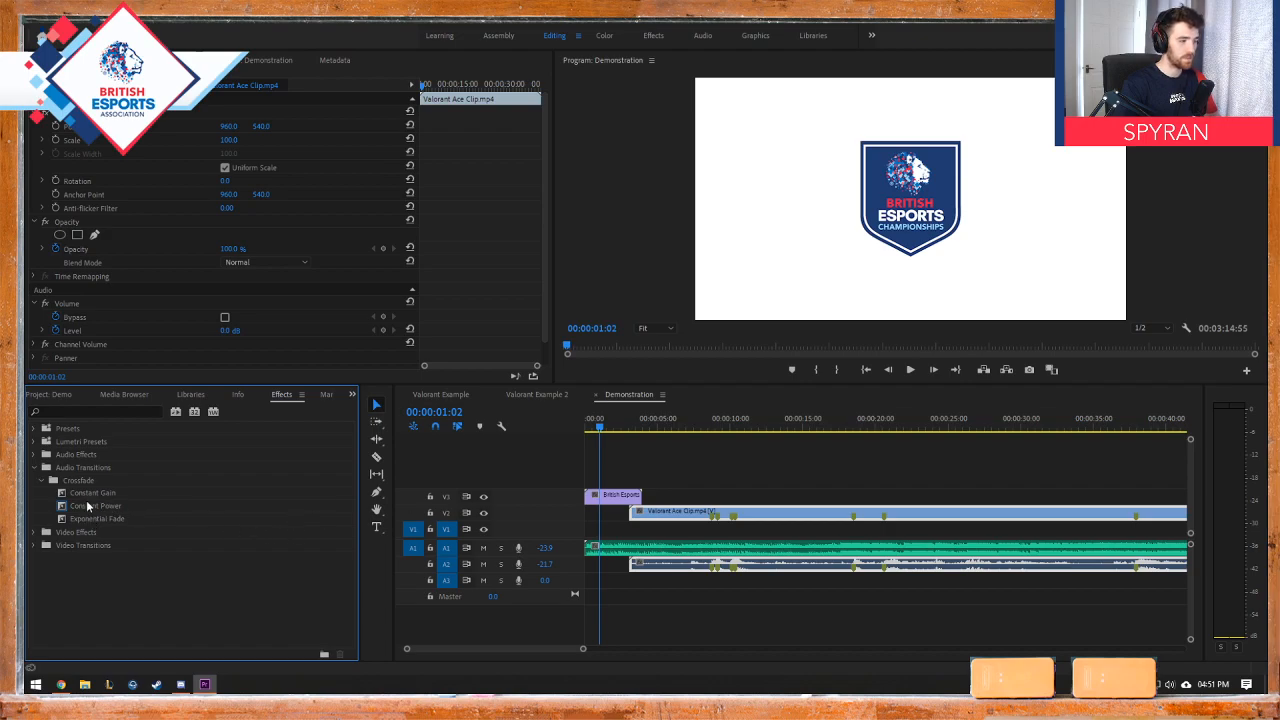
pyautogui.moveTo(88, 494)
pyautogui.mouseDown()
pyautogui.moveTo(594, 551)
pyautogui.moveTo(604, 566)
pyautogui.mouseUp()
pyautogui.moveTo(599, 428); pyautogui.dragTo(575, 431)
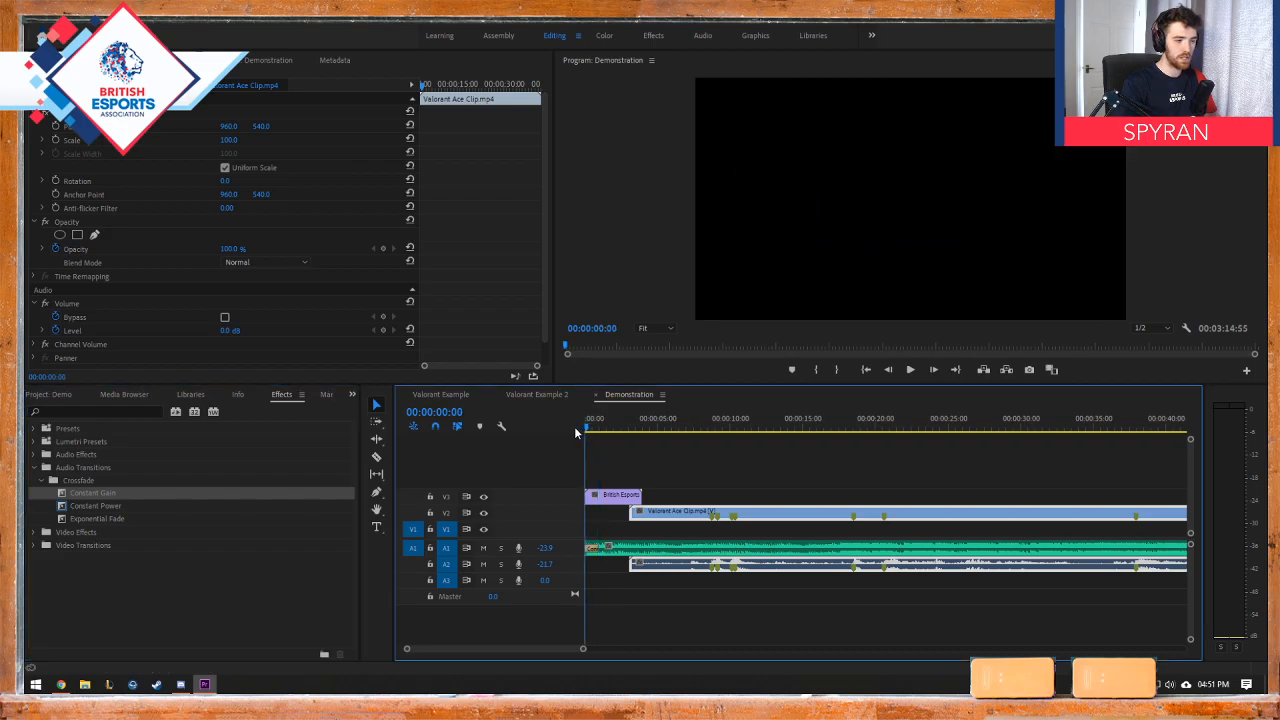
pyautogui.press('space')
pyautogui.press('space')
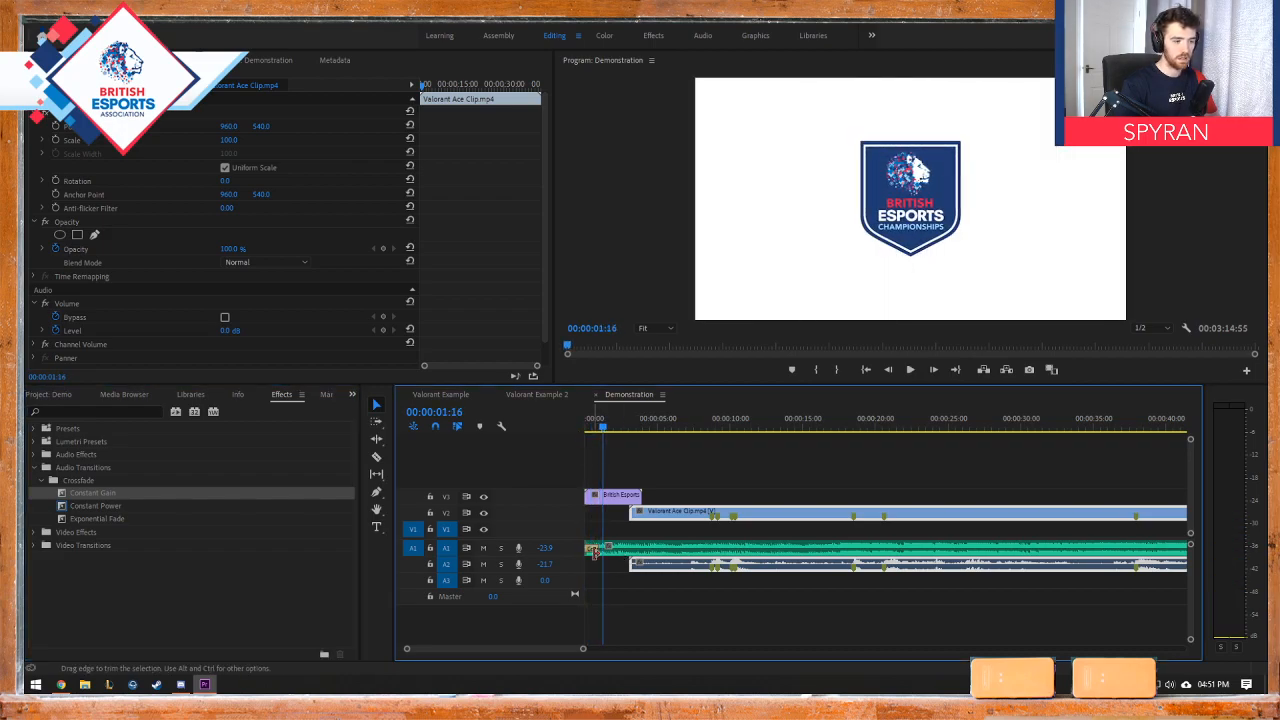
# Step: Lengthen the Constant Gain fade on the music to 00:00:02:15 and play the intro from the sequence start several times
pyautogui.moveTo(598, 550); pyautogui.dragTo(617, 550)
pyautogui.moveTo(605, 428); pyautogui.dragTo(574, 428)
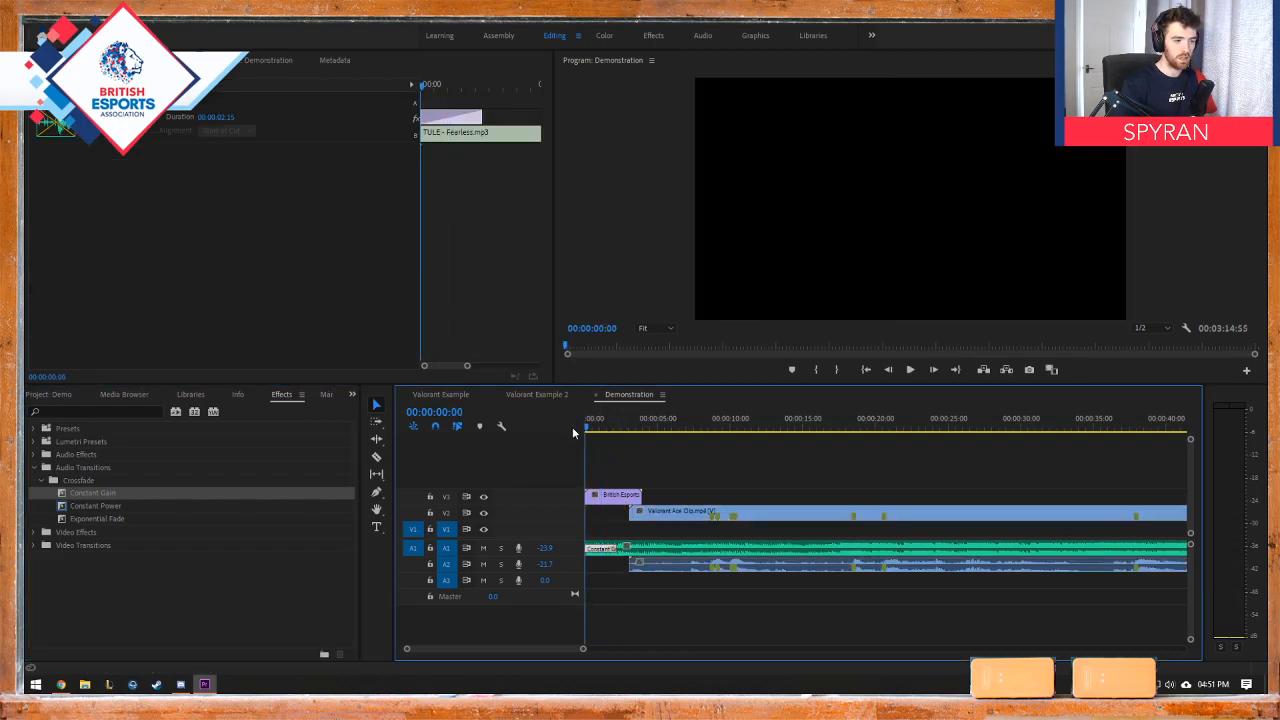
pyautogui.press('space')
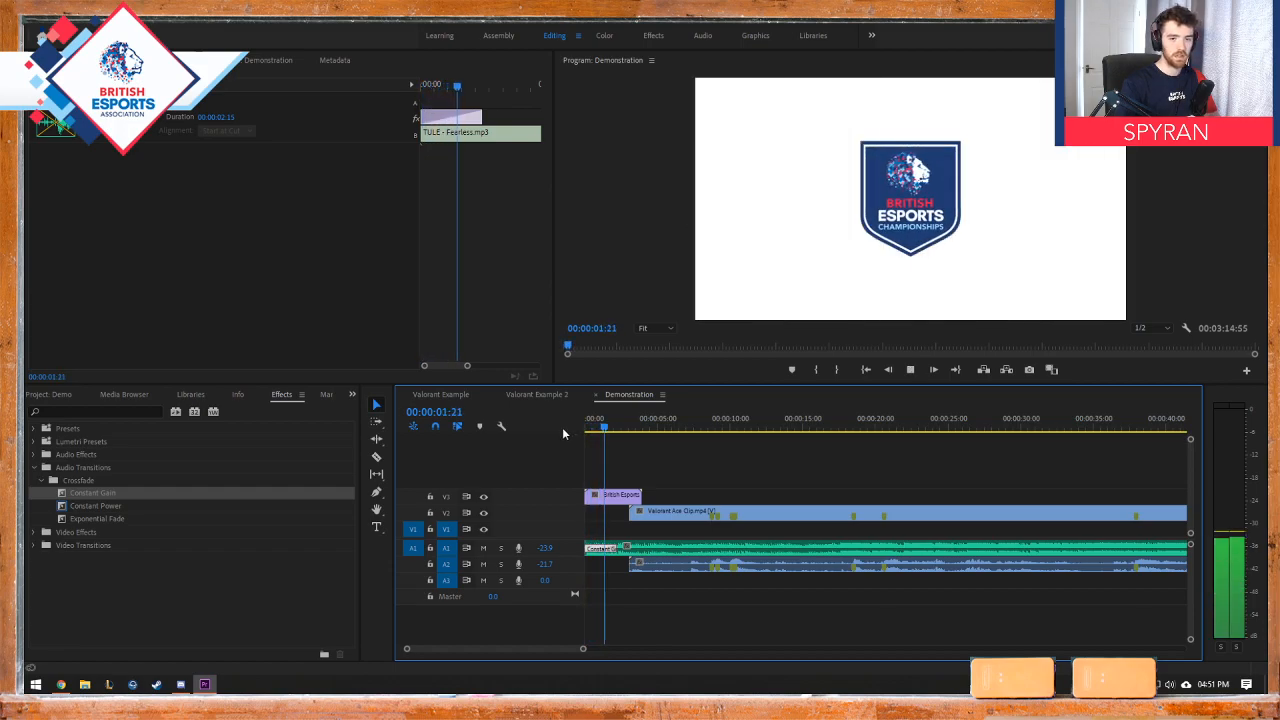
pyautogui.press('space')
pyautogui.moveTo(602, 429); pyautogui.dragTo(555, 436)
pyautogui.press('space')
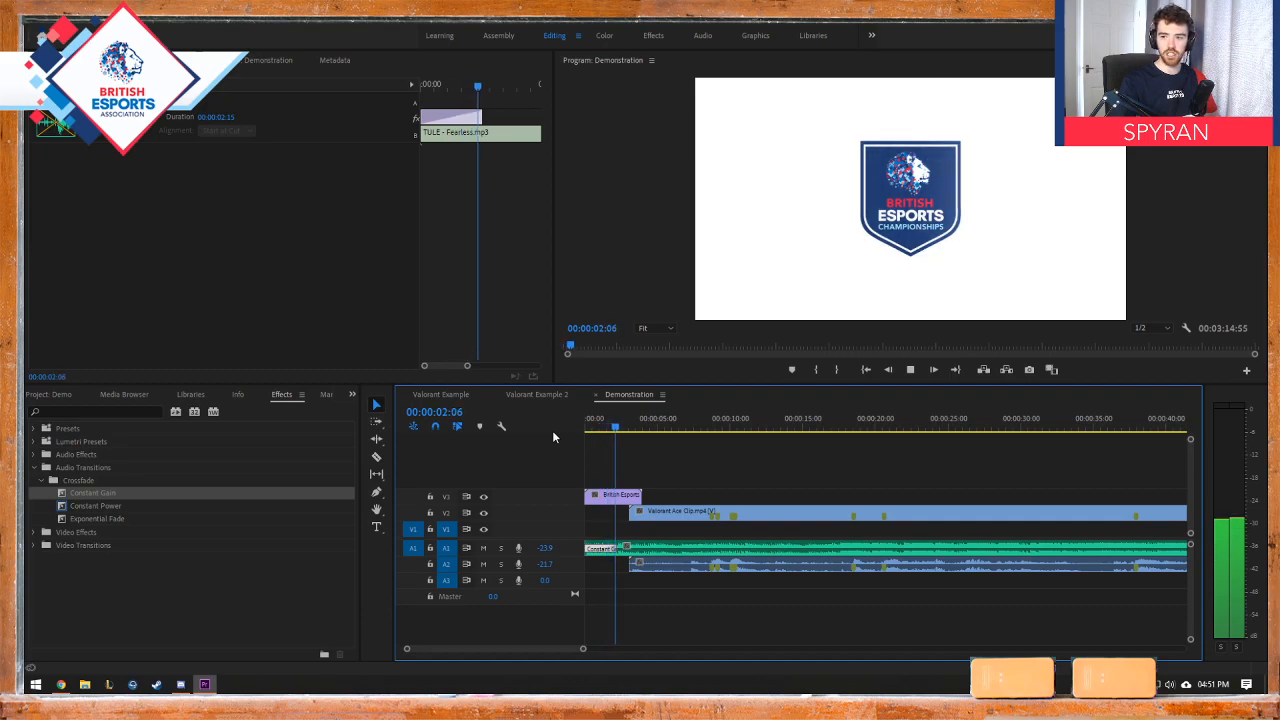
pyautogui.press('space')
pyautogui.press('Home')
pyautogui.press('space')
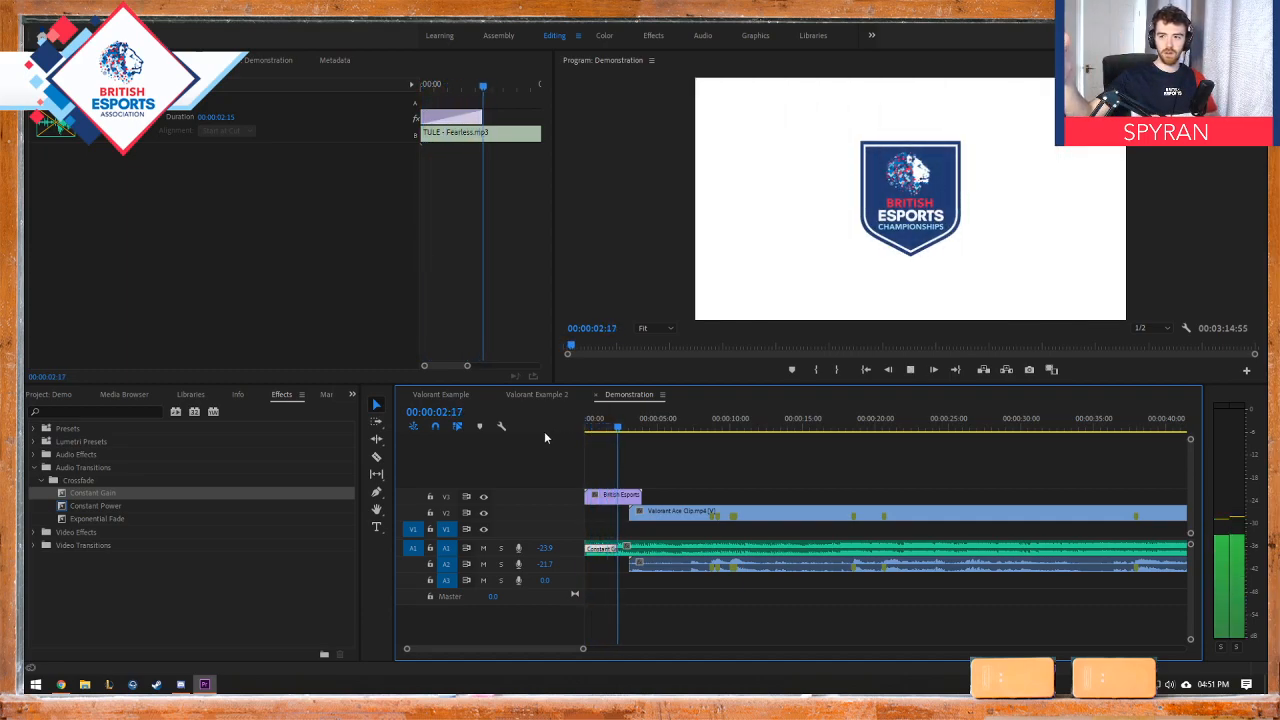
pyautogui.press('space')
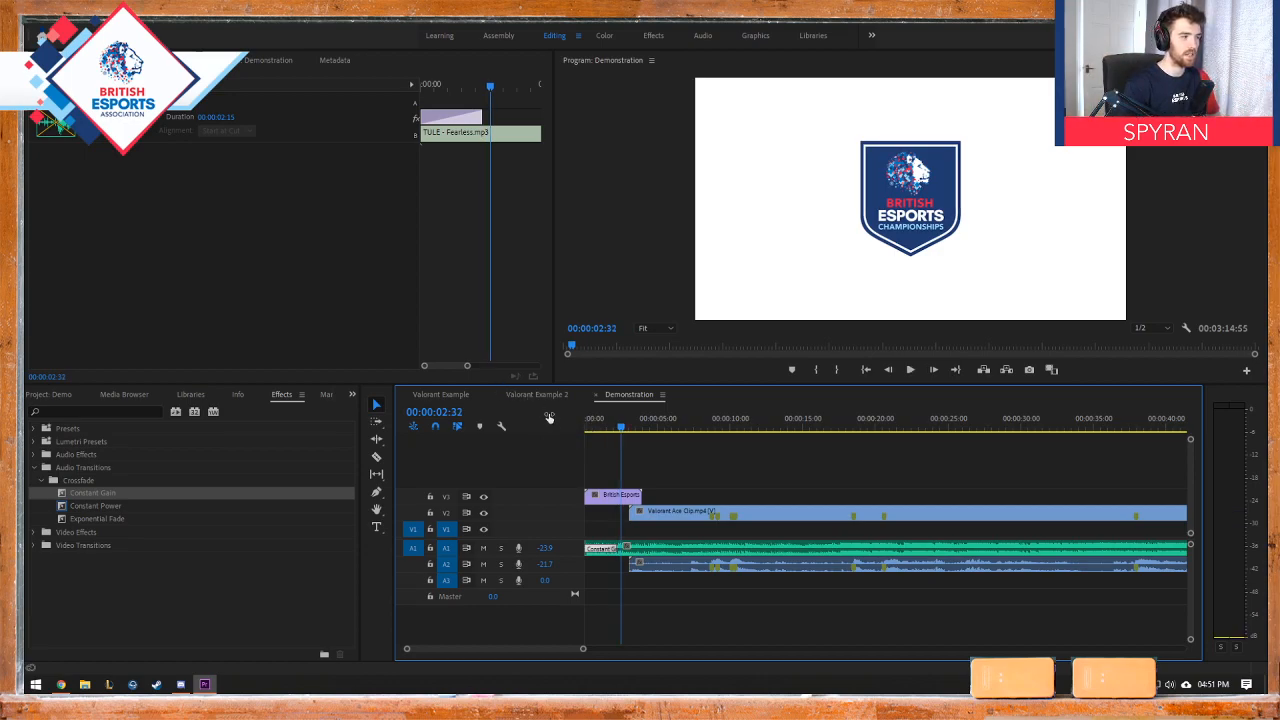
# Step: Apply a Dip to Black transition to the end of the Valorant Ace Clip on V2 and scrub across it
pyautogui.click(615, 496)
pyautogui.moveTo(585, 422); pyautogui.dragTo(972, 432)
pyautogui.scroll(-2, 720, 443)
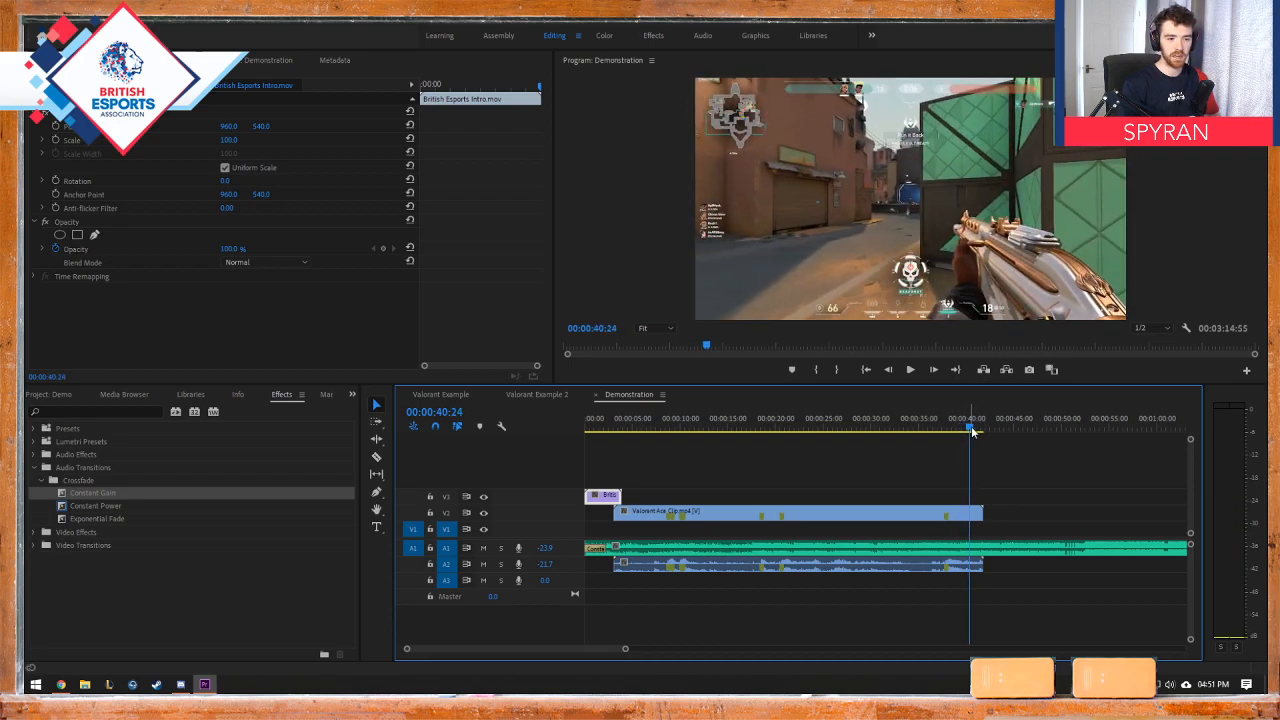
pyautogui.click(577, 397)
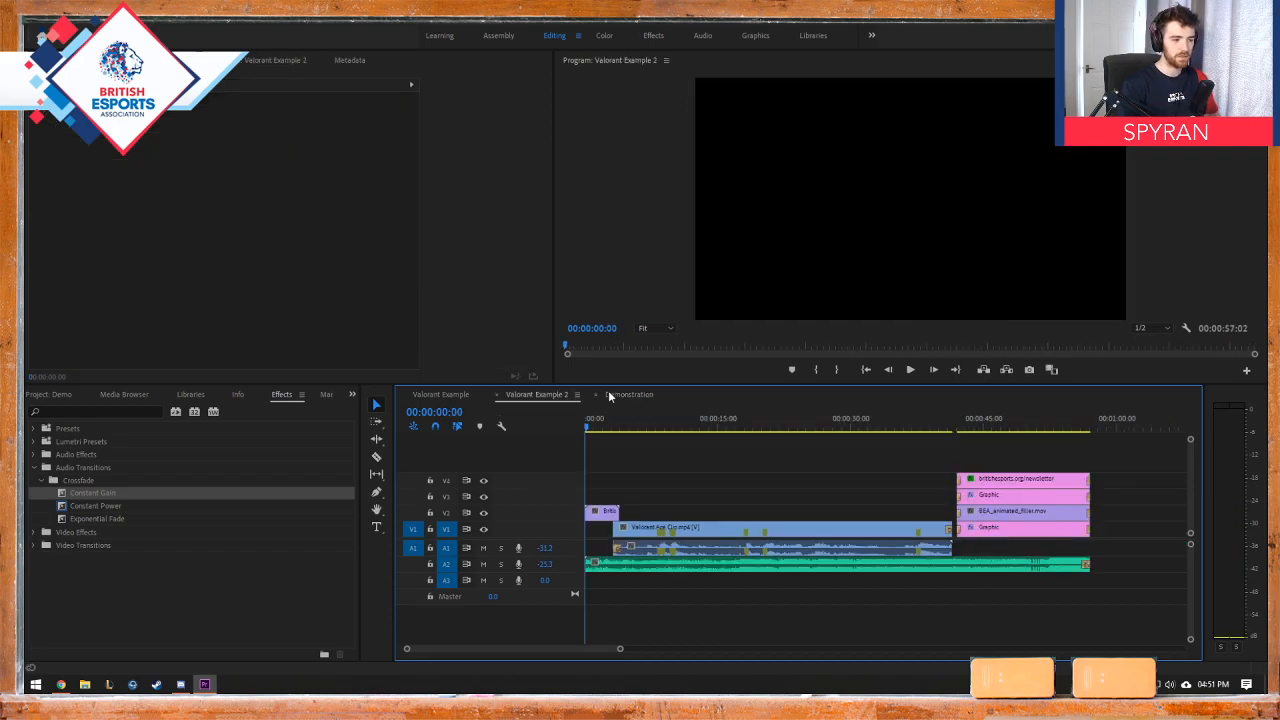
pyautogui.click(608, 392)
pyautogui.moveTo(988, 428)
pyautogui.mouseDown()
pyautogui.moveTo(1001, 430)
pyautogui.moveTo(981, 432)
pyautogui.mouseUp()
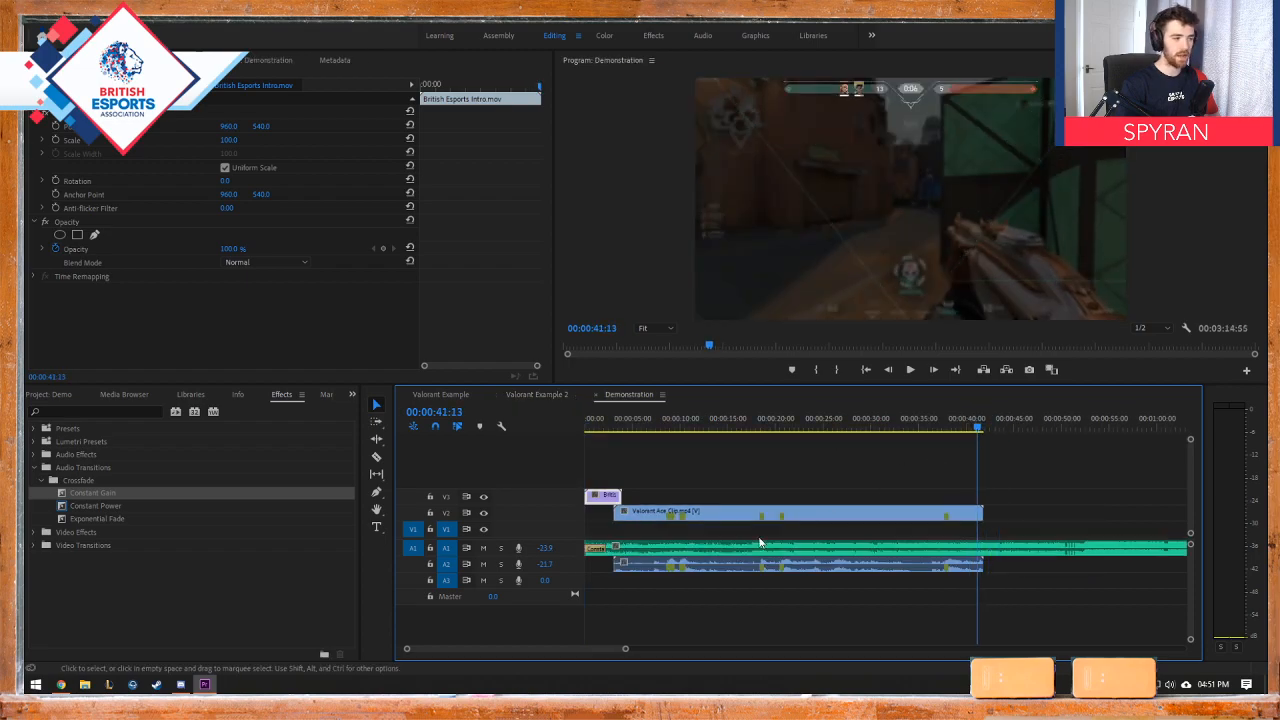
pyautogui.click(34, 467)
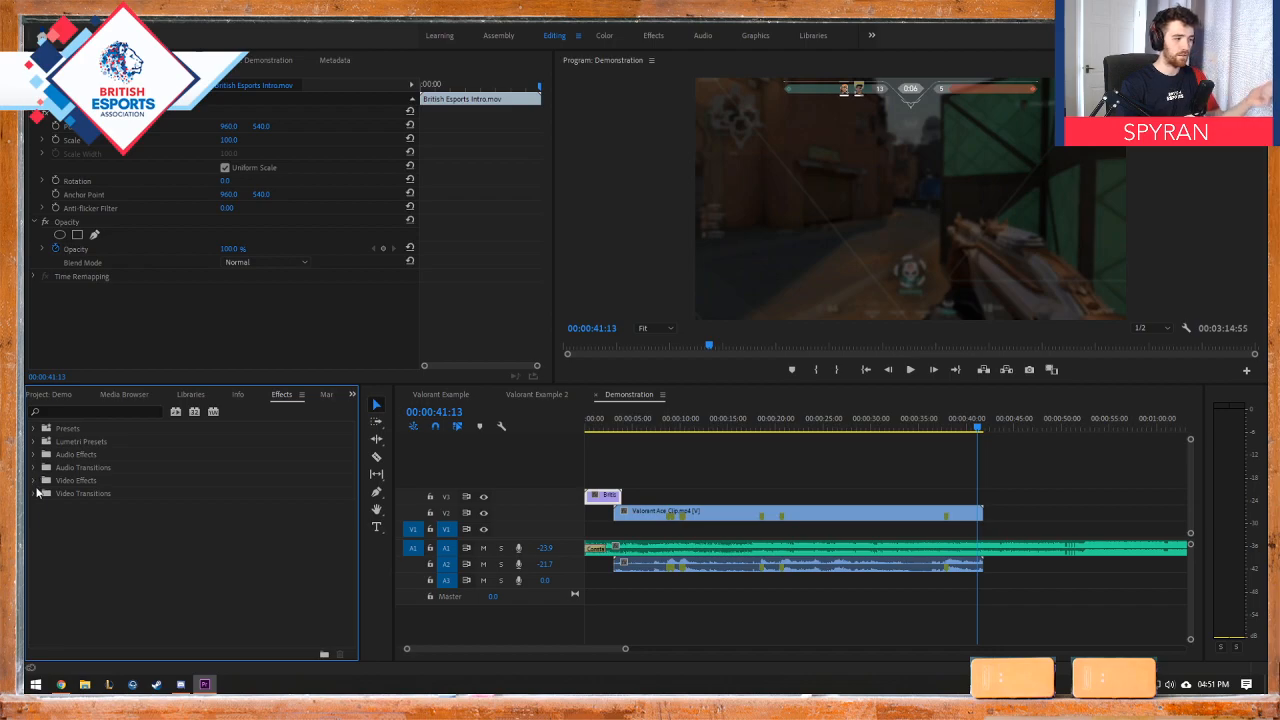
pyautogui.click(36, 493)
pyautogui.click(40, 520)
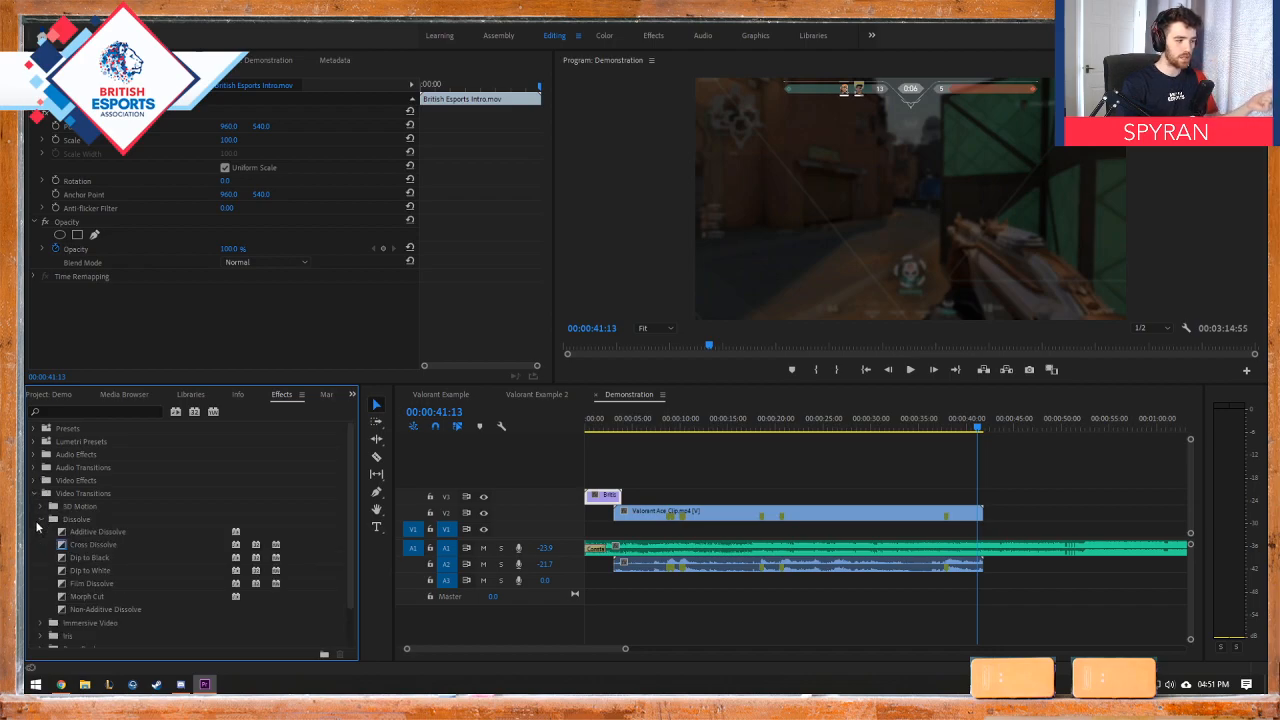
pyautogui.click(86, 558)
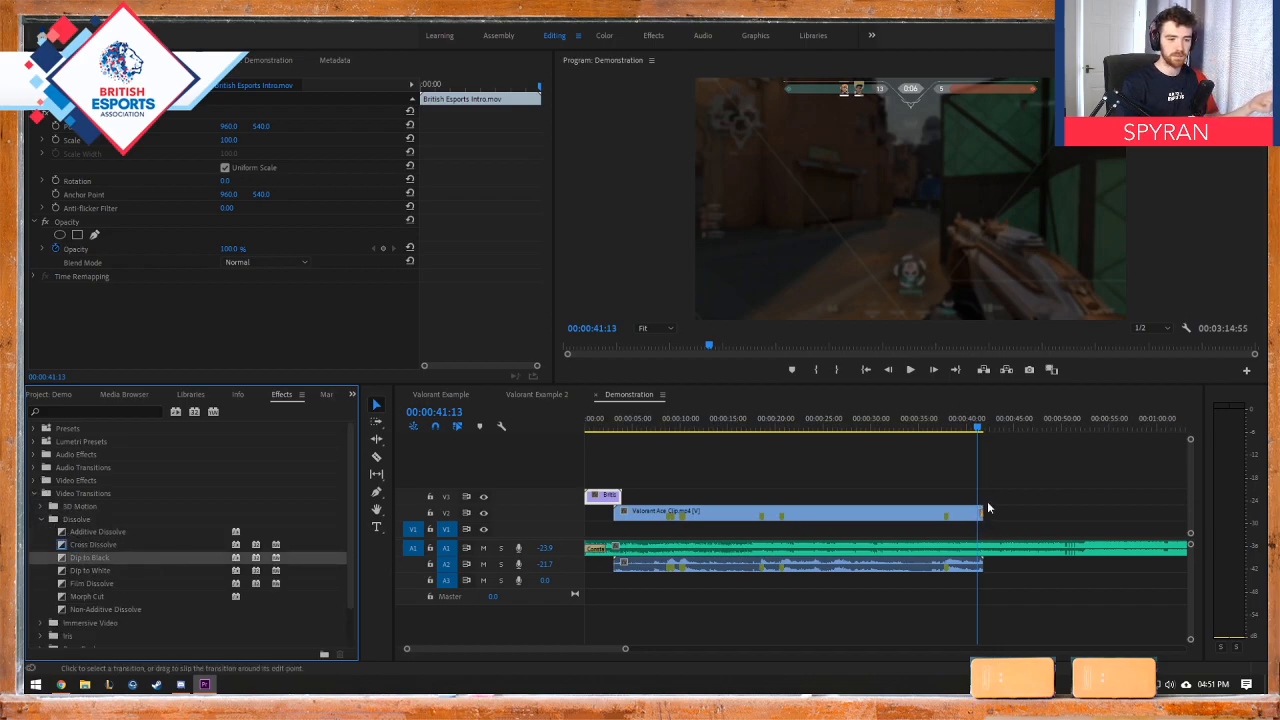
pyautogui.moveTo(972, 430); pyautogui.dragTo(987, 431)
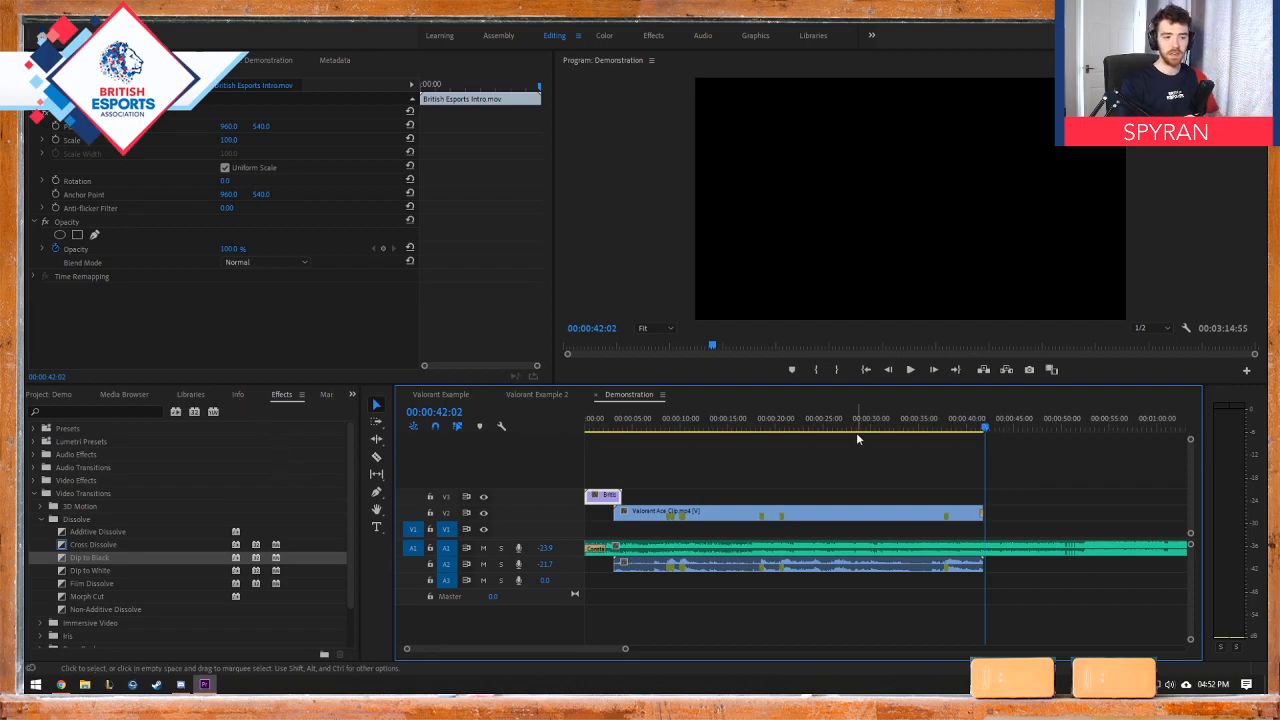
# Step: Copy the four end-screen clips from the Valorant Example 2 sequence and paste them on V1 to V4 just after the gameplay in Demonstration
pyautogui.moveTo(986, 431); pyautogui.dragTo(1036, 555)
pyautogui.click(535, 395)
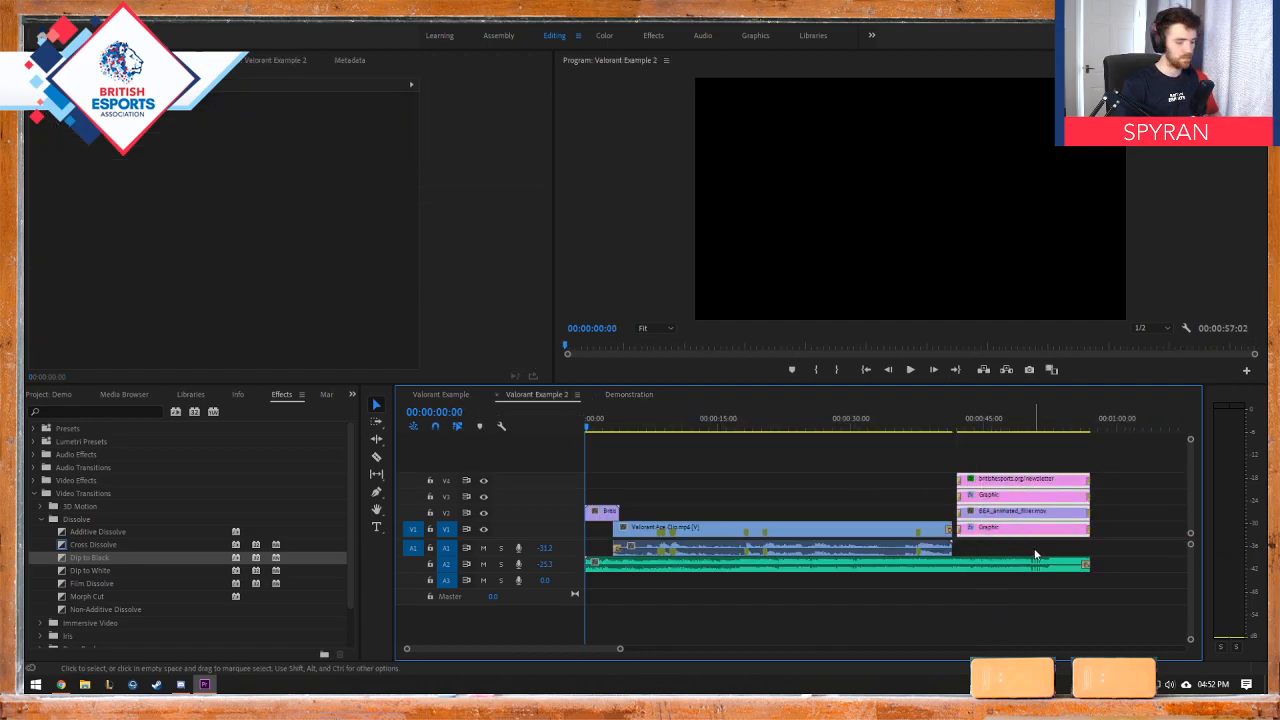
pyautogui.click(605, 395)
pyautogui.moveTo(990, 432); pyautogui.dragTo(996, 432)
pyautogui.hotkey('ctrl', 'v')
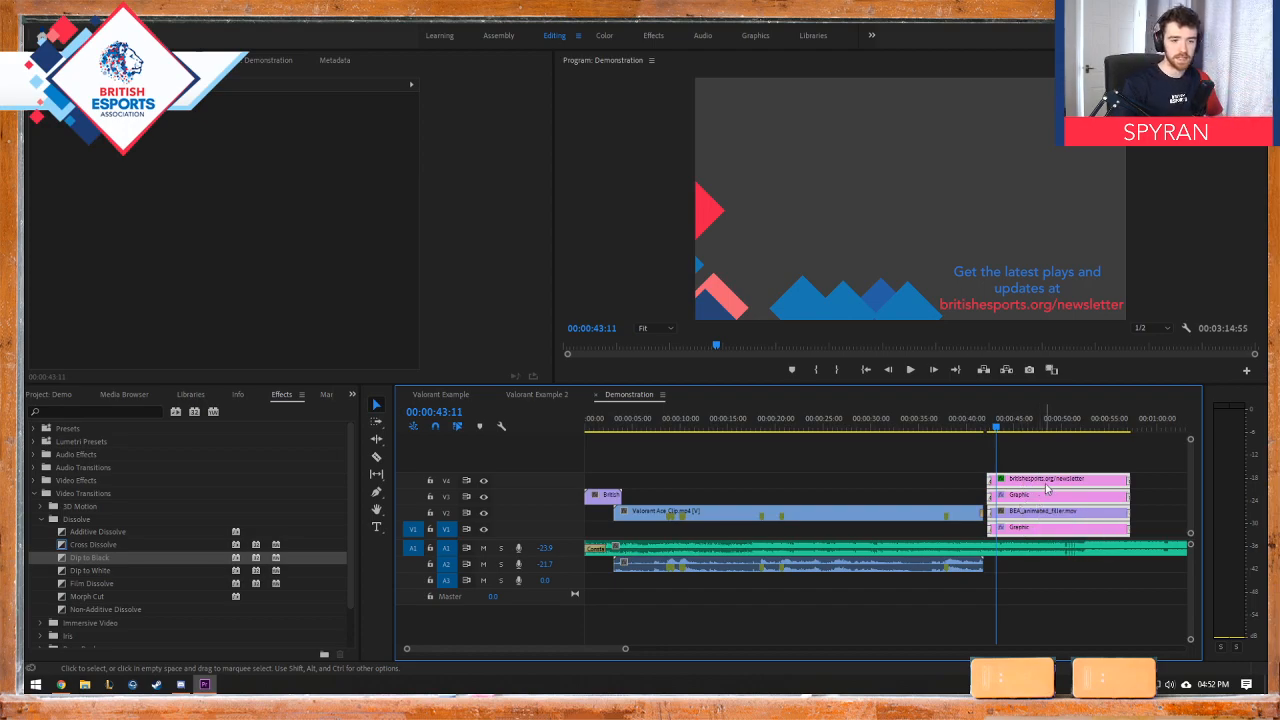
# Step: Select the end screen's tagline and britishesports.org/newsletter text in turn to examine how the graphic clips are layered
pyautogui.click(1094, 477)
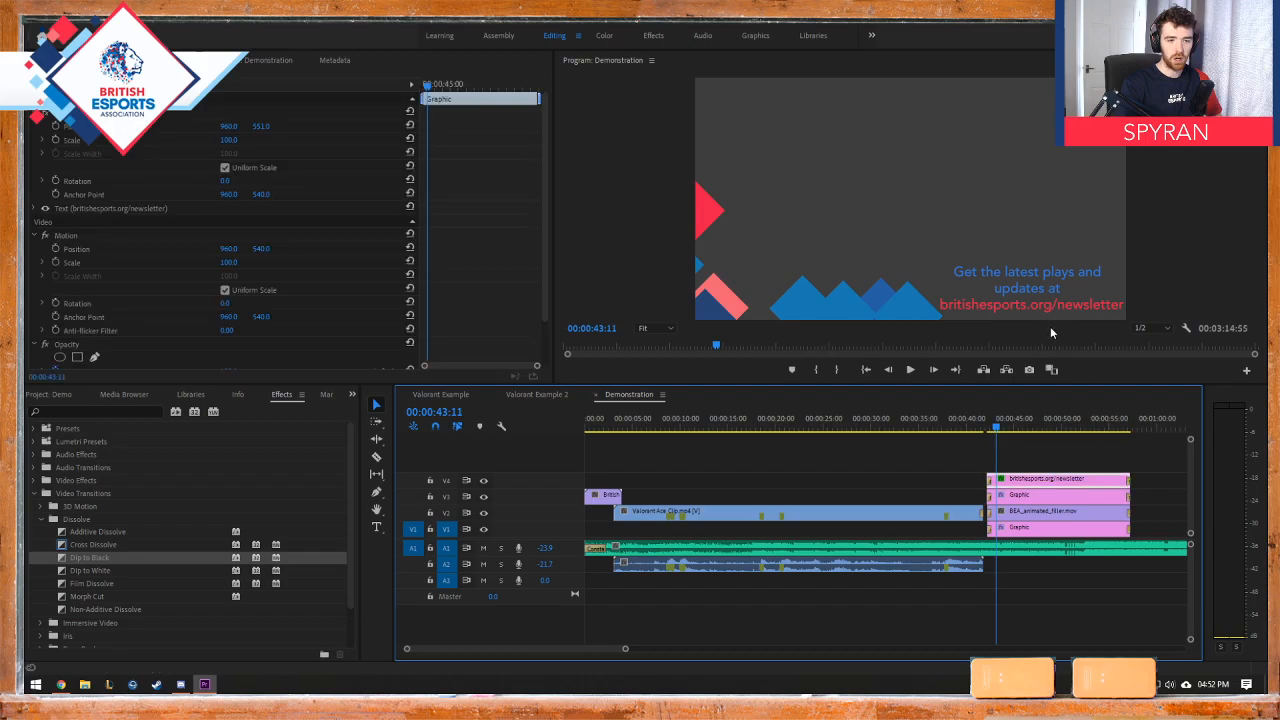
pyautogui.click(1013, 287)
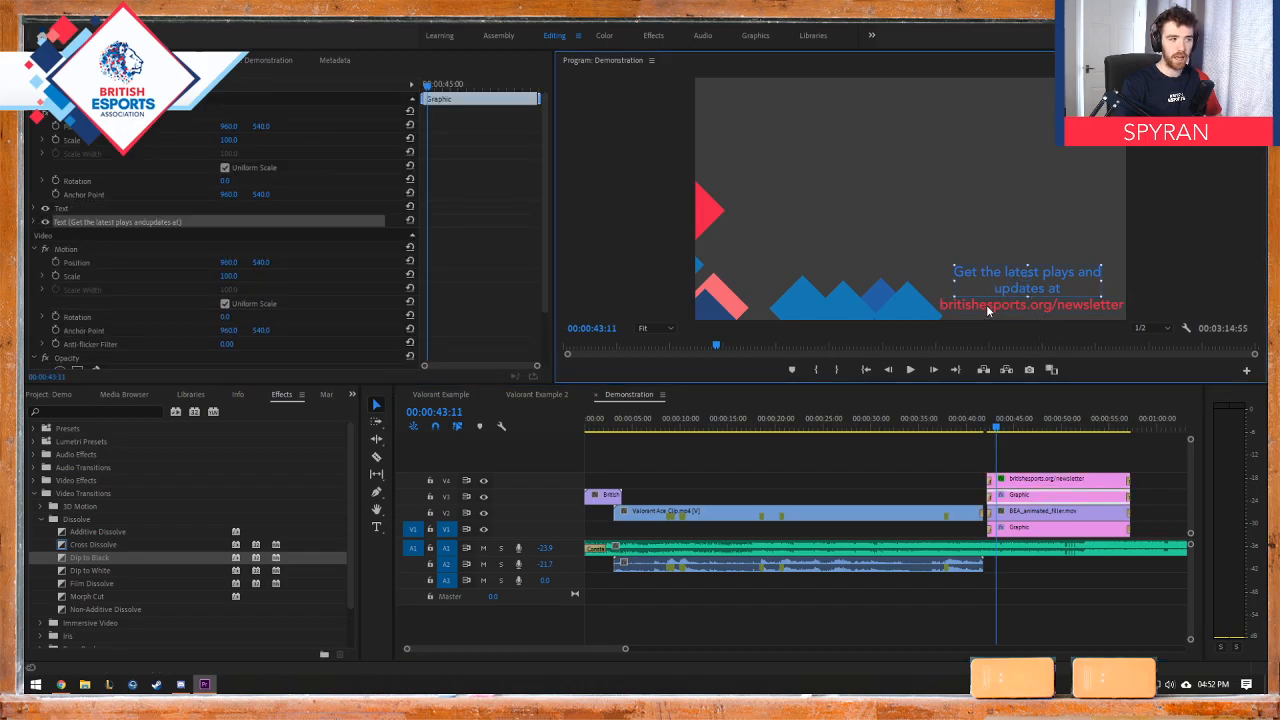
pyautogui.click(997, 306)
pyautogui.click(1002, 290)
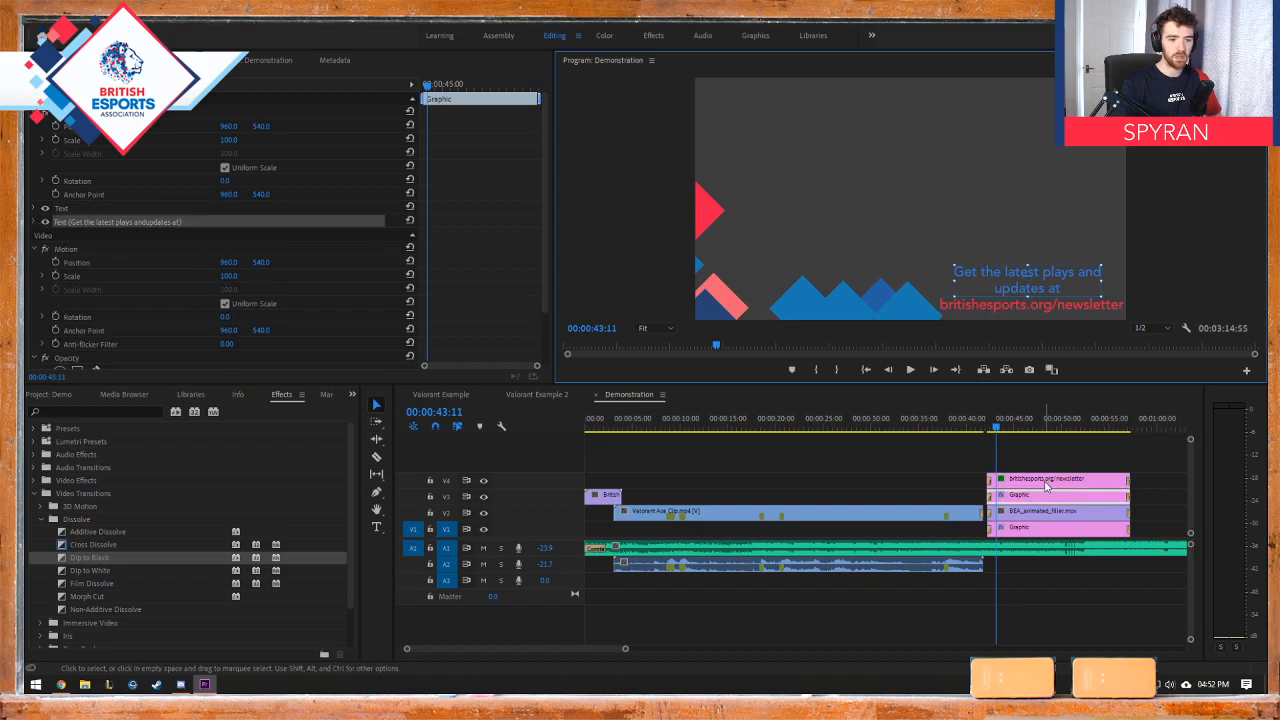
pyautogui.click(1046, 480)
pyautogui.click(1048, 496)
pyautogui.click(1007, 288)
pyautogui.click(1018, 308)
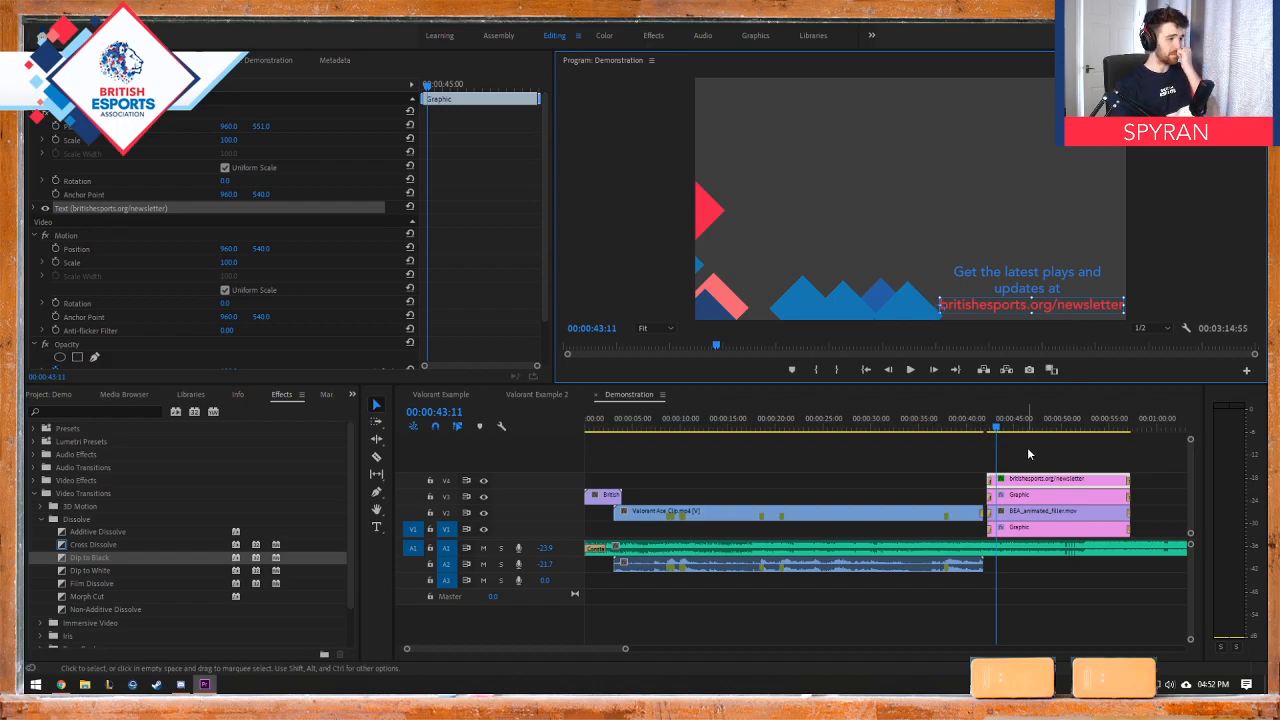
# Step: Add the text "WOW GREAT VIDEO!" to the V4 end-screen graphic with the Type tool
pyautogui.click(377, 528)
pyautogui.click(793, 233)
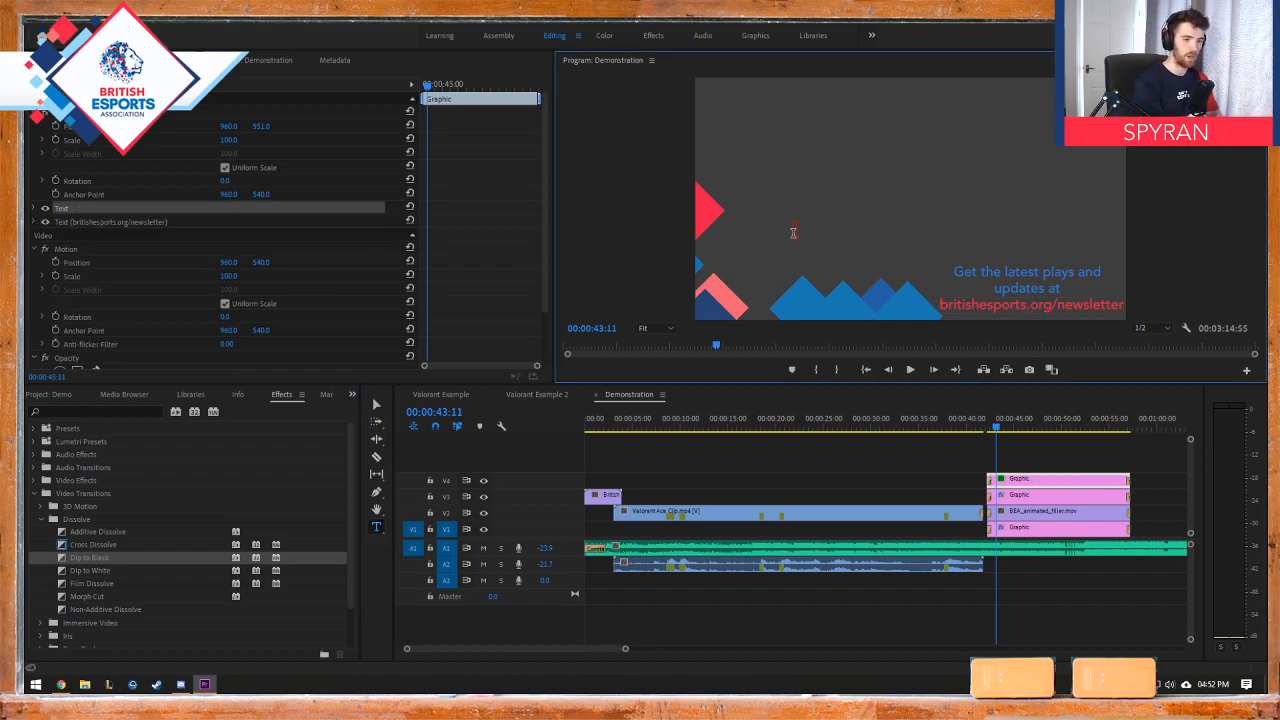
pyautogui.write('WOW')
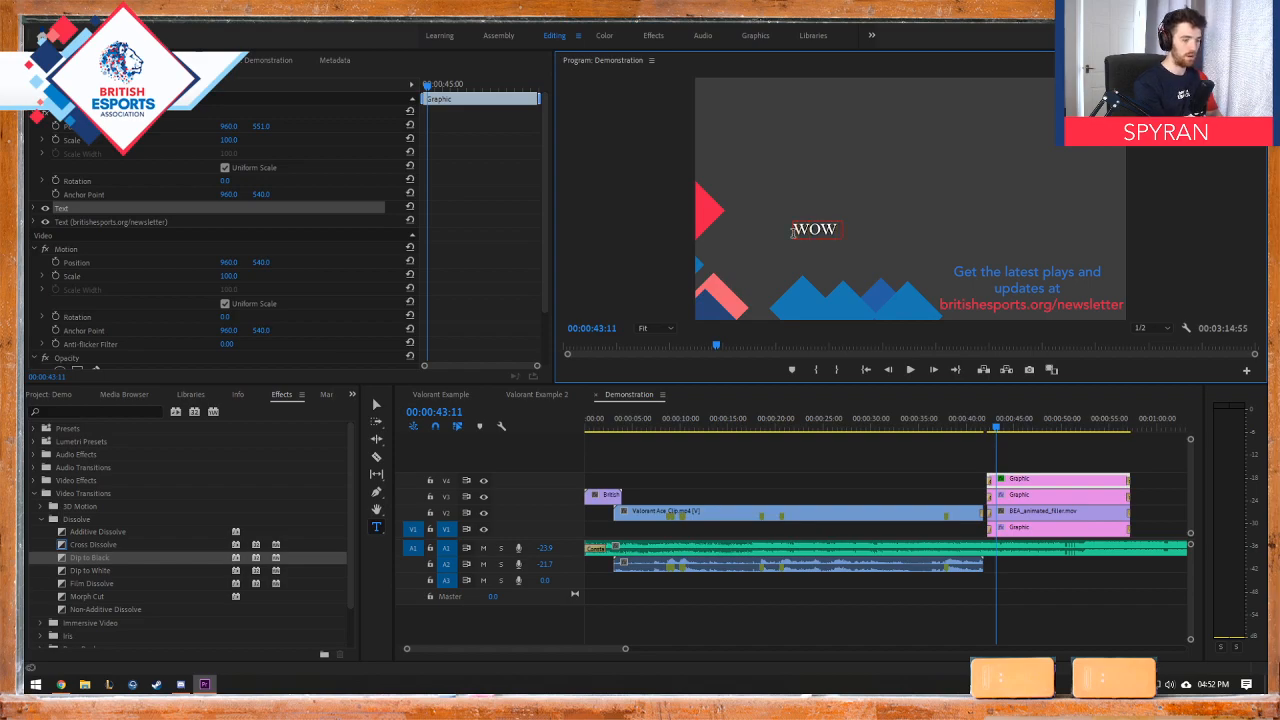
pyautogui.write(' GREAT VIDEO!')
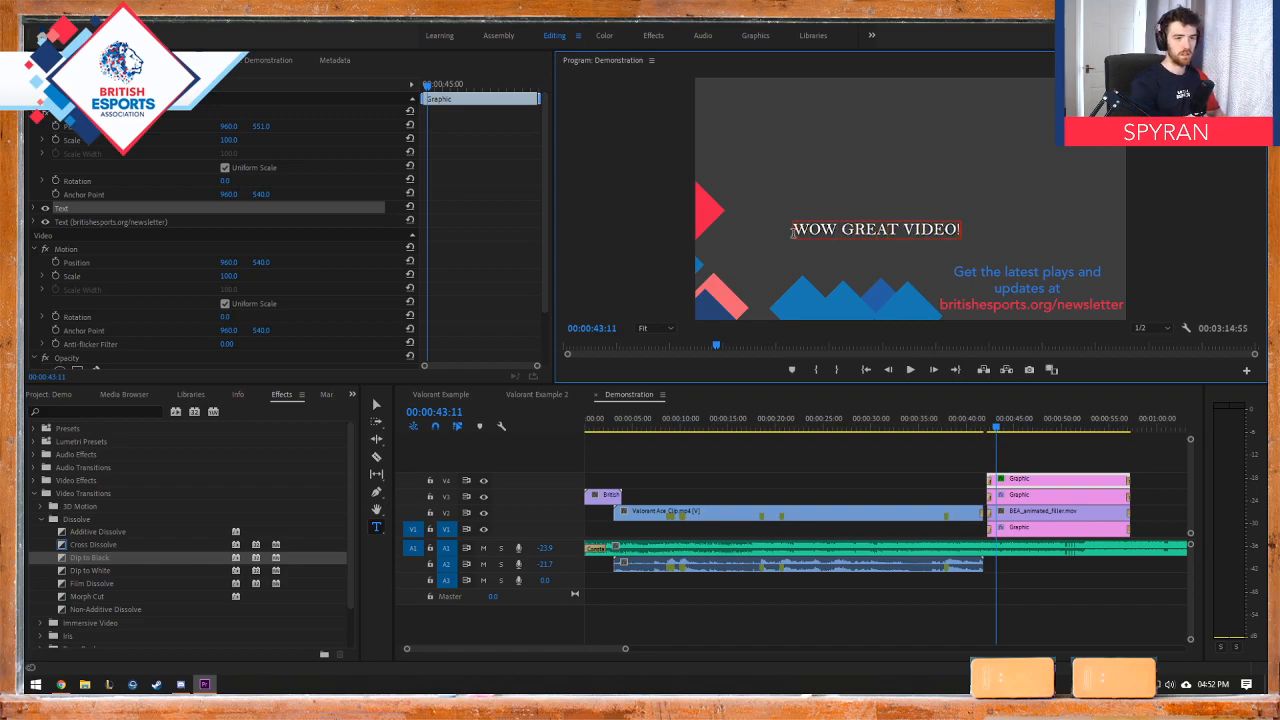
pyautogui.click(377, 405)
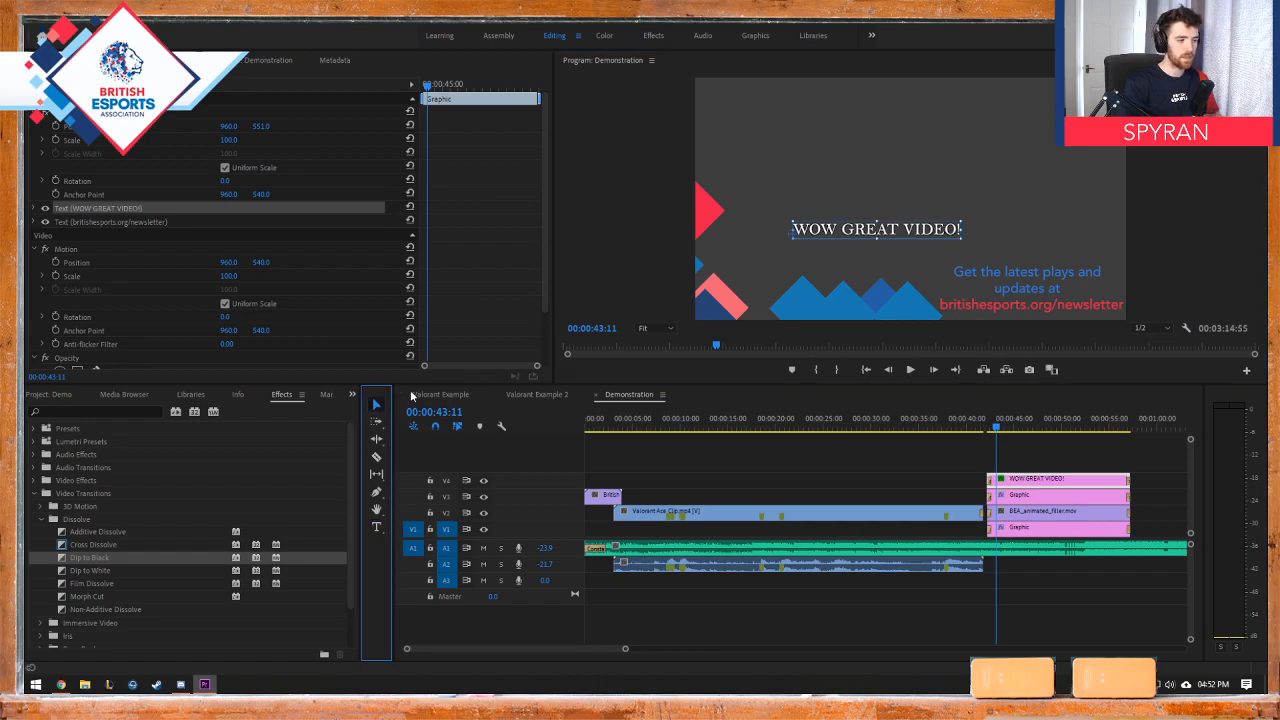
# Step: Move the "WOW GREAT VIDEO!" text to the upper-left corner of the video frame
pyautogui.moveTo(856, 233); pyautogui.dragTo(822, 142)
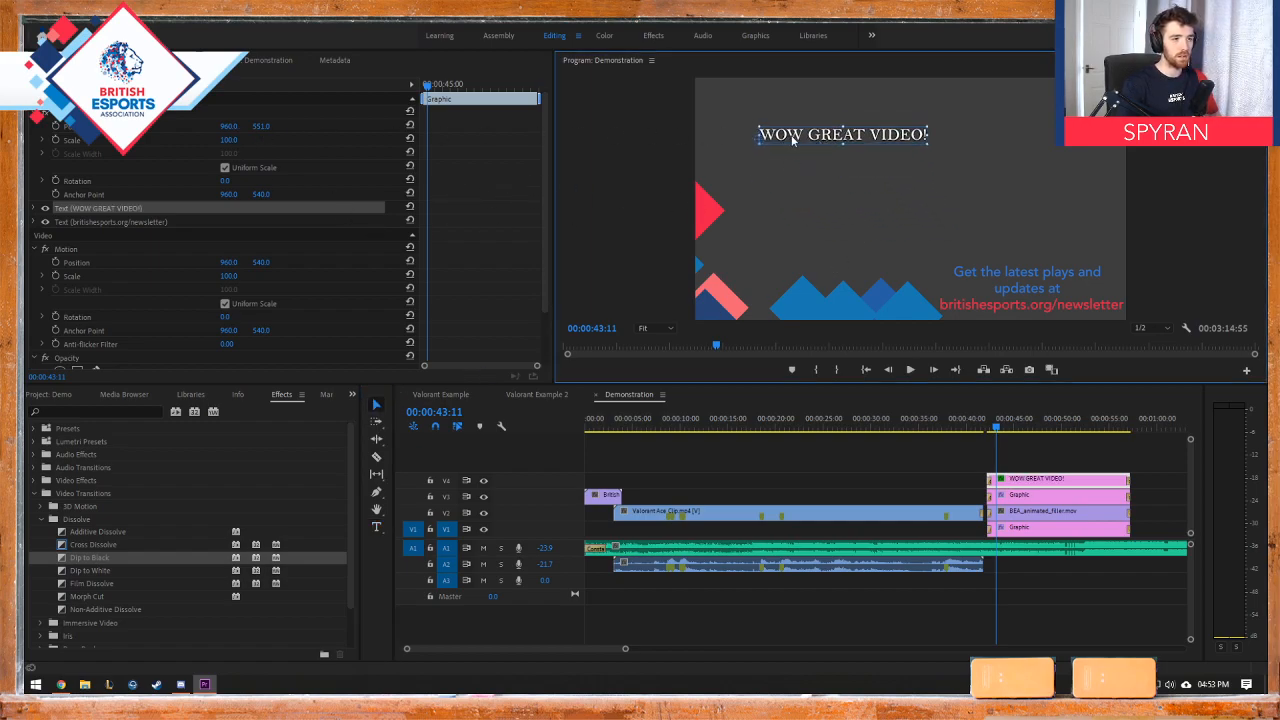
pyautogui.moveTo(792, 140); pyautogui.dragTo(752, 103)
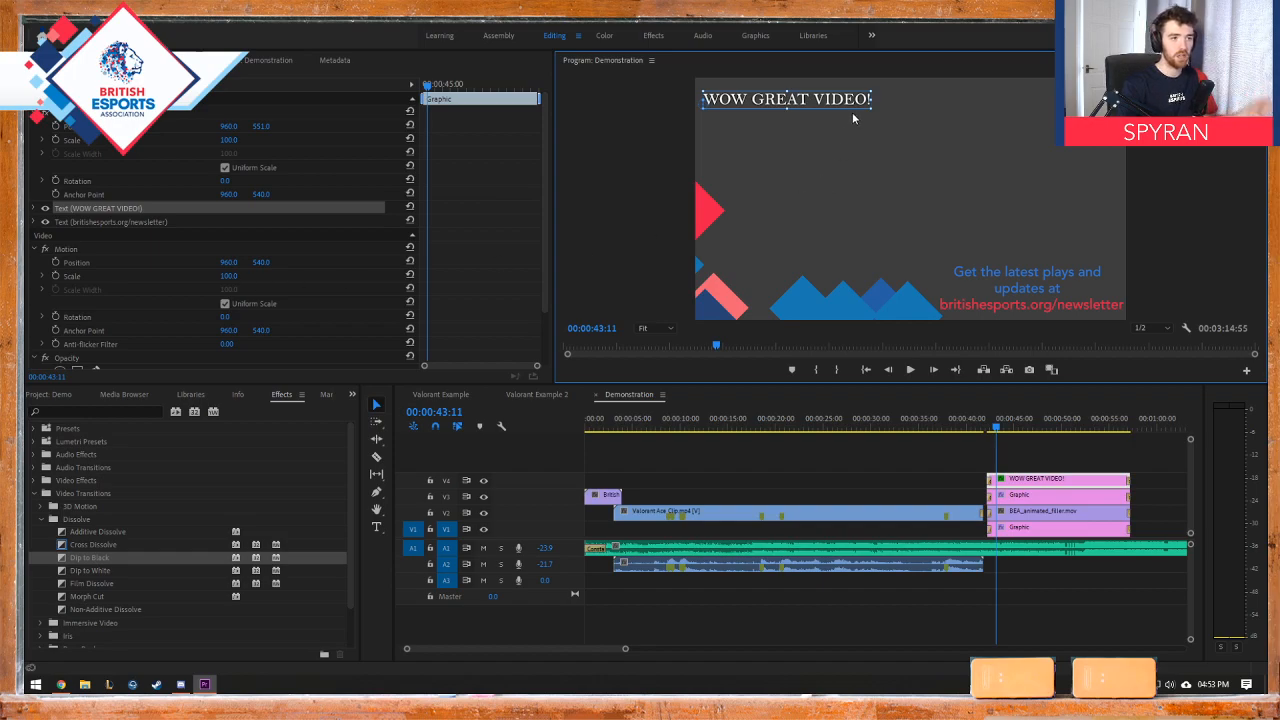
pyautogui.moveTo(822, 106)
pyautogui.mouseDown()
pyautogui.moveTo(1100, 101)
pyautogui.moveTo(810, 100)
pyautogui.moveTo(822, 96)
pyautogui.mouseUp()
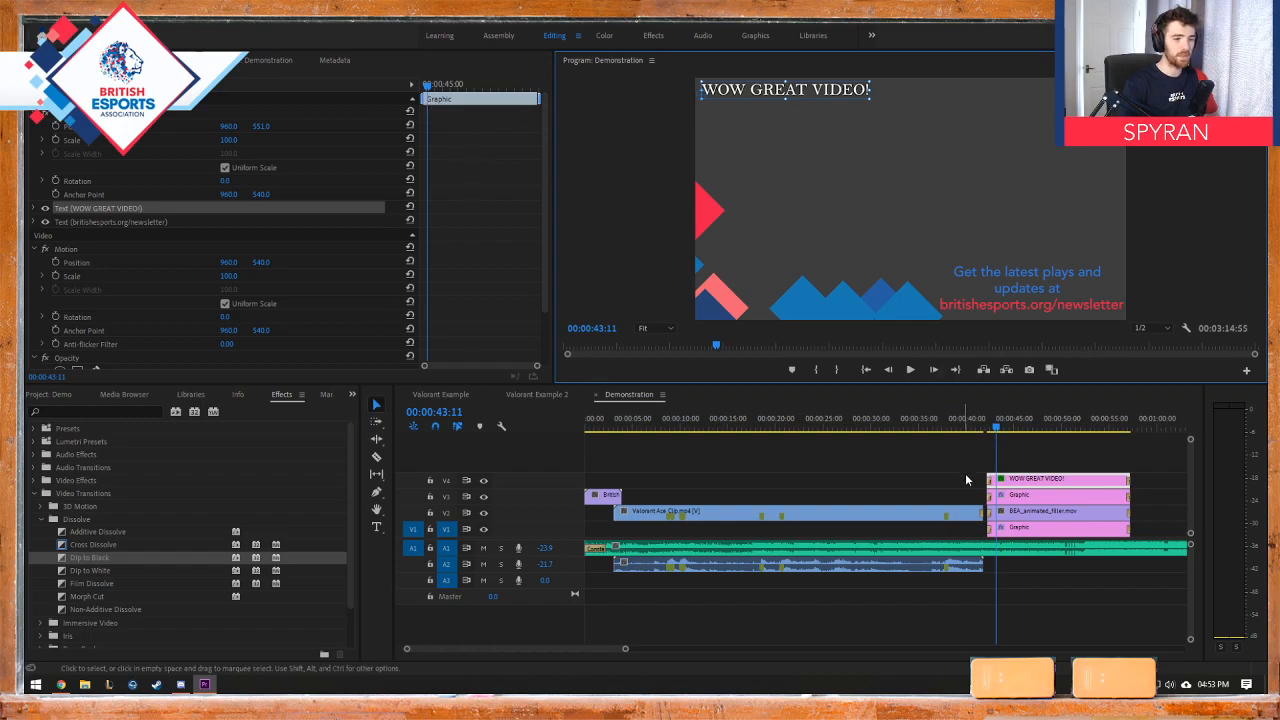
# Step: Turn on Position keyframing for the V4 graphic containing "WOW GREAT VIDEO!", setting the first keyframe at 00:00:43:11
pyautogui.click(1032, 499)
pyautogui.click(1030, 480)
pyautogui.click(771, 95)
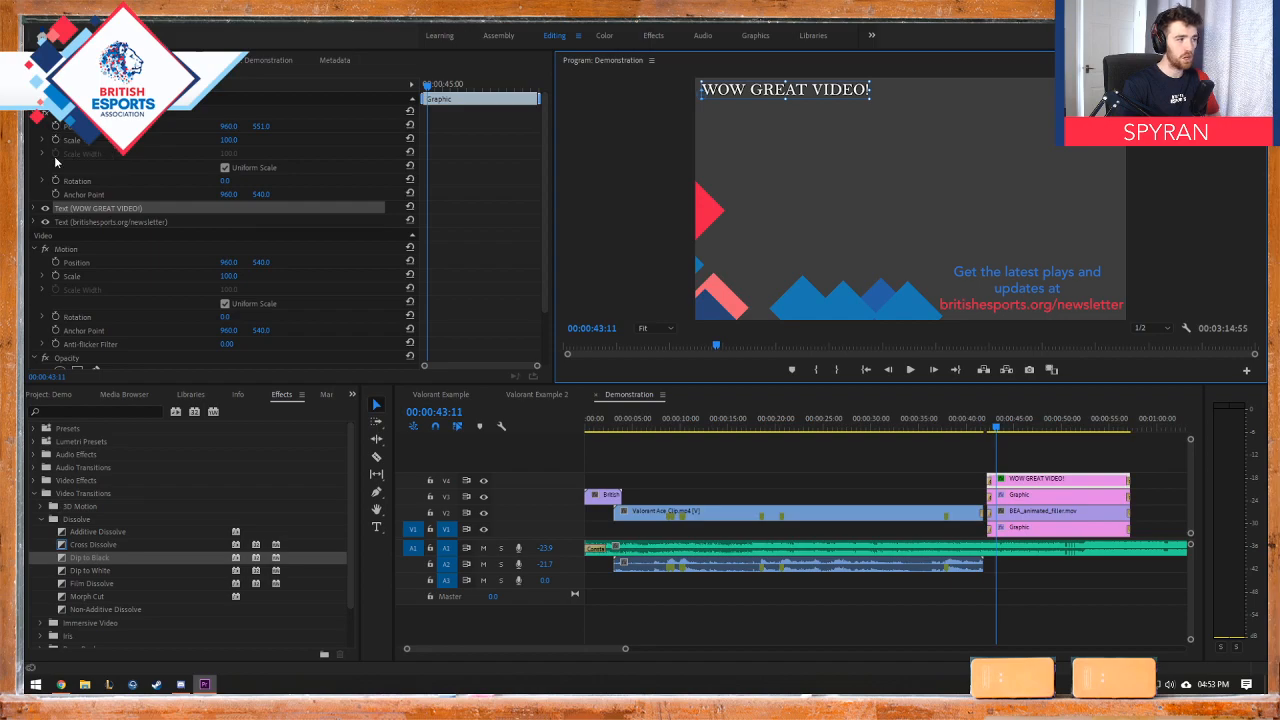
pyautogui.click(56, 126)
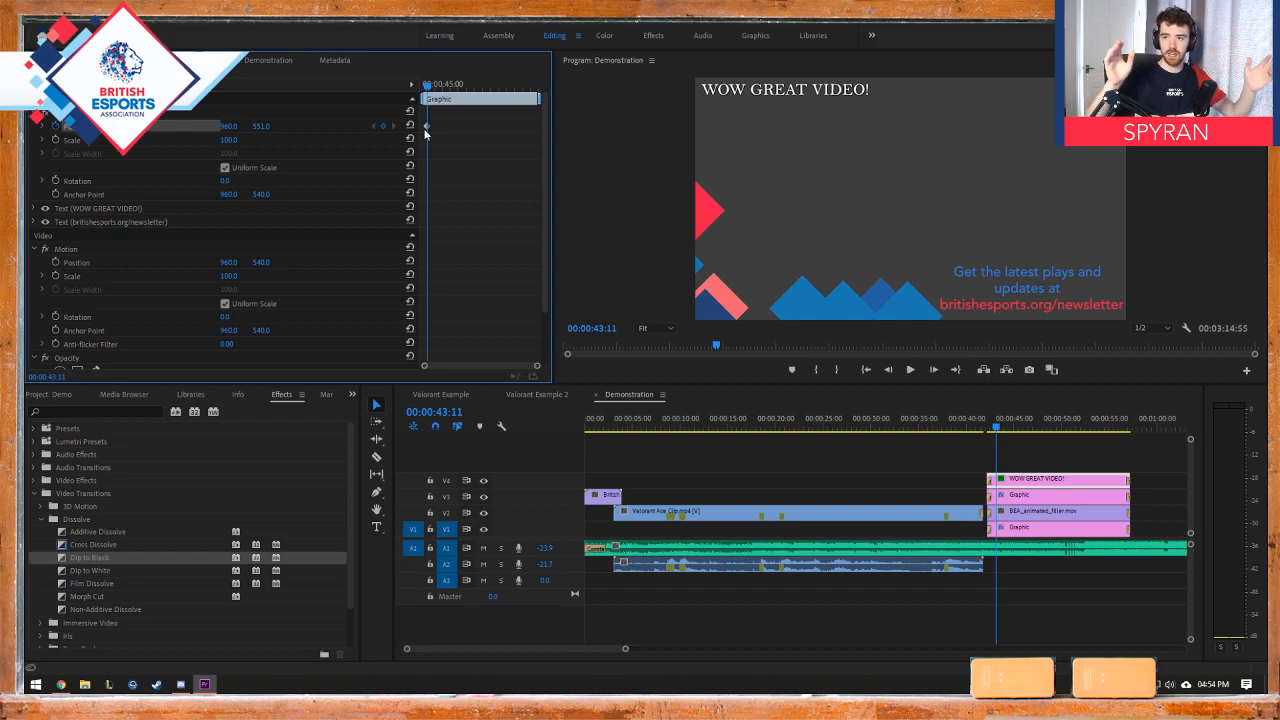
# Step: Try to move the "WOW GREAT VIDEO!" text across the top of the video frame, and undo the move
pyautogui.moveTo(427, 89)
pyautogui.mouseDown()
pyautogui.moveTo(466, 89)
pyautogui.moveTo(425, 91)
pyautogui.mouseUp()
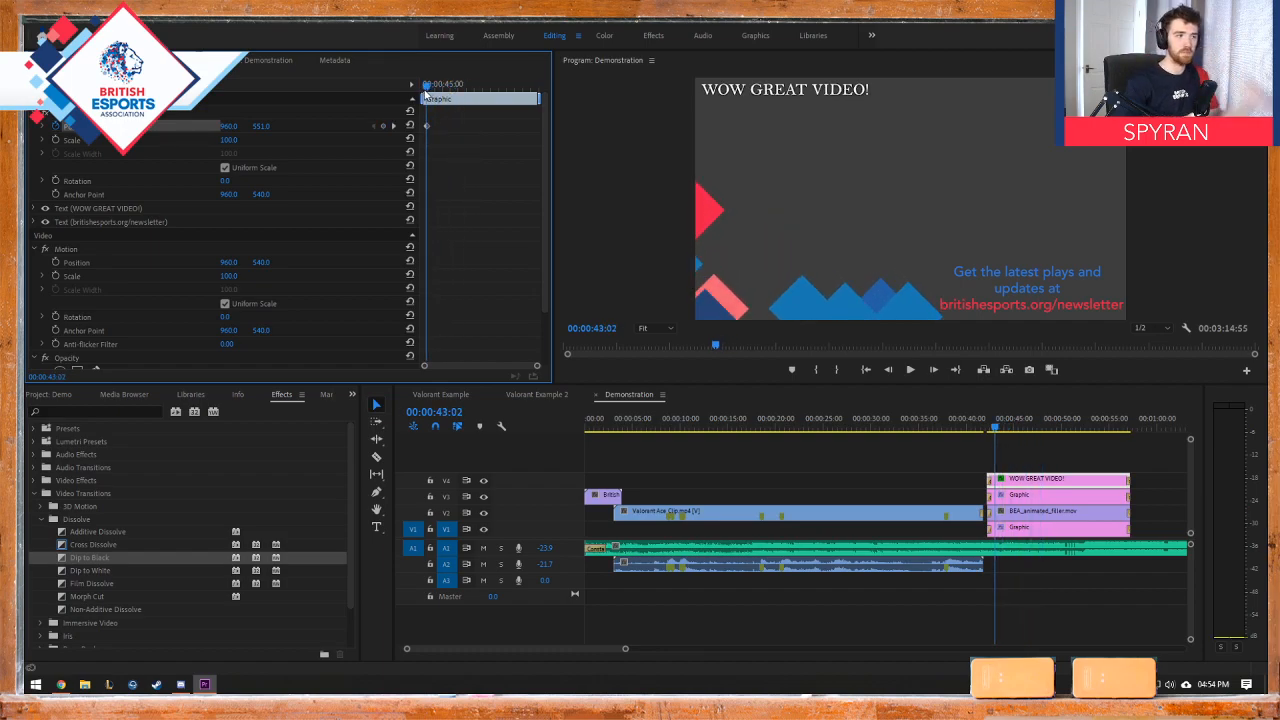
pyautogui.moveTo(447, 85)
pyautogui.mouseDown()
pyautogui.moveTo(509, 89)
pyautogui.moveTo(428, 86)
pyautogui.mouseUp()
pyautogui.moveTo(772, 93); pyautogui.dragTo(1020, 98)
pyautogui.hotkey('ctrl', 'z')
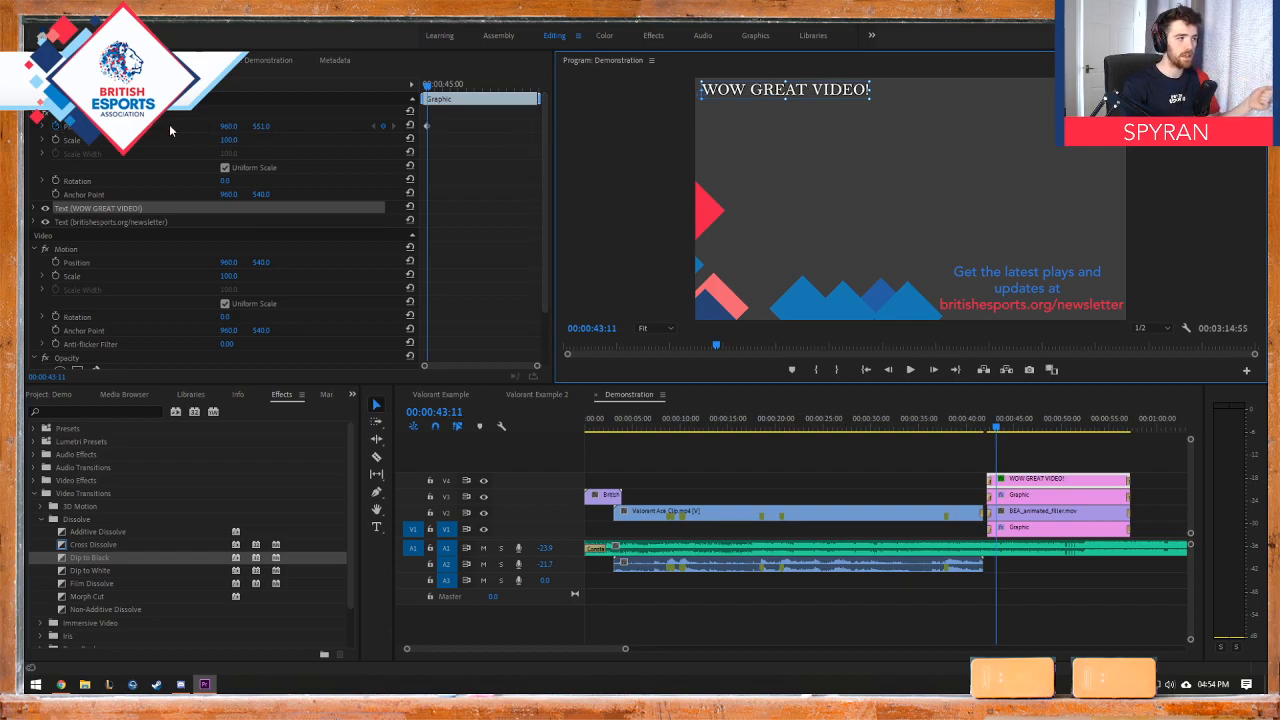
# Step: Expand the "WOW GREAT VIDEO!" text layer's properties to show its own Transform settings
pyautogui.click(268, 130)
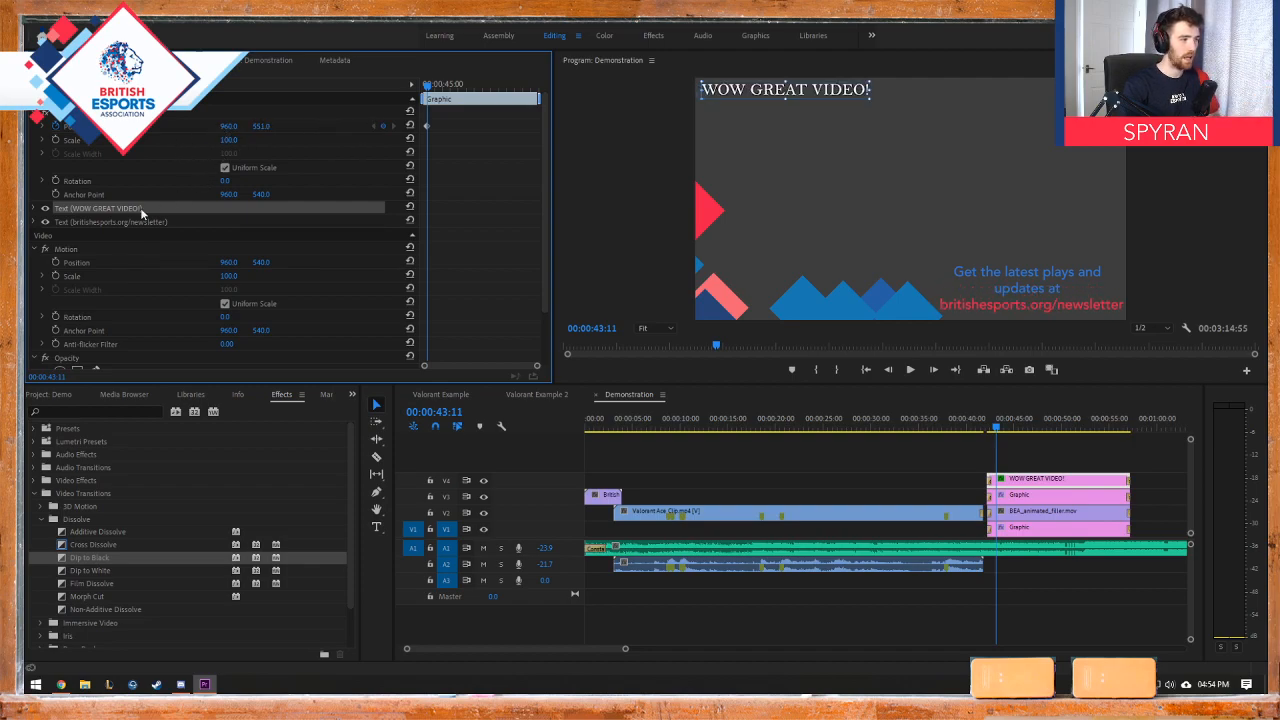
pyautogui.click(37, 208)
pyautogui.scroll(-10, 157, 256)
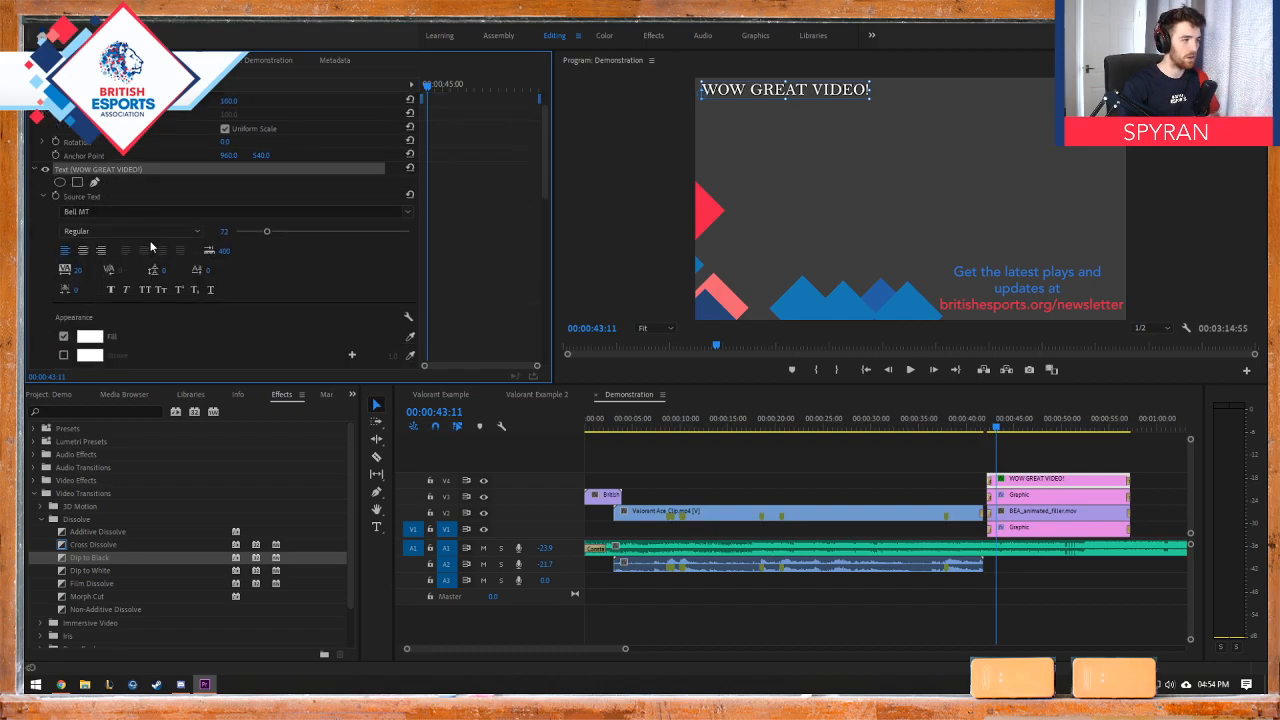
pyautogui.scroll(3, 155, 262)
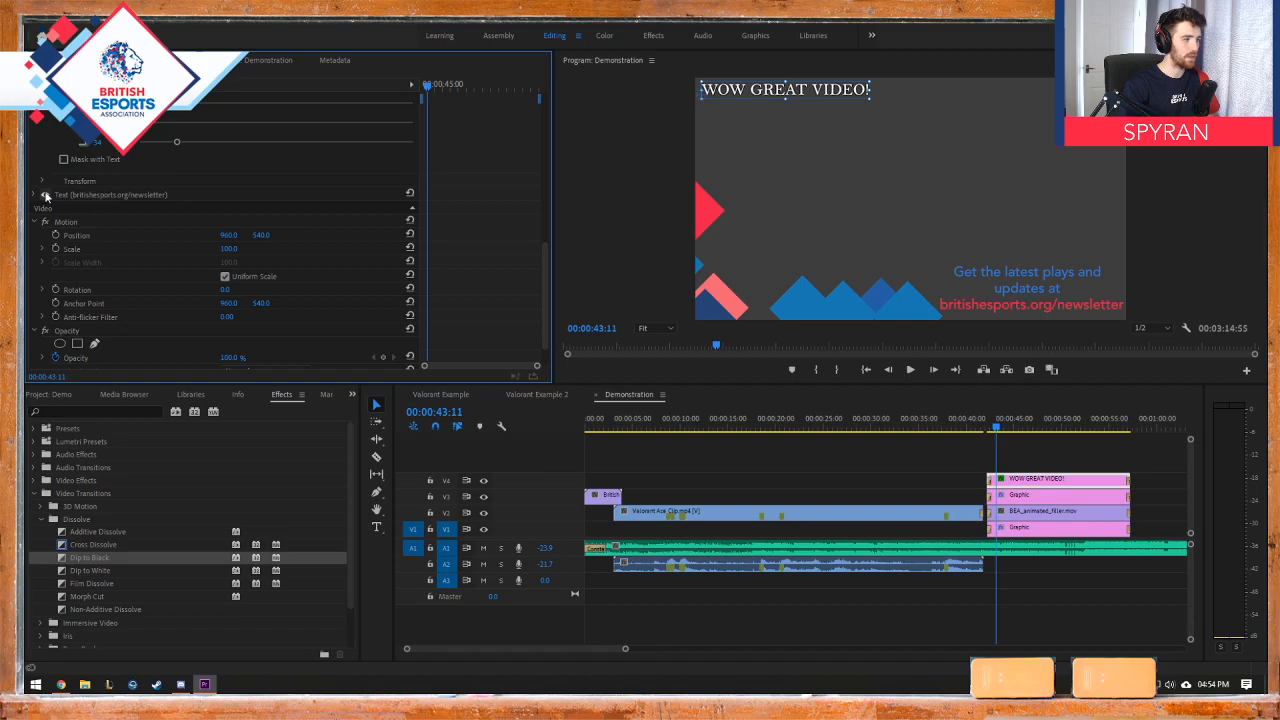
pyautogui.click(43, 182)
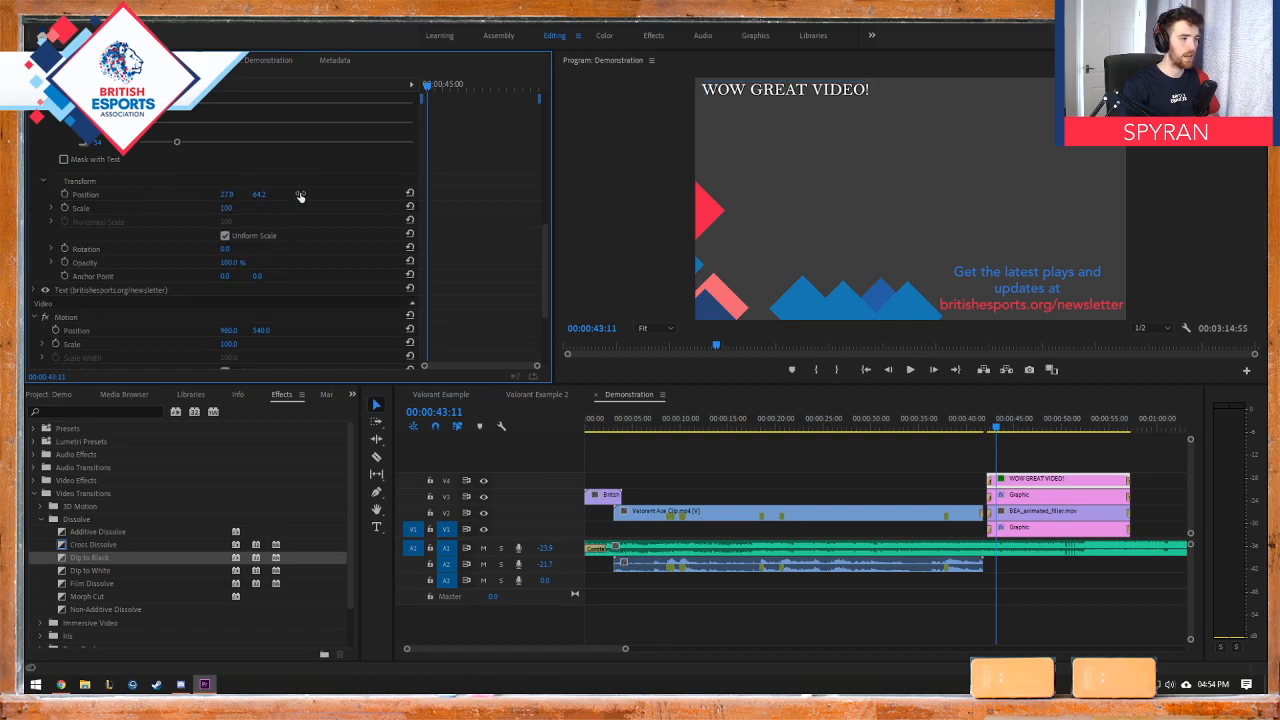
# Step: Try to shift the text's horizontal Position to 1133.8 at 00:00:54:42 without keyframing, and undo the change
pyautogui.moveTo(226, 195); pyautogui.dragTo(298, 218)
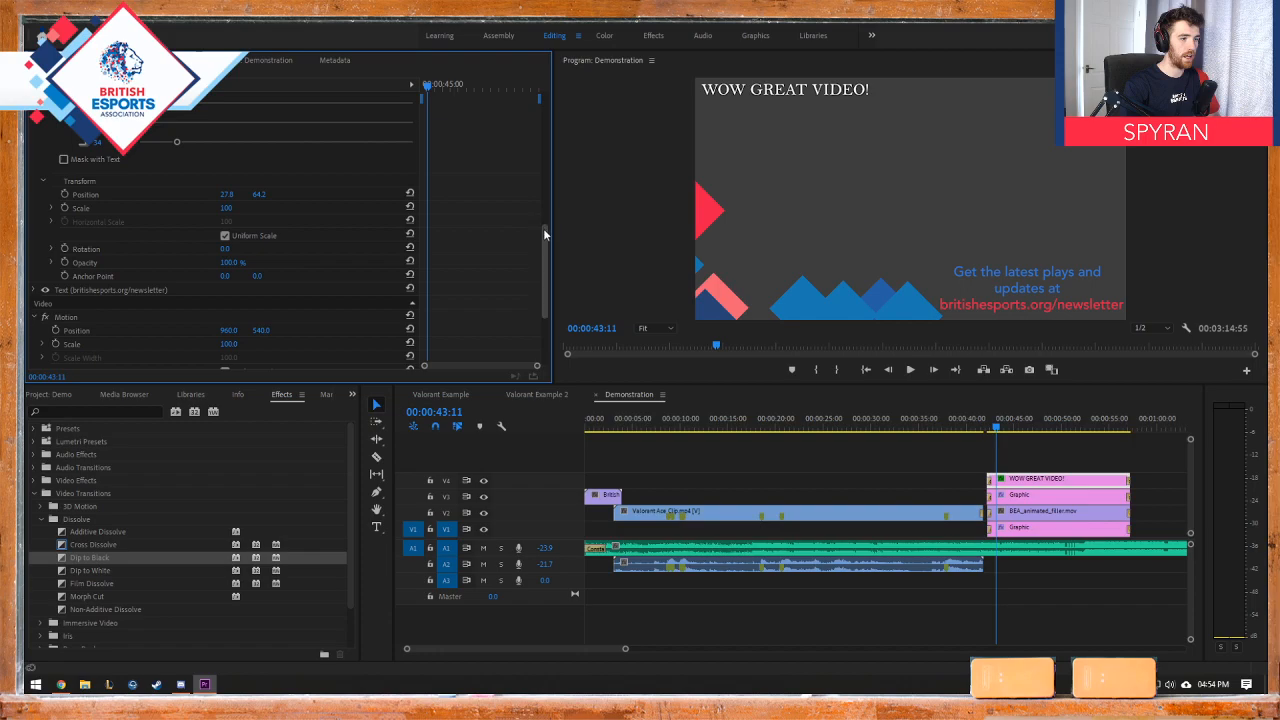
pyautogui.moveTo(544, 268); pyautogui.dragTo(535, 87)
pyautogui.moveTo(428, 86); pyautogui.dragTo(543, 262)
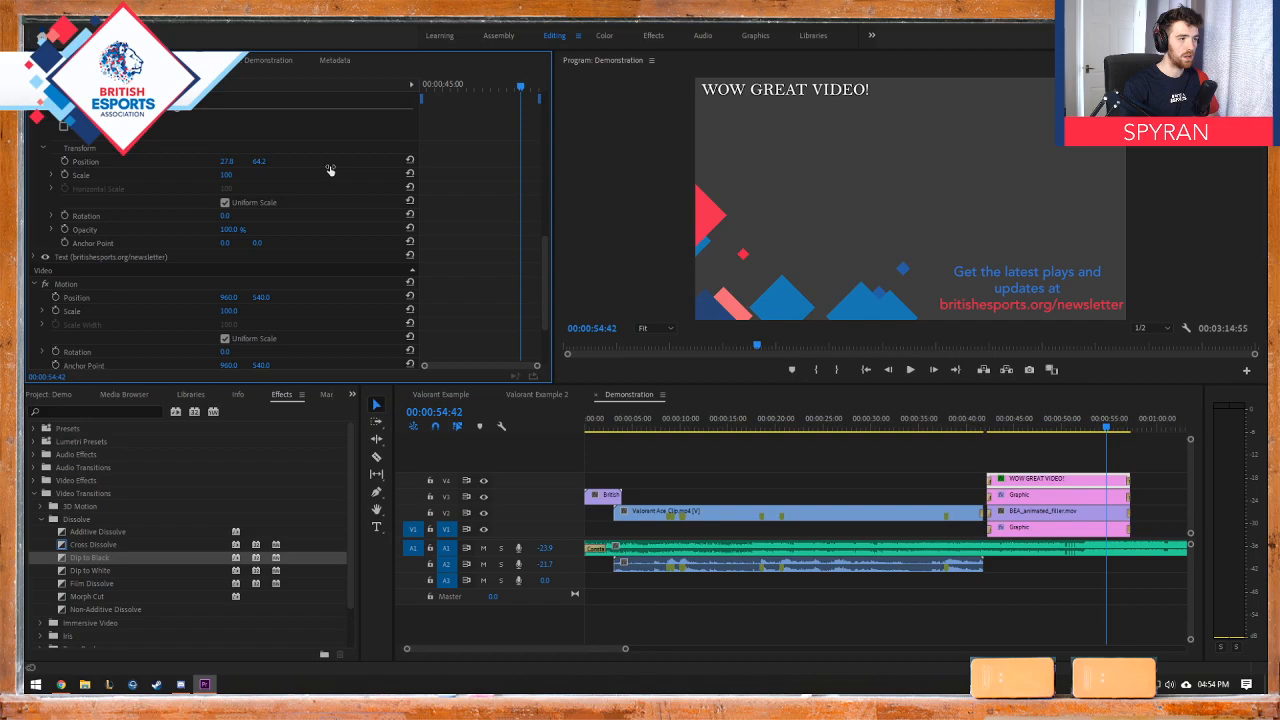
pyautogui.moveTo(330, 170); pyautogui.dragTo(1082, 147)
pyautogui.moveTo(547, 279); pyautogui.dragTo(531, 251)
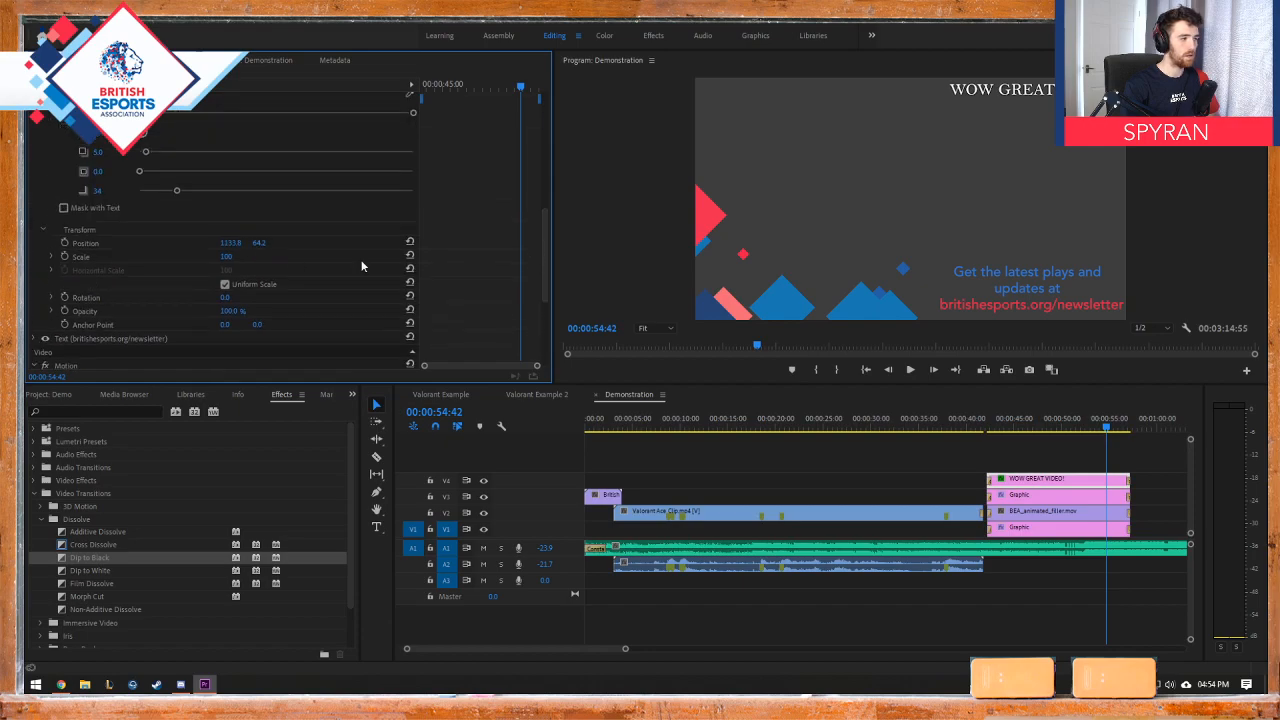
pyautogui.hotkey('ctrl', 'z')
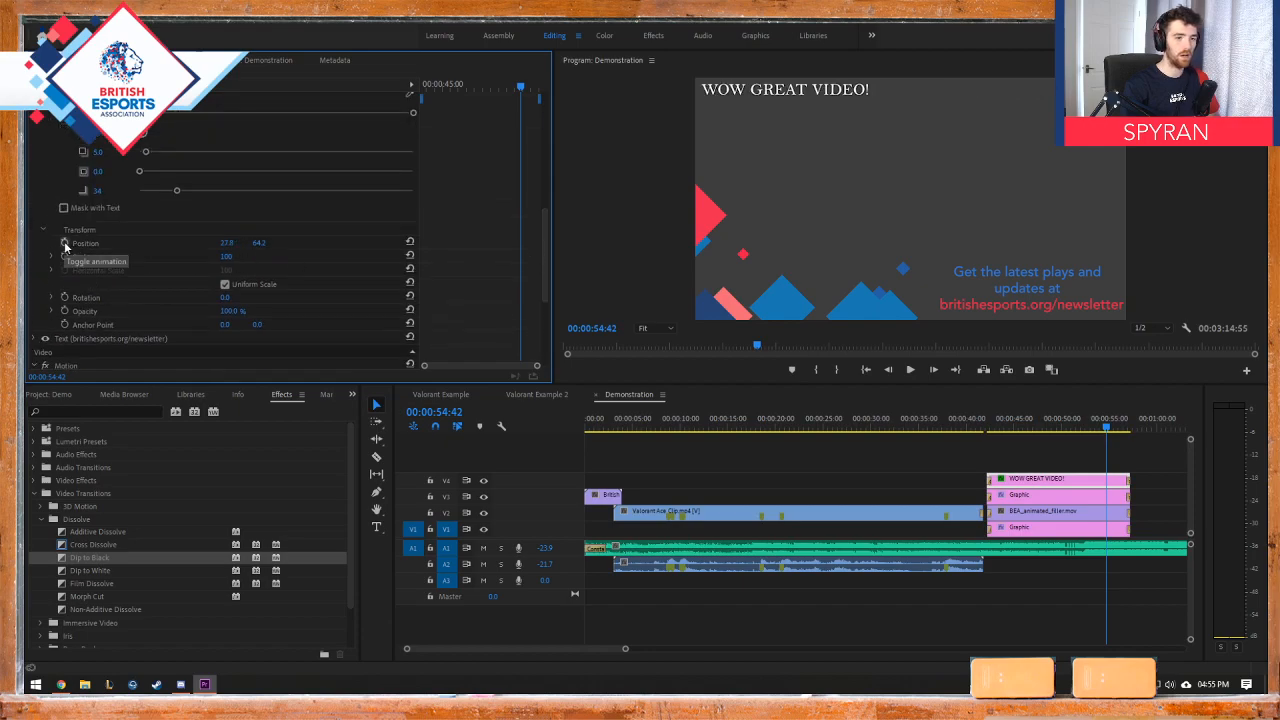
# Step: Keyframe the text's Position near the graphic's start and again at 00:00:55:25, with the second horizontal value at about 1079
pyautogui.click(62, 247)
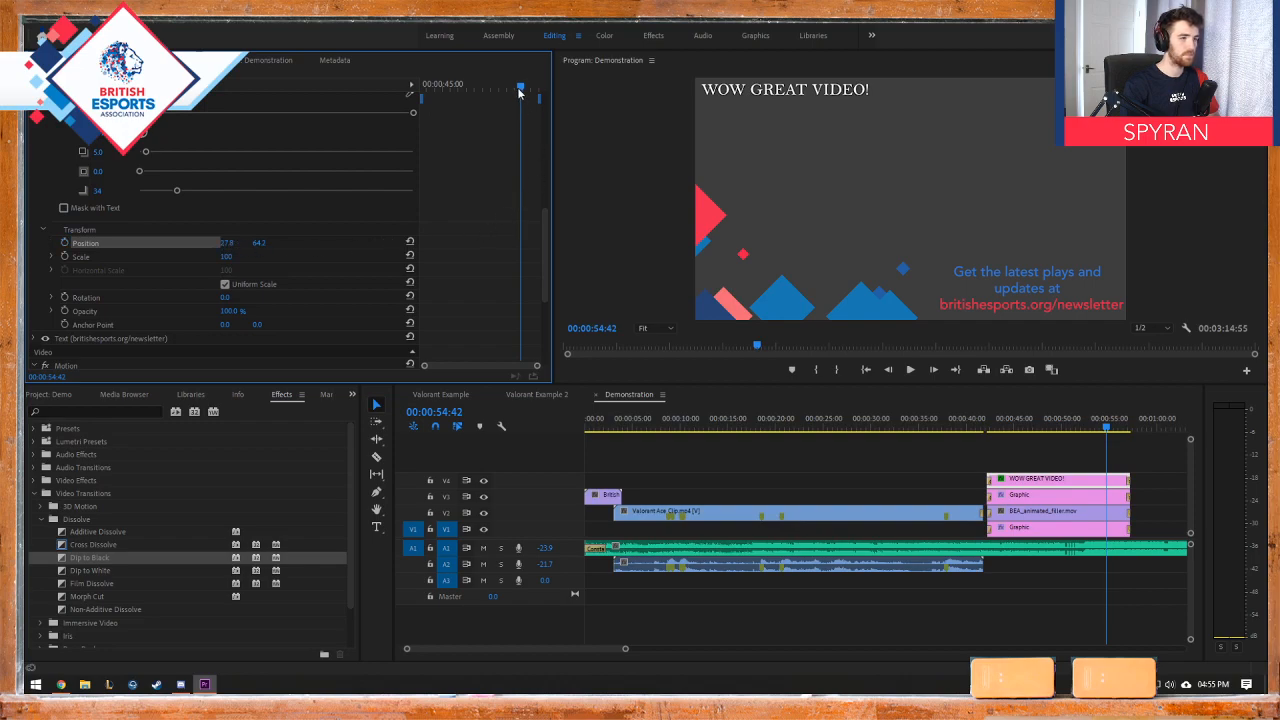
pyautogui.moveTo(519, 92)
pyautogui.mouseDown()
pyautogui.moveTo(427, 87)
pyautogui.moveTo(525, 87)
pyautogui.mouseUp()
pyautogui.click(229, 243)
pyautogui.press('Return')
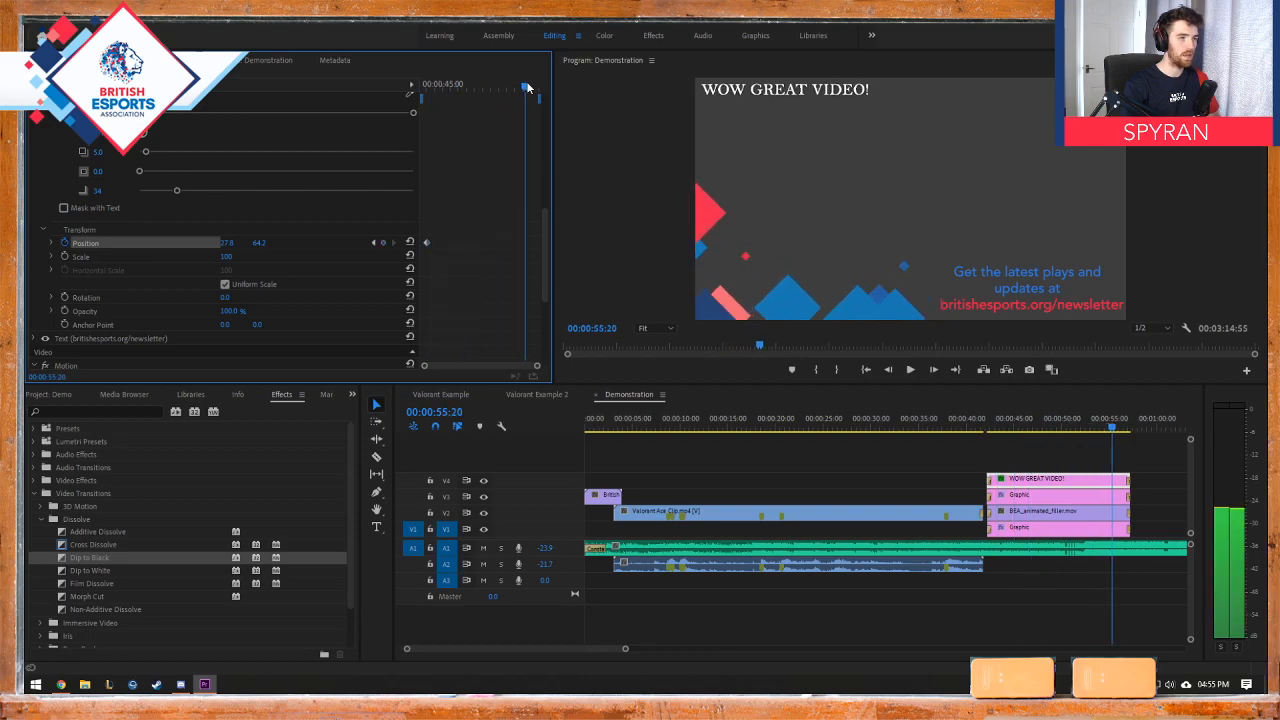
pyautogui.moveTo(227, 247); pyautogui.dragTo(30, 275)
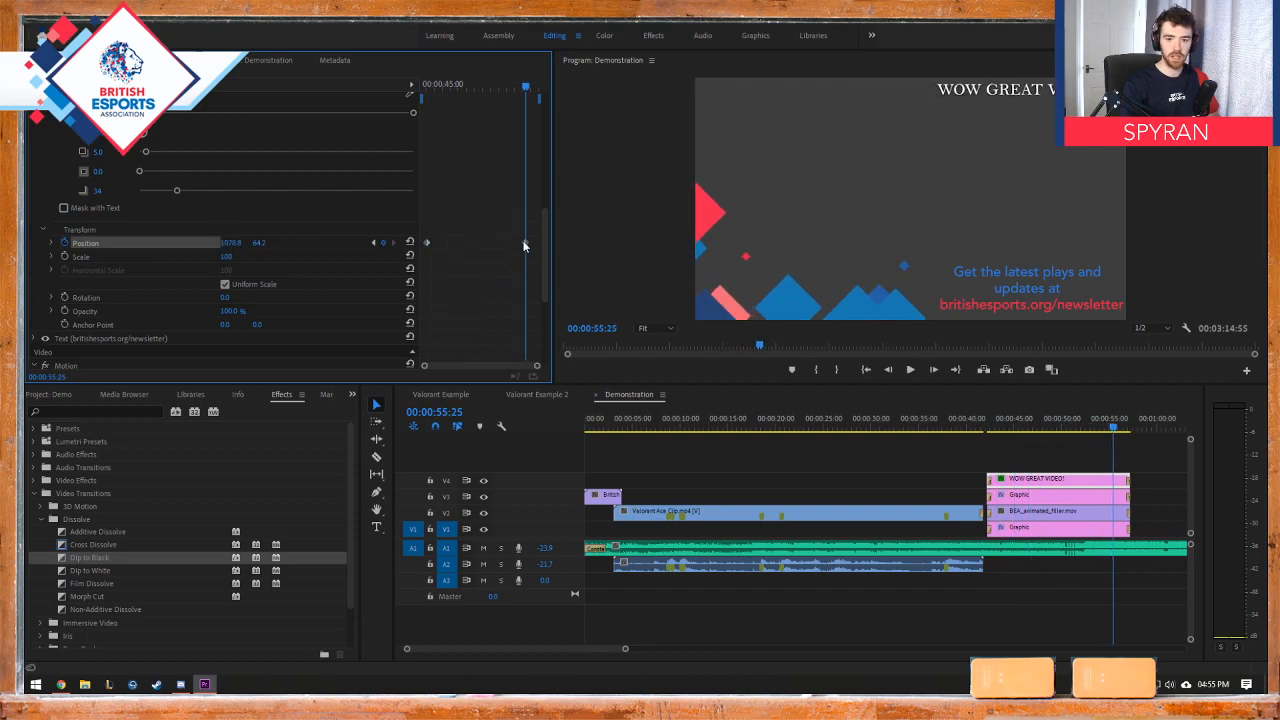
# Step: Add four empty video tracks, V5 to V8, above V4 in the Demonstration timeline
pyautogui.rightClick(513, 467)
pyautogui.rightClick(506, 480)
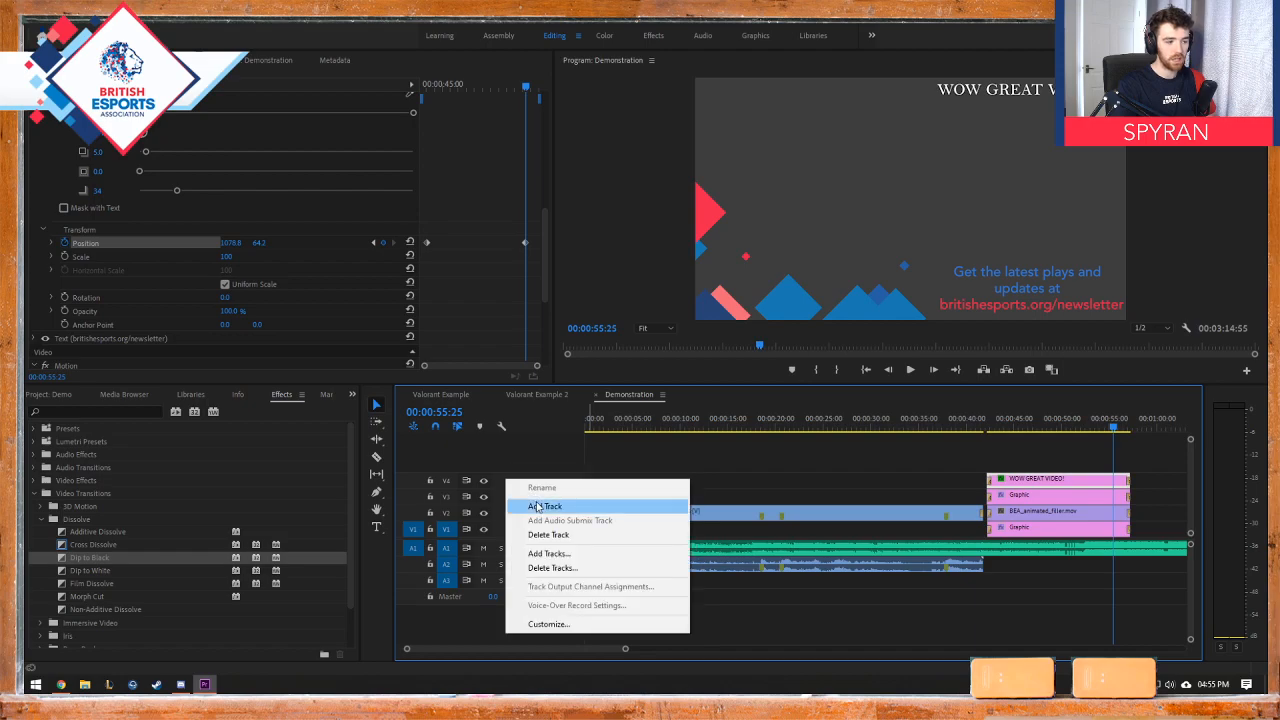
pyautogui.click(538, 508)
pyautogui.rightClick(505, 477)
pyautogui.click(540, 504)
pyautogui.rightClick(506, 479)
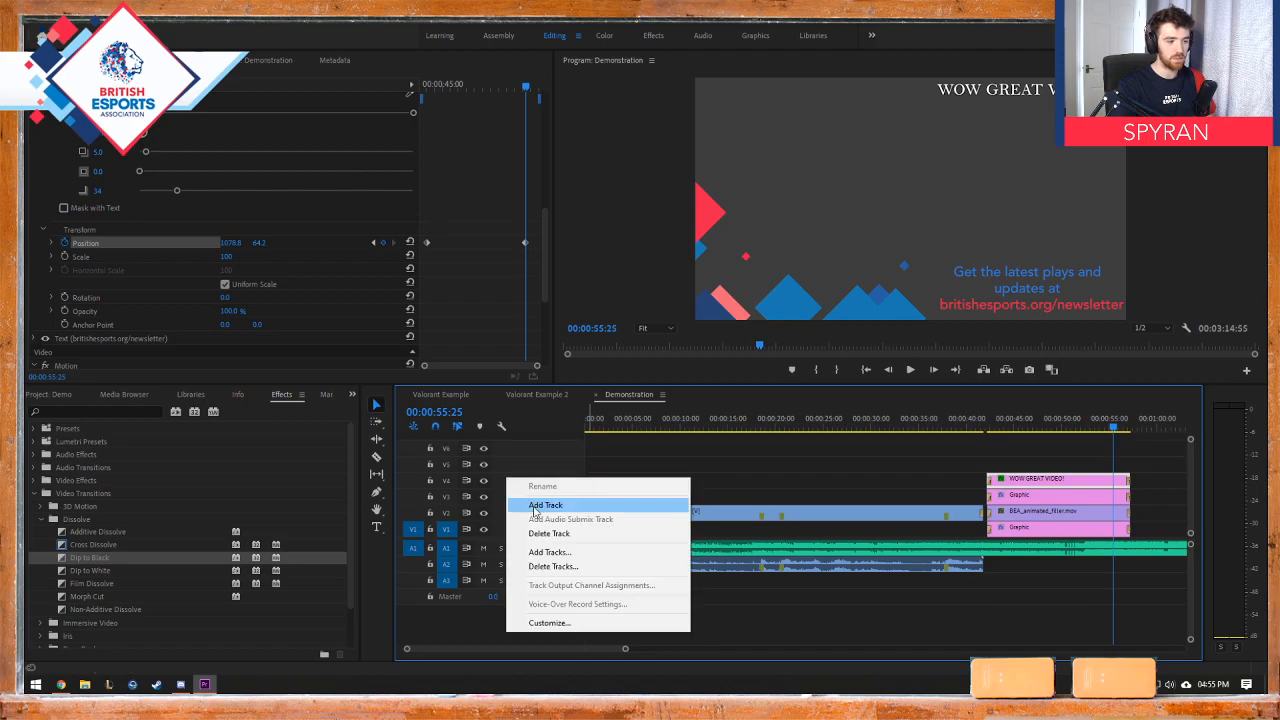
pyautogui.click(540, 505)
pyautogui.rightClick(505, 468)
pyautogui.click(538, 496)
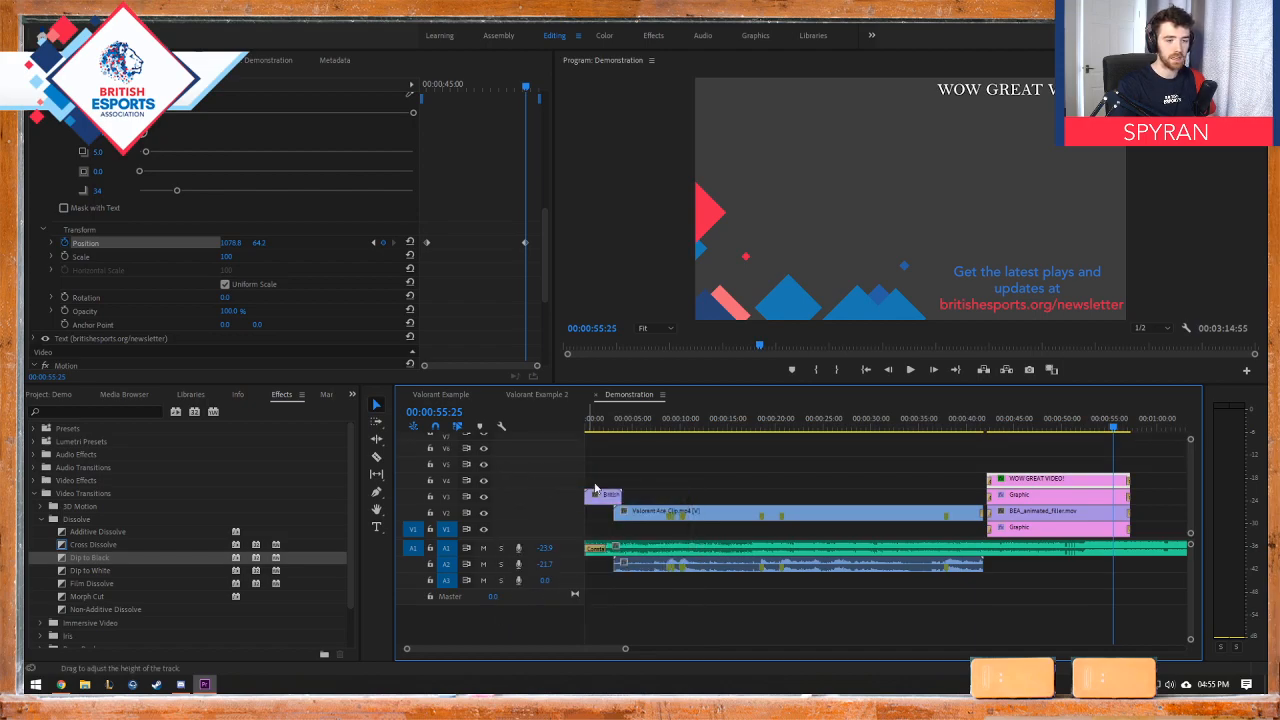
pyautogui.moveTo(1190, 465)
pyautogui.mouseDown()
pyautogui.moveTo(1190, 445)
pyautogui.moveTo(1192, 477)
pyautogui.mouseUp()
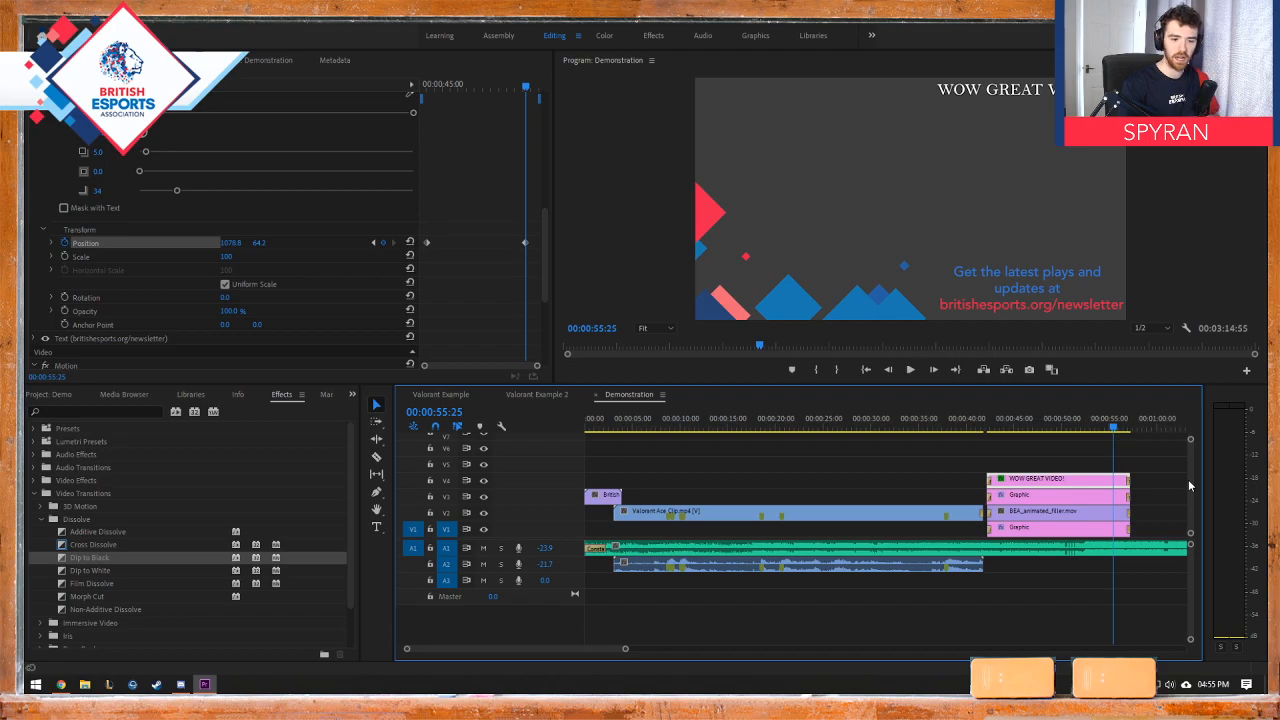
pyautogui.scroll(3, 1190, 474)
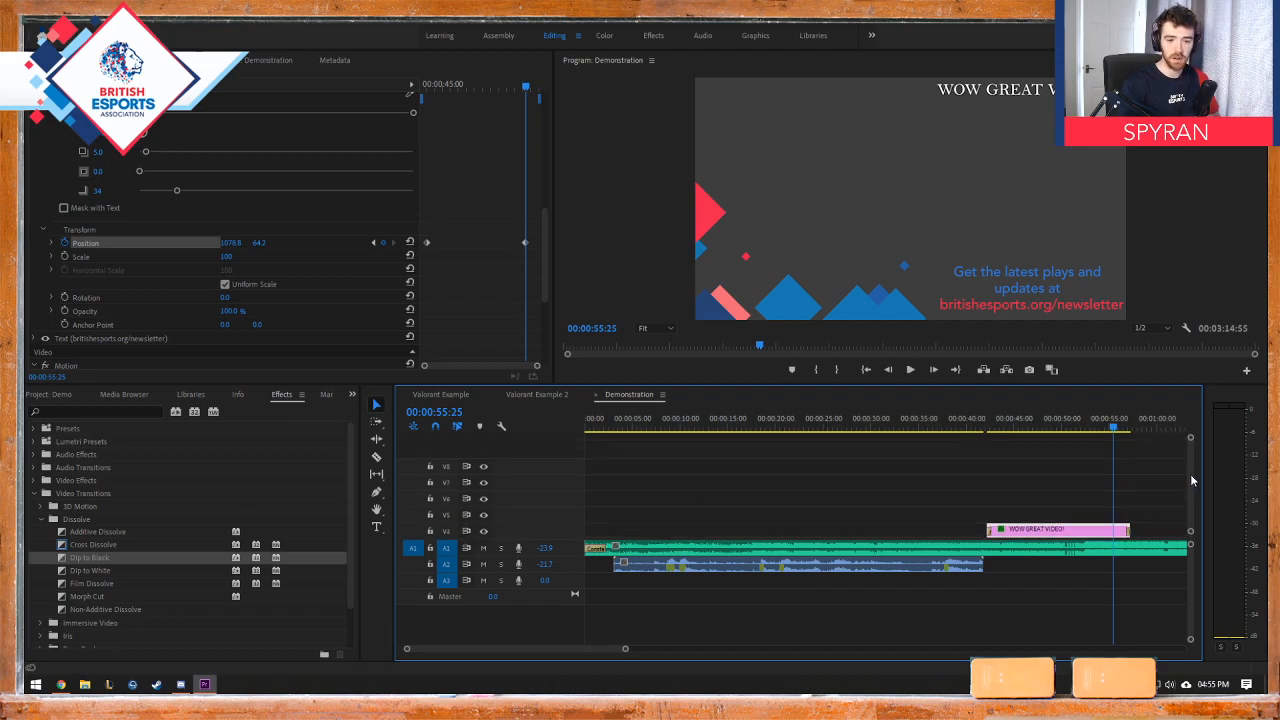
pyautogui.scroll(-3, 1193, 488)
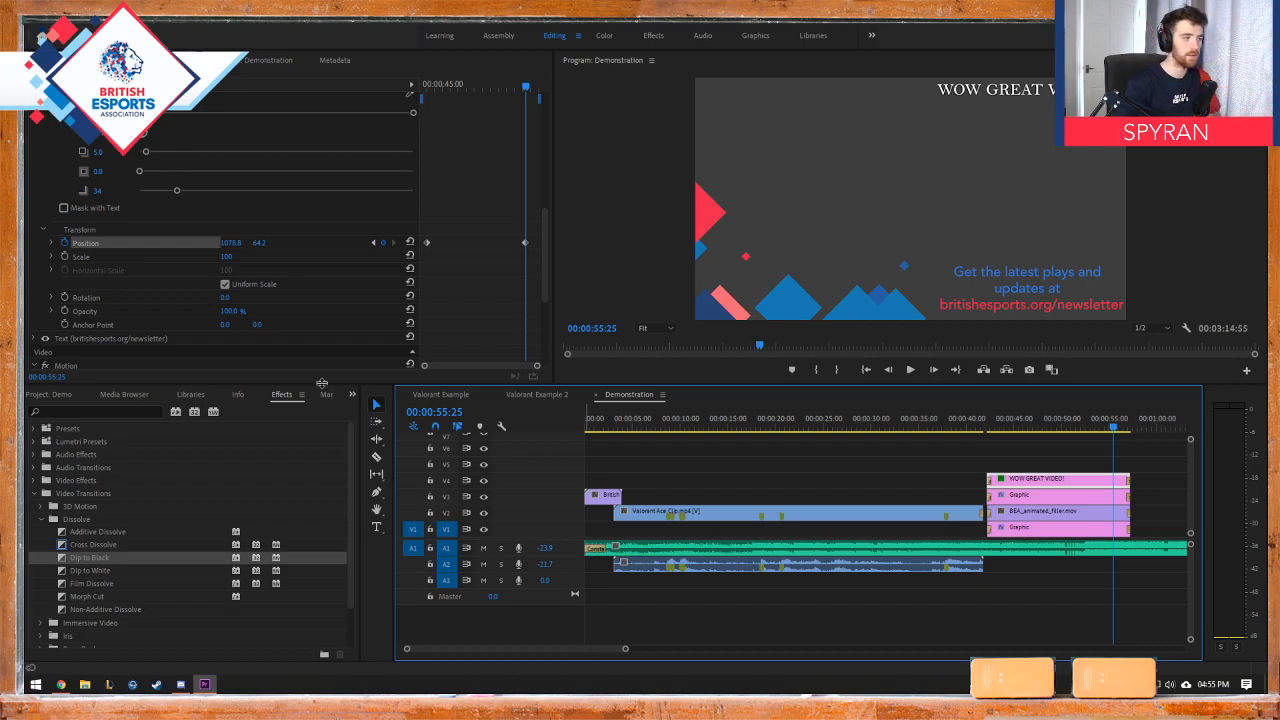
# Step: Play and scrub the end screen to check the text's left-to-right movement, and collapse the text layer's properties
pyautogui.click(467, 86)
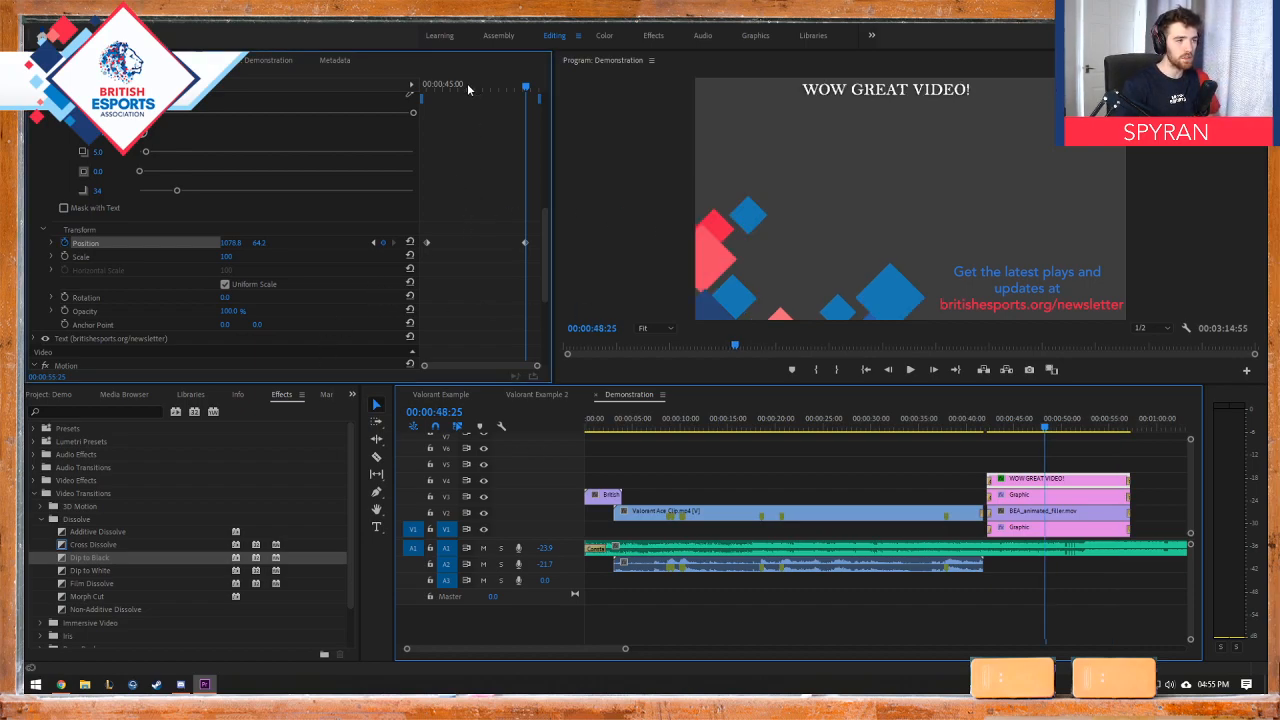
pyautogui.moveTo(467, 86); pyautogui.dragTo(425, 88)
pyautogui.press('space')
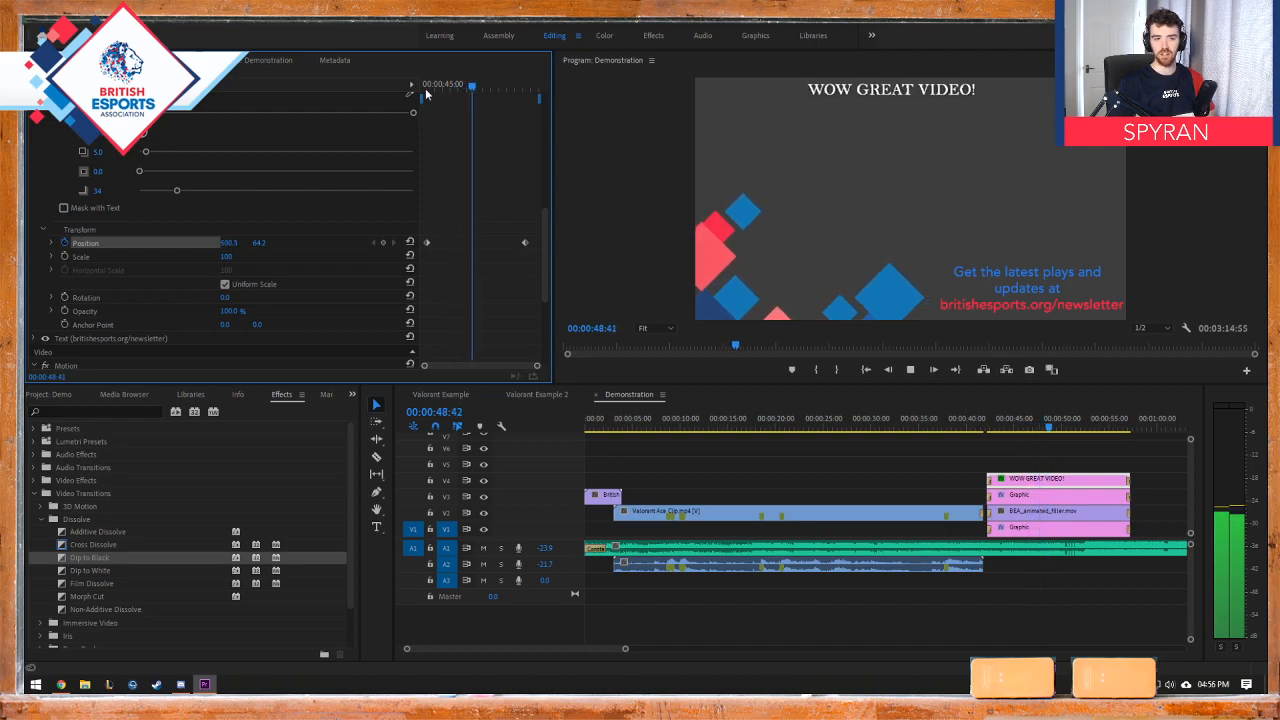
pyautogui.press('space')
pyautogui.click(453, 86)
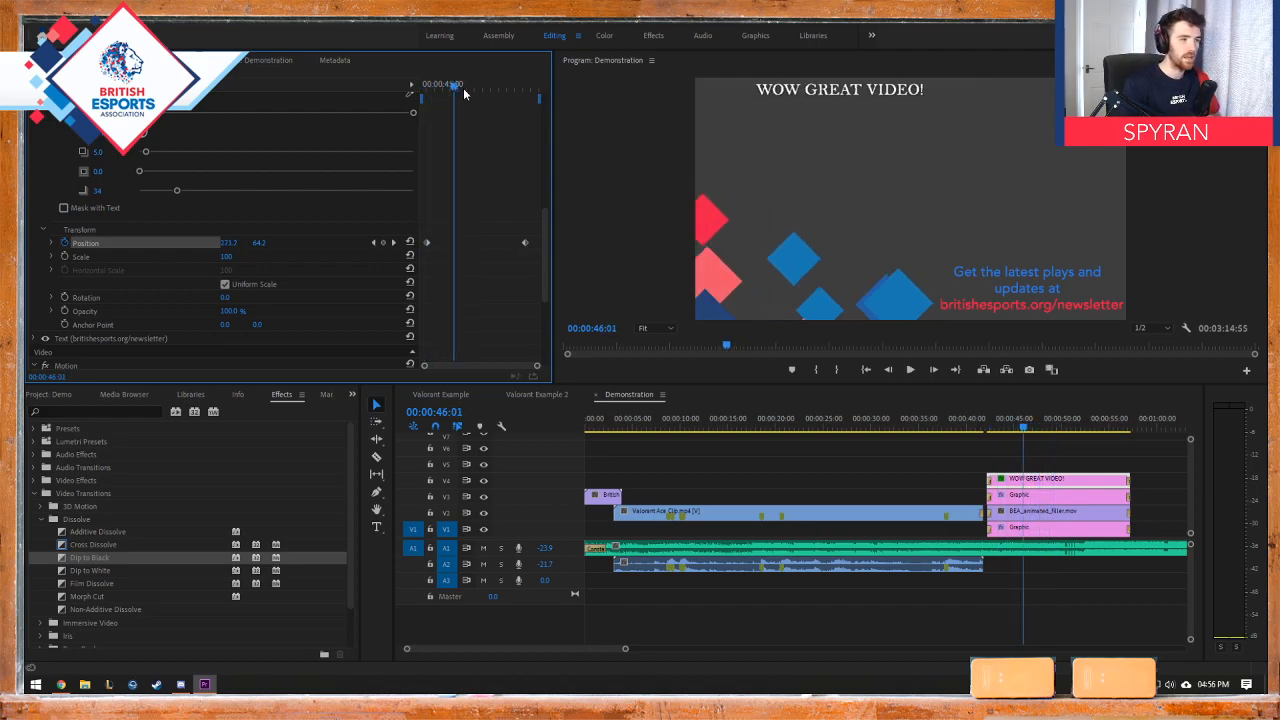
pyautogui.moveTo(463, 88); pyautogui.dragTo(521, 94)
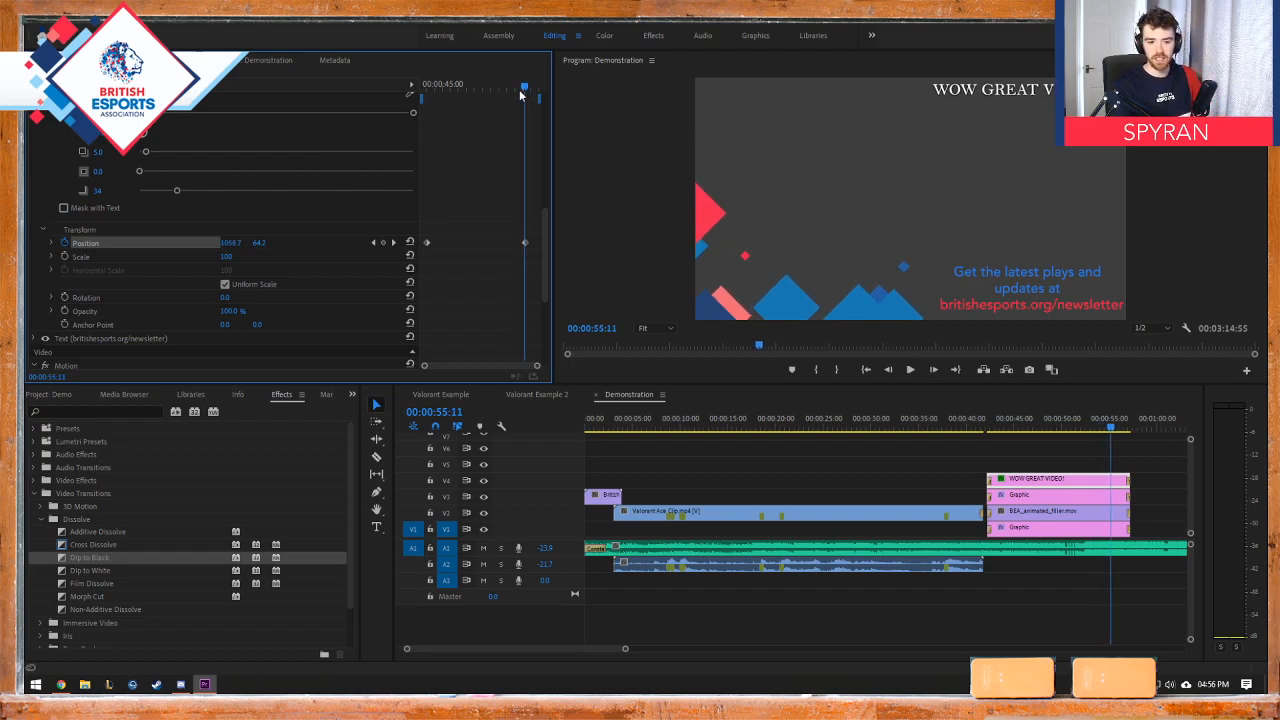
pyautogui.scroll(-10, 335, 173)
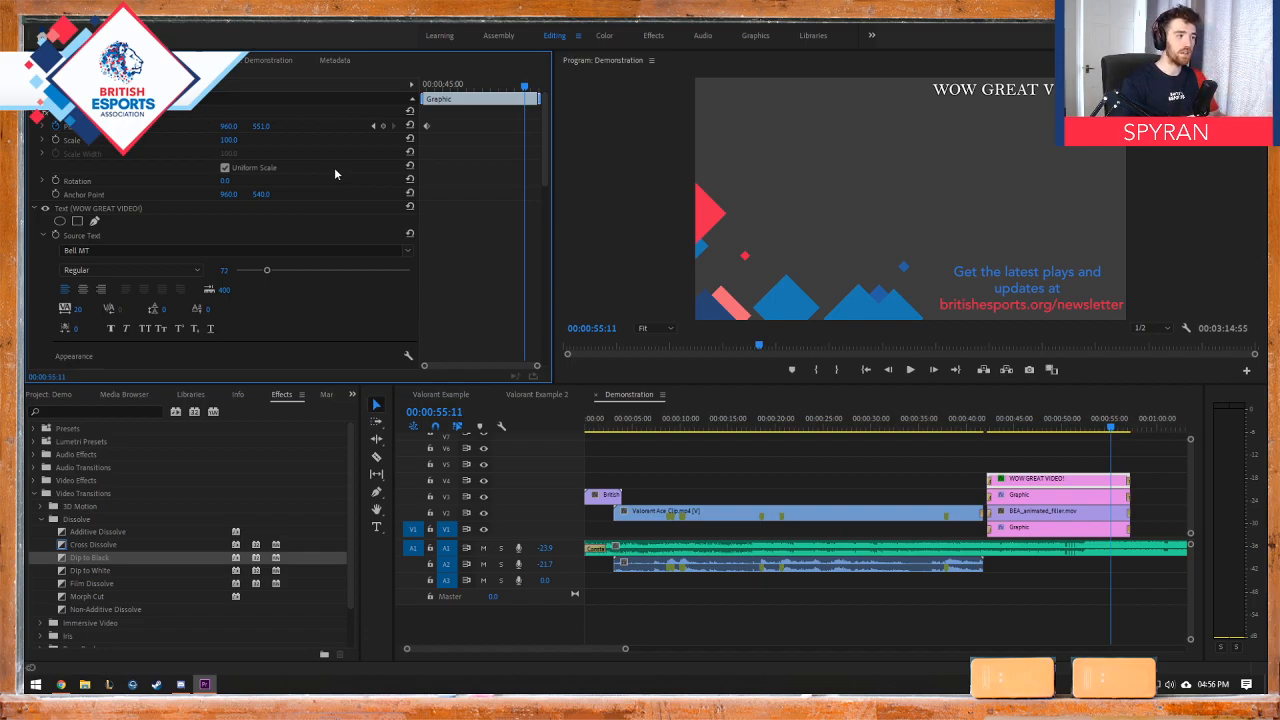
pyautogui.click(34, 209)
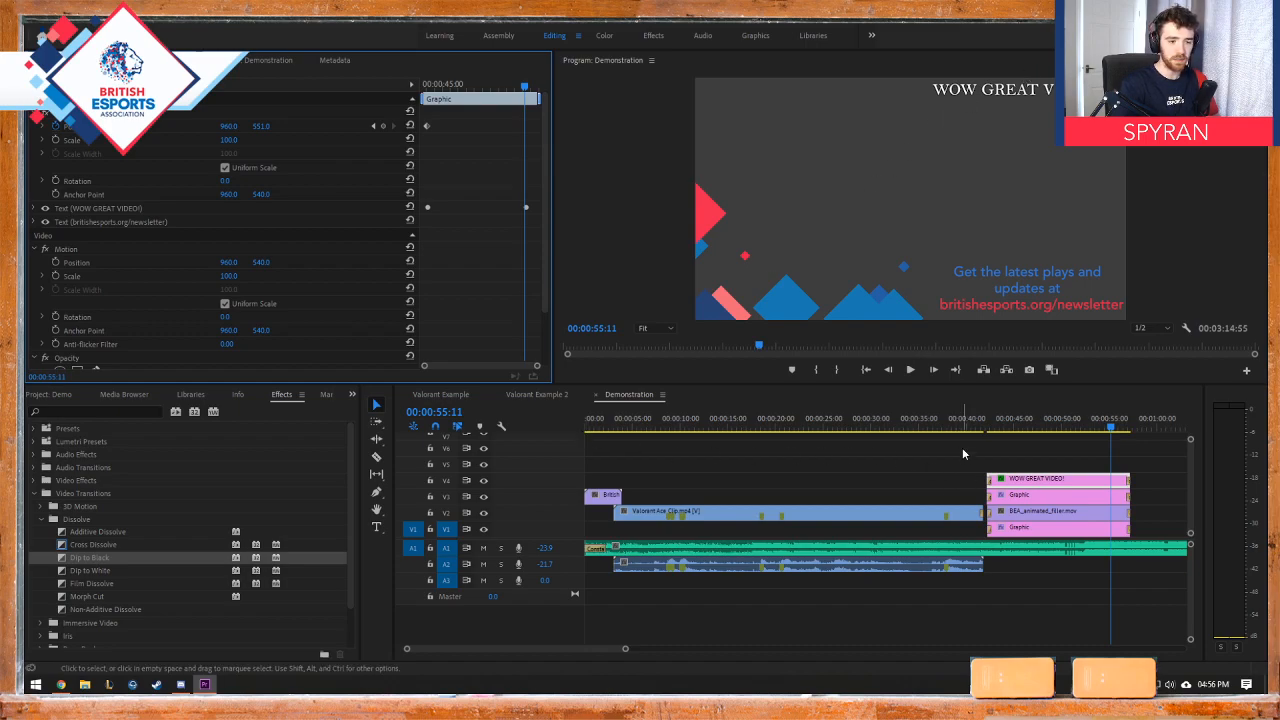
# Step: Scrub through the end screen and gameplay in Demonstration, and compare the layout with the Valorant Example 2 sequence
pyautogui.moveTo(996, 428); pyautogui.dragTo(1051, 432)
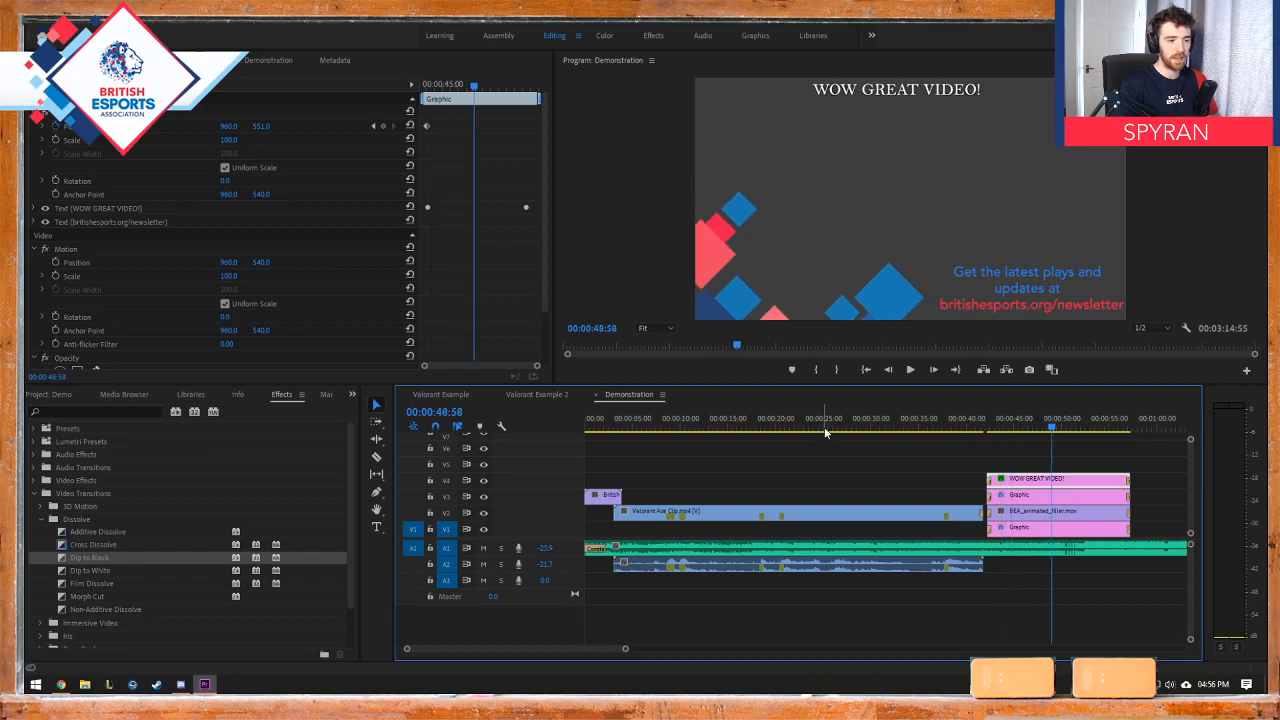
pyautogui.moveTo(821, 432); pyautogui.dragTo(784, 432)
pyautogui.moveTo(884, 430); pyautogui.dragTo(889, 431)
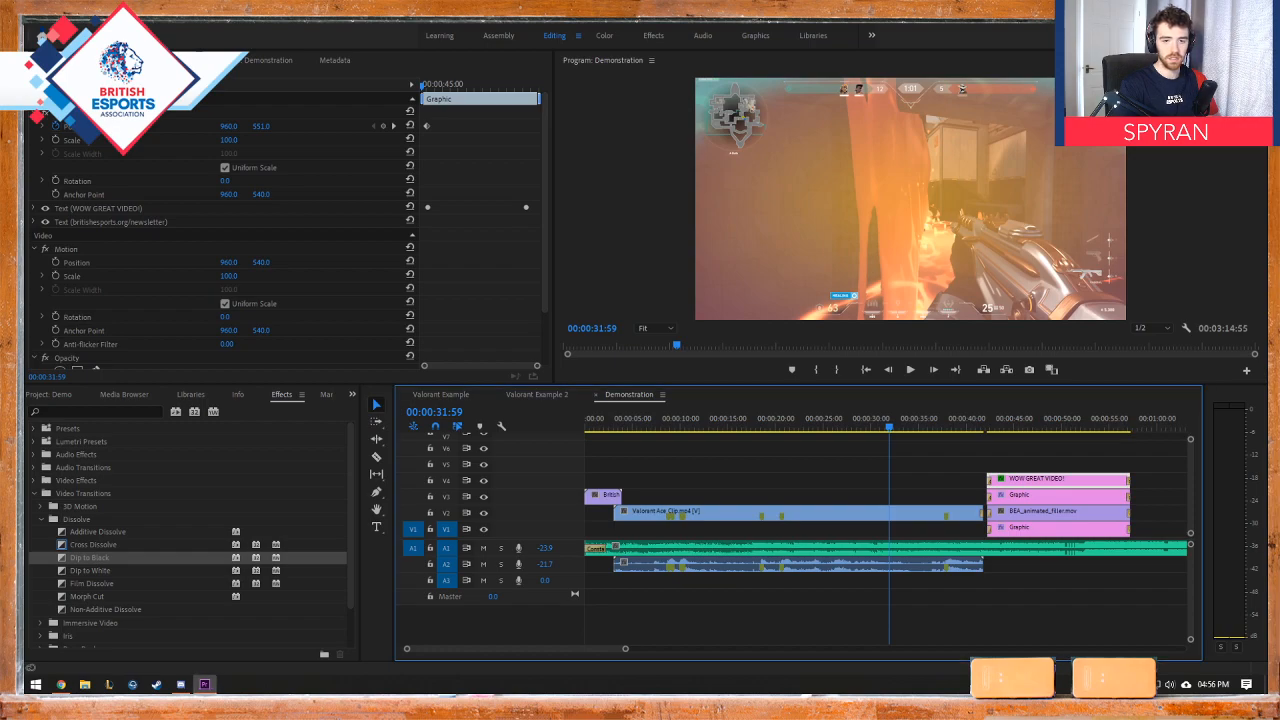
pyautogui.moveTo(947, 427); pyautogui.dragTo(860, 435)
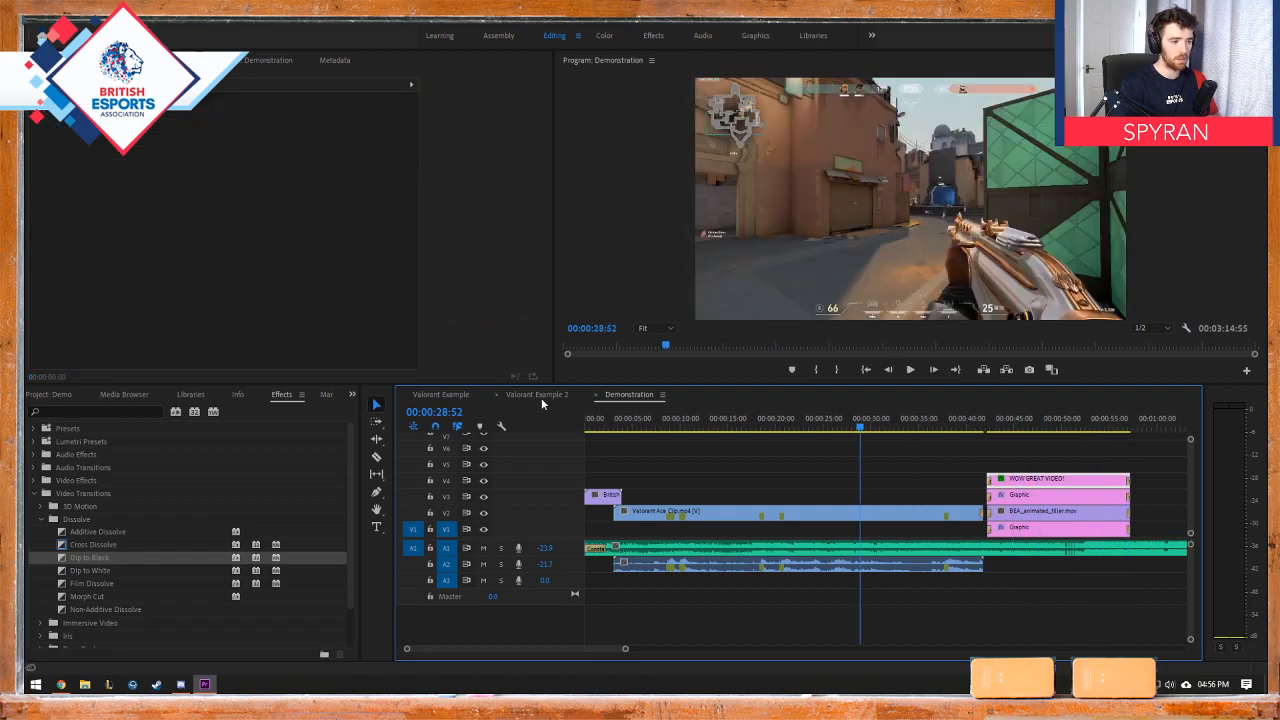
pyautogui.click(538, 394)
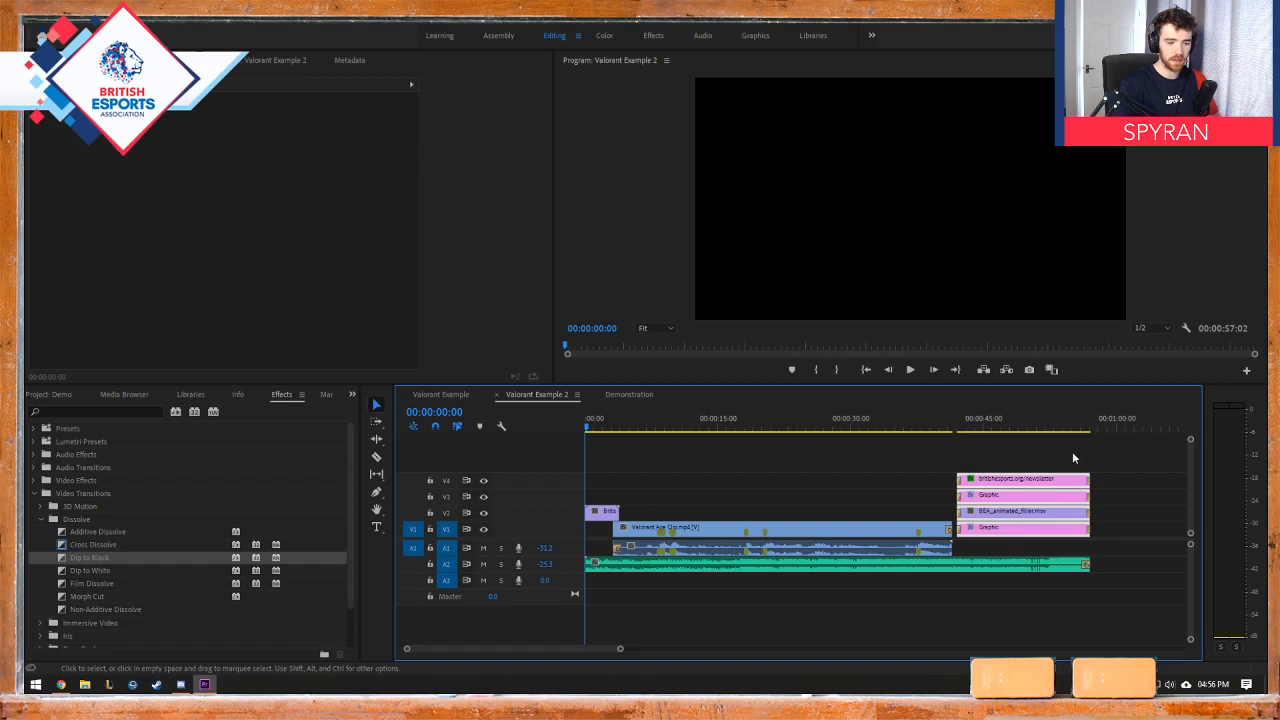
pyautogui.click(618, 395)
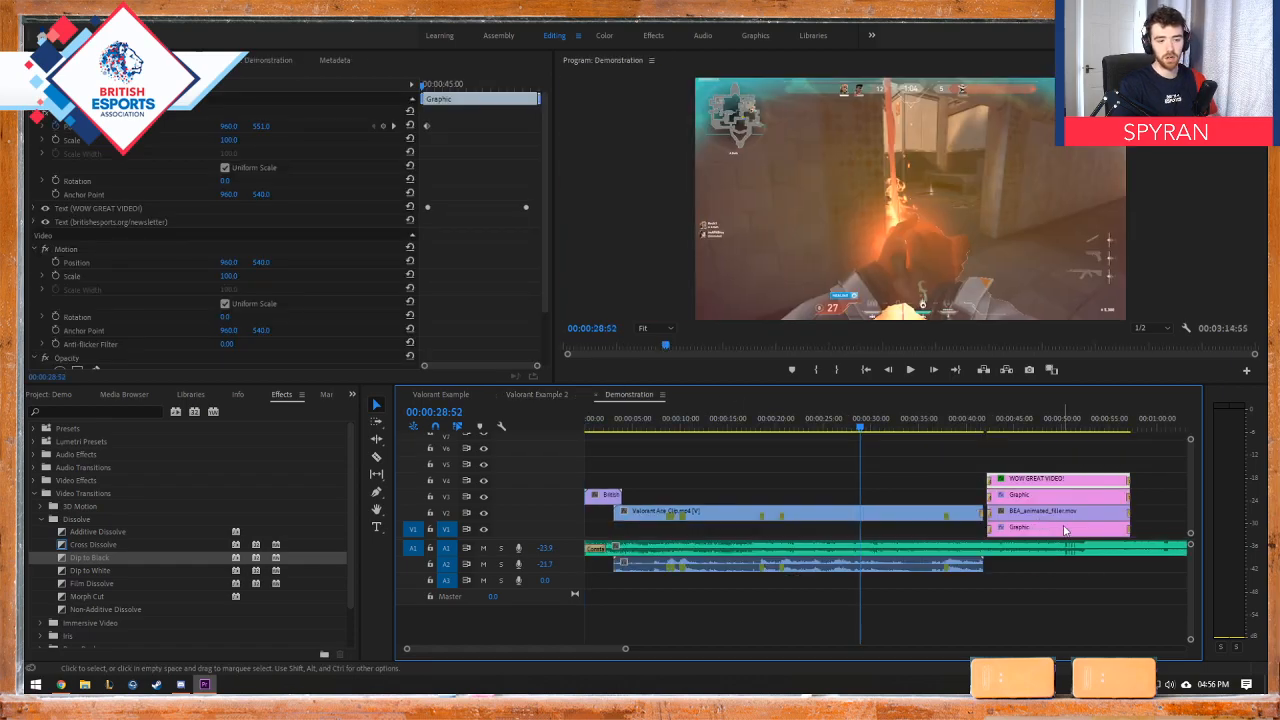
# Step: Trim the end of the A1 music clip back to the end of the end-screen clips at 00:00:57:16
pyautogui.scroll(-5, 1065, 535)
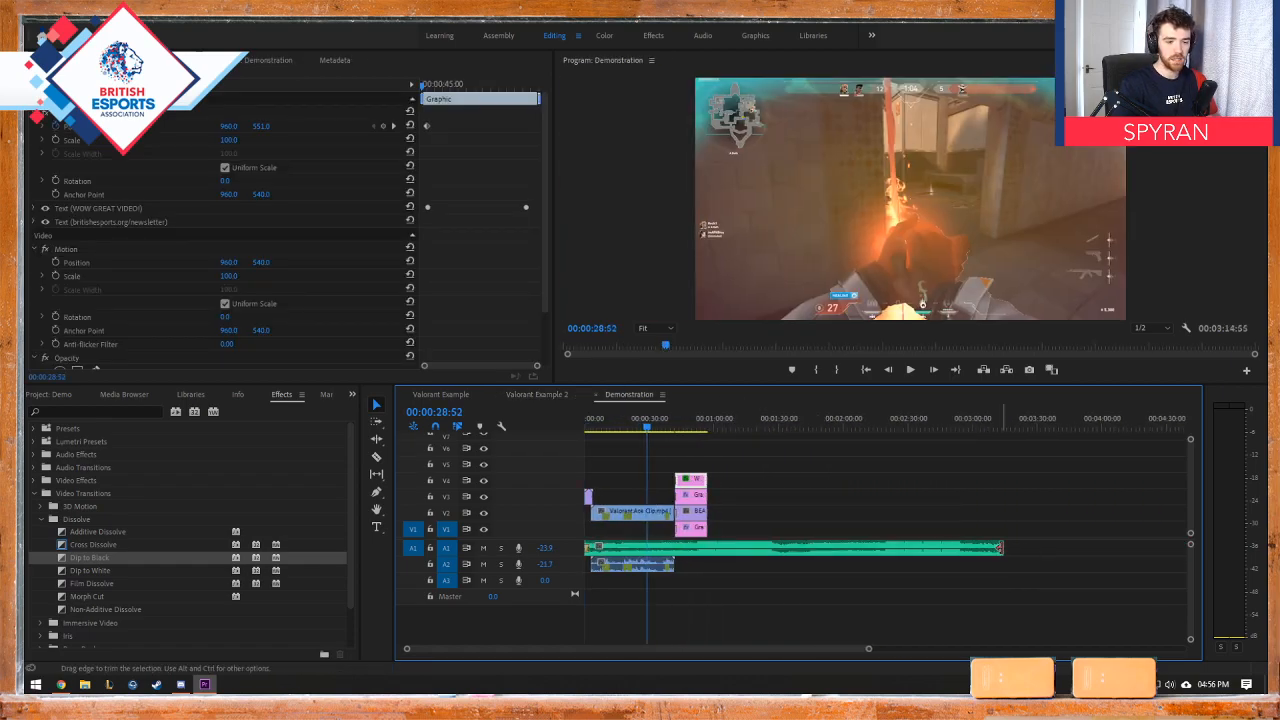
pyautogui.scroll(-3, 932, 540)
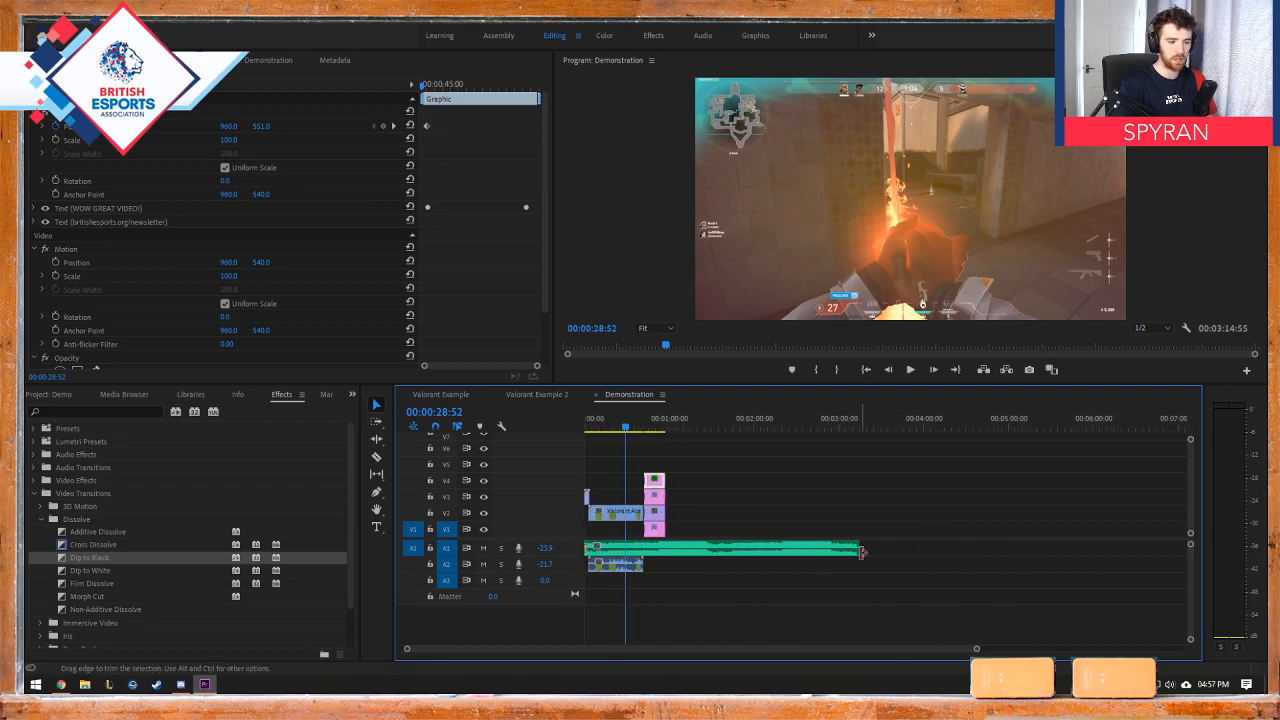
pyautogui.moveTo(858, 549); pyautogui.dragTo(662, 550)
pyautogui.scroll(3, 660, 540)
pyautogui.scroll(4, 698, 549)
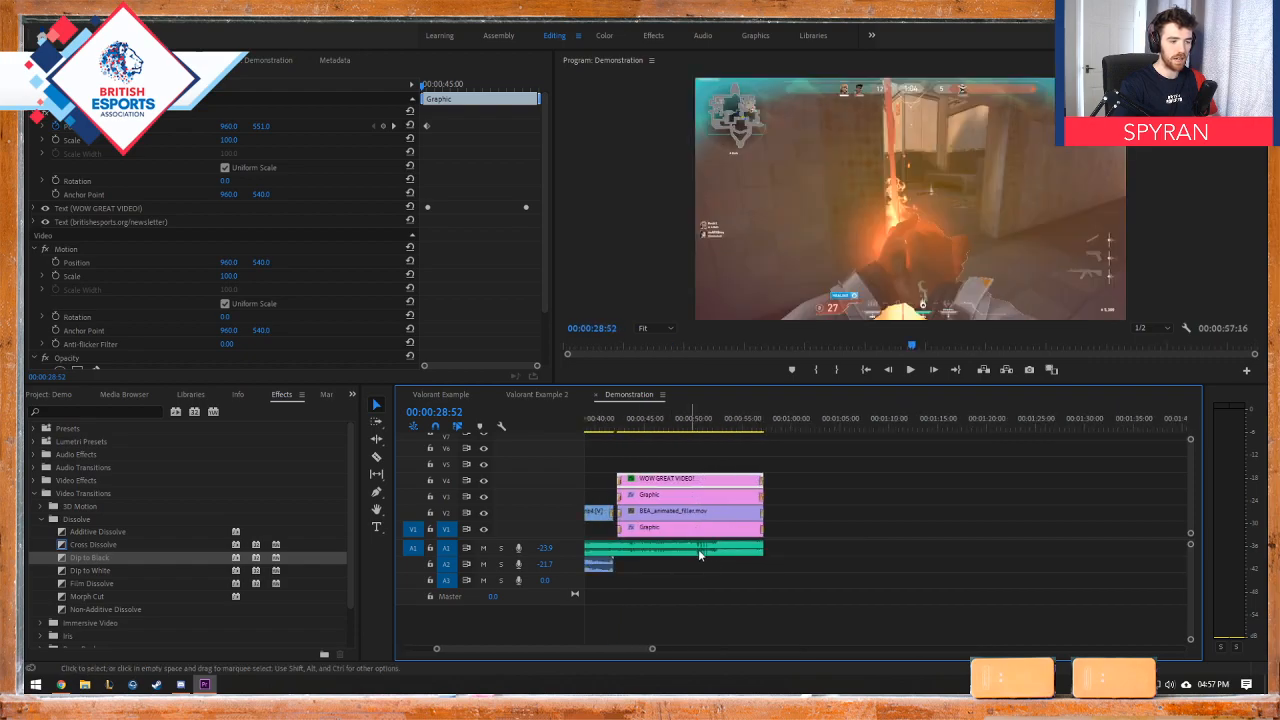
# Step: Apply an Exponential Fade audio transition to the end of the A1 music clip in the Demonstration timeline
pyautogui.click(768, 428)
pyautogui.moveTo(769, 430); pyautogui.dragTo(786, 431)
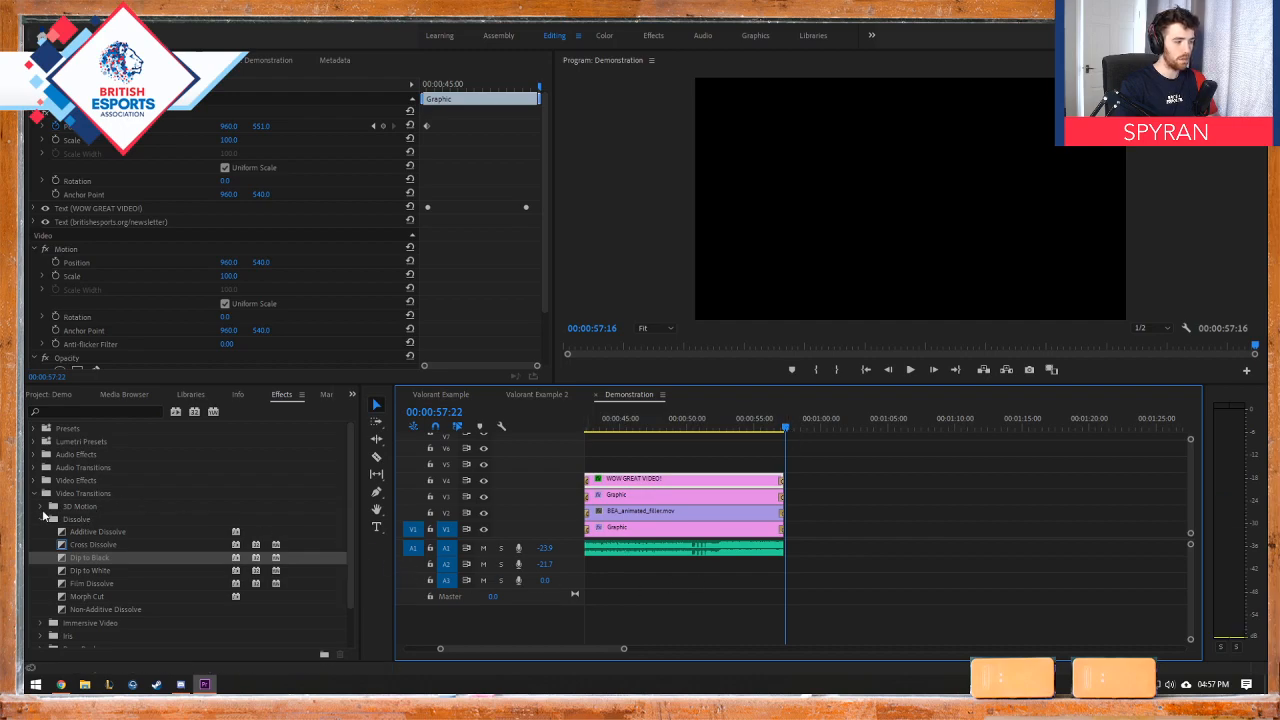
pyautogui.click(35, 494)
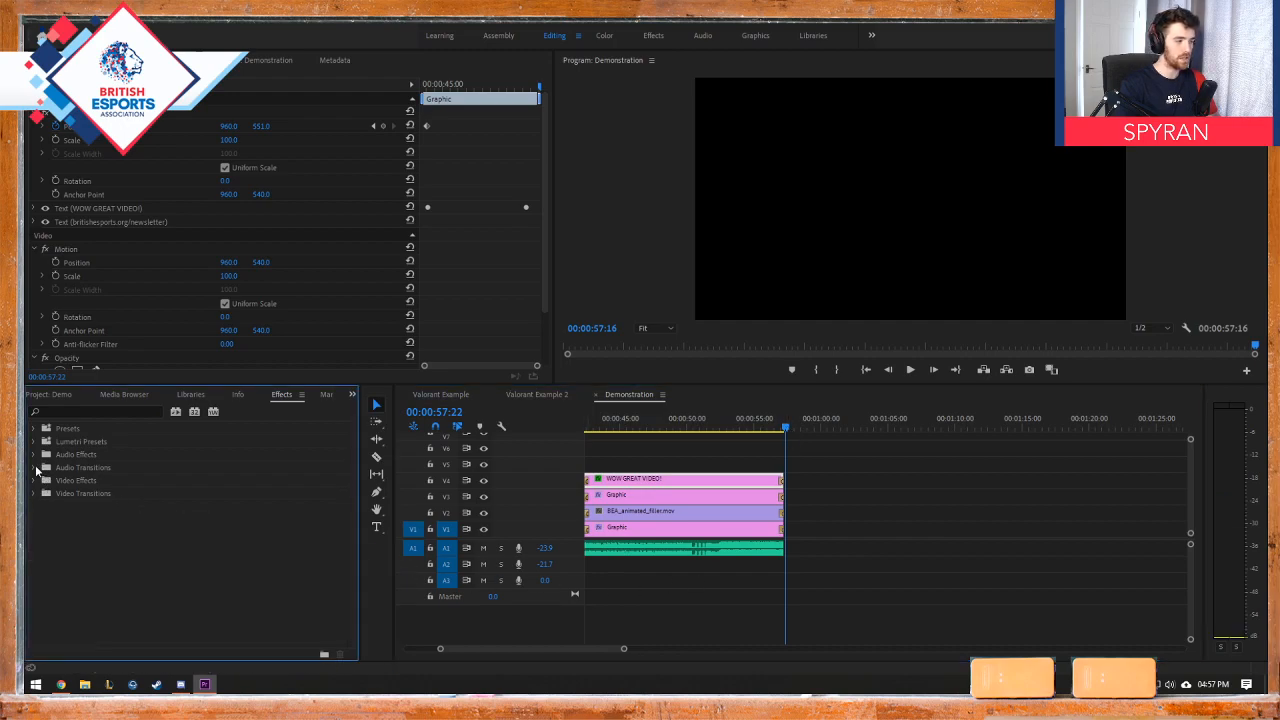
pyautogui.click(36, 467)
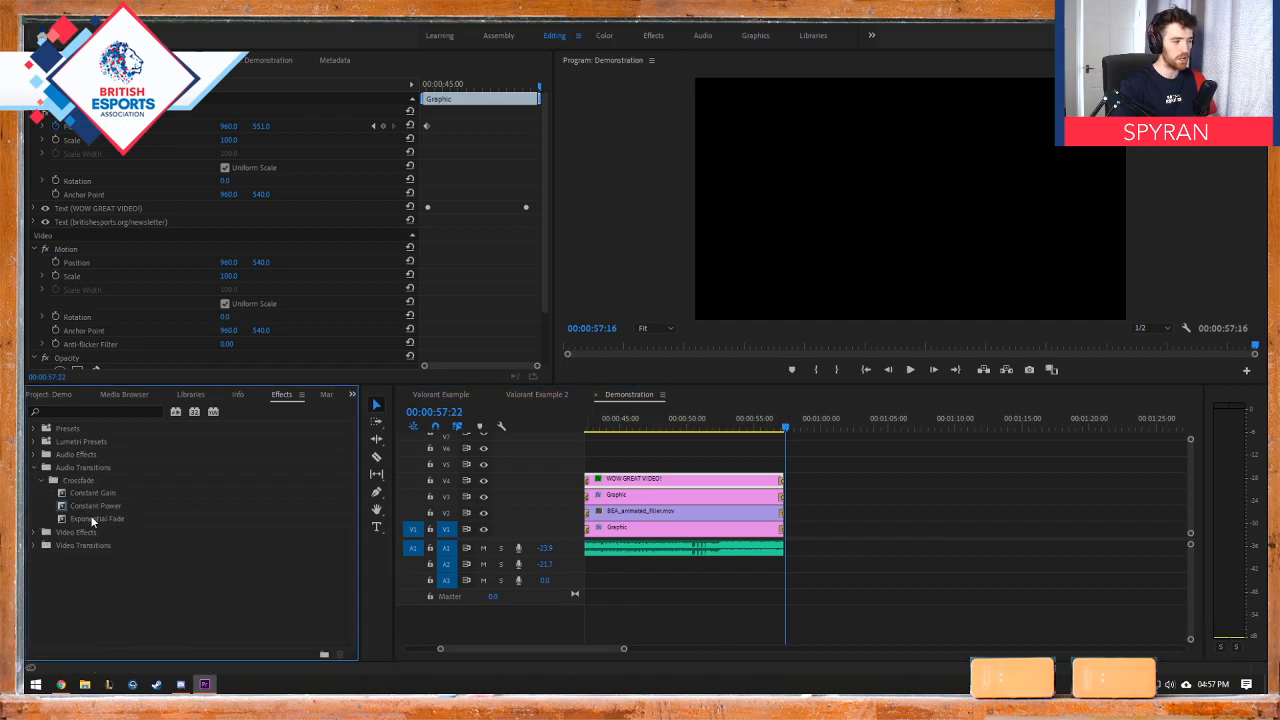
pyautogui.moveTo(92, 520); pyautogui.dragTo(776, 550)
# Step: Play the last seconds of Demonstration from 00:00:55:08 to check the music's fade-out, and bring the whole edit into view
pyautogui.click(758, 428)
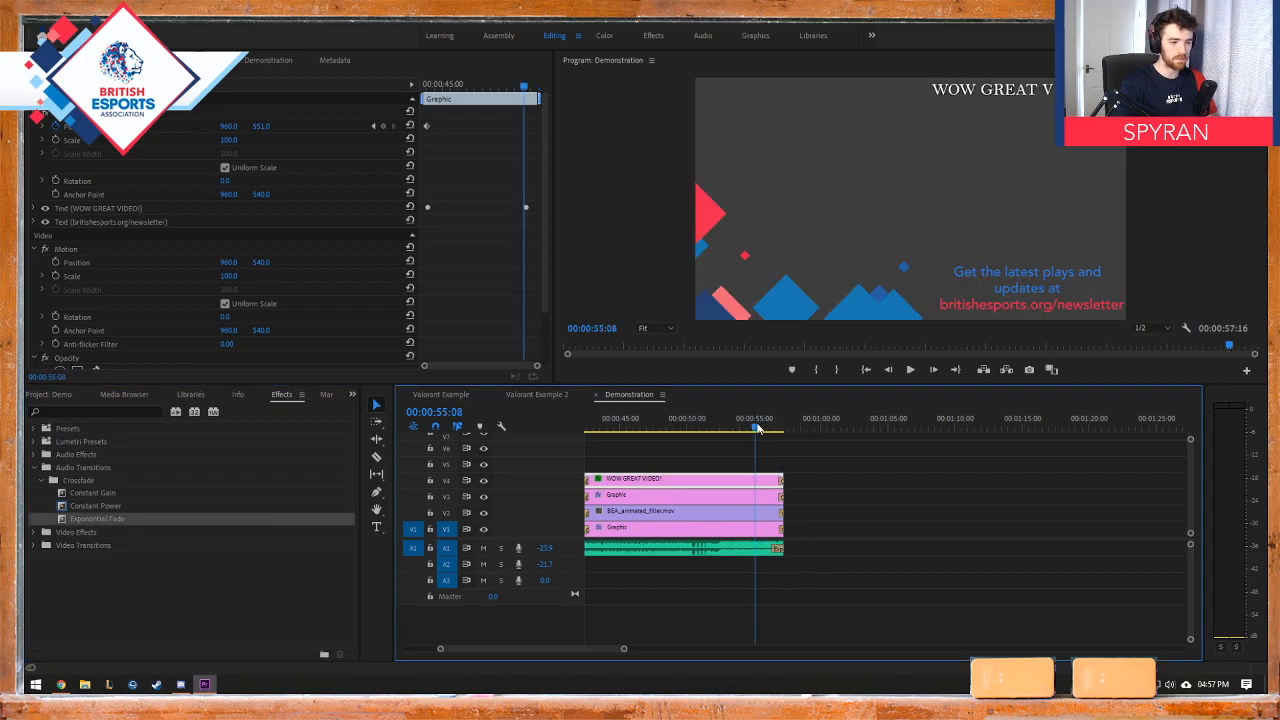
pyautogui.press('space')
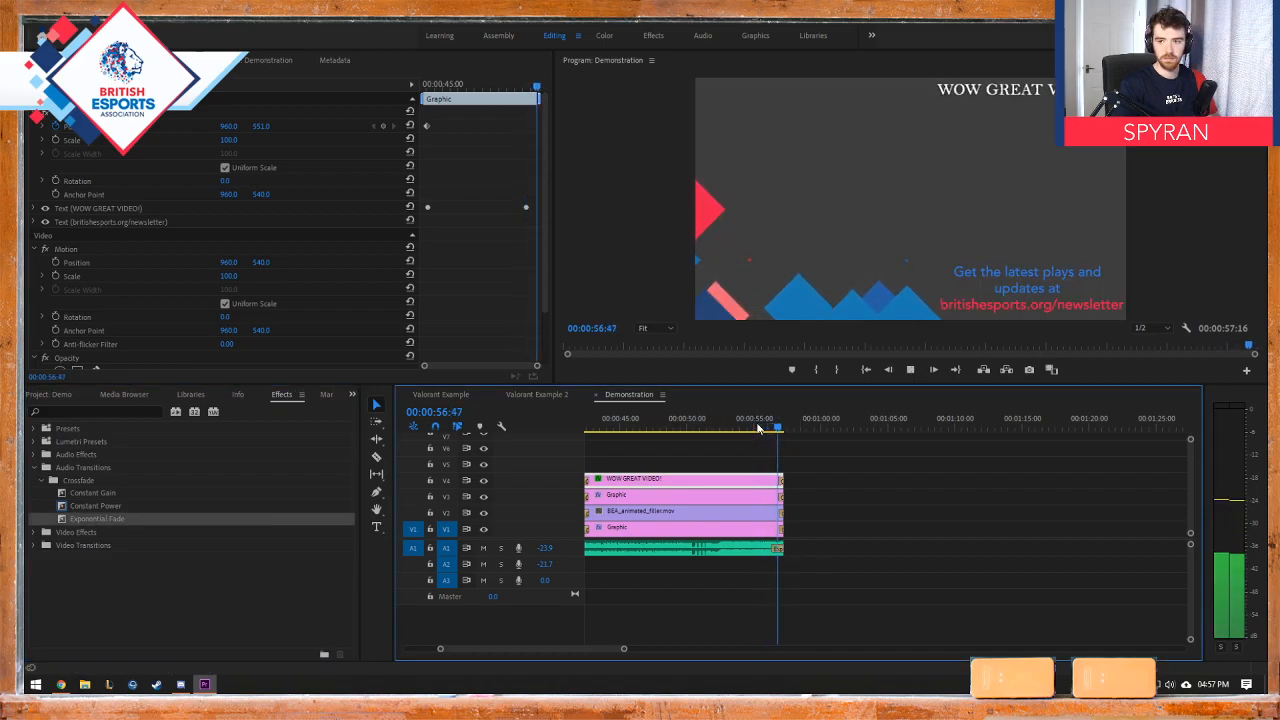
pyautogui.press('space')
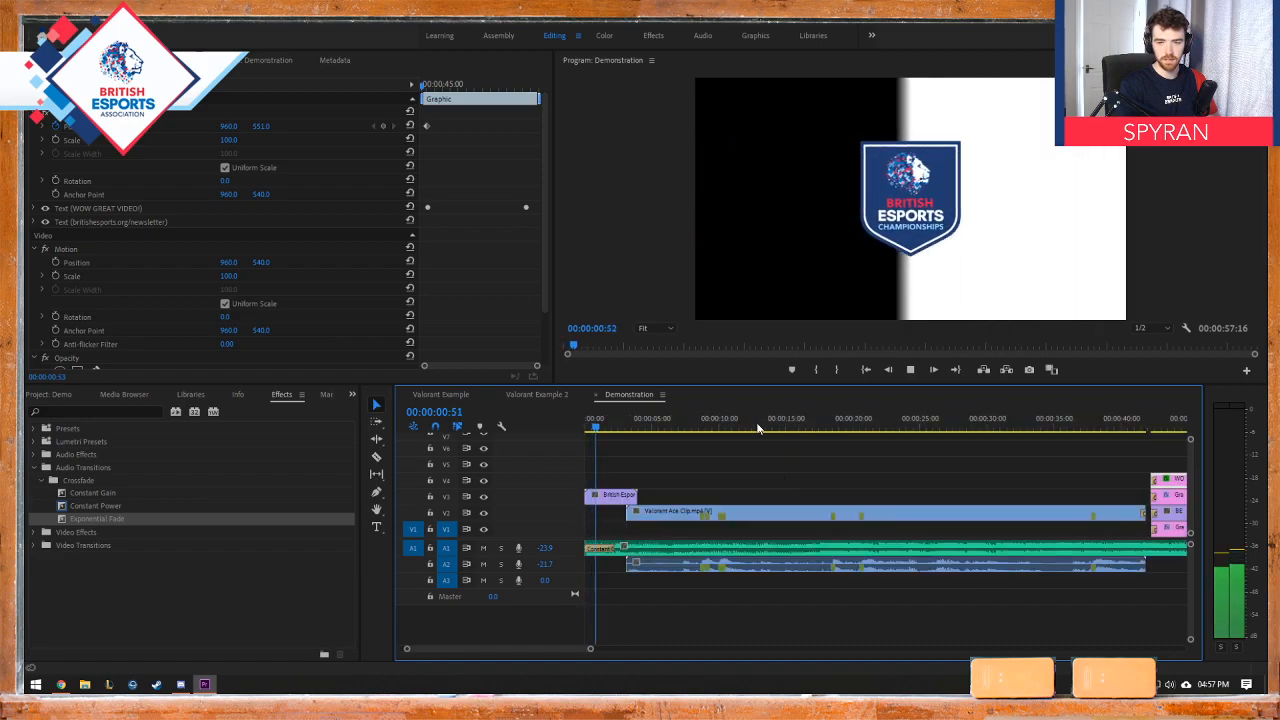
pyautogui.press('space')
pyautogui.scroll(-5, 756, 471)
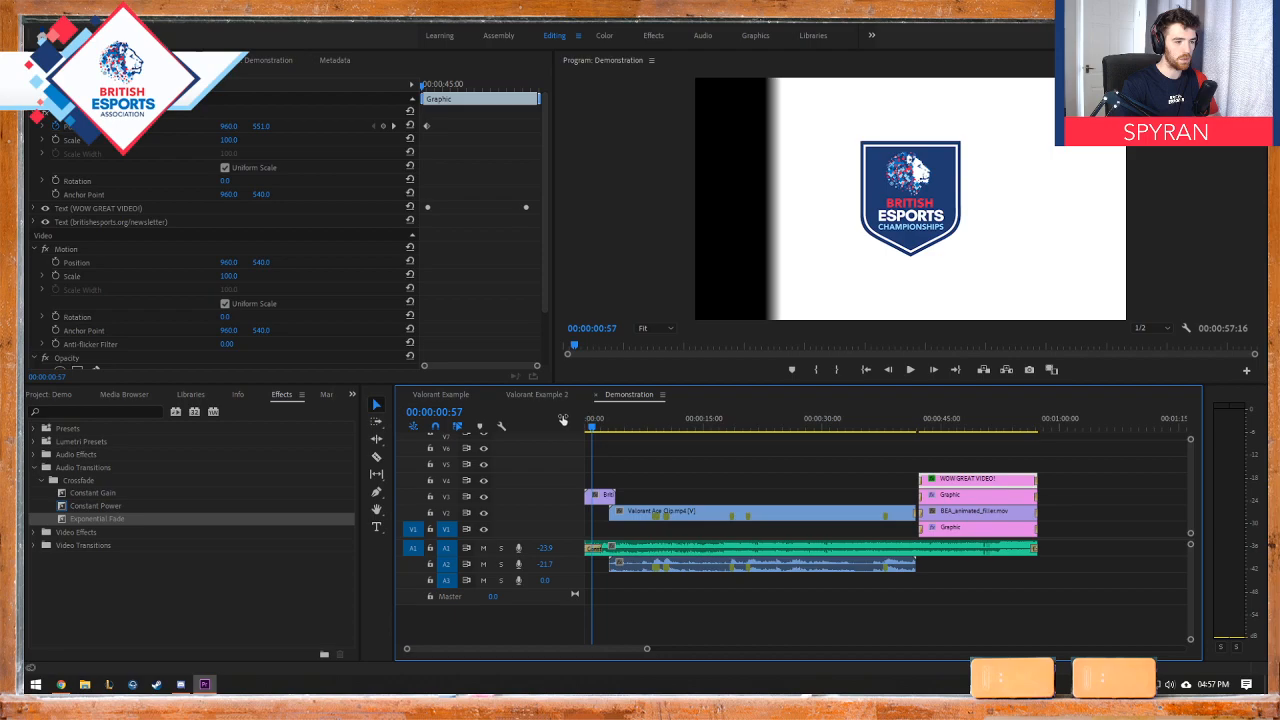
# Step: Play the Demonstration edit from the logo intro to the end screen in the maximized Program monitor, and restore the panel layout
pyautogui.press('space')
pyautogui.press('space')
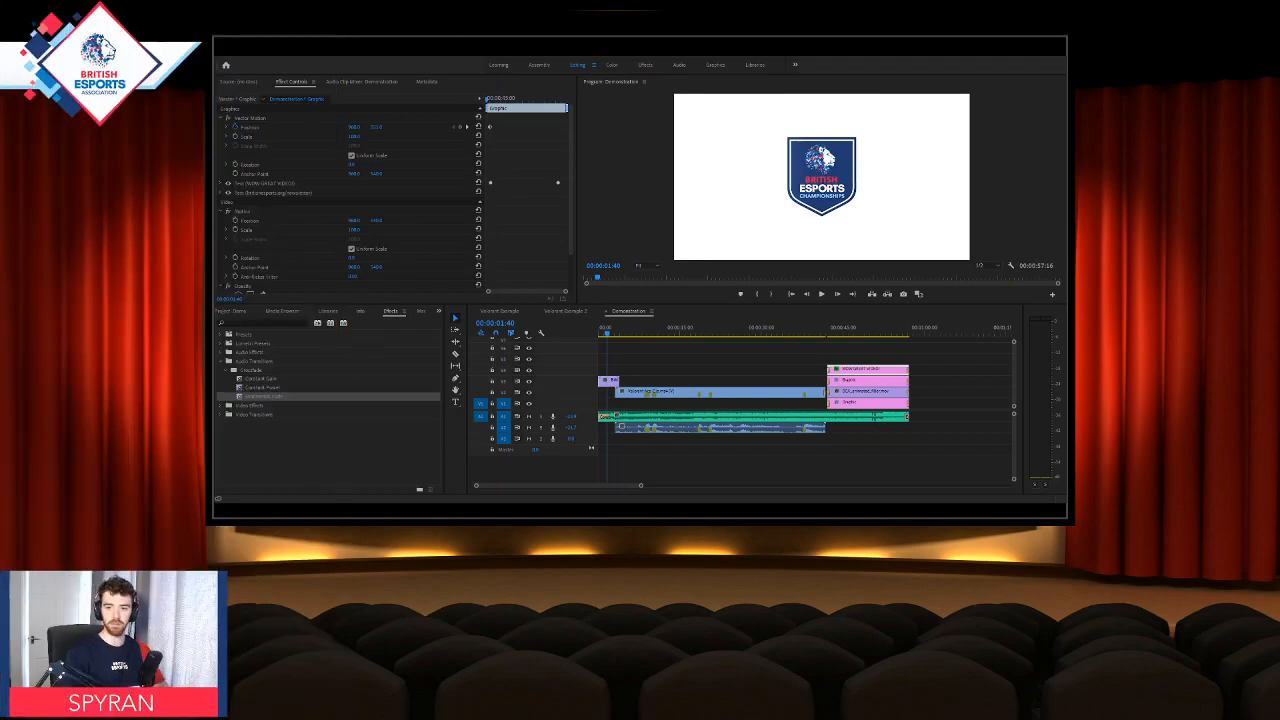
pyautogui.press('`')
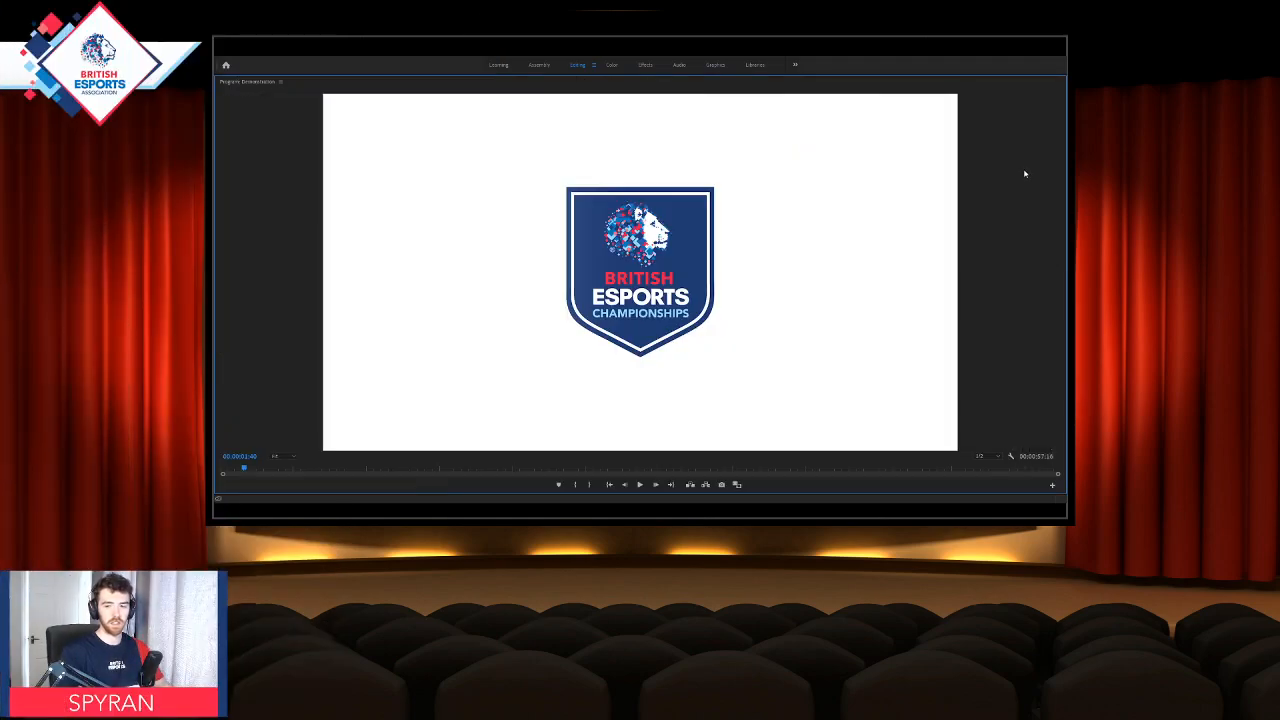
pyautogui.press('space')
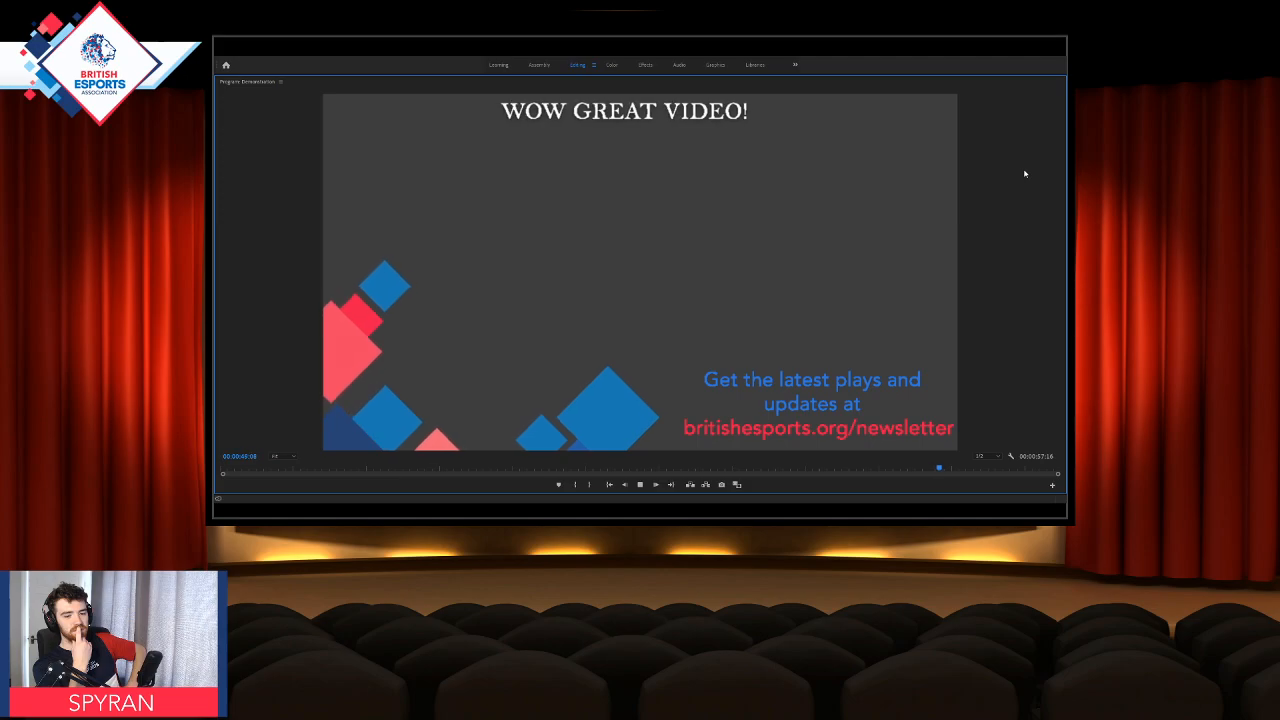
pyautogui.press('space')
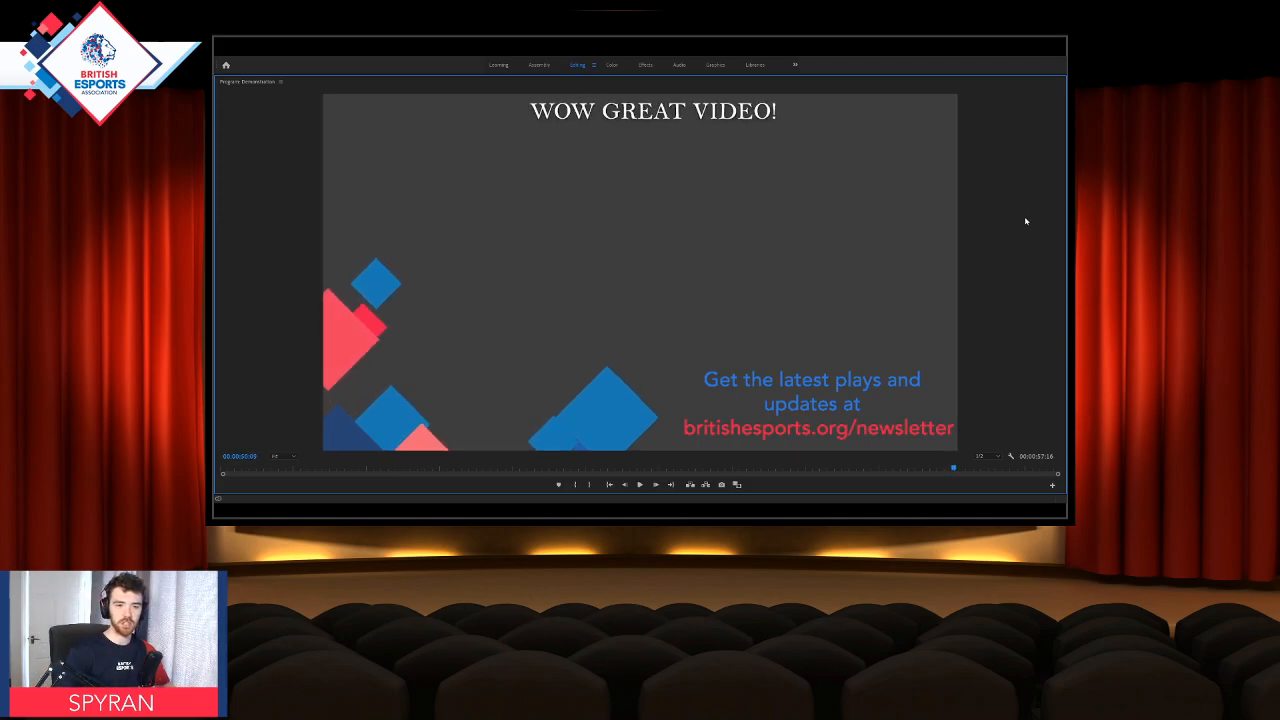
pyautogui.press('`')
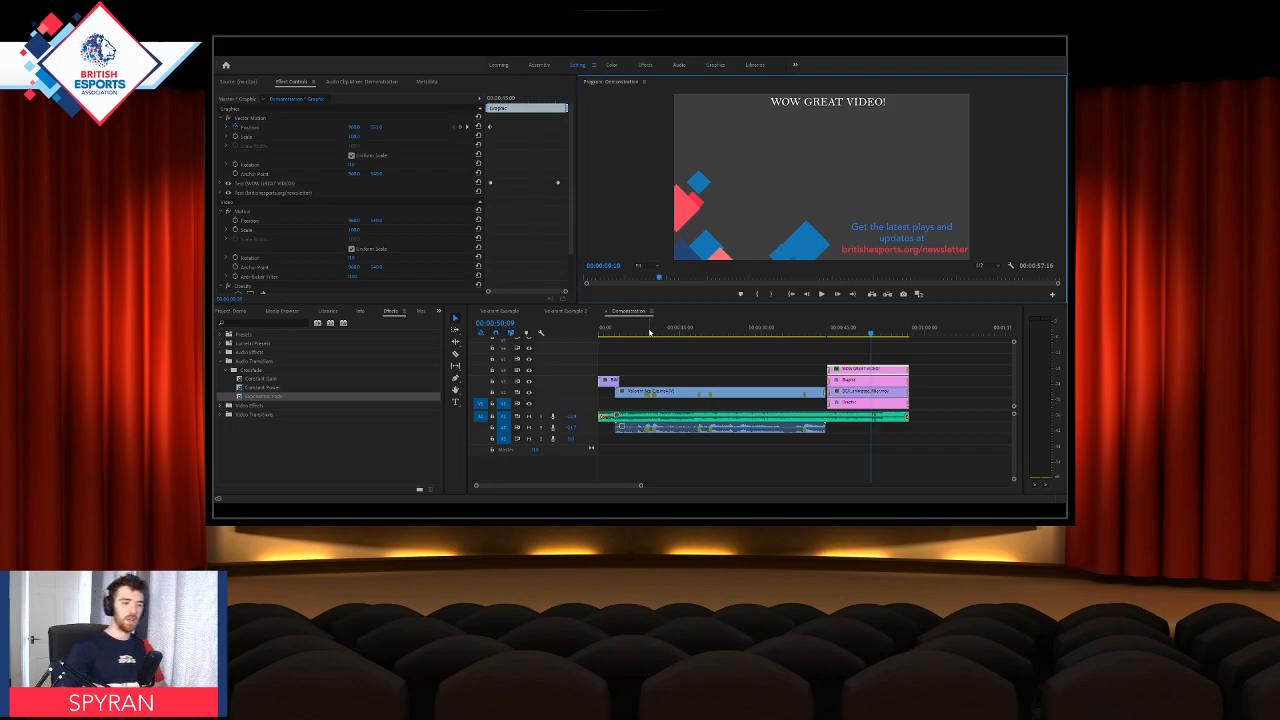
# Step: Place the BEA Lower Thirds motion graphics template on V4 above the gameplay clip, starting at 00:00:04:45
pyautogui.click(625, 332)
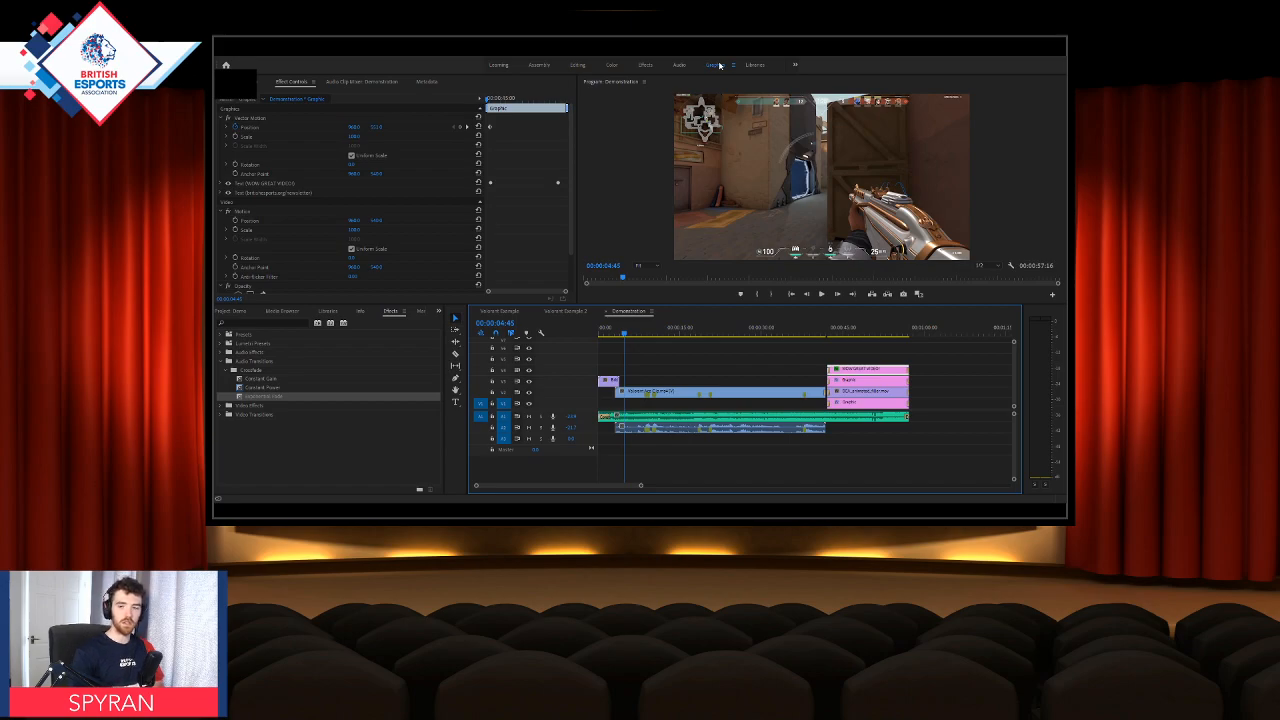
pyautogui.click(717, 65)
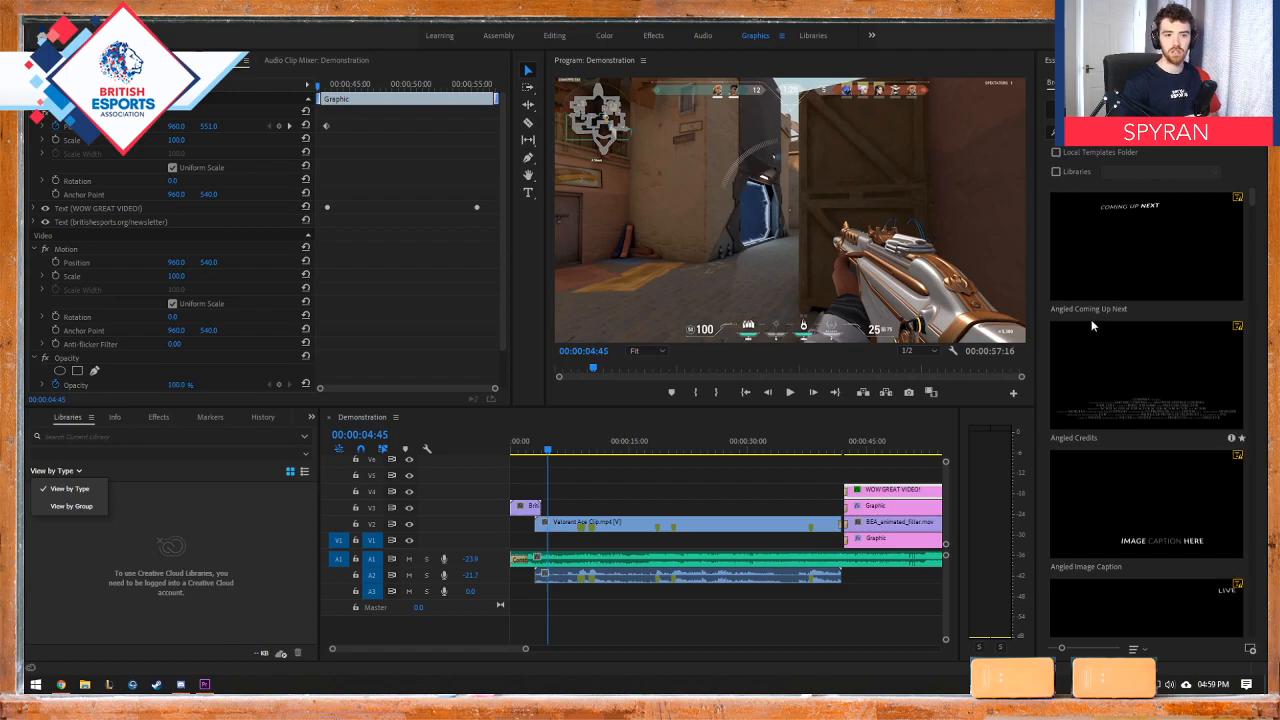
pyautogui.moveTo(1254, 204); pyautogui.dragTo(1260, 561)
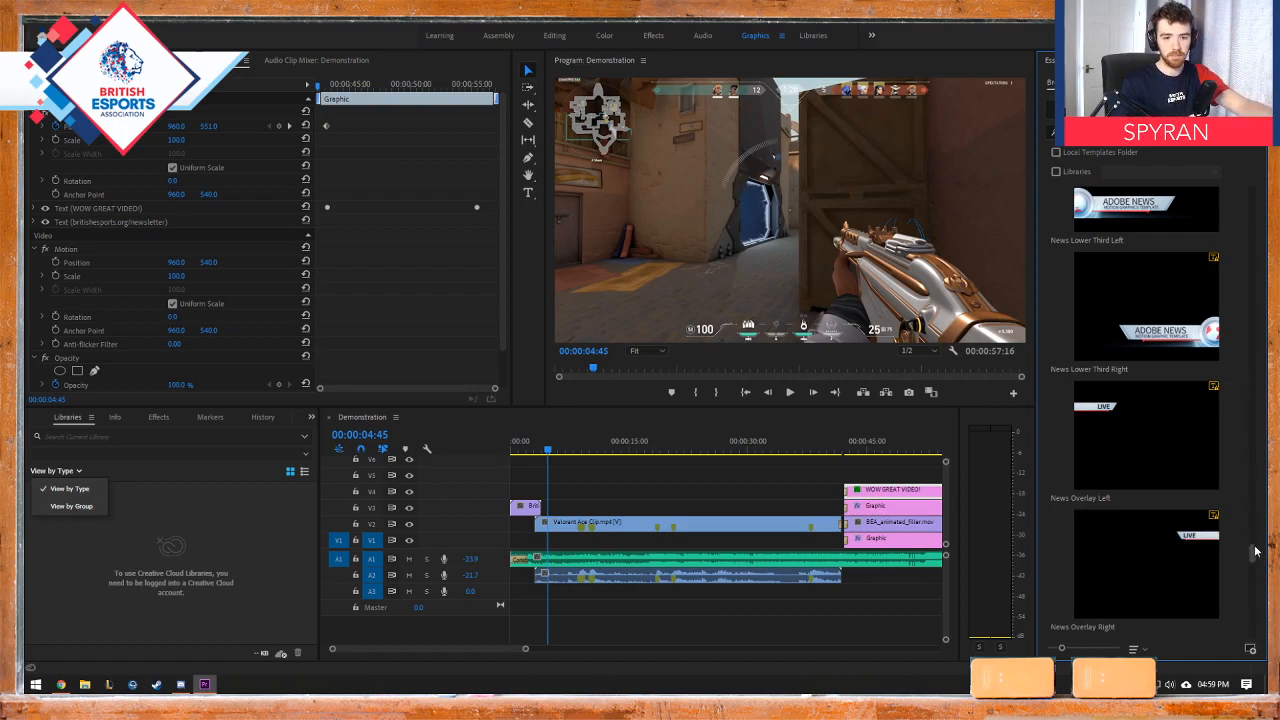
pyautogui.scroll(1, 1255, 550)
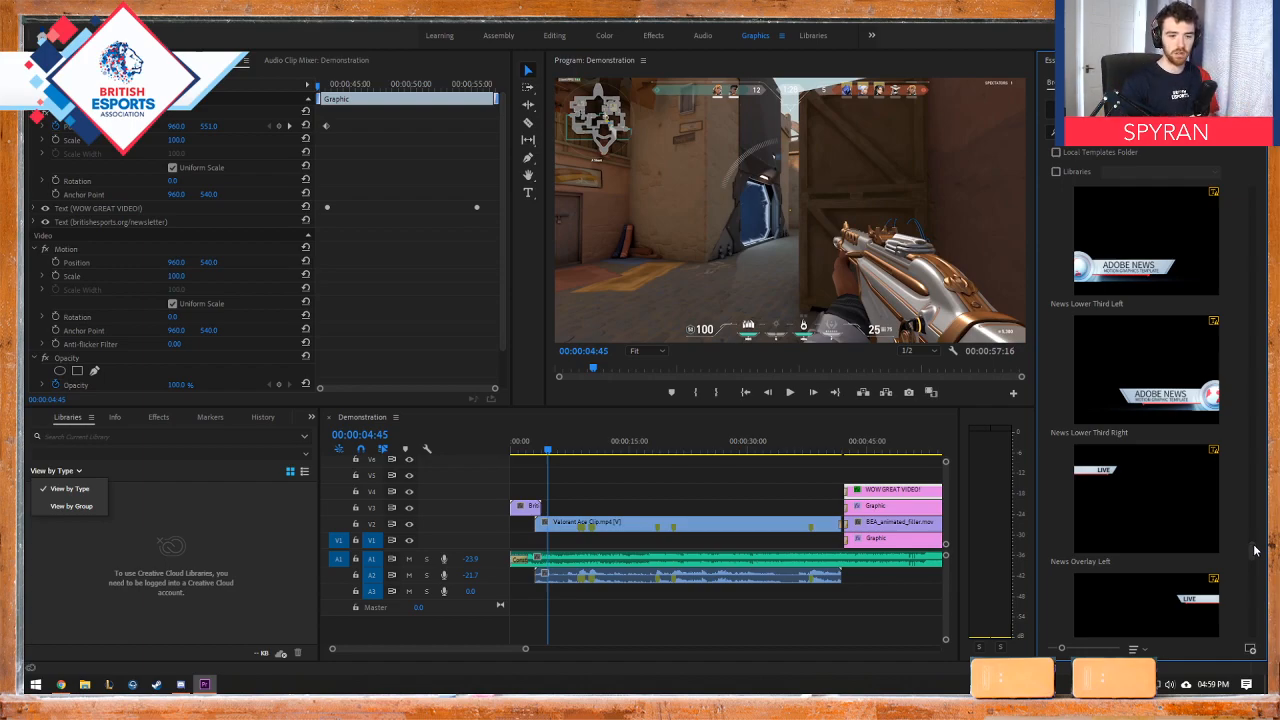
pyautogui.moveTo(1256, 548); pyautogui.dragTo(552, 500)
pyautogui.click(1233, 132)
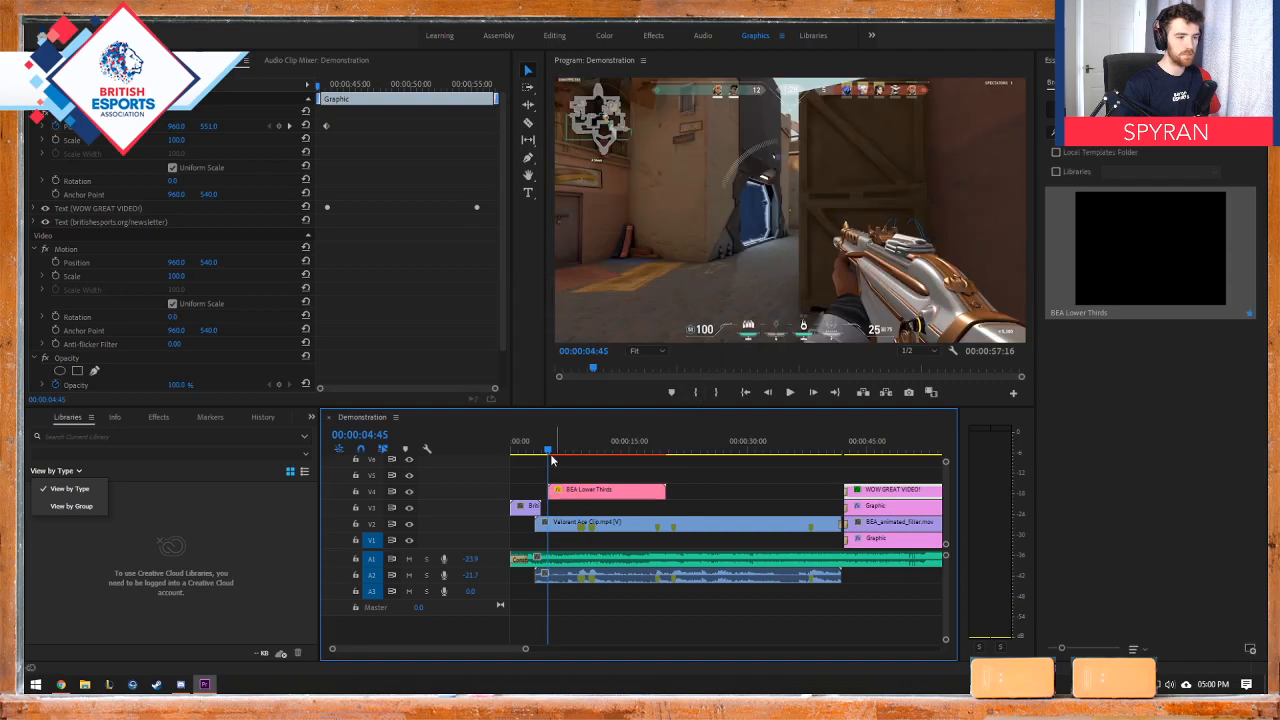
# Step: Scrub to 00:00:08:45 to view the lower third, and compare the selected clip's settings in the Editing and Graphics workspaces
pyautogui.moveTo(549, 453); pyautogui.dragTo(579, 452)
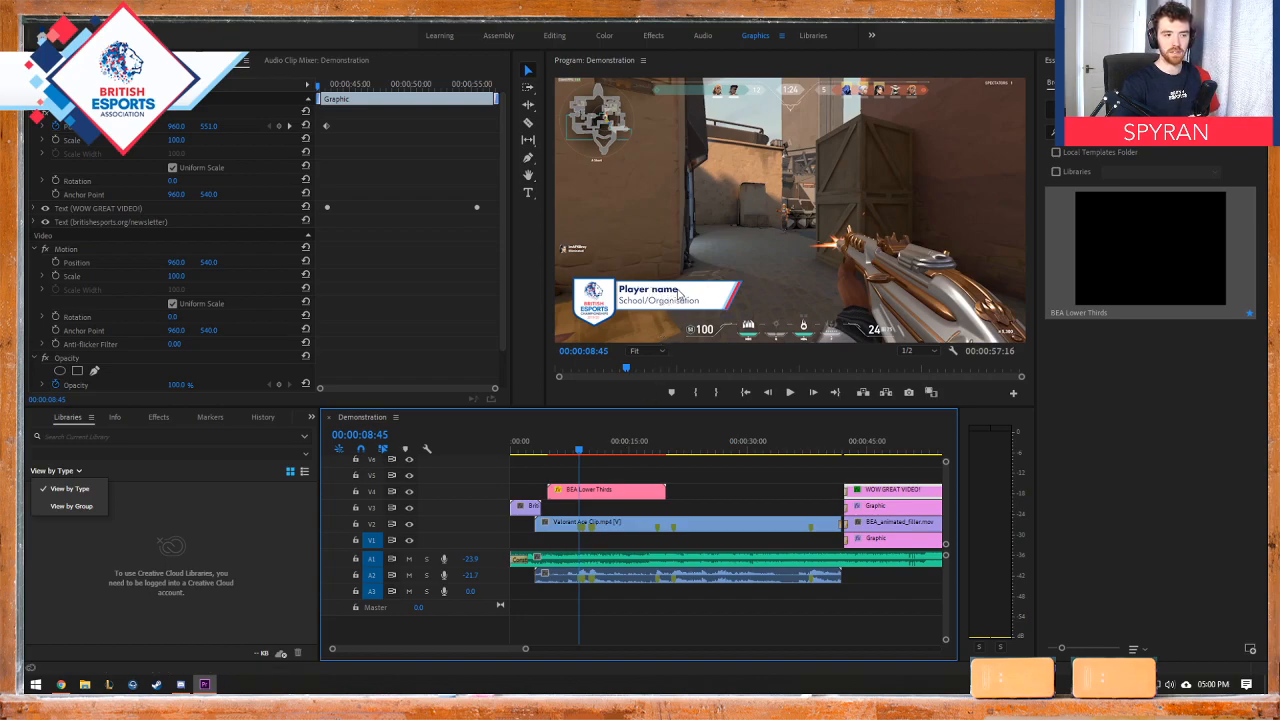
pyautogui.click(633, 491)
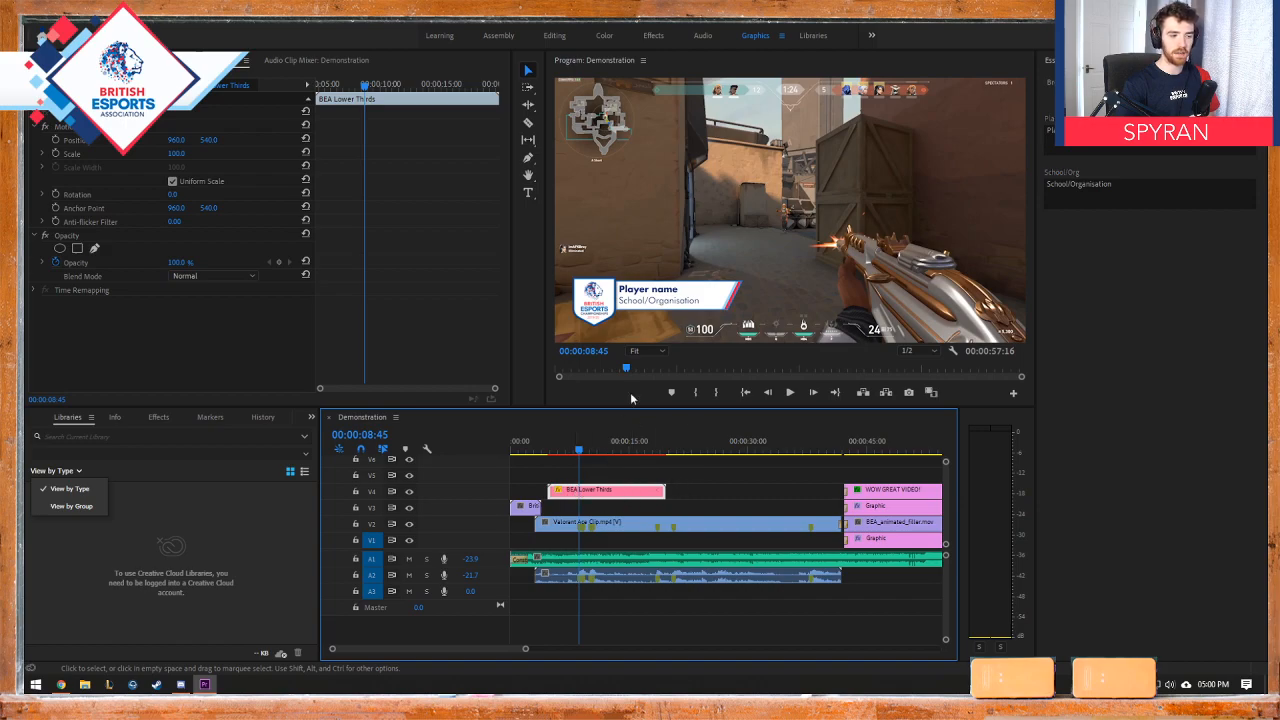
pyautogui.click(506, 36)
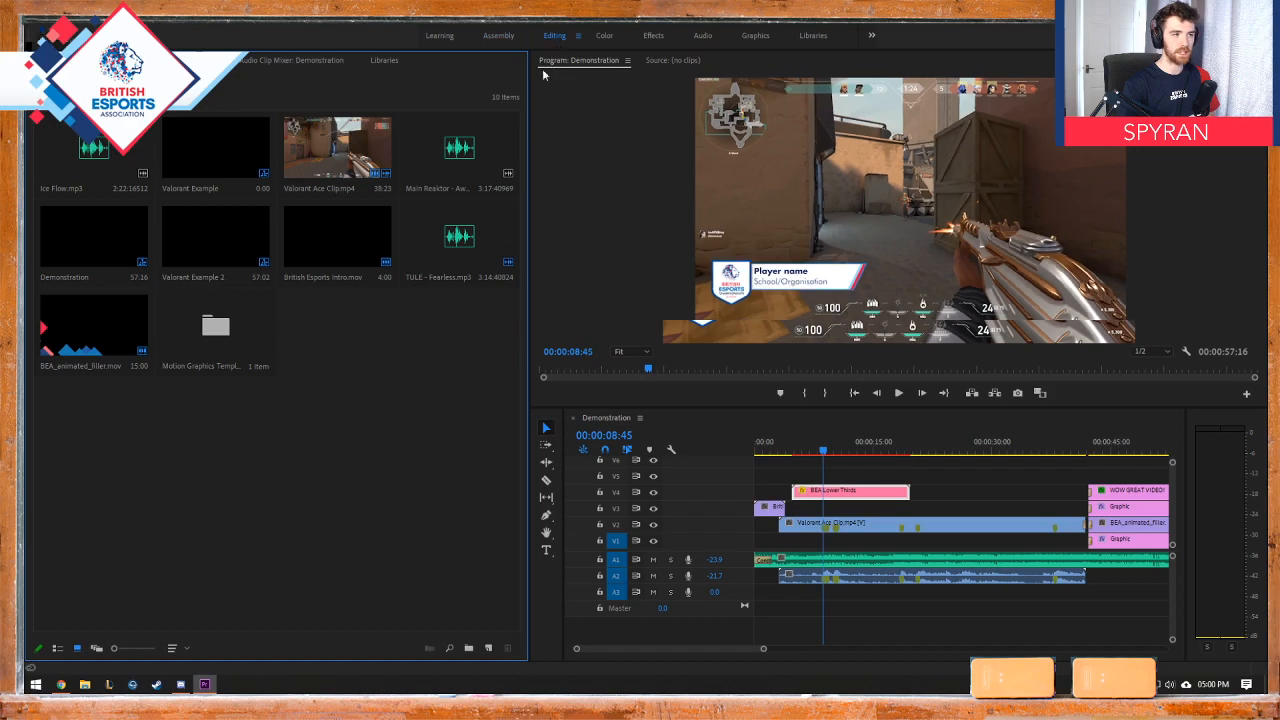
pyautogui.click(554, 35)
pyautogui.click(673, 490)
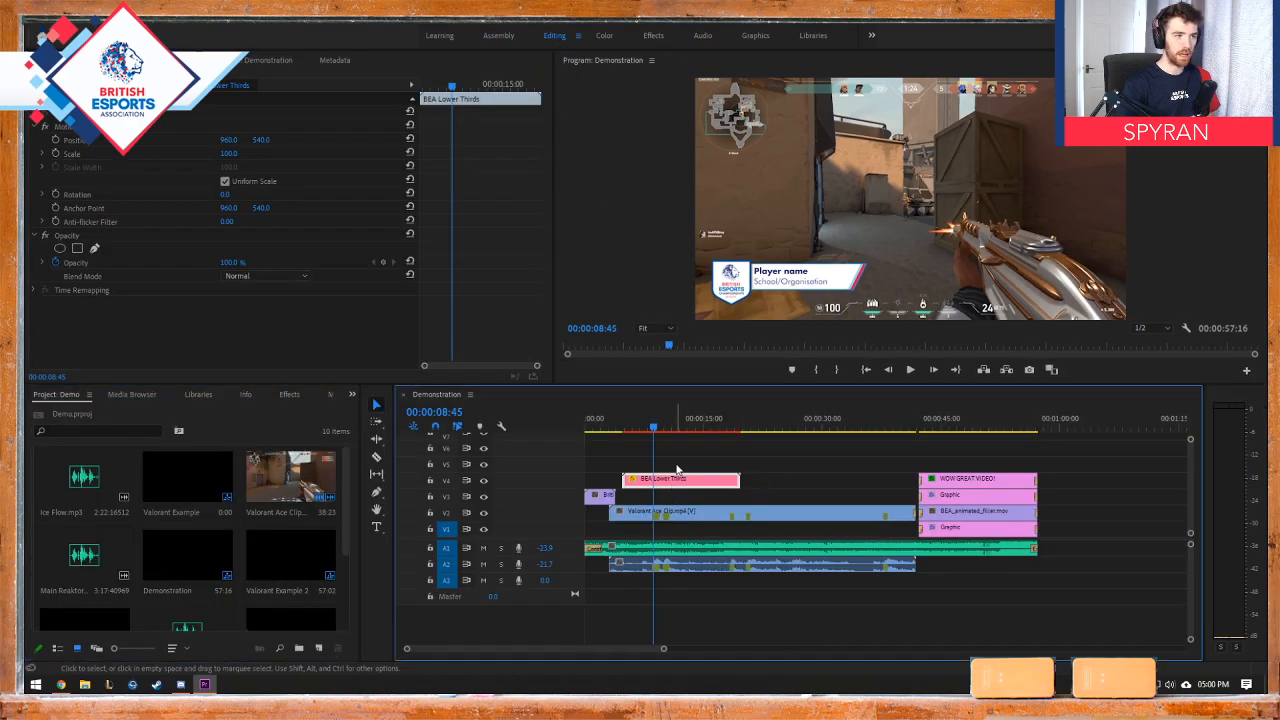
pyautogui.click(756, 36)
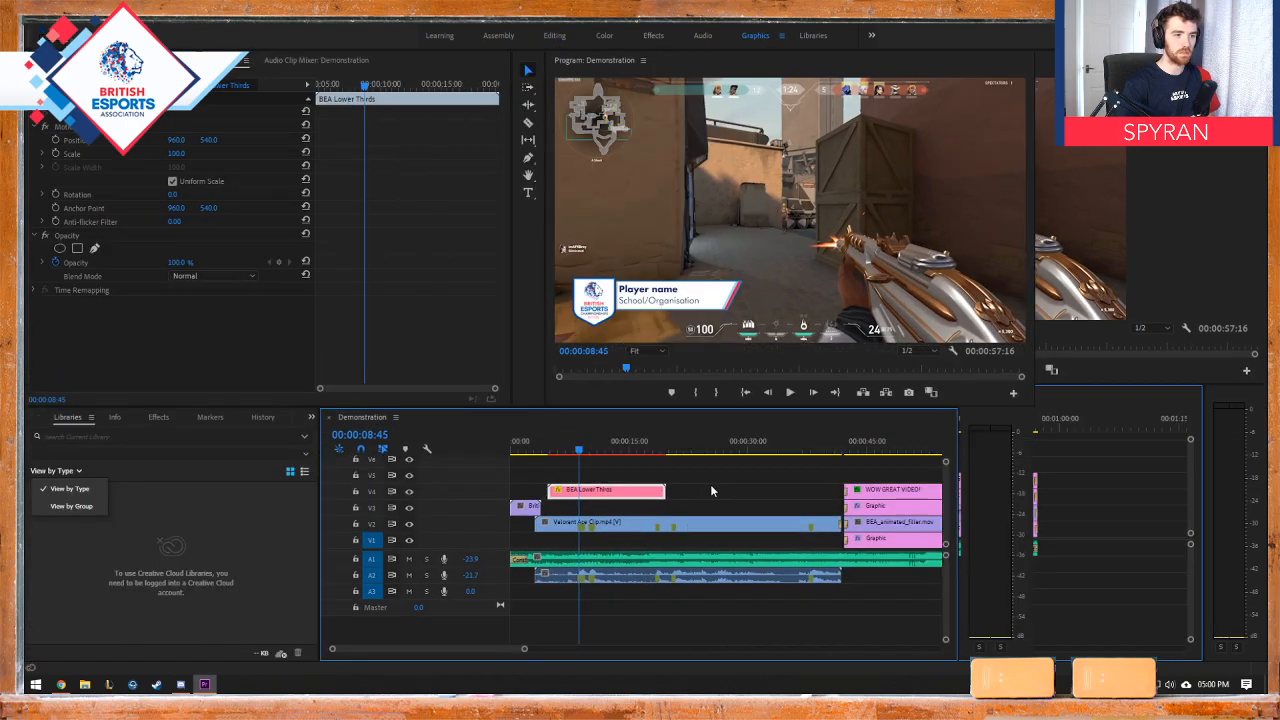
# Step: Play Demonstration from just before the BEA Lower Thirds clip to check the lower third's entrance animation
pyautogui.click(574, 450)
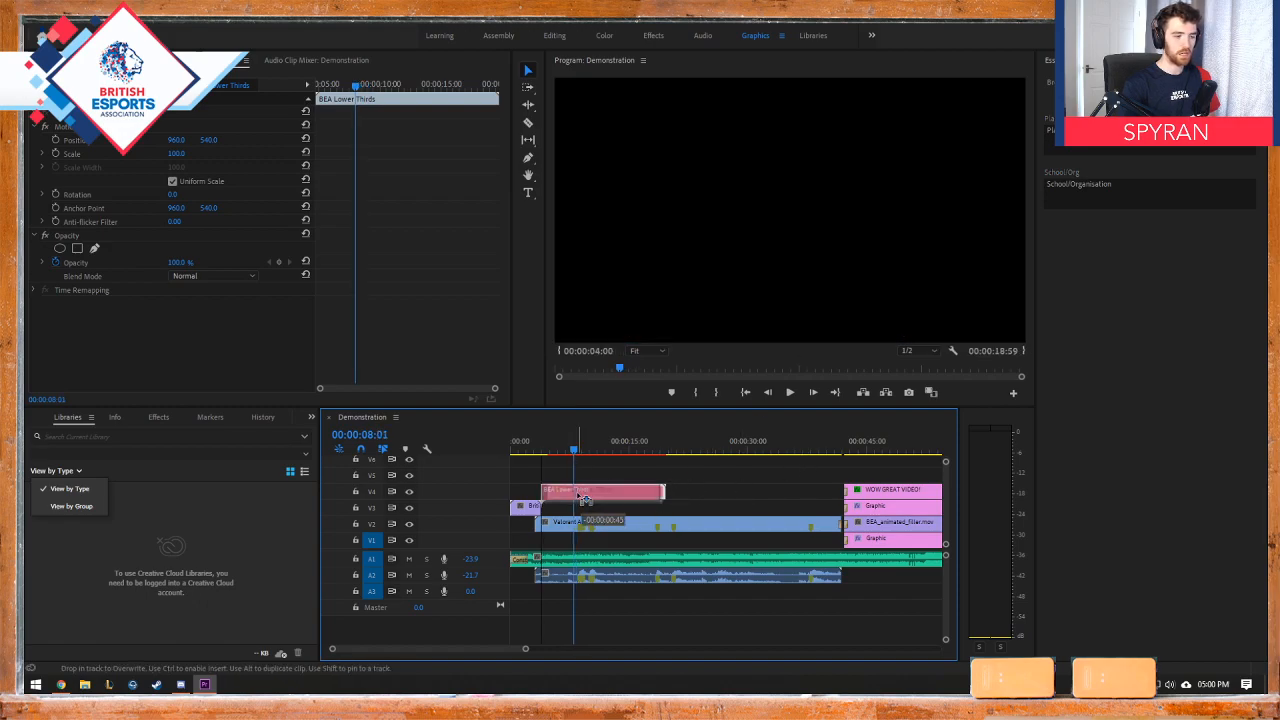
pyautogui.click(544, 451)
pyautogui.press('space')
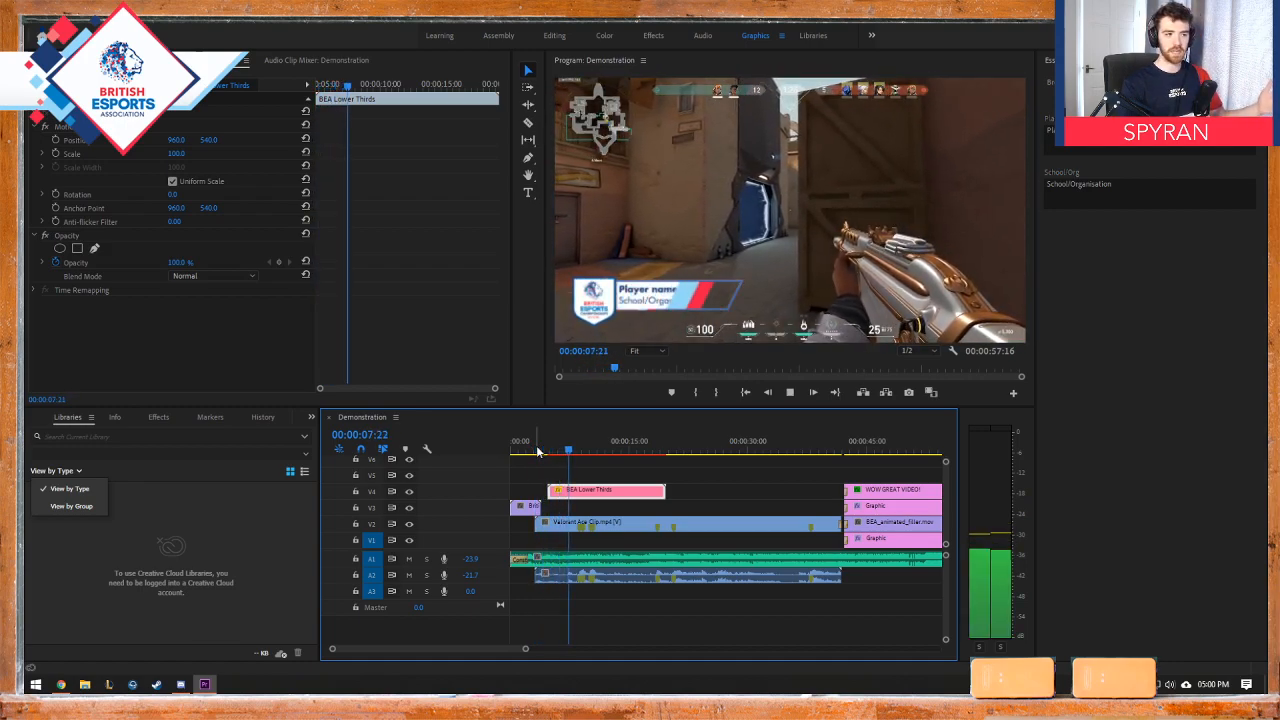
pyautogui.press('space')
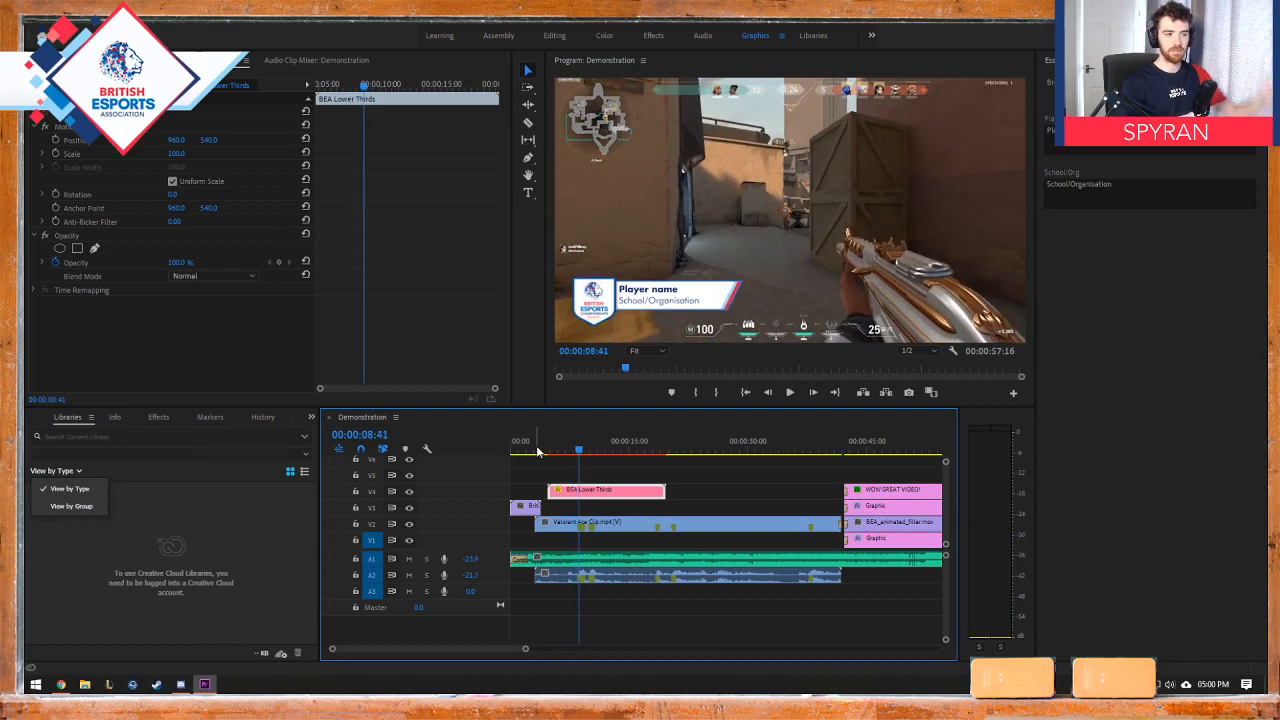
# Step: Set the lower third's player name text to "I've No Idea Who This Is" and its School/Org text to "Who Knows Where"
pyautogui.click(1122, 143)
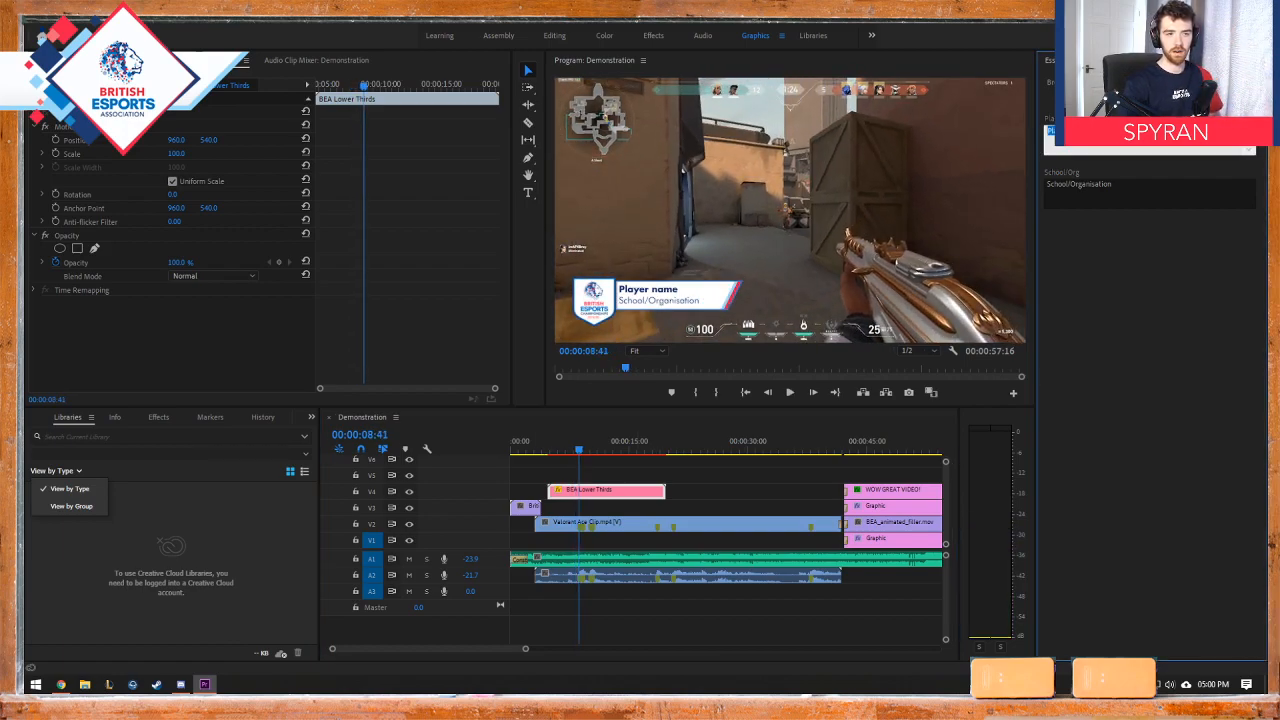
pyautogui.write('M')
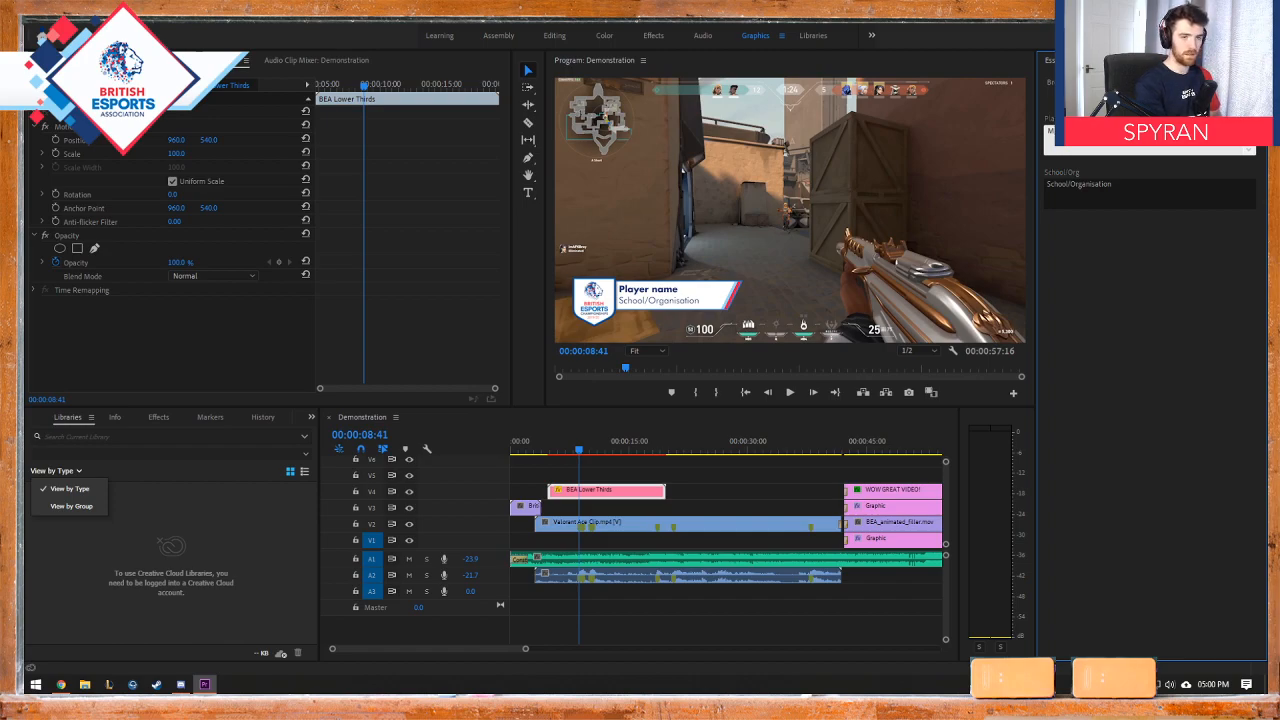
pyautogui.press('BackSpace')
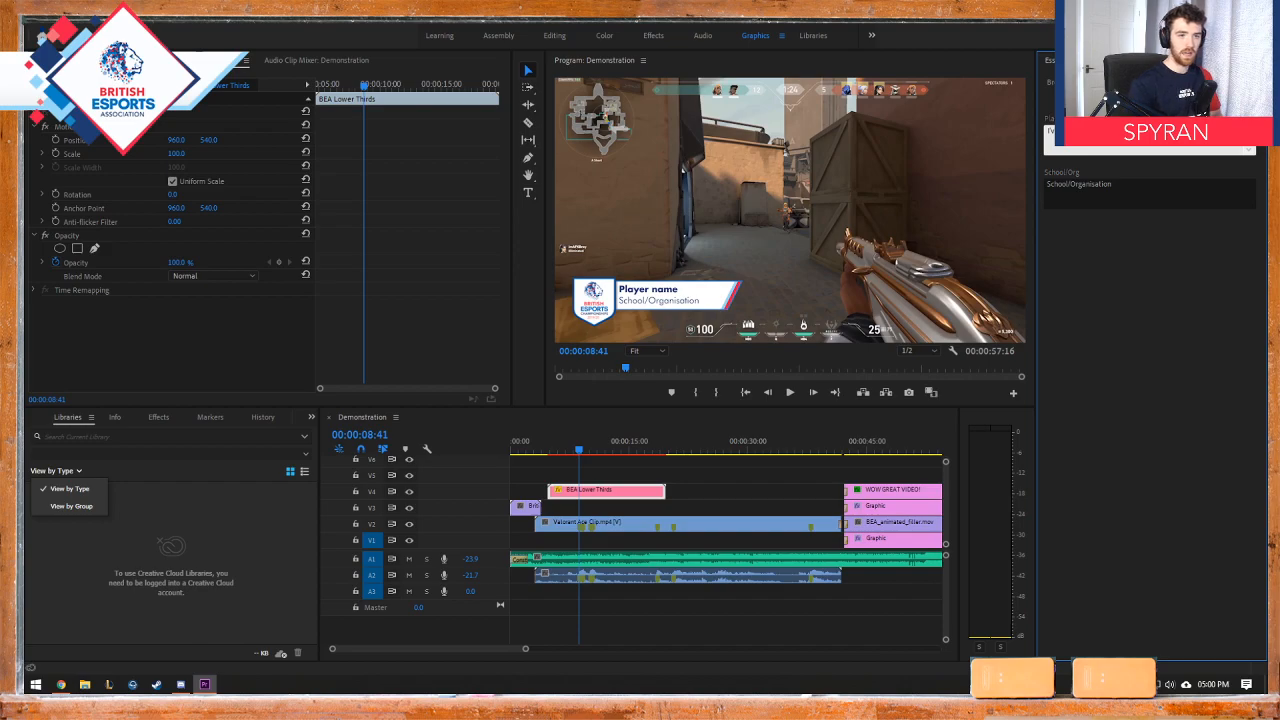
pyautogui.click(1128, 183)
pyautogui.write('W')
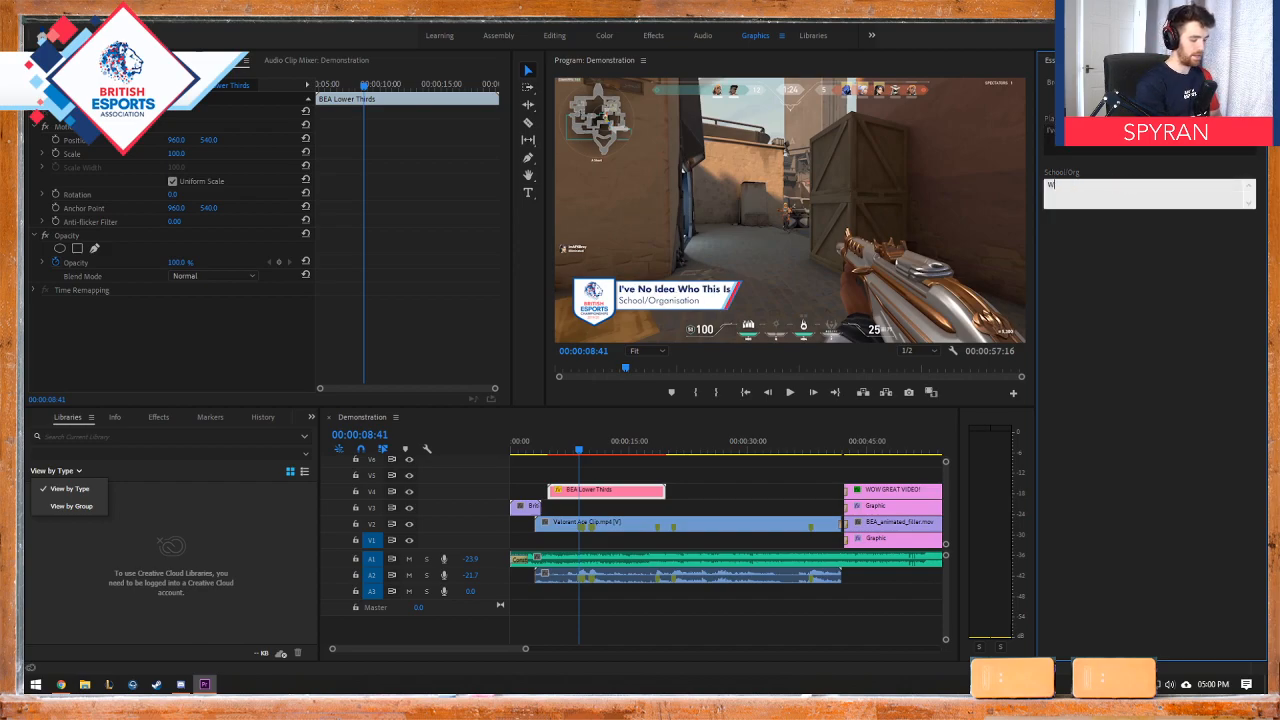
pyautogui.write('ho Knows W')
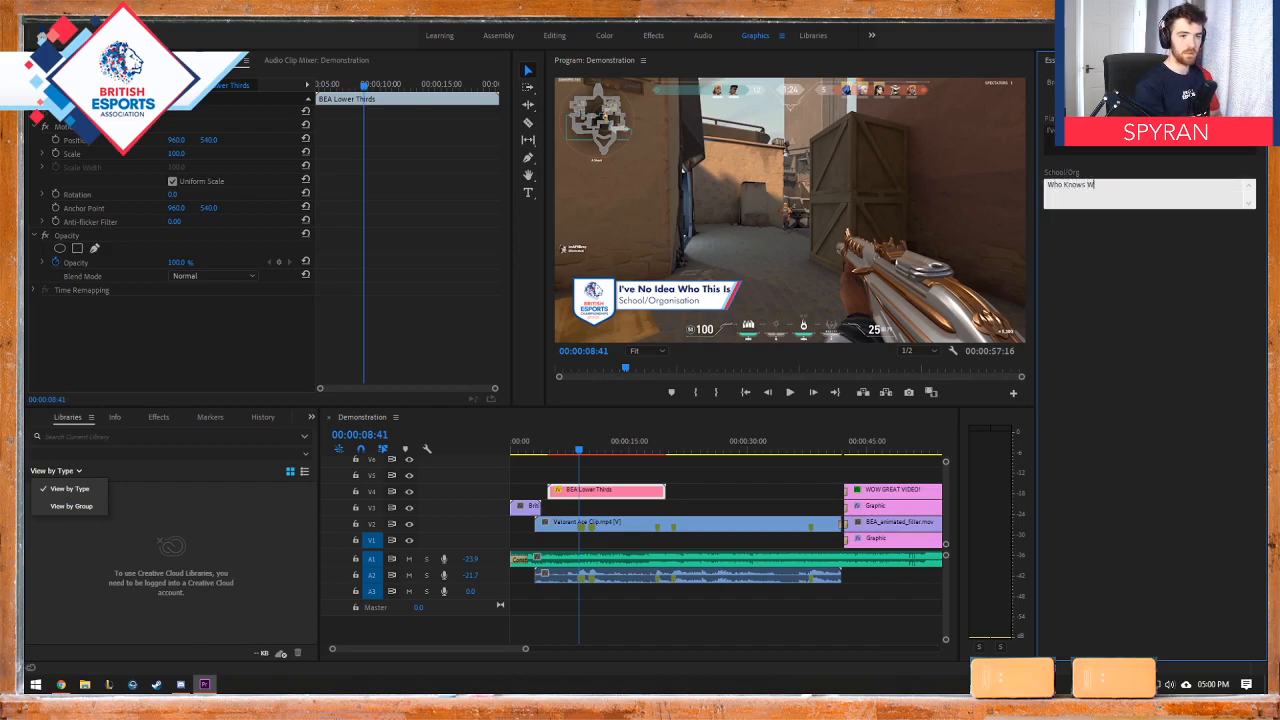
pyautogui.write('here')
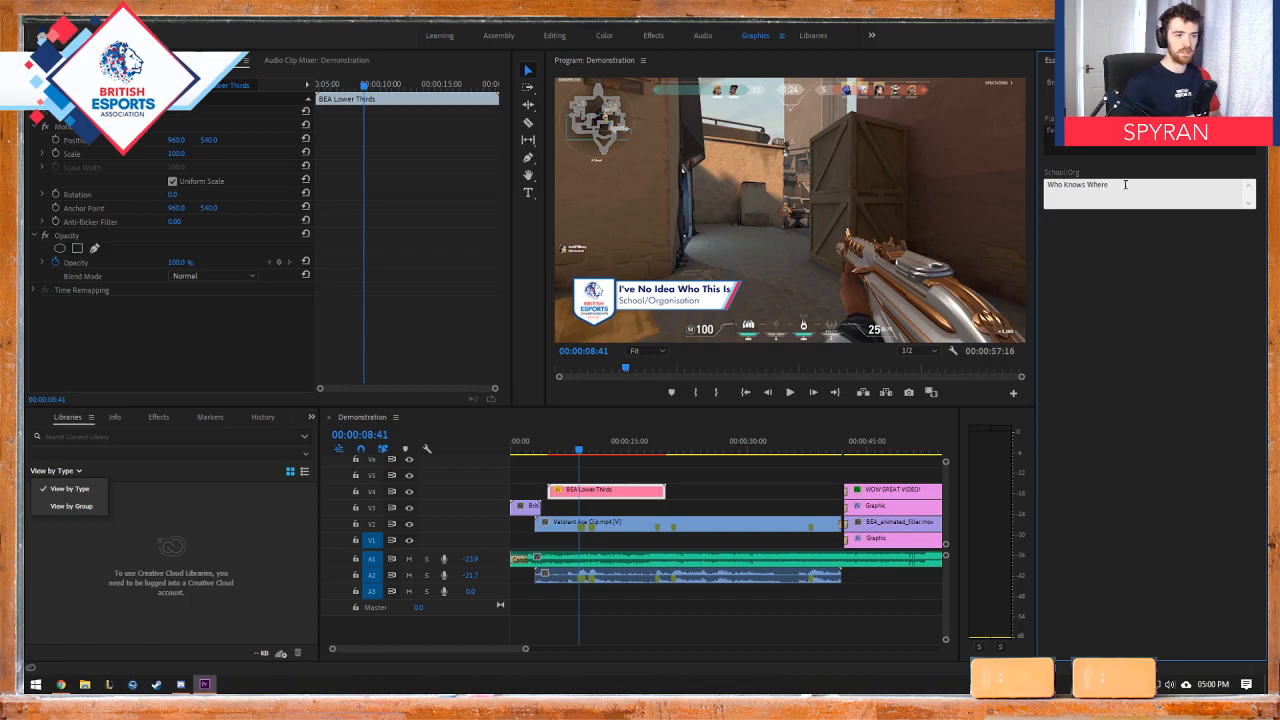
pyautogui.click(1088, 319)
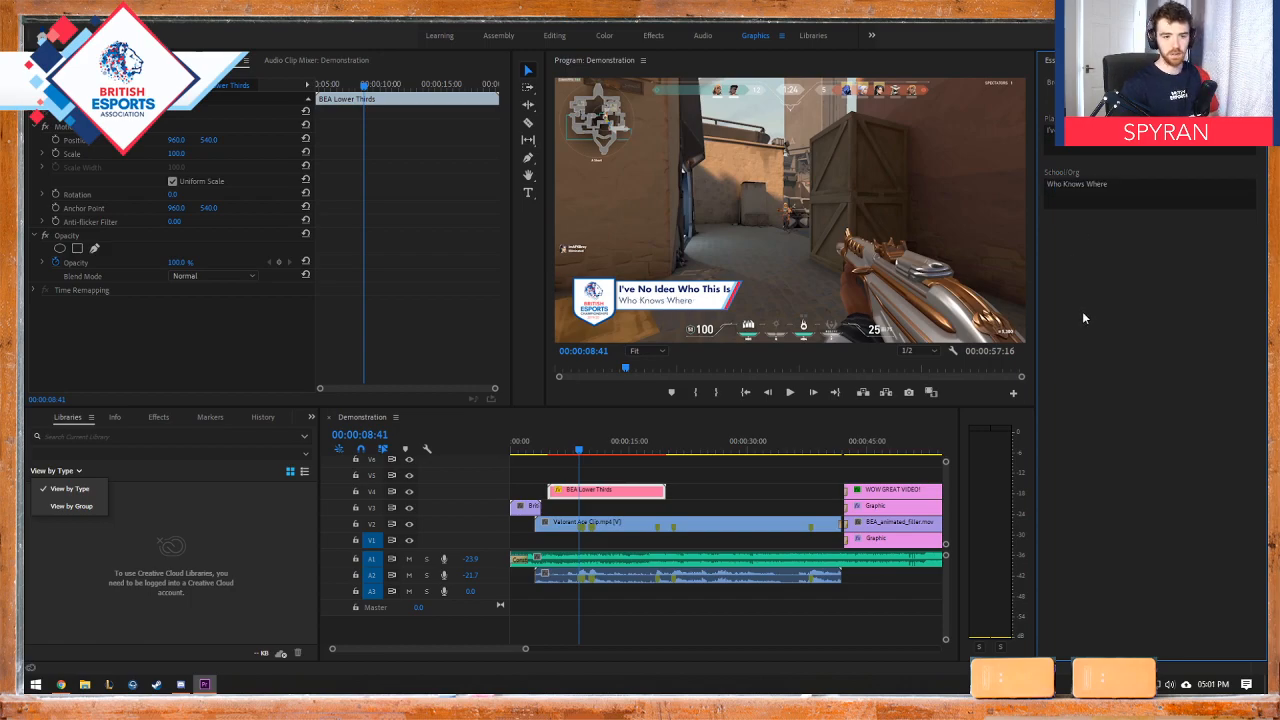
# Step: Play through the BEA Lower Thirds clip to check its edited text animation, and return to browsing the motion graphics templates
pyautogui.moveTo(583, 448); pyautogui.dragTo(537, 450)
pyautogui.press('space')
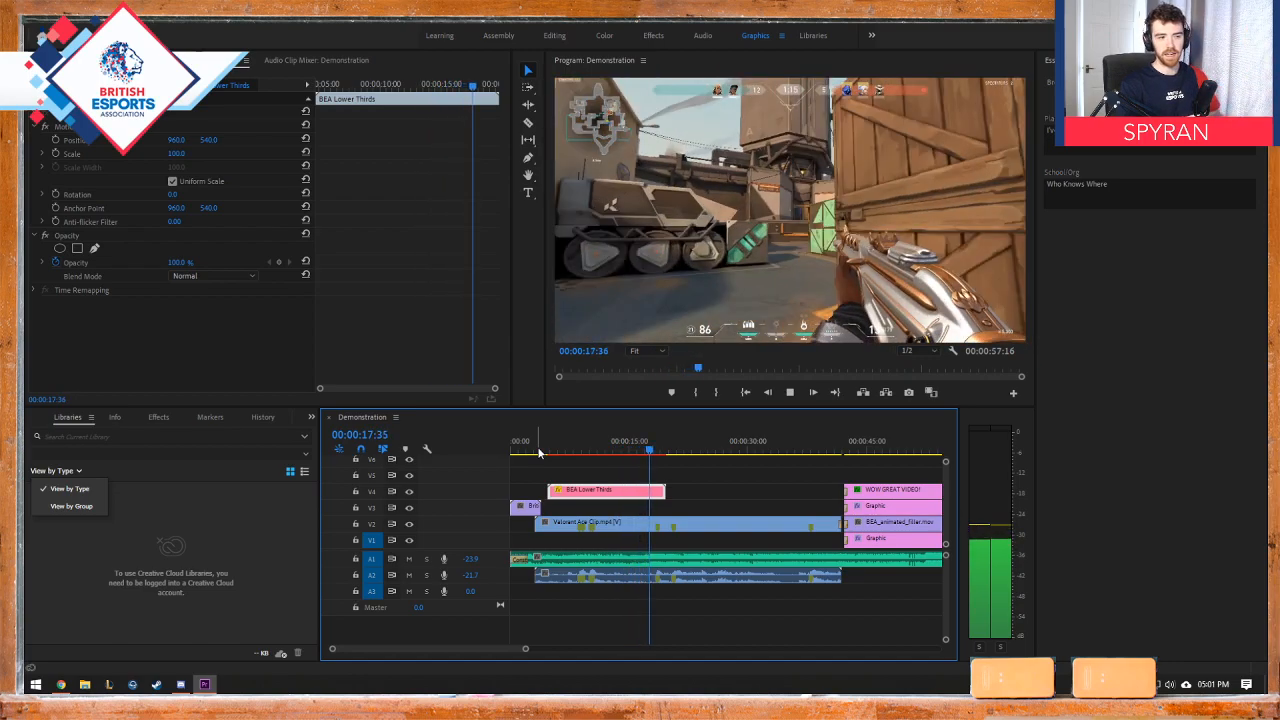
pyautogui.press('space')
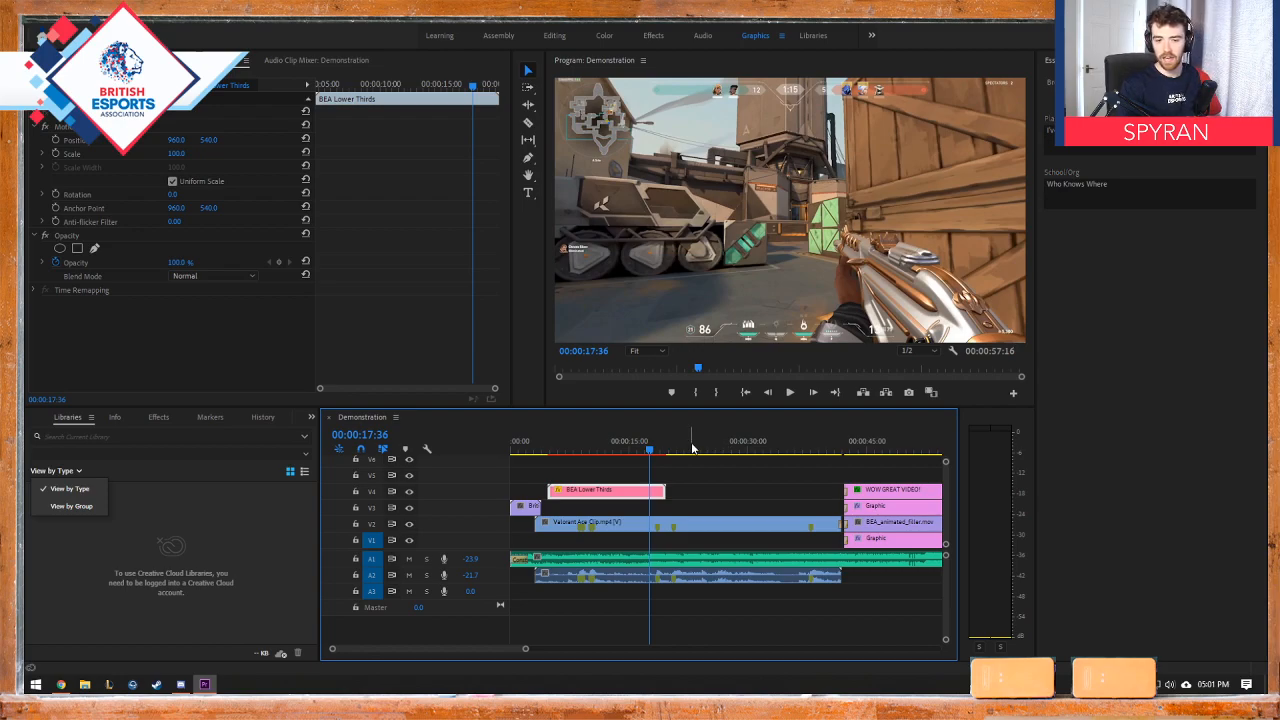
pyautogui.click(569, 450)
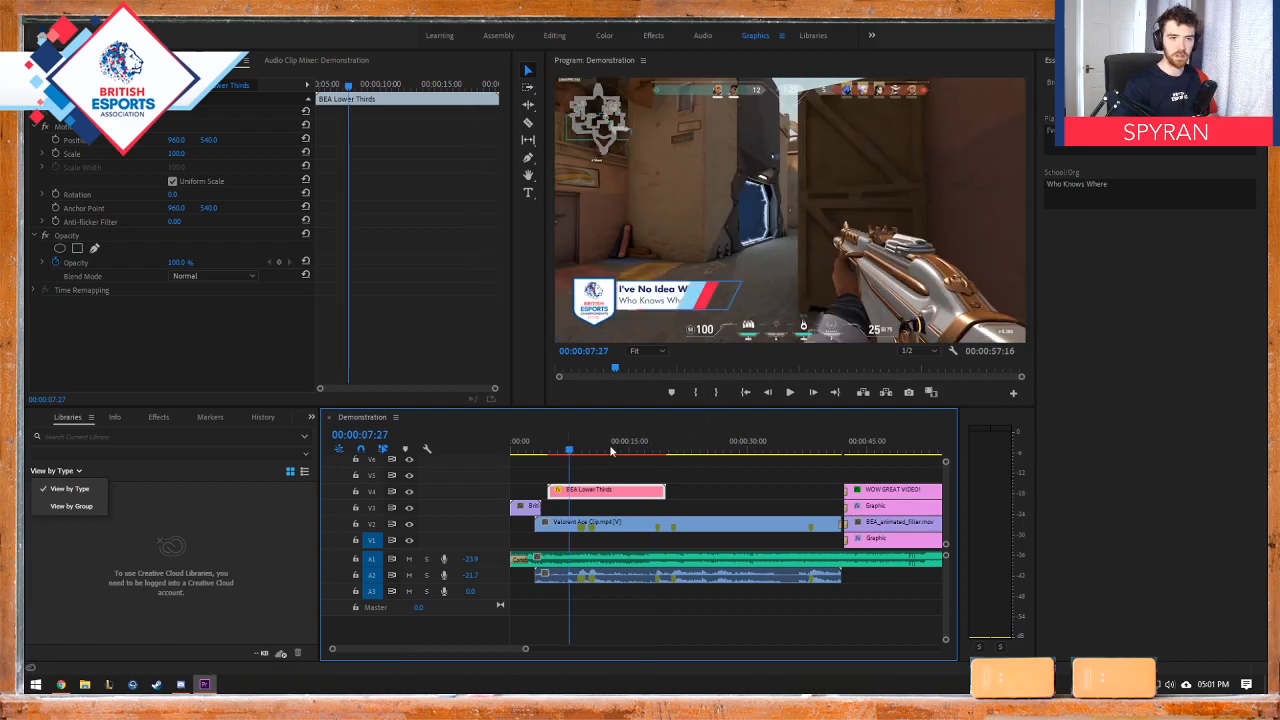
pyautogui.click(1051, 84)
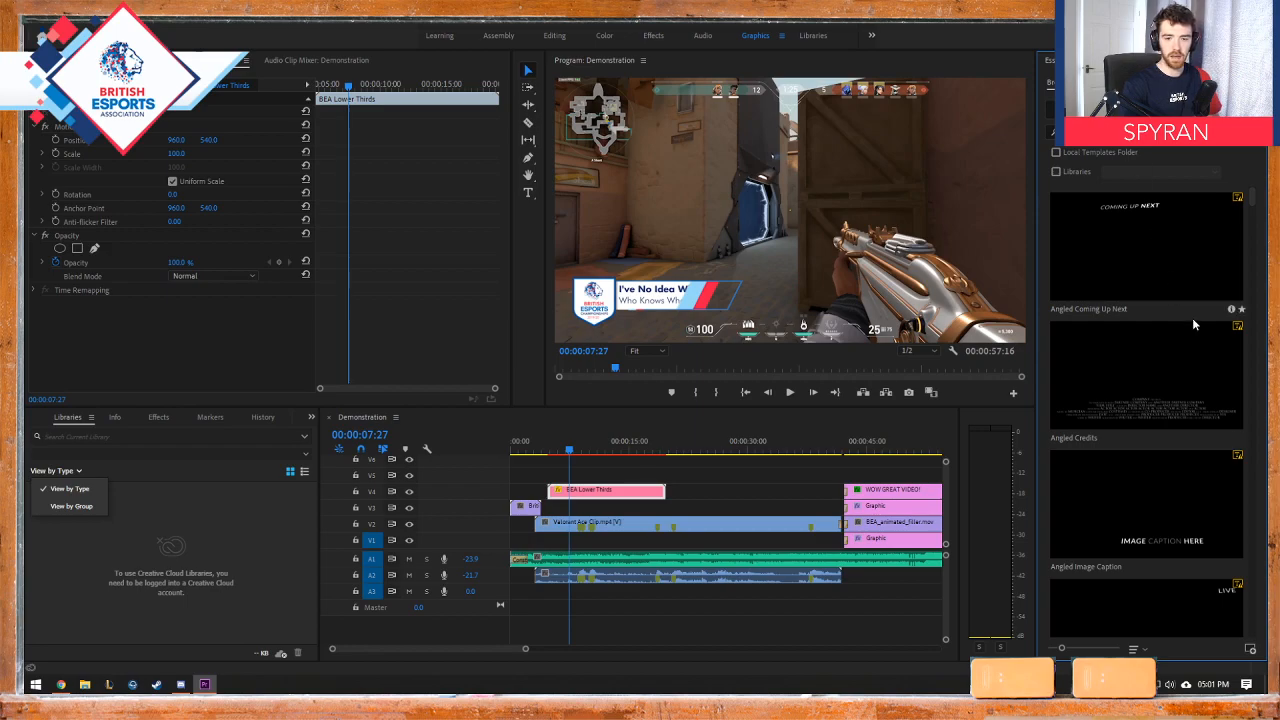
# Step: Browse the available motion graphics templates down to the film credits and lower-third designs
pyautogui.moveTo(1254, 196); pyautogui.dragTo(1258, 218)
pyautogui.scroll(5, 1258, 218)
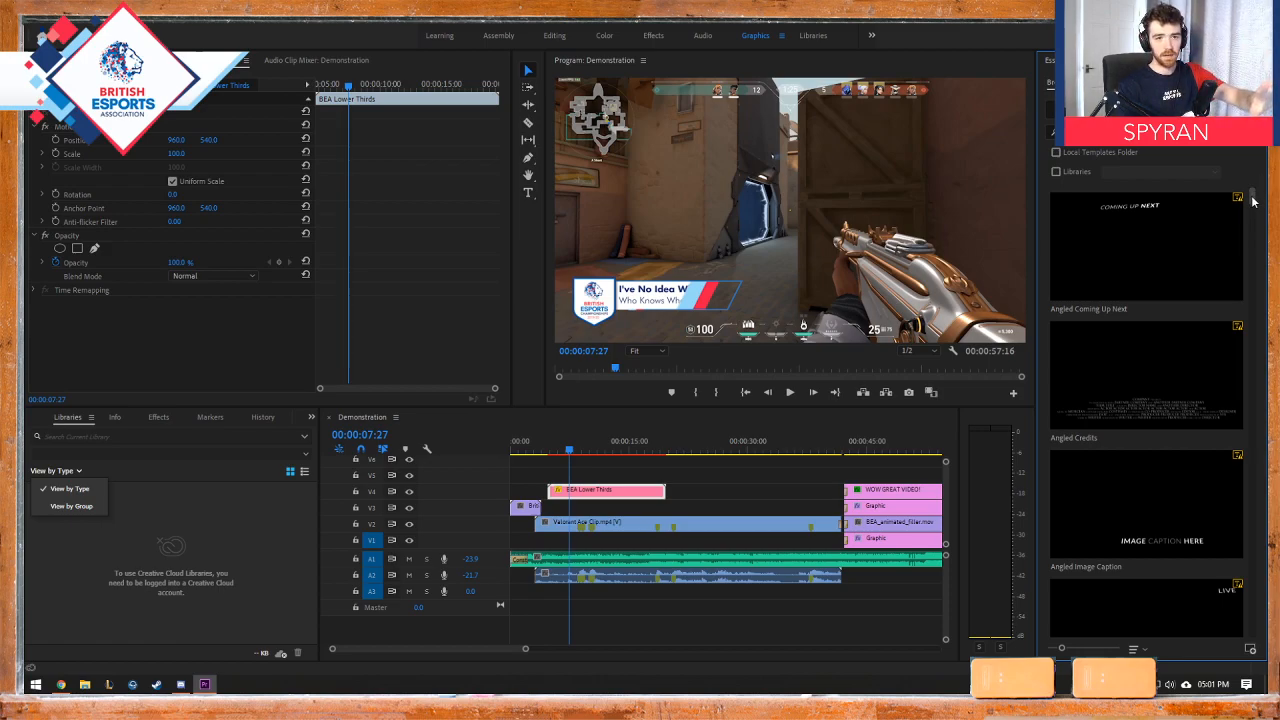
pyautogui.moveTo(1253, 199); pyautogui.dragTo(1263, 398)
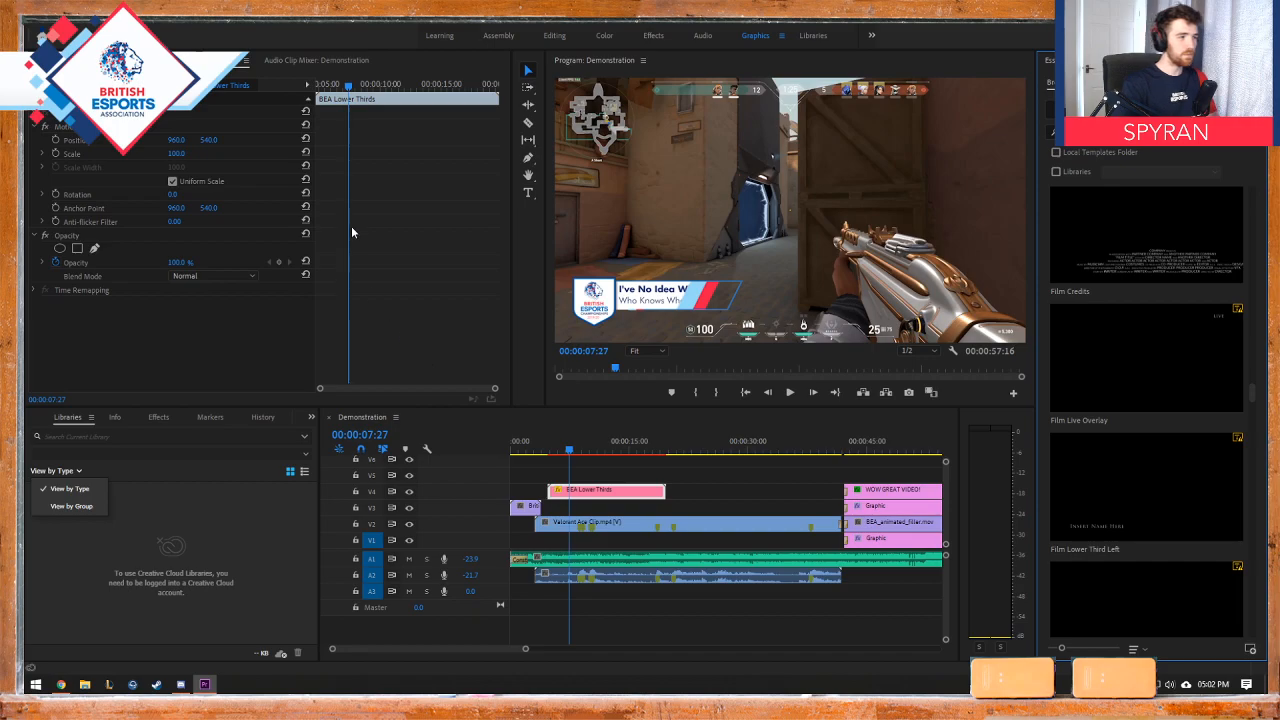
# Step: Return to the Editing workspace, scrub through the Demonstration sequence, and bring the playhead back to 00:00:00:00
pyautogui.click(499, 36)
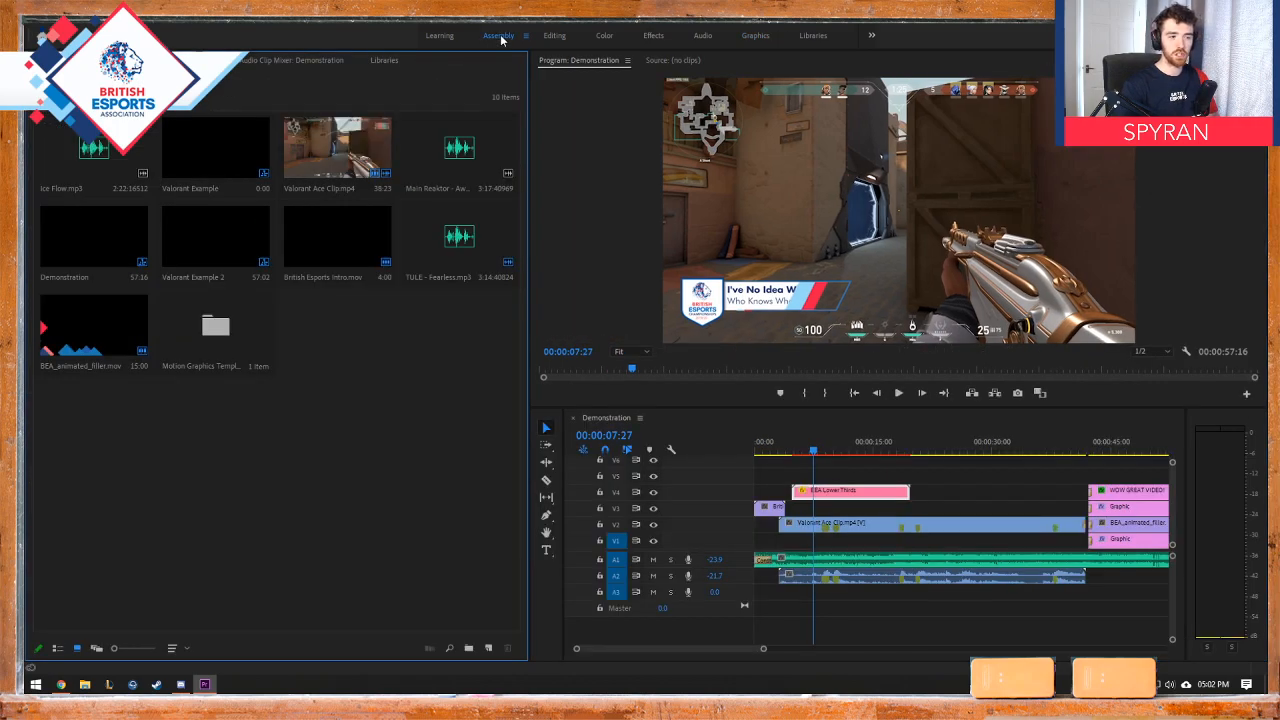
pyautogui.click(555, 36)
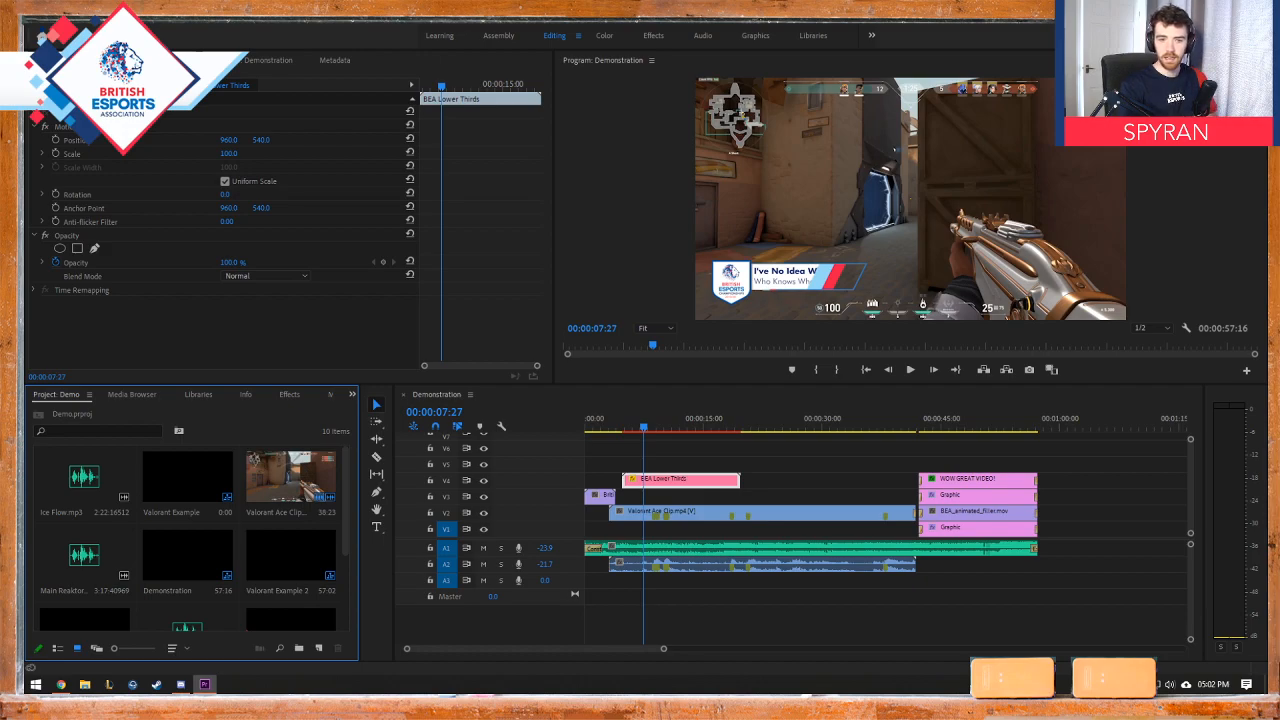
pyautogui.moveTo(589, 428); pyautogui.dragTo(1015, 429)
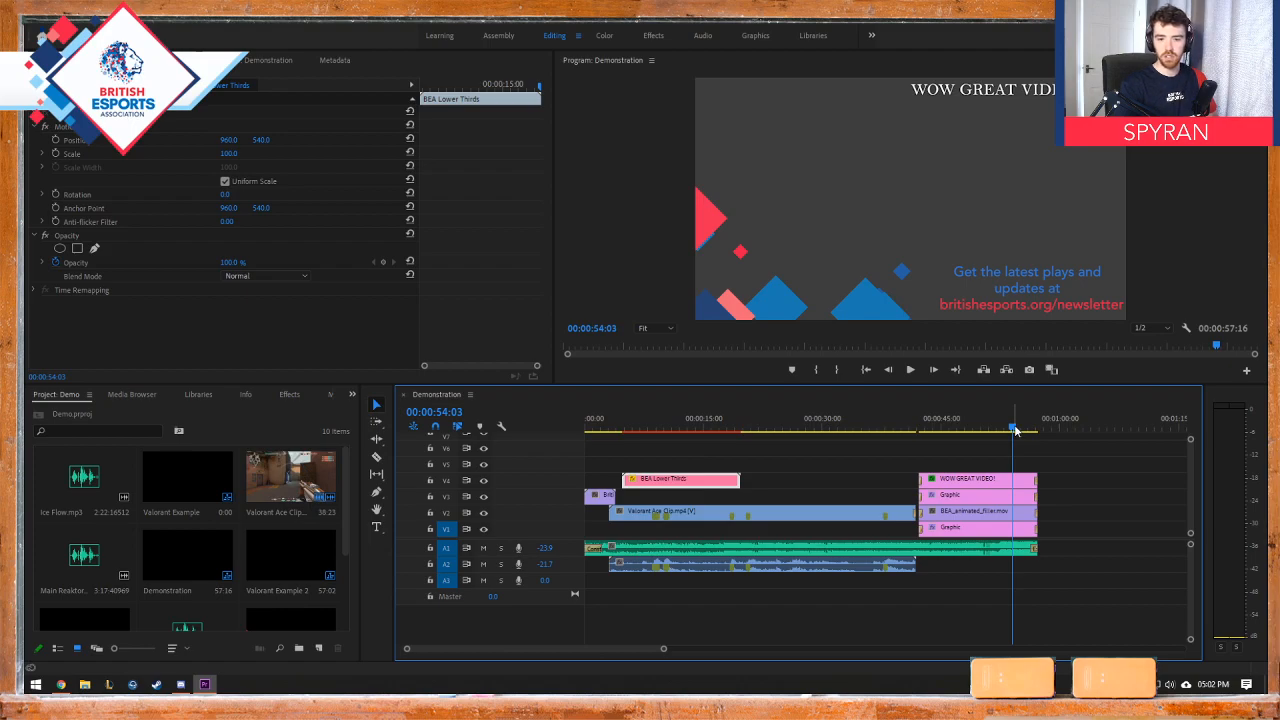
pyautogui.moveTo(632, 429); pyautogui.dragTo(575, 431)
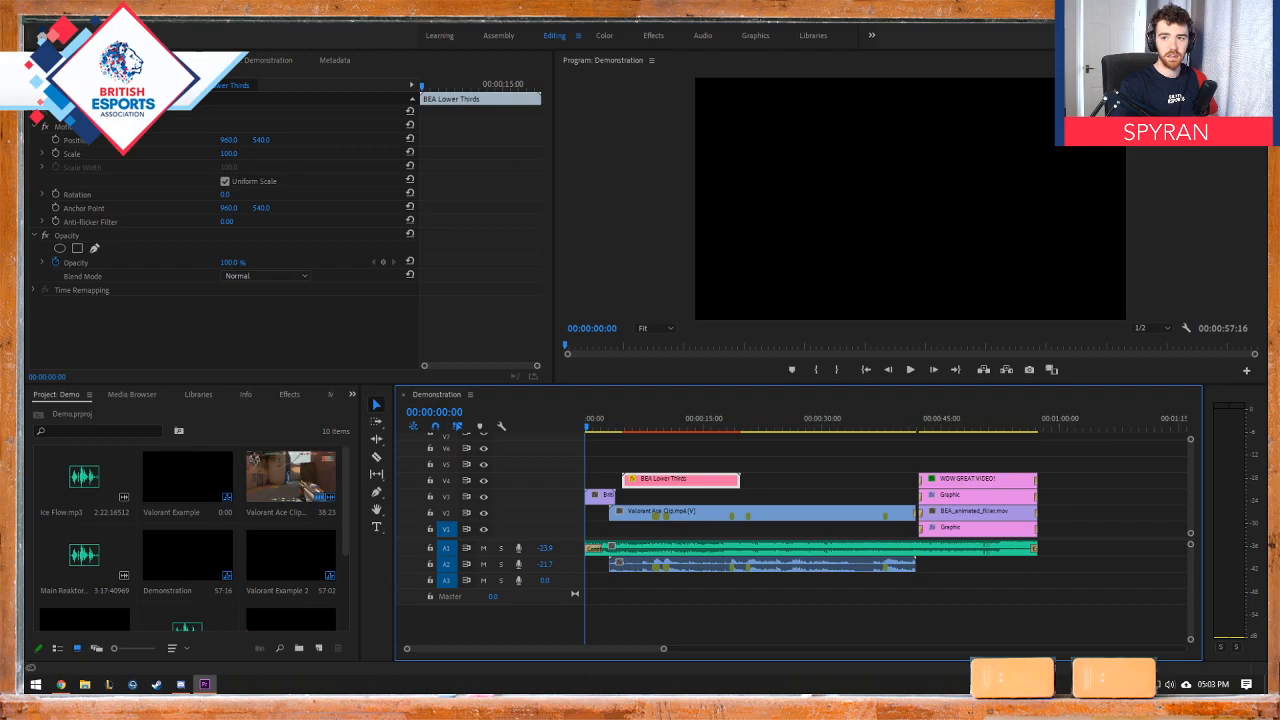
# Step: Open the media export settings for the Demonstration sequence, scrub its output preview, and try adjusting the start of the source range
pyautogui.click(28, 24)
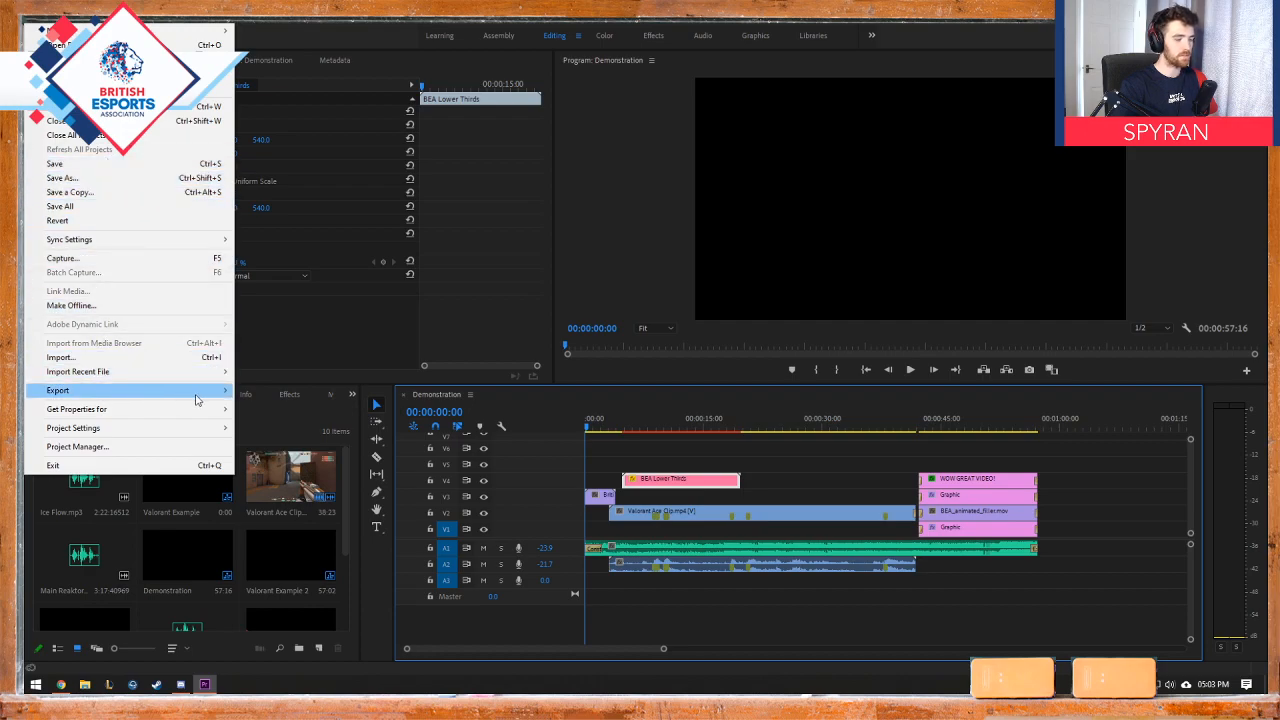
pyautogui.moveTo(205, 396)
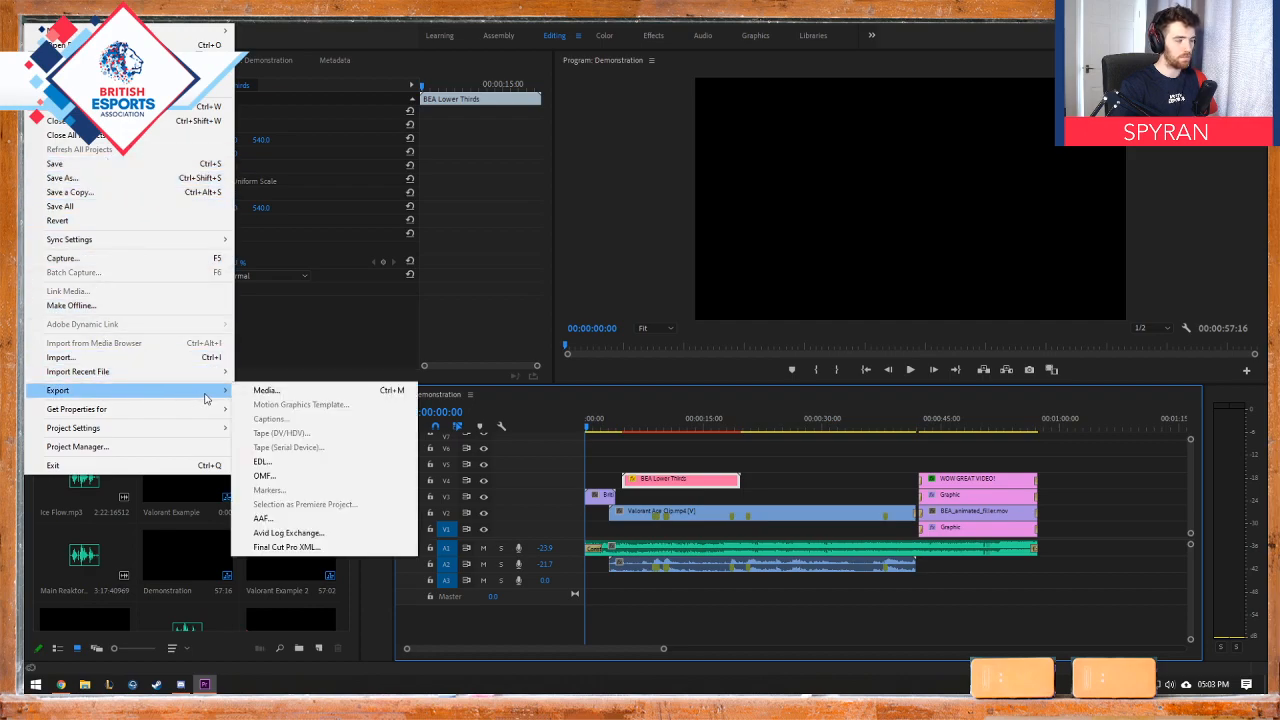
pyautogui.click(285, 391)
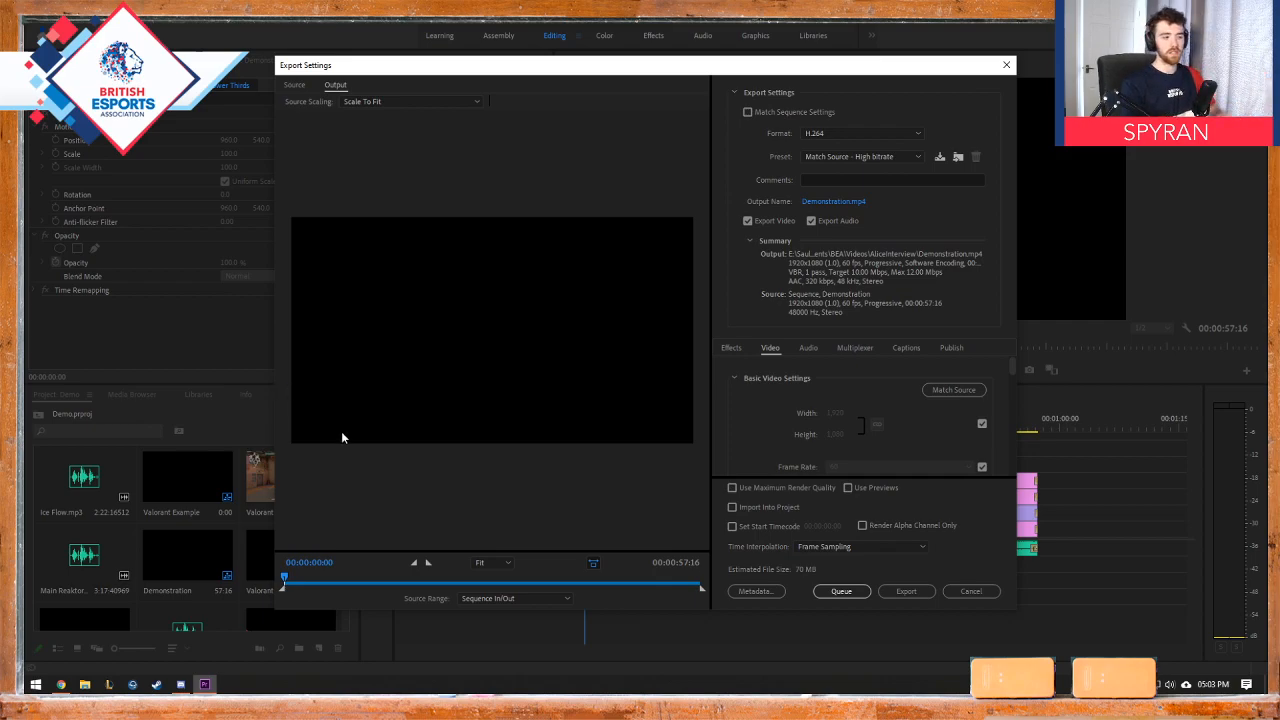
pyautogui.moveTo(285, 580); pyautogui.dragTo(698, 577)
pyautogui.moveTo(702, 577); pyautogui.dragTo(282, 584)
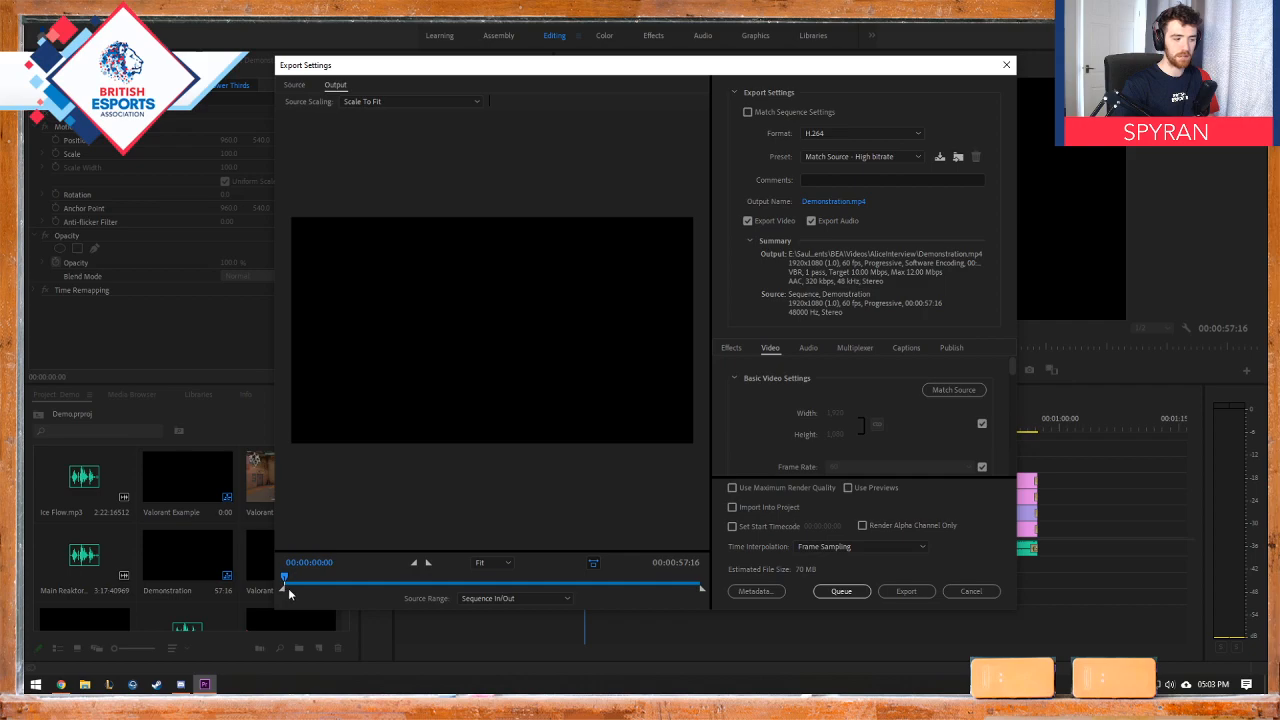
pyautogui.moveTo(286, 591)
pyautogui.mouseDown()
pyautogui.moveTo(359, 593)
pyautogui.moveTo(283, 575)
pyautogui.moveTo(363, 582)
pyautogui.moveTo(277, 594)
pyautogui.mouseUp()
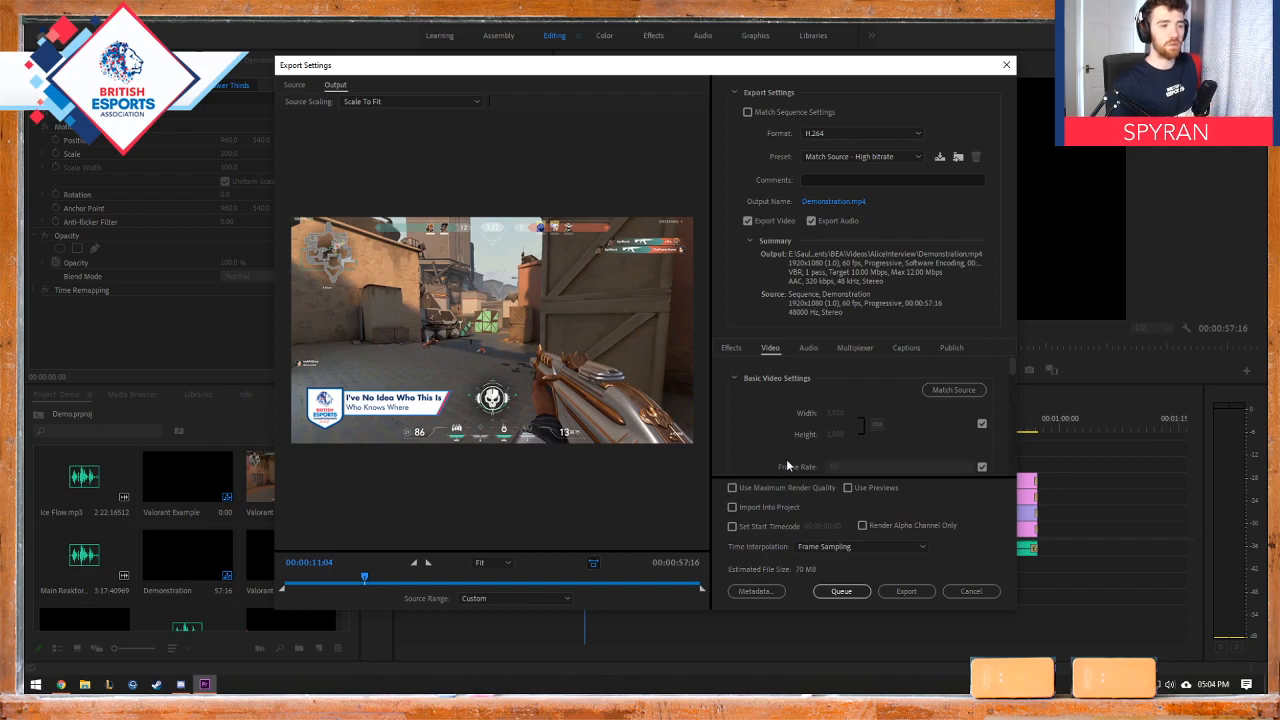
# Step: Review the available export formats, keeping H.264 selected
pyautogui.click(859, 133)
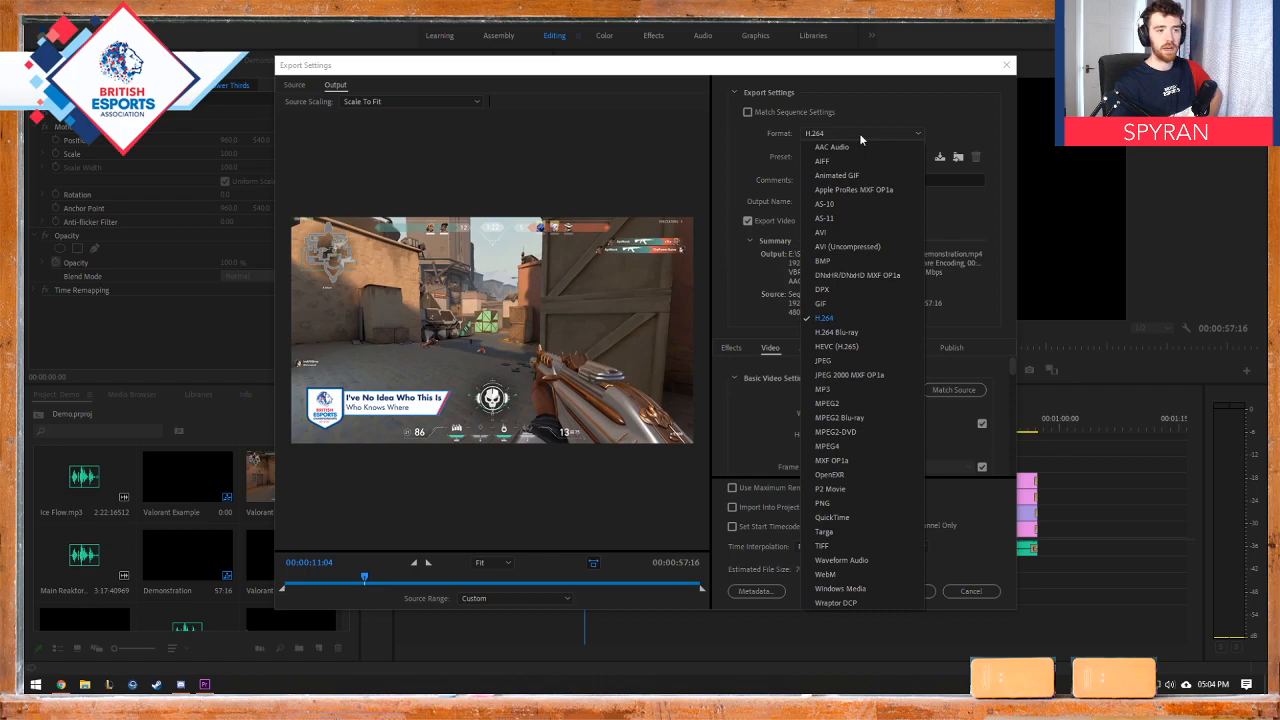
pyautogui.click(859, 133)
pyautogui.click(859, 133)
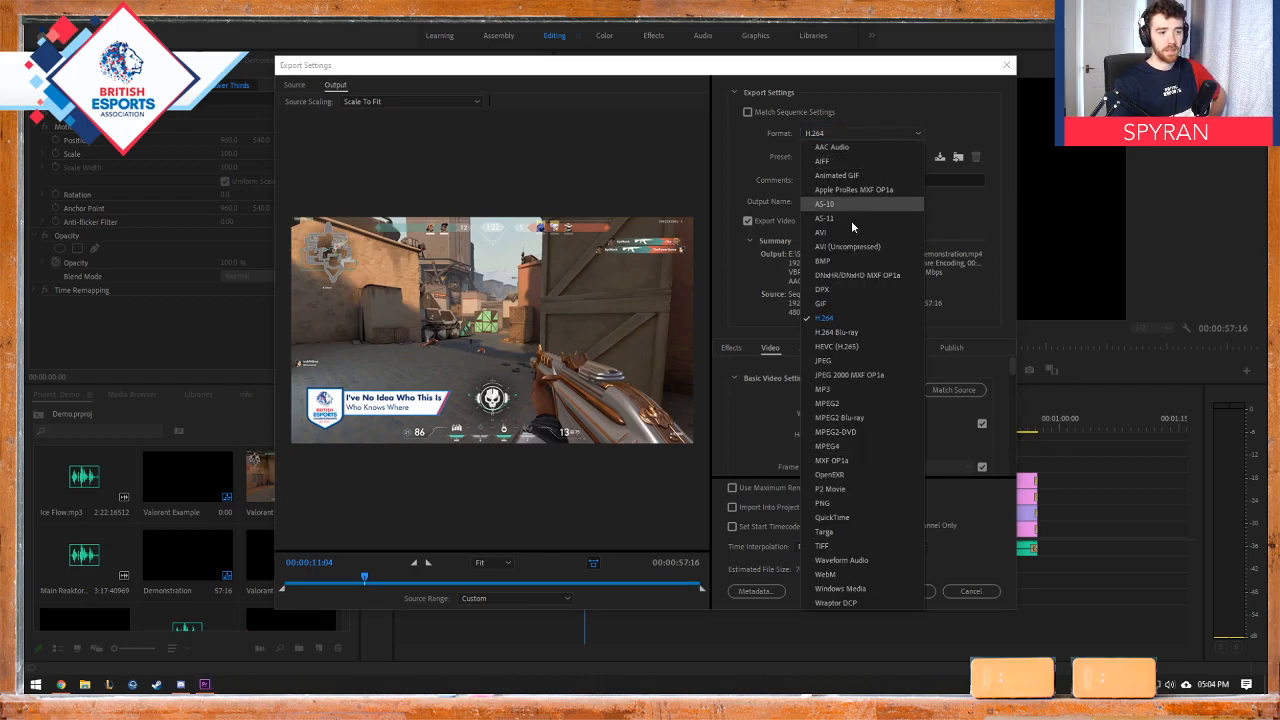
pyautogui.click(912, 135)
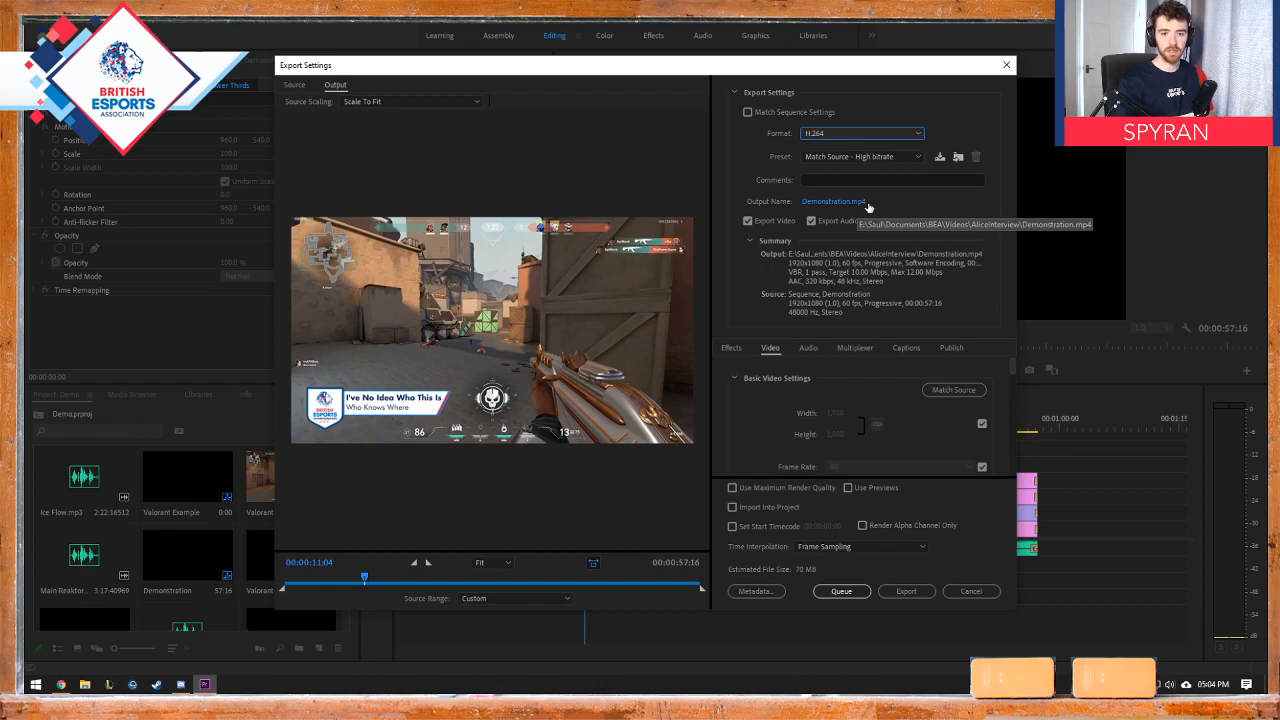
# Step: Set the export's output location to the BEA Videos folder with the file name Demonstration.mp4
pyautogui.click(842, 203)
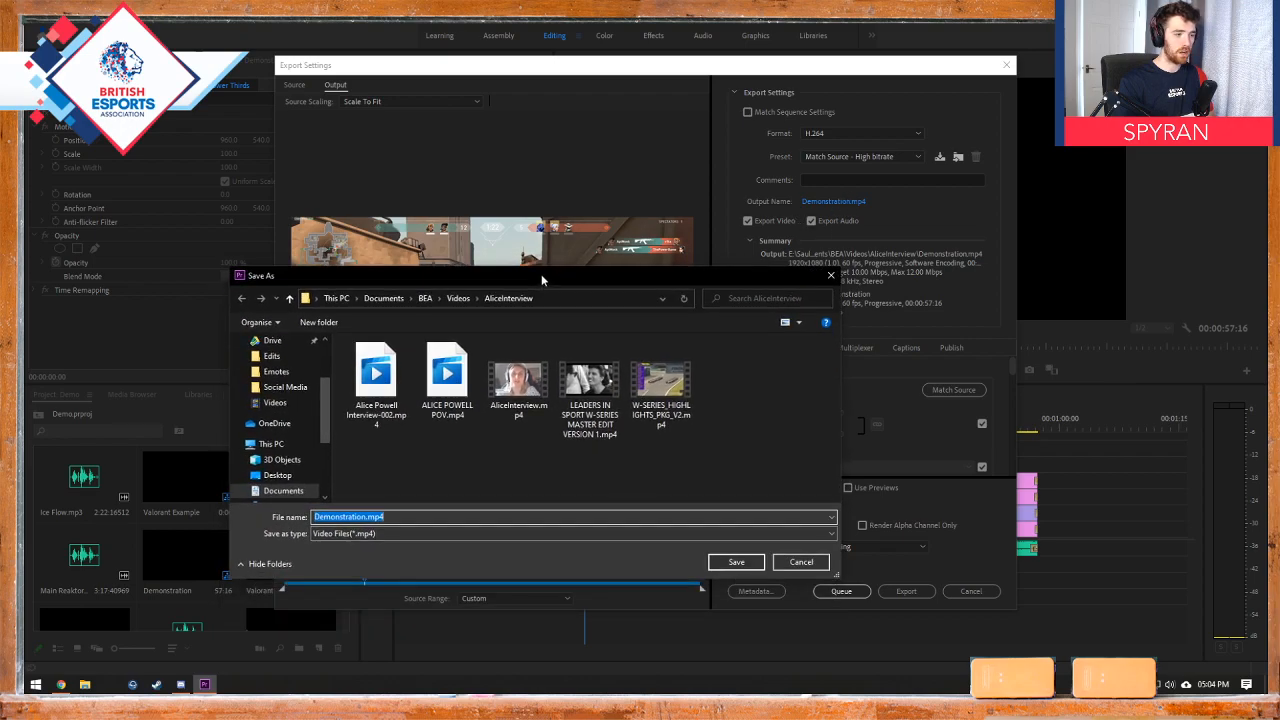
pyautogui.click(458, 299)
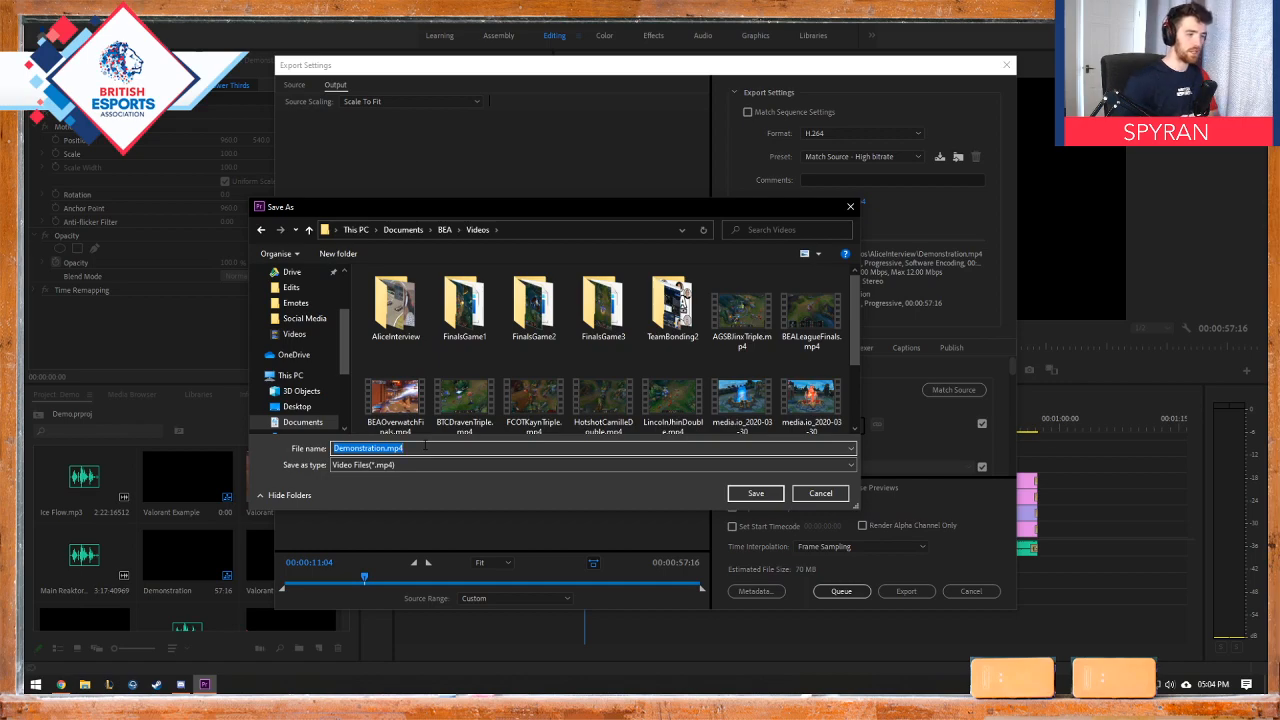
pyautogui.click(755, 493)
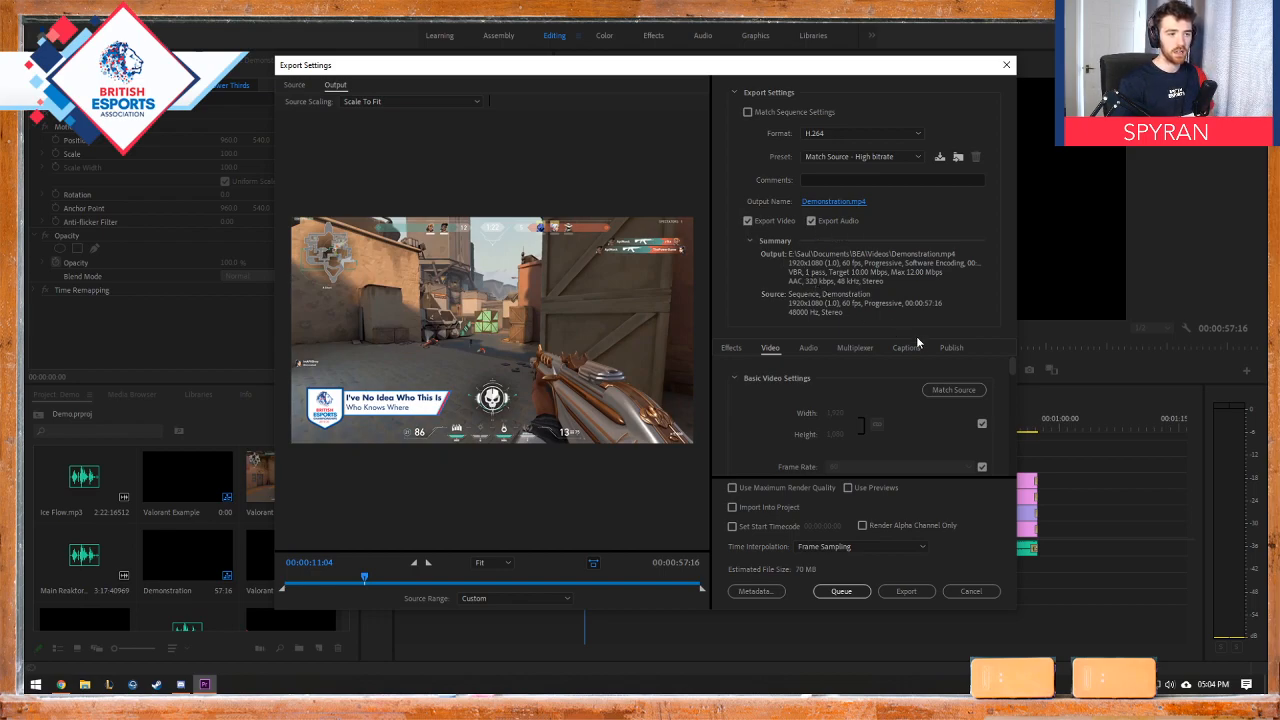
# Step: Examine the export's audio, effects and video settings, including the frame size, frame rate and field order
pyautogui.click(806, 350)
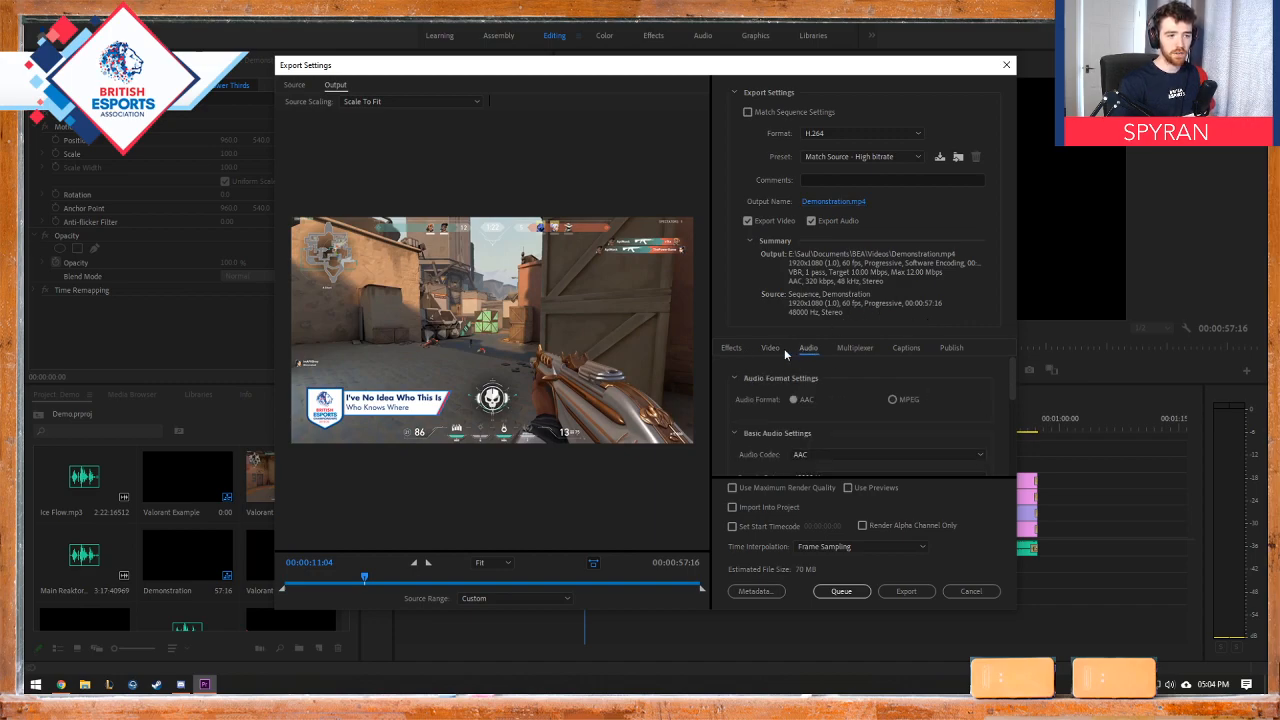
pyautogui.click(773, 349)
pyautogui.click(737, 349)
pyautogui.click(770, 349)
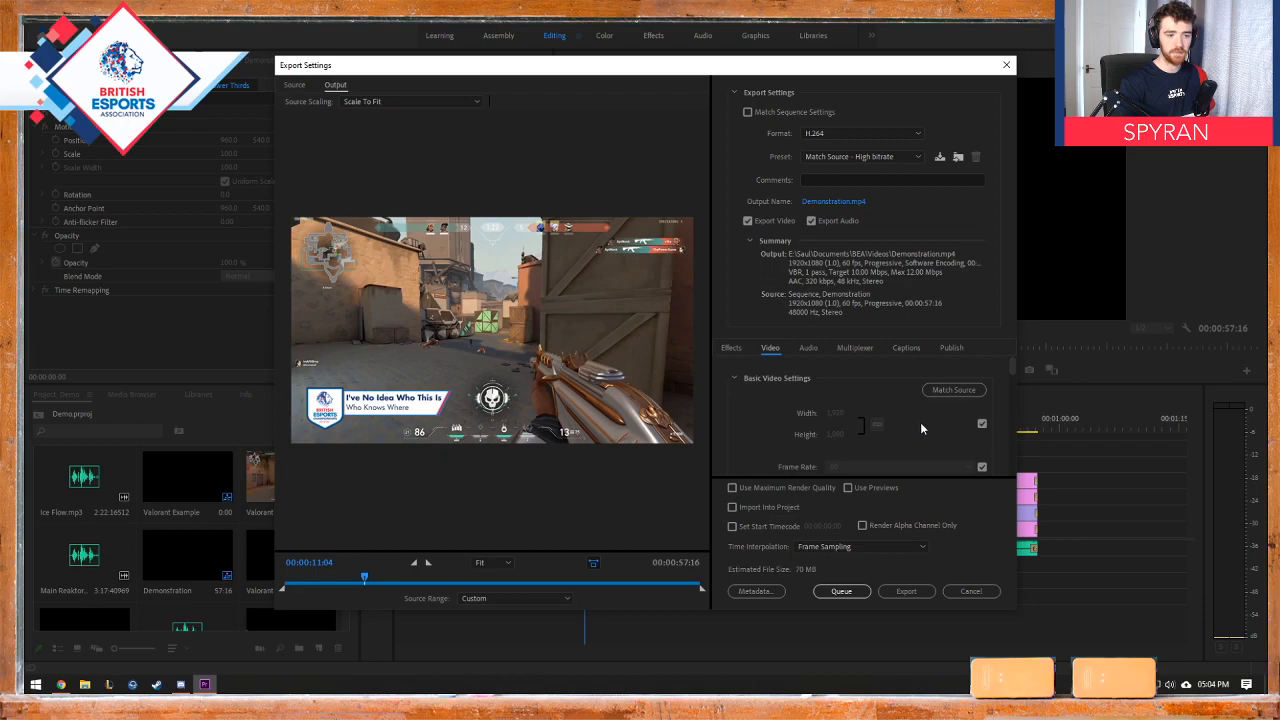
pyautogui.scroll(-3, 920, 422)
pyautogui.scroll(3, 921, 422)
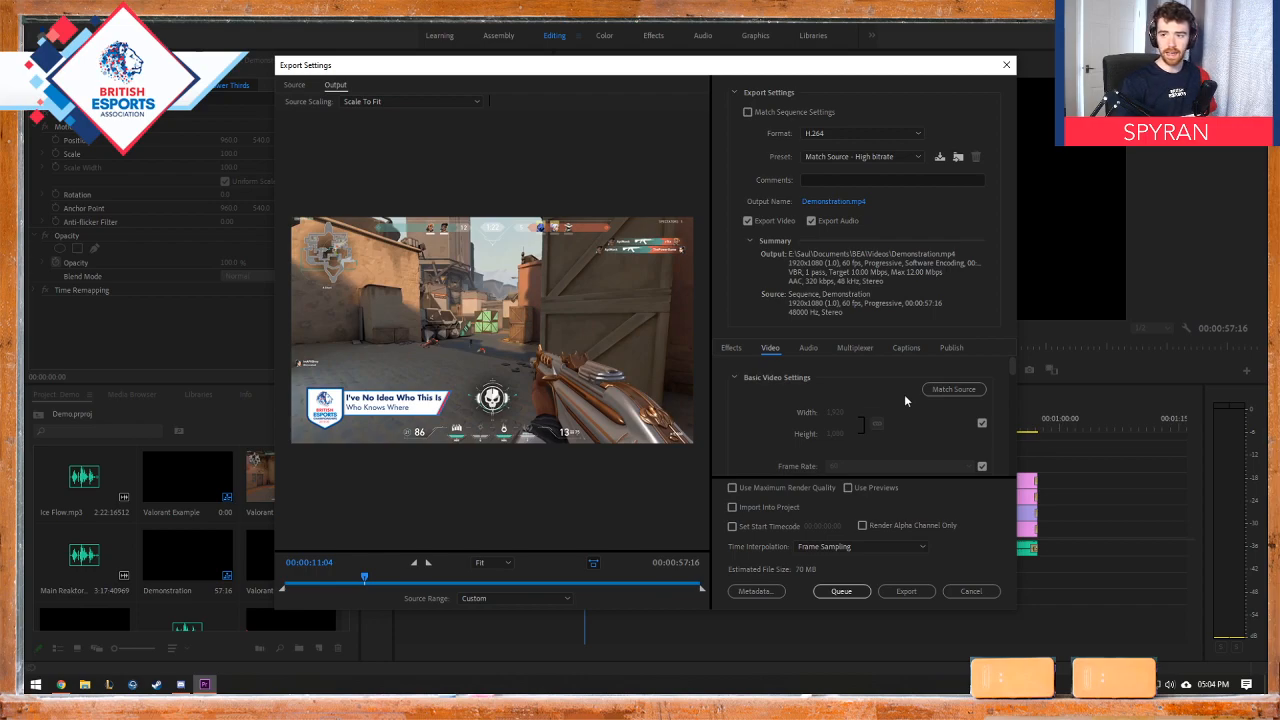
pyautogui.scroll(-3, 1012, 370)
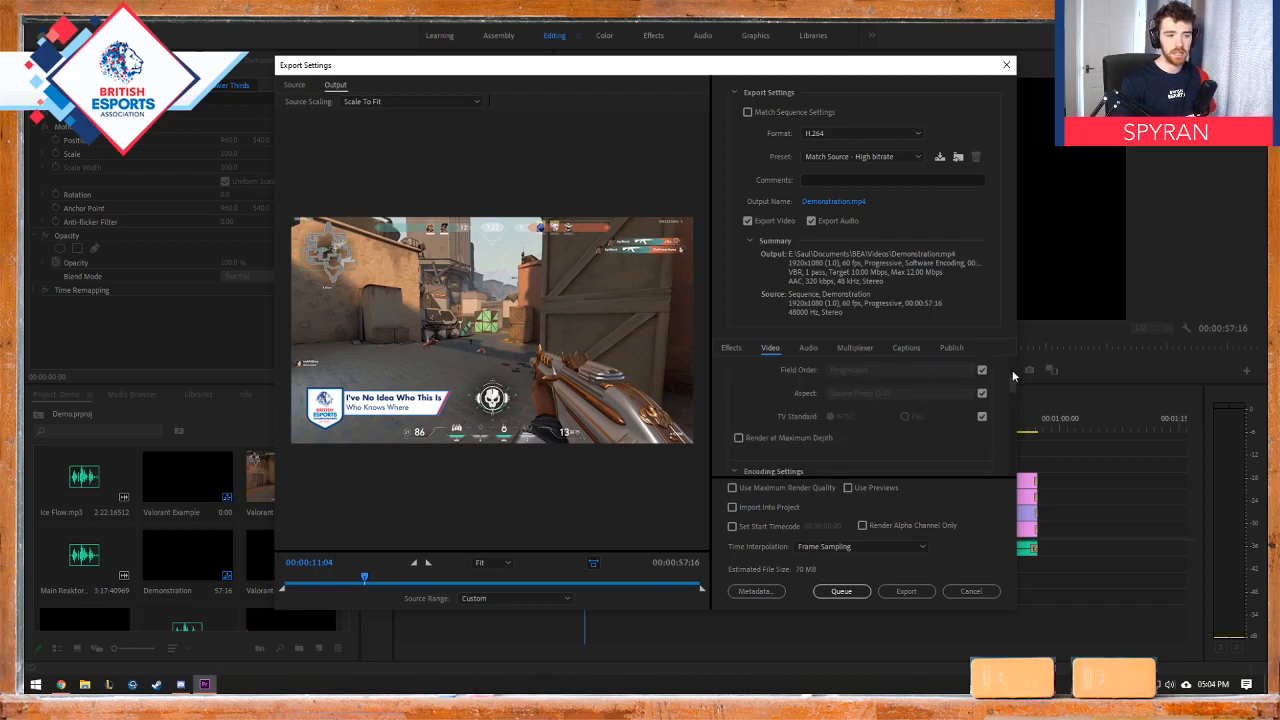
pyautogui.scroll(3, 1012, 381)
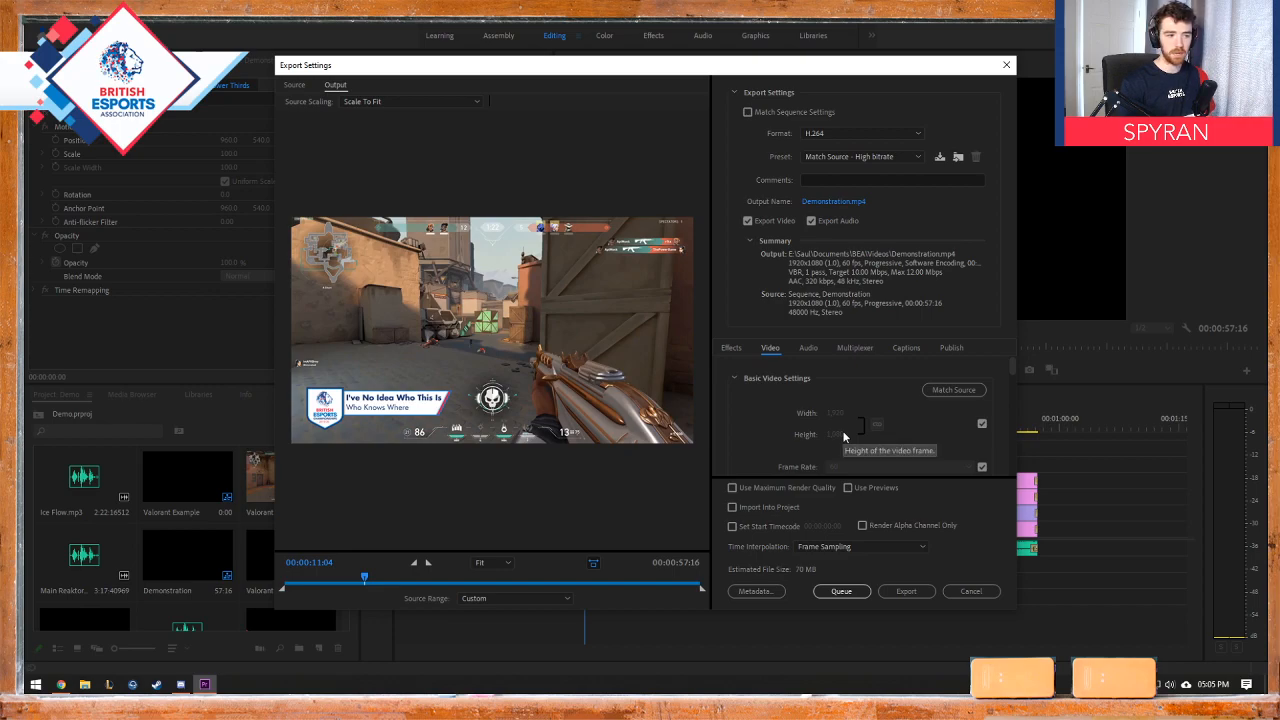
pyautogui.scroll(-1, 1010, 372)
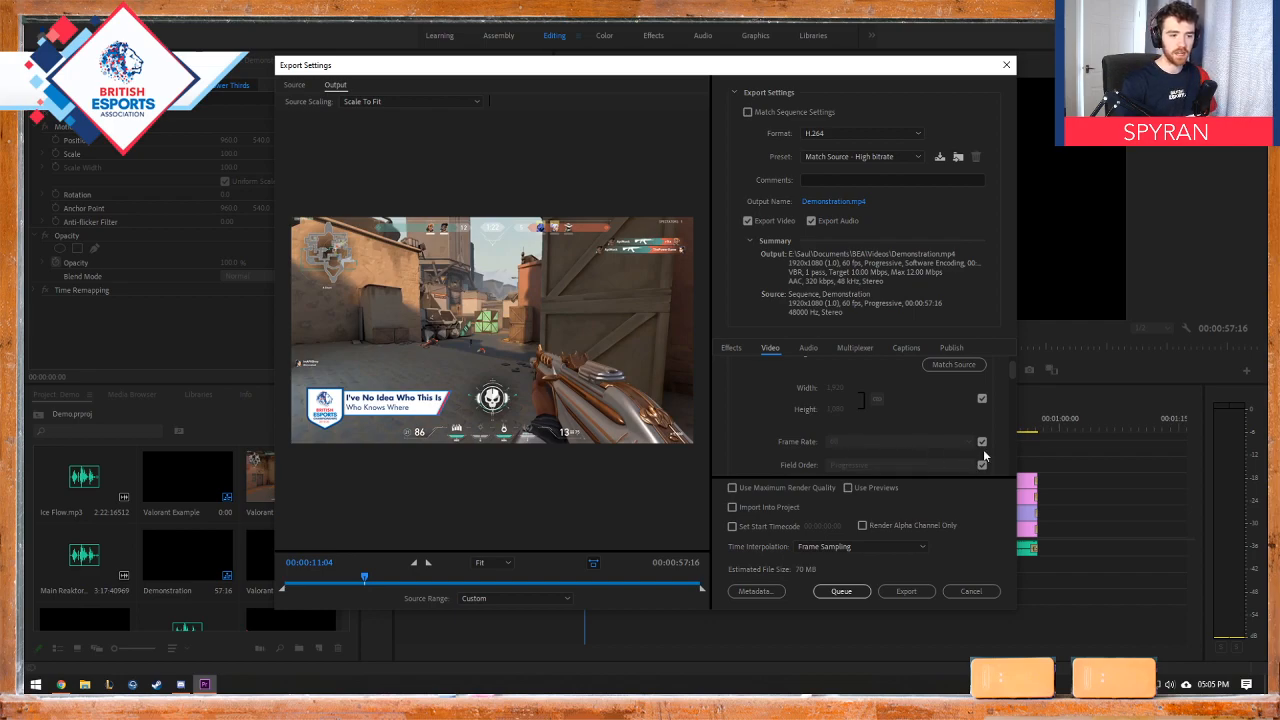
pyautogui.scroll(-2, 1012, 374)
pyautogui.moveTo(1013, 377)
pyautogui.mouseDown()
pyautogui.moveTo(1019, 457)
pyautogui.moveTo(1019, 373)
pyautogui.mouseUp()
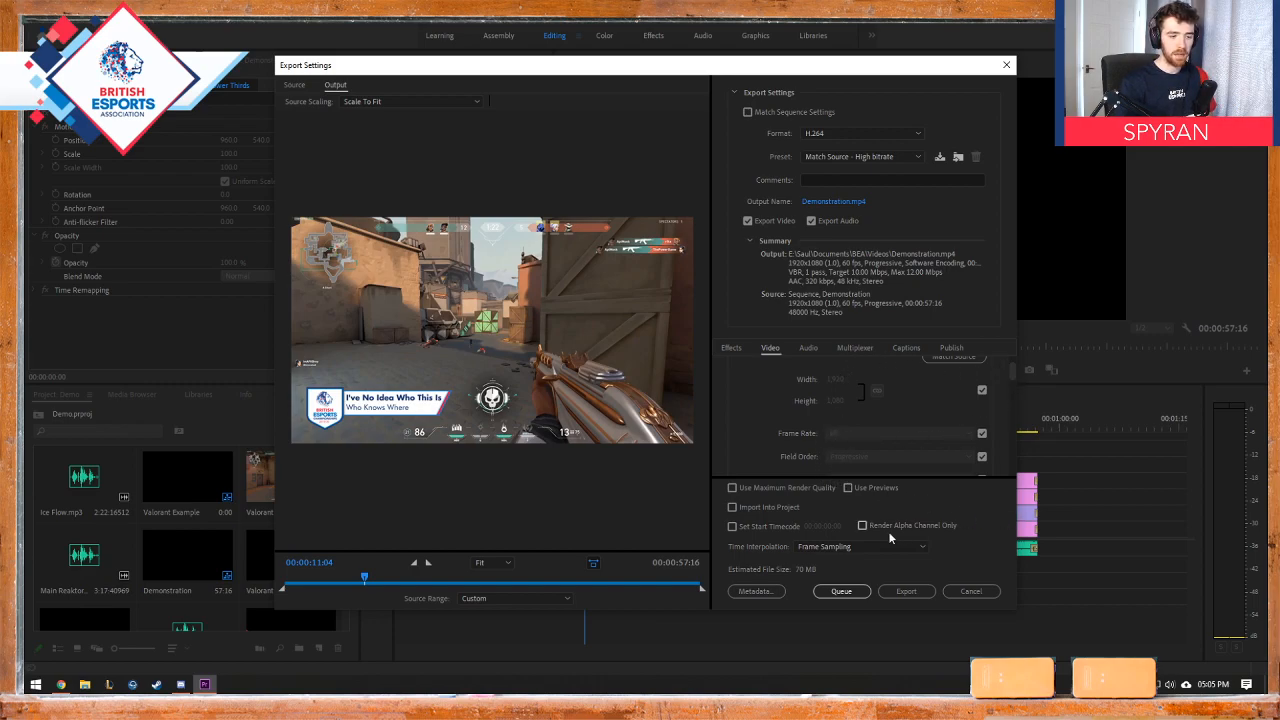
# Step: Try to start the Demonstration export, collapse the basic video settings, and close the export settings
pyautogui.click(914, 592)
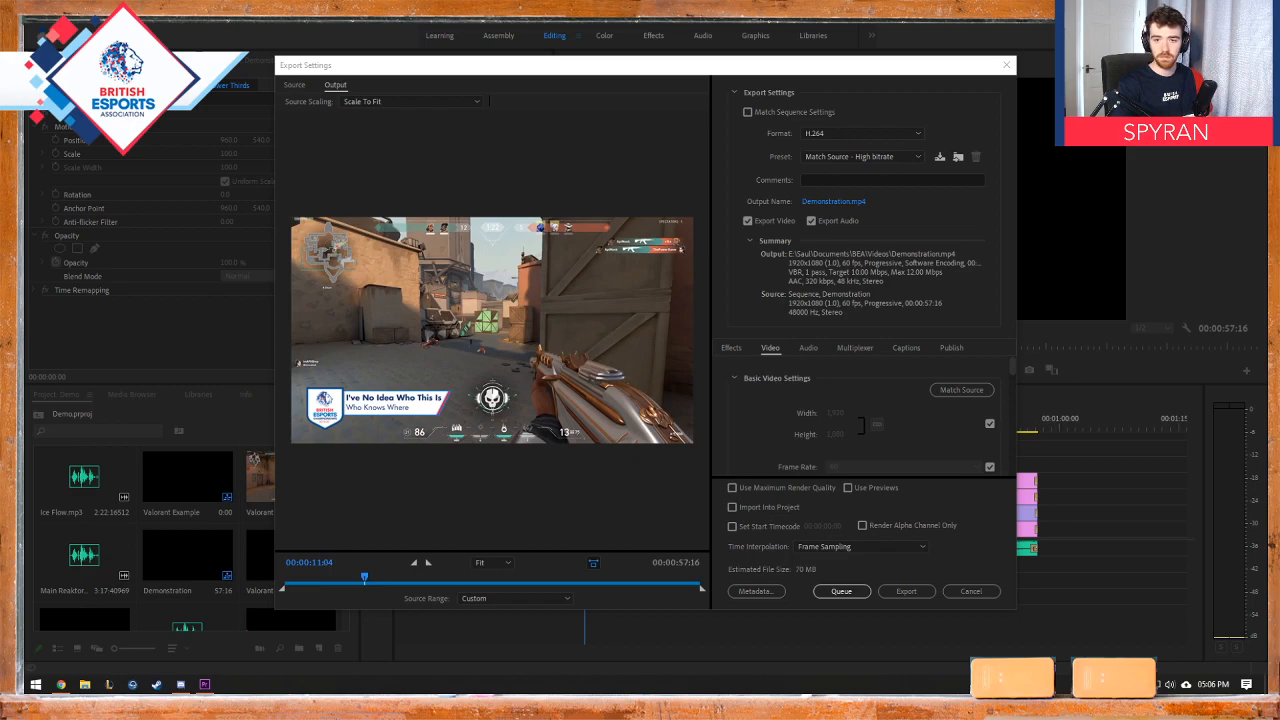
pyautogui.click(734, 378)
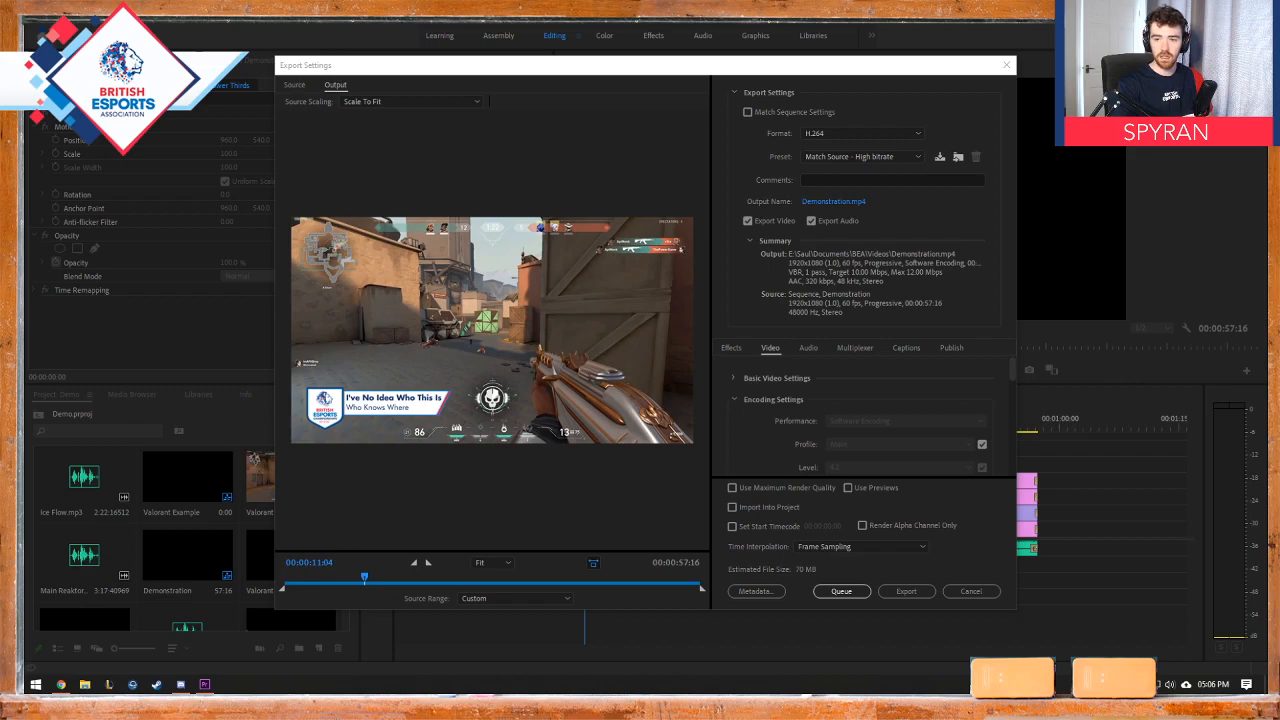
pyautogui.click(1006, 65)
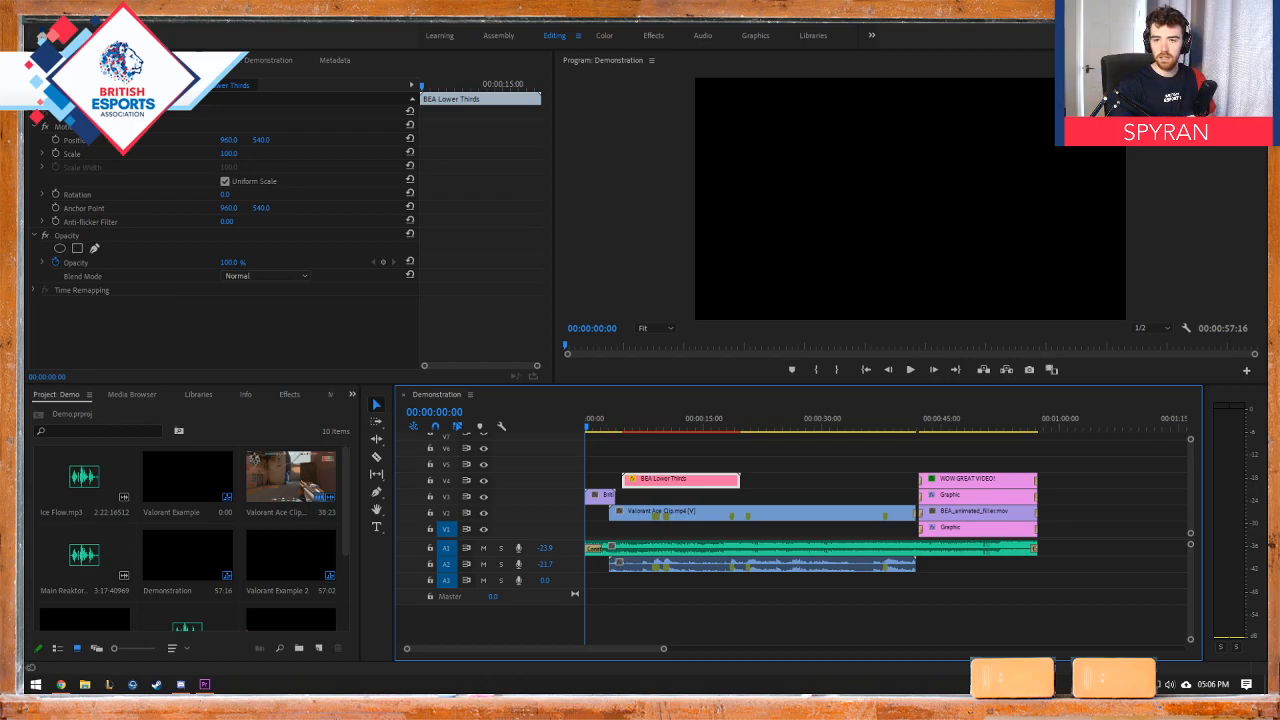
pyautogui.moveTo(1267, 100); pyautogui.dragTo(873, 5)
pyautogui.doubleClick(768, 185)
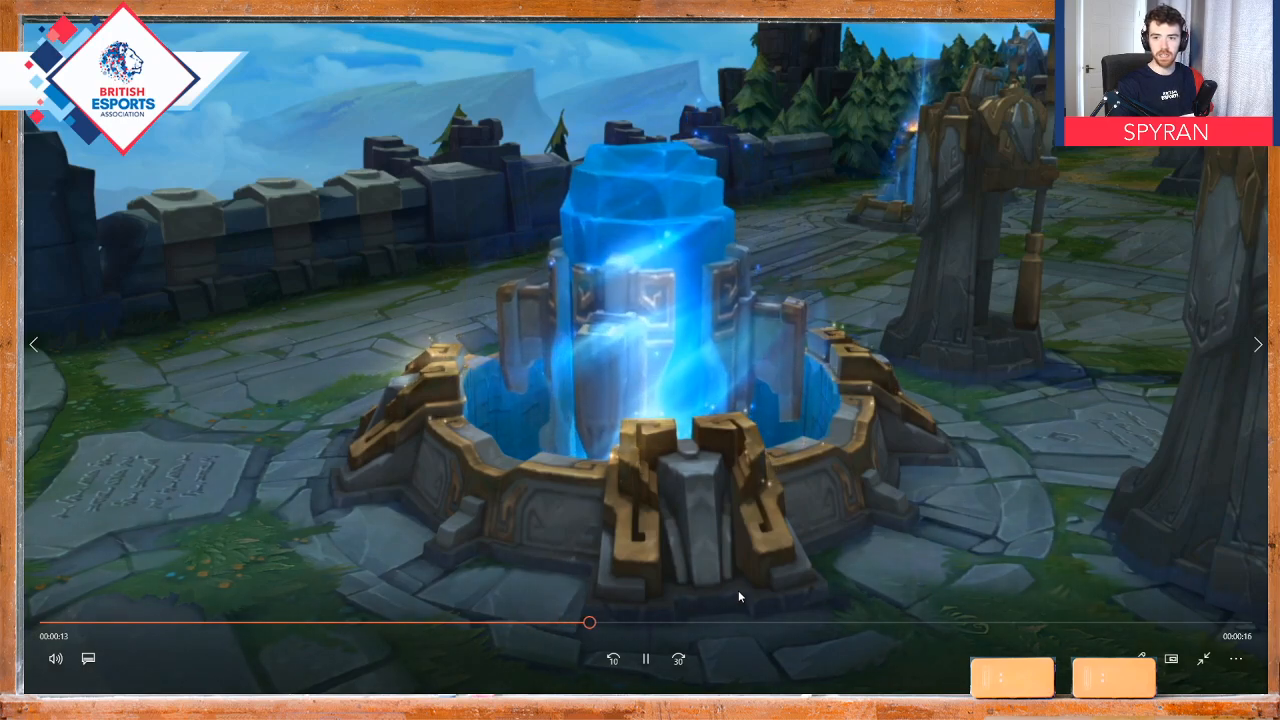
pyautogui.press('space')
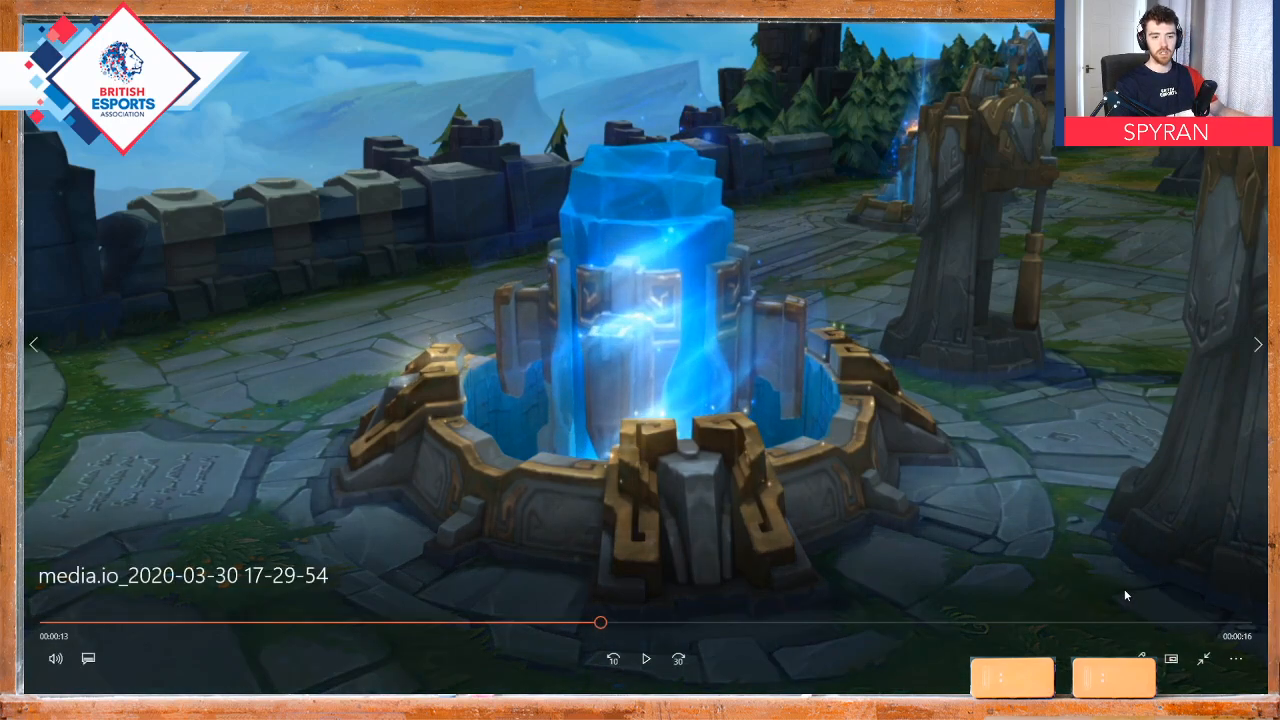
pyautogui.click(1204, 659)
pyautogui.click(1239, 42)
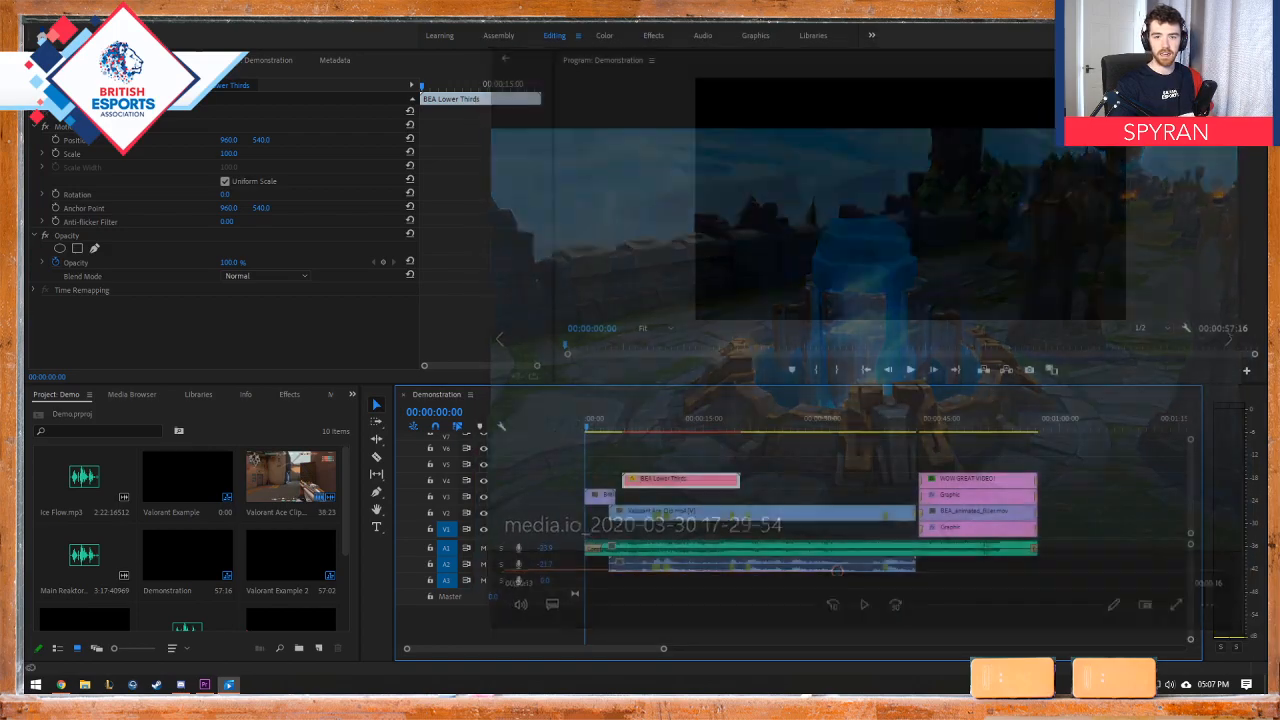